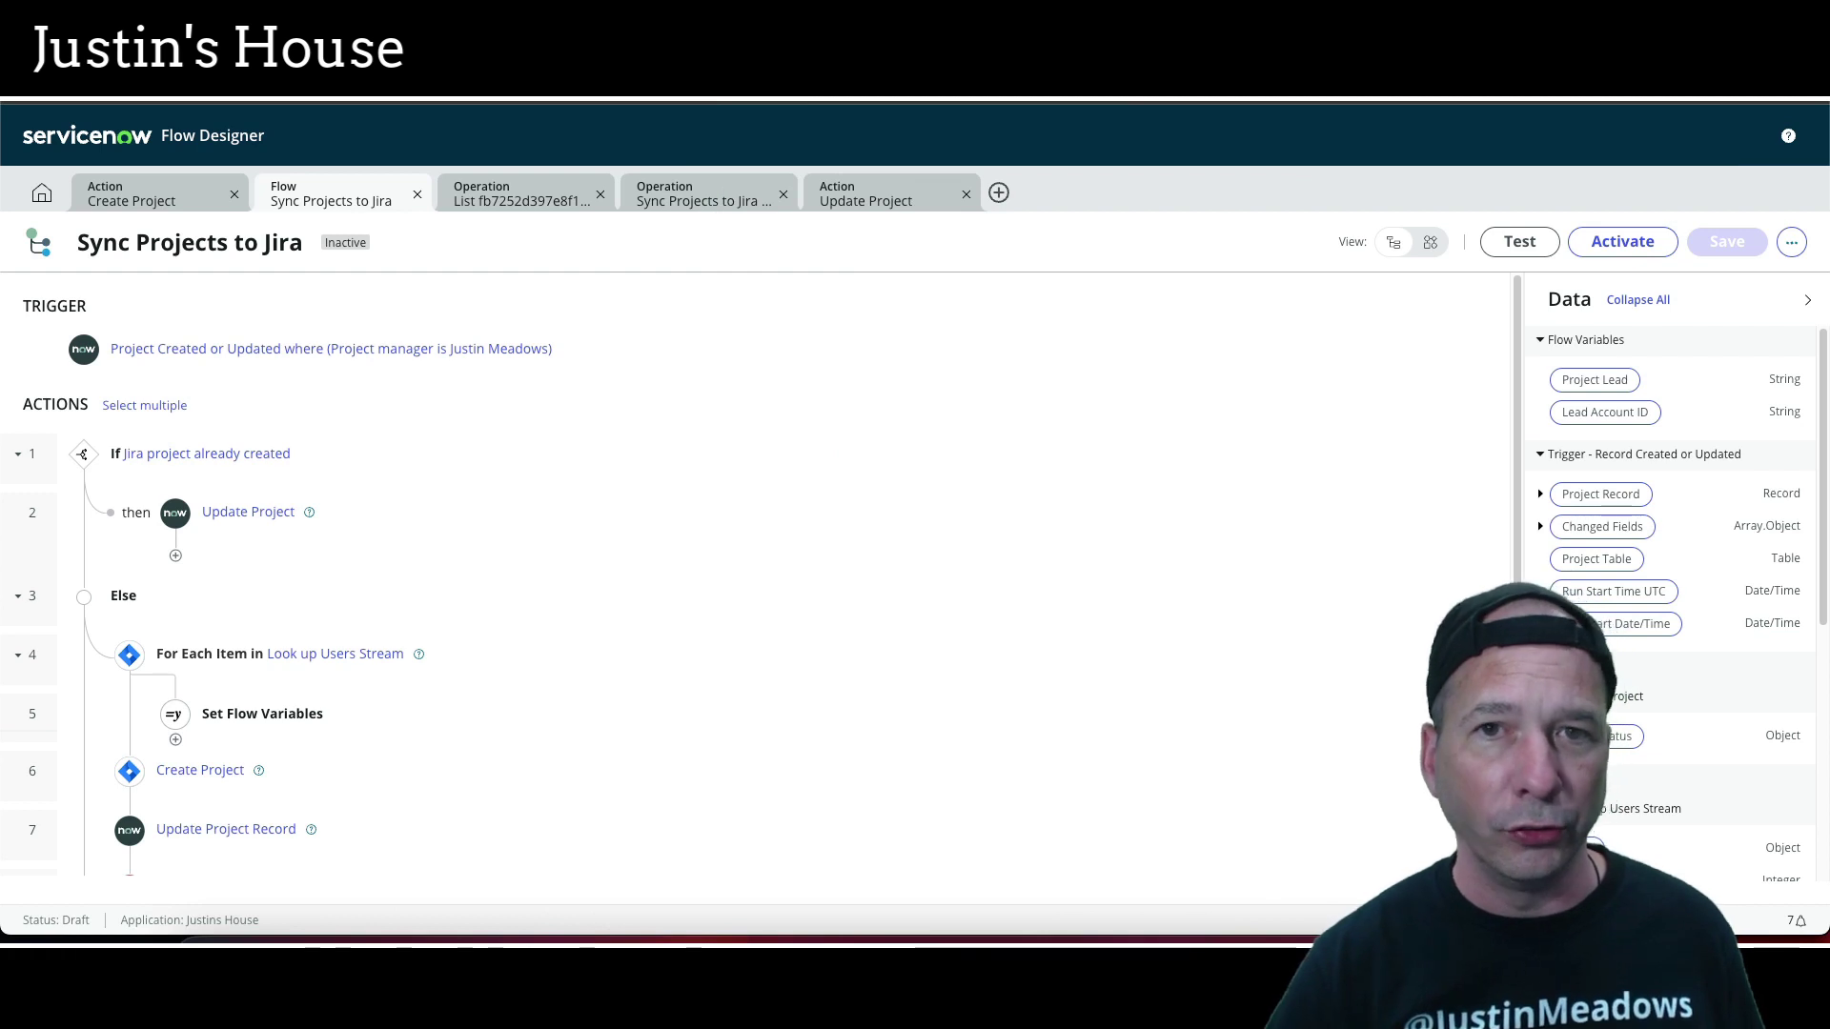
# Examine the Project Lead Account ID in the Update Project action and the inputs of the Look up Users Stream action
pyautogui.scroll(-1, 211, 596)
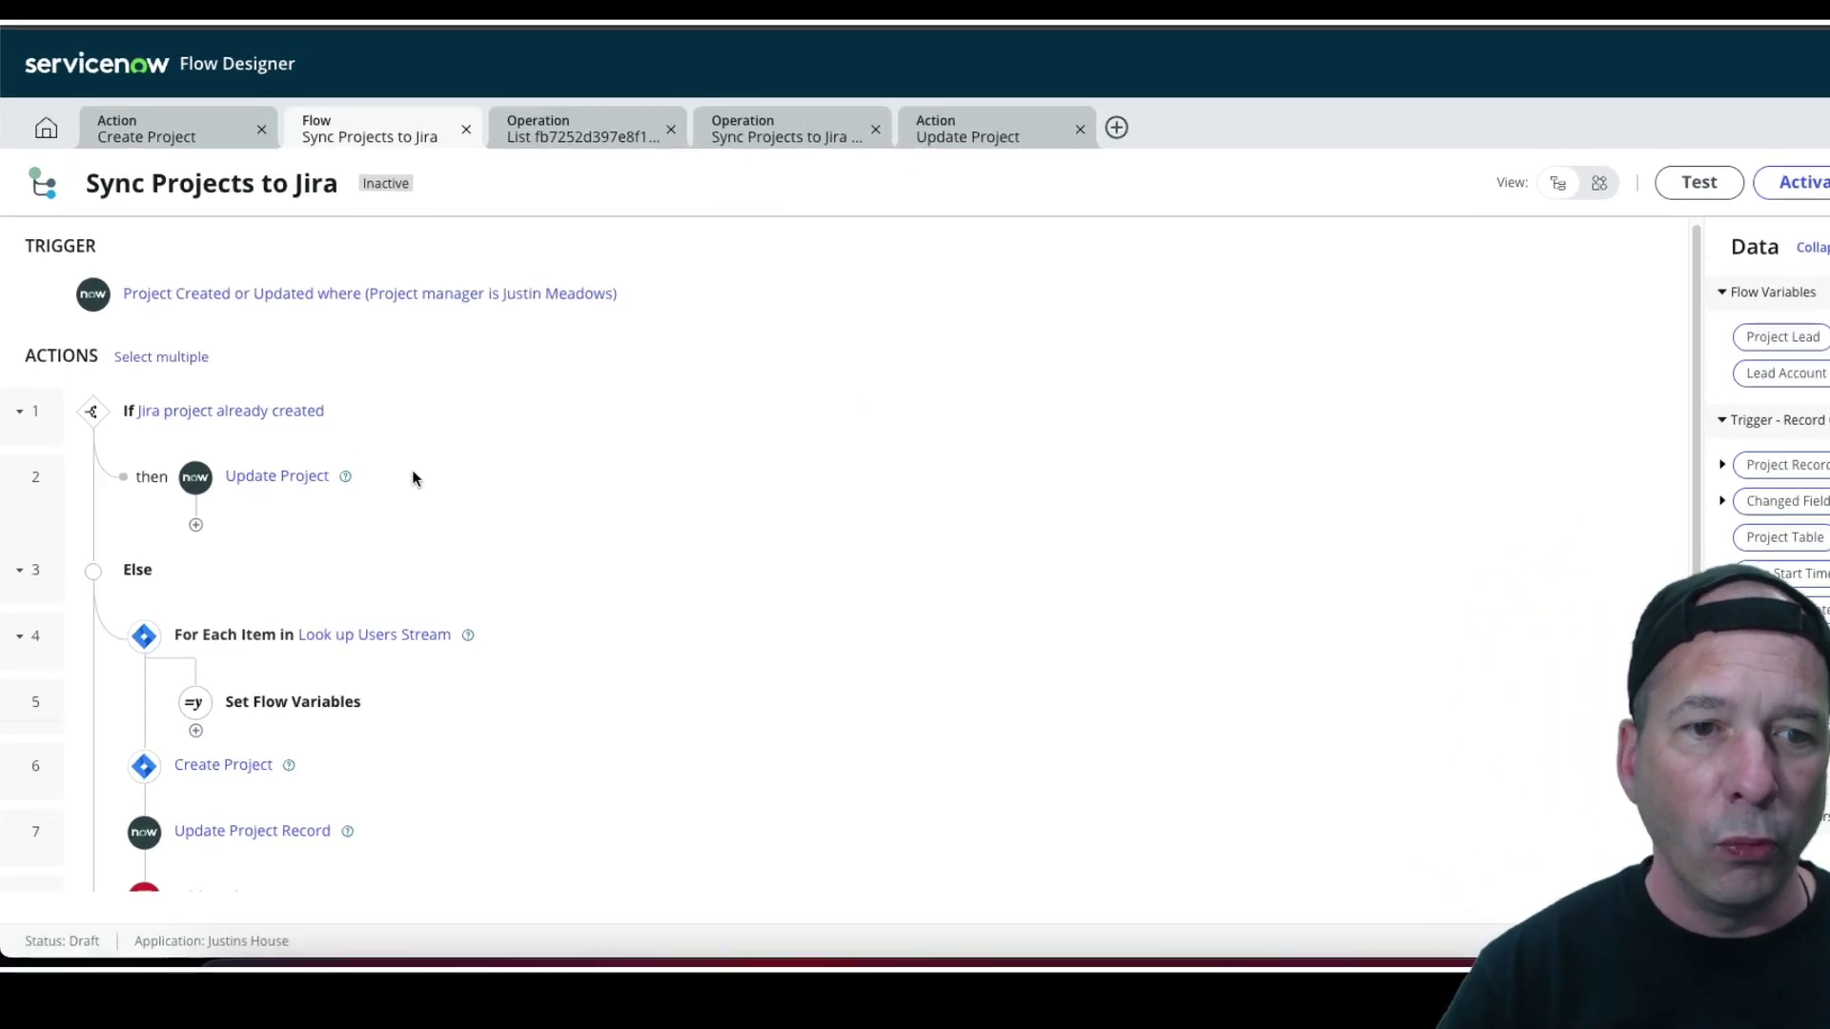
pyautogui.click(366, 509)
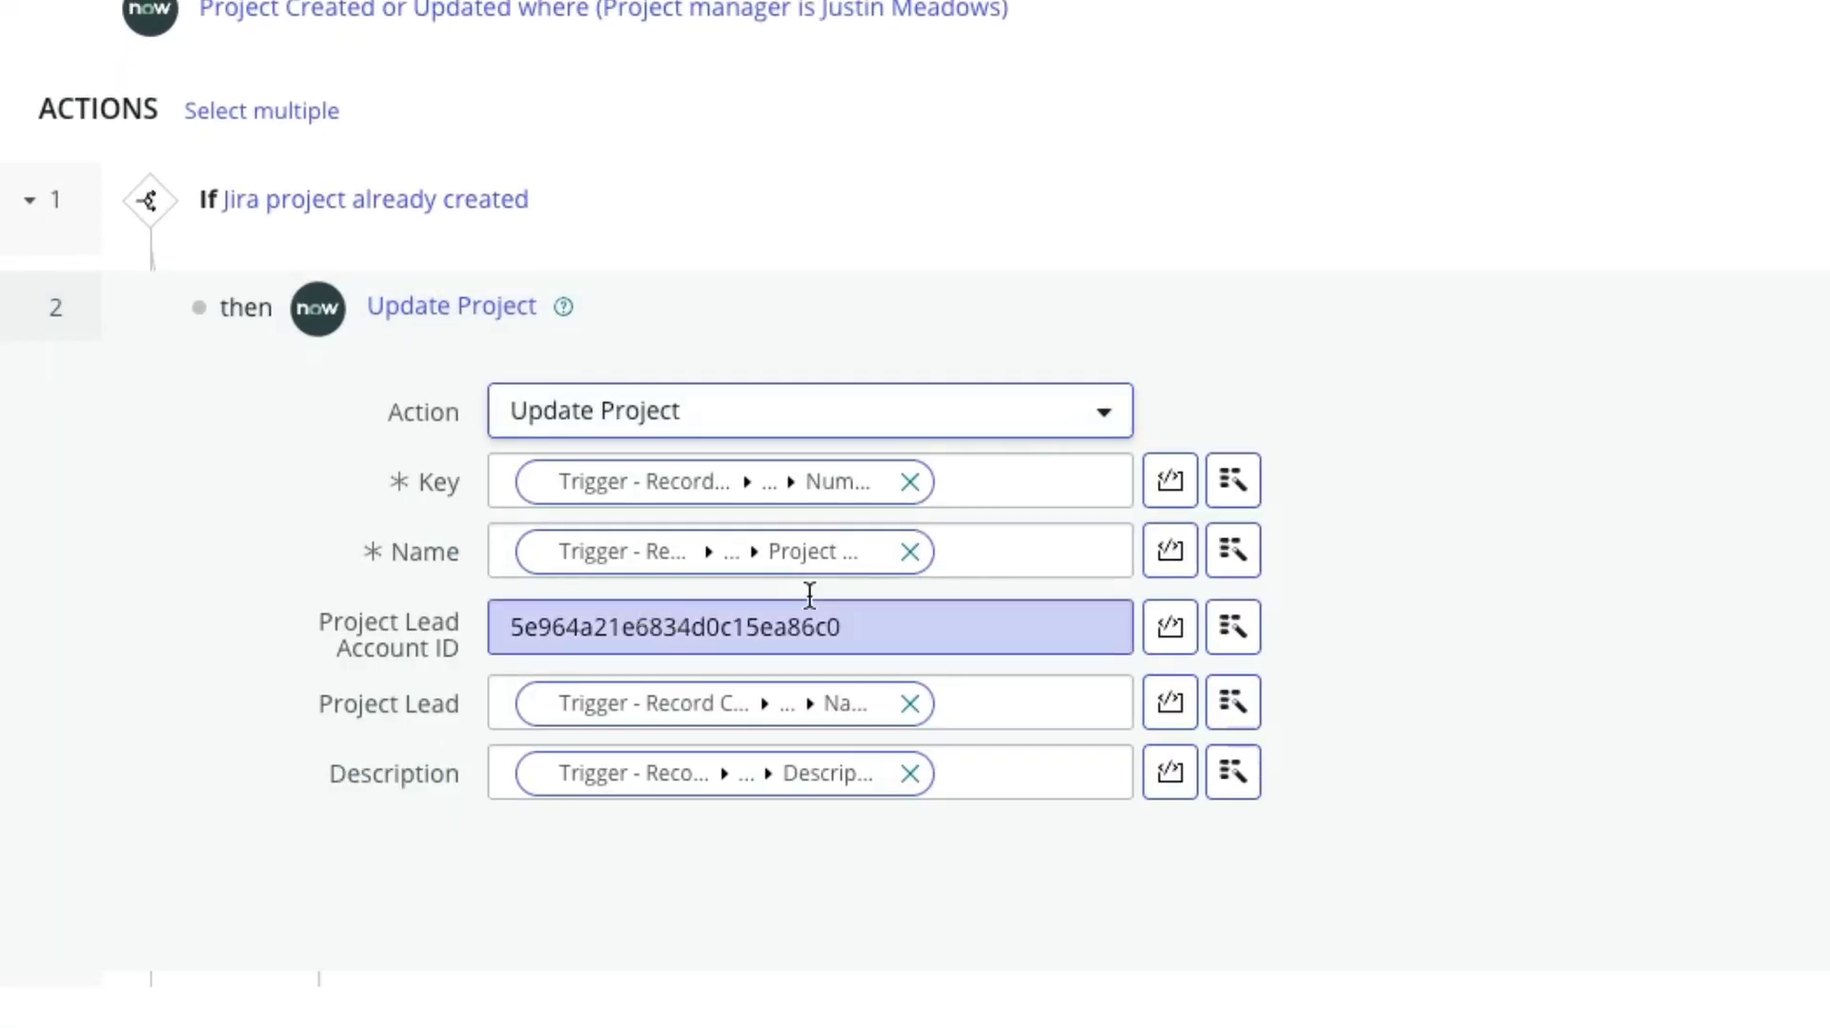
pyautogui.moveTo(877, 626); pyautogui.dragTo(534, 636)
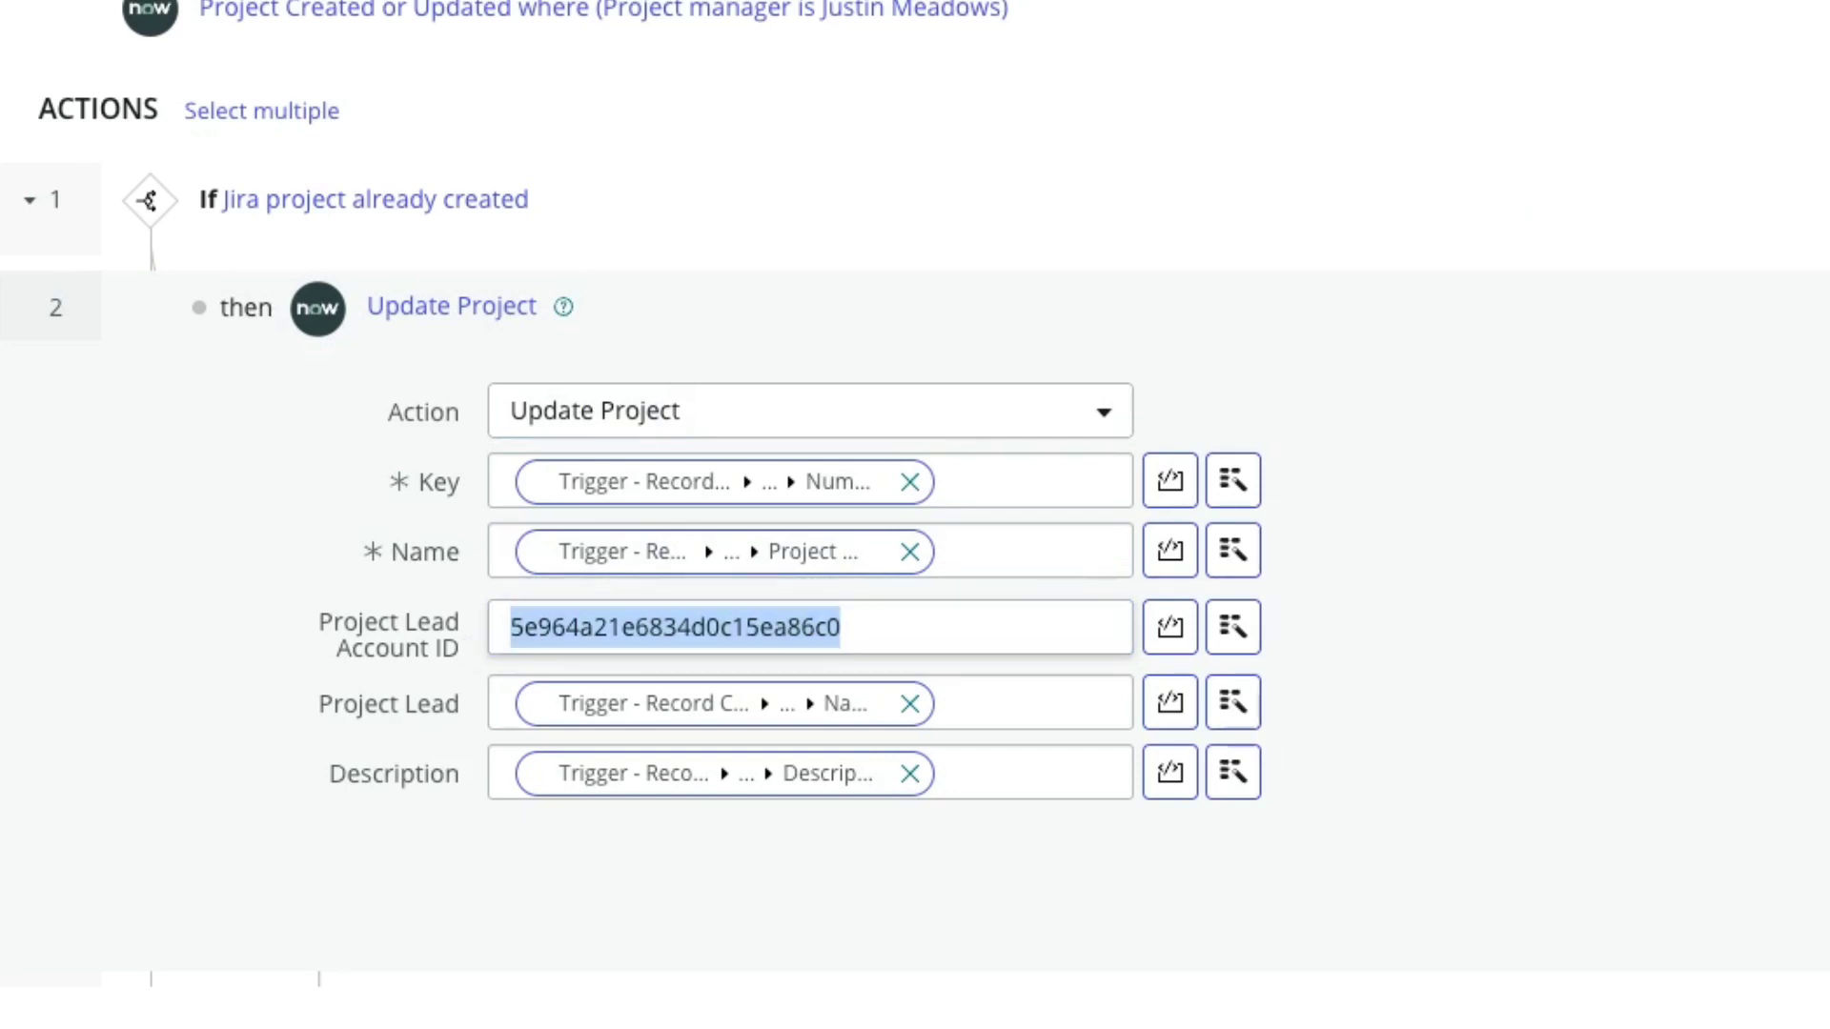
pyautogui.click(452, 306)
pyautogui.scroll(-2, 1271, 514)
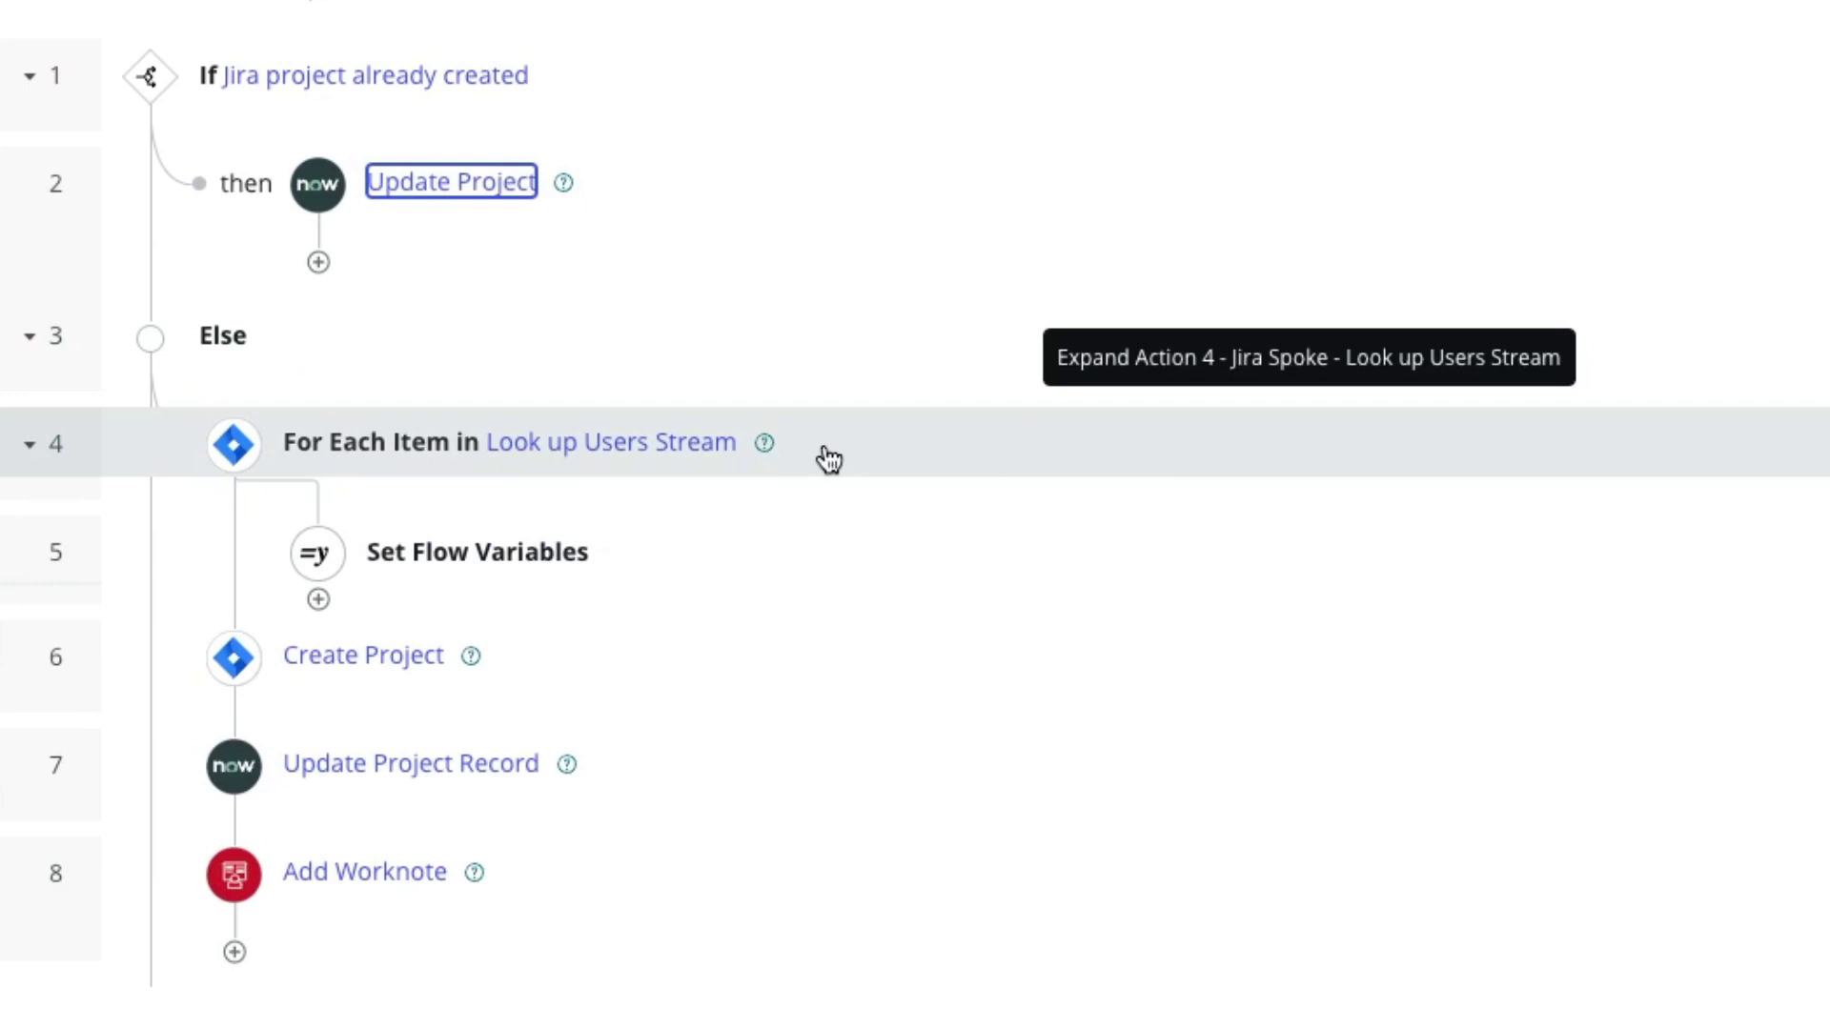
pyautogui.click(861, 443)
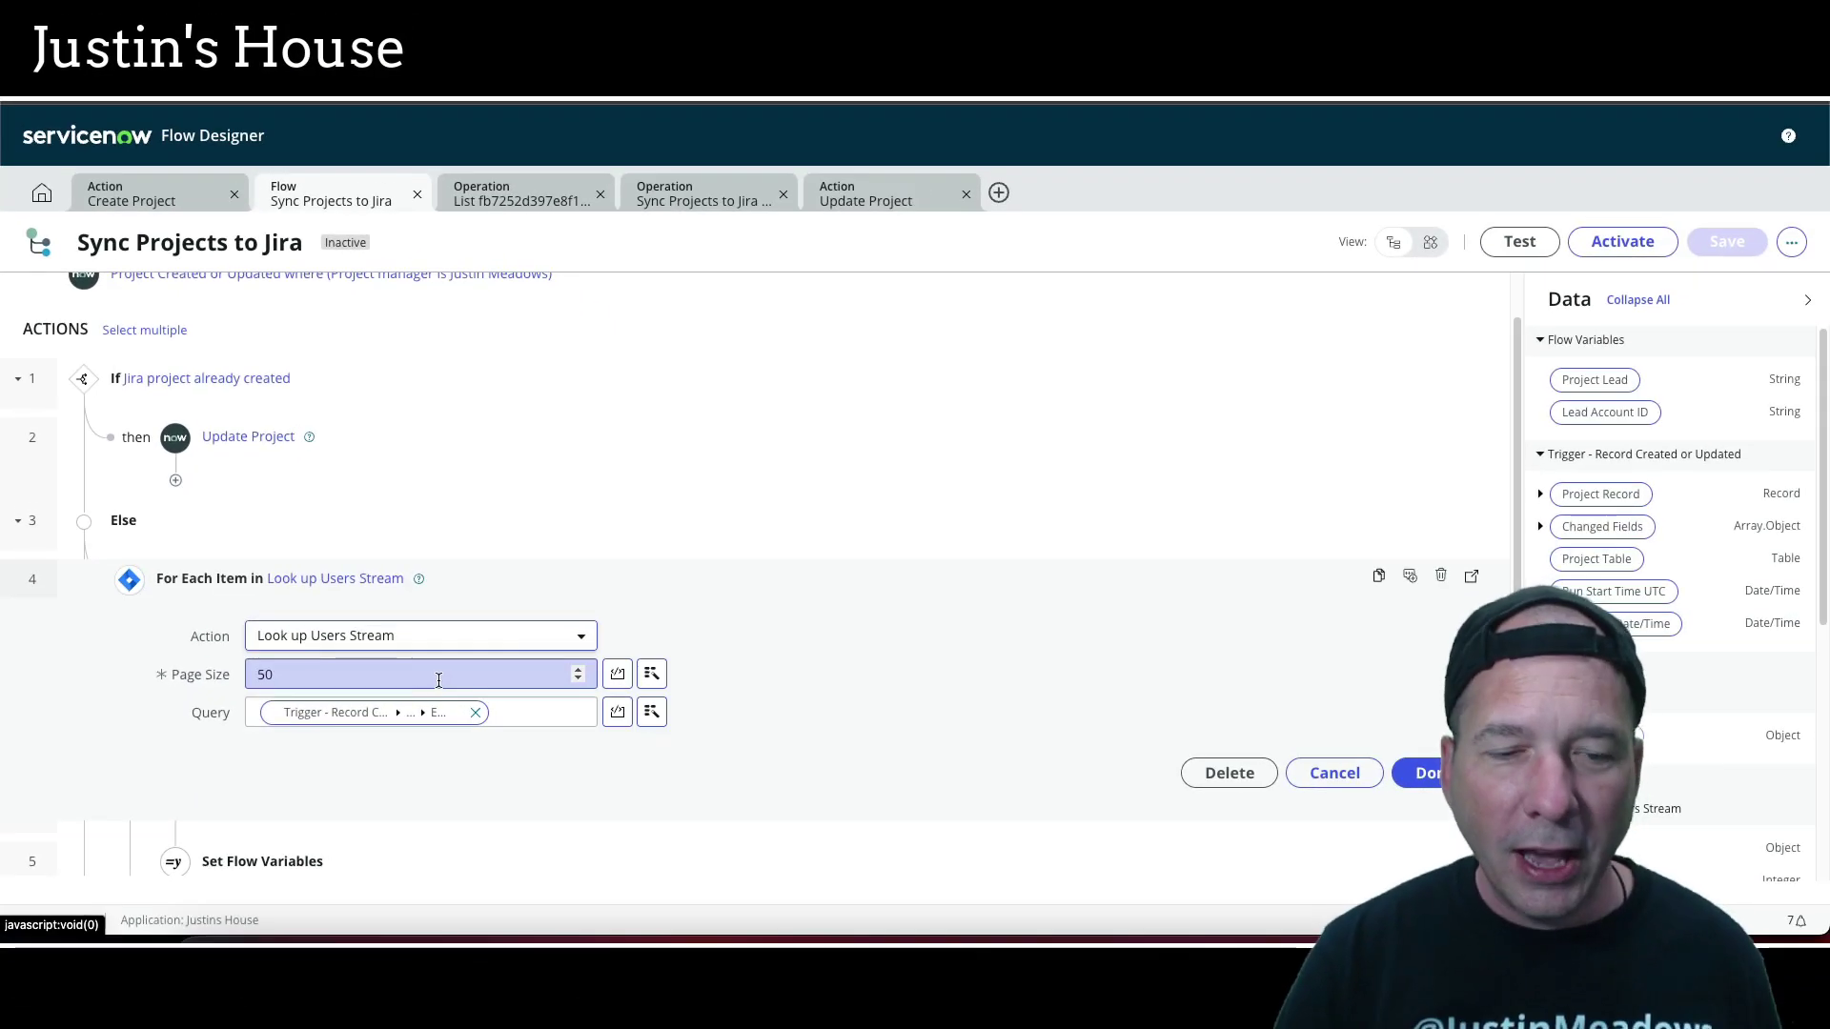
pyautogui.click(1325, 772)
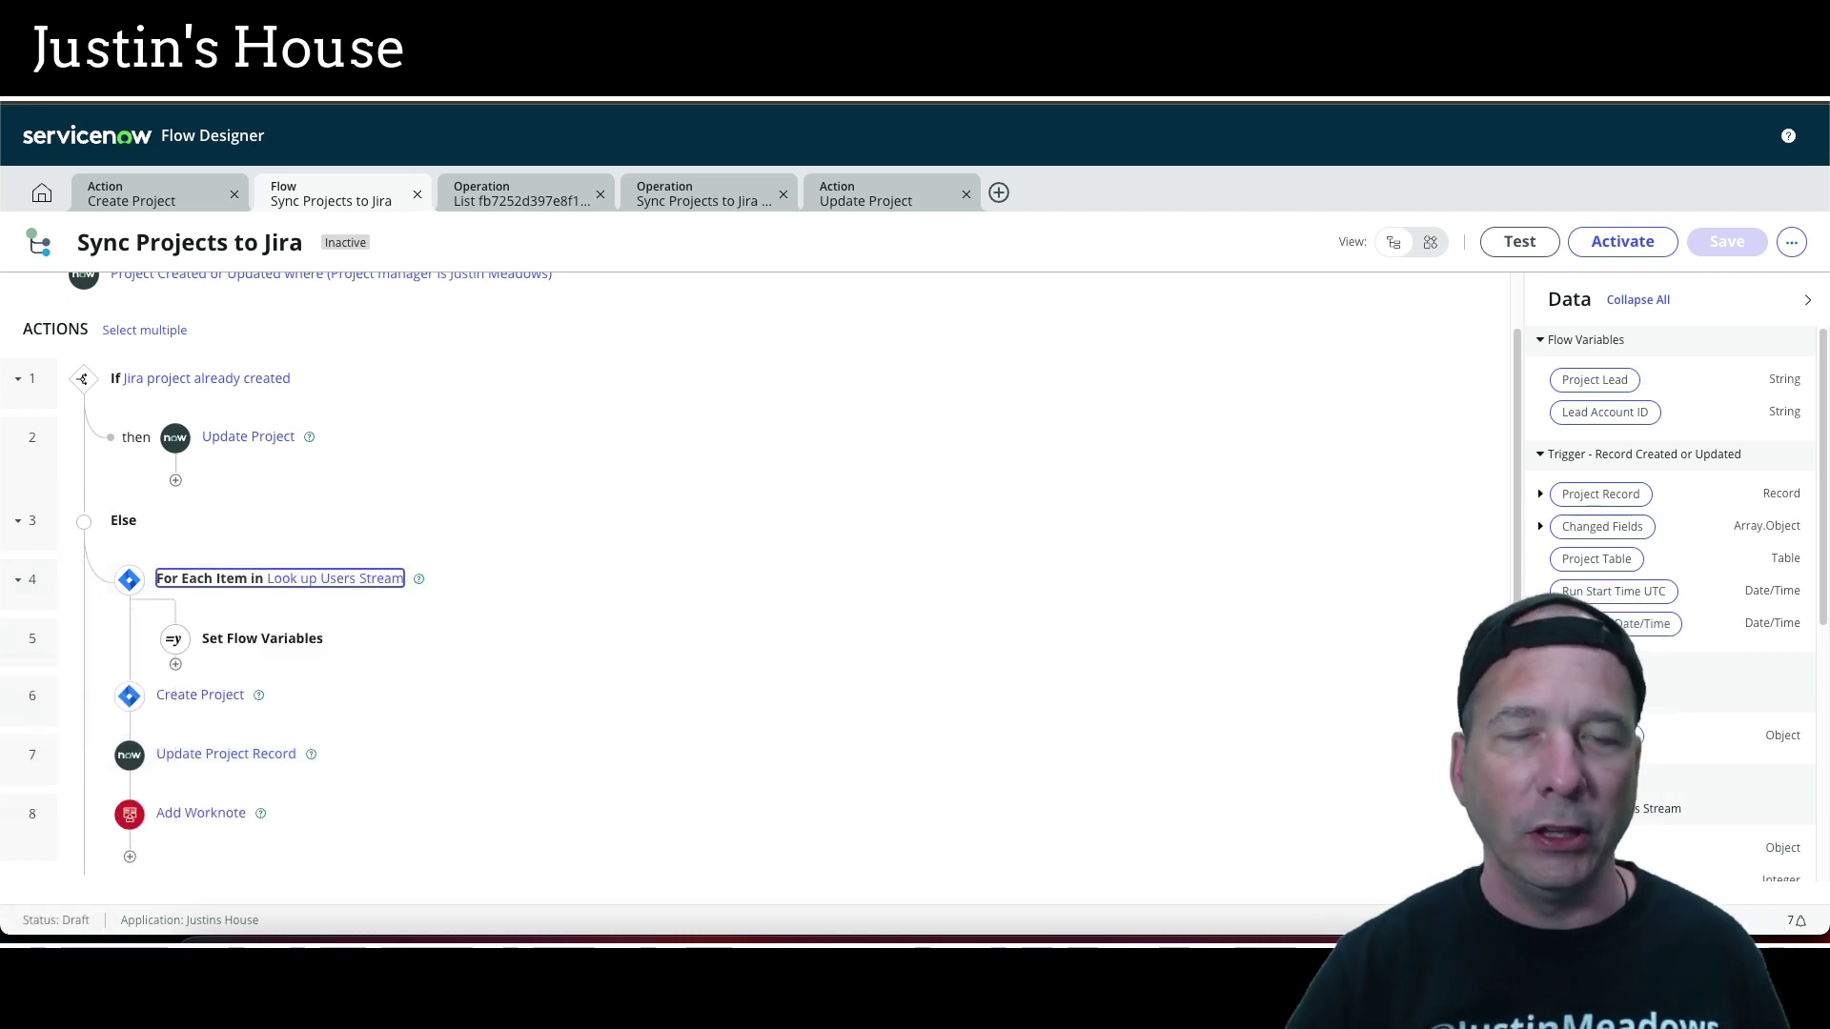
# Switch to the ServiceNow project record page and open the Tables list of the System Definition application
pyautogui.click(202, 84)
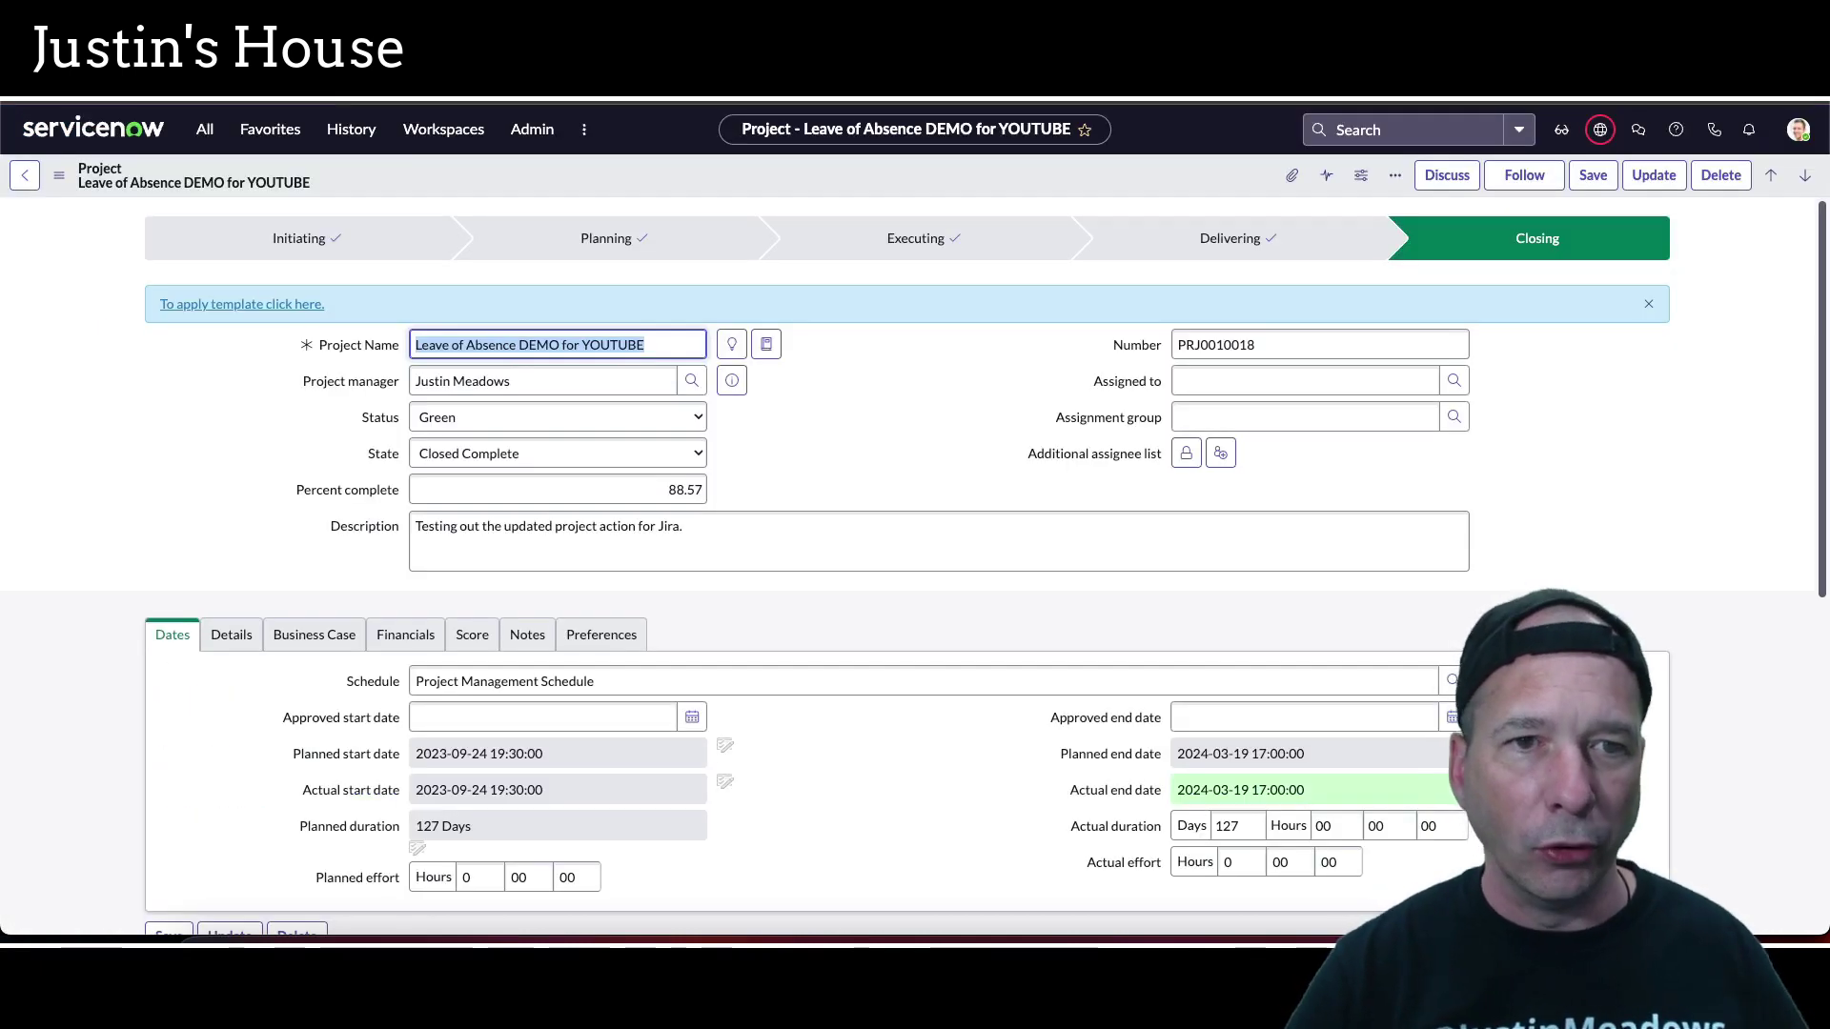
pyautogui.click(204, 131)
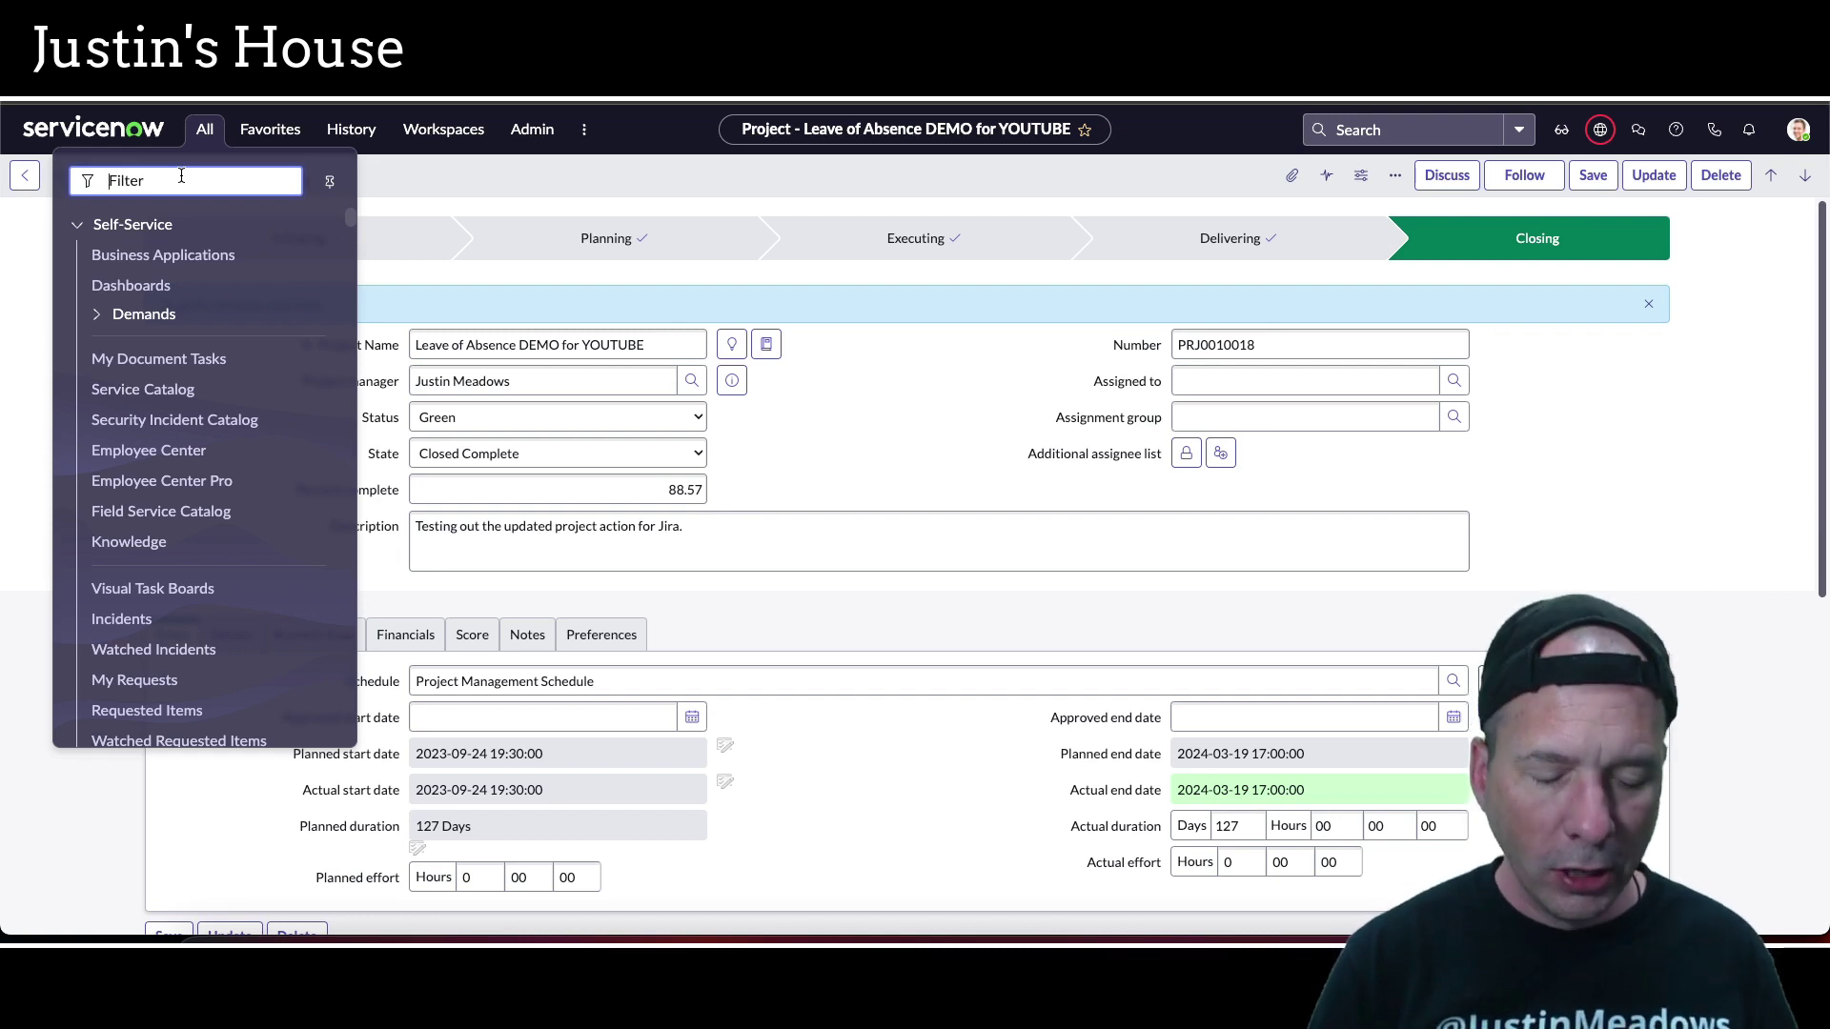
pyautogui.write('system definition')
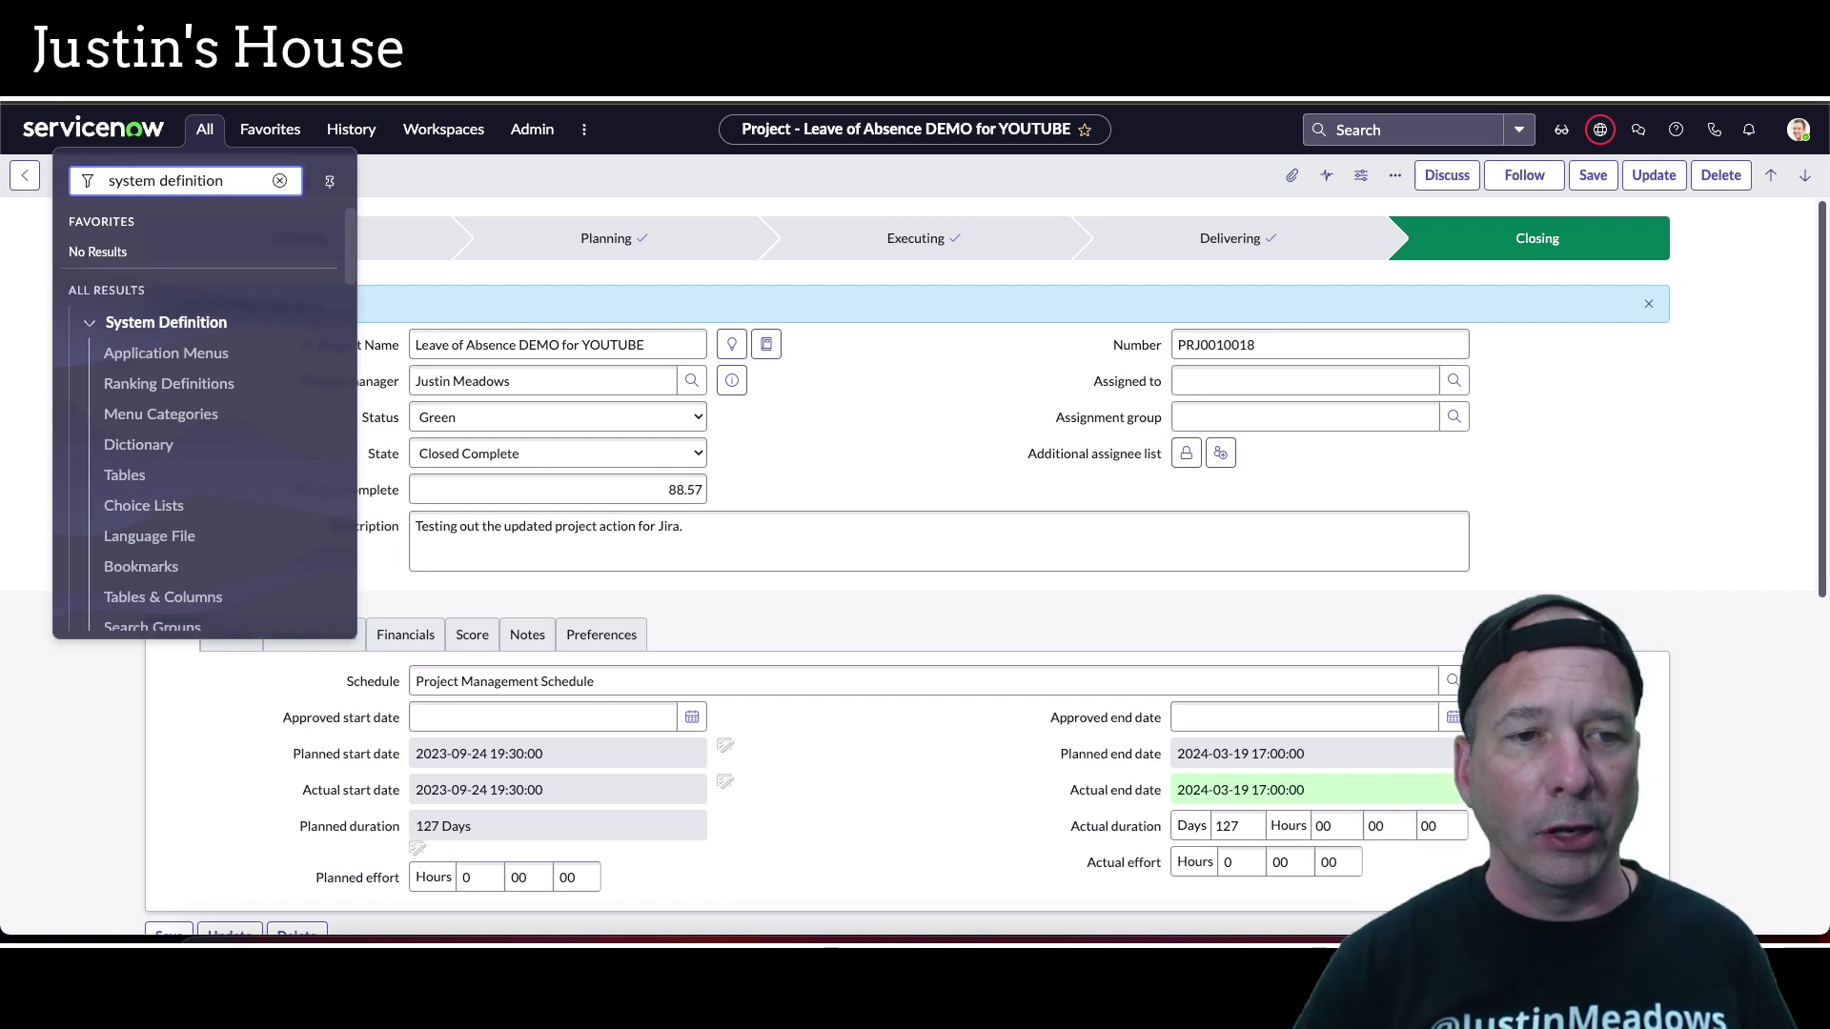
pyautogui.scroll(-1, 143, 419)
pyautogui.click(133, 412)
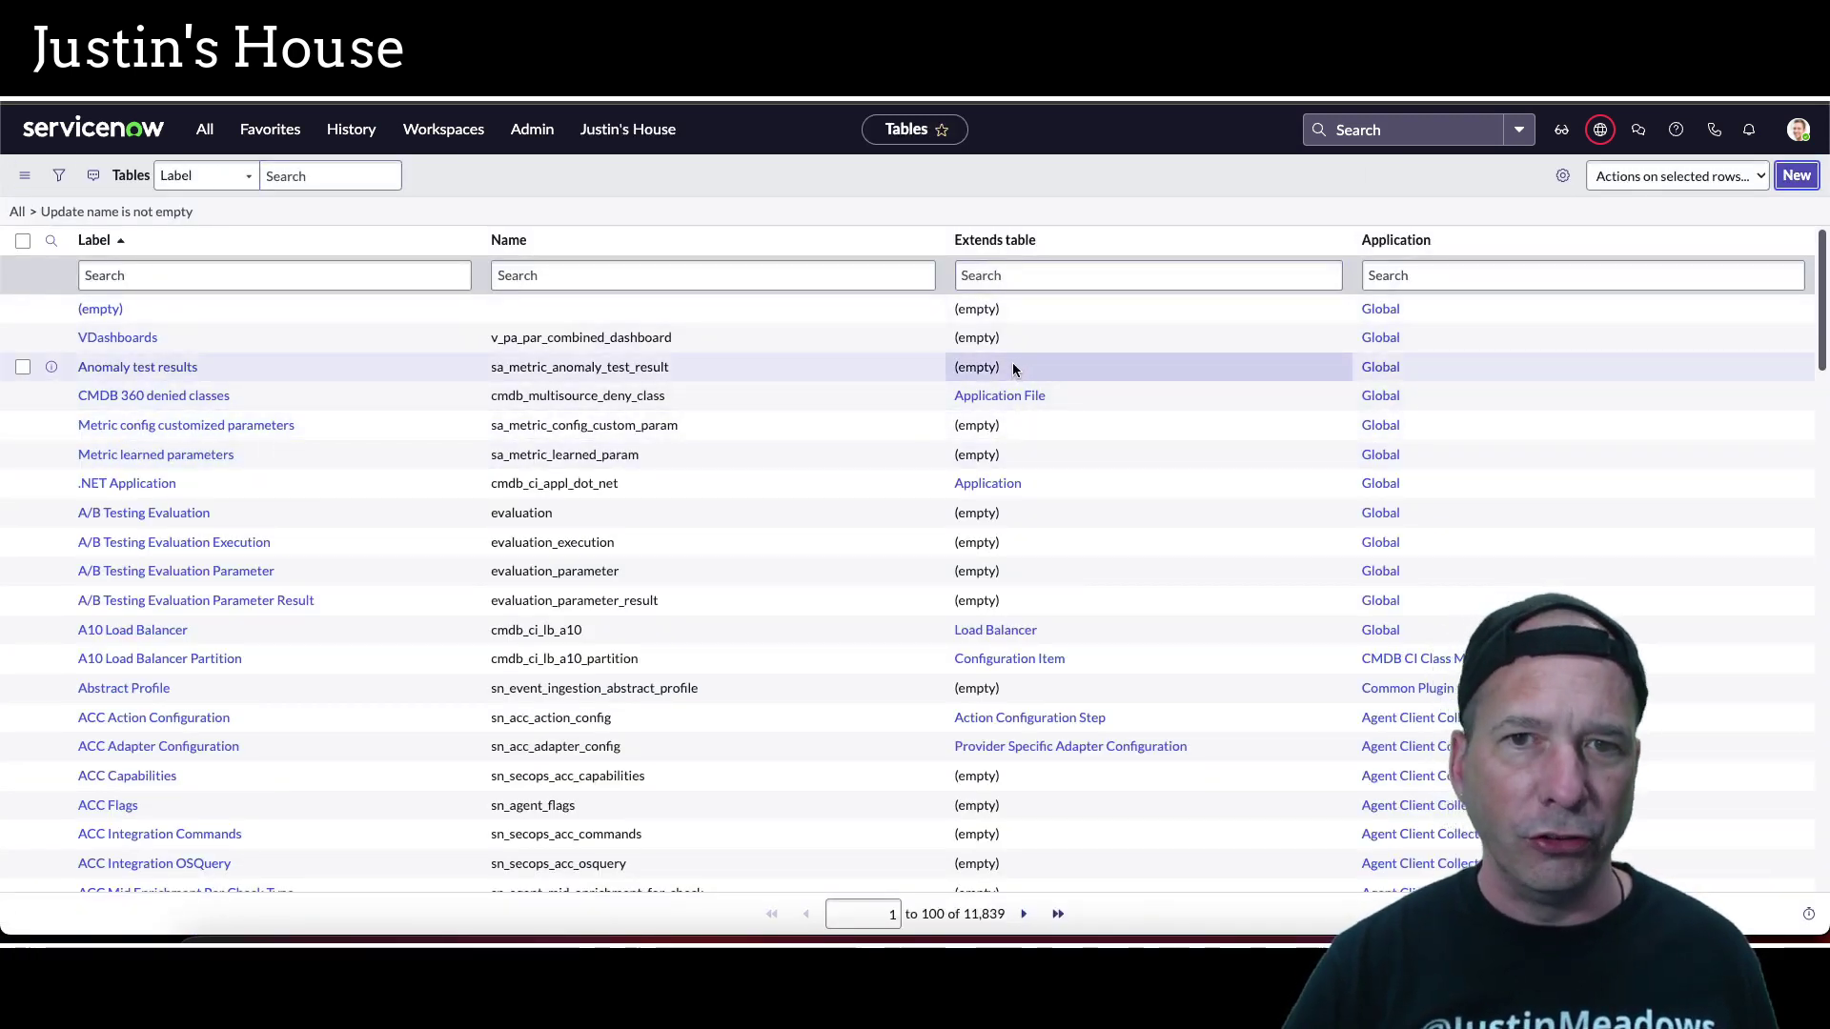
# Create a new table labelled "Jira Users" with the automatically generated name and save it
pyautogui.write('J')
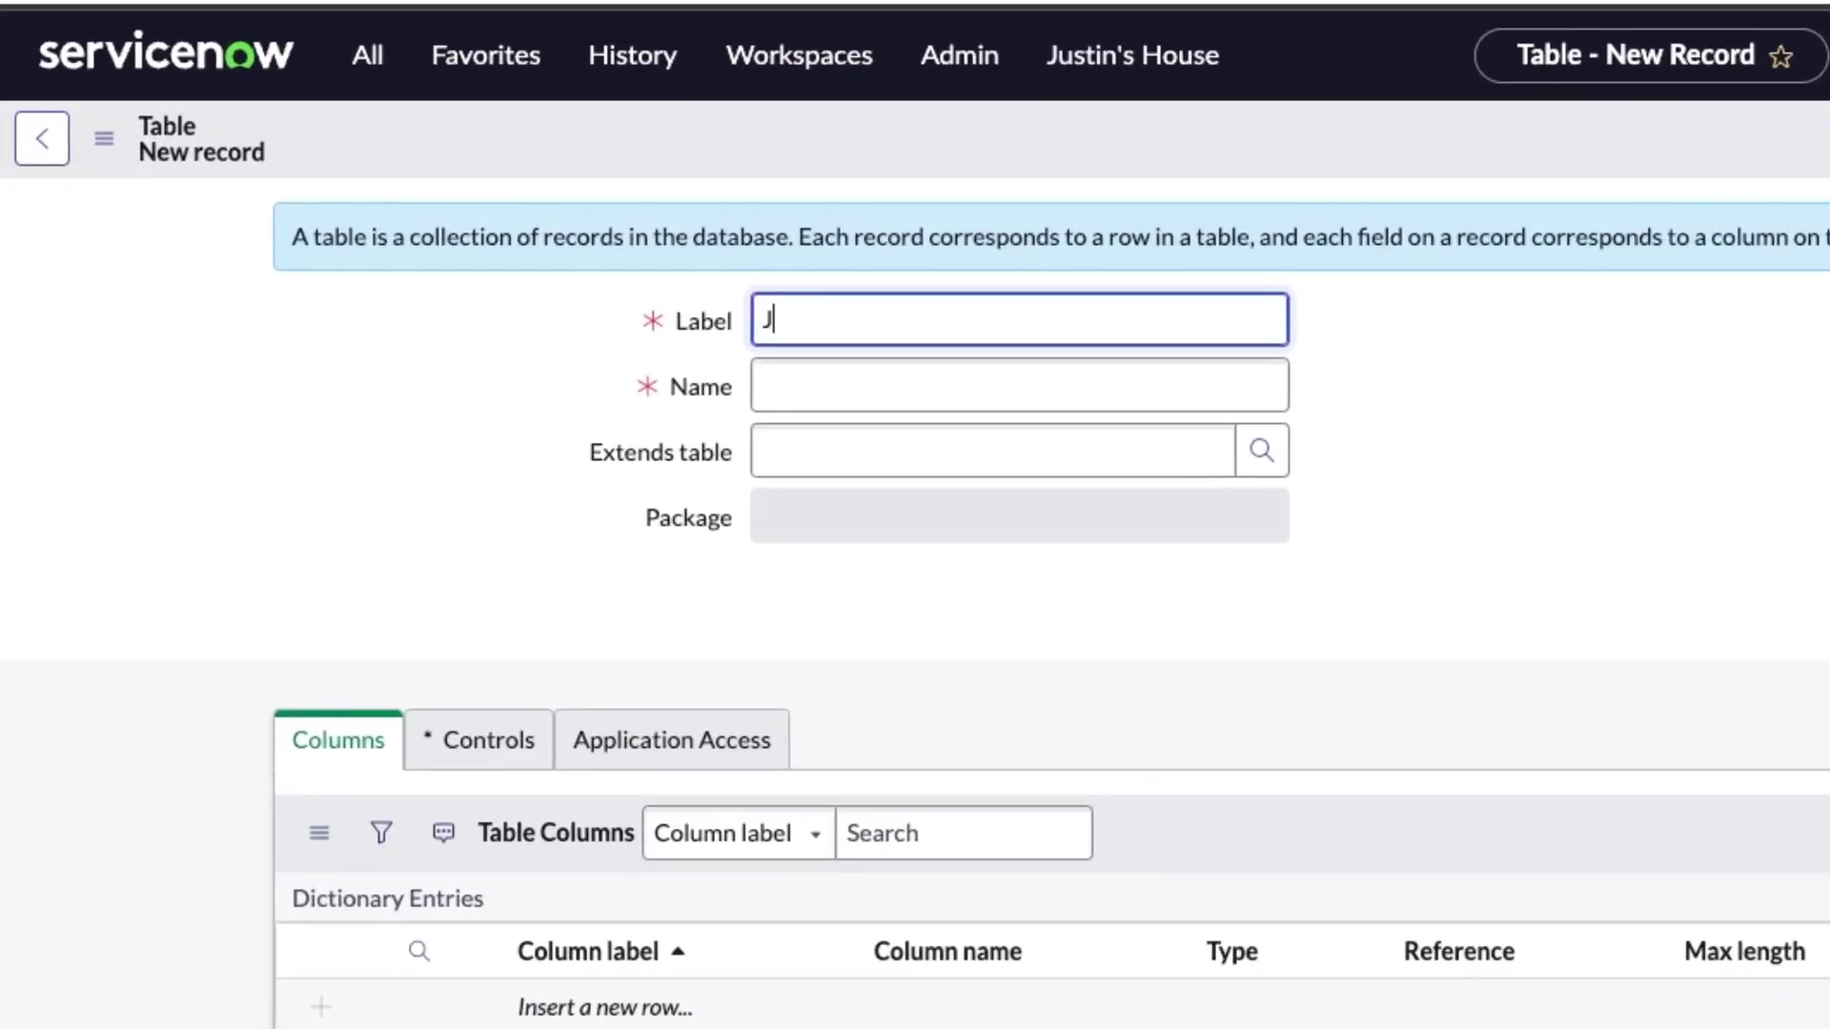
pyautogui.write('ira Users')
pyautogui.press('Tab')
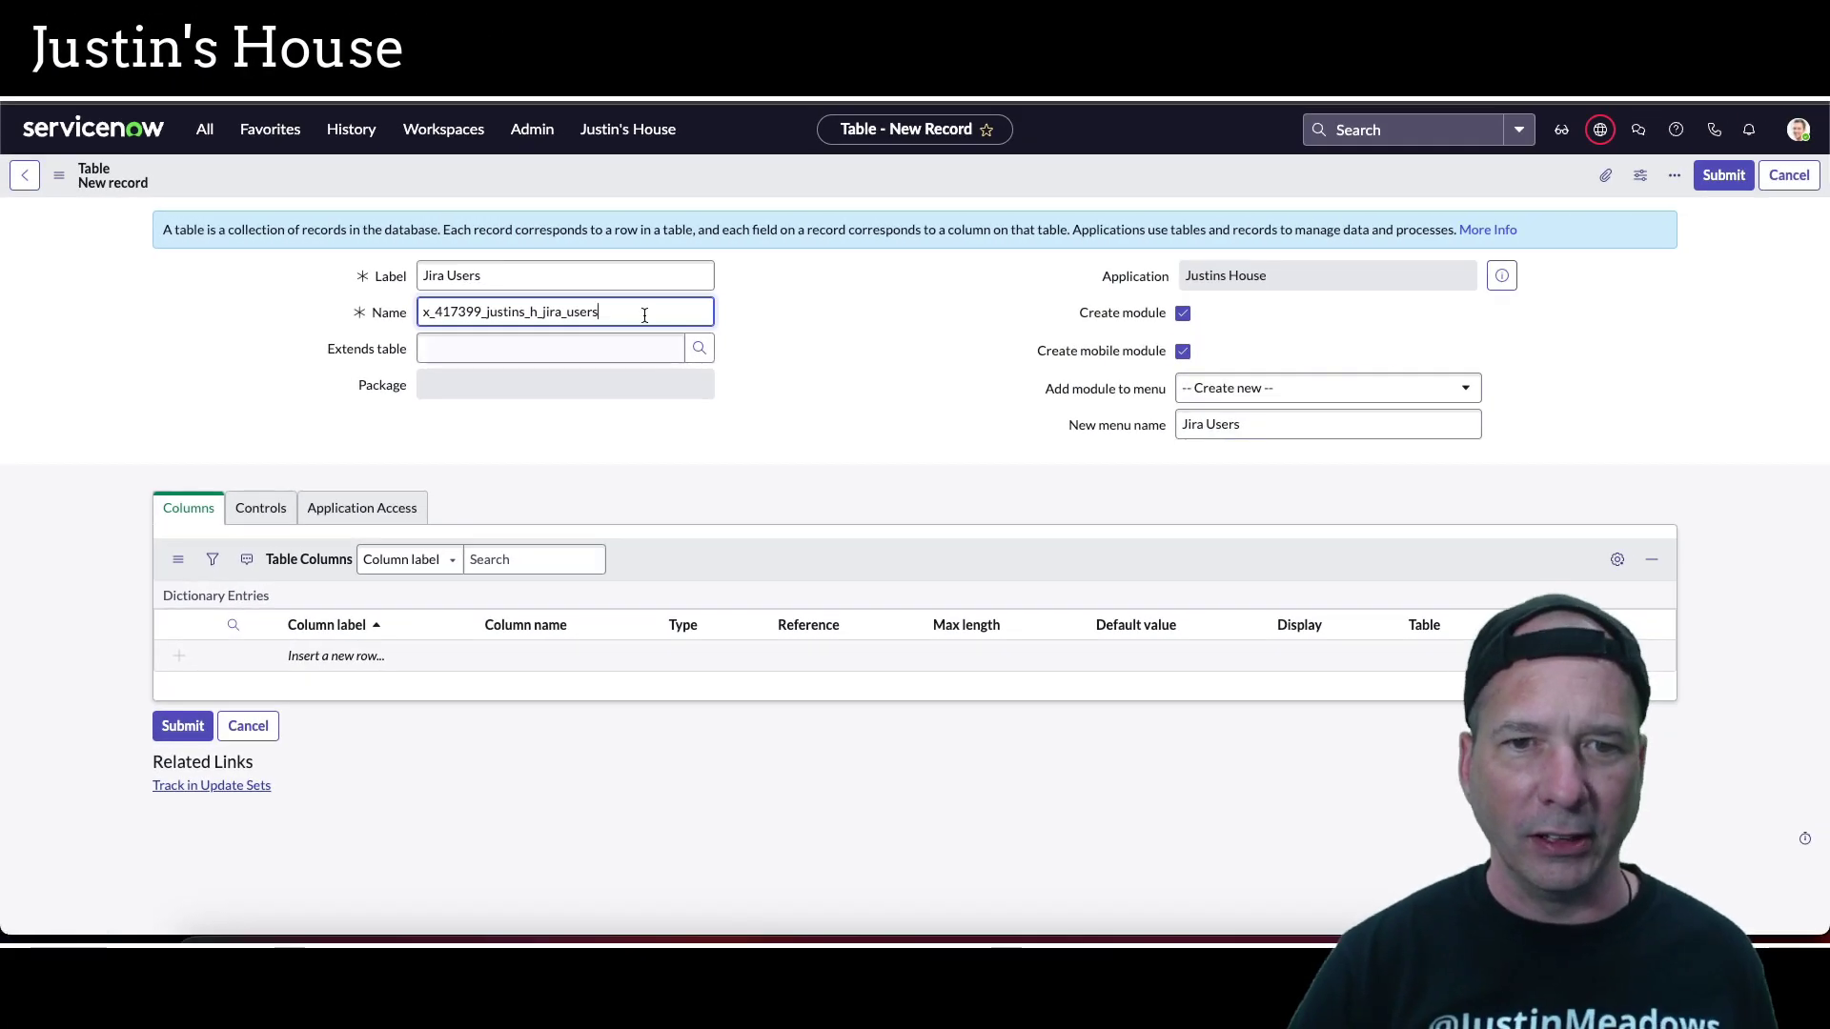
pyautogui.moveTo(1081, 385); pyautogui.dragTo(703, 381)
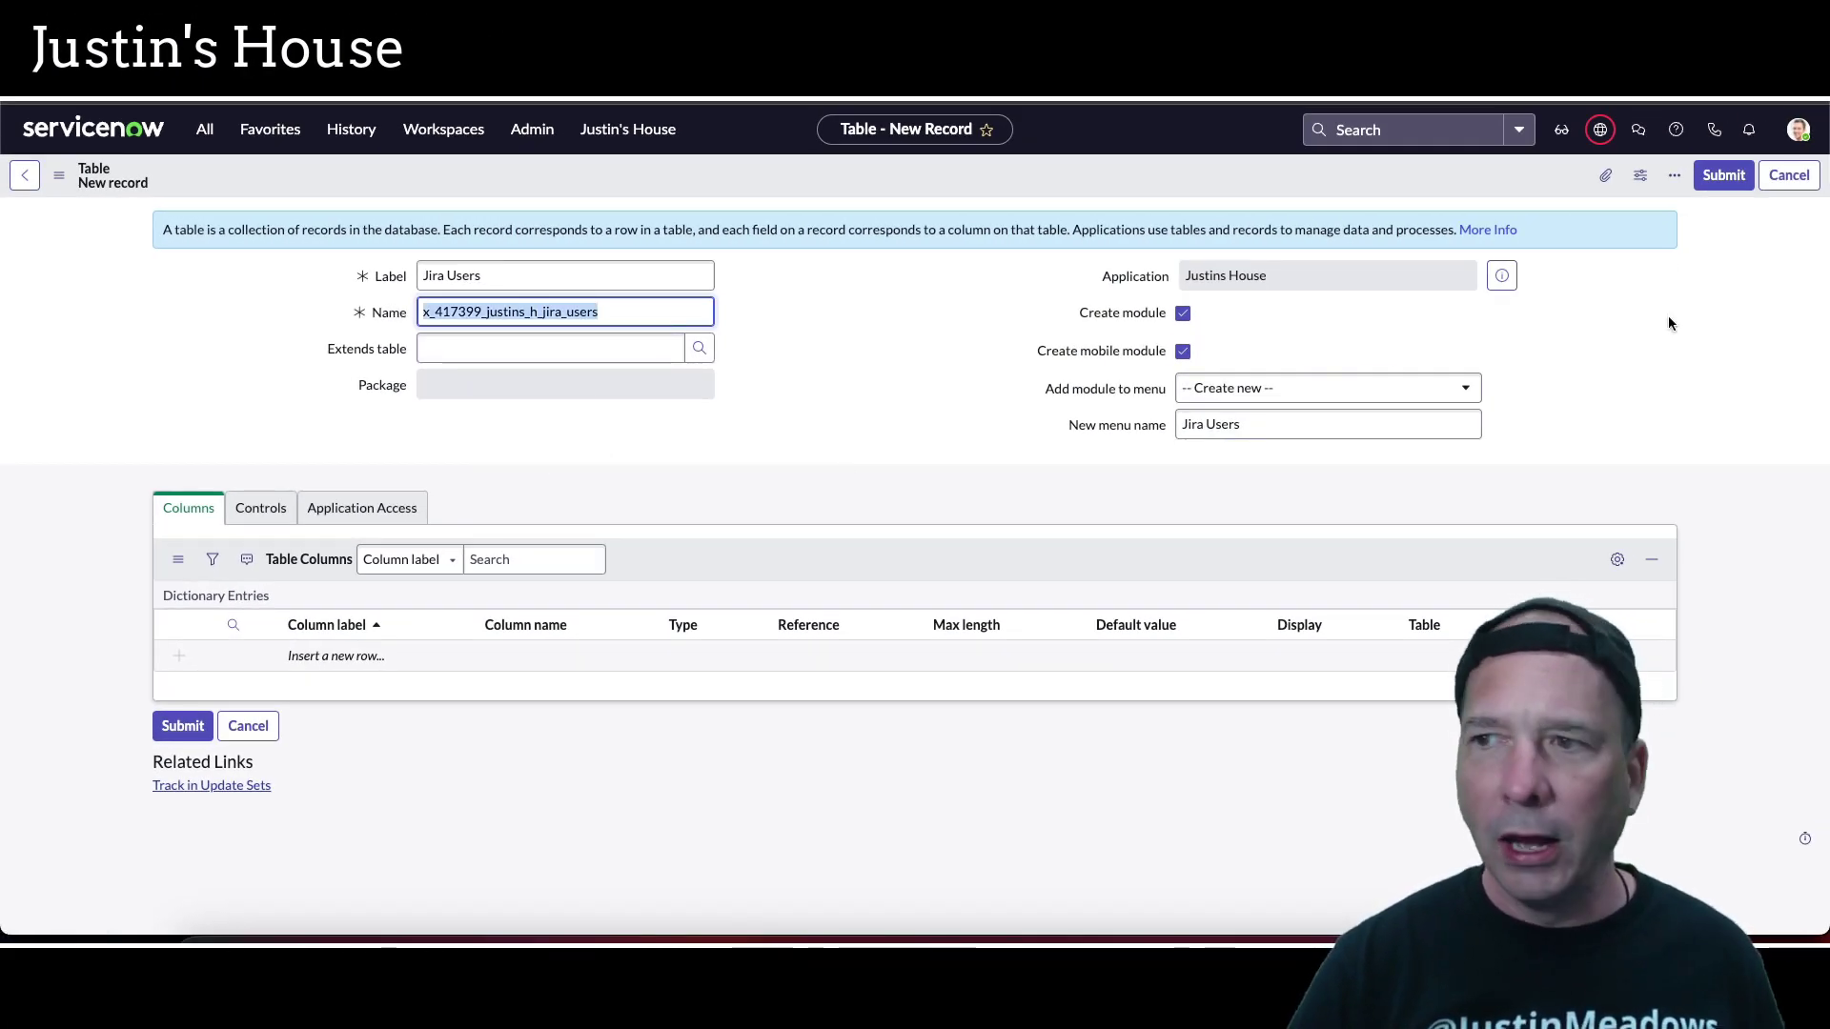
pyautogui.rightClick(1358, 180)
pyautogui.click(1369, 191)
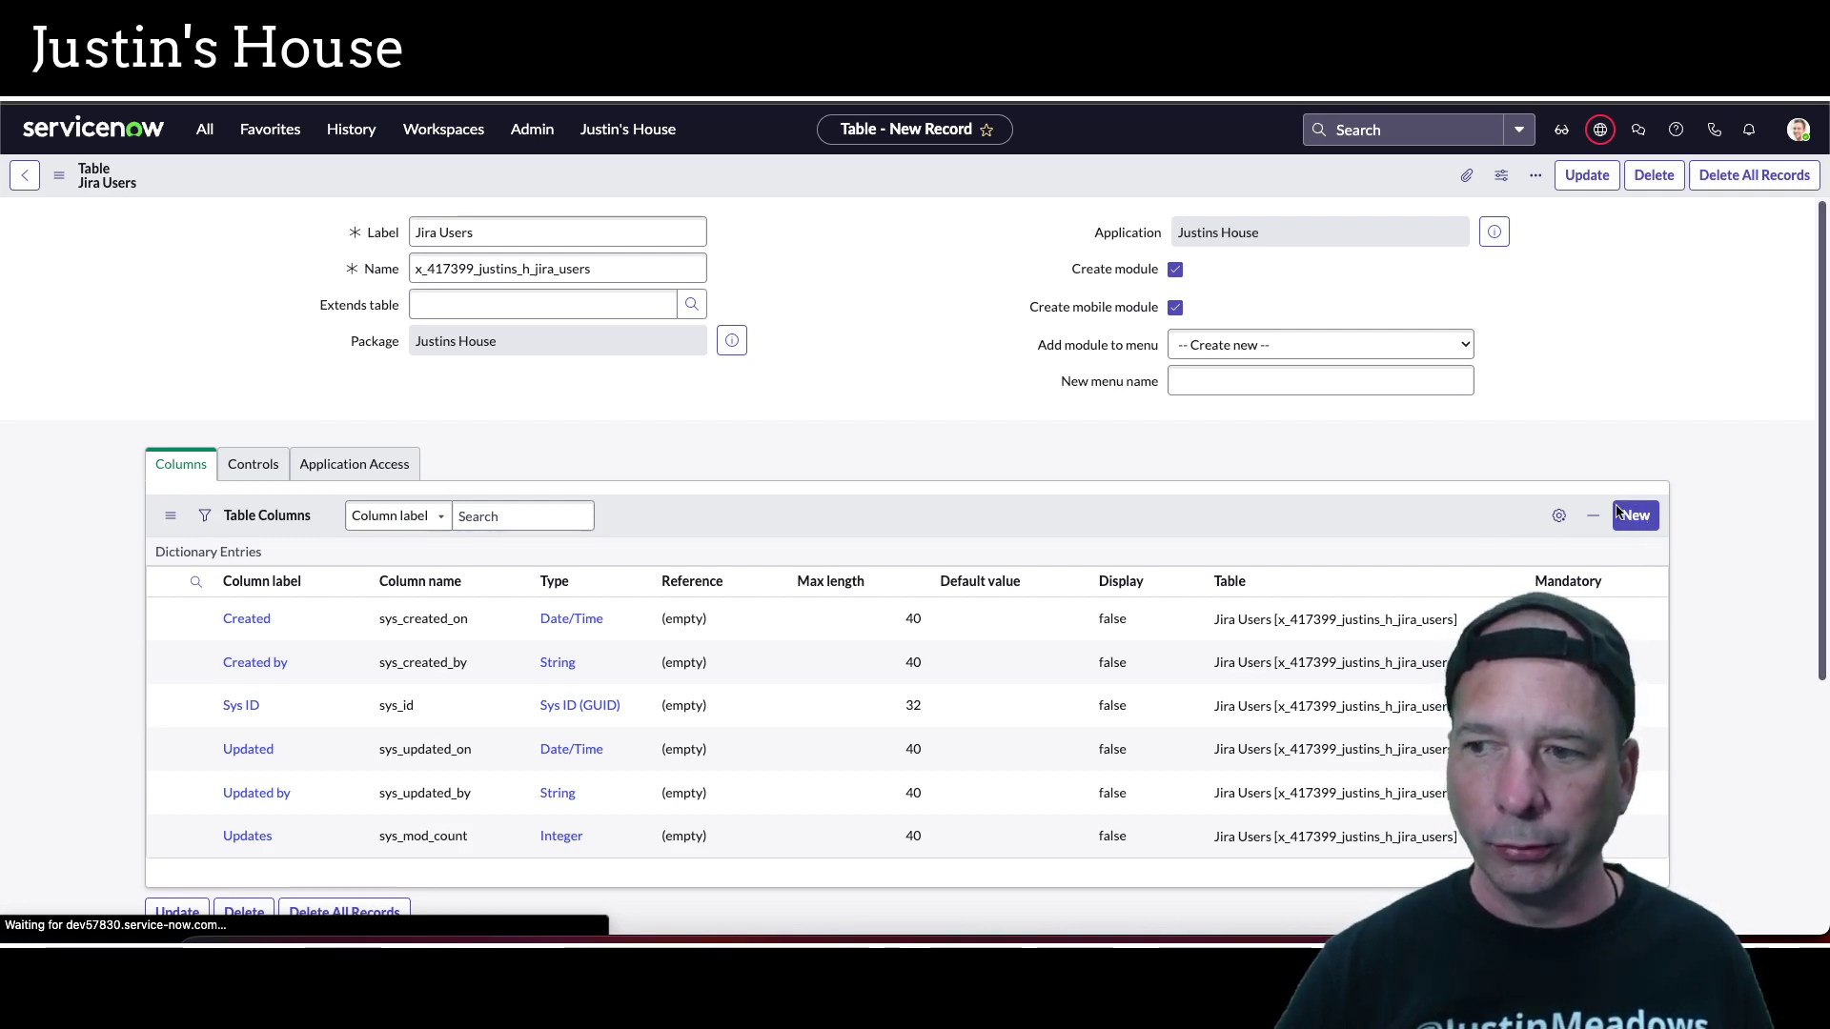
# Start a new column of type Reference on the Jira Users table with the label "User"
pyautogui.click(657, 330)
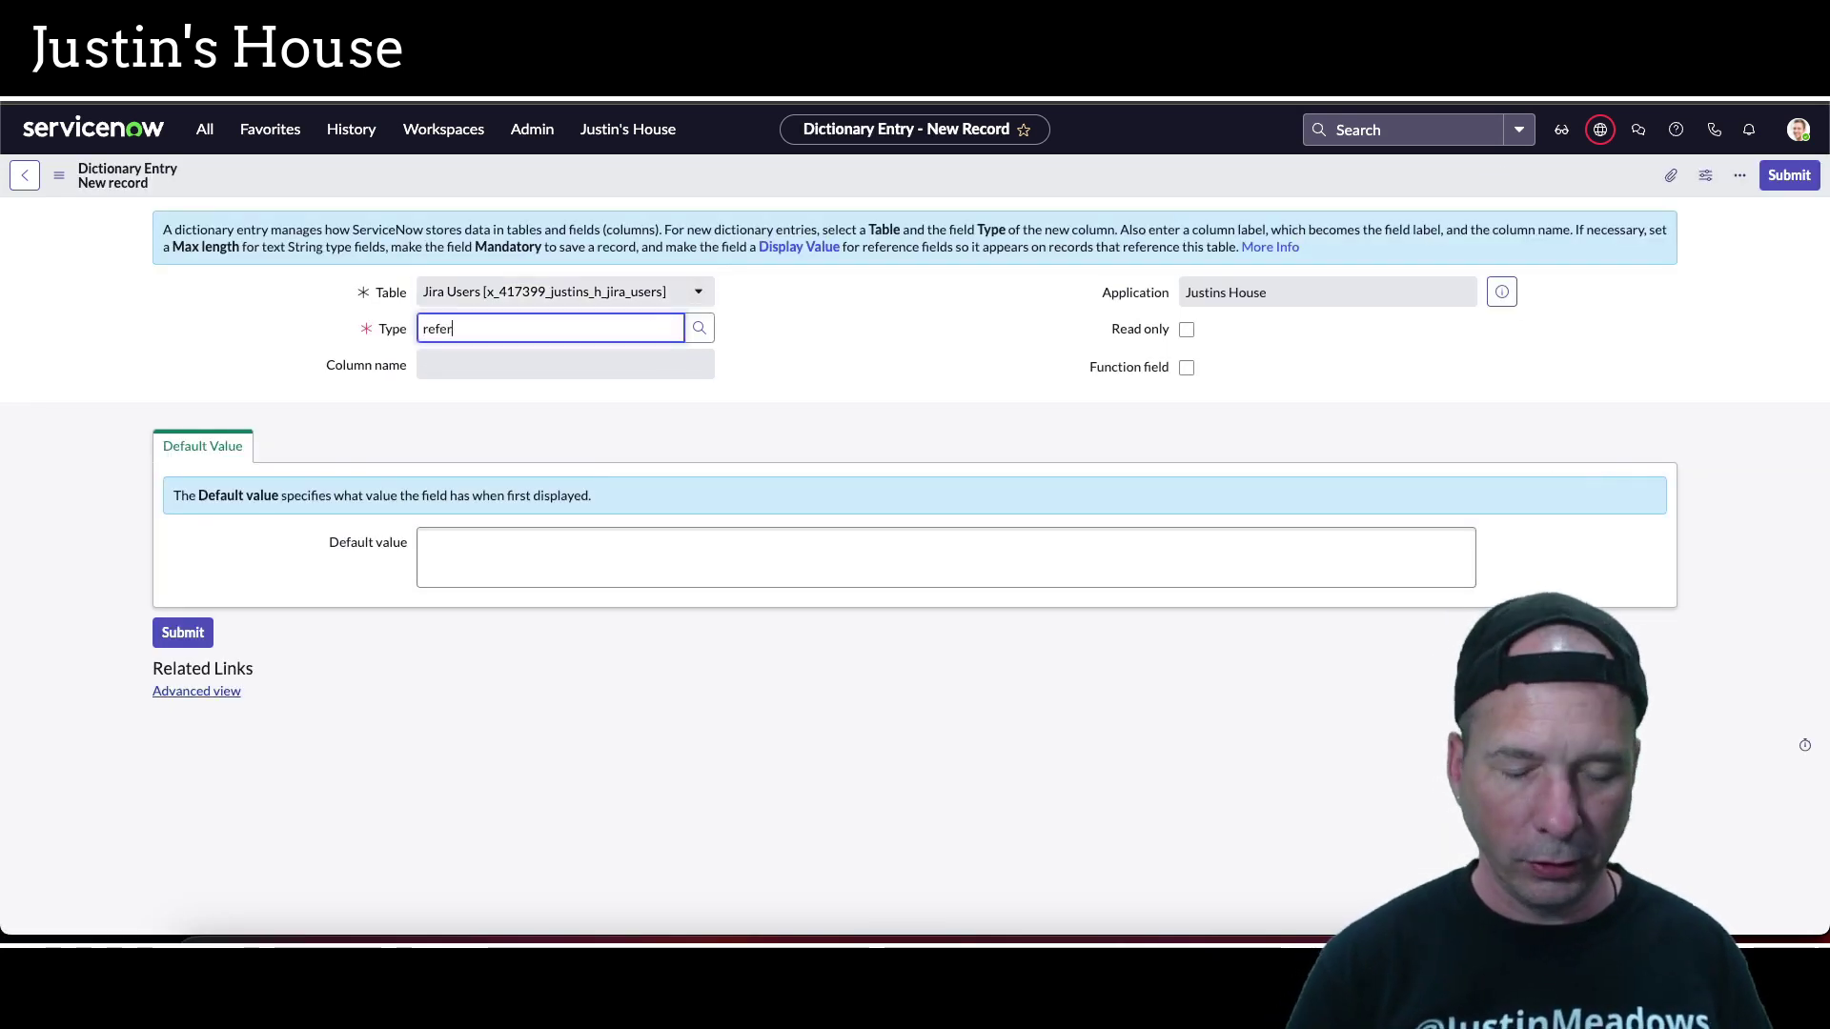
pyautogui.write('refer')
pyautogui.click(583, 358)
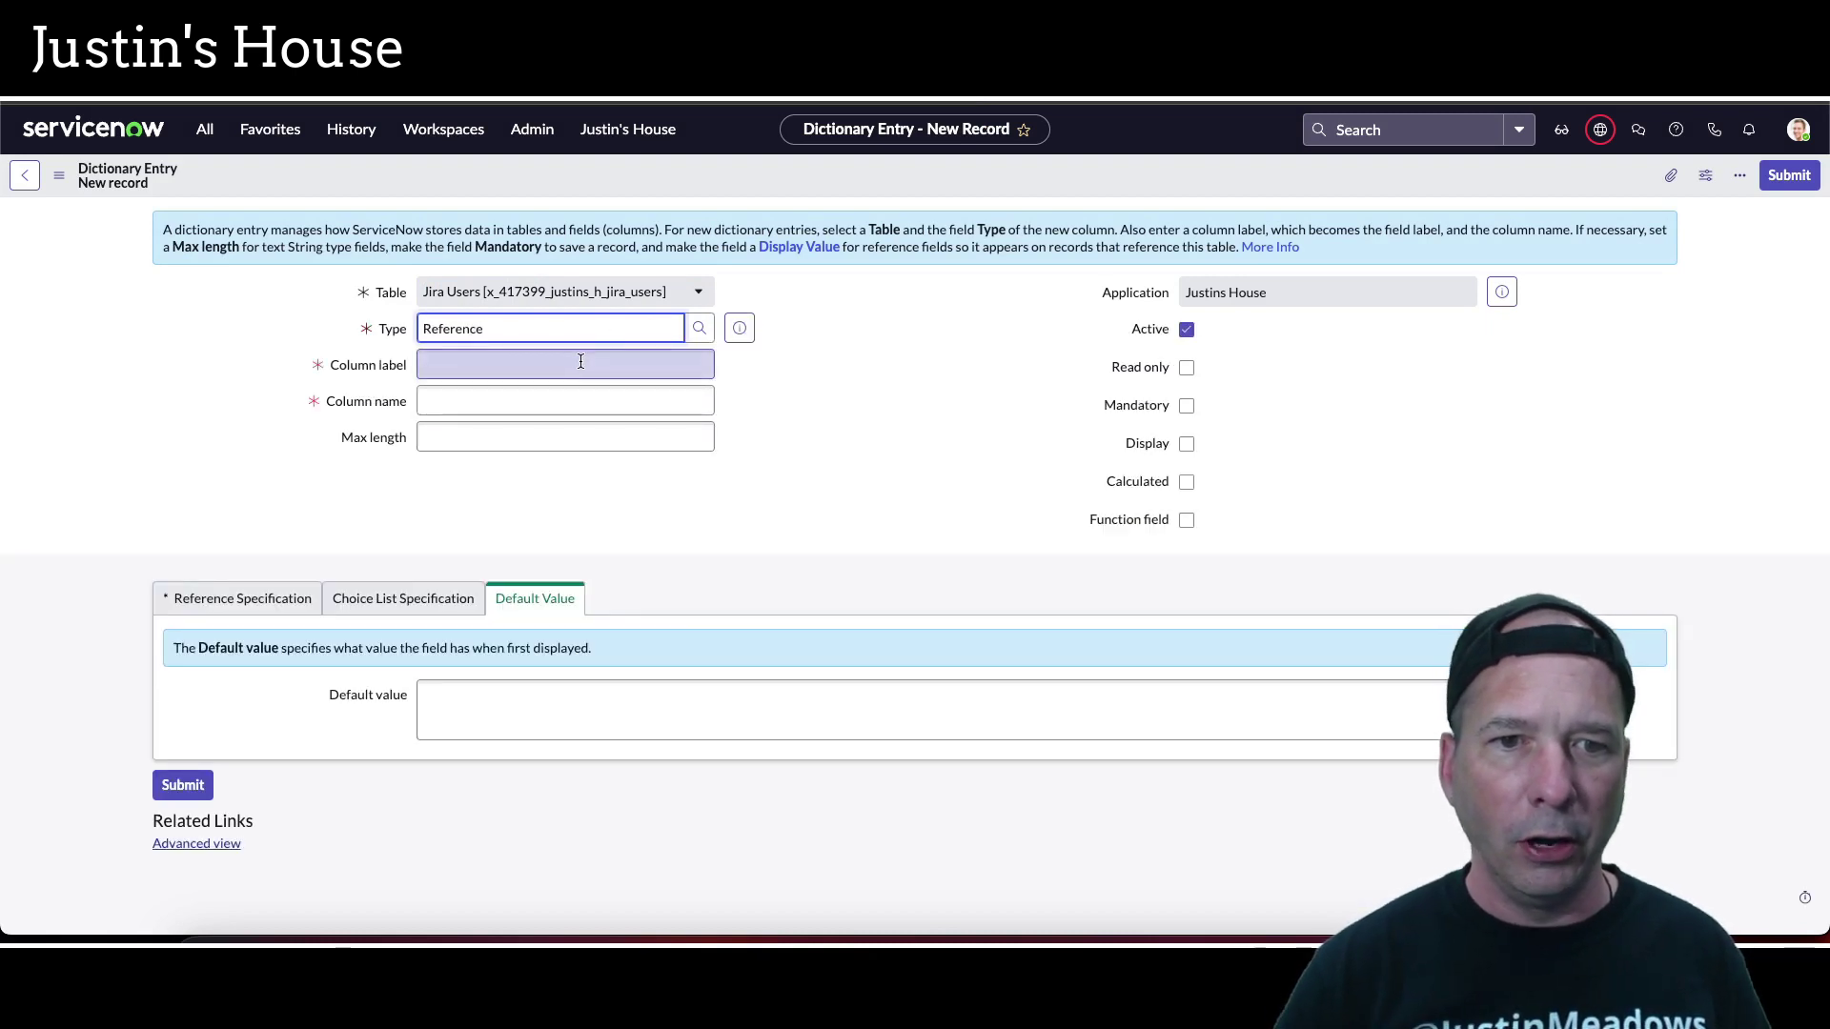
pyautogui.click(580, 361)
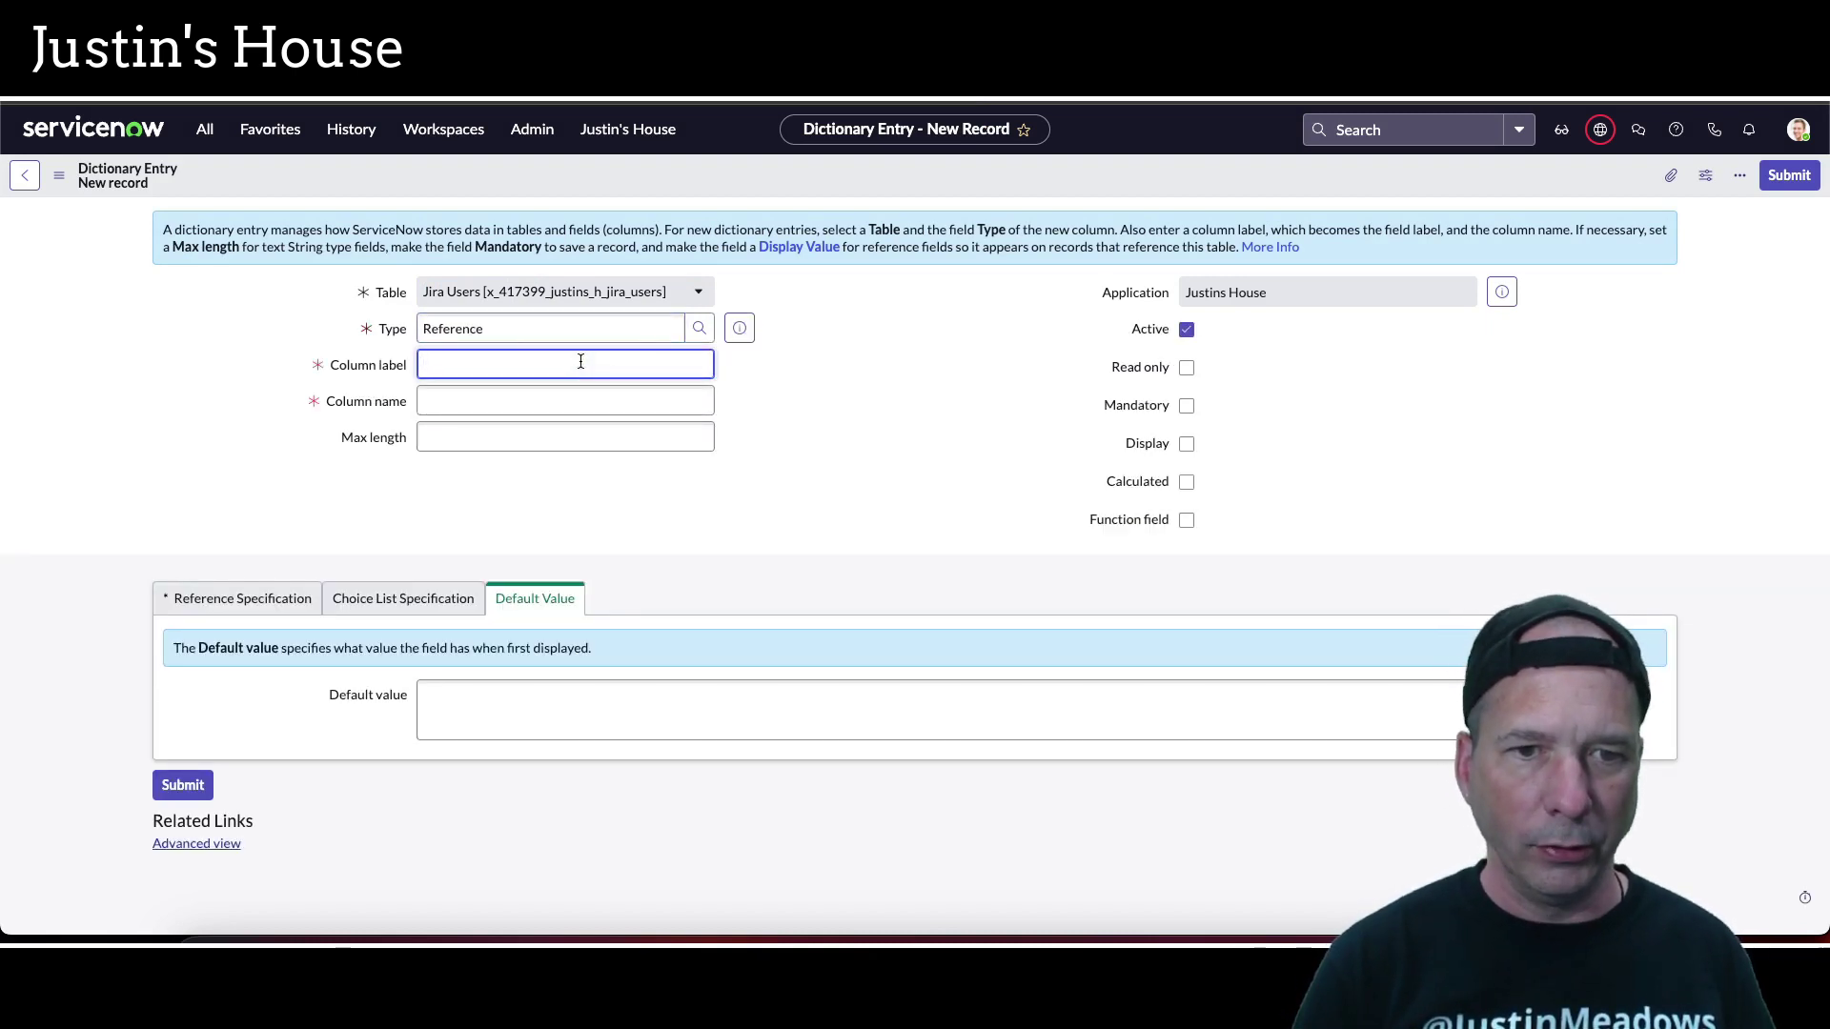
pyautogui.write('User')
pyautogui.press('Tab')
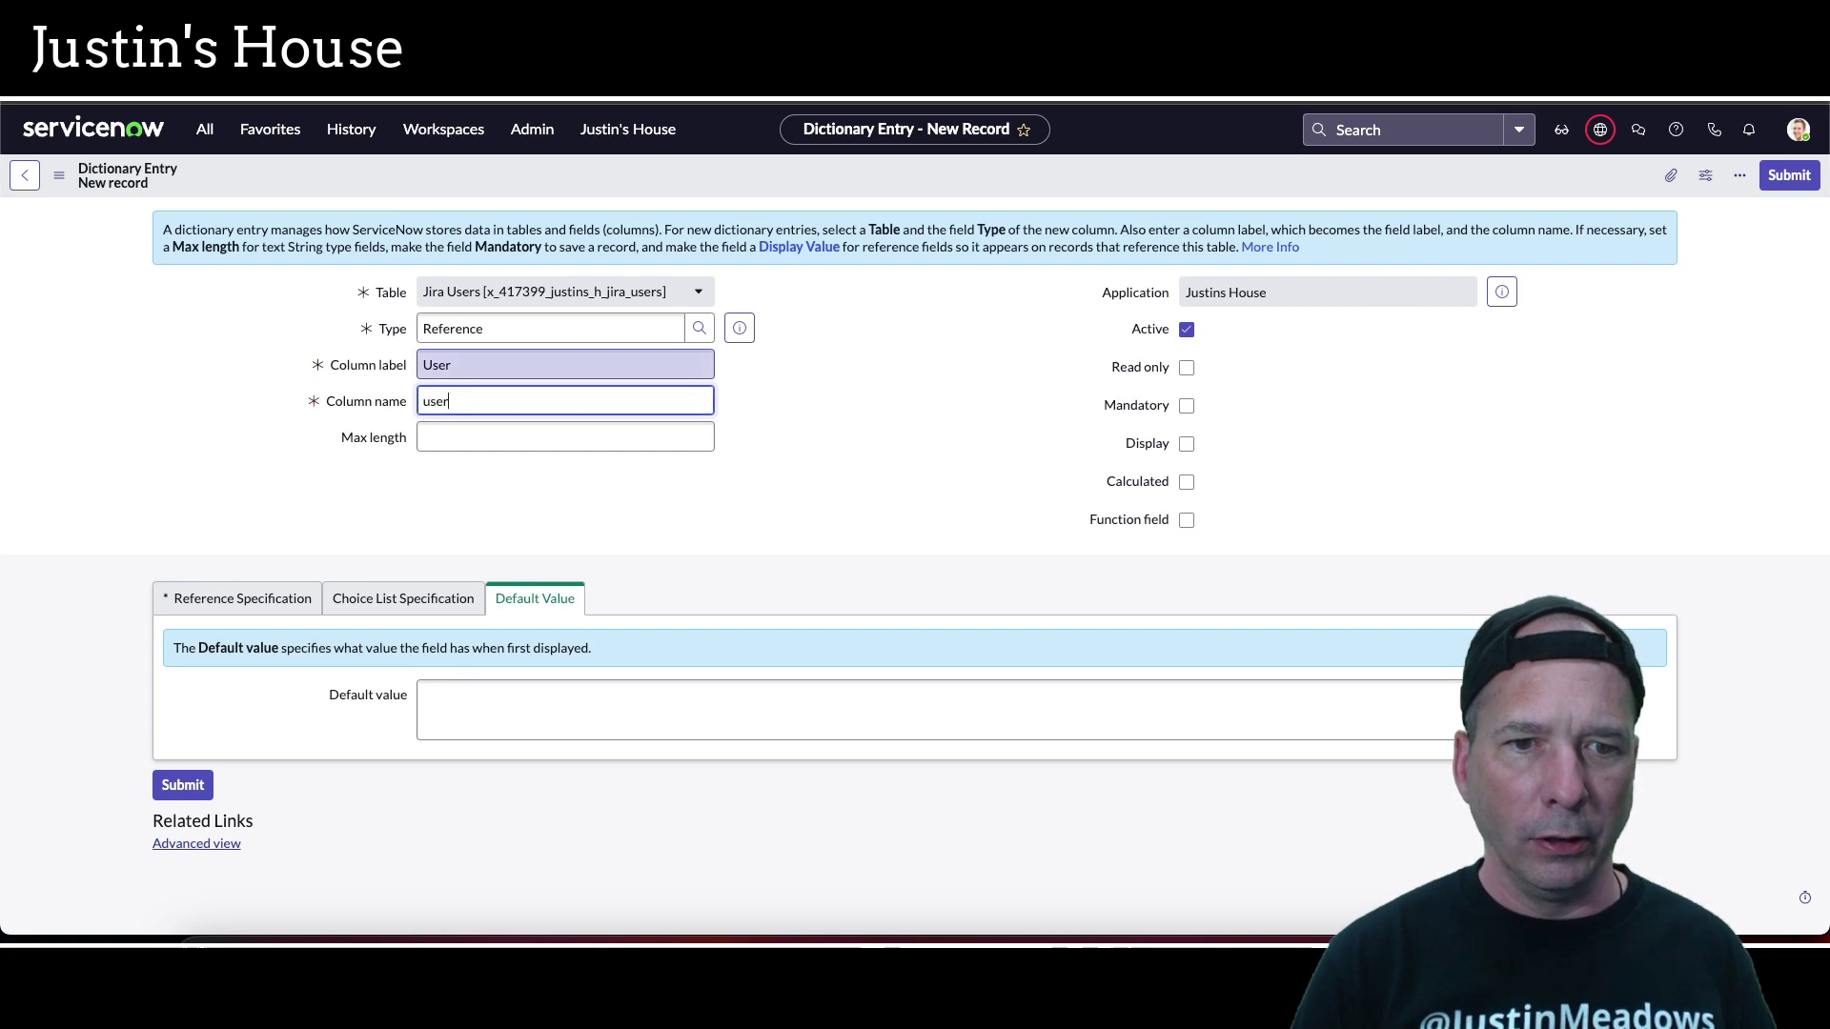
# Set the User column's reference table to User (sys_user)
pyautogui.click(191, 599)
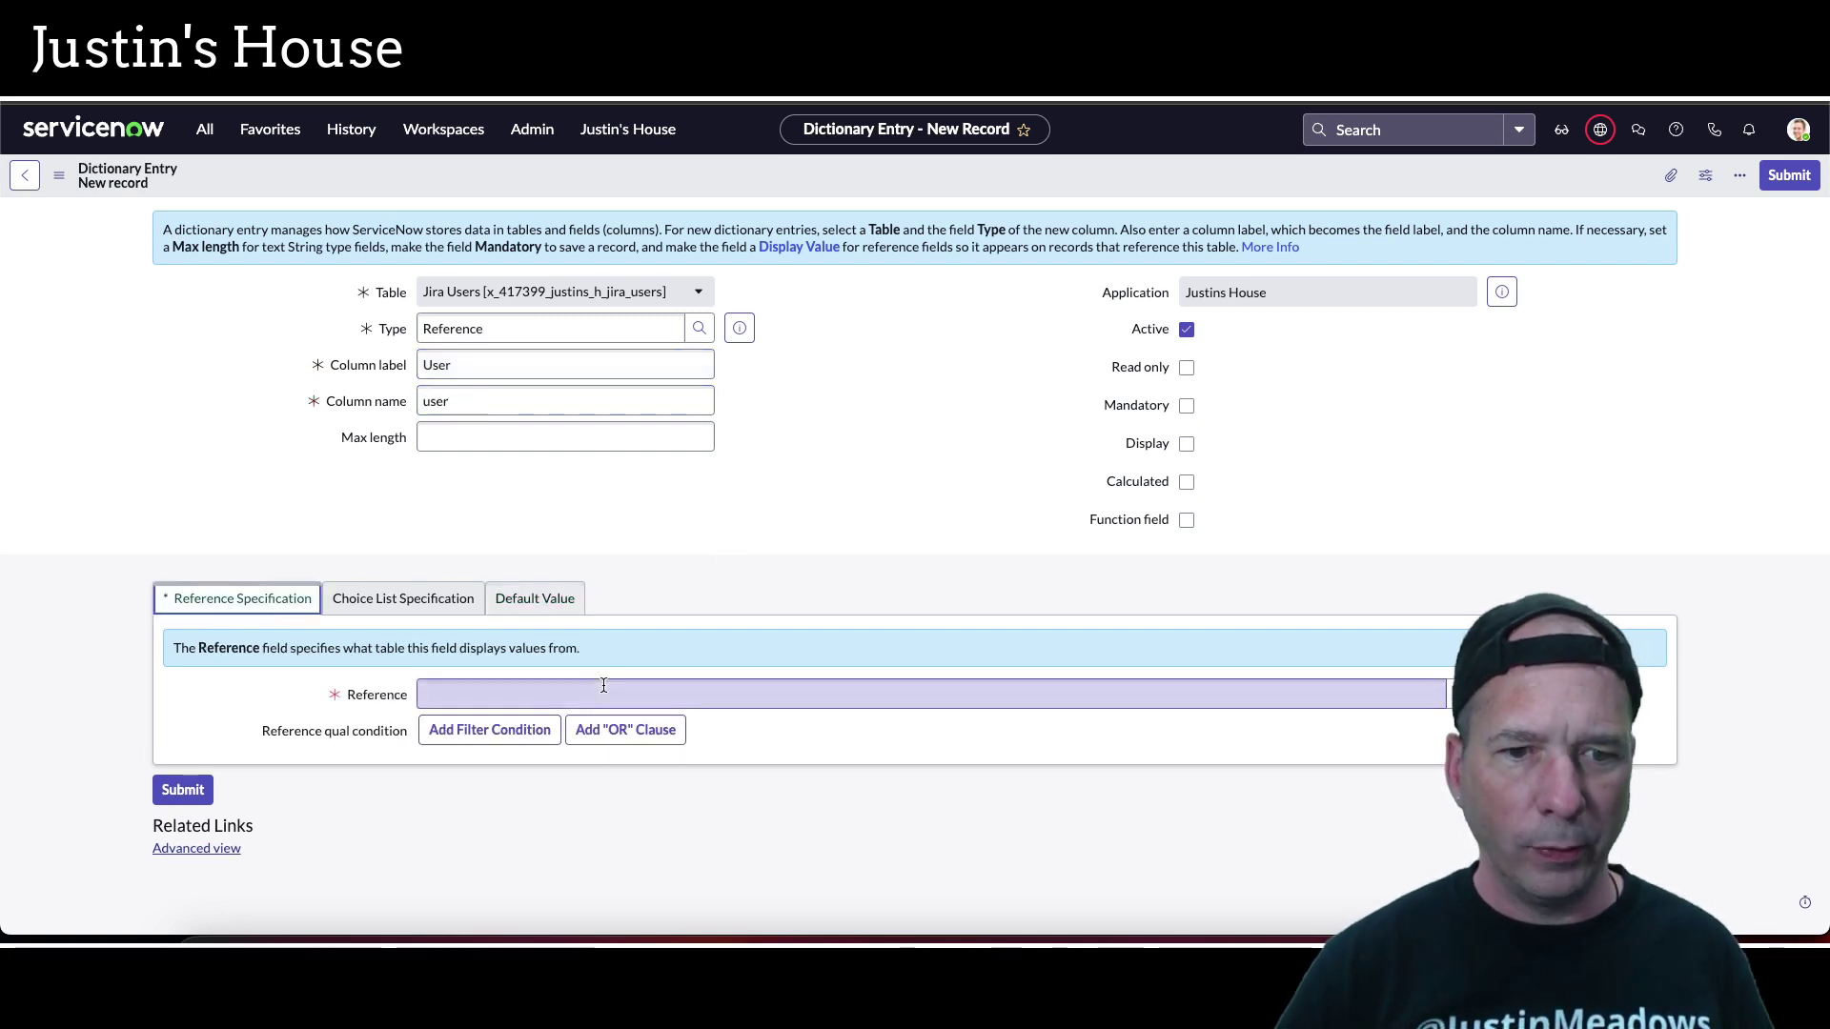
pyautogui.click(603, 686)
pyautogui.write('sys_user')
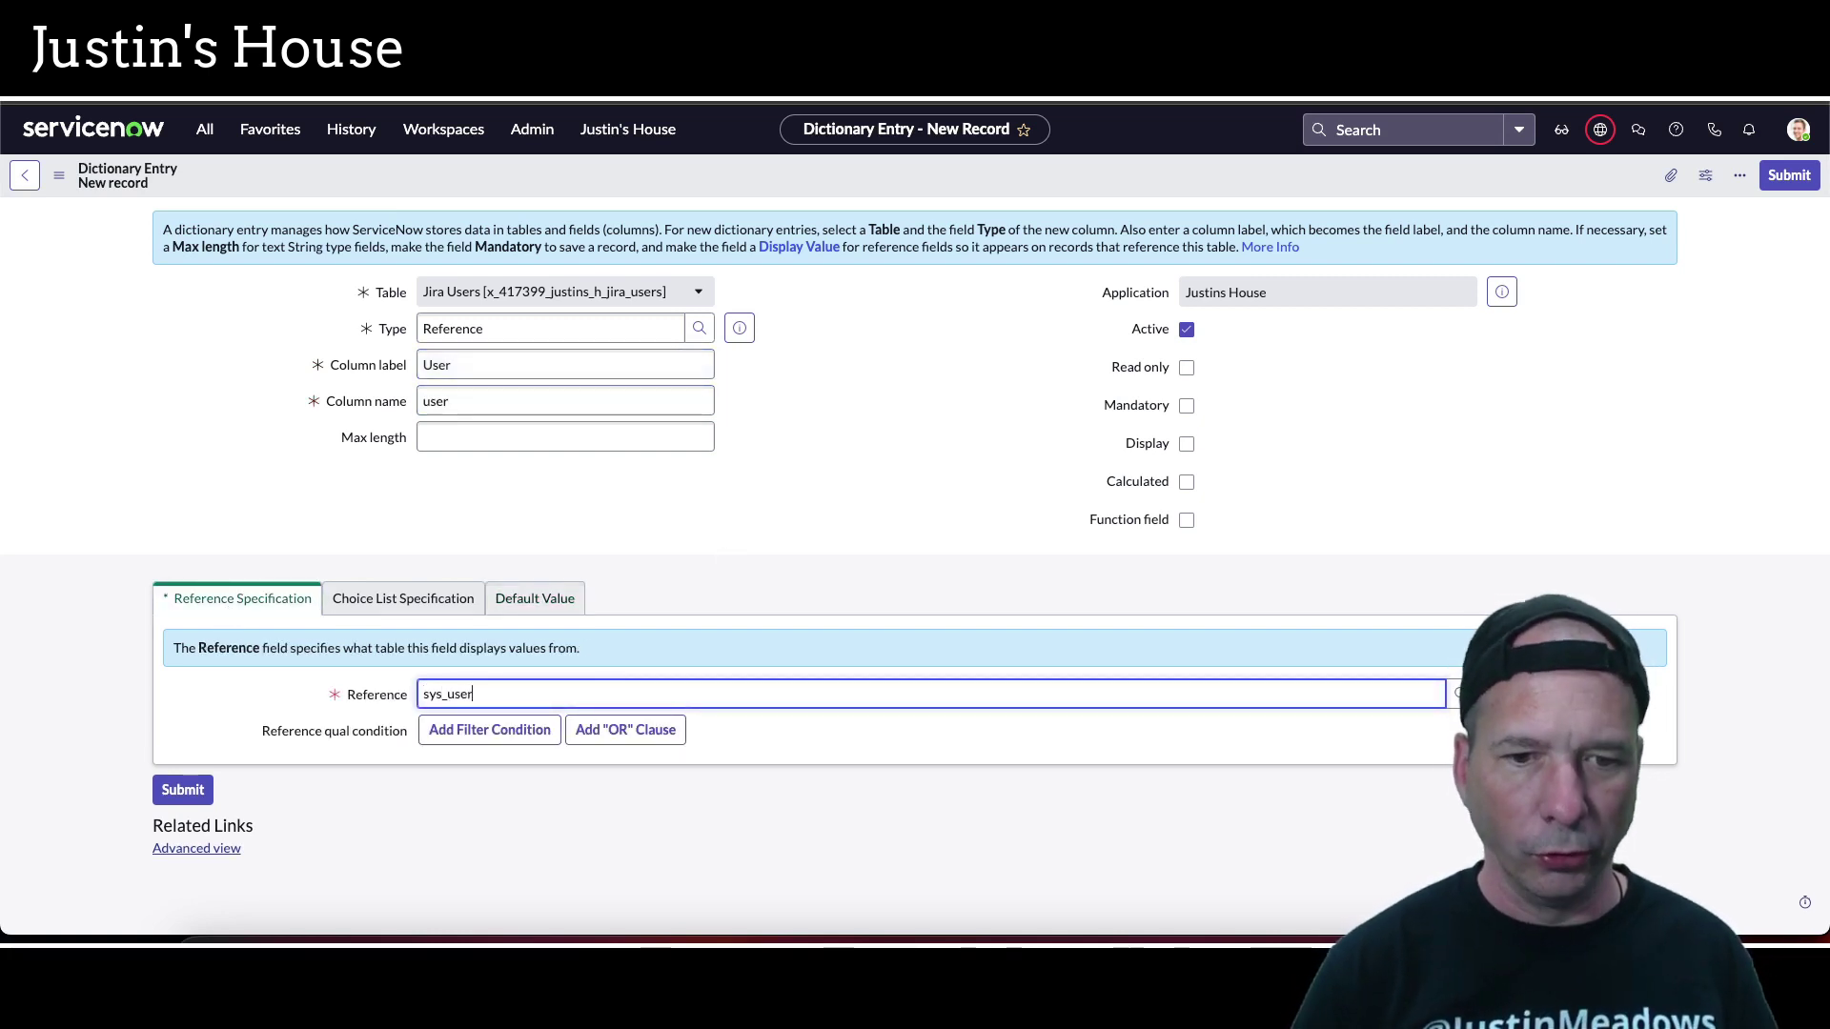
pyautogui.scroll(-2, 591, 779)
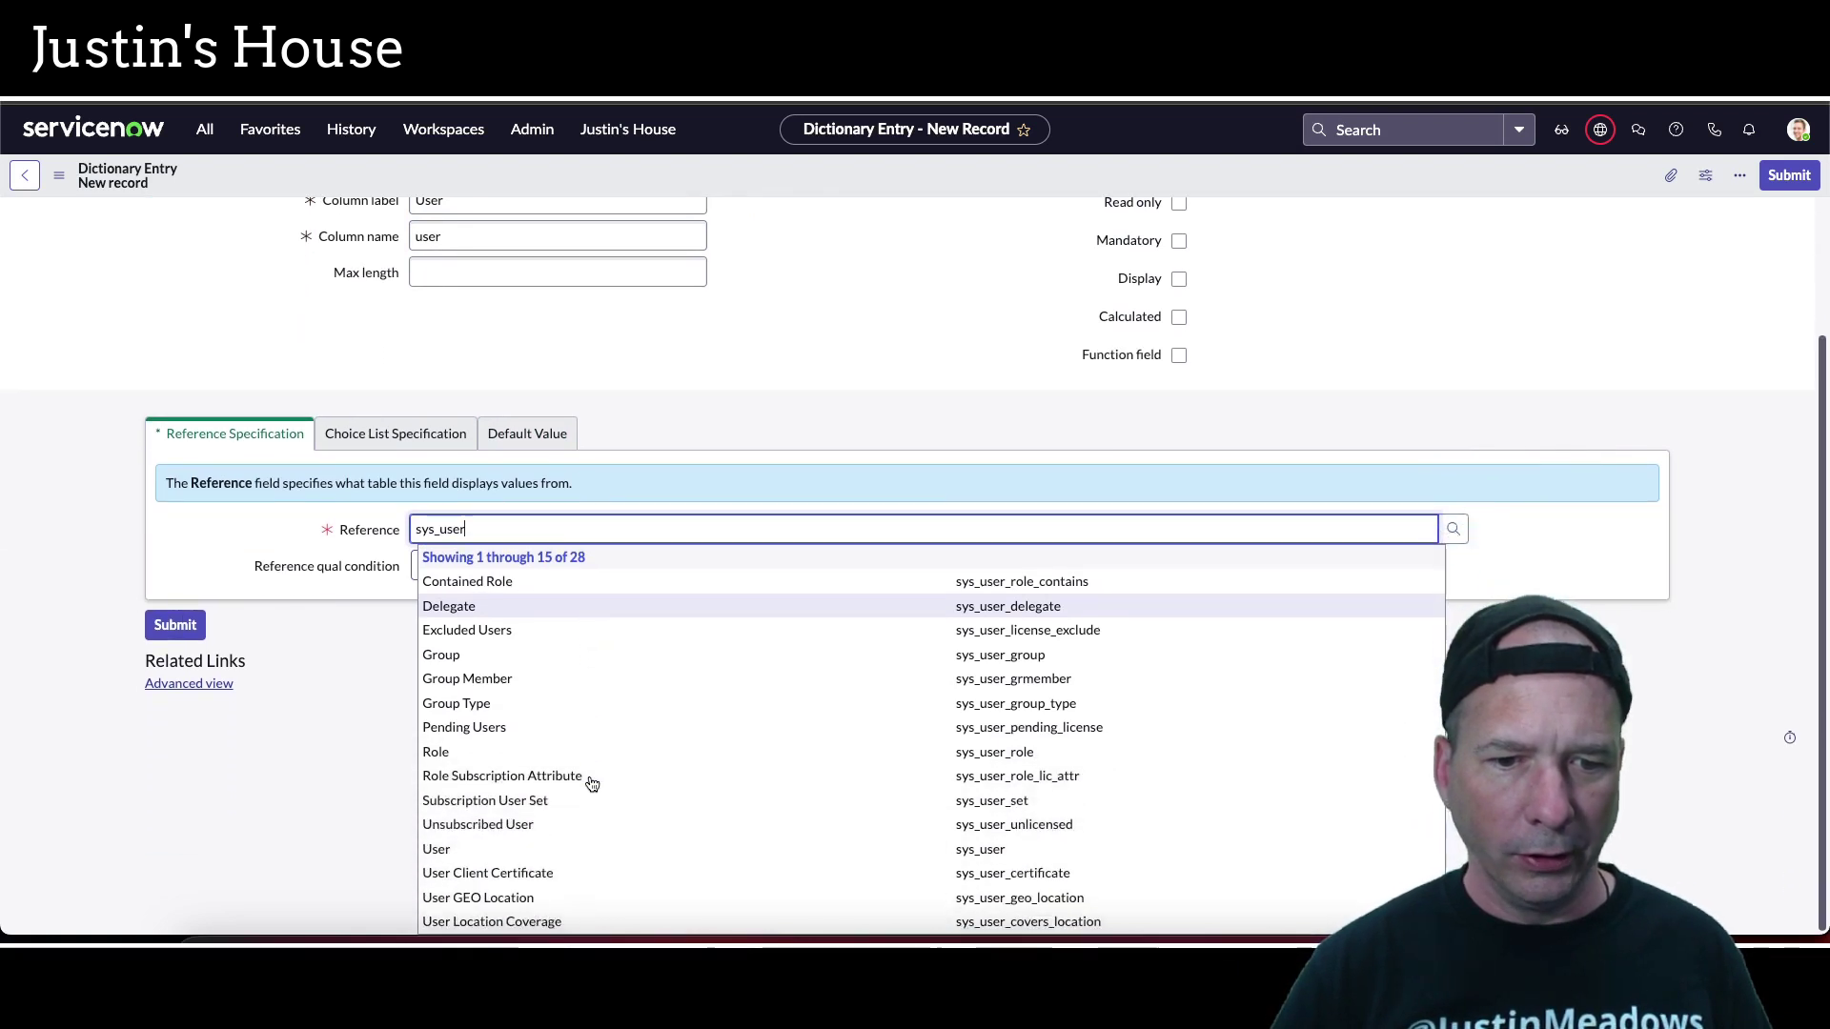
pyautogui.click(540, 849)
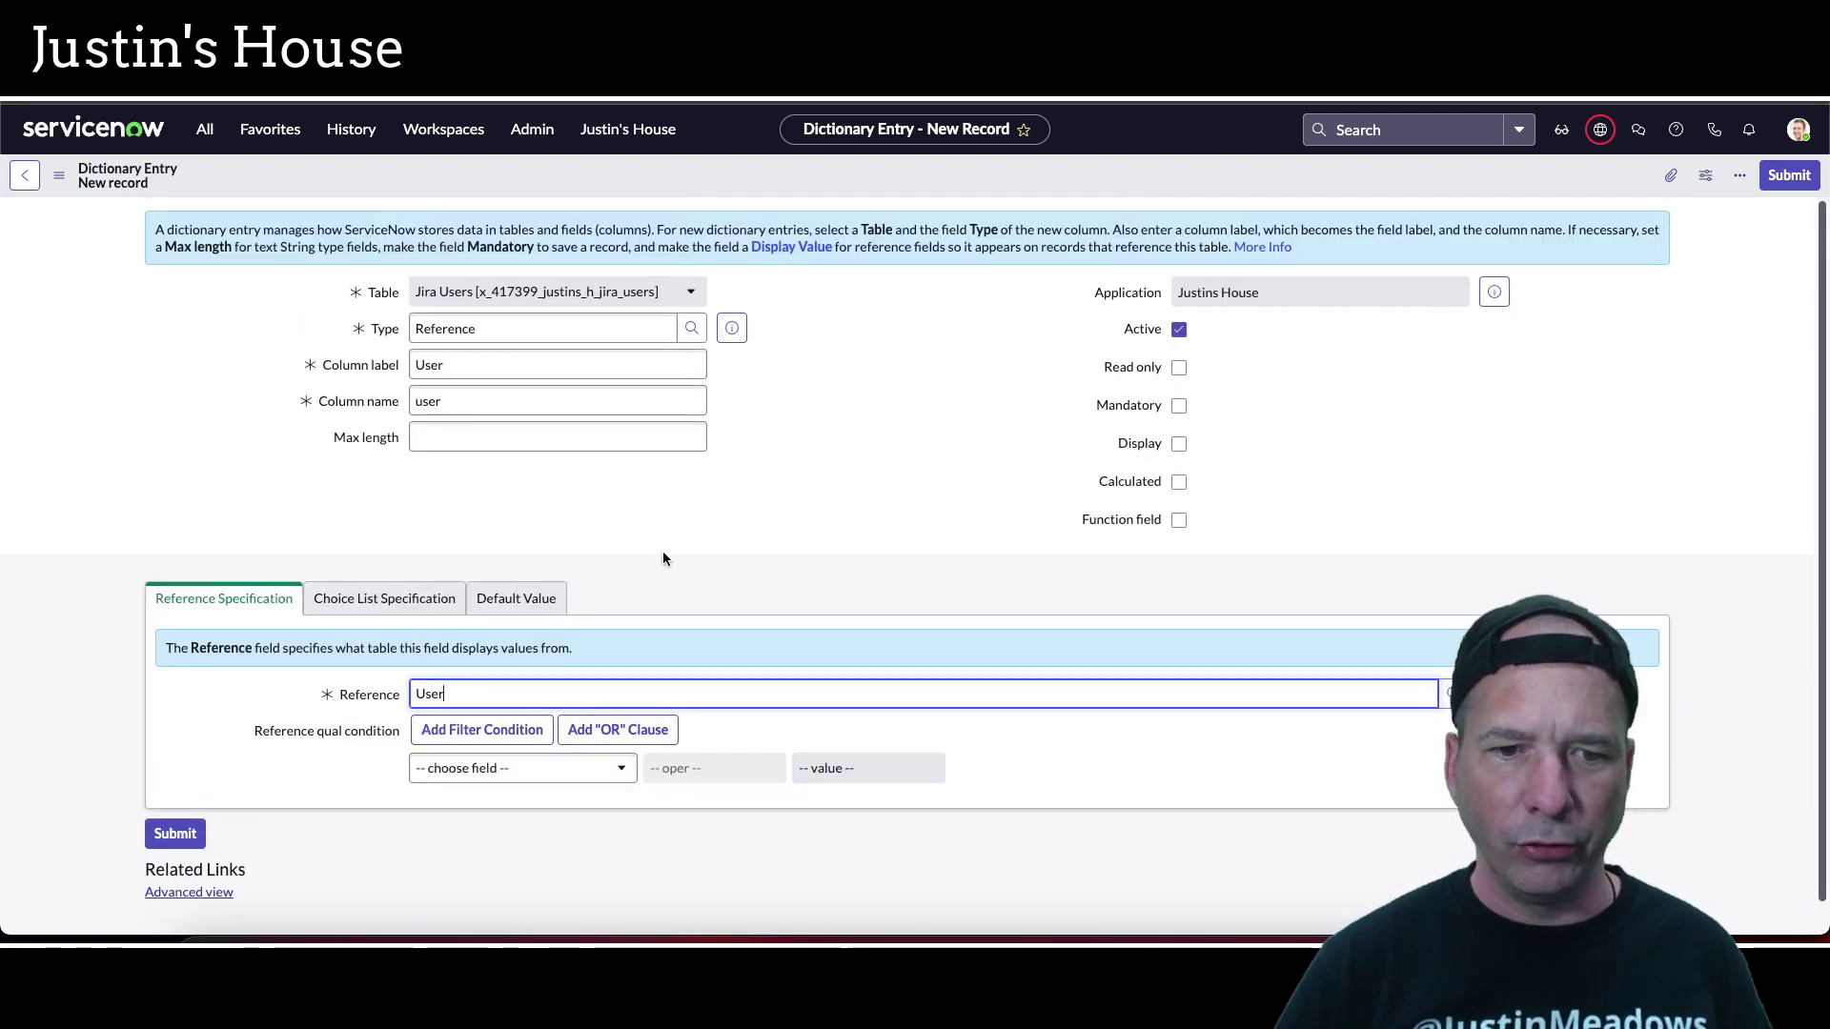
# Make the User column mandatory and the table's display value, and submit it
pyautogui.click(1179, 406)
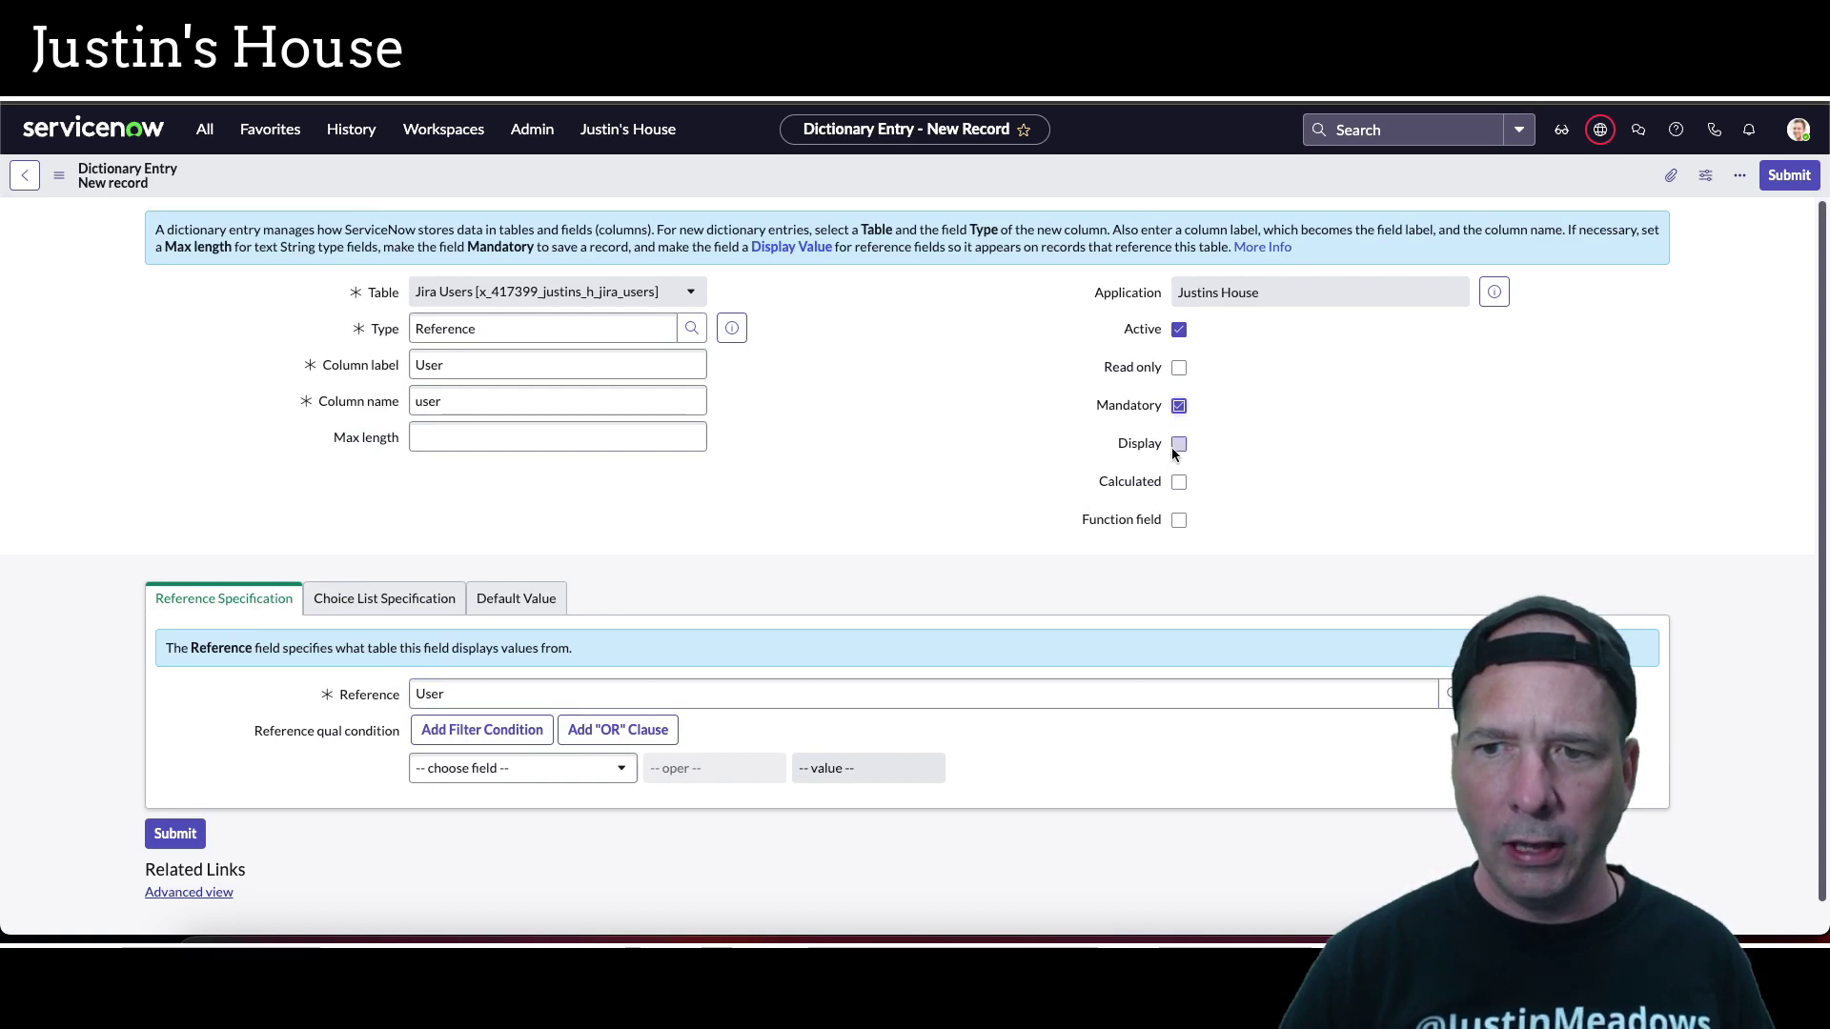
pyautogui.click(1178, 445)
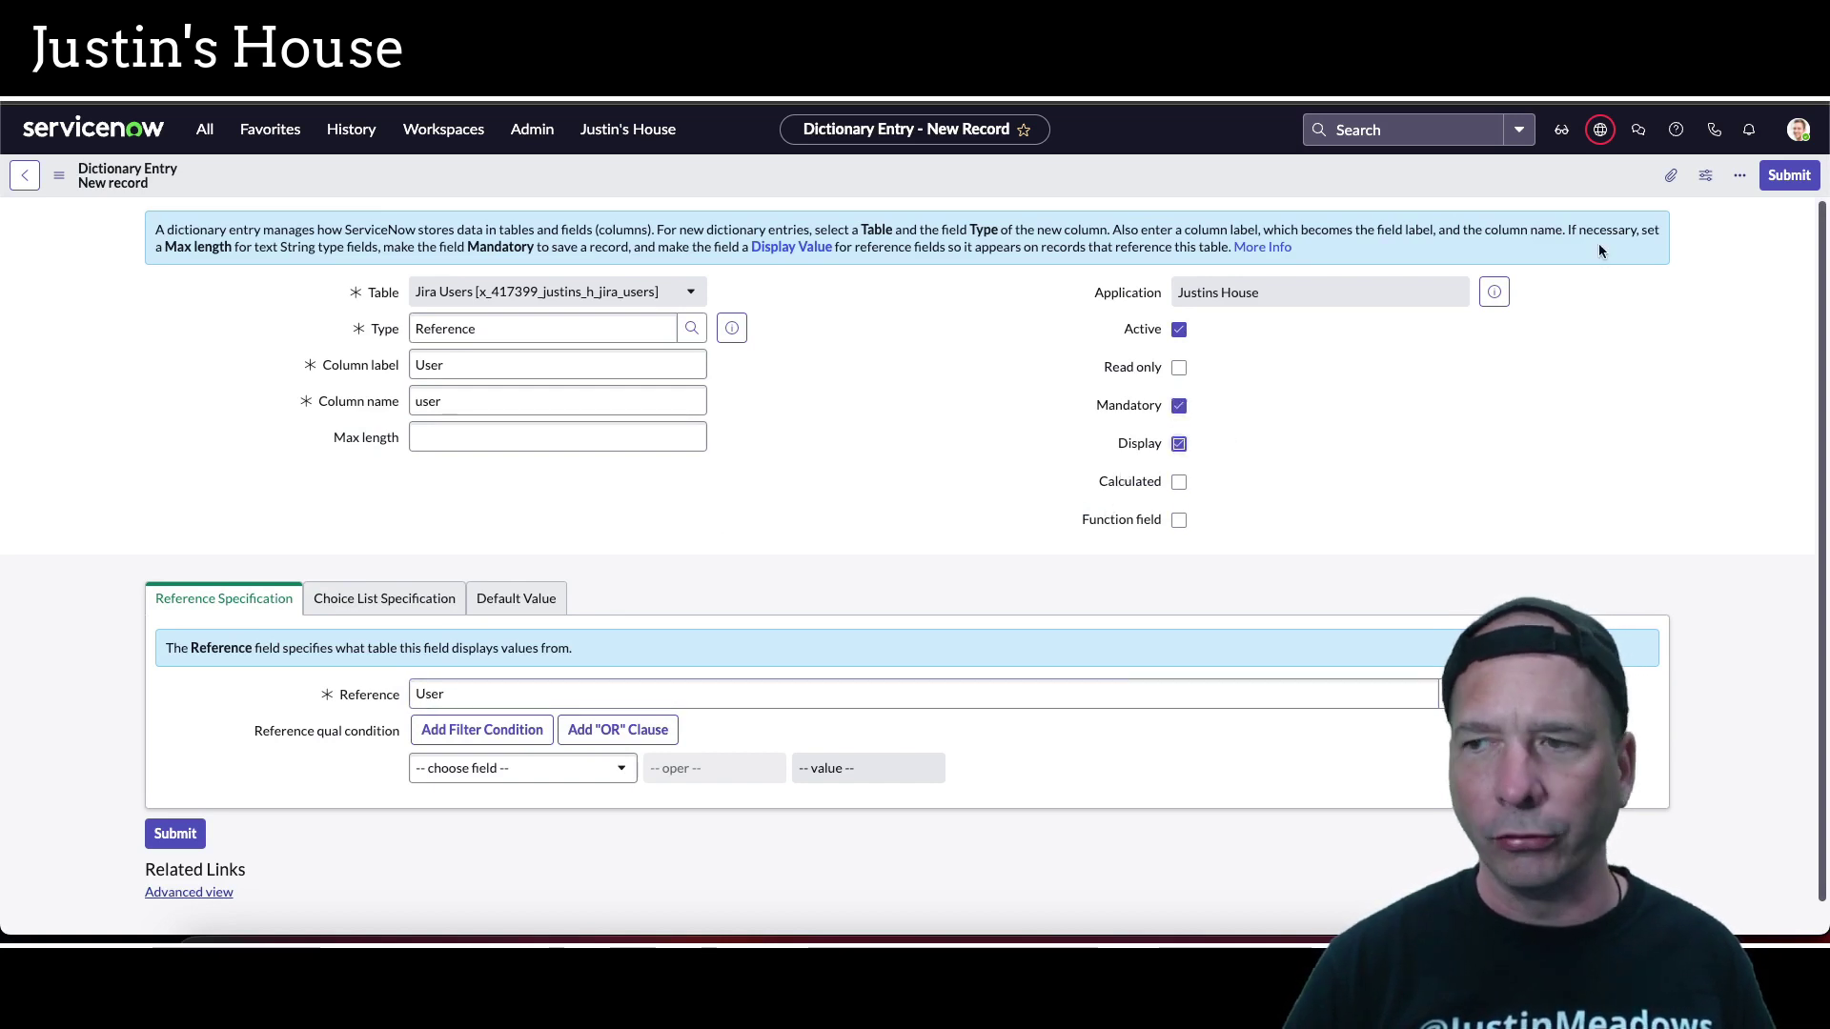
pyautogui.click(1778, 183)
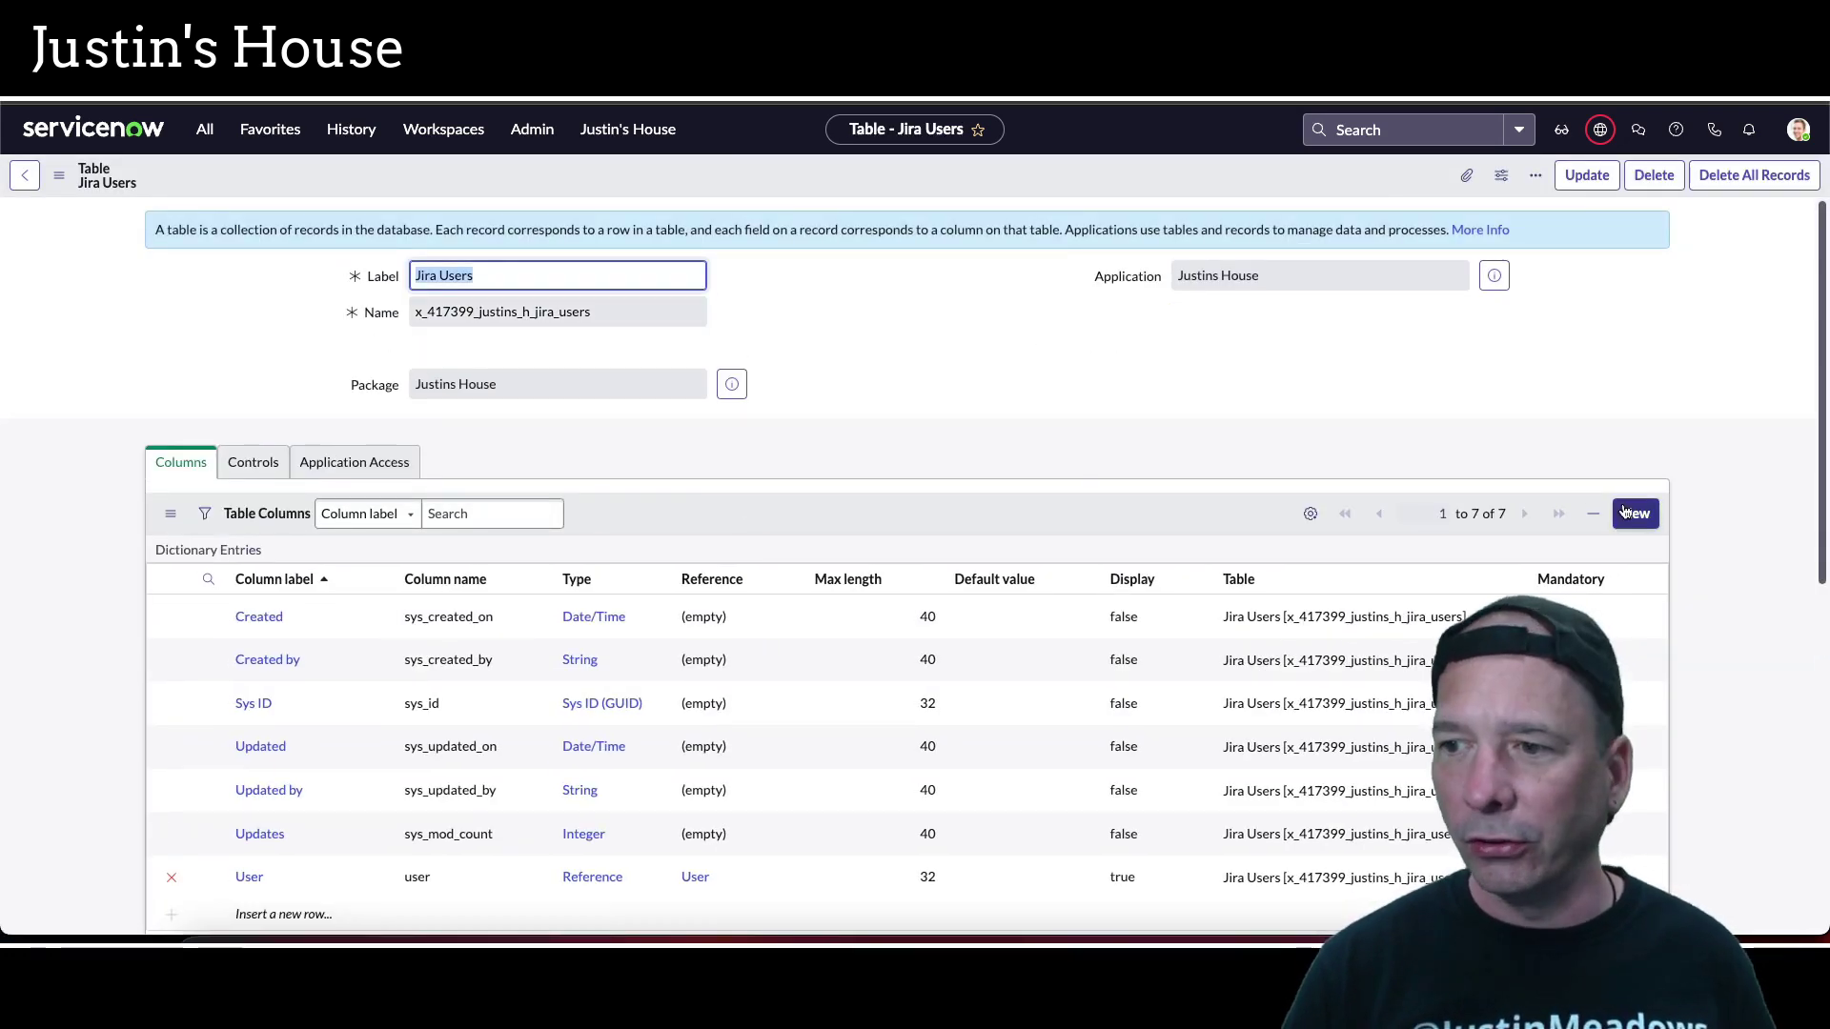
# Start another column of type String on the Jira Users table, labelled "Jira Account ID" with a max length of 40
pyautogui.click(1630, 514)
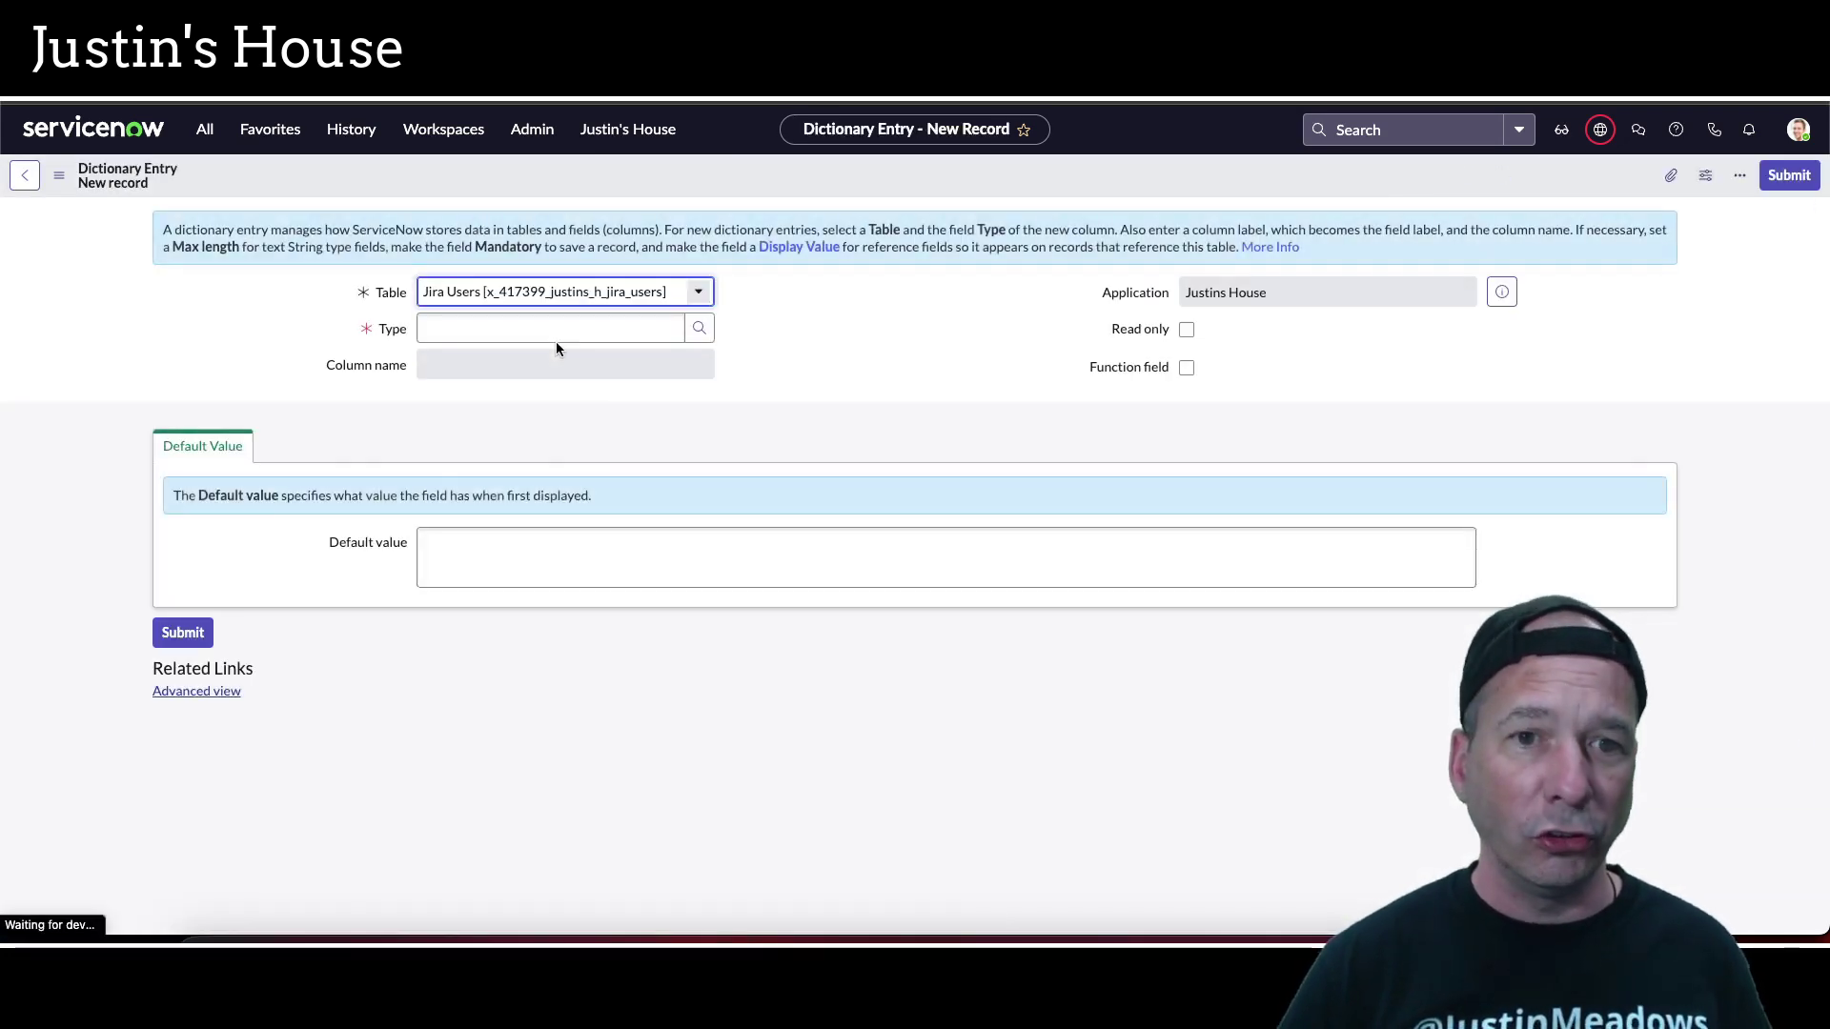
pyautogui.click(575, 324)
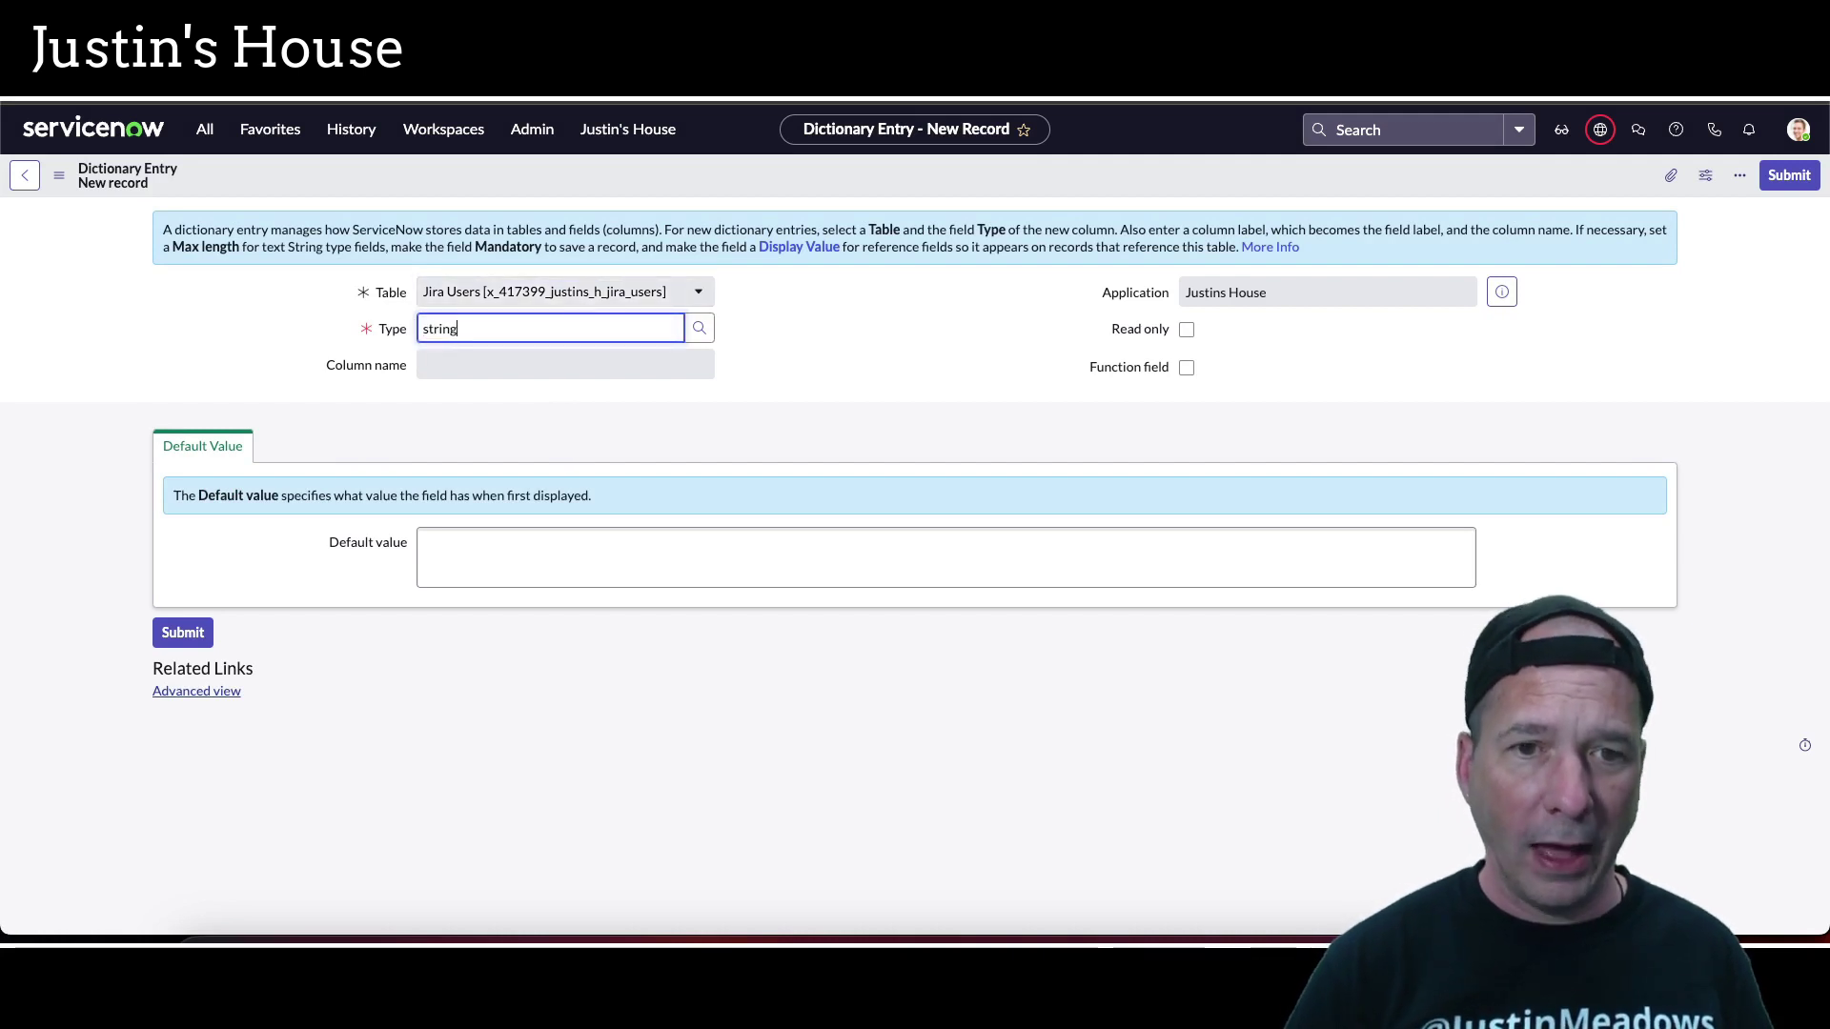
pyautogui.click(572, 356)
pyautogui.click(504, 364)
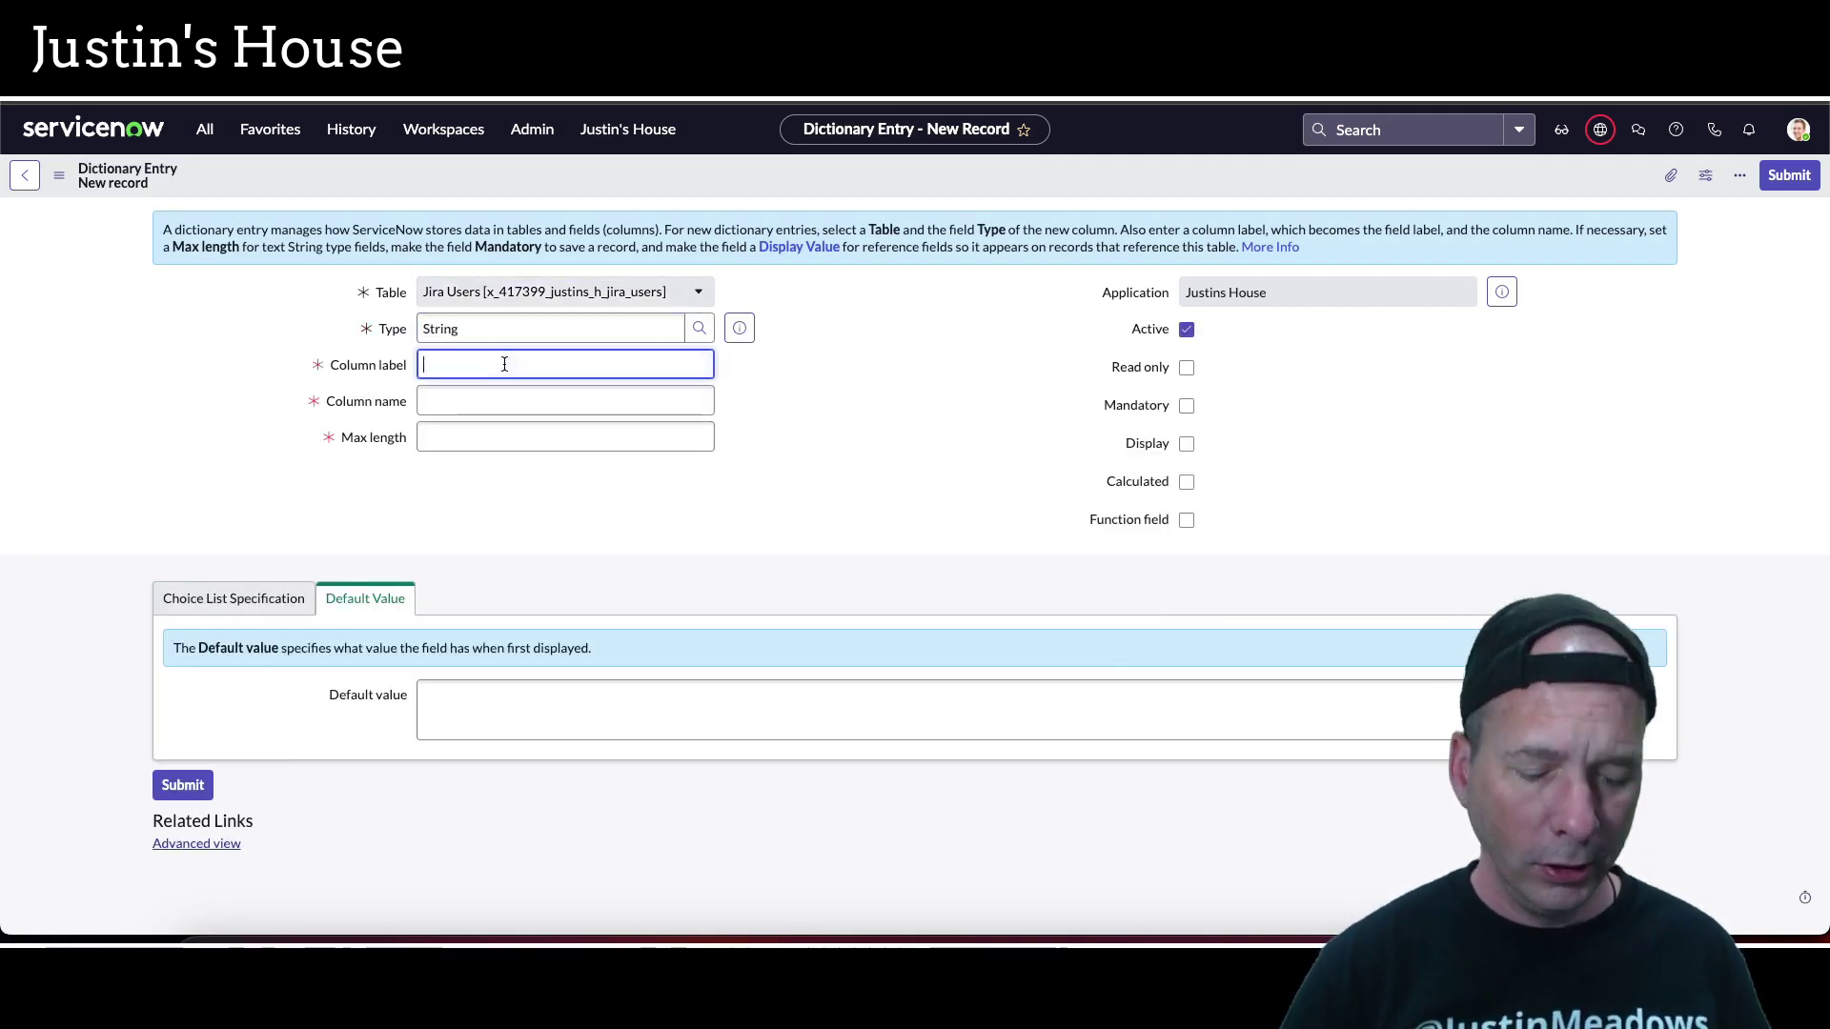
pyautogui.write('Jira Account')
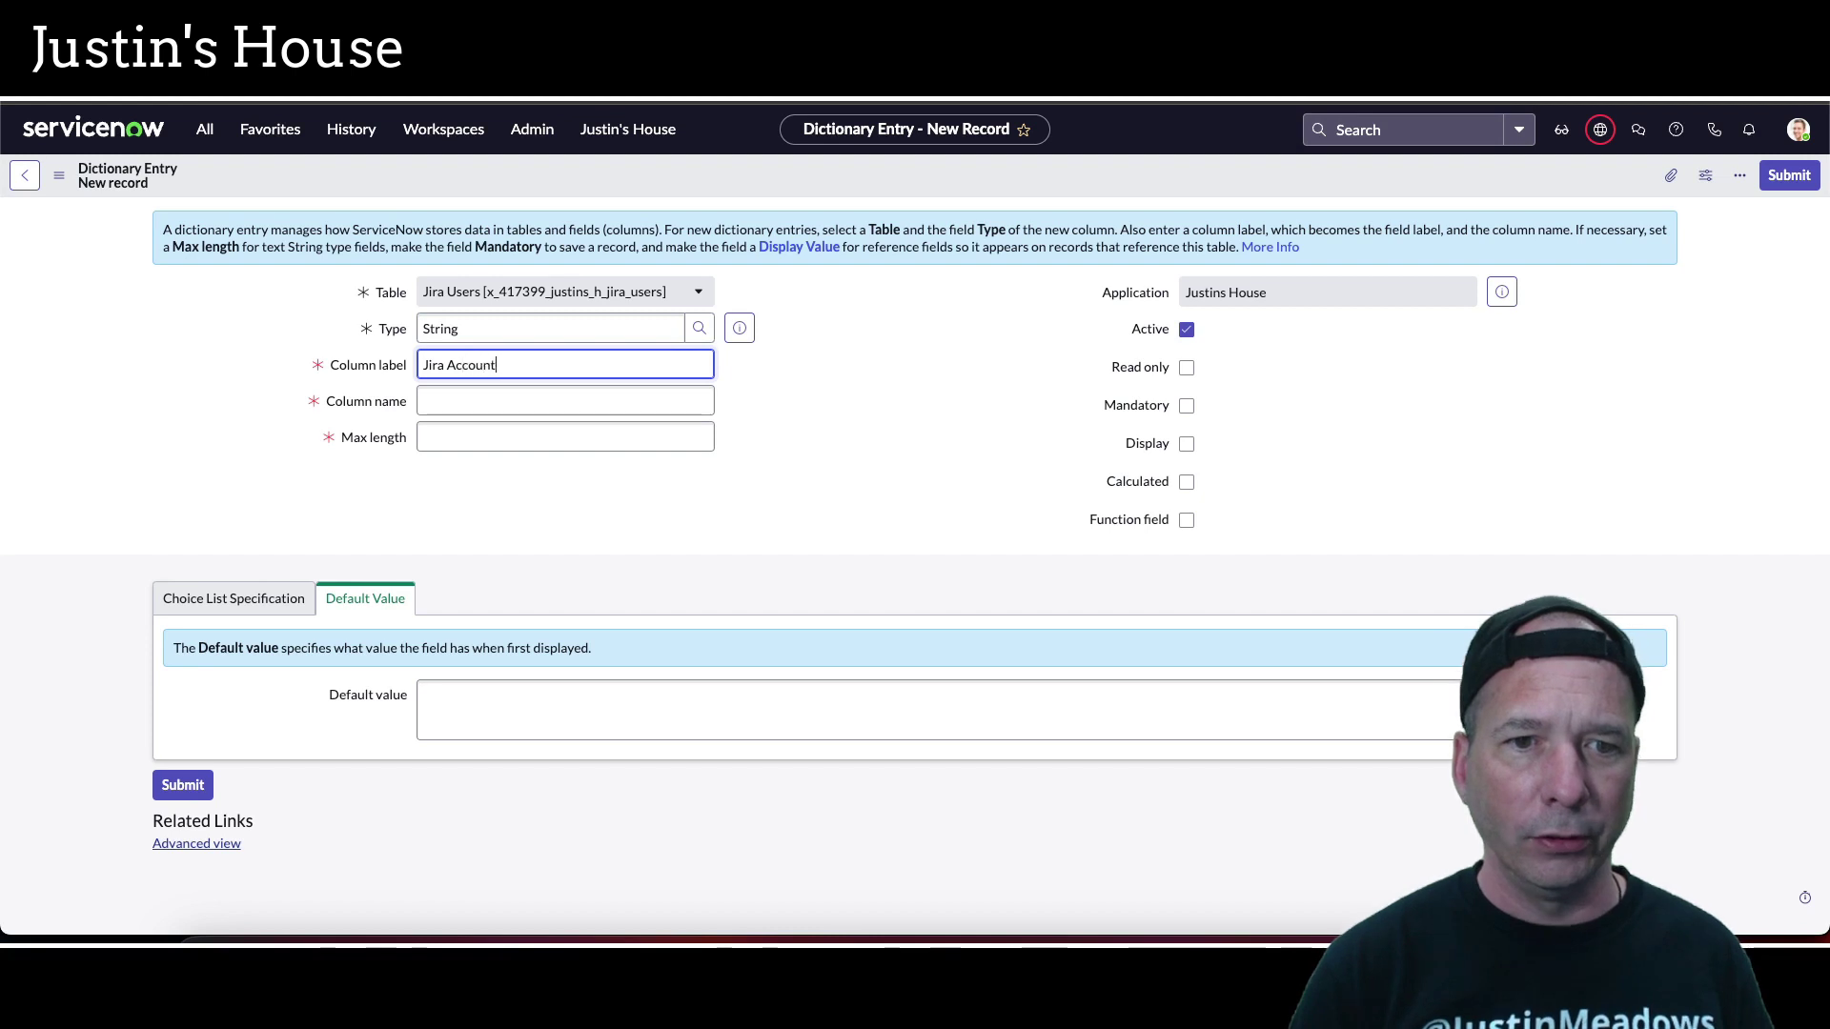
pyautogui.write(' ID')
pyautogui.click(565, 437)
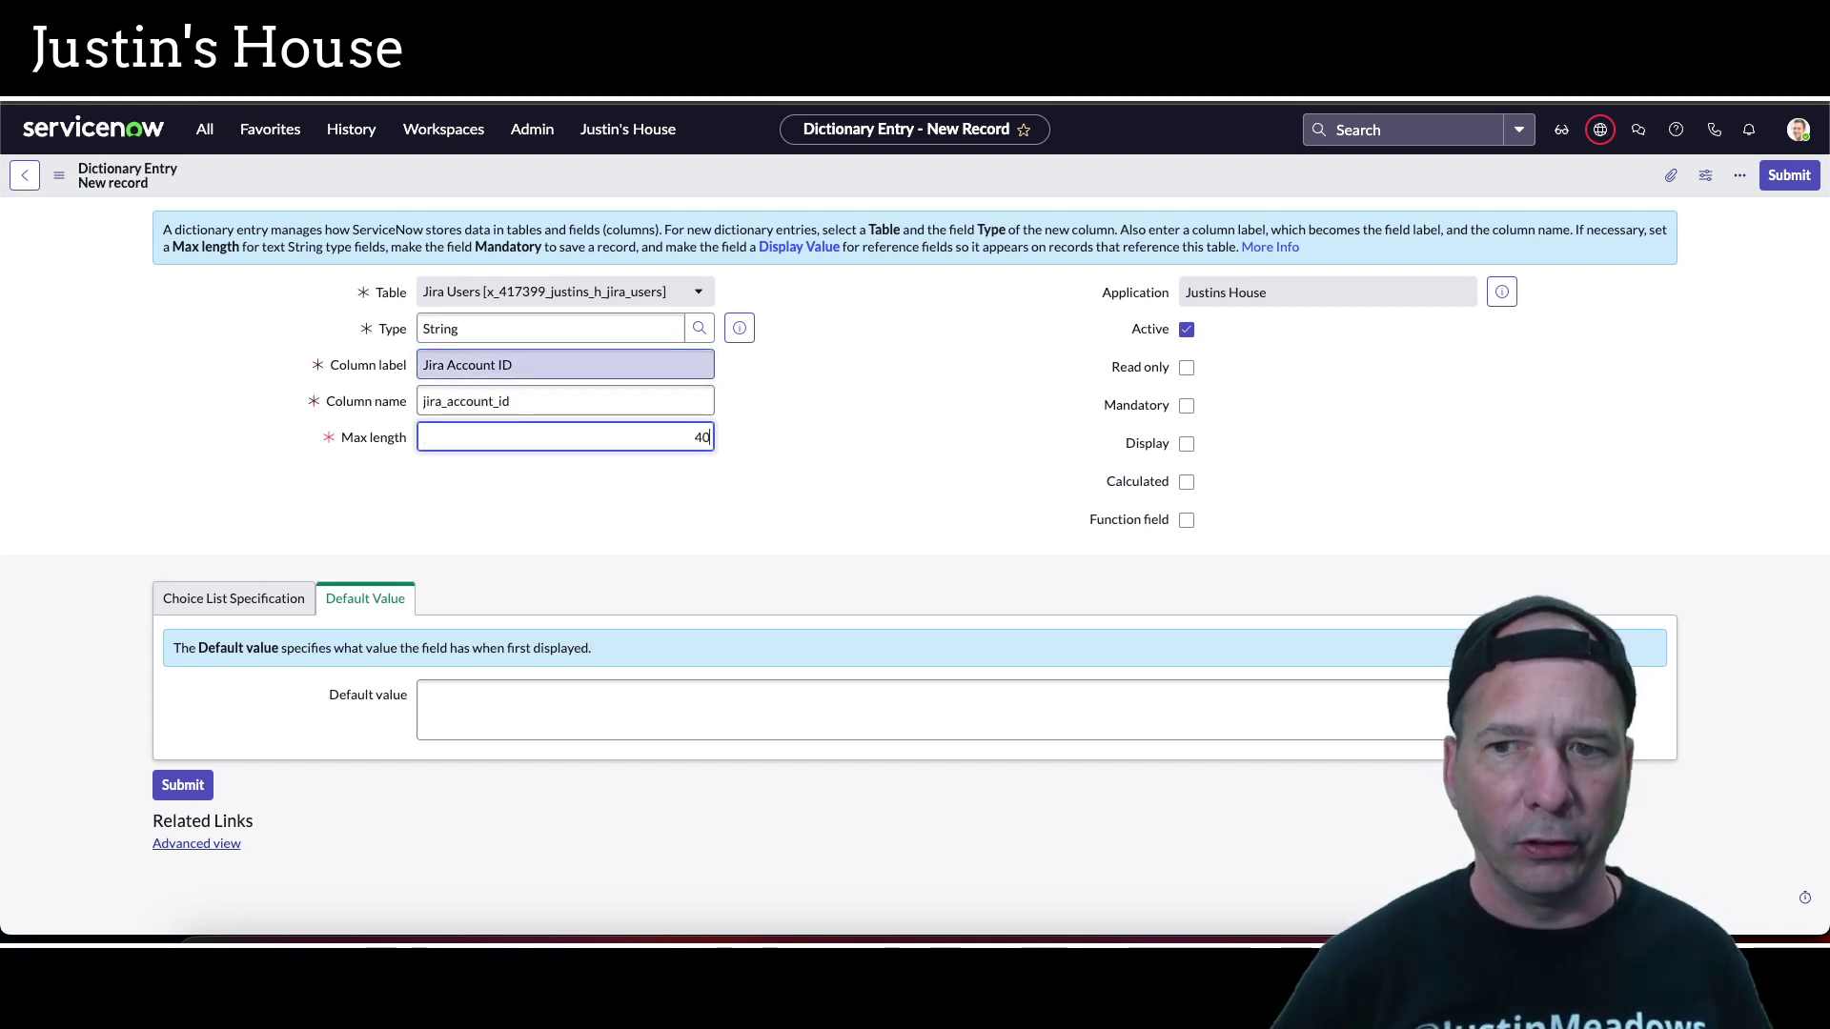
# Make the Jira Account ID column mandatory and submit it
pyautogui.click(1186, 405)
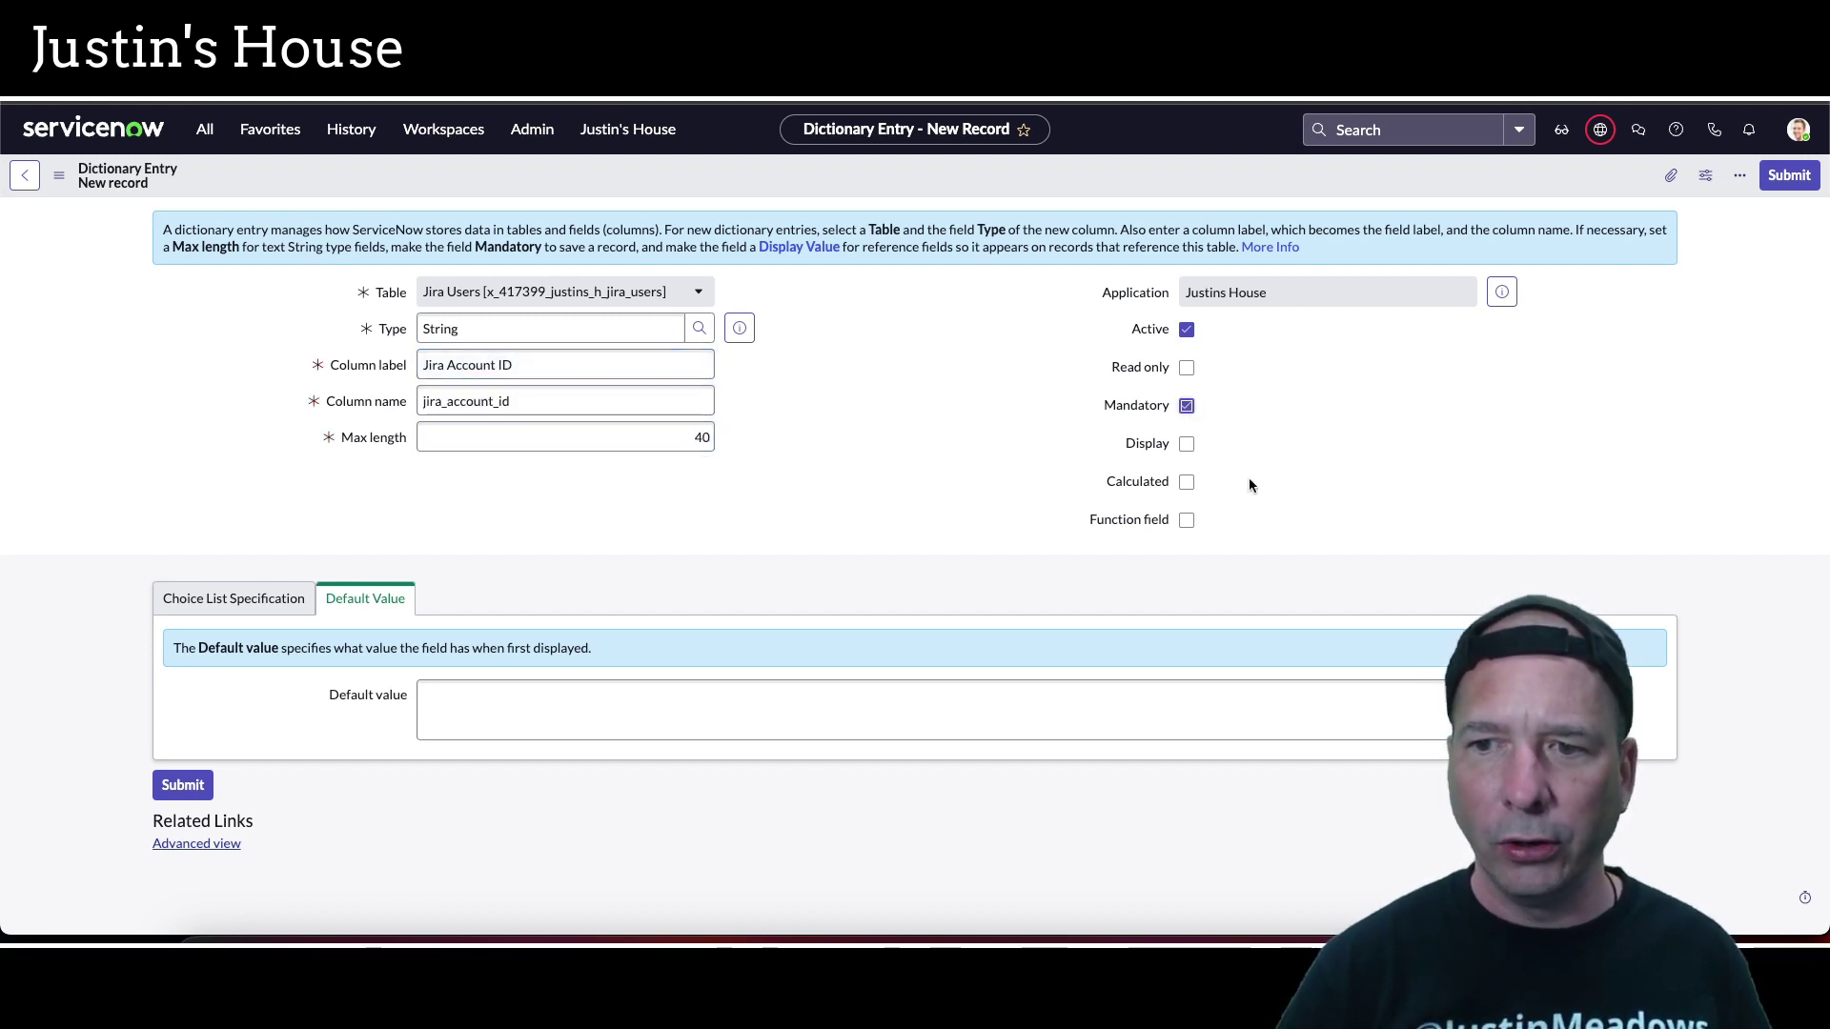
pyautogui.click(555, 714)
pyautogui.click(1815, 178)
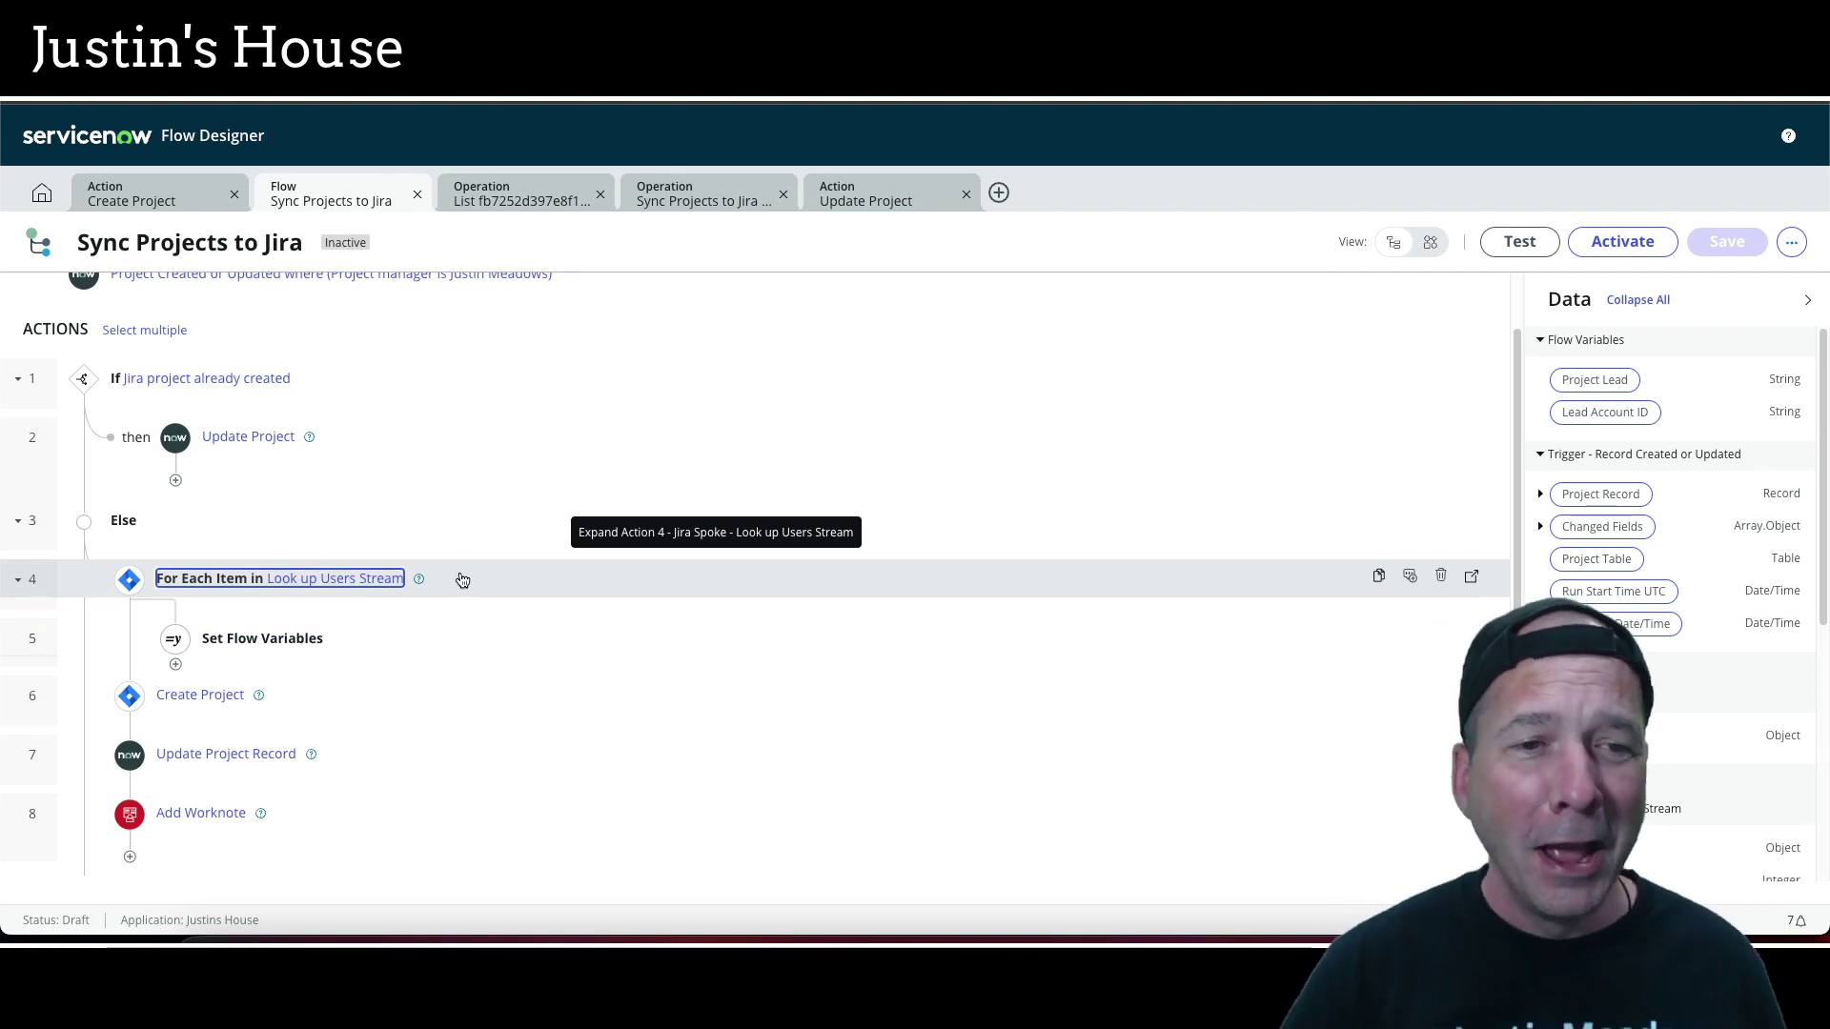
# Start creating a new flow in Flow Designer
pyautogui.click(999, 194)
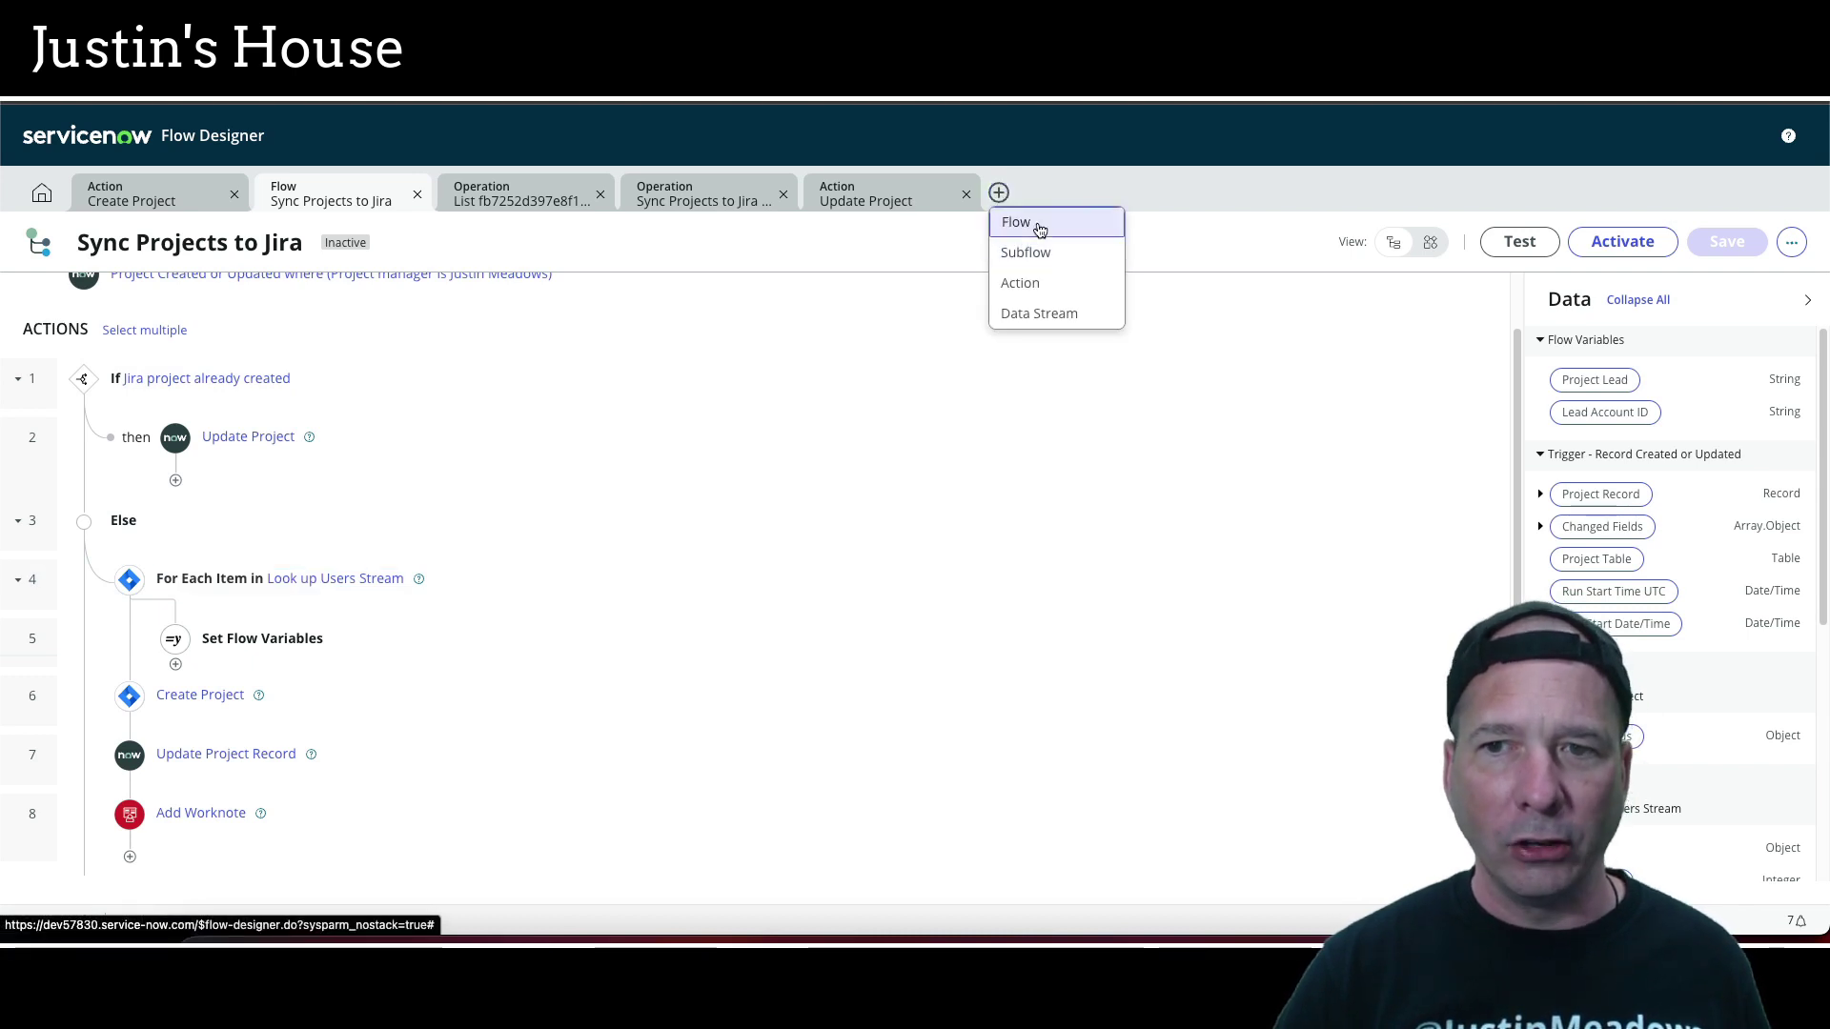
pyautogui.click(1038, 230)
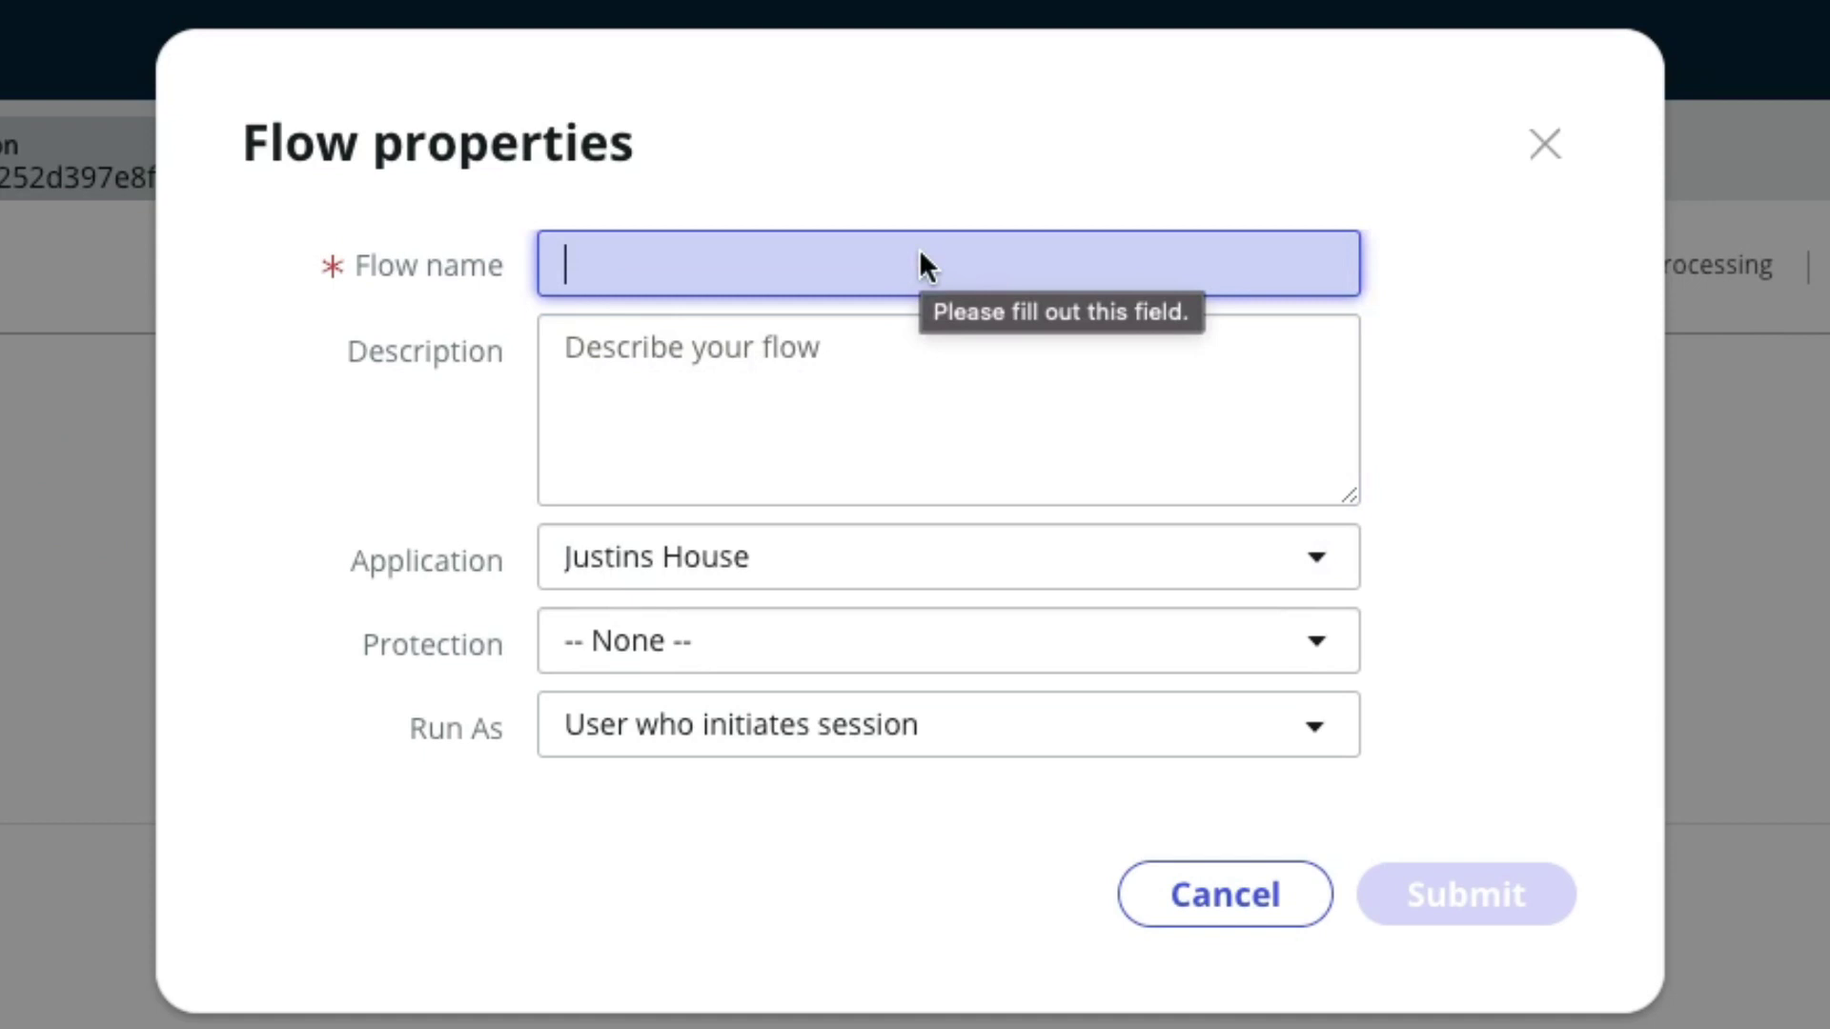
pyautogui.write('Lo')
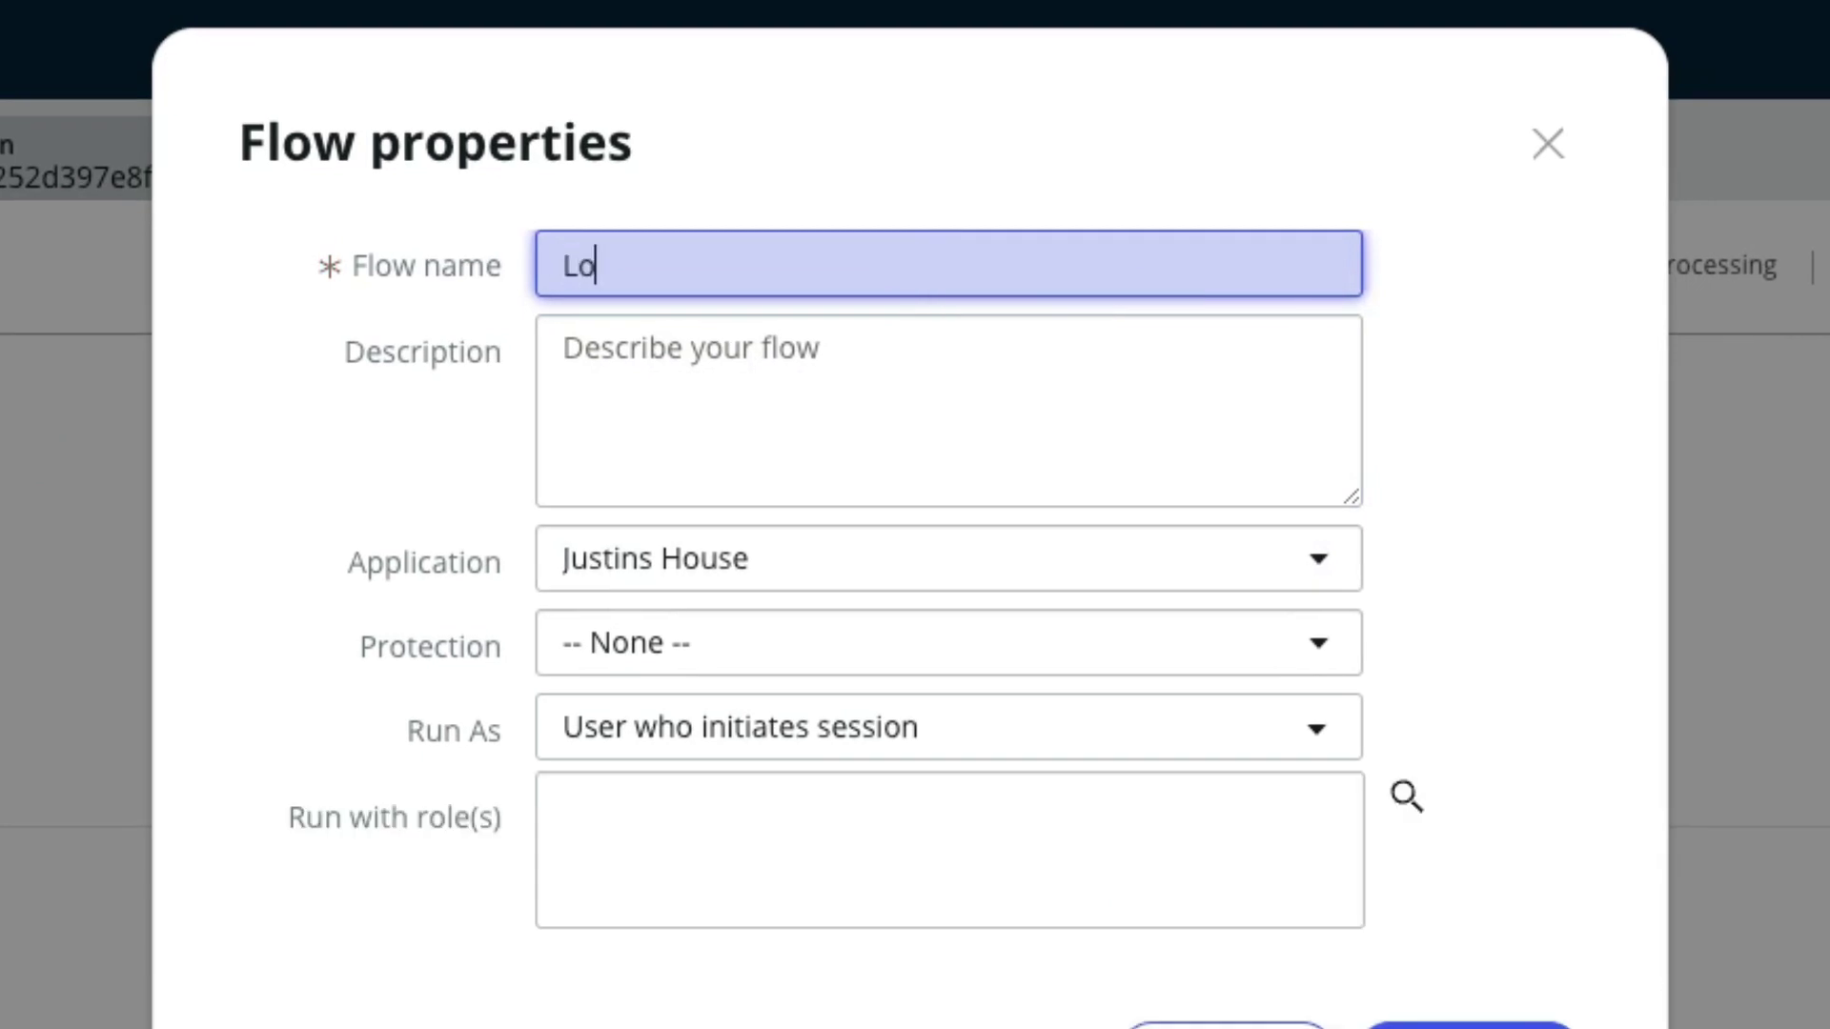
pyautogui.write('okup Ji')
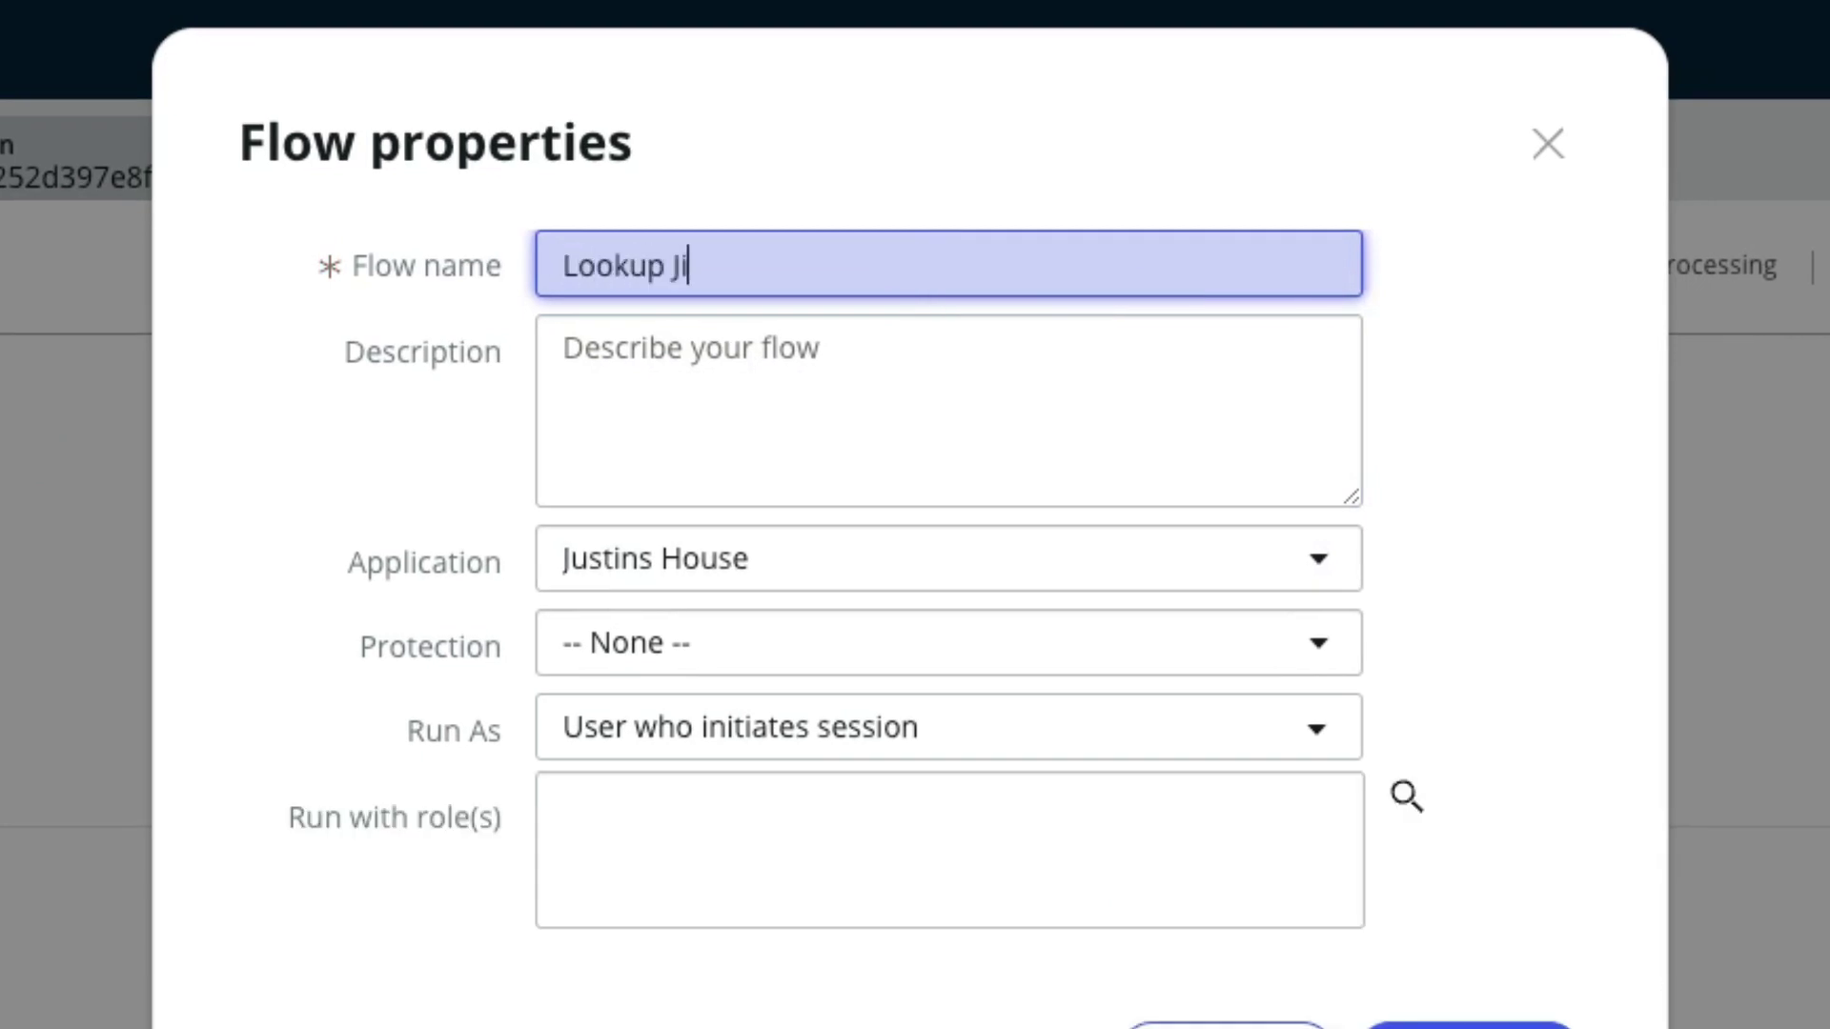
pyautogui.press('BackSpace')
pyautogui.press('BackSpace')
pyautogui.press('BackSpace')
pyautogui.press('BackSpace')
pyautogui.press('BackSpace')
pyautogui.press('BackSpace')
pyautogui.press('BackSpace')
pyautogui.press('BackSpace')
pyautogui.press('BackSpace')
# Name the new flow "Sync Jira Users" and submit its properties
pyautogui.write('Sync')
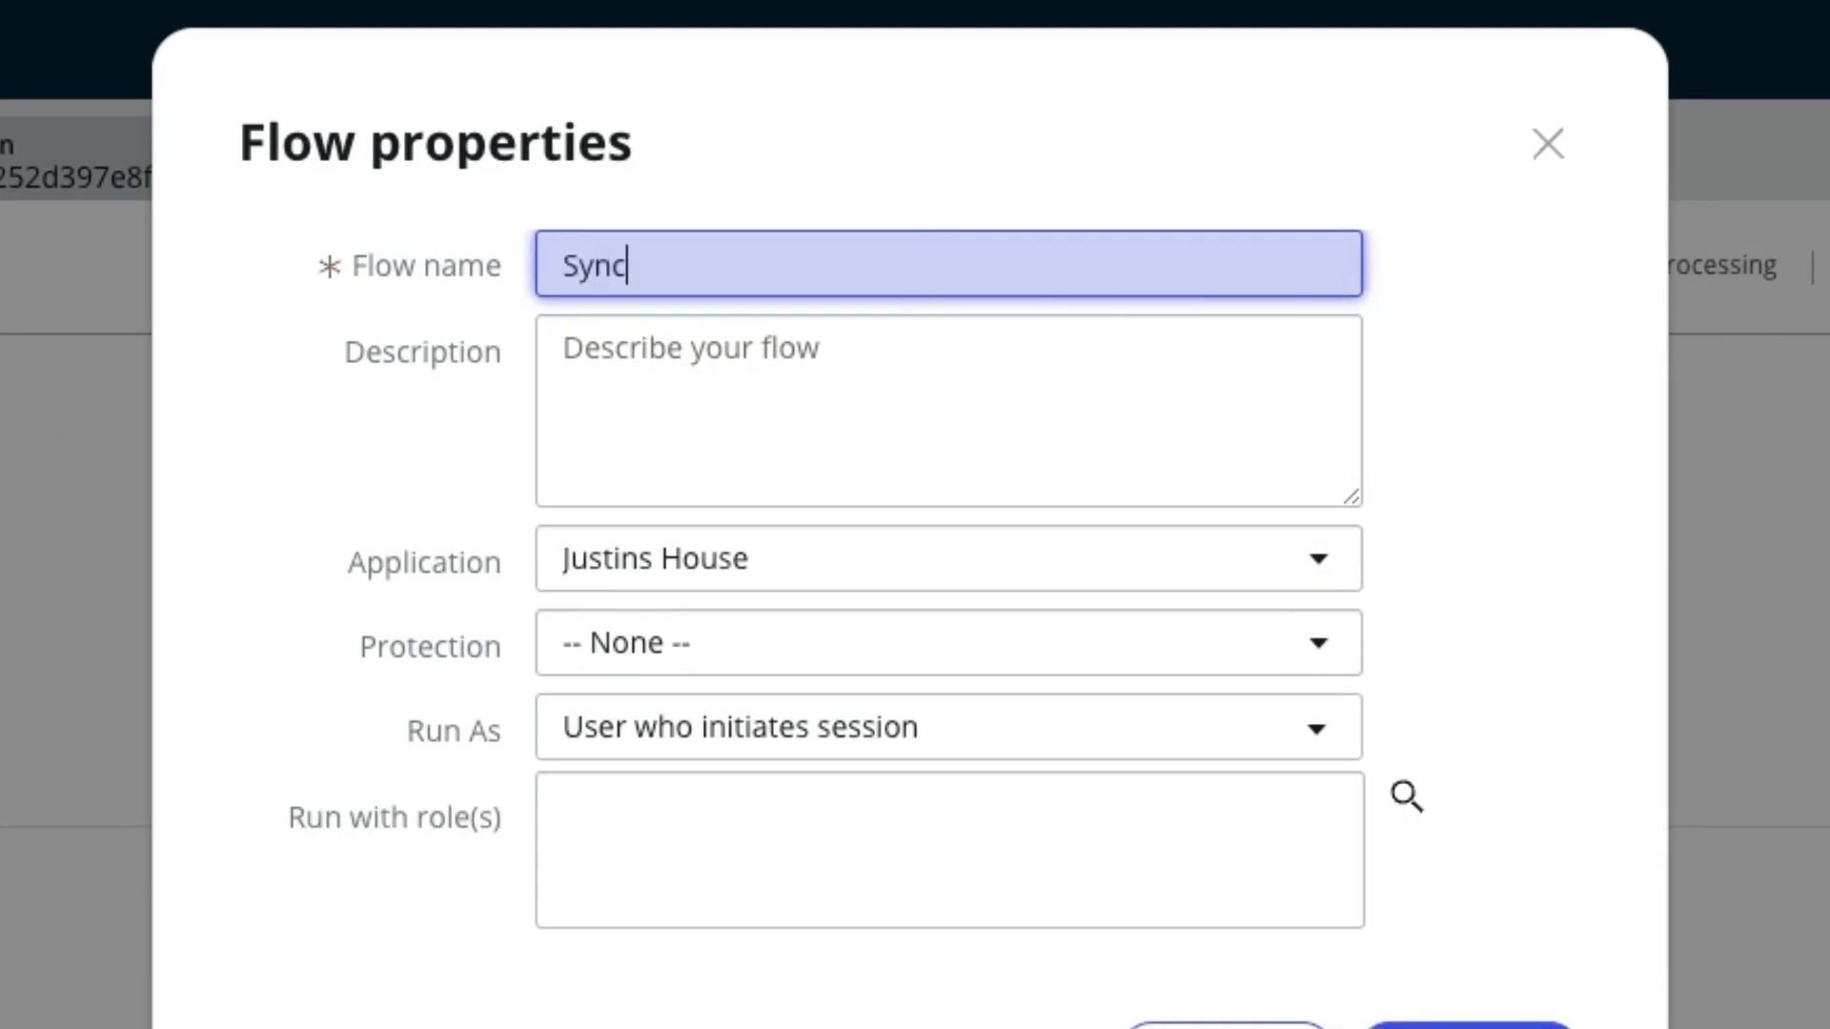
pyautogui.write(' Jira Users')
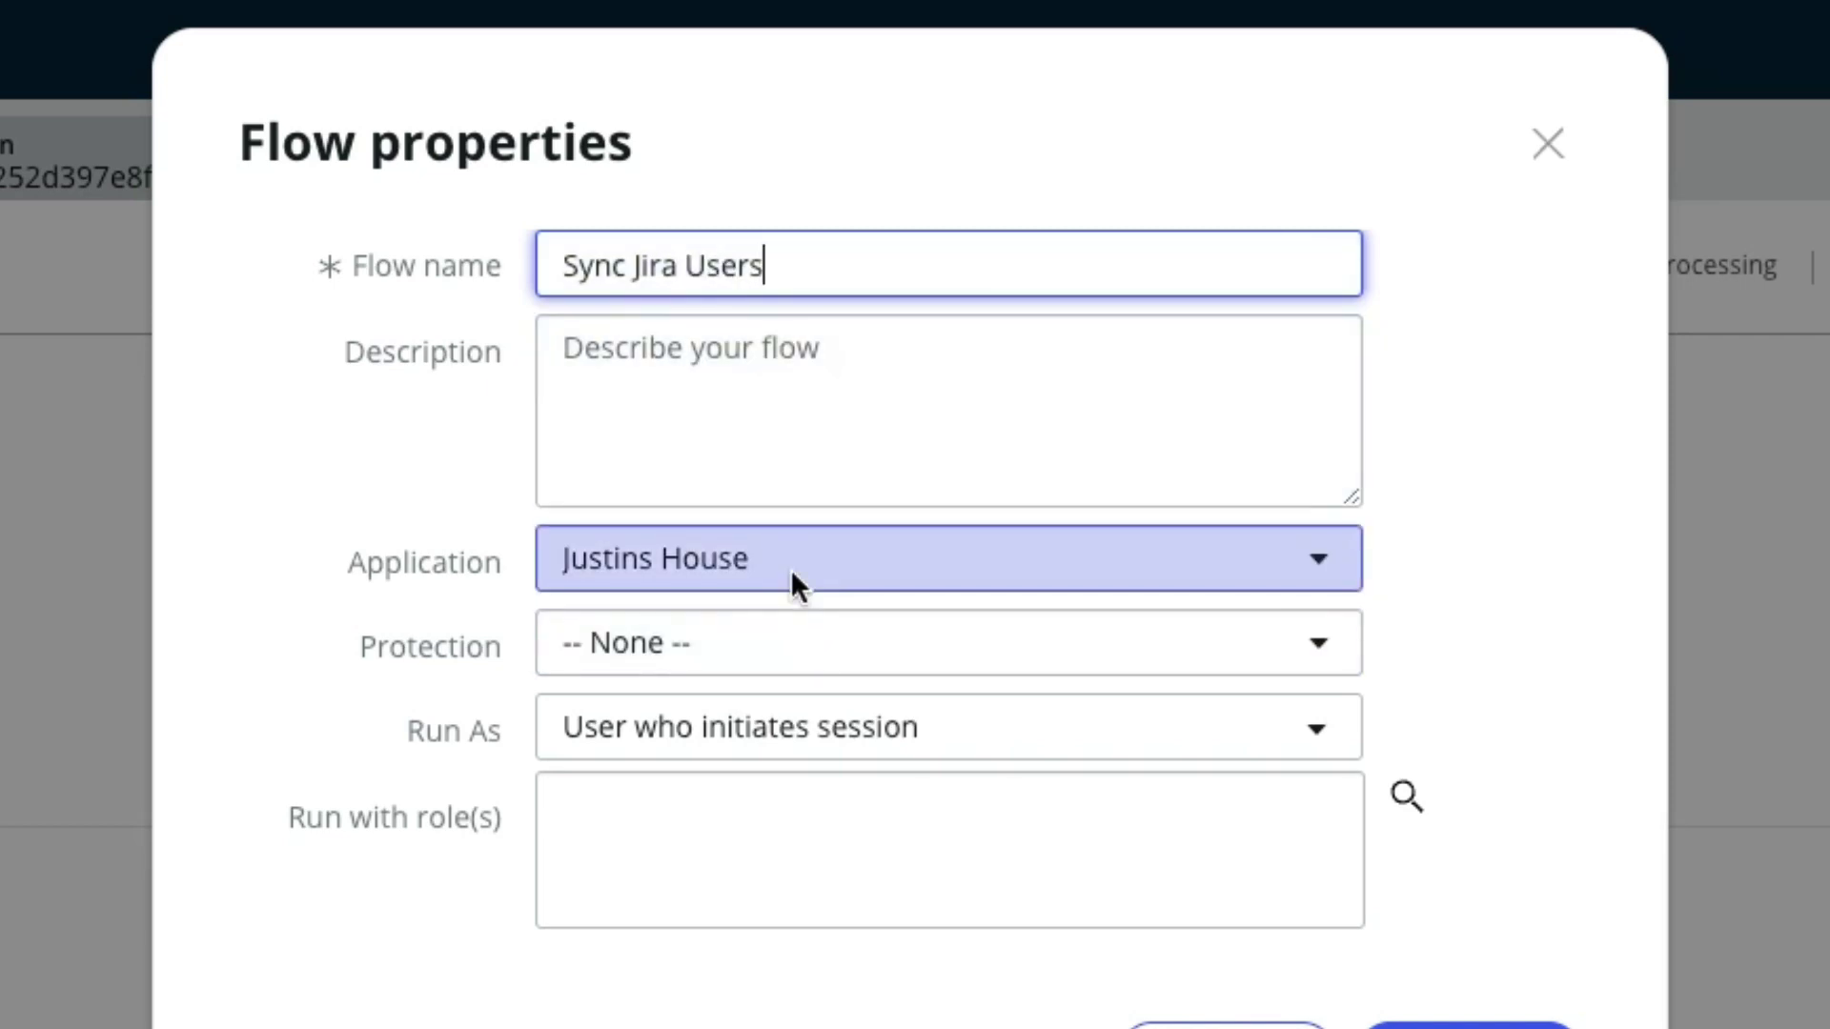
pyautogui.click(1282, 1024)
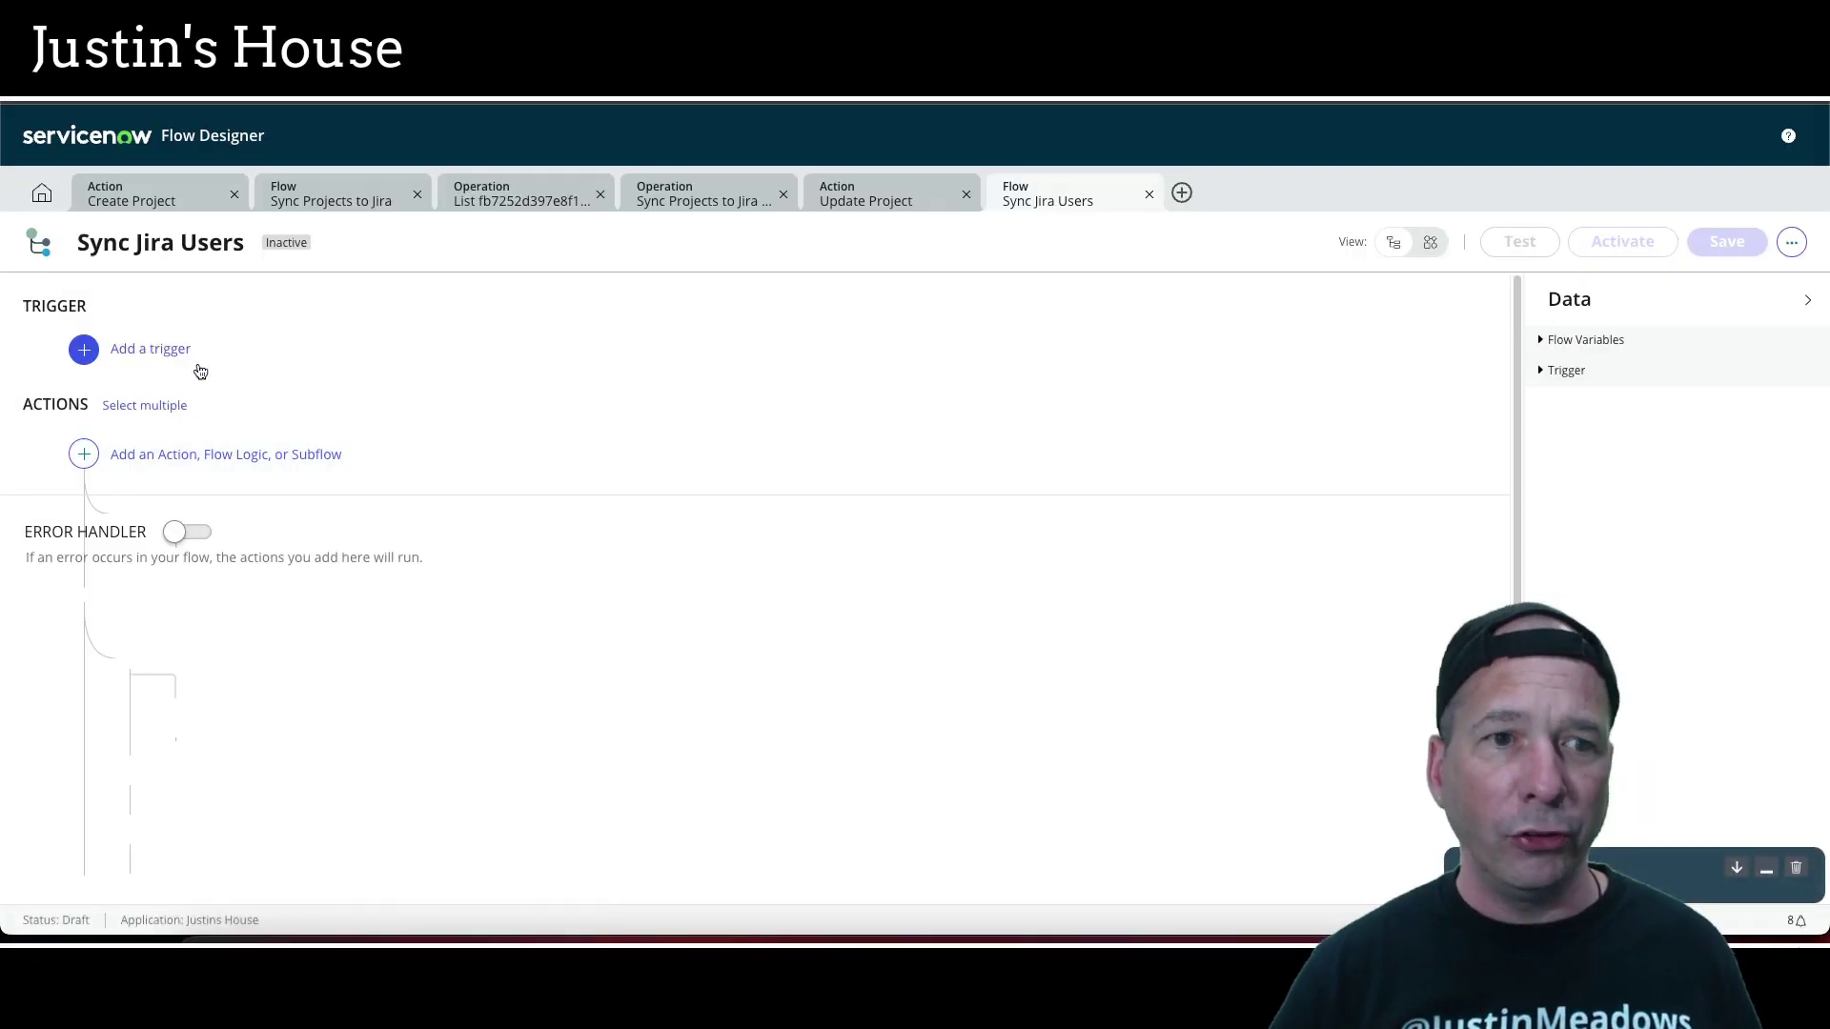
# Add a scheduled Weekly trigger to the flow, with Wednesday as the day of the week
pyautogui.click(176, 350)
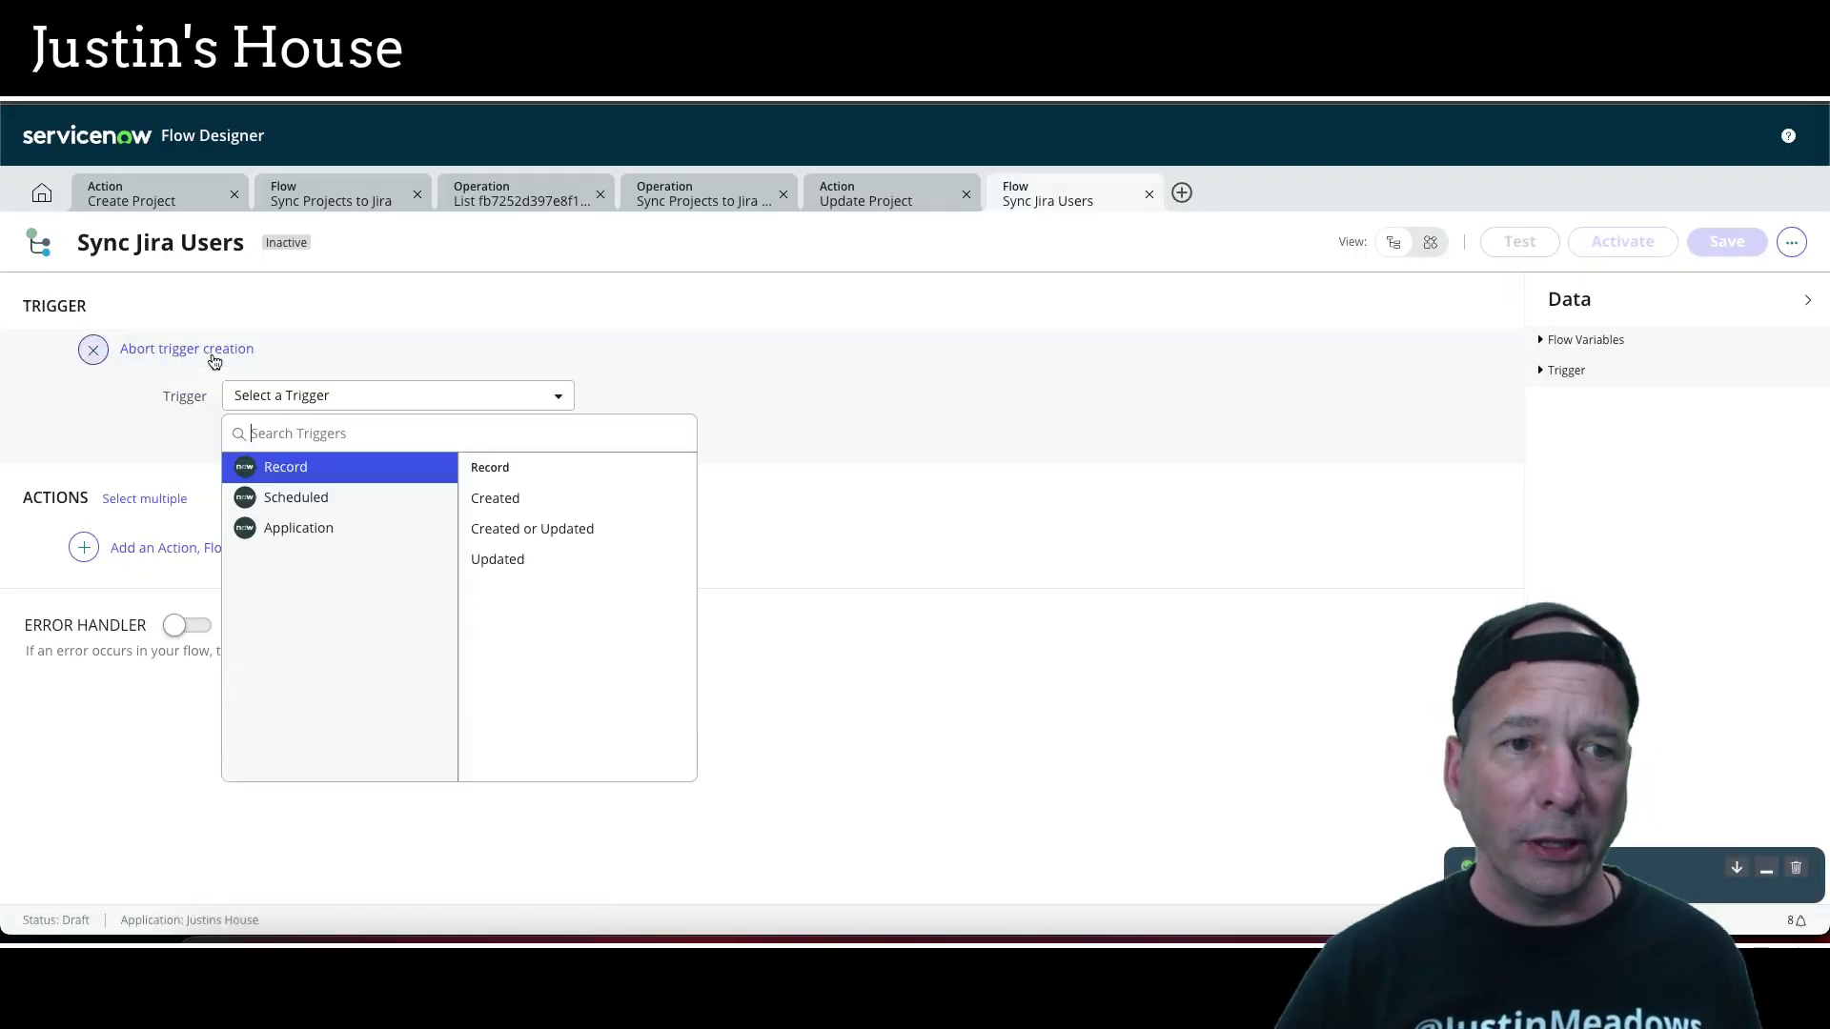
pyautogui.click(331, 499)
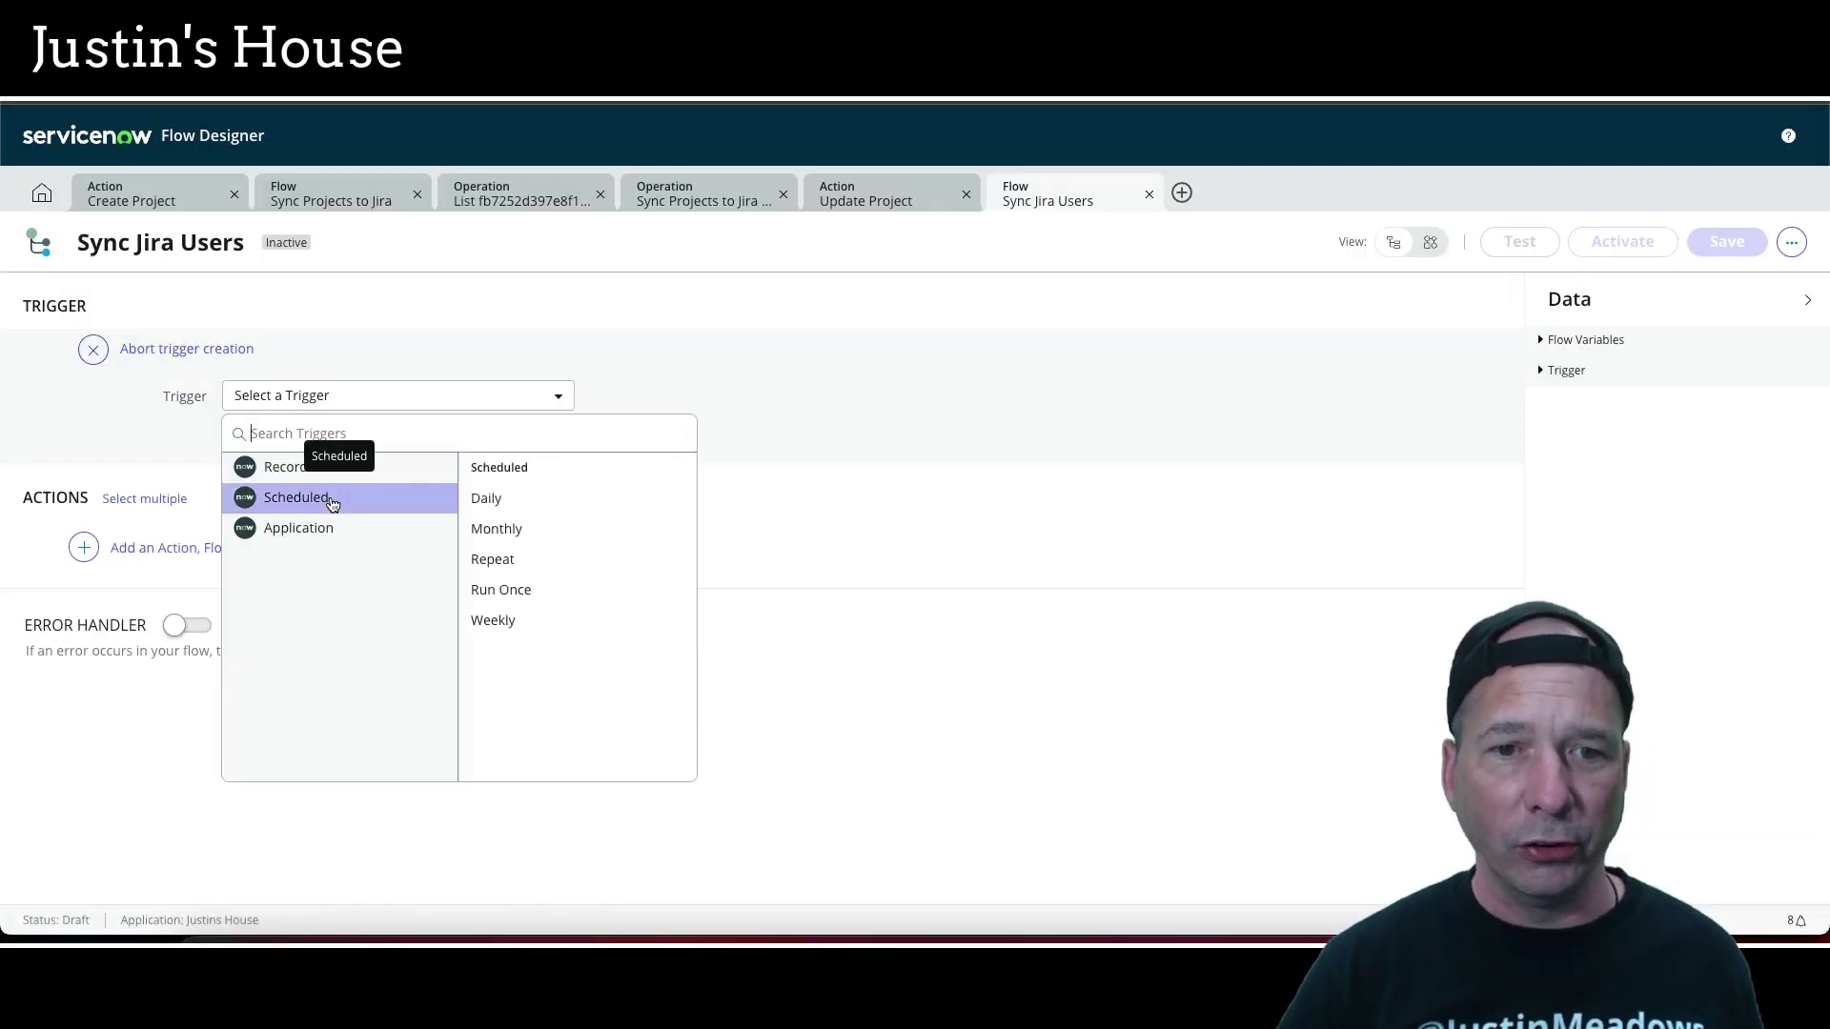
pyautogui.click(520, 623)
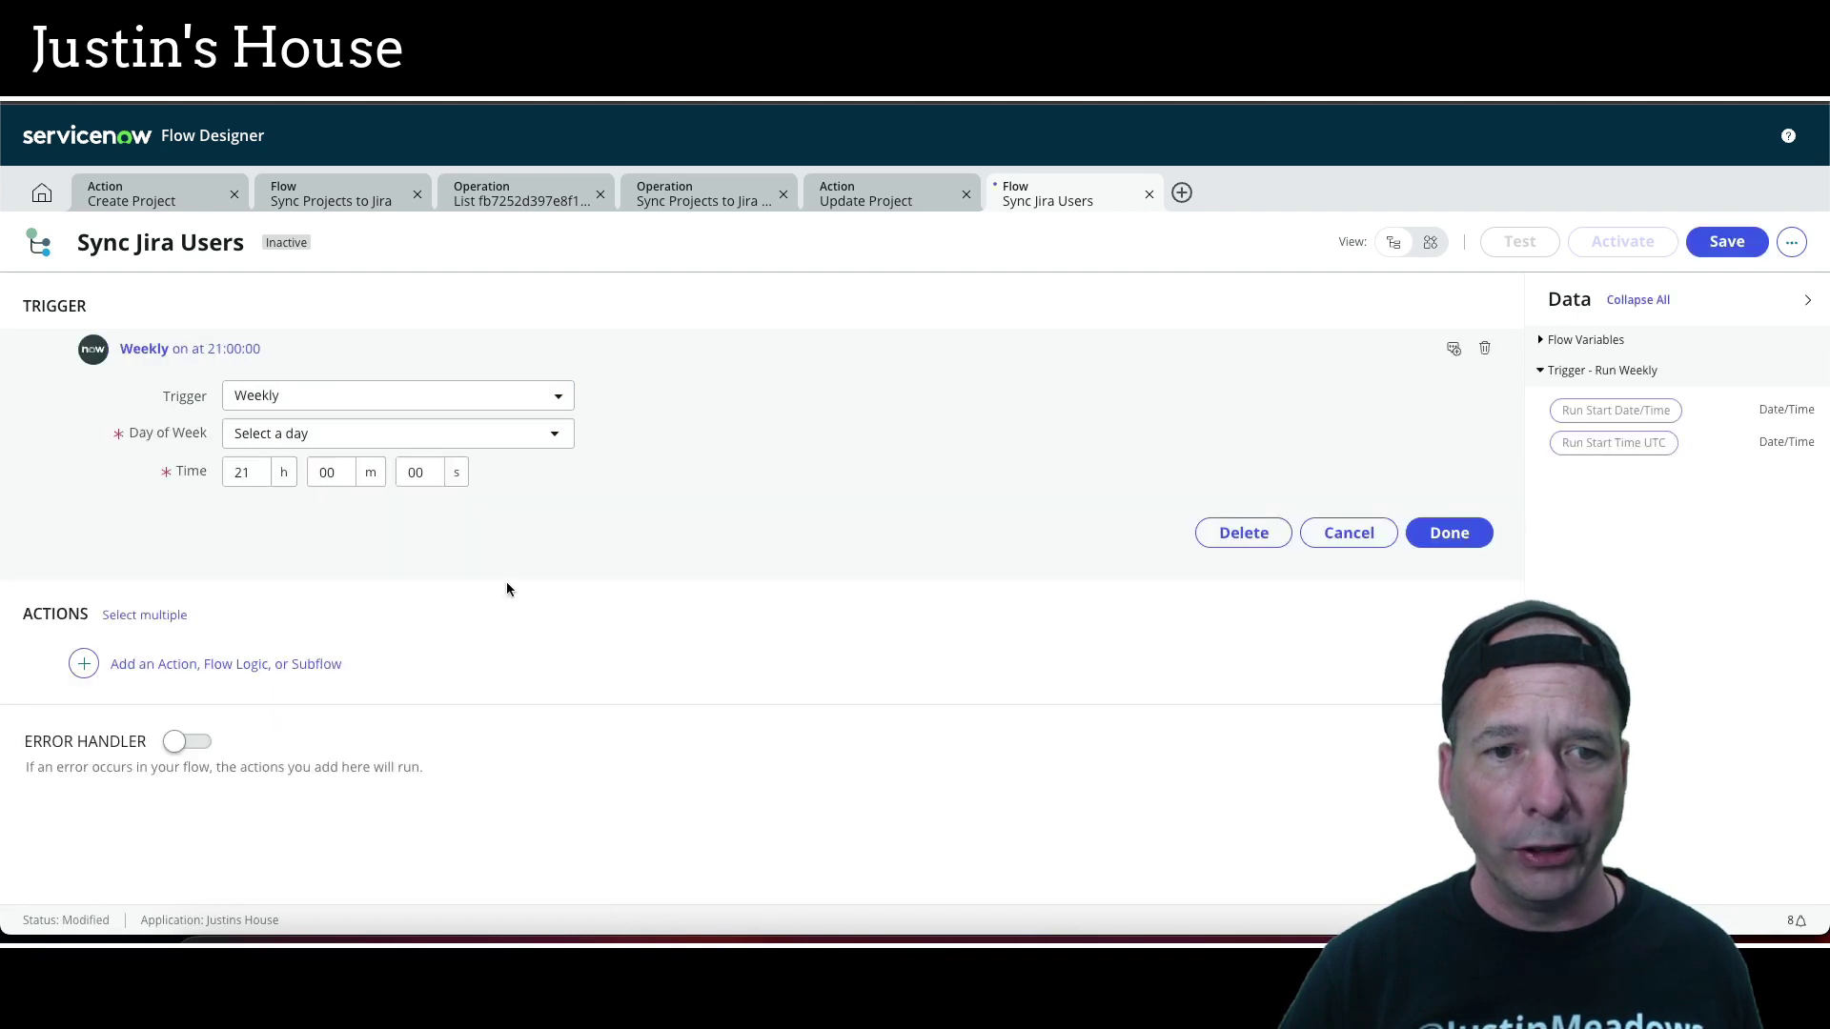
pyautogui.click(310, 438)
pyautogui.click(328, 505)
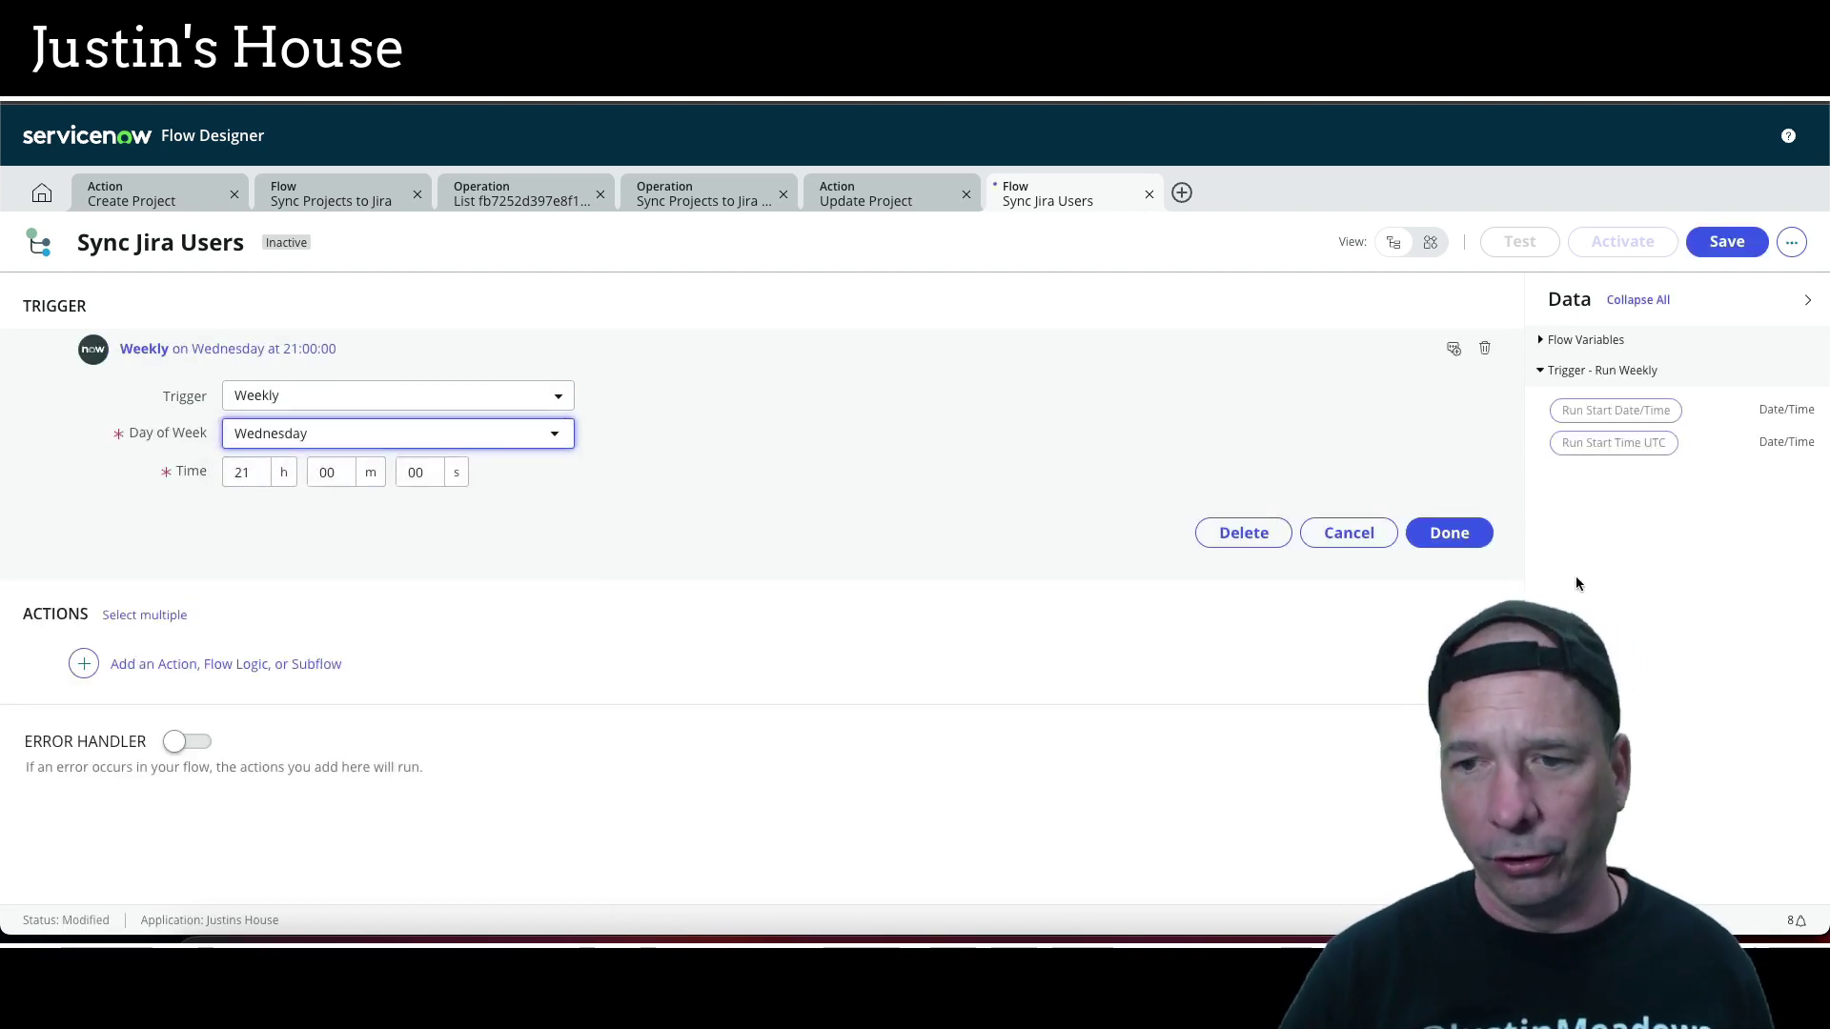
pyautogui.click(1448, 534)
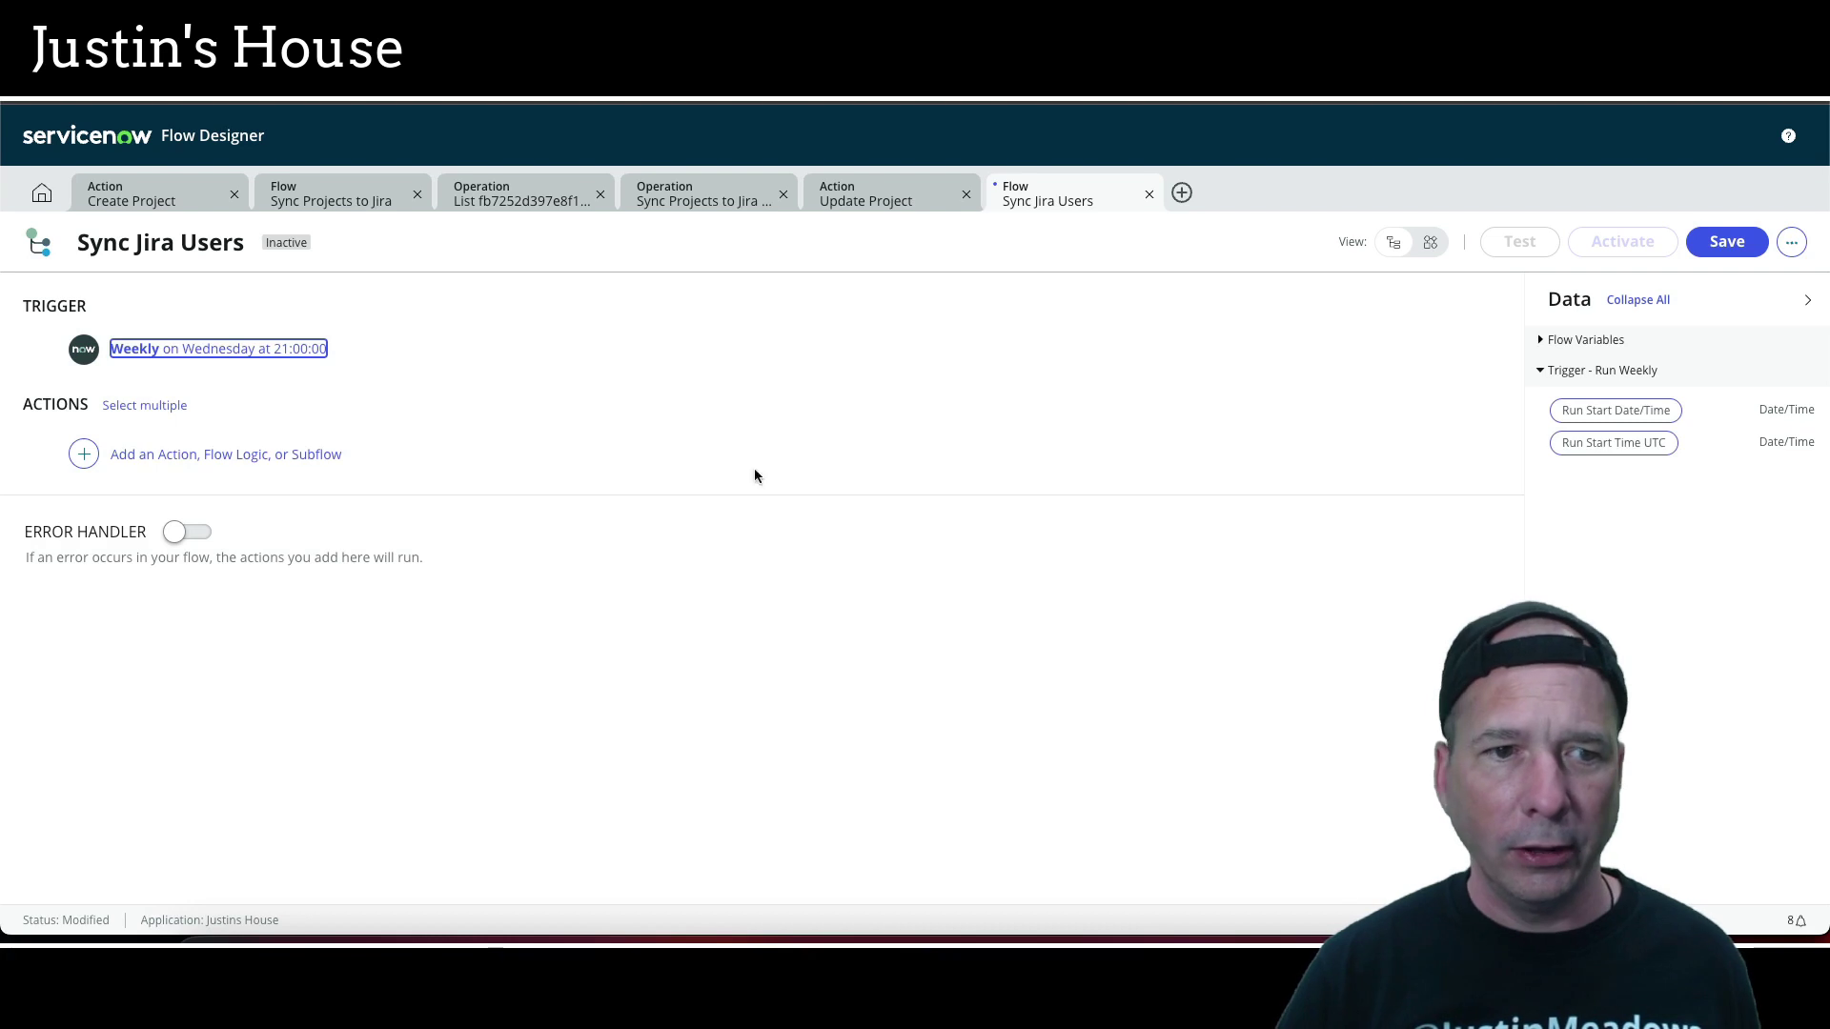
# Add the Jira spoke's Look up Users Stream as the flow's first action, keeping its default inputs with an empty query
pyautogui.click(85, 453)
pyautogui.click(174, 454)
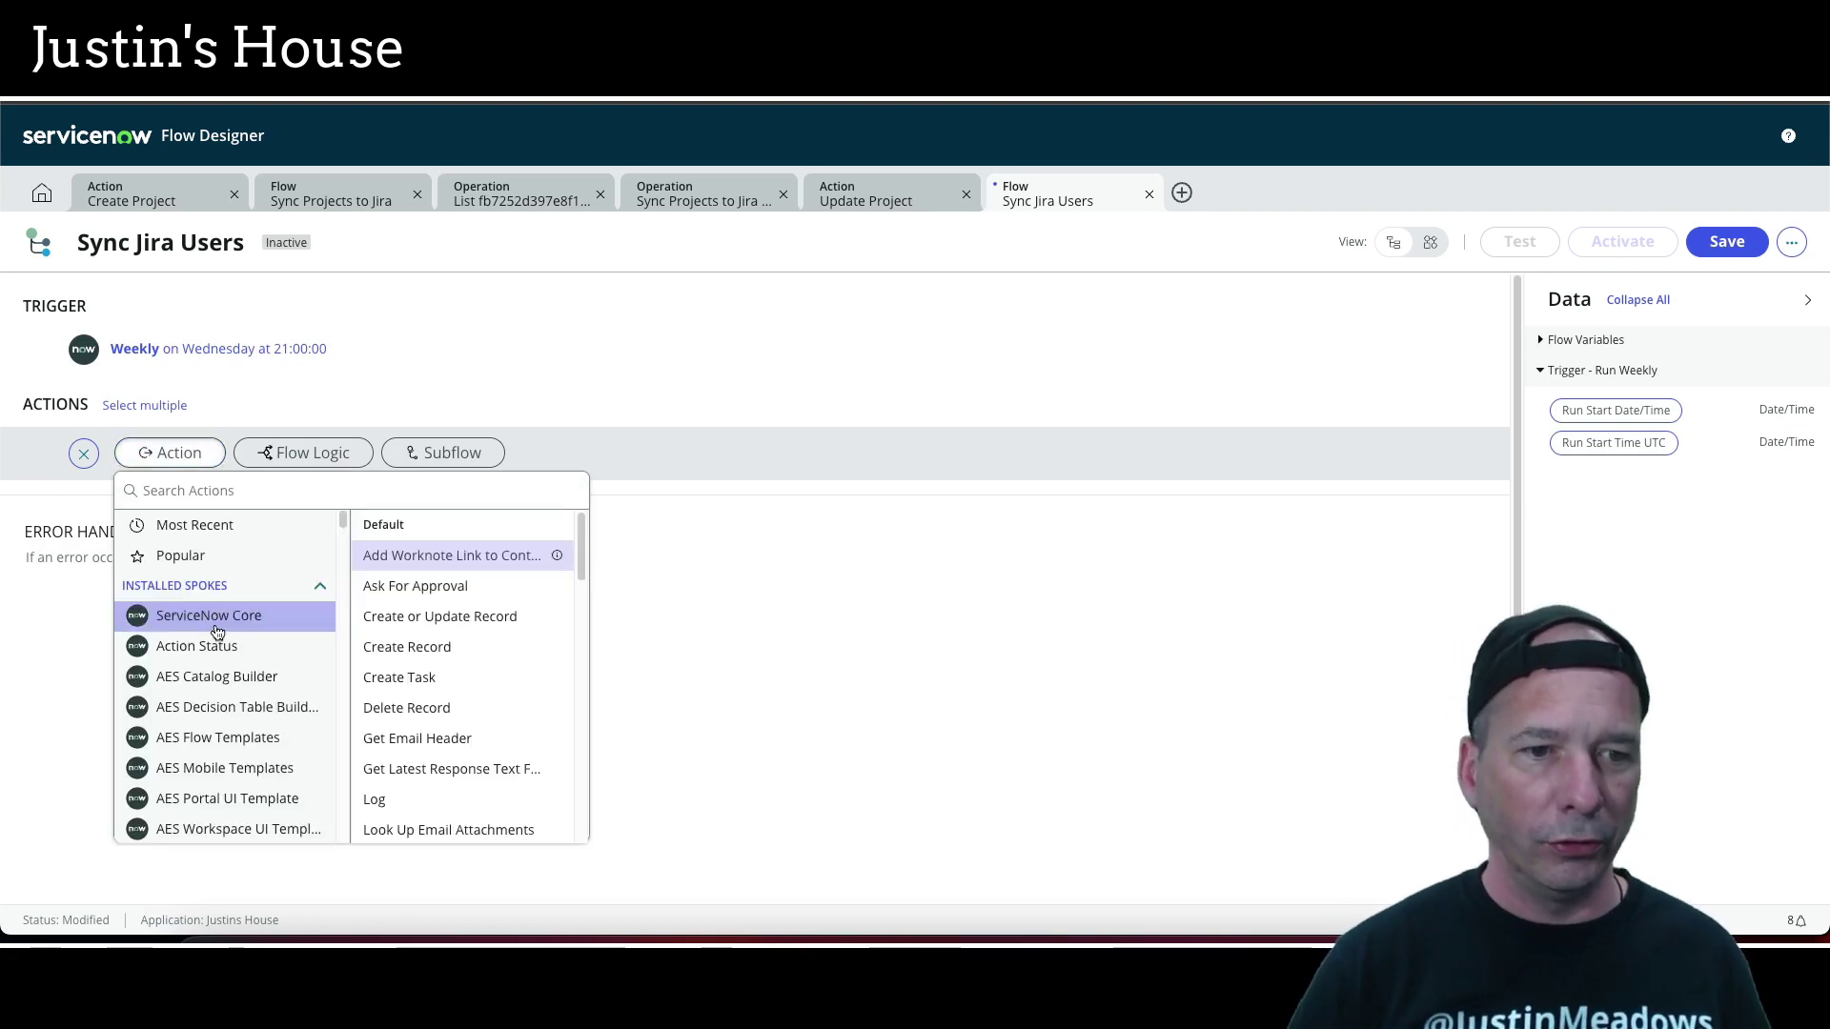
pyautogui.scroll(-20, 234, 724)
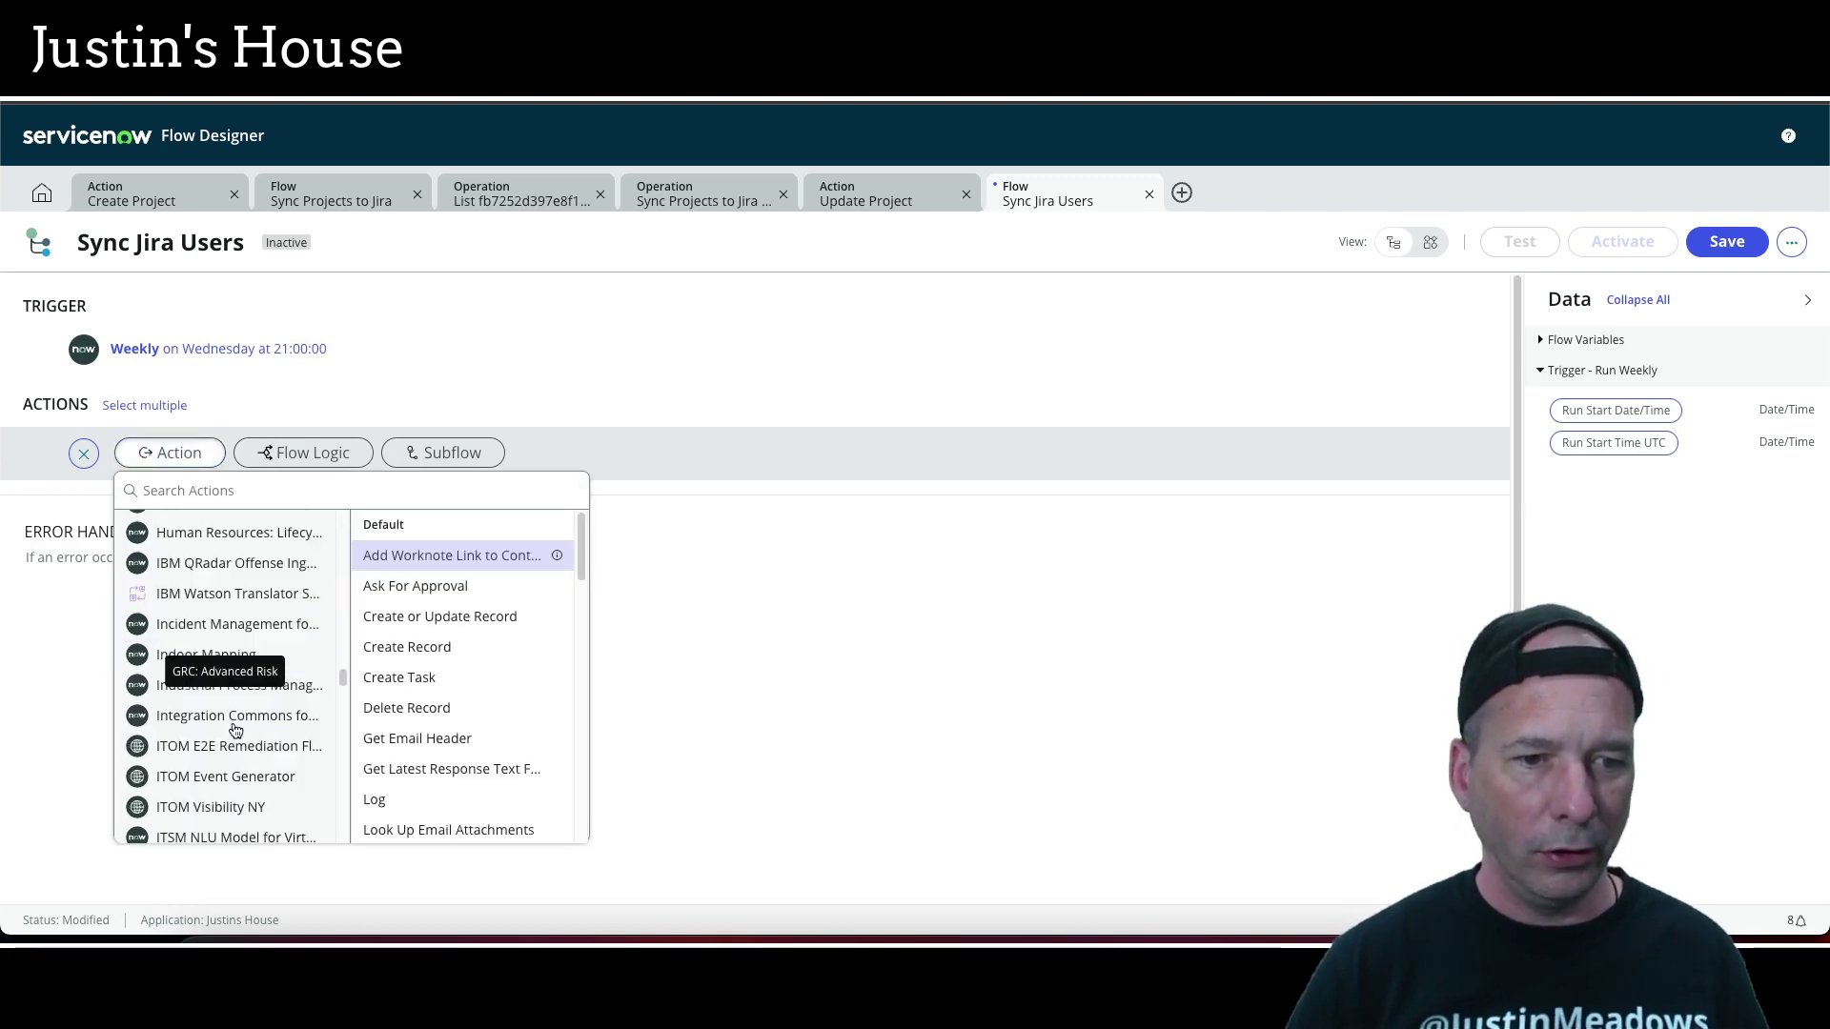
pyautogui.scroll(-5, 236, 725)
pyautogui.scroll(2, 237, 705)
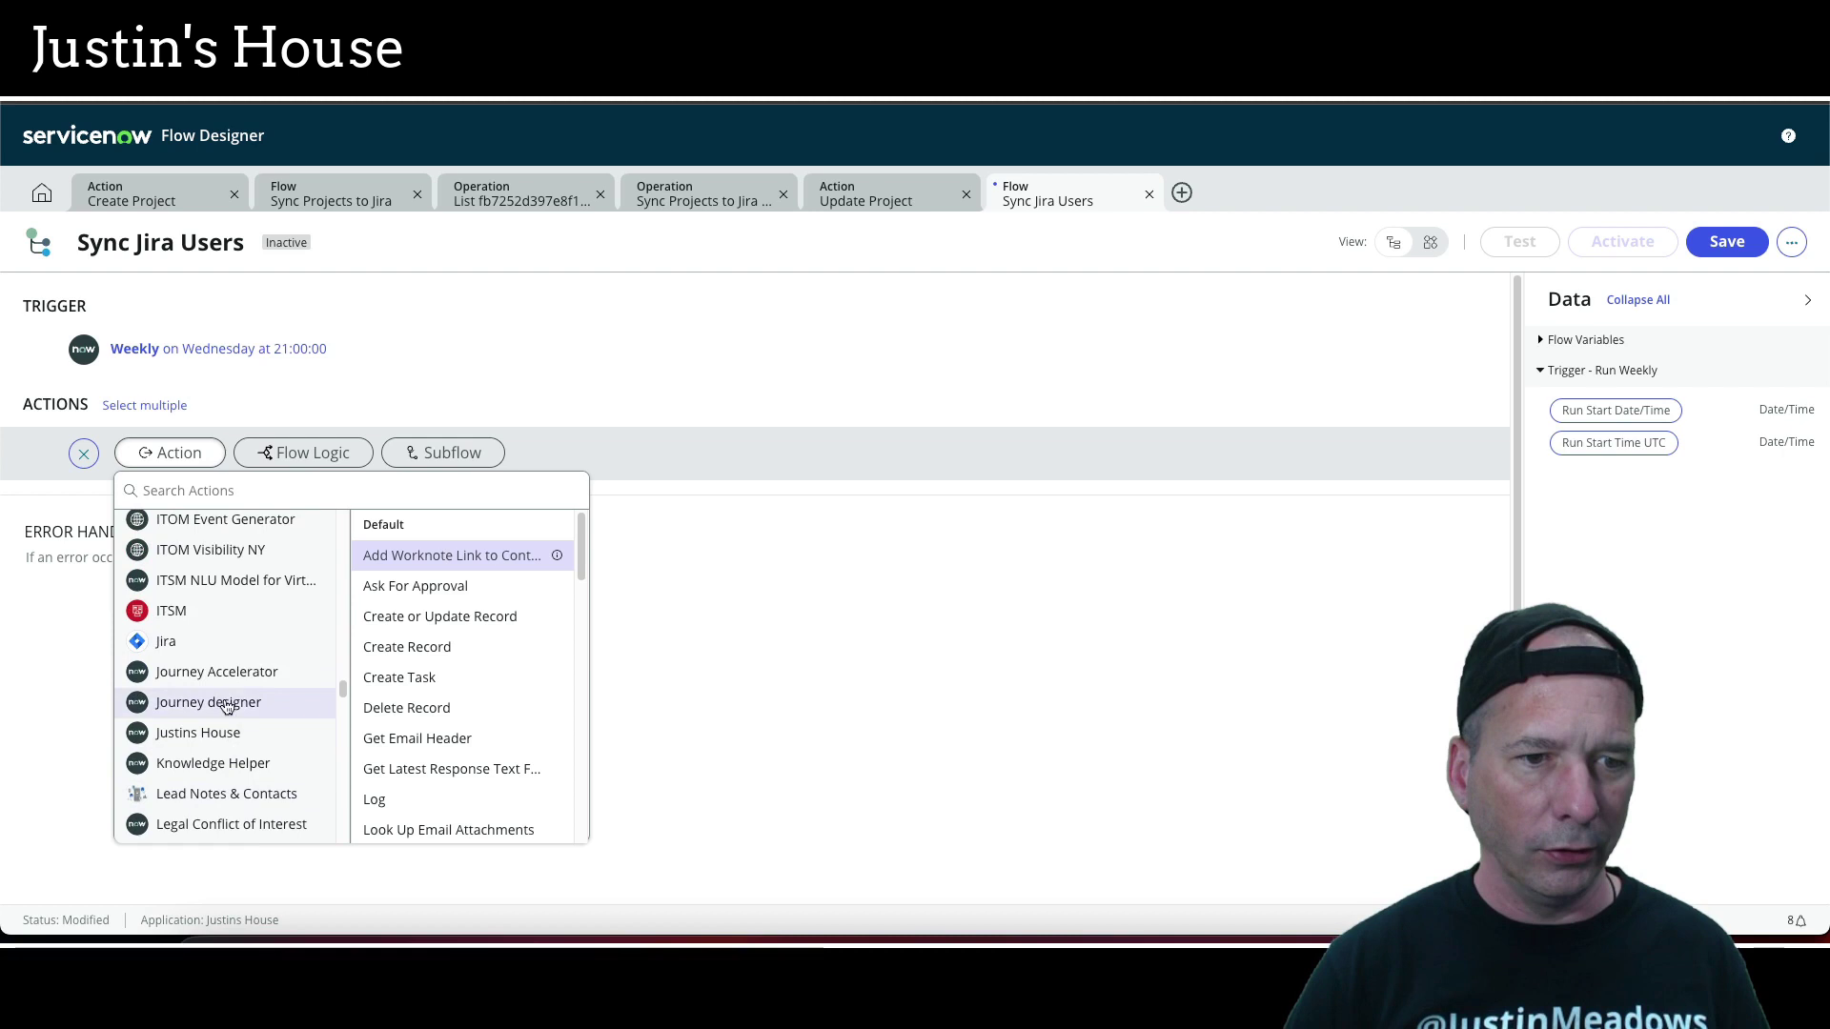
pyautogui.click(192, 642)
pyautogui.scroll(-6, 495, 610)
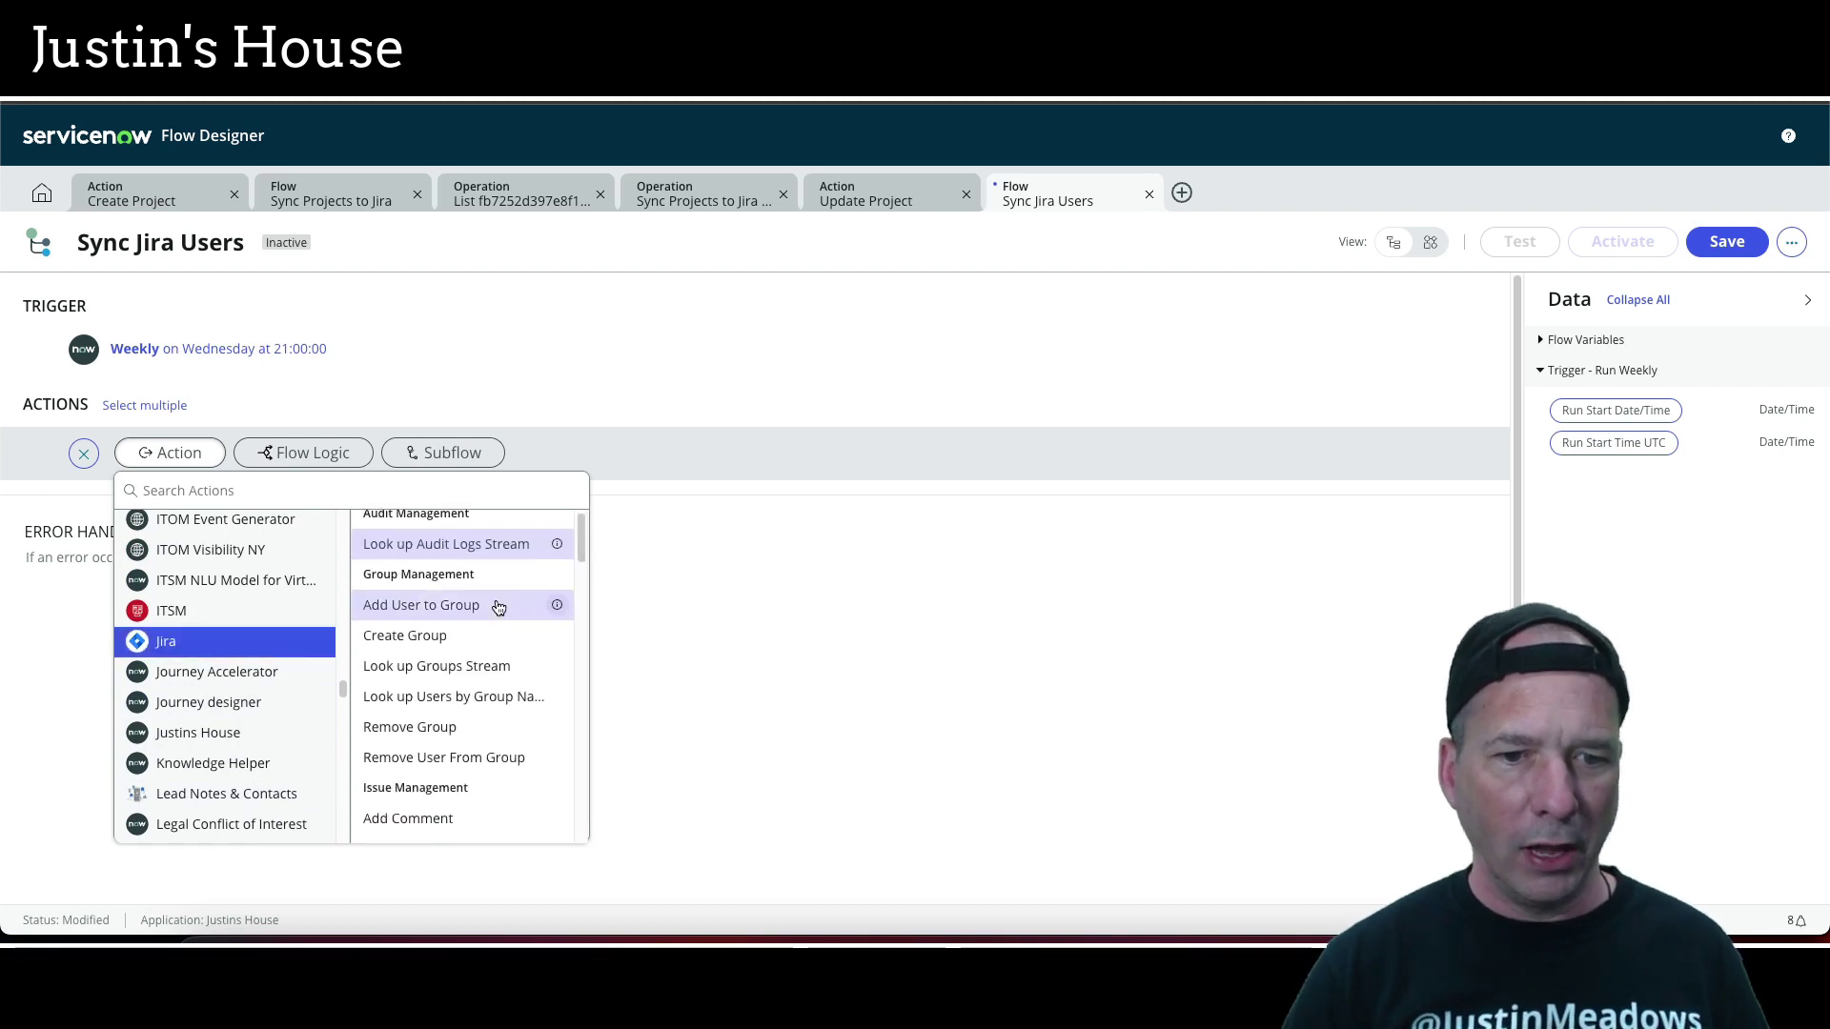
pyautogui.scroll(-5, 487, 620)
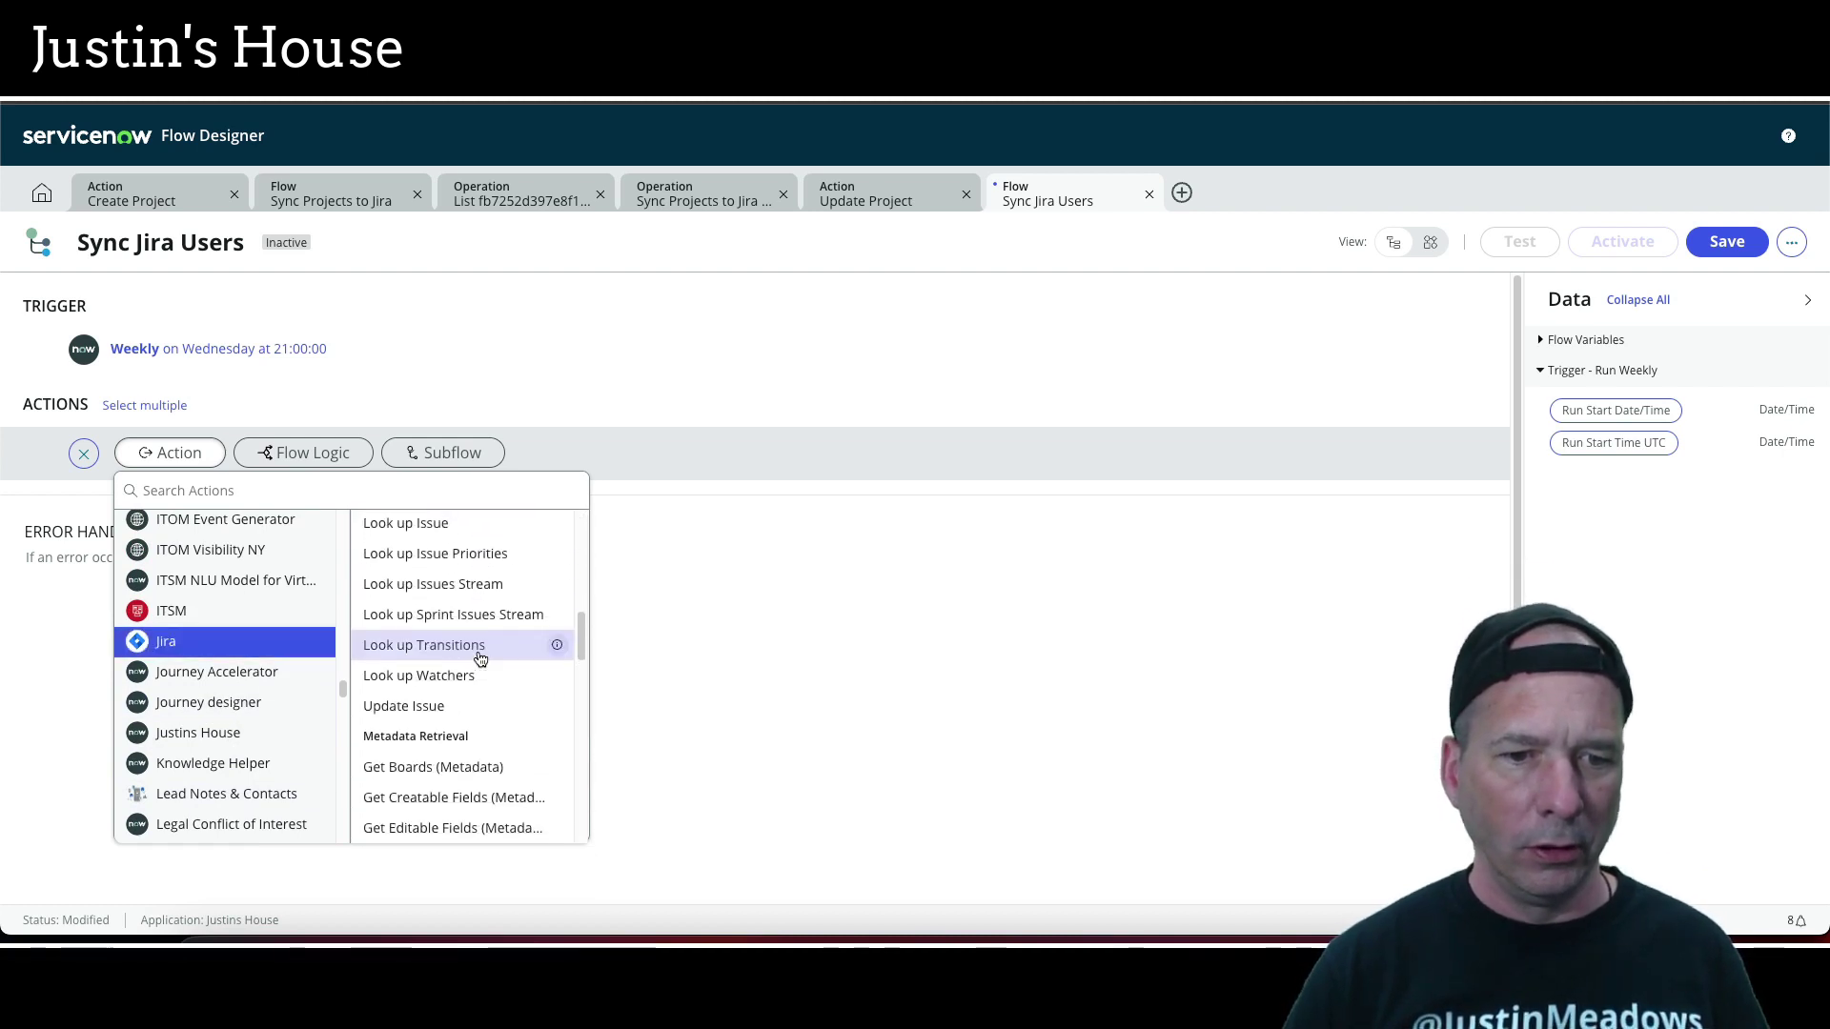
pyautogui.scroll(-8, 481, 658)
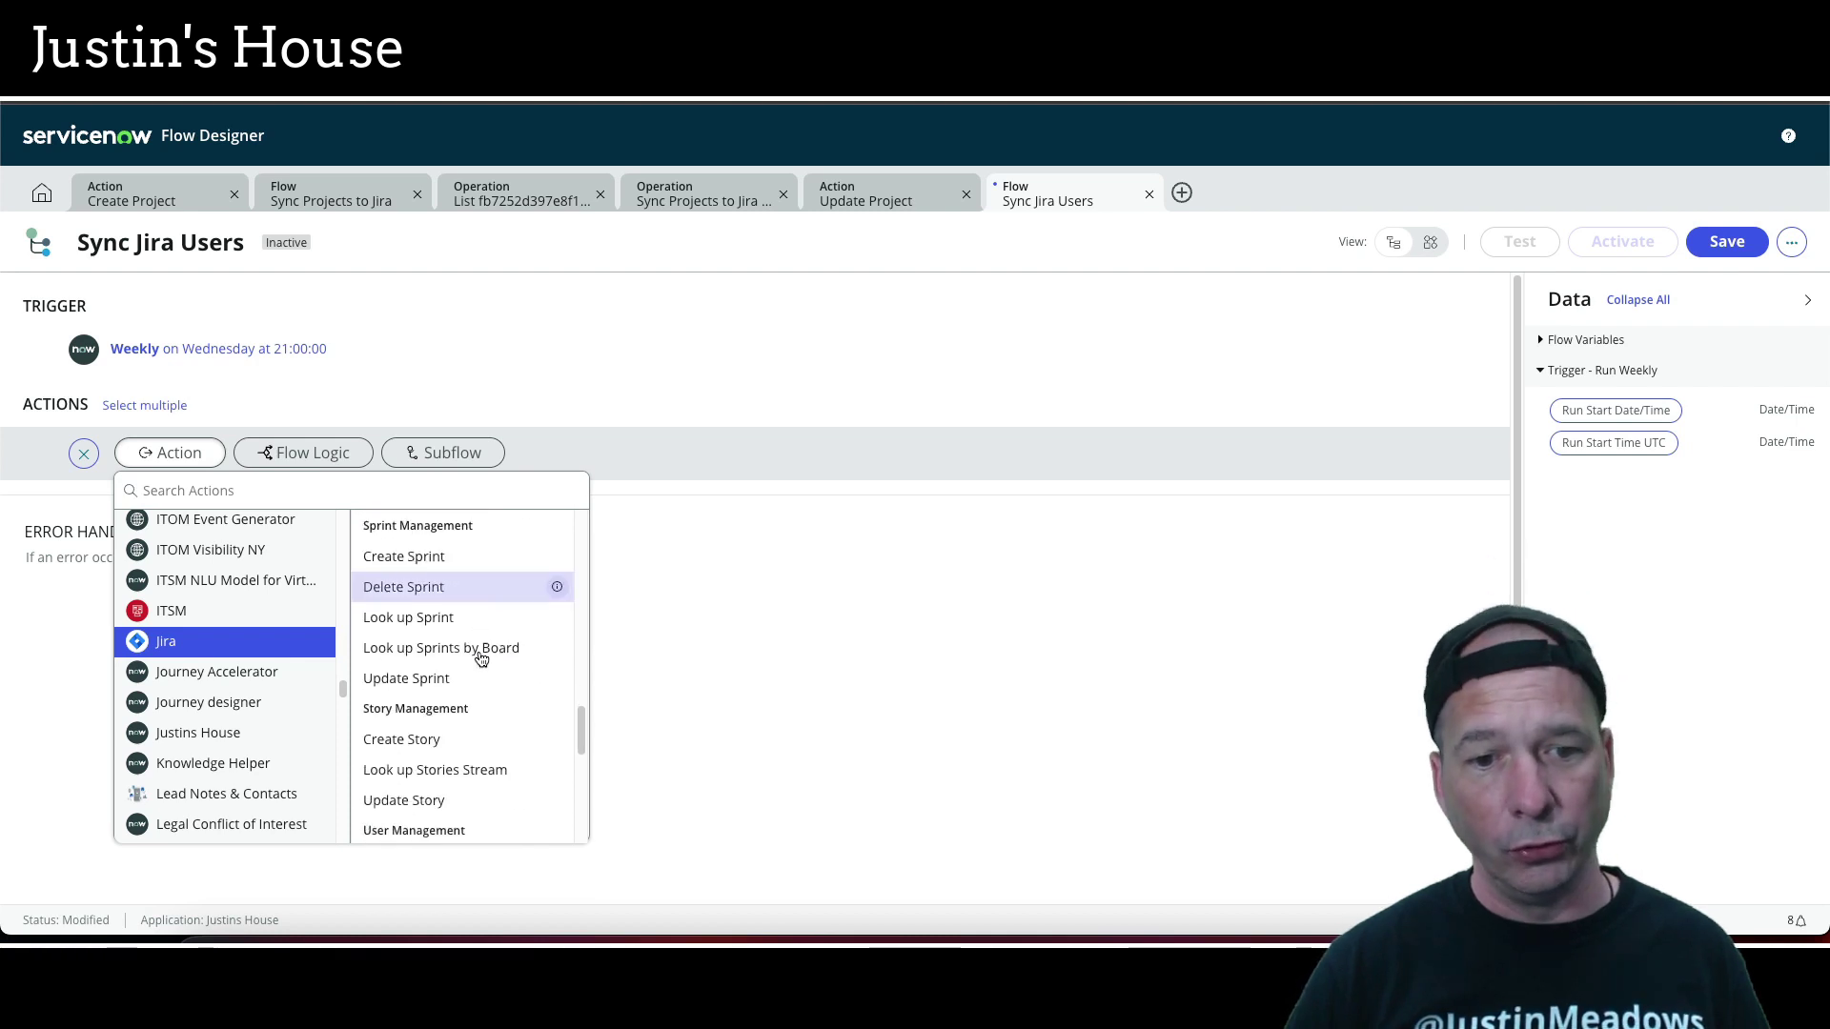
pyautogui.scroll(-3, 479, 658)
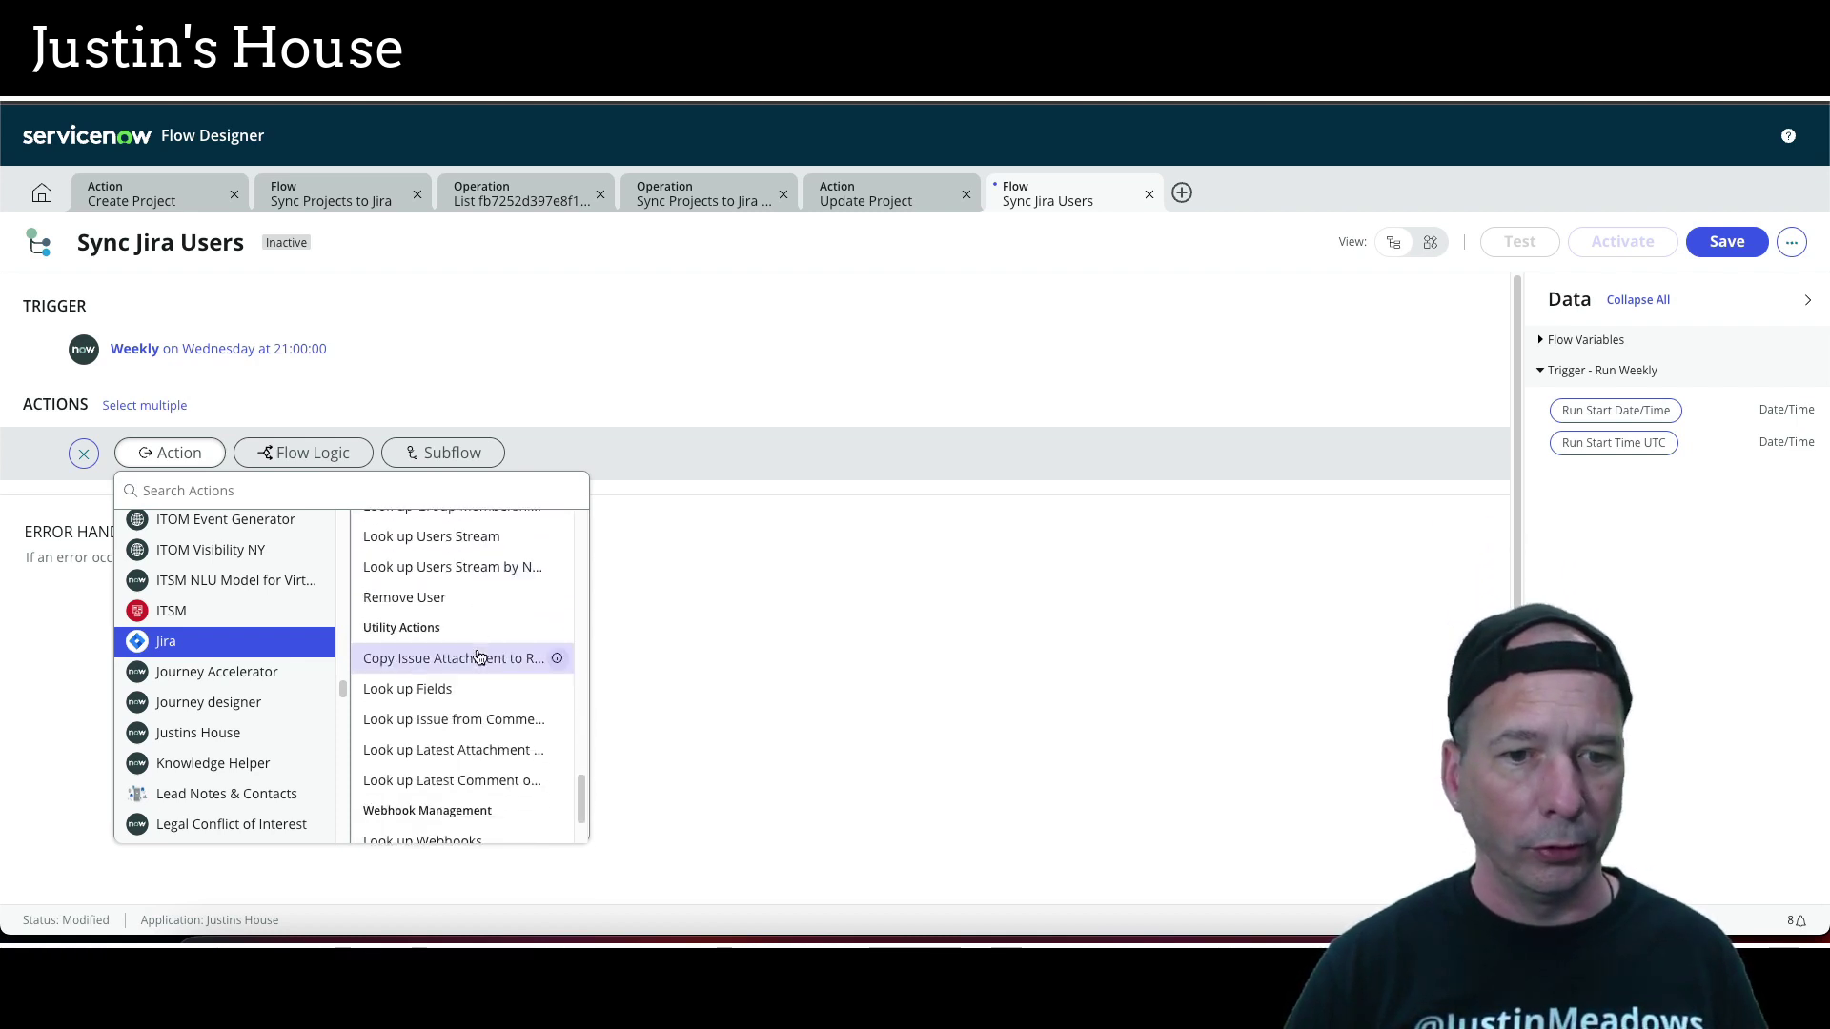
pyautogui.scroll(5, 479, 659)
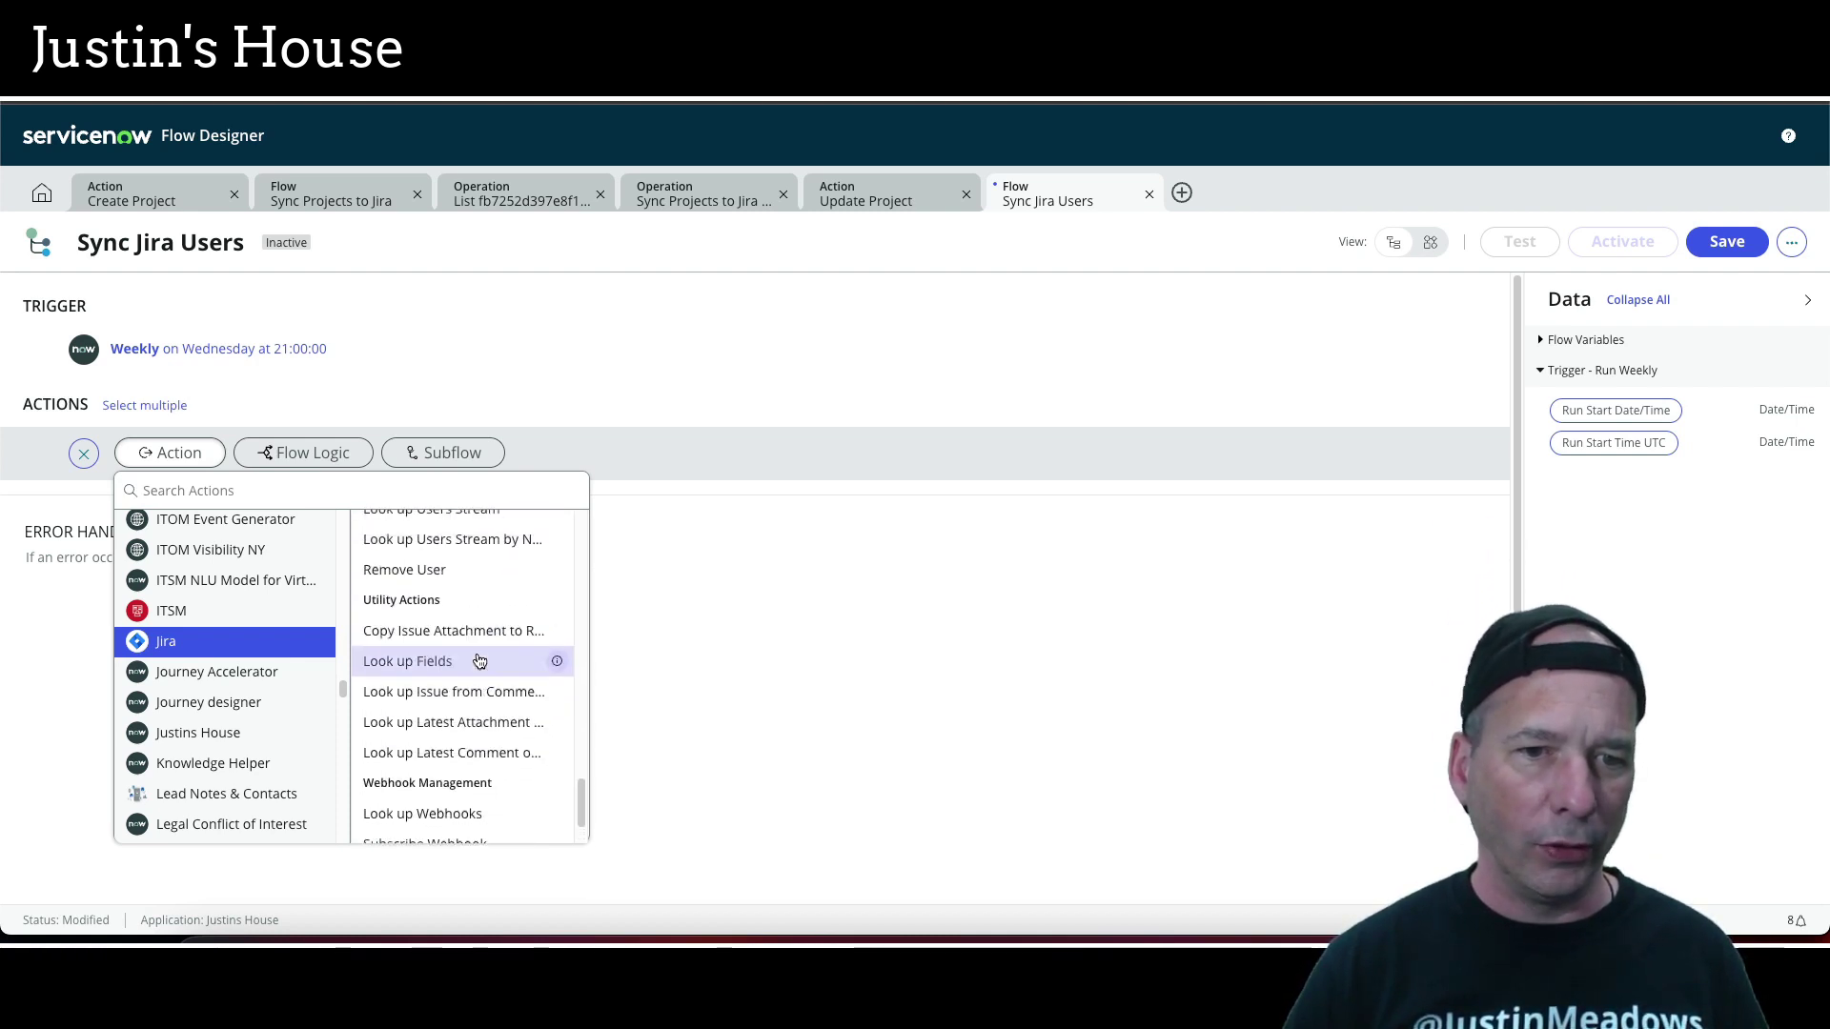
pyautogui.scroll(1, 479, 665)
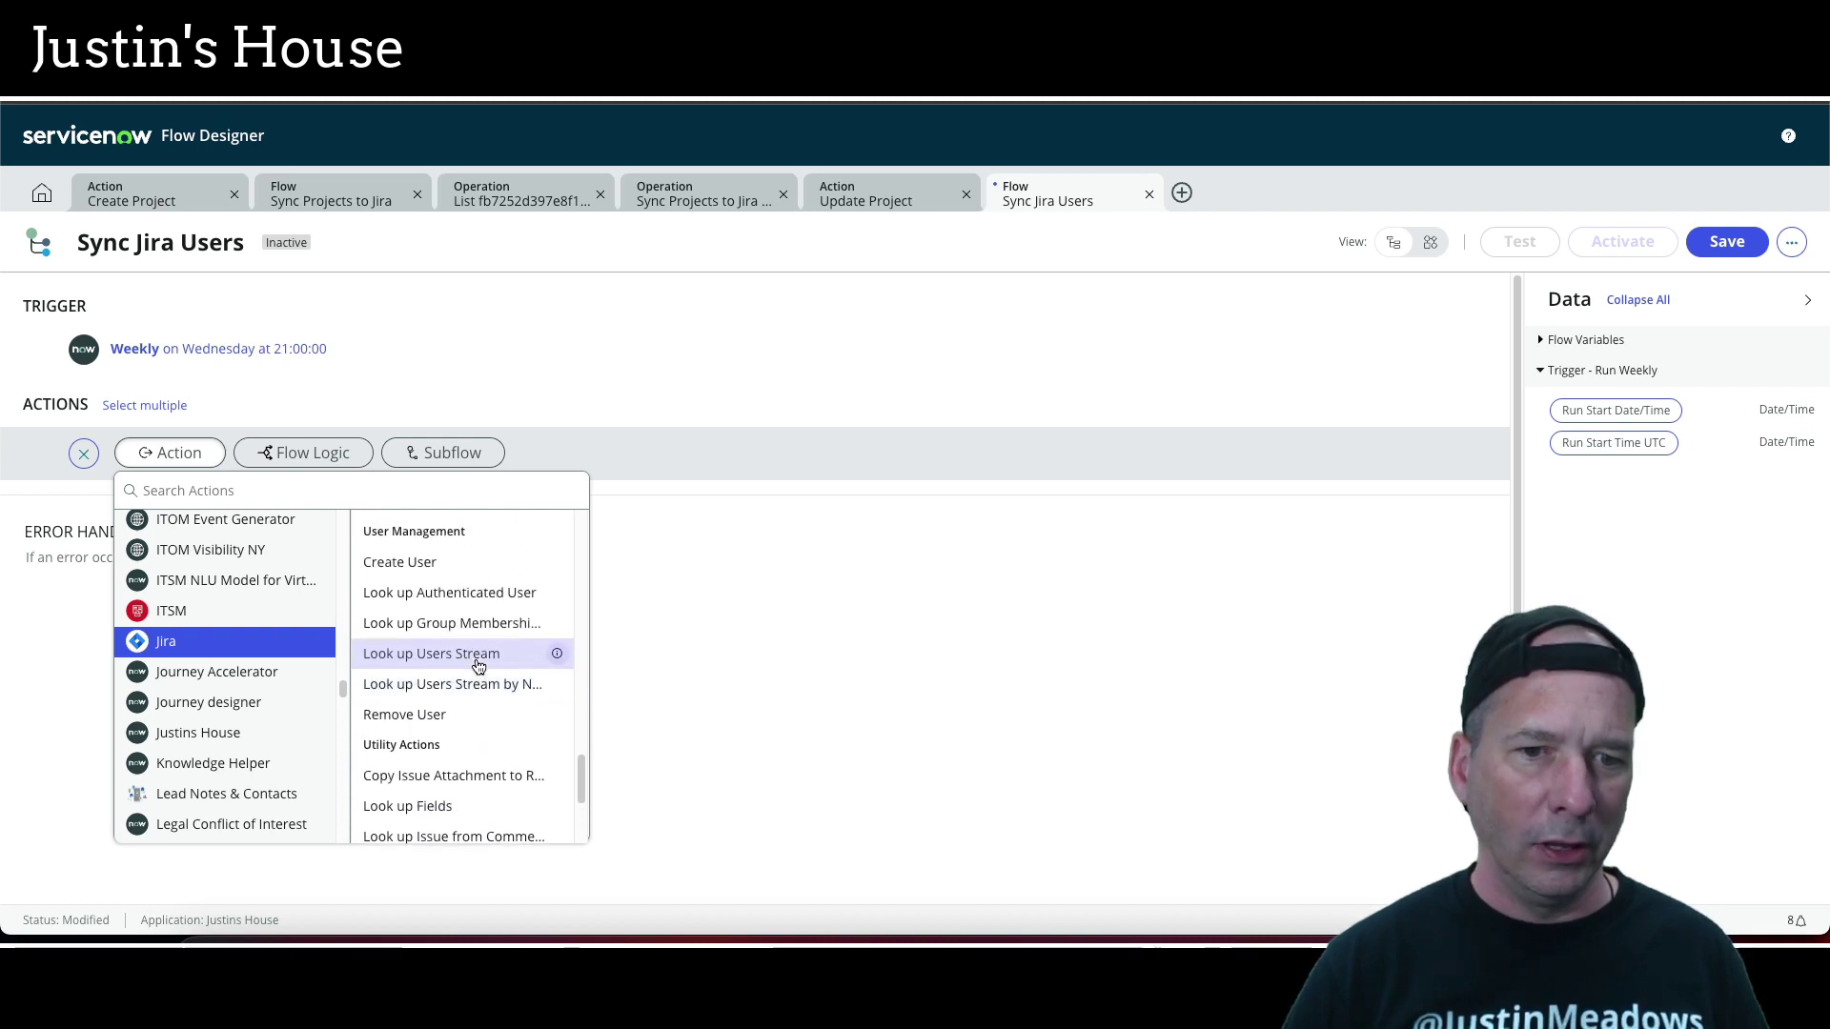
pyautogui.click(446, 654)
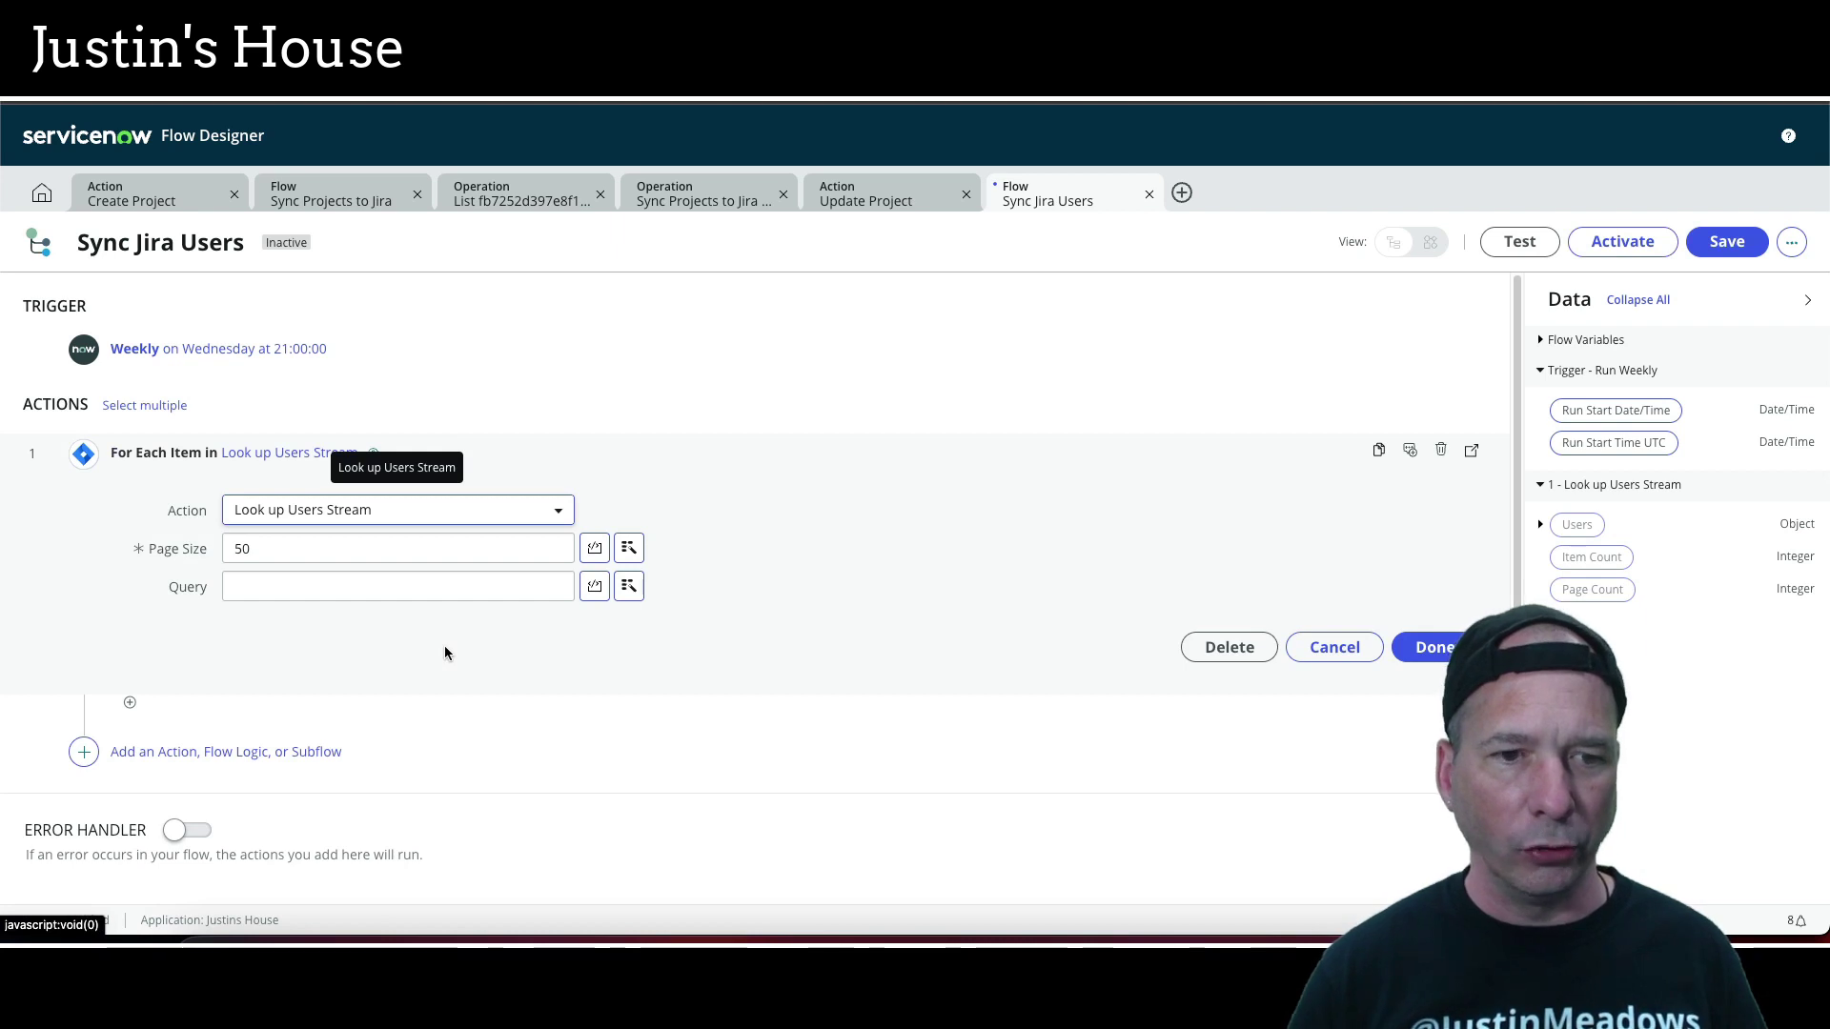
pyautogui.click(463, 583)
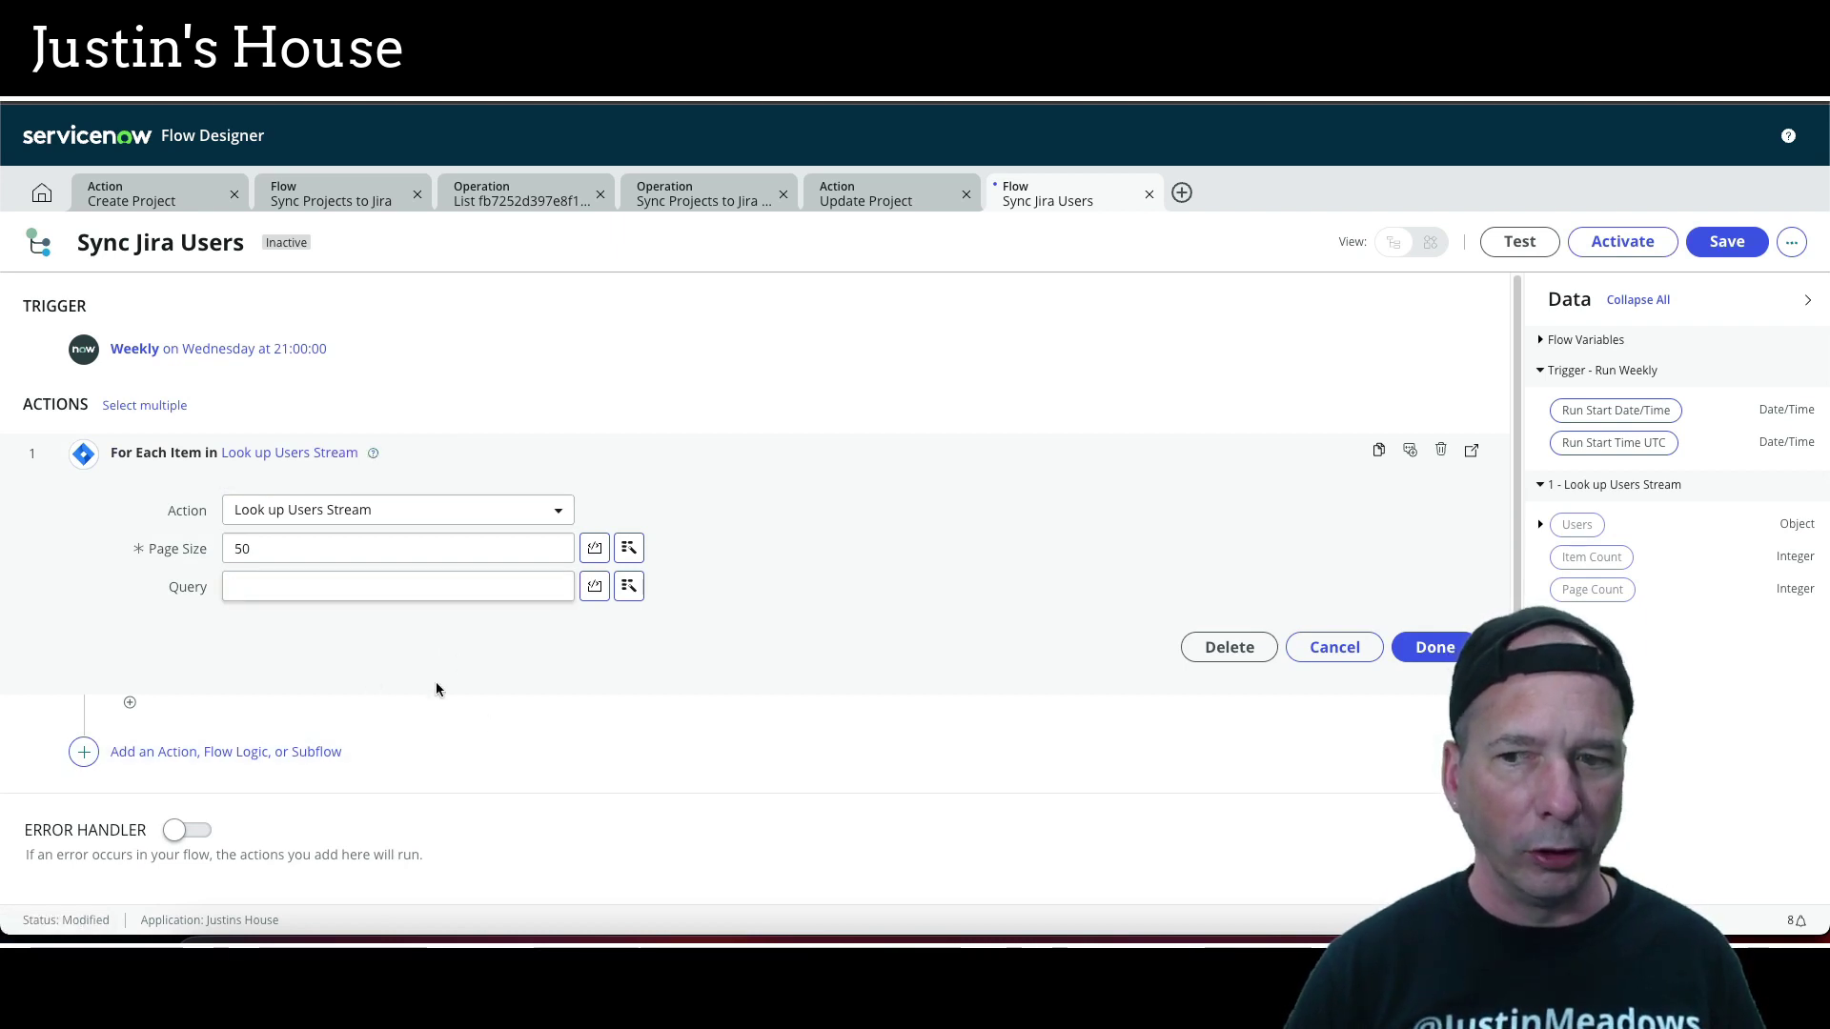
pyautogui.click(1436, 649)
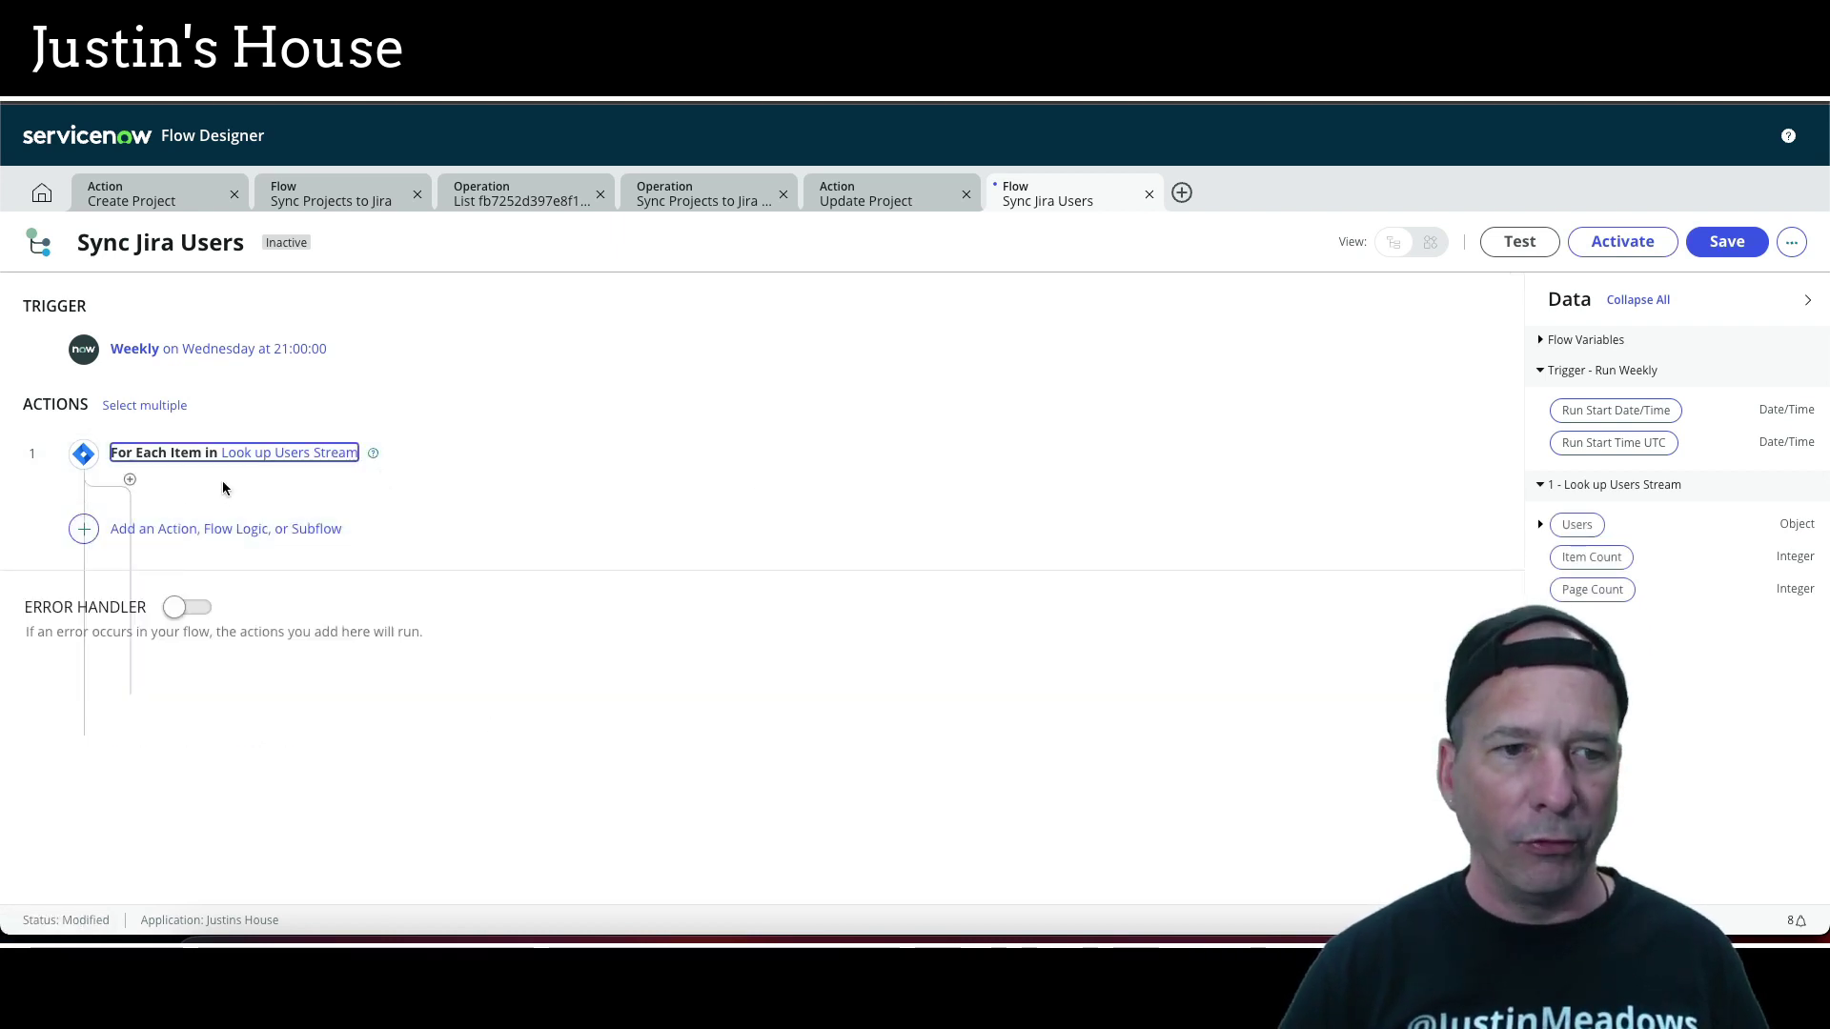
# Add a ServiceNow Core Look Up Record action inside the users stream loop and set its table to User [sys_user]
pyautogui.click(131, 481)
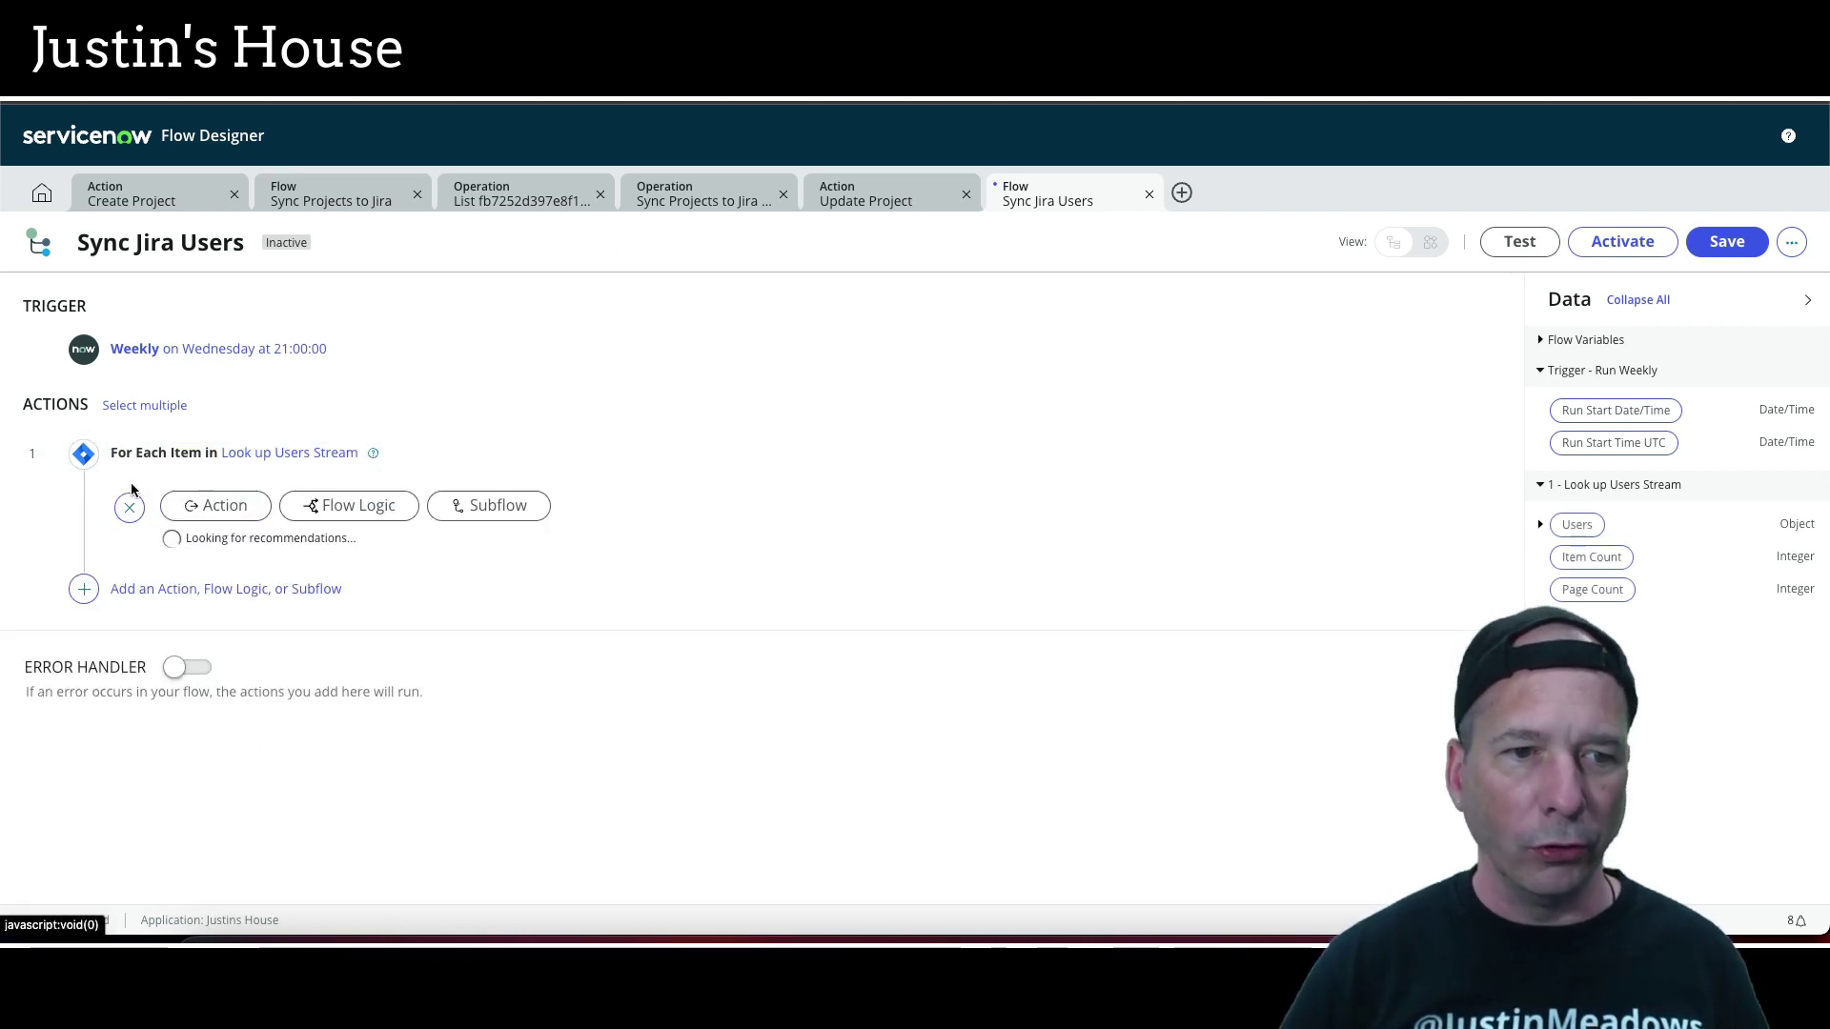
pyautogui.click(251, 503)
pyautogui.scroll(-3, 482, 673)
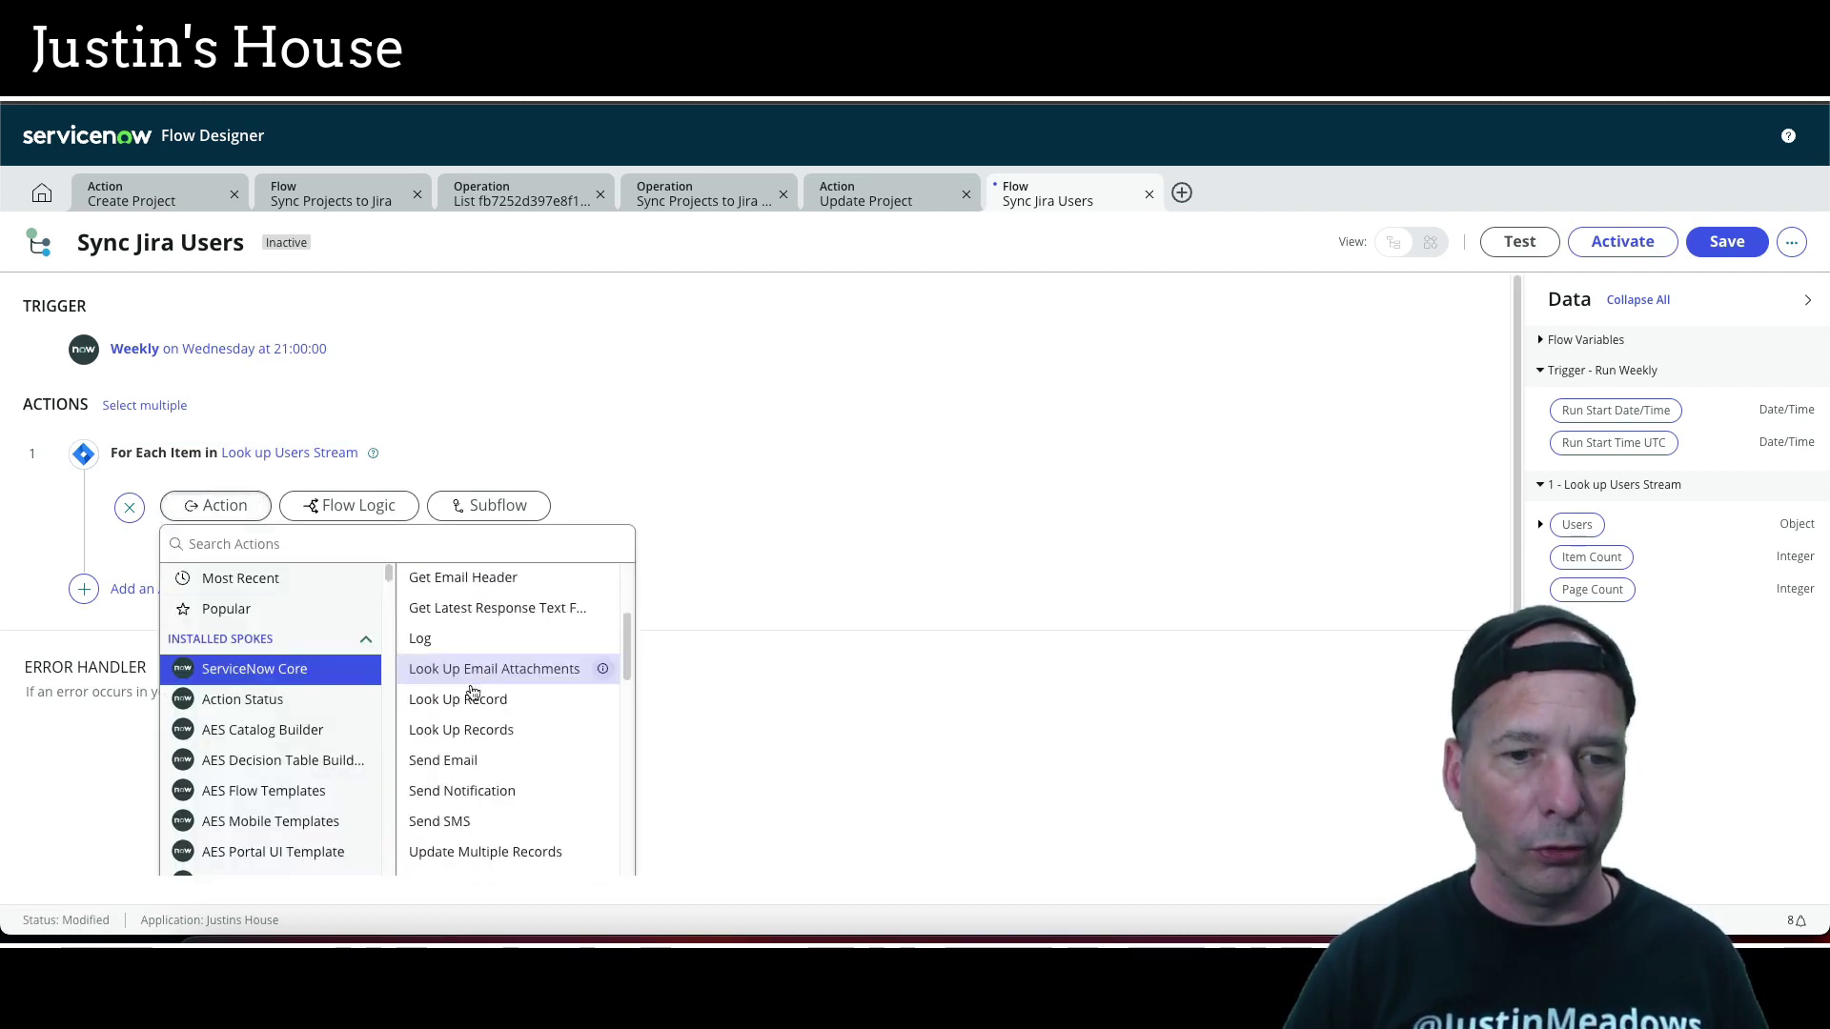
pyautogui.click(469, 679)
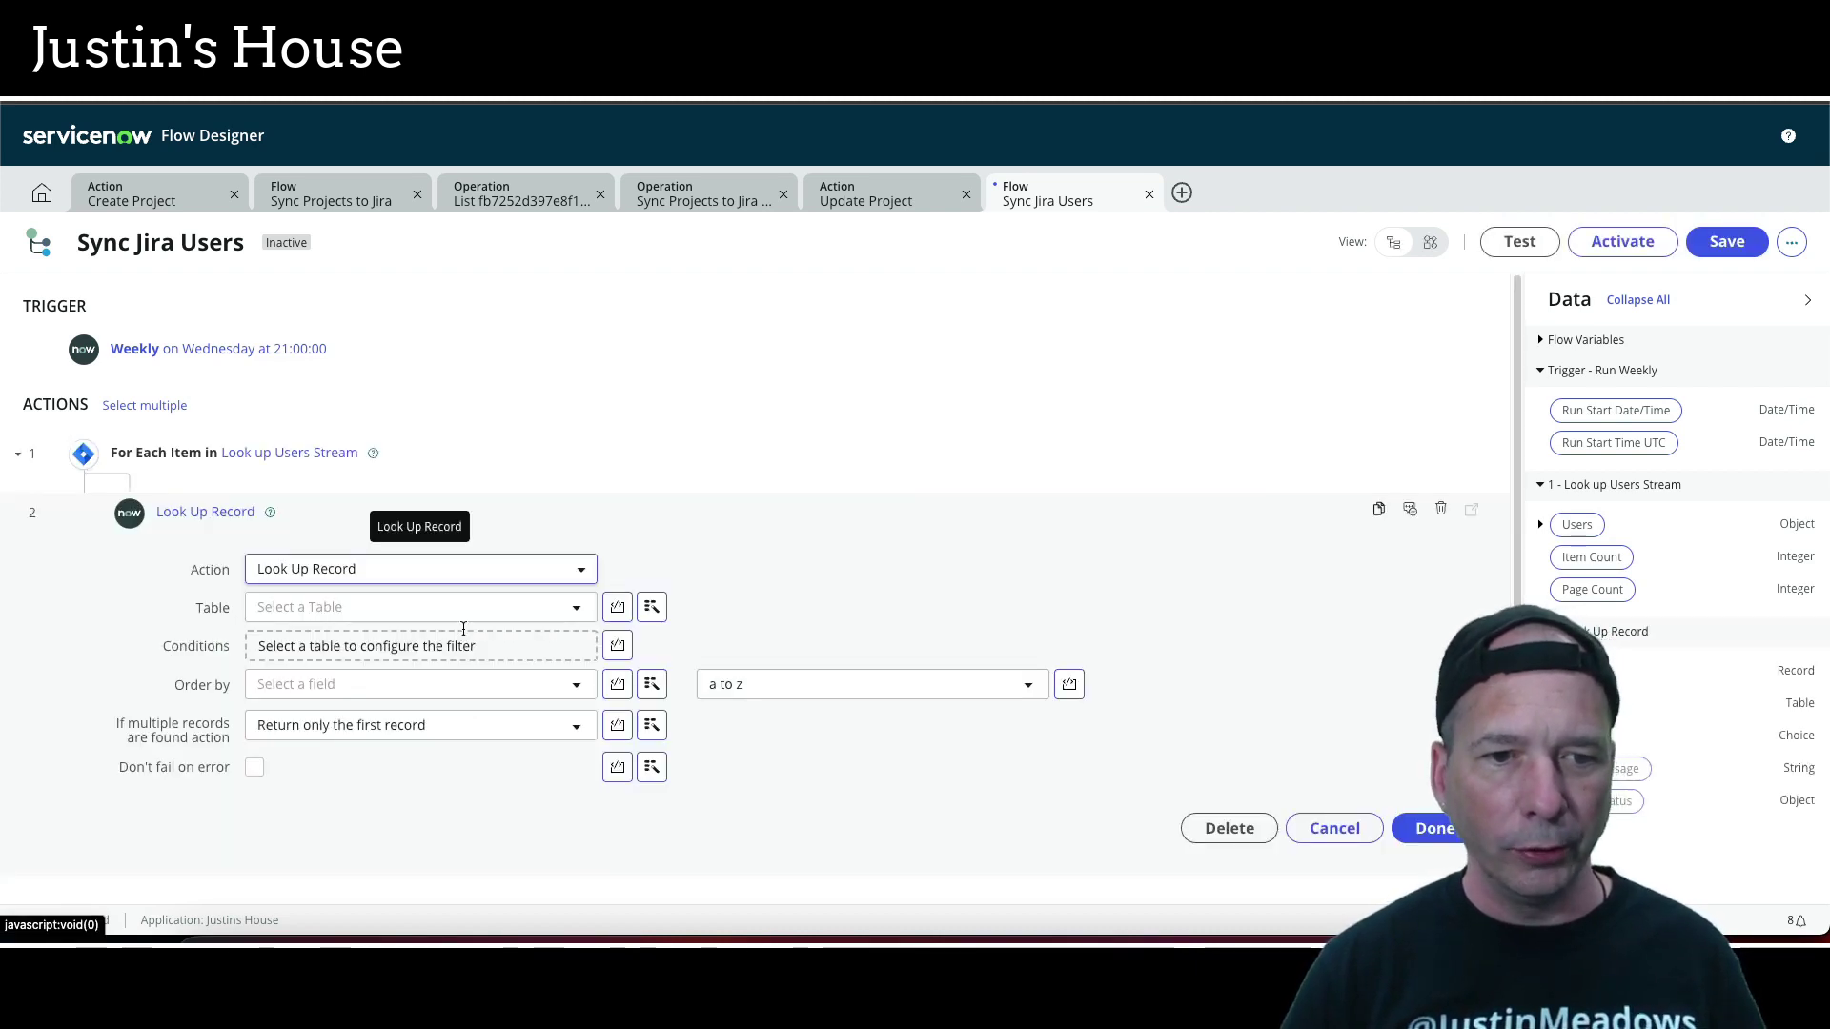
pyautogui.click(466, 614)
pyautogui.write('sys_user')
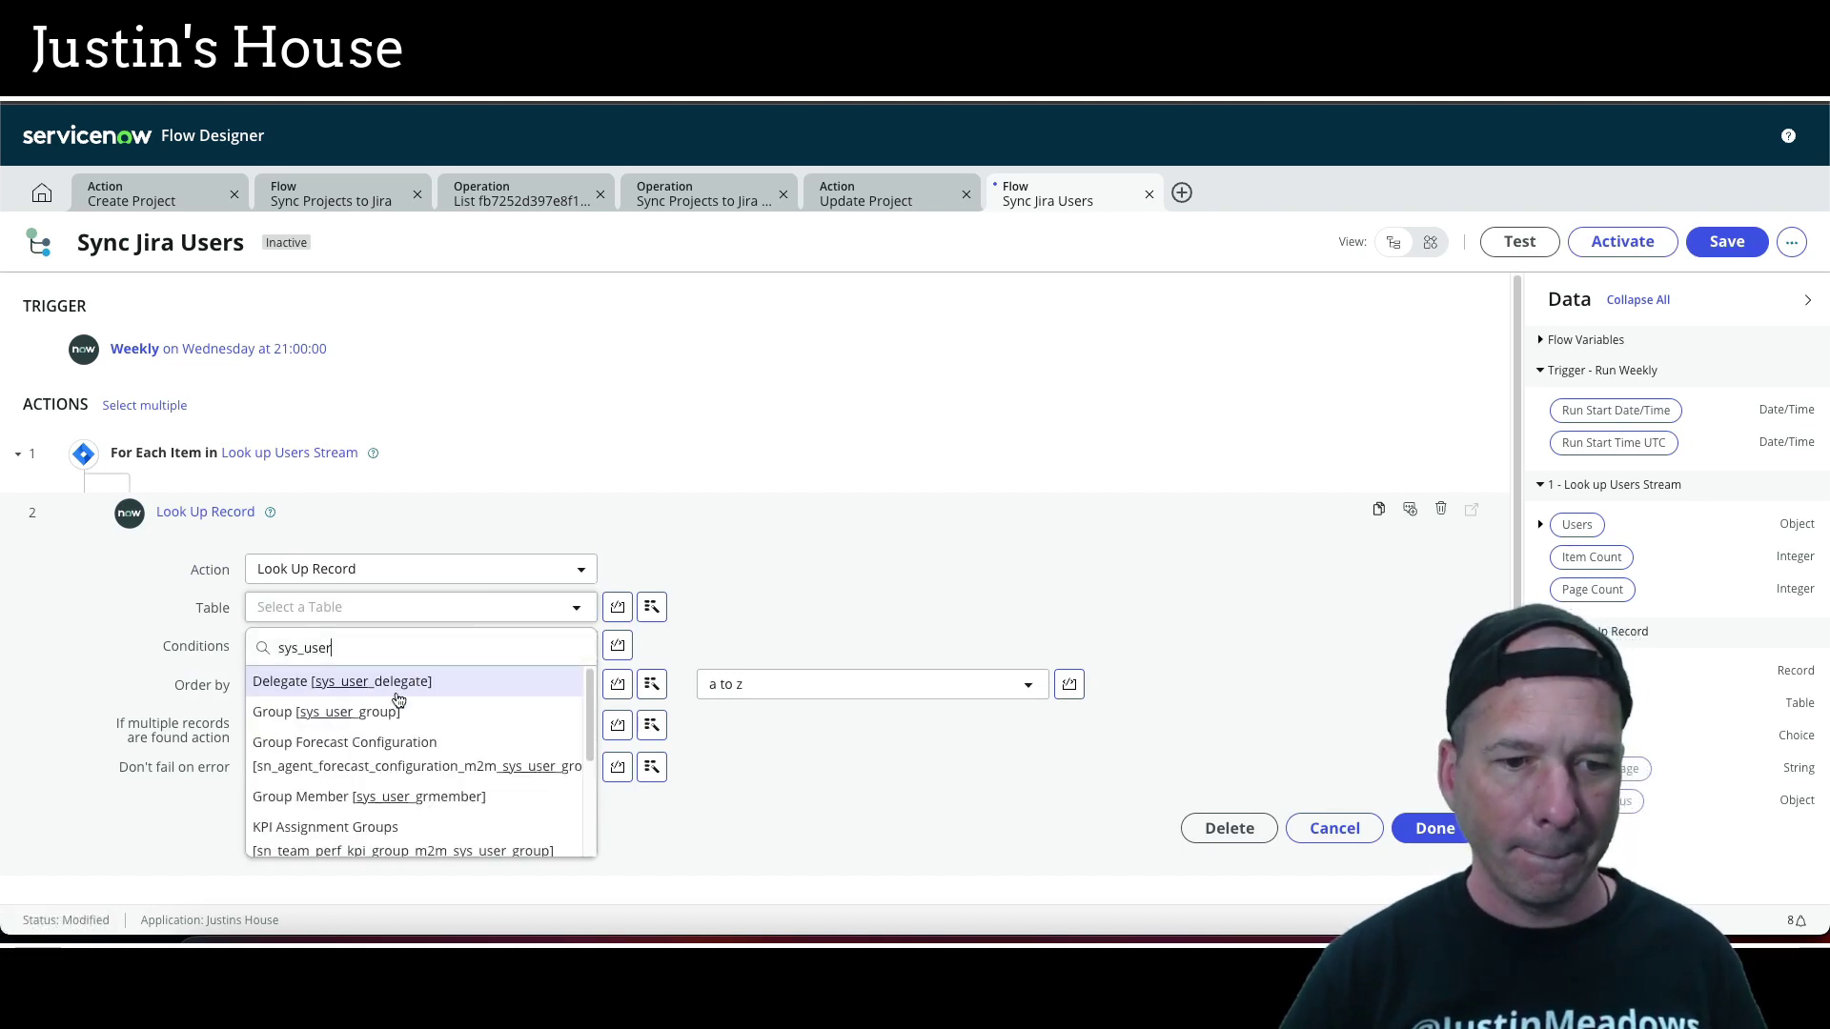
pyautogui.scroll(-5, 398, 699)
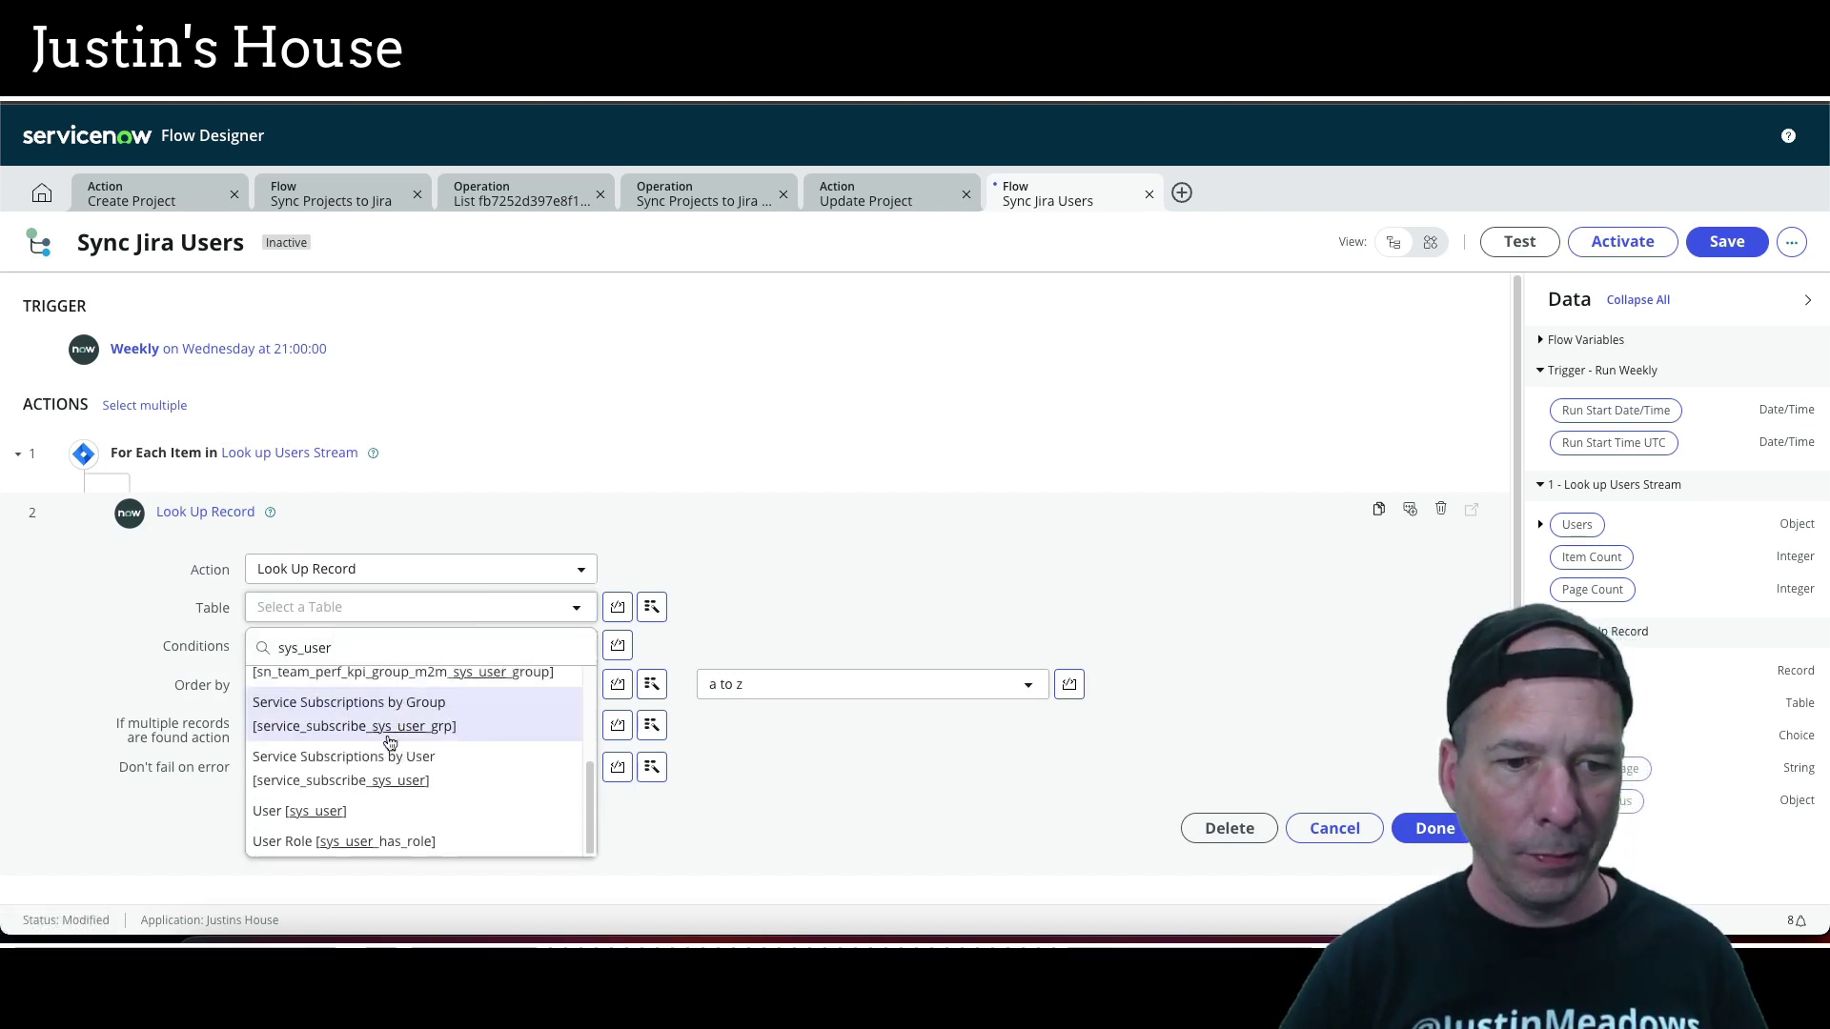
pyautogui.click(315, 806)
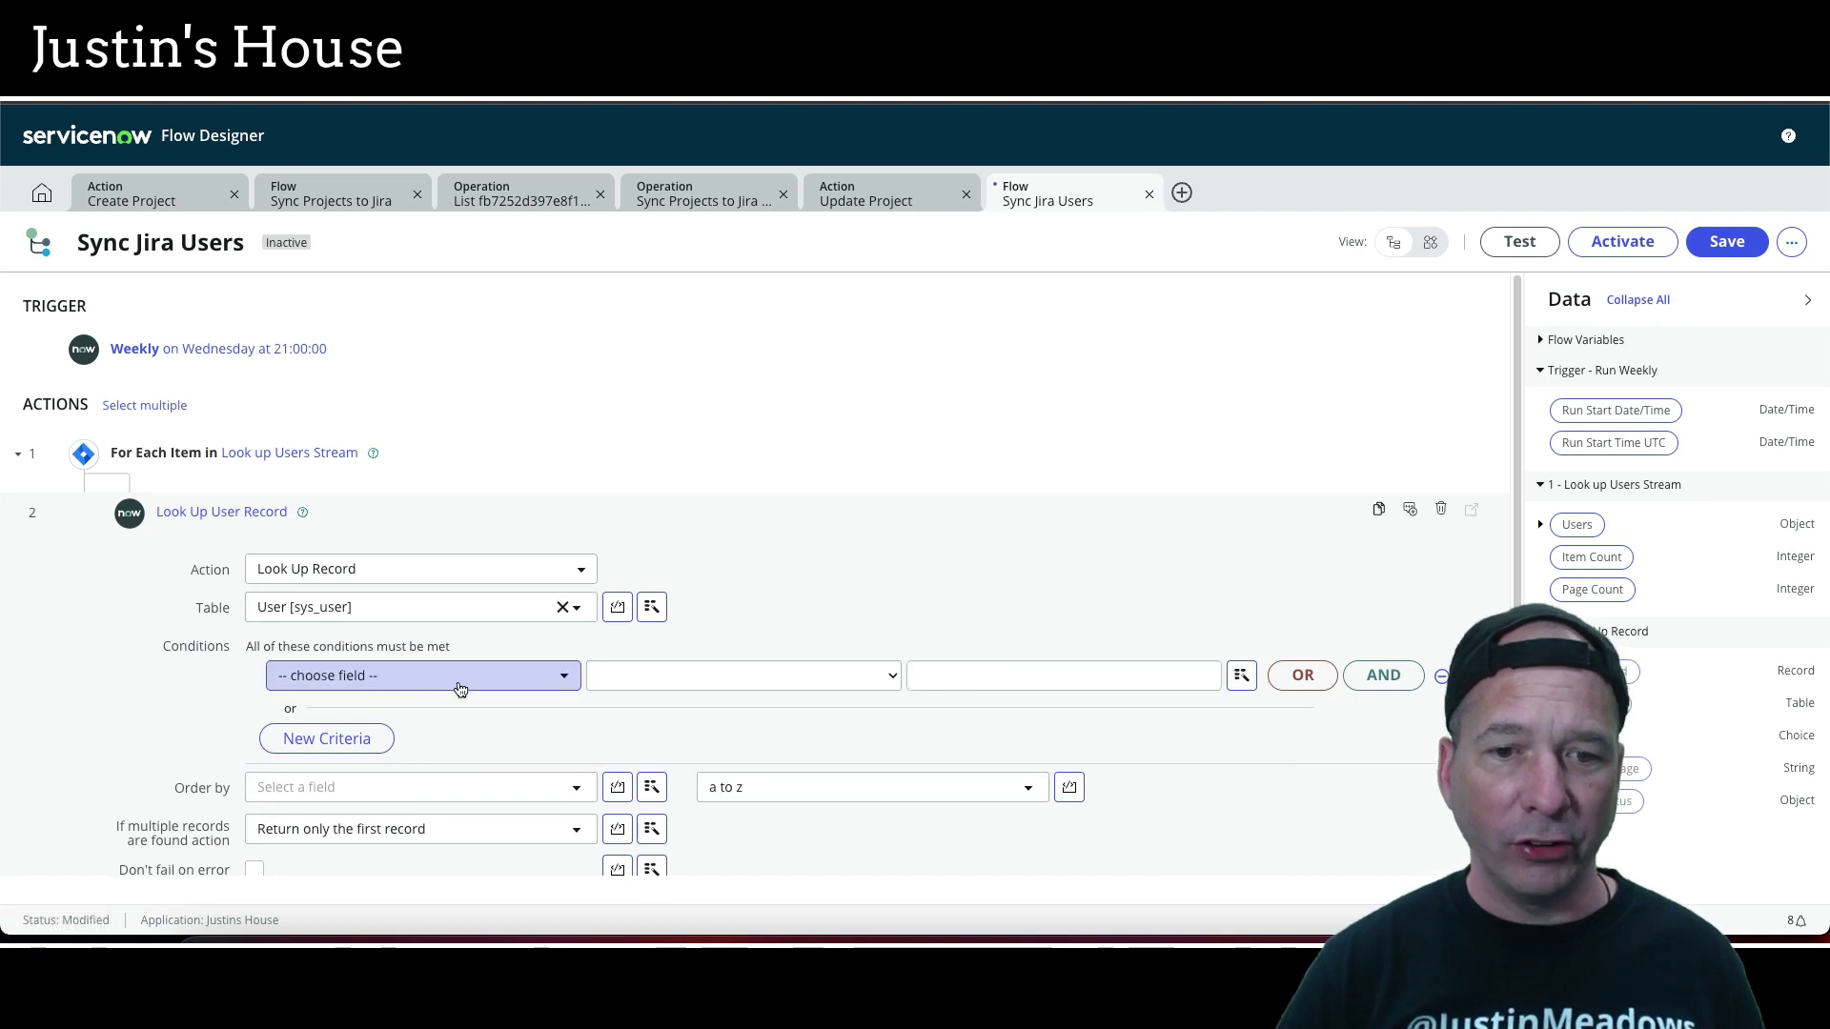
# Set the record lookup condition to Email is the Email Address of Users from the Look up Users Stream step
pyautogui.click(458, 679)
pyautogui.write('email')
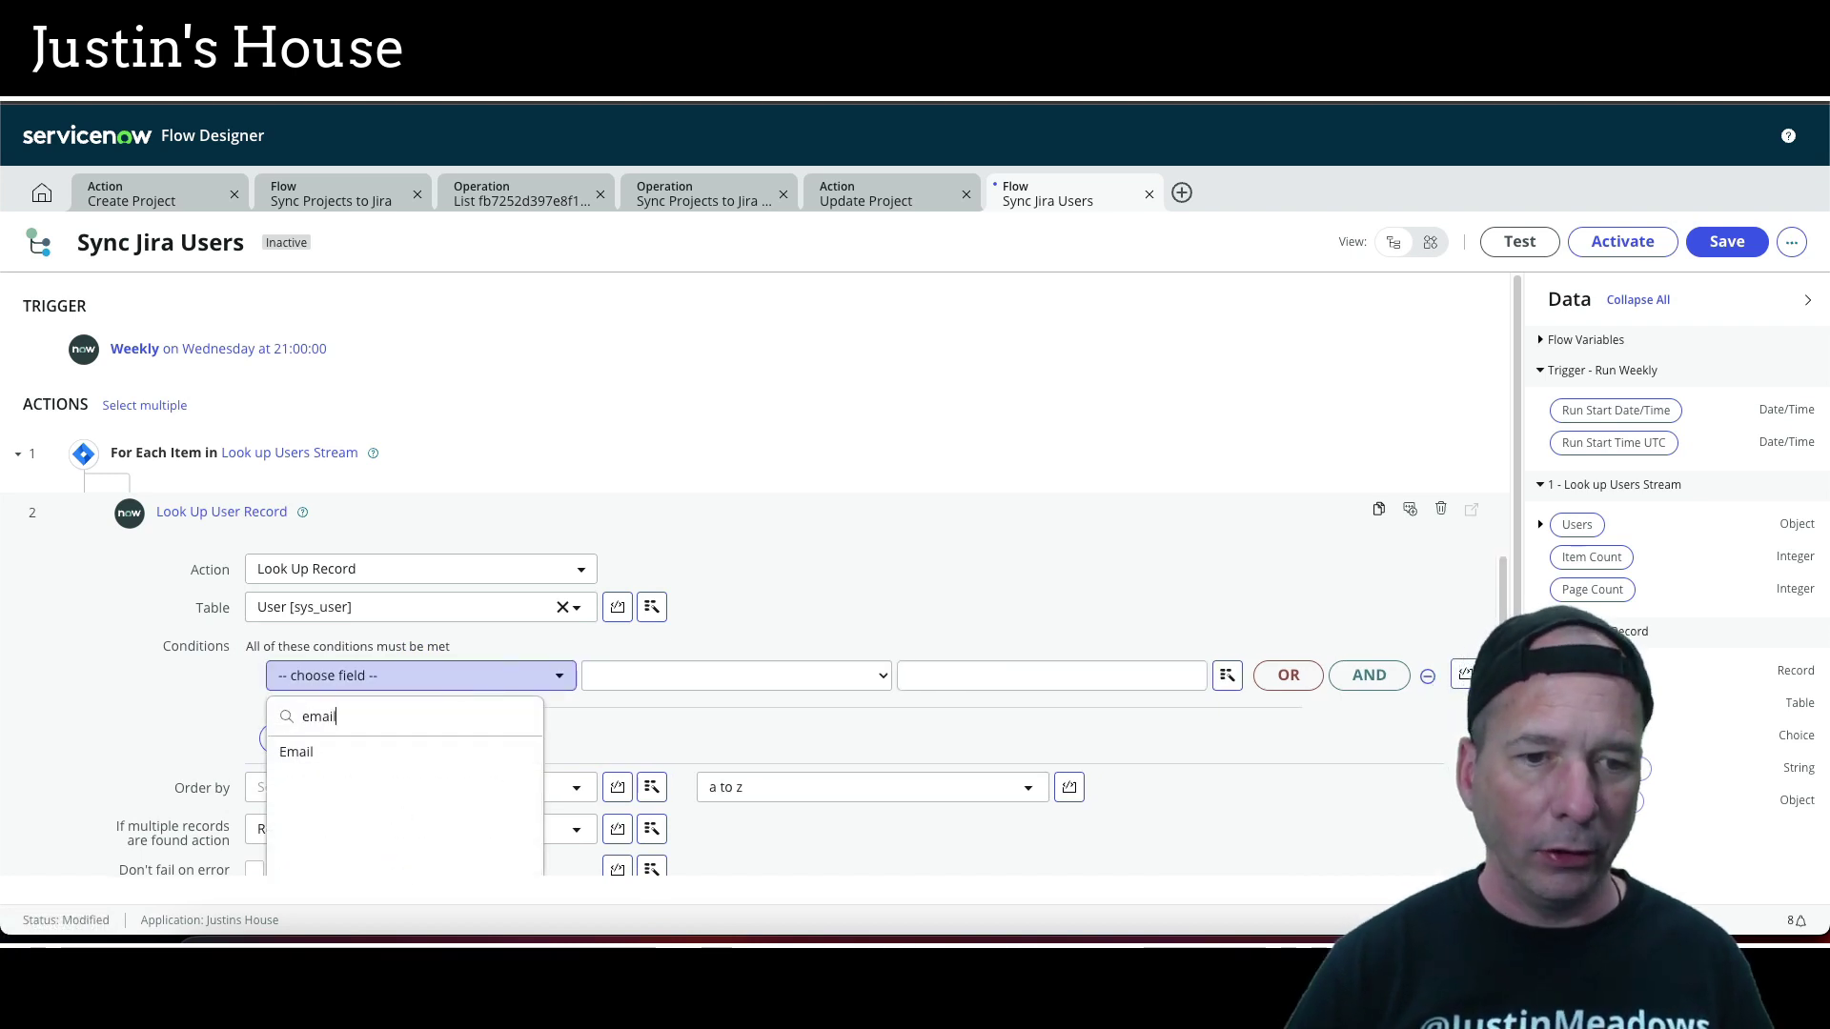
pyautogui.click(517, 751)
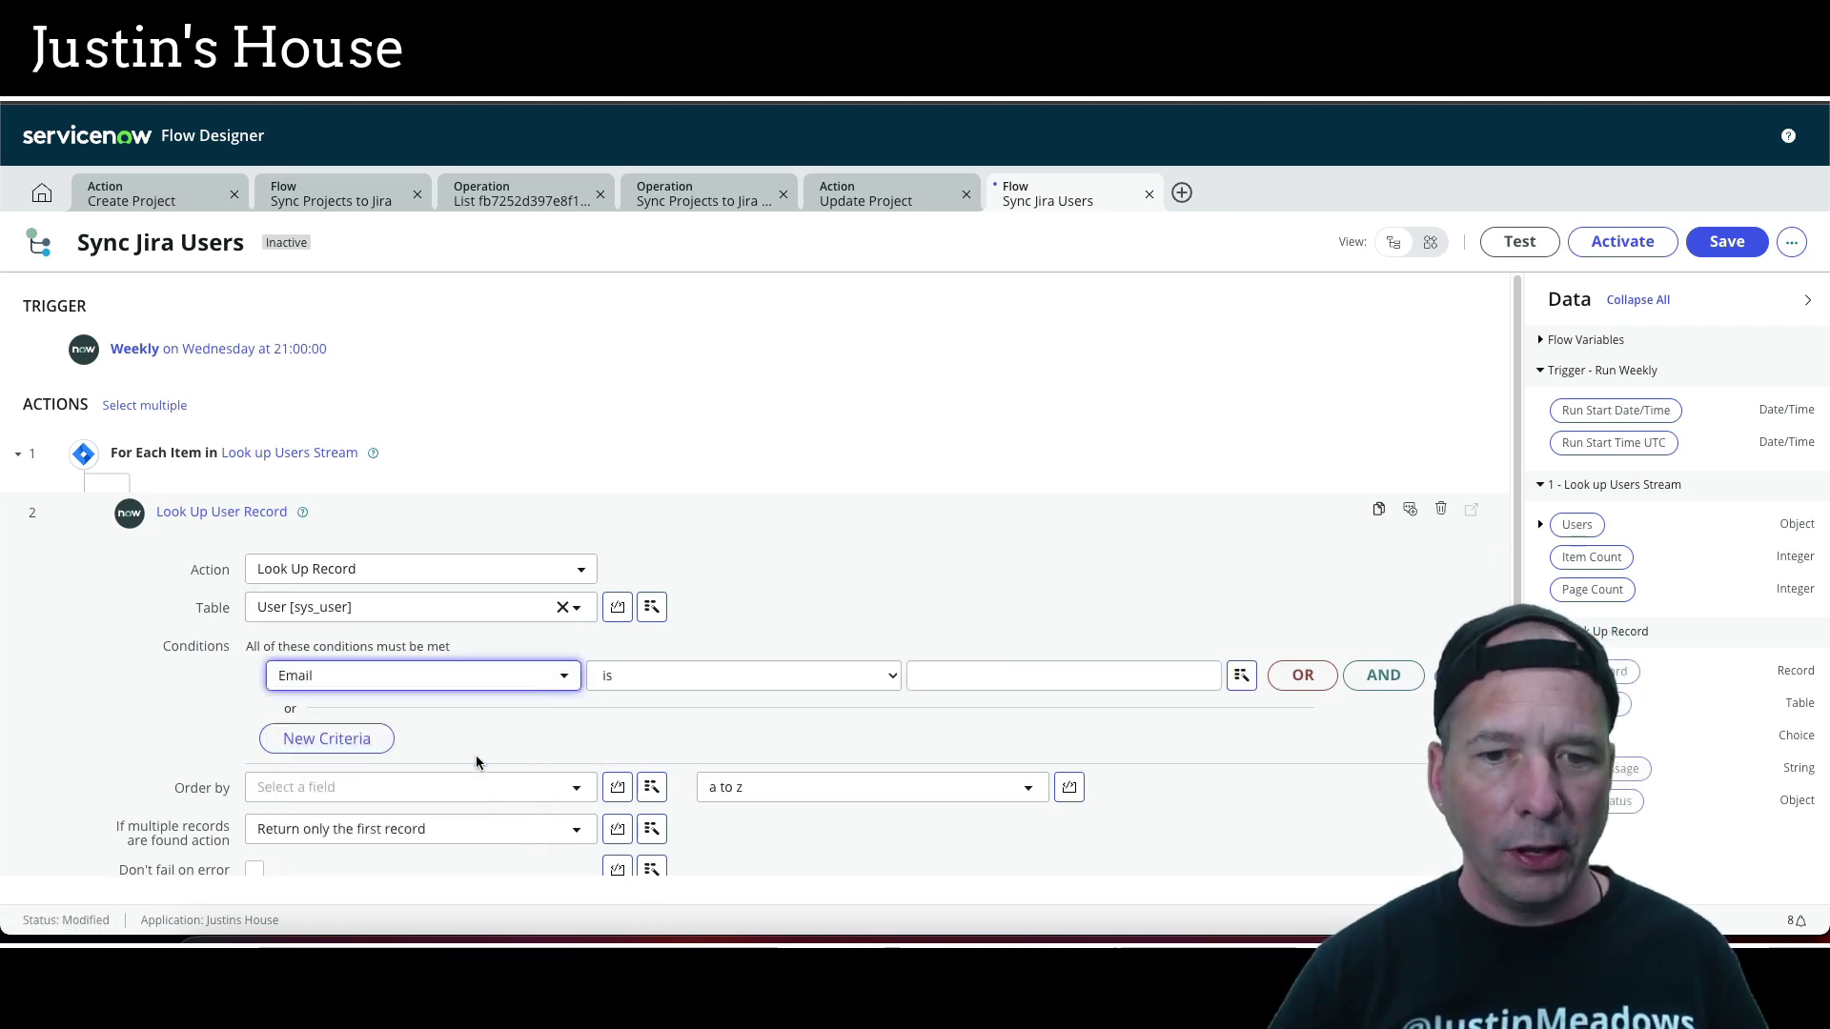
pyautogui.click(1241, 676)
pyautogui.click(1222, 475)
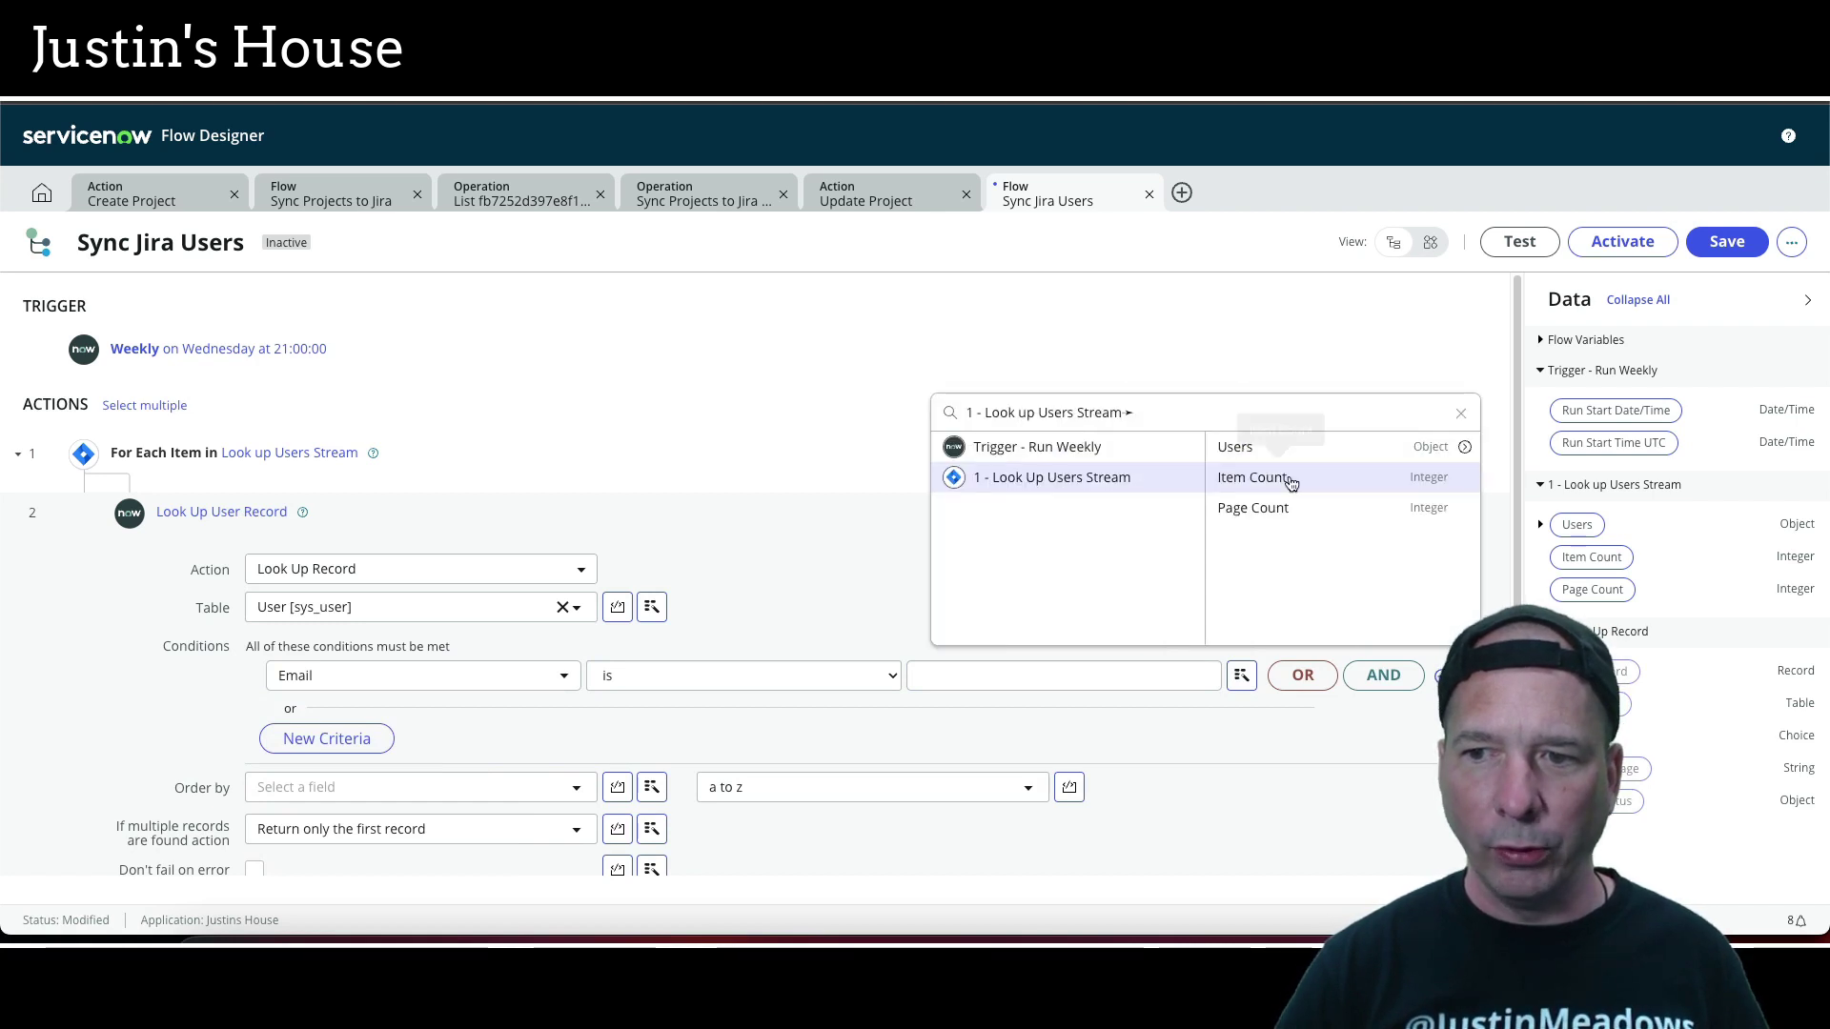
pyautogui.click(1469, 446)
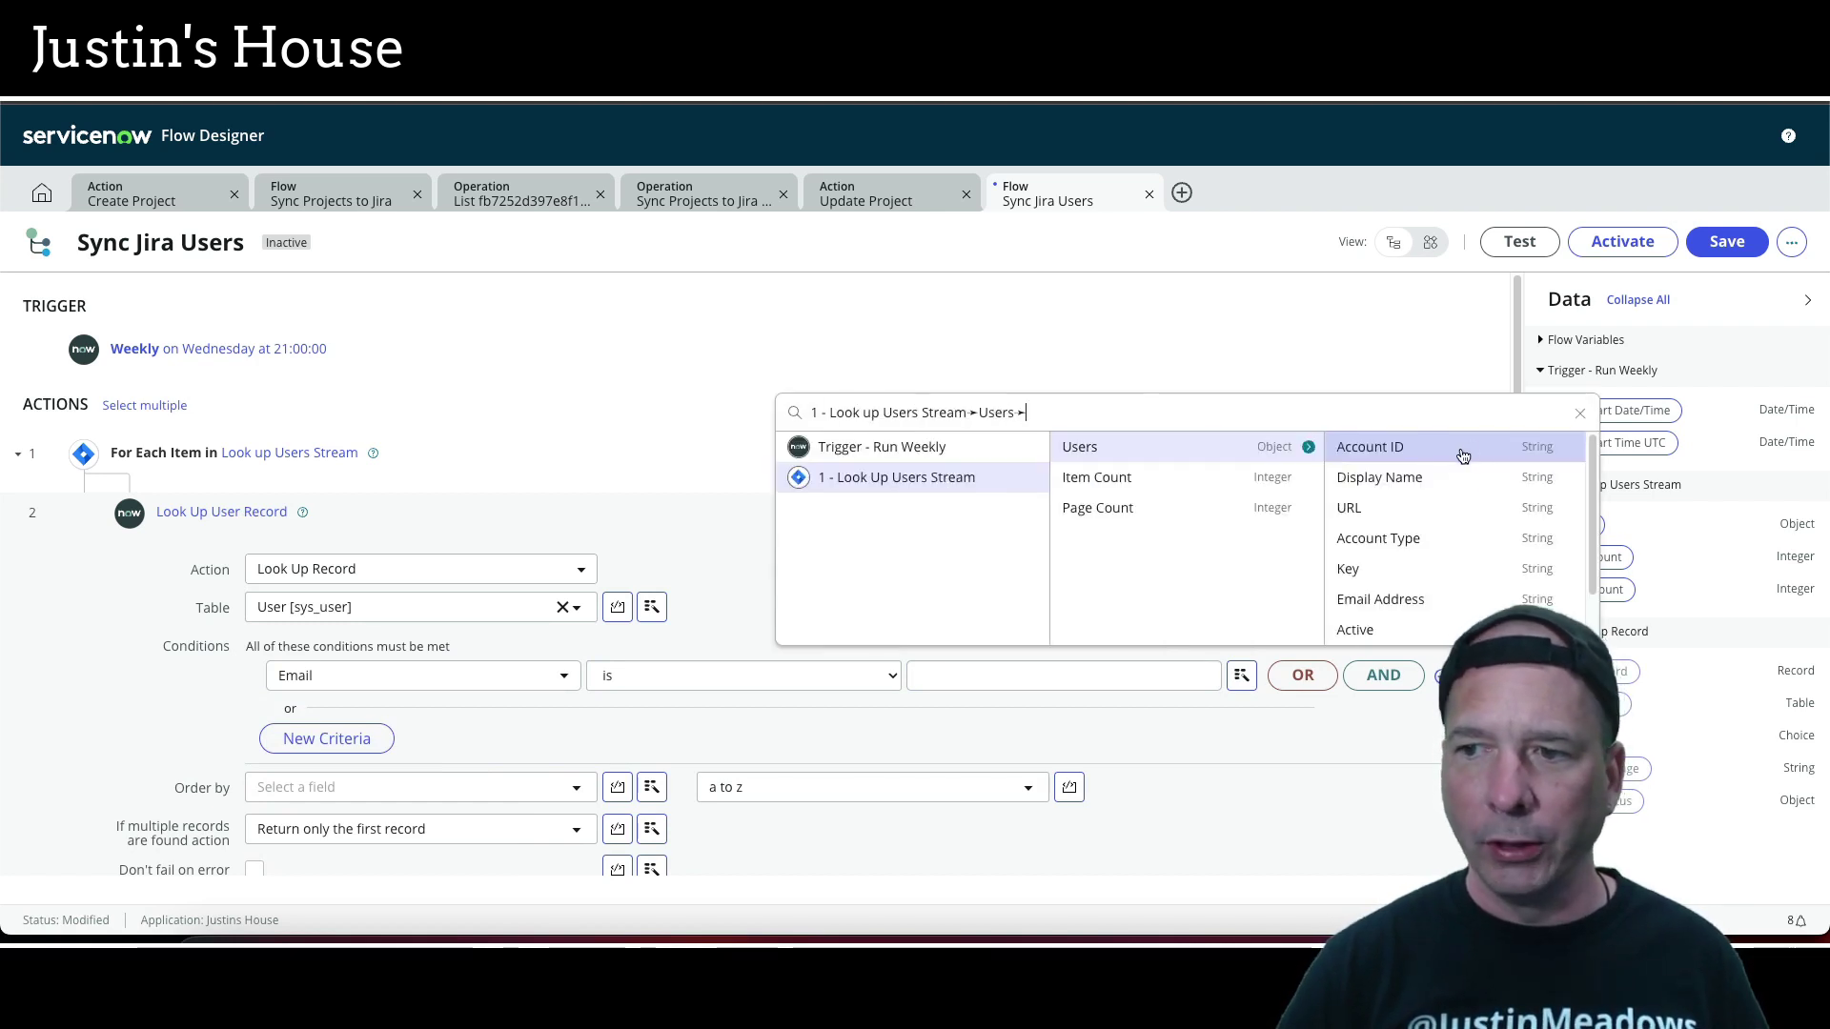
pyautogui.click(1386, 598)
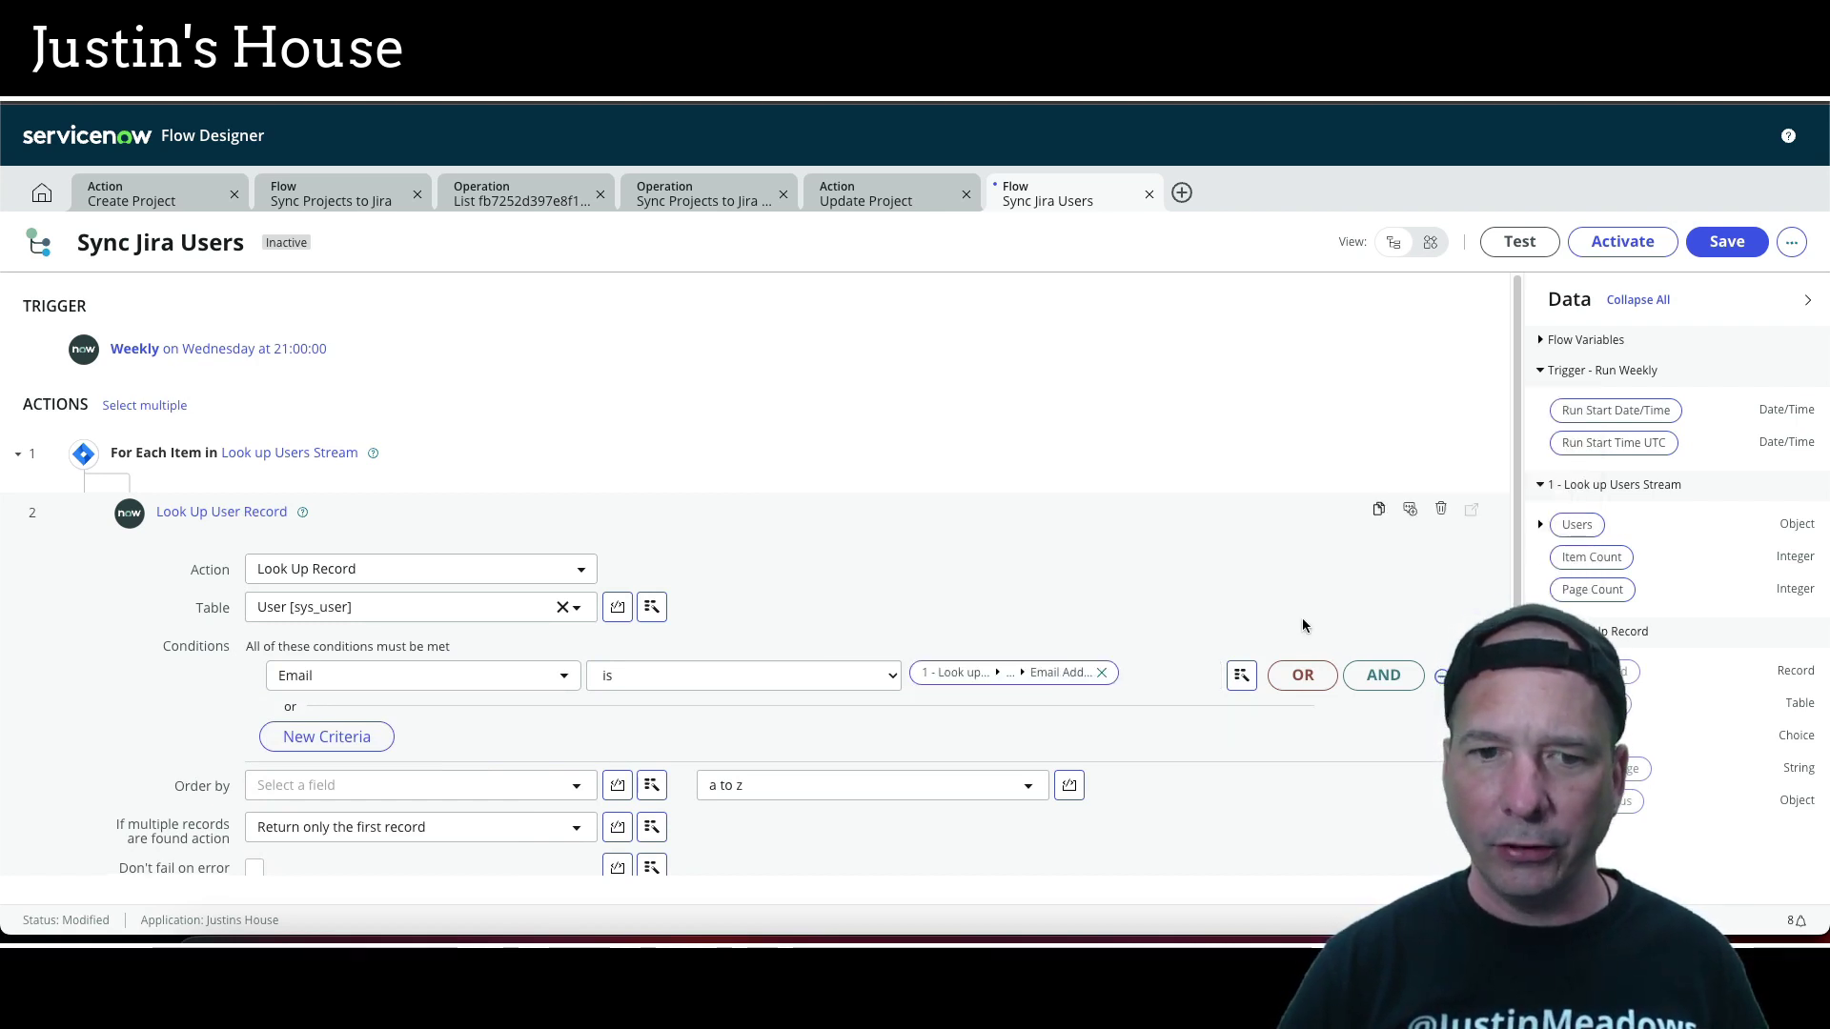
# Confirm the configuration of the Look Up User Record action
pyautogui.scroll(-2, 1302, 617)
pyautogui.click(1401, 748)
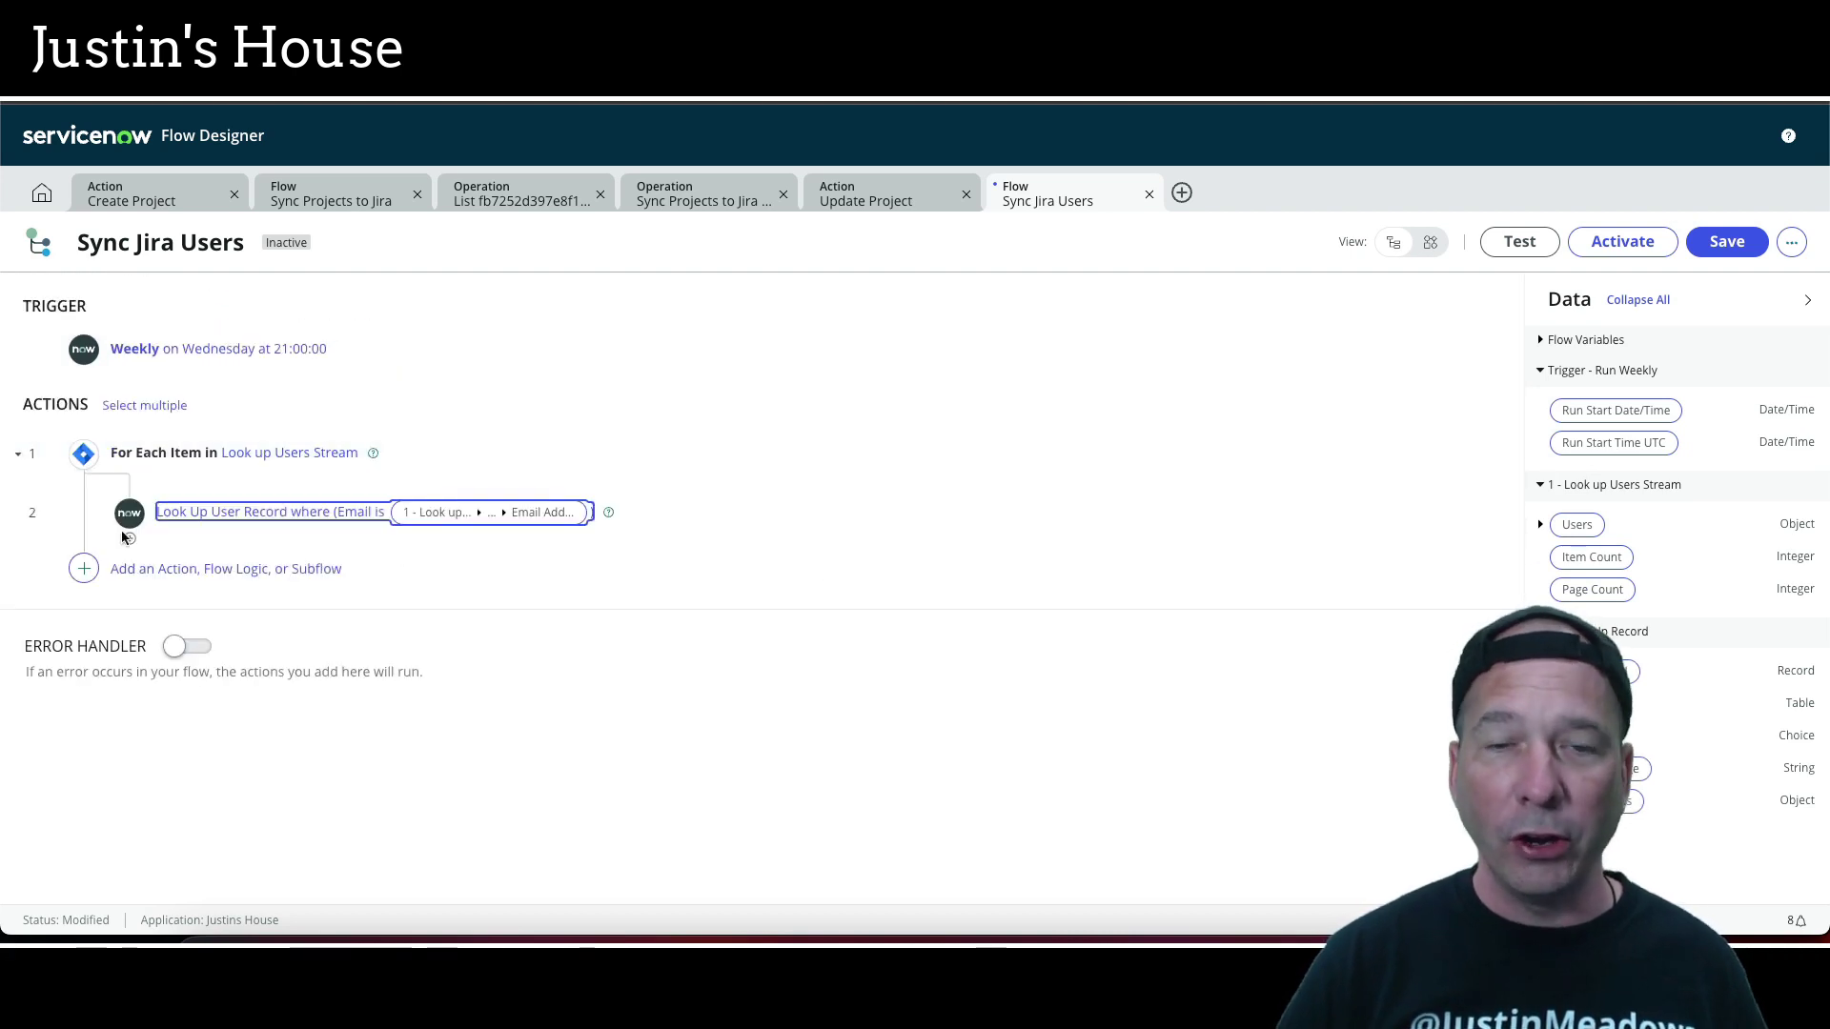
pyautogui.click(130, 544)
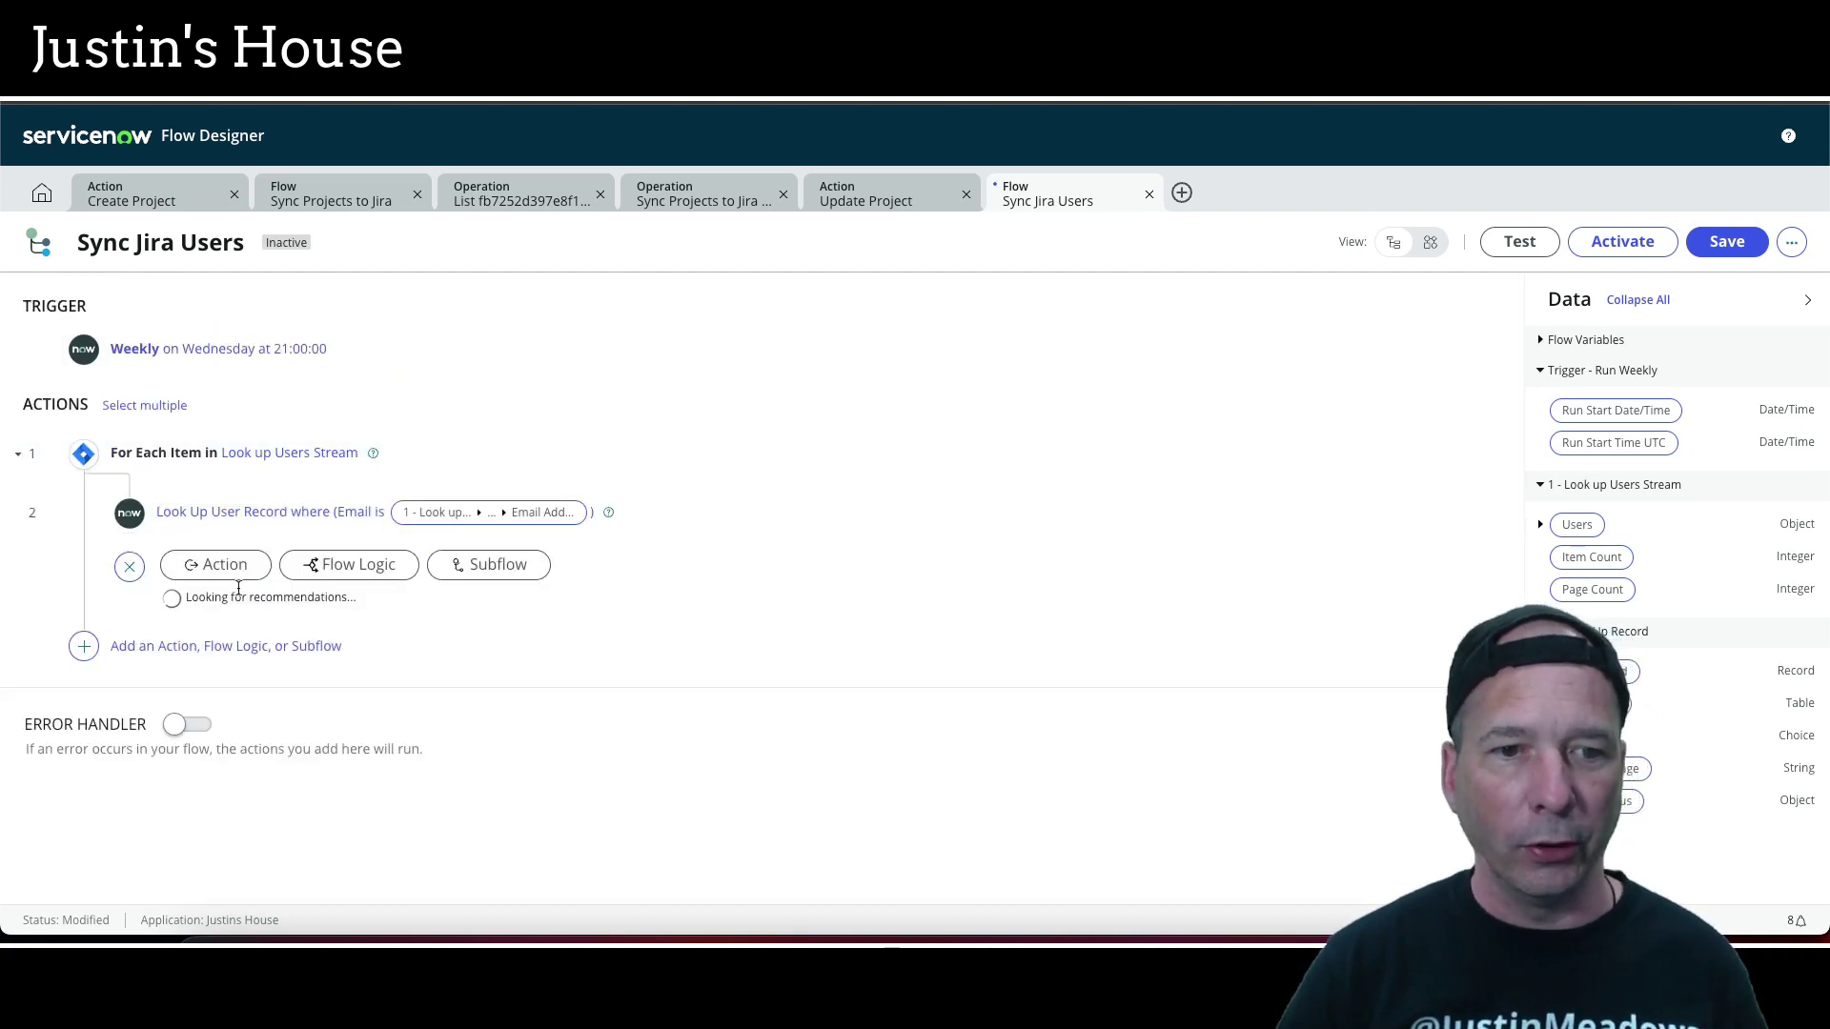
pyautogui.click(216, 562)
pyautogui.click(458, 749)
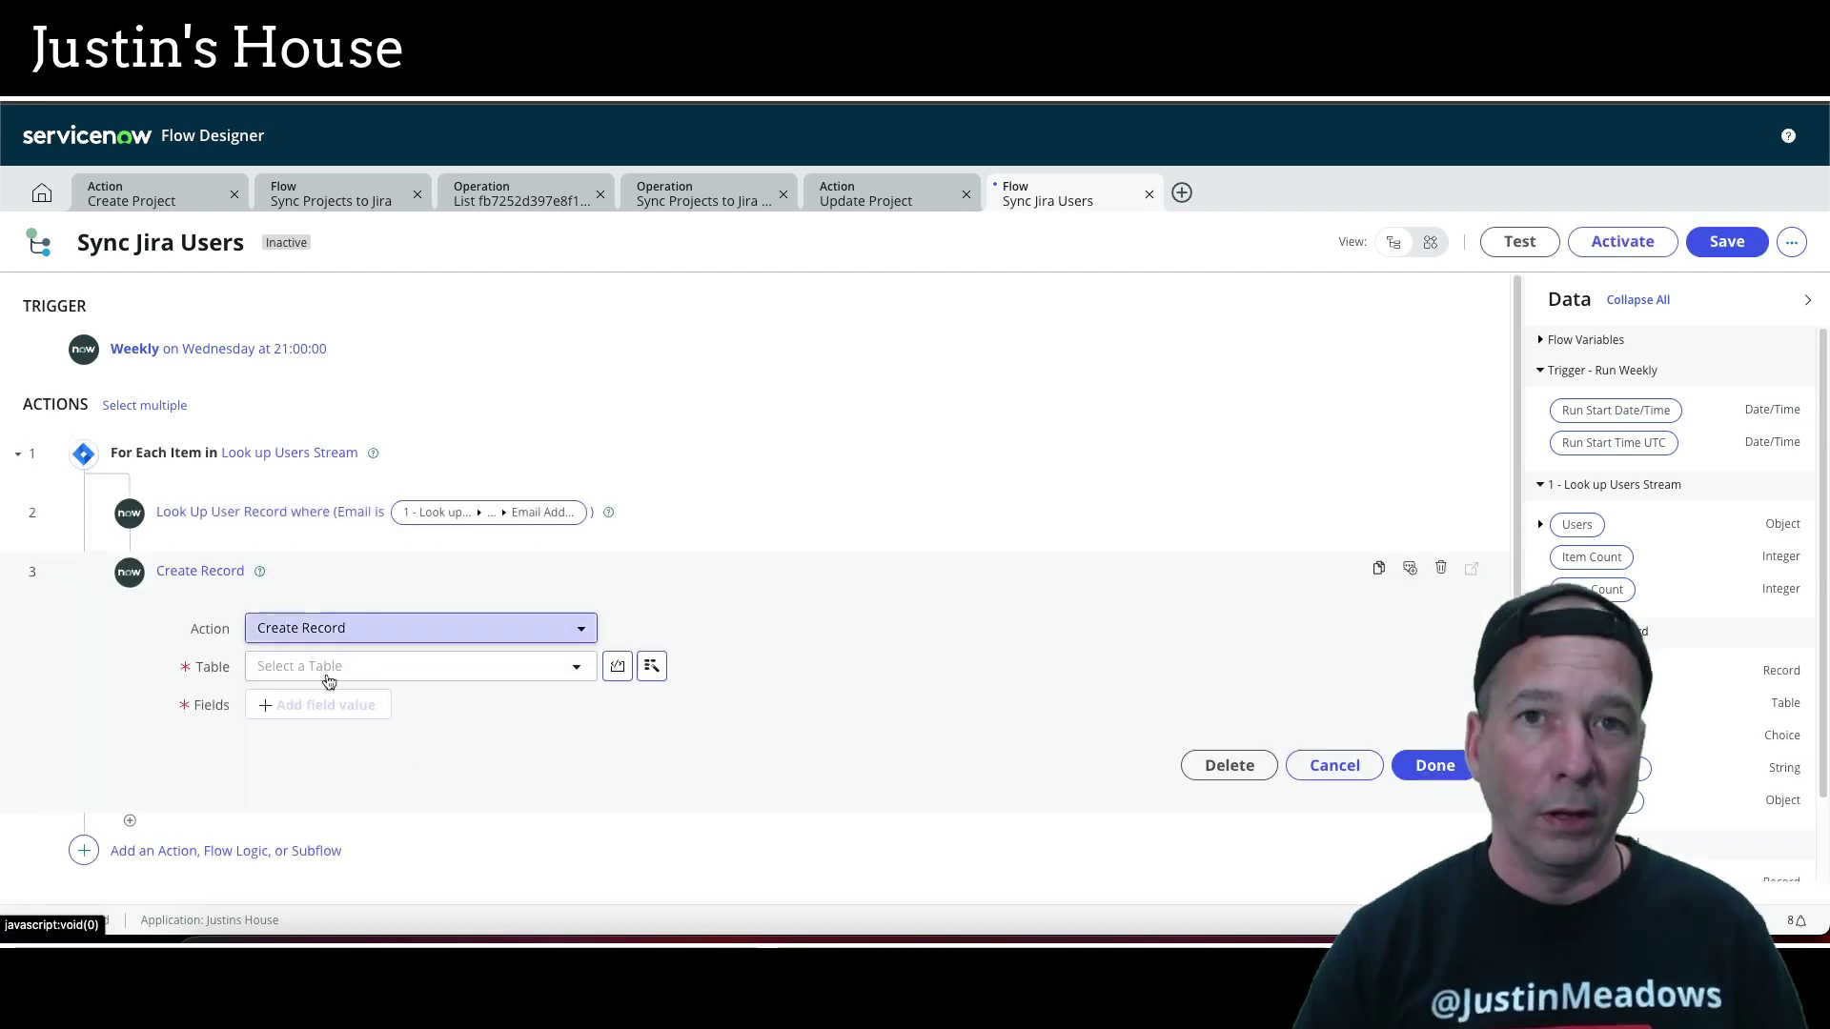
pyautogui.click(449, 666)
pyautogui.write('jira u')
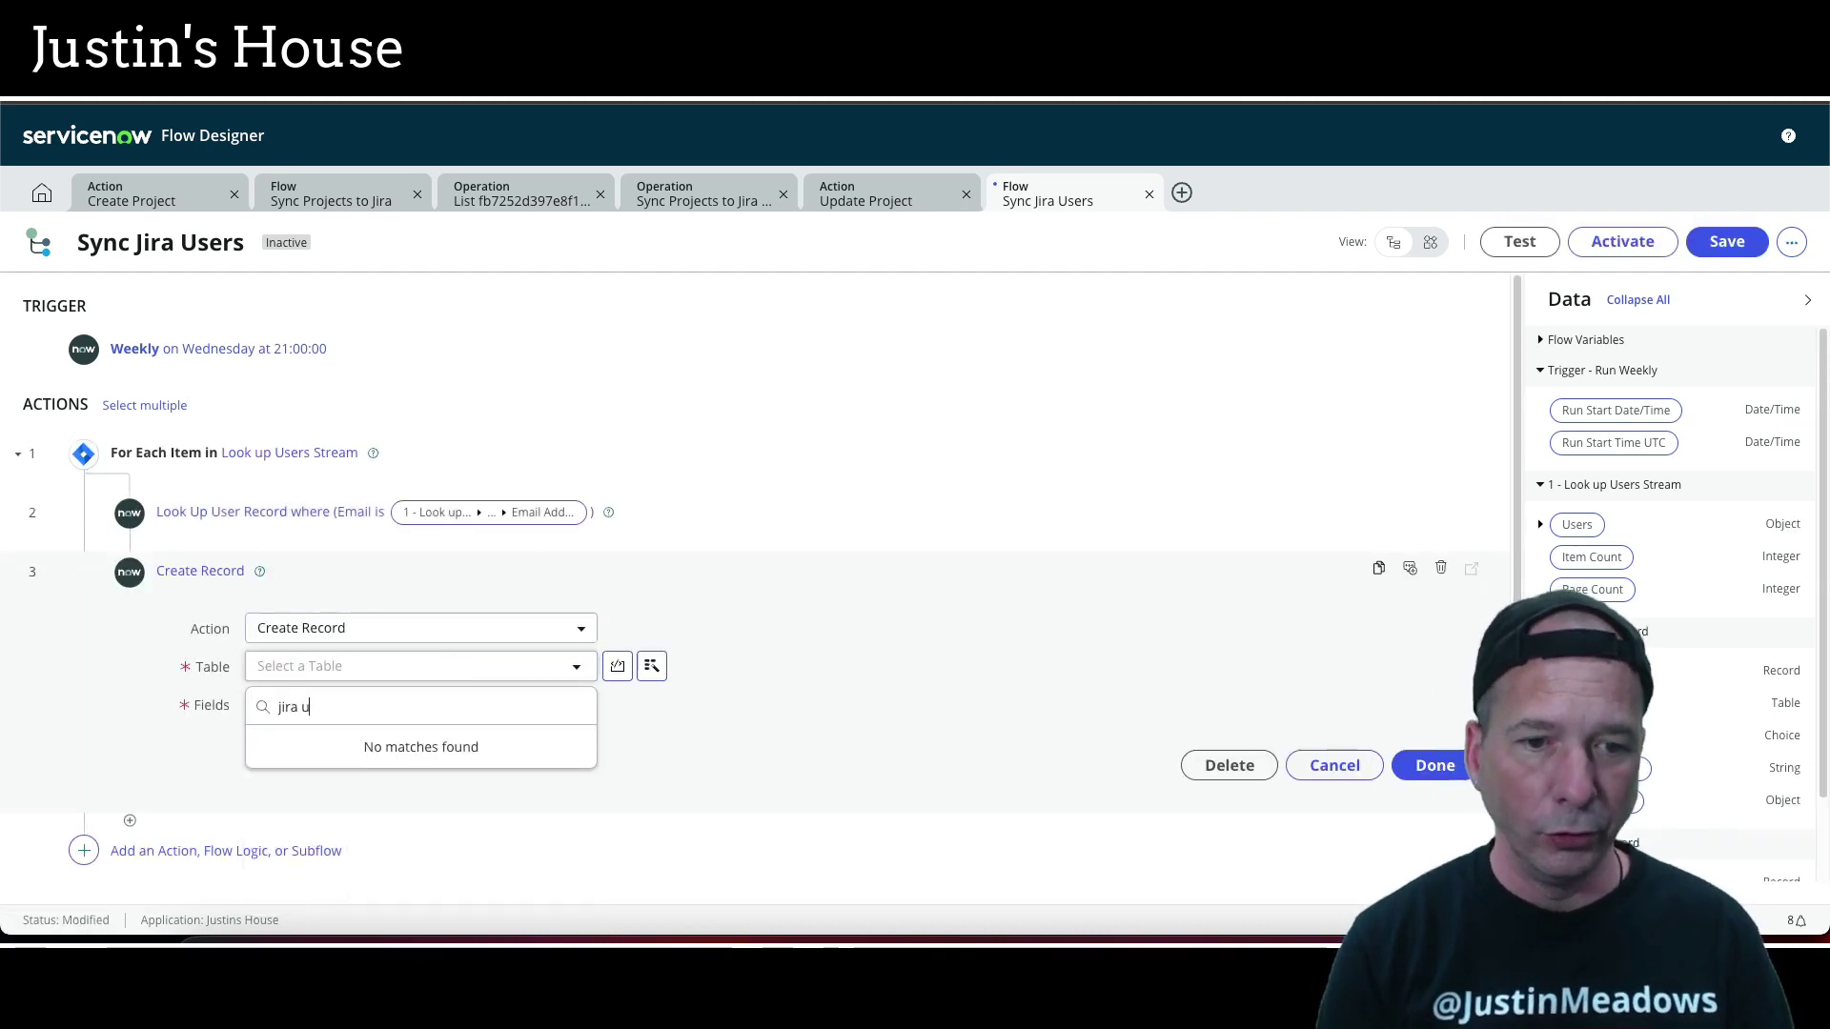
pyautogui.write('s')
pyautogui.press('BackSpace')
pyautogui.press('BackSpace')
pyautogui.press('BackSpace')
pyautogui.press('BackSpace')
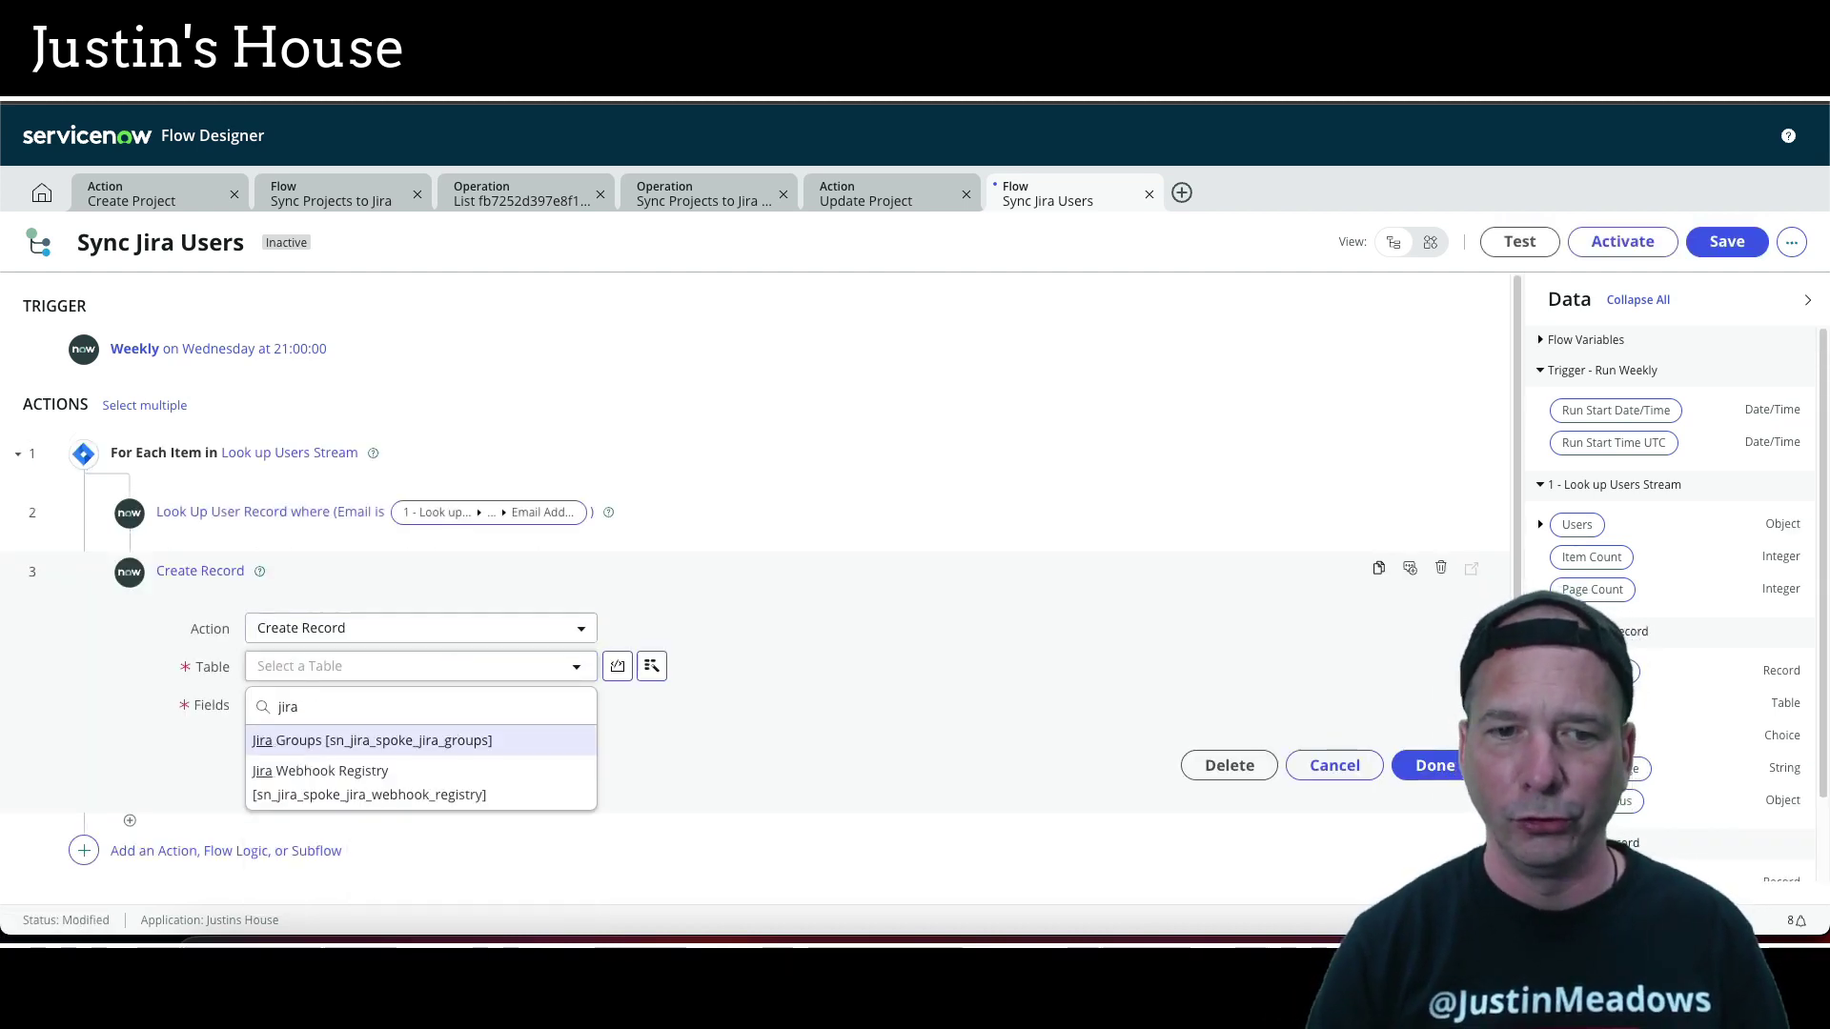
pyautogui.press('BackSpace')
pyautogui.press('BackSpace')
pyautogui.press('BackSpace')
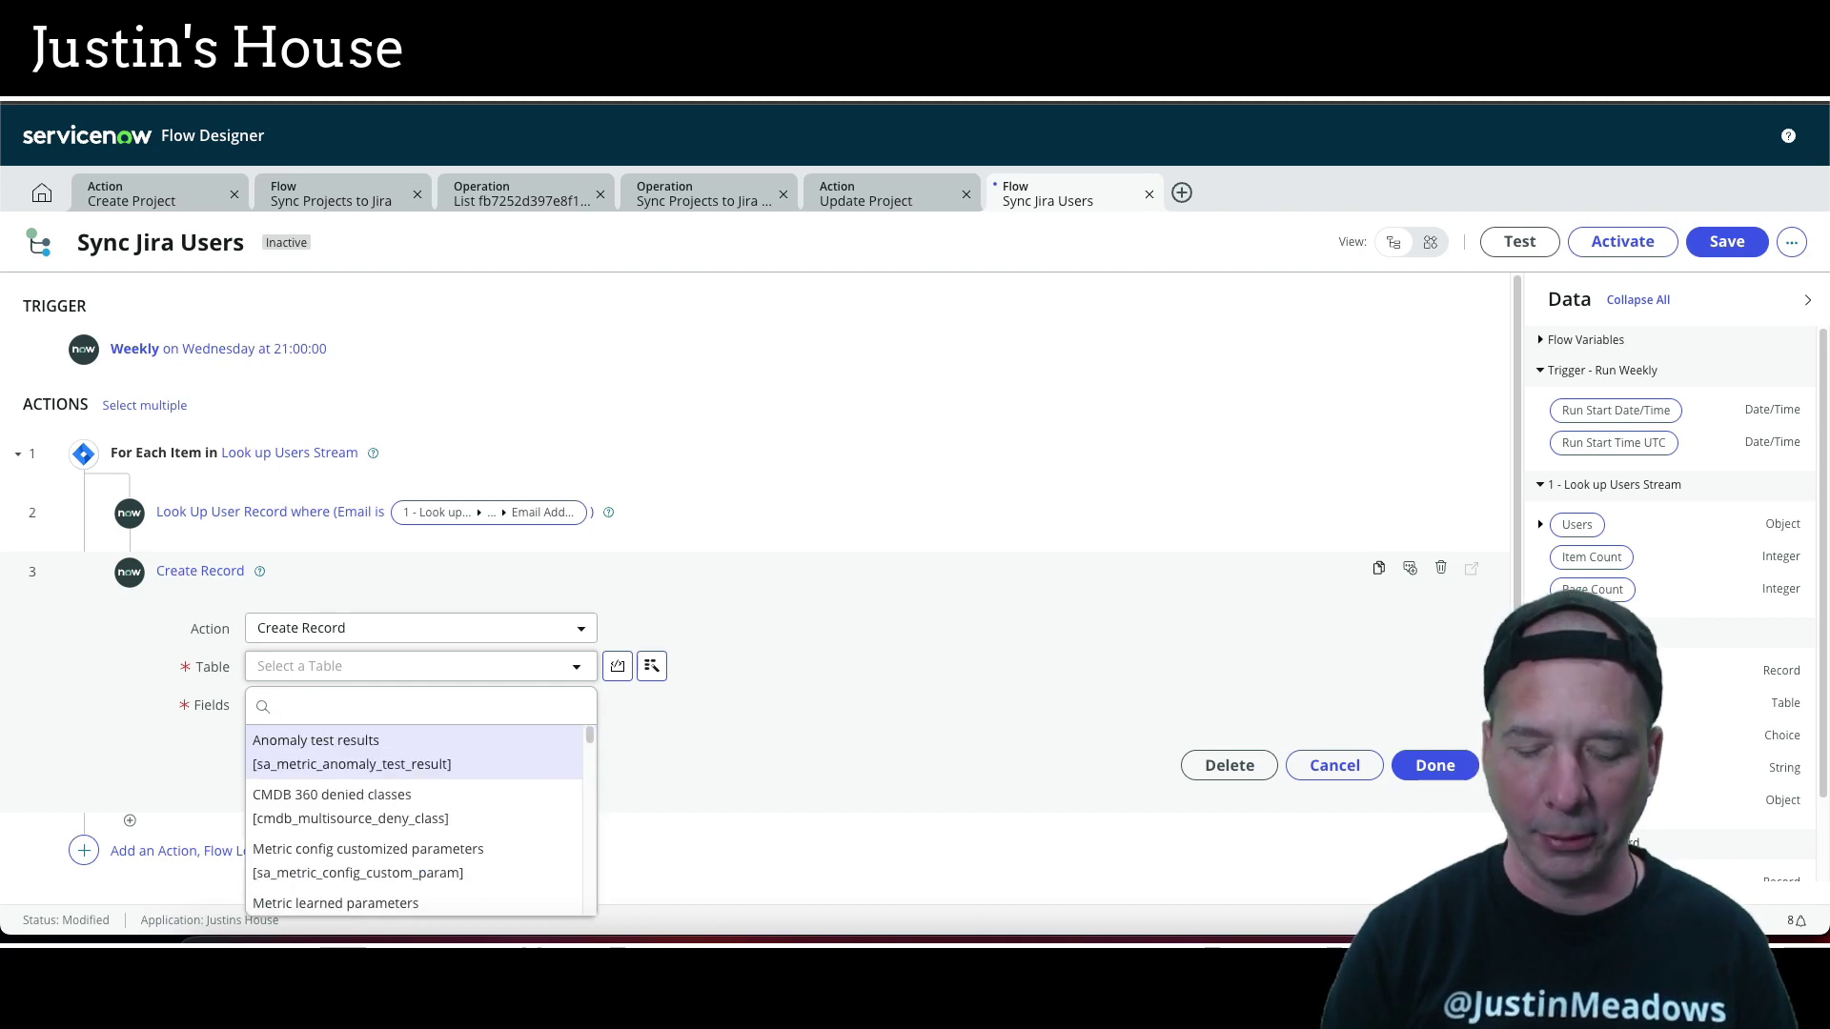
pyautogui.write('x_417399_justins_h_jira_users')
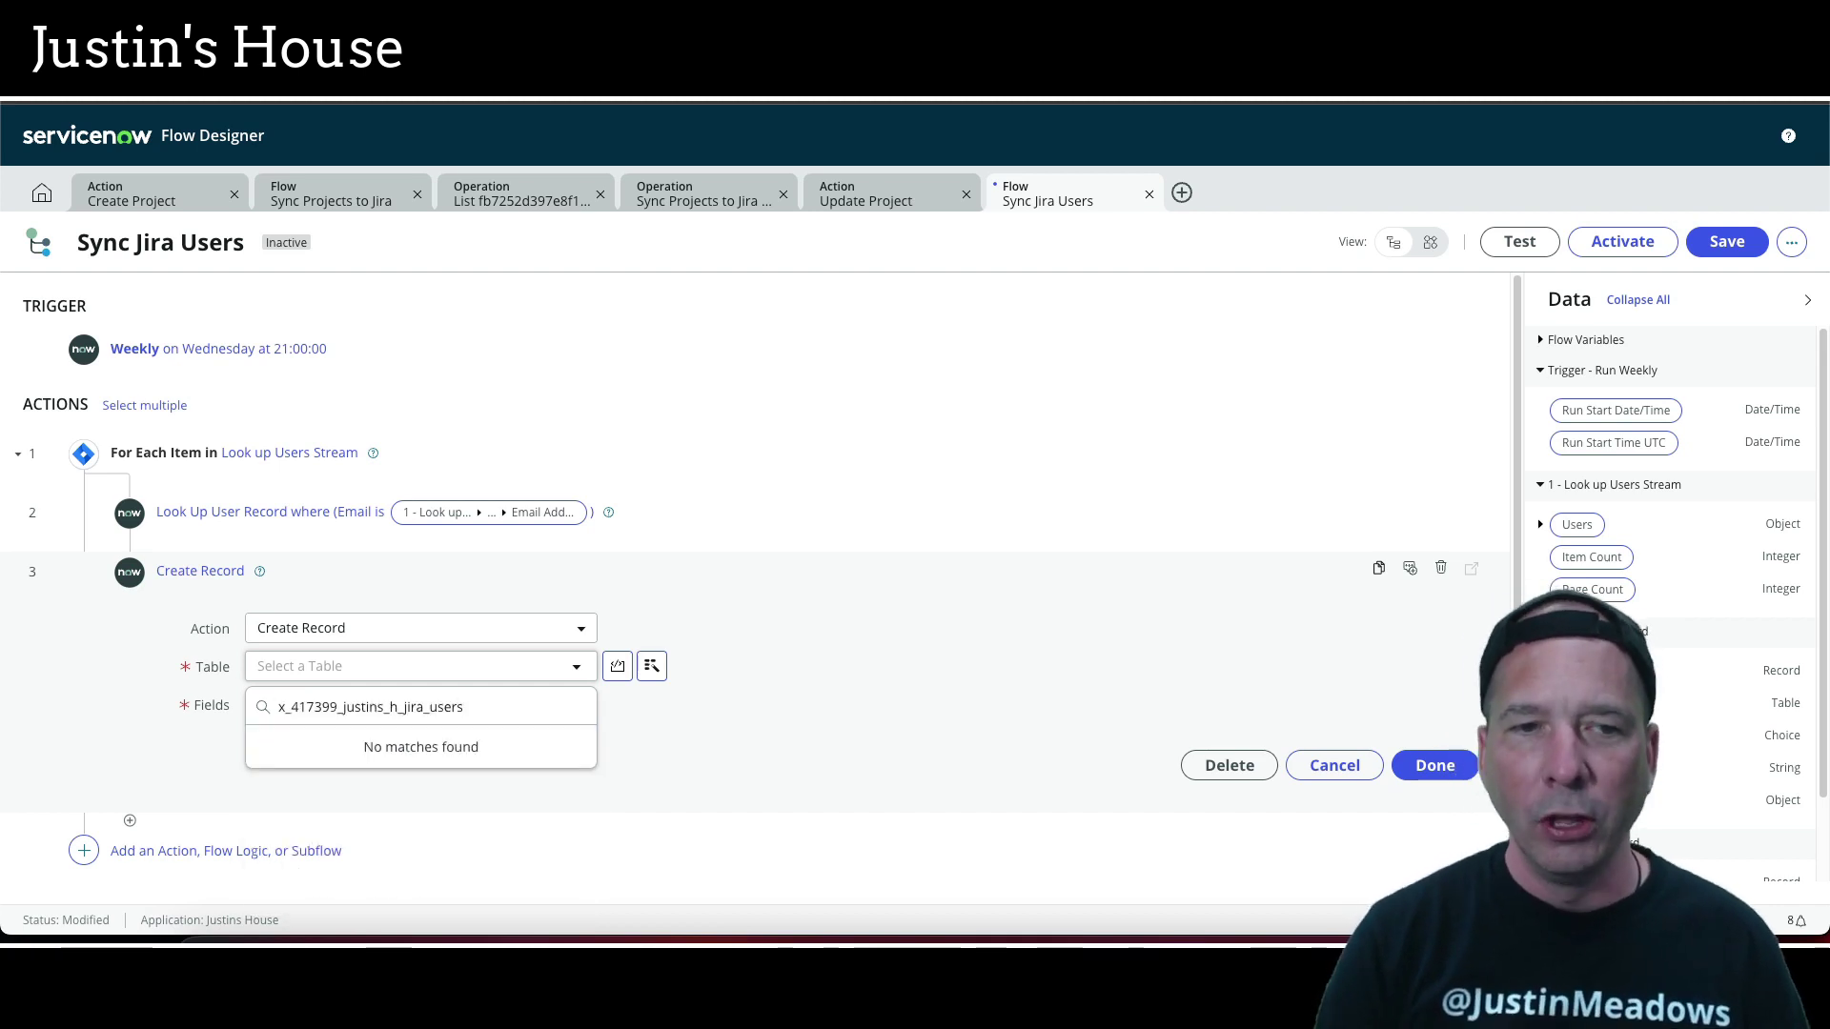
pyautogui.click(819, 610)
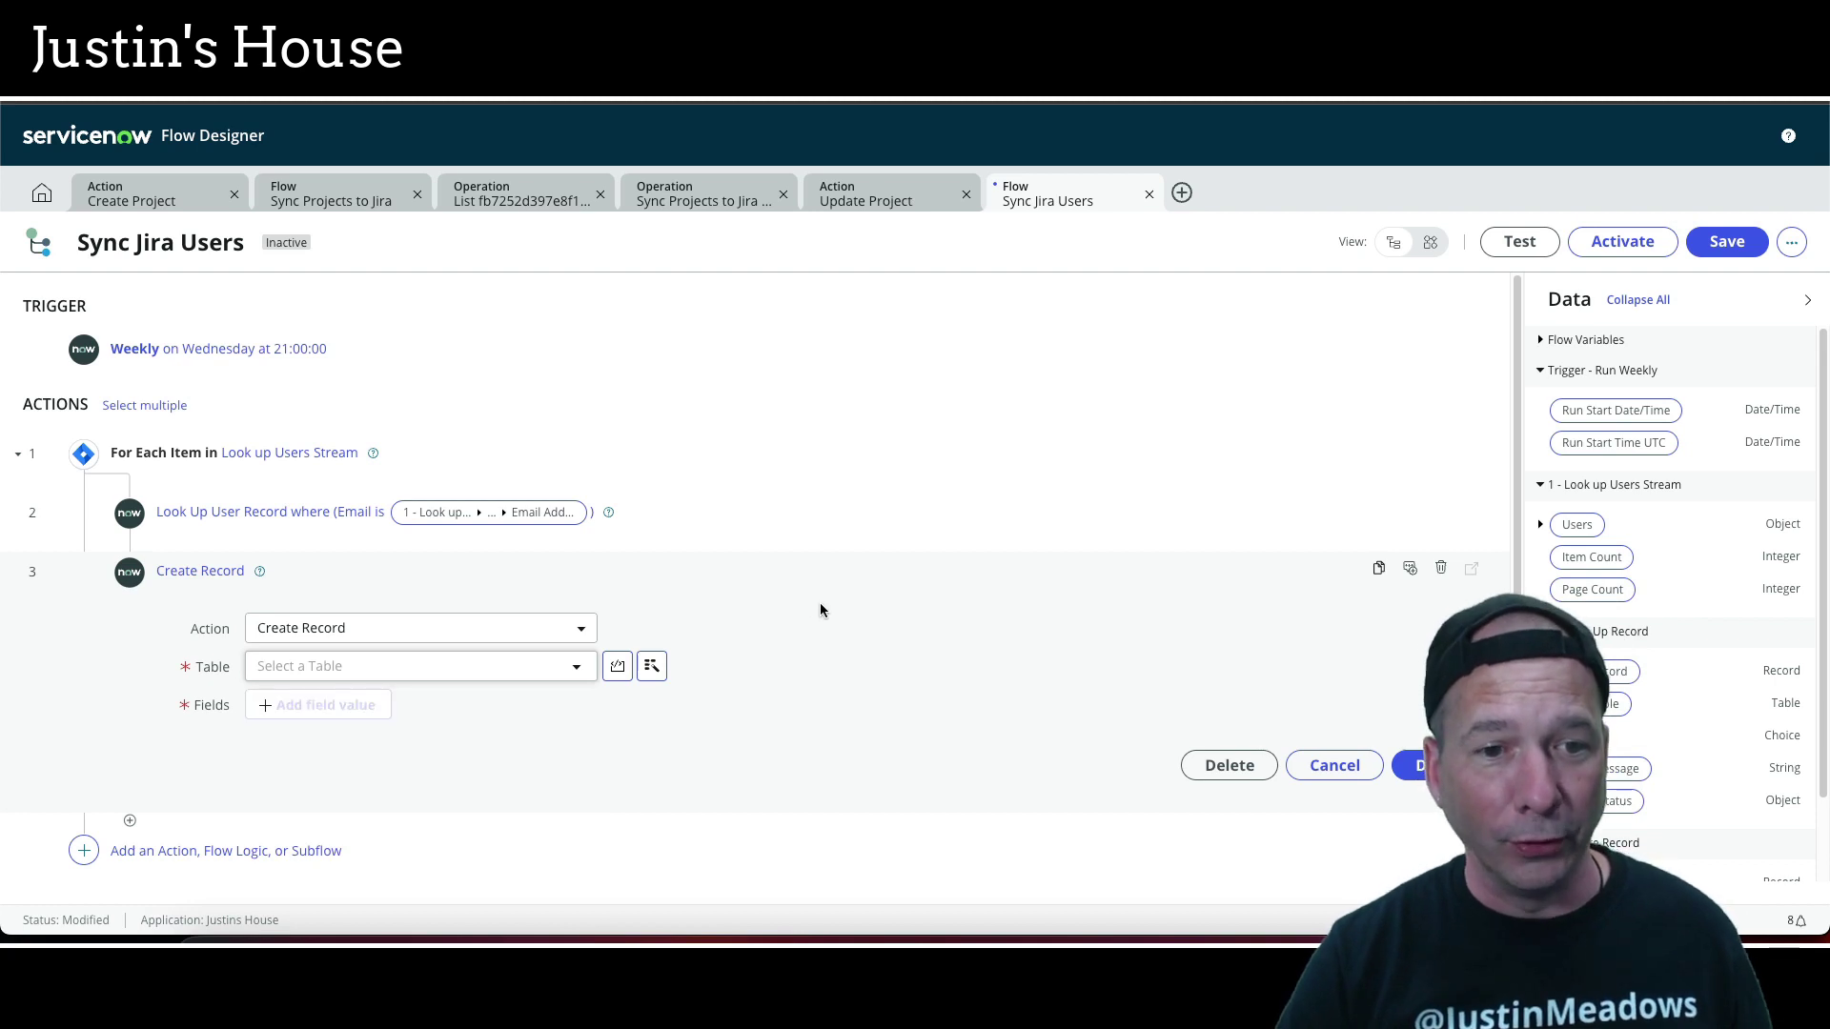
pyautogui.click(1345, 768)
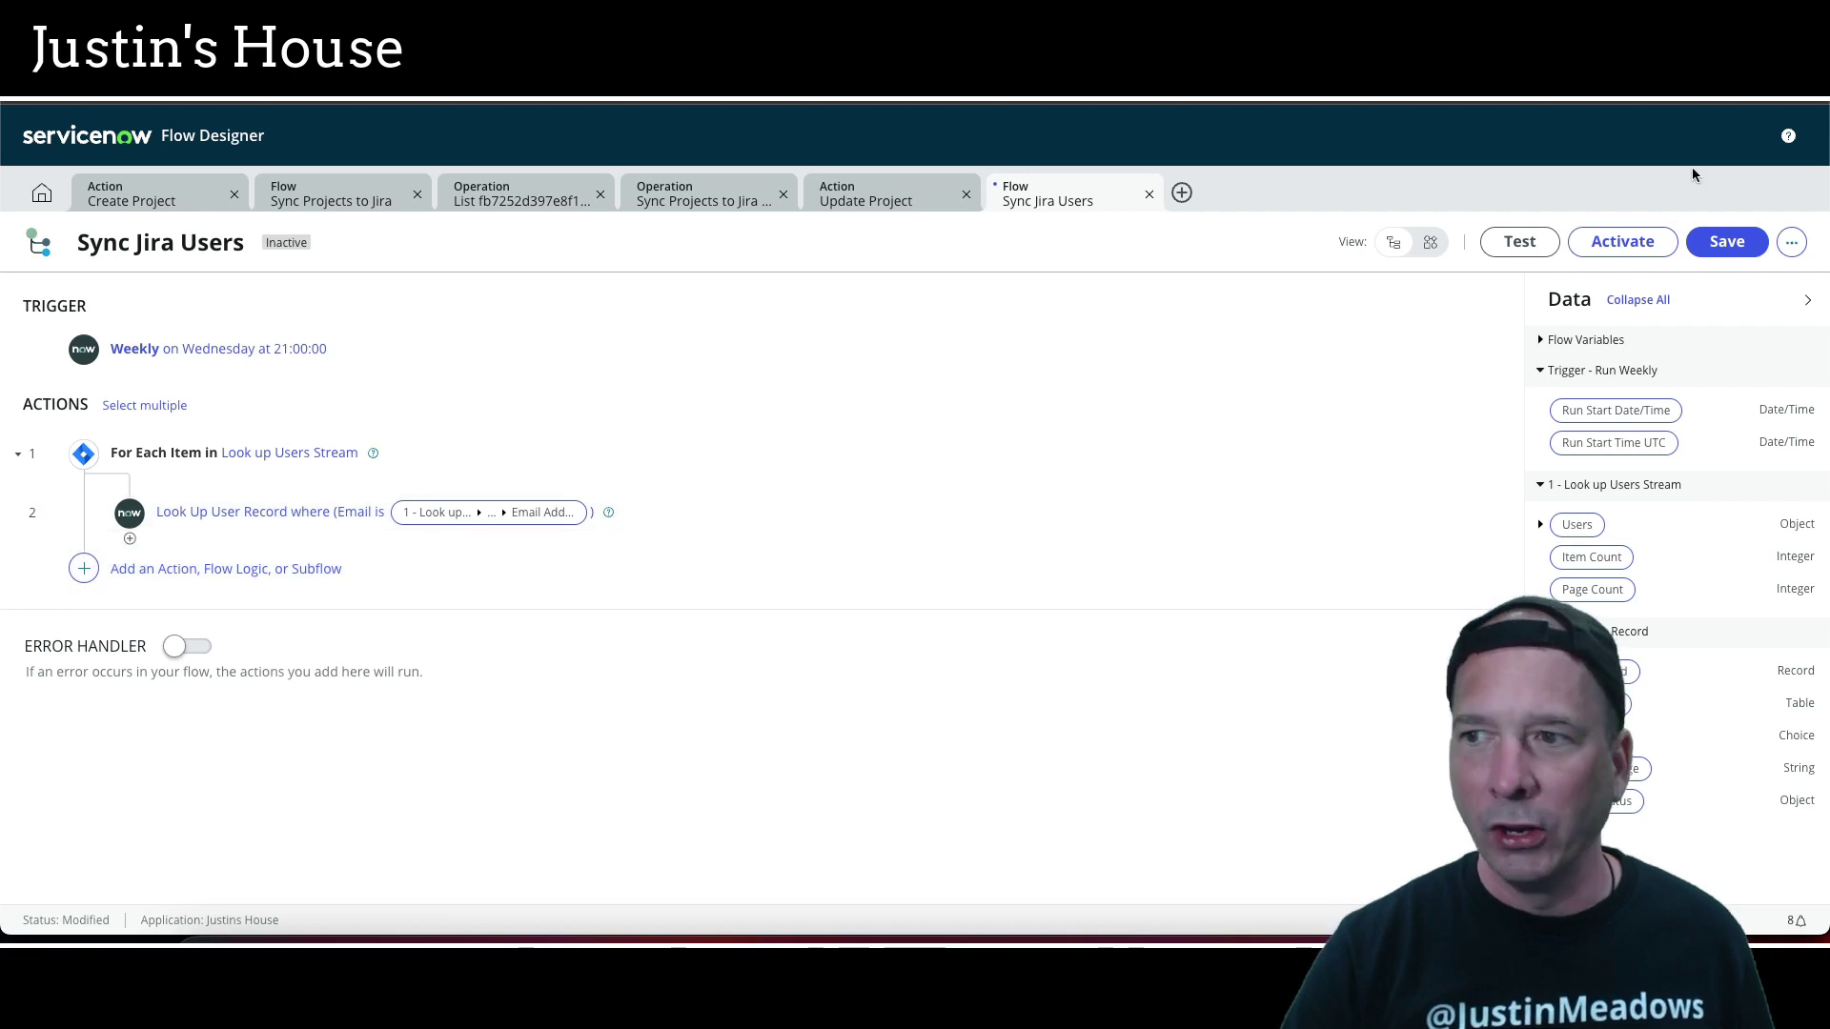
# Save the Sync Jira Users flow and close all the other open action, flow and operation tabs
pyautogui.click(1727, 241)
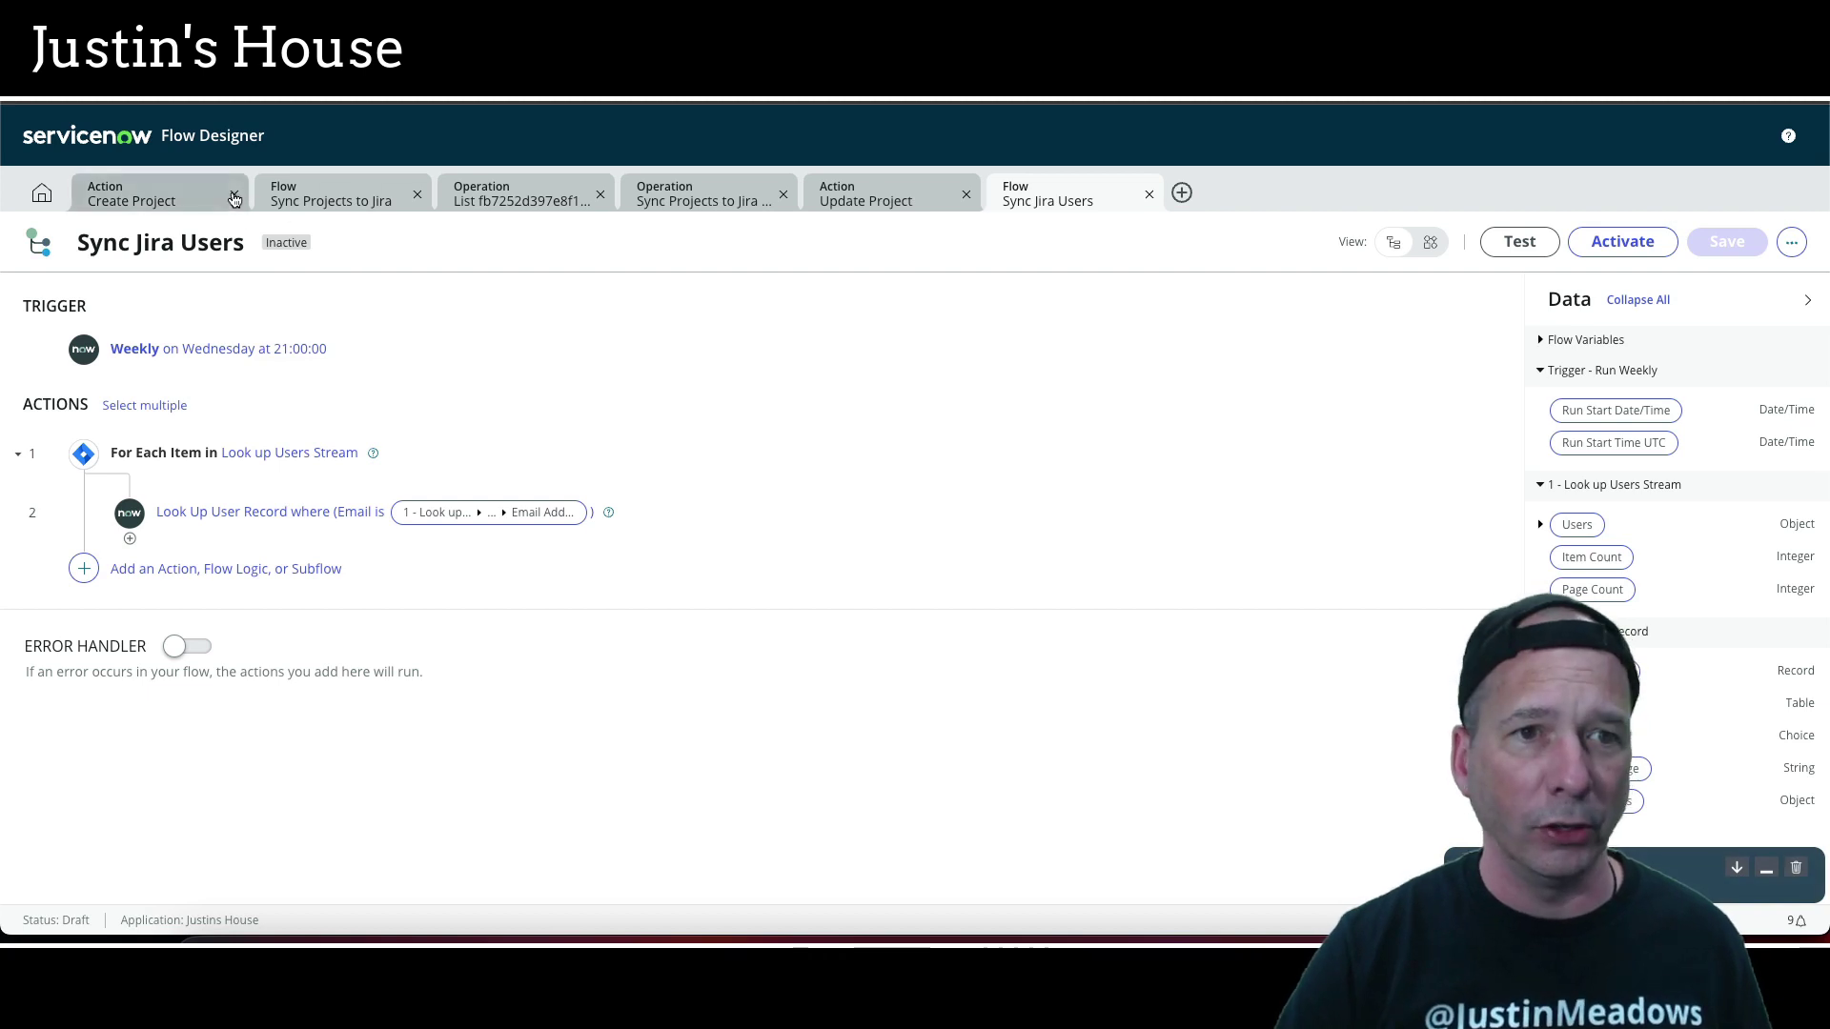
pyautogui.click(234, 195)
pyautogui.click(234, 196)
pyautogui.click(234, 195)
pyautogui.click(234, 196)
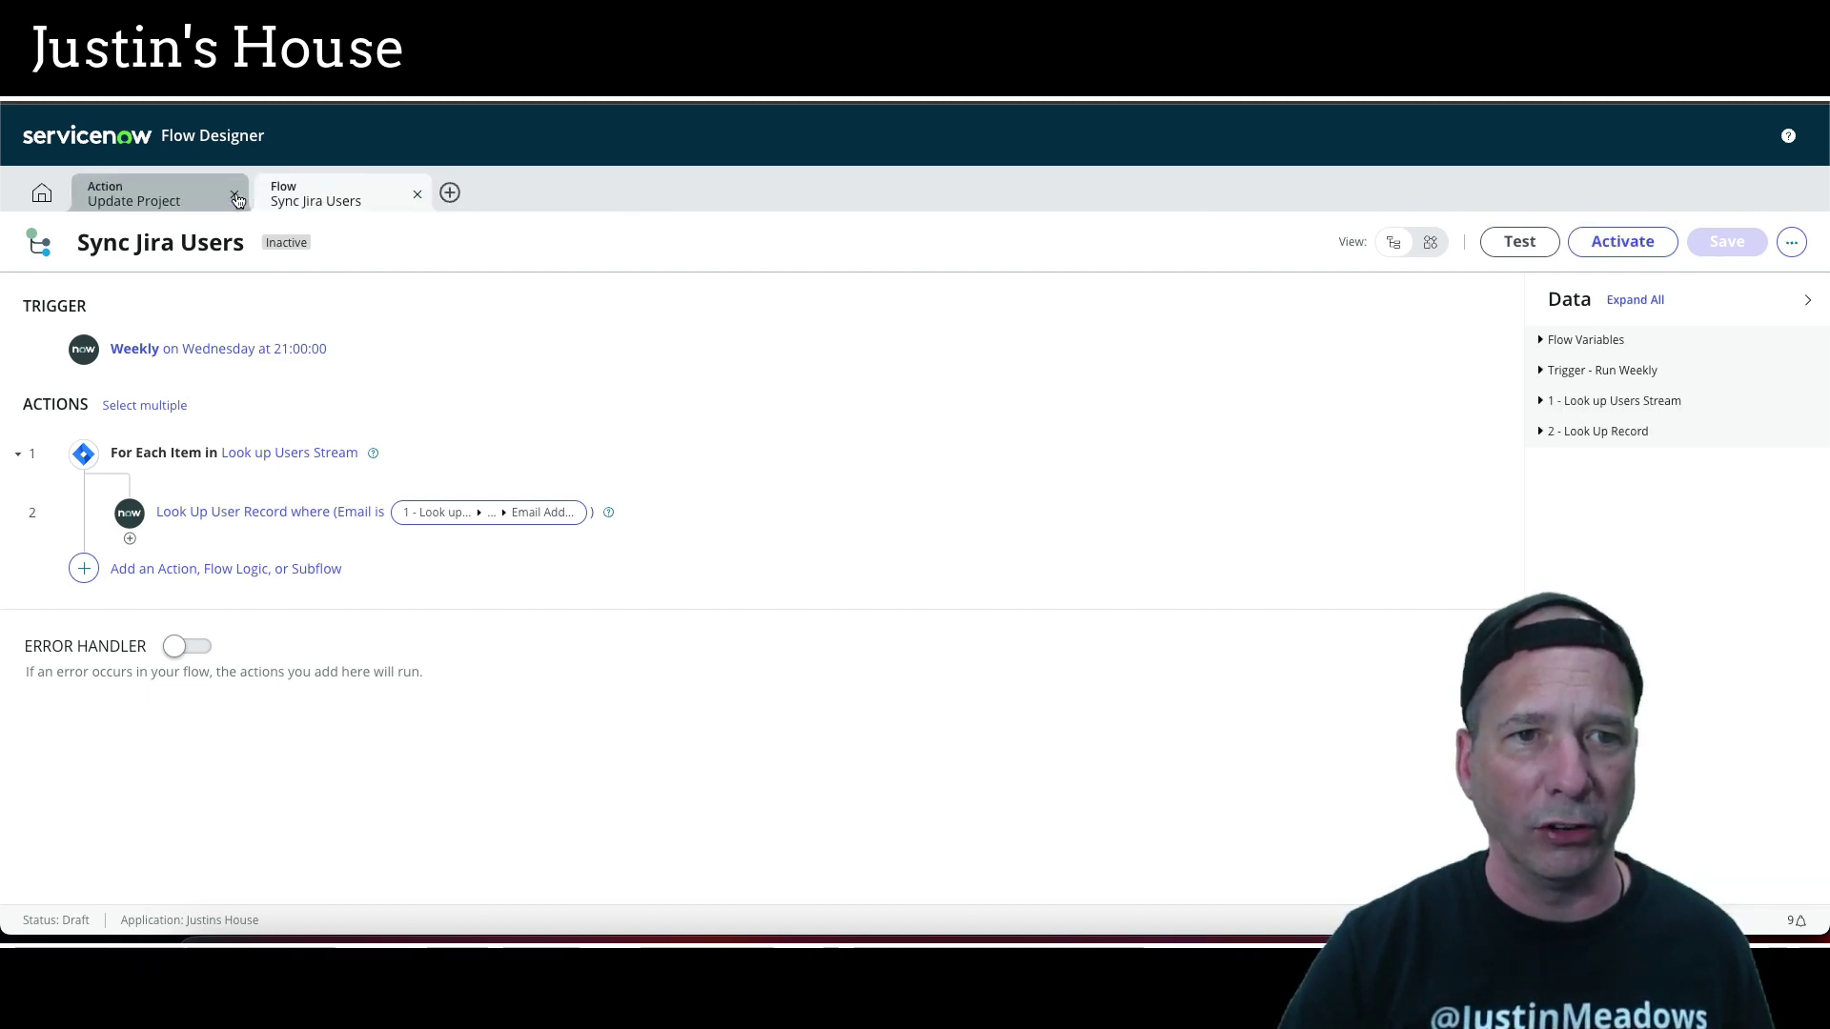
pyautogui.click(235, 196)
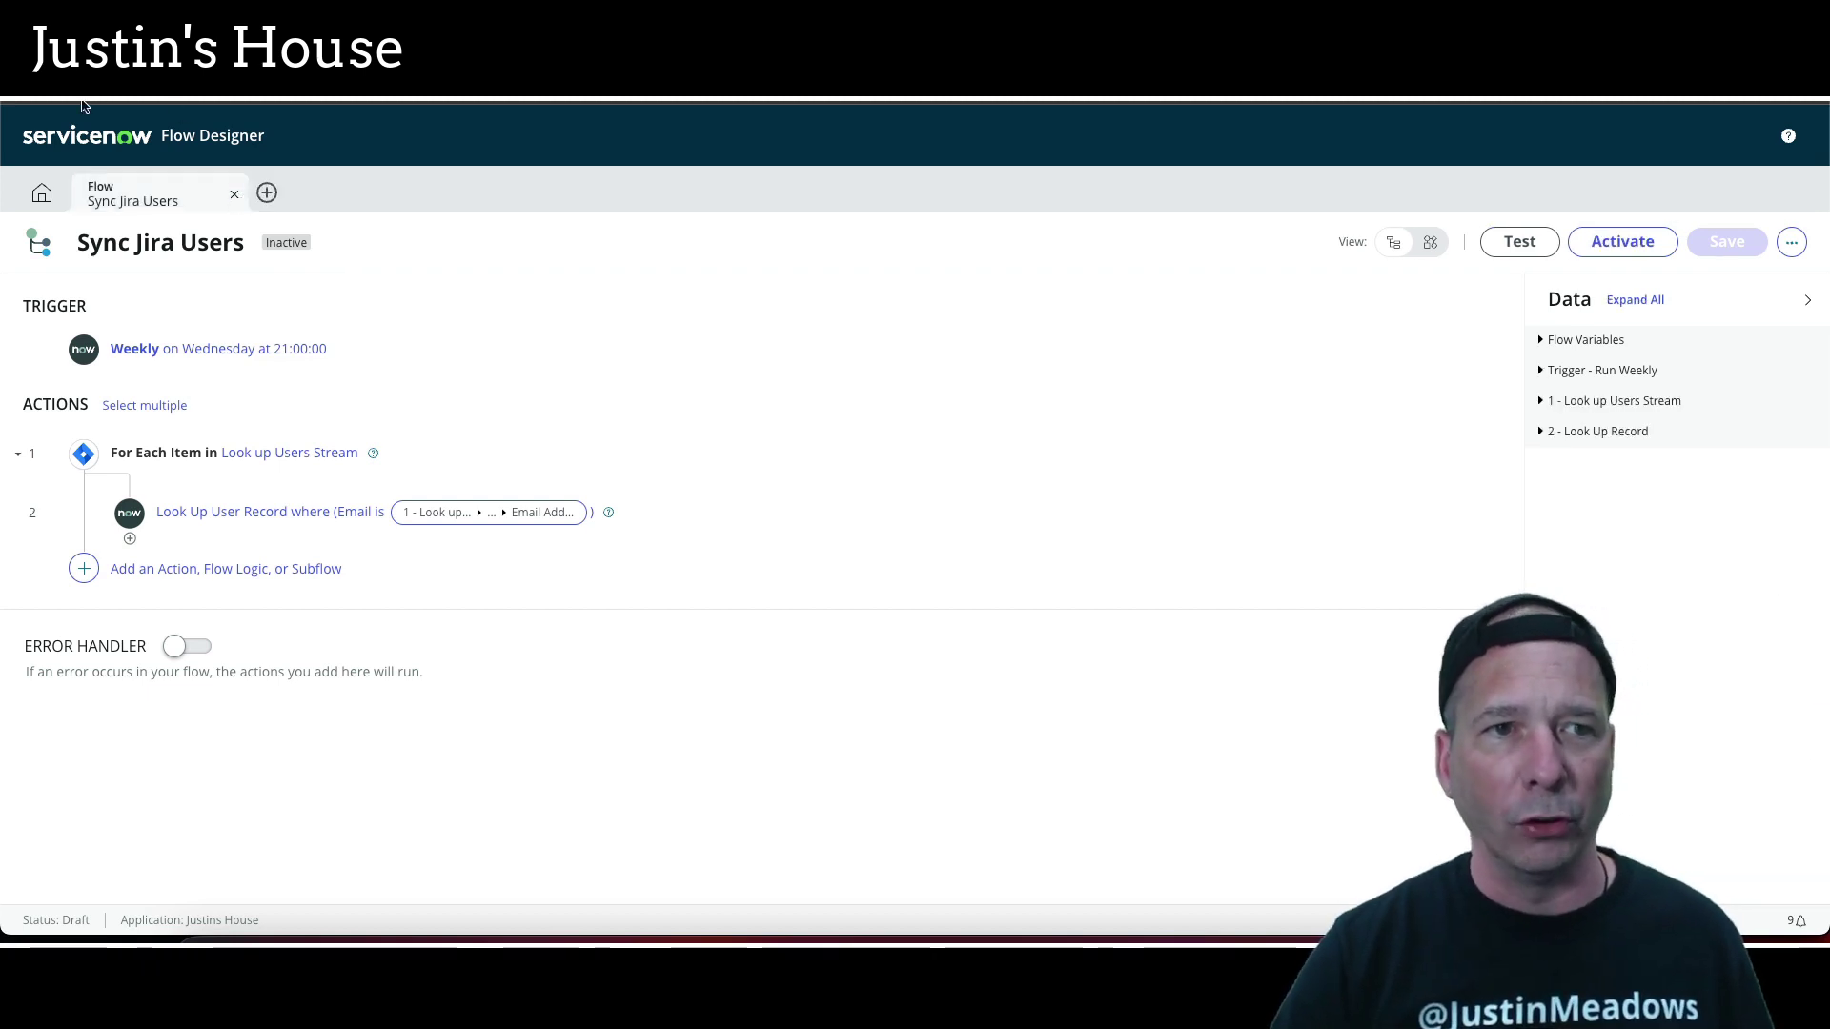
# Reload the flow and add a ServiceNow Core Create Record action after the user lookup, inside the users stream loop
pyautogui.click(168, 210)
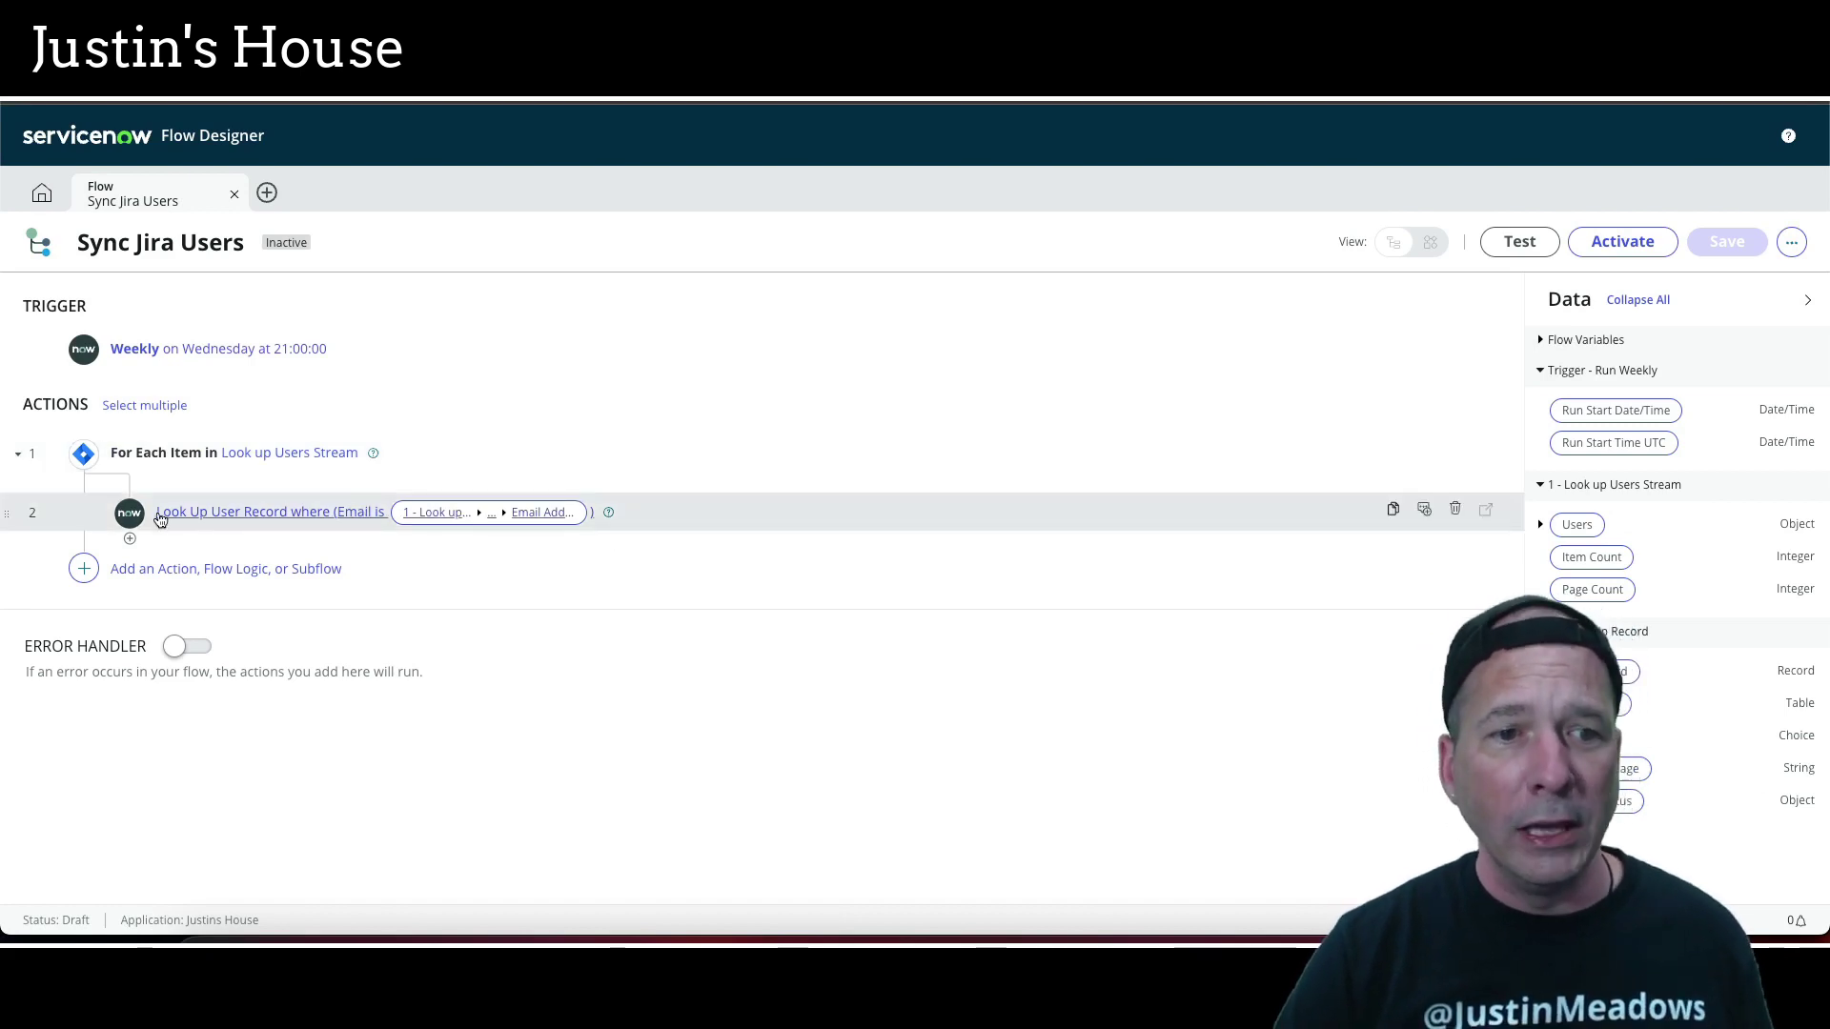
pyautogui.click(131, 542)
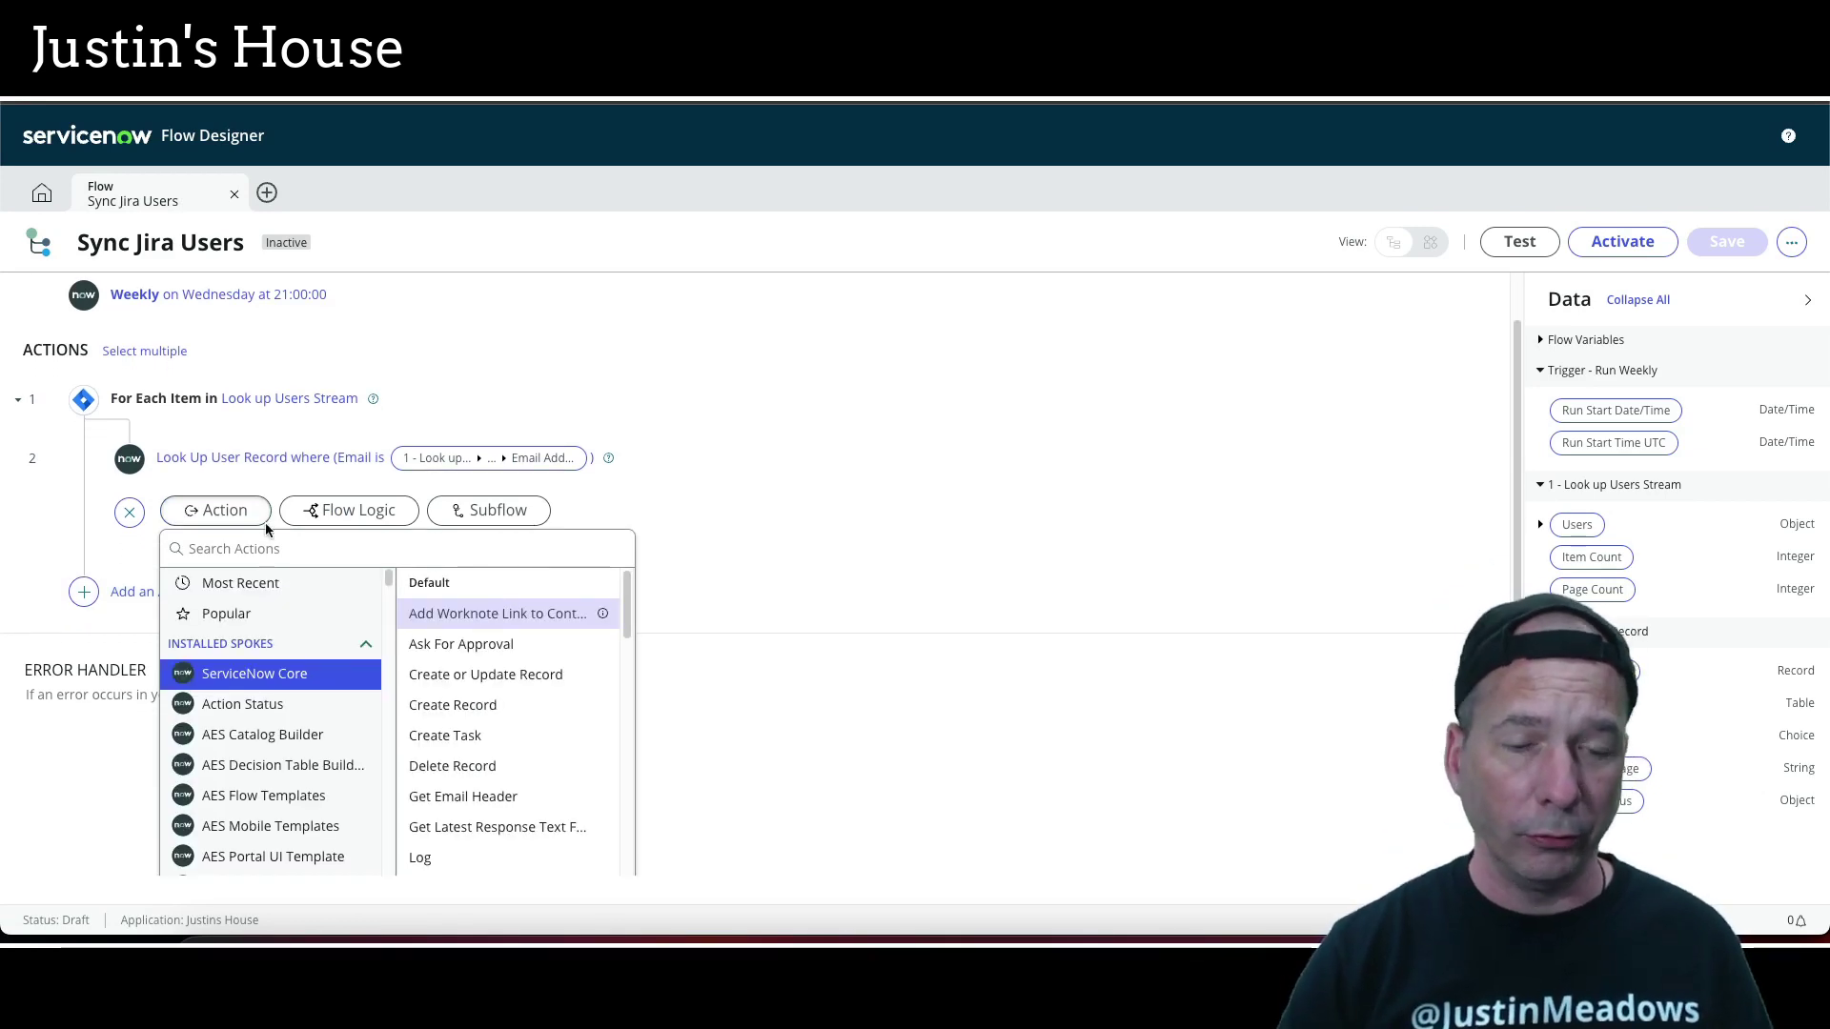
pyautogui.click(452, 705)
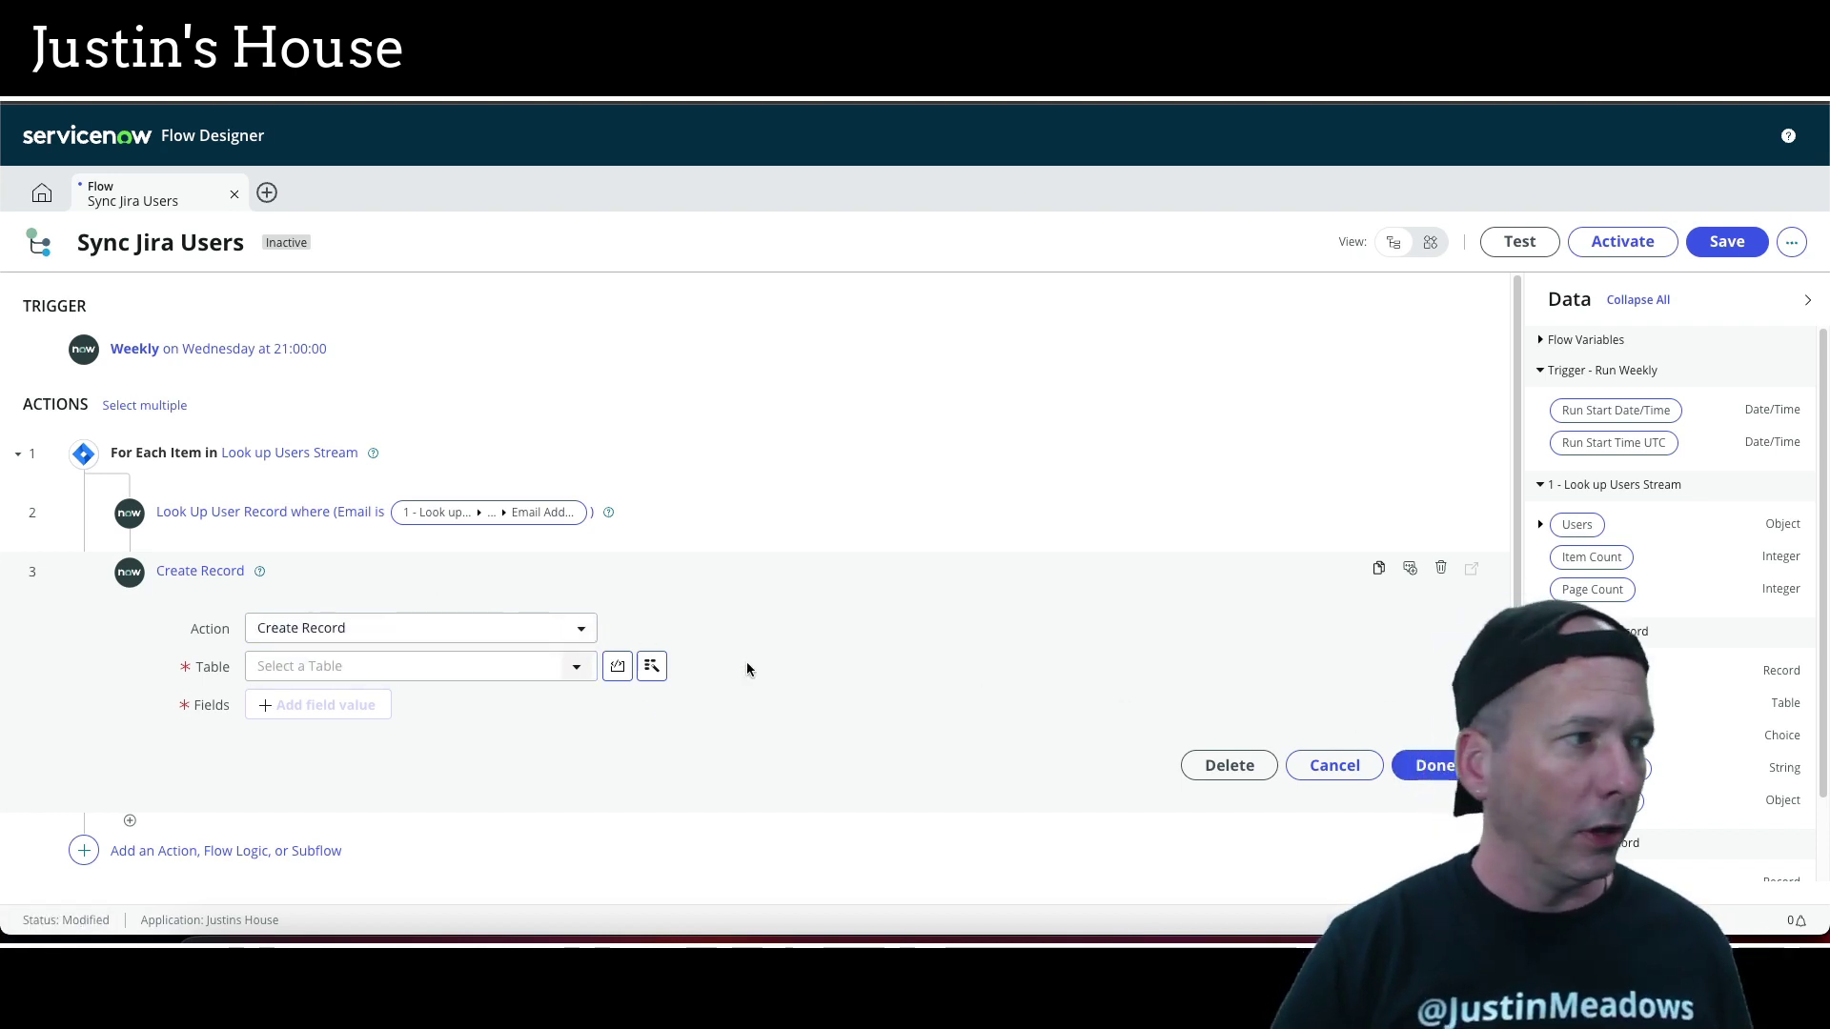
pyautogui.click(1437, 763)
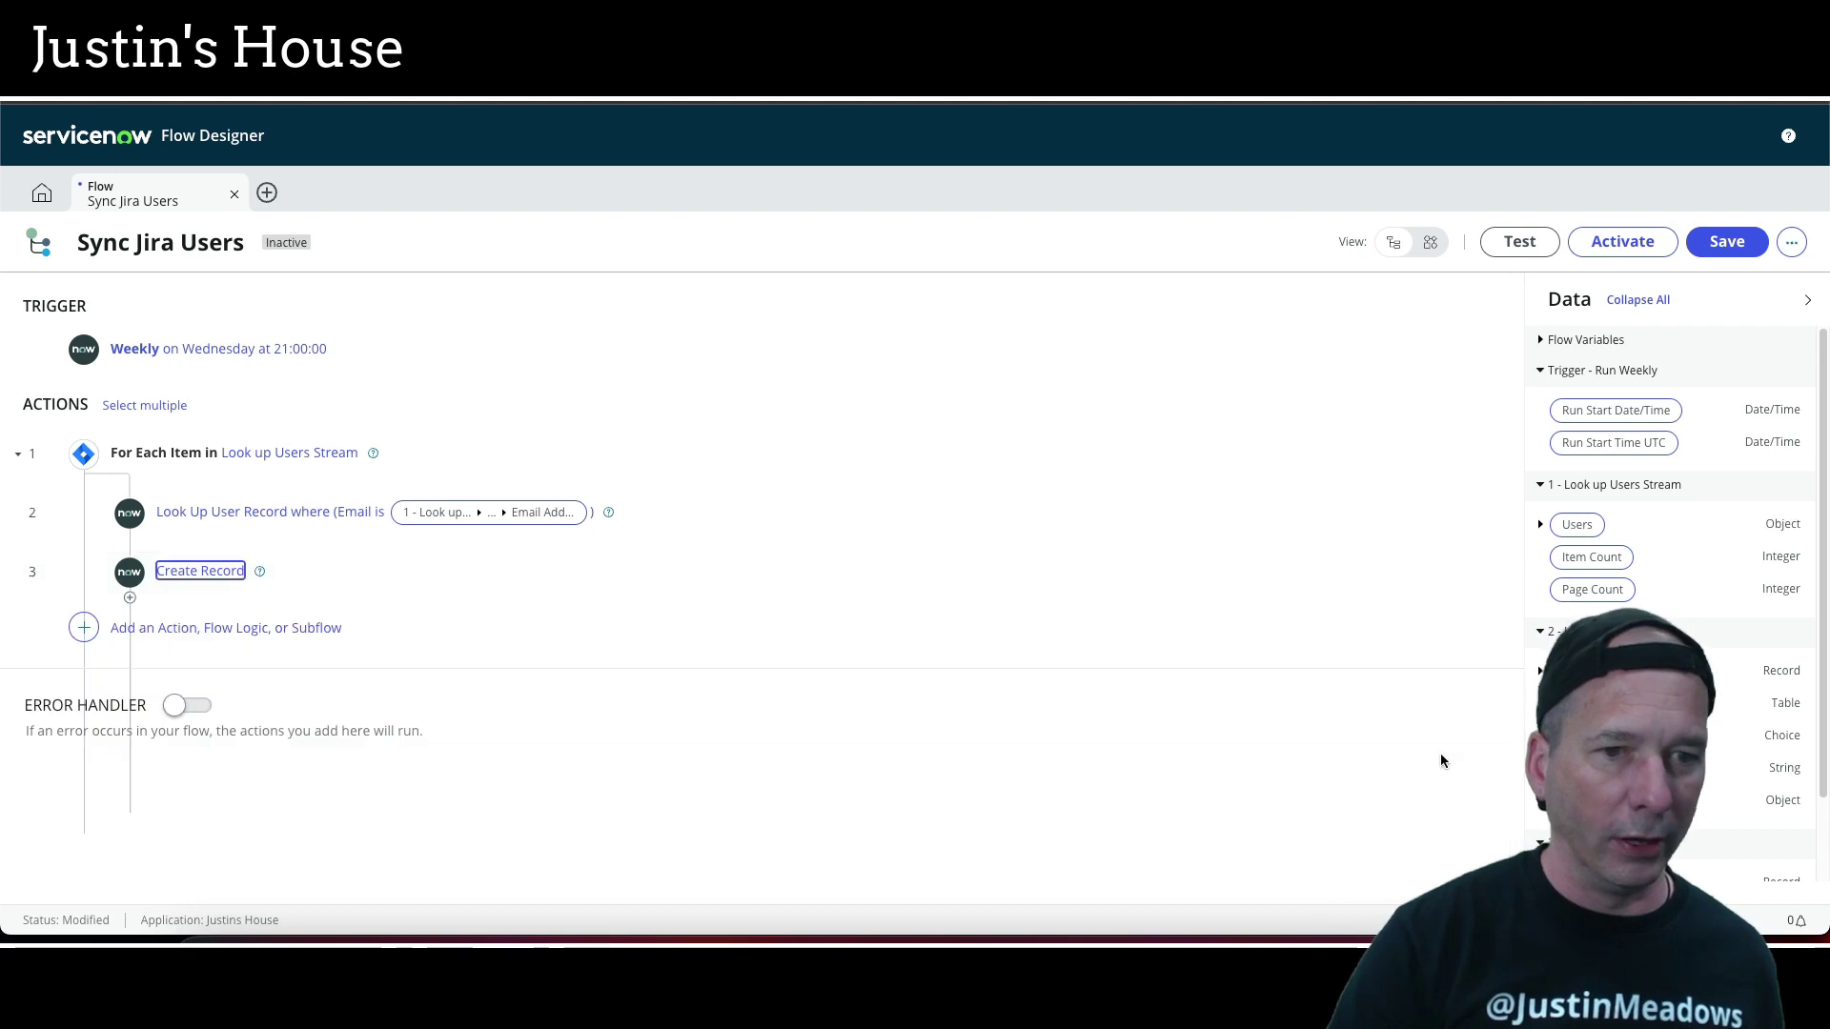
# Set the Create Record action's table to Jira Users [x_417399_justins_h_jira_users]
pyautogui.click(794, 570)
pyautogui.click(534, 671)
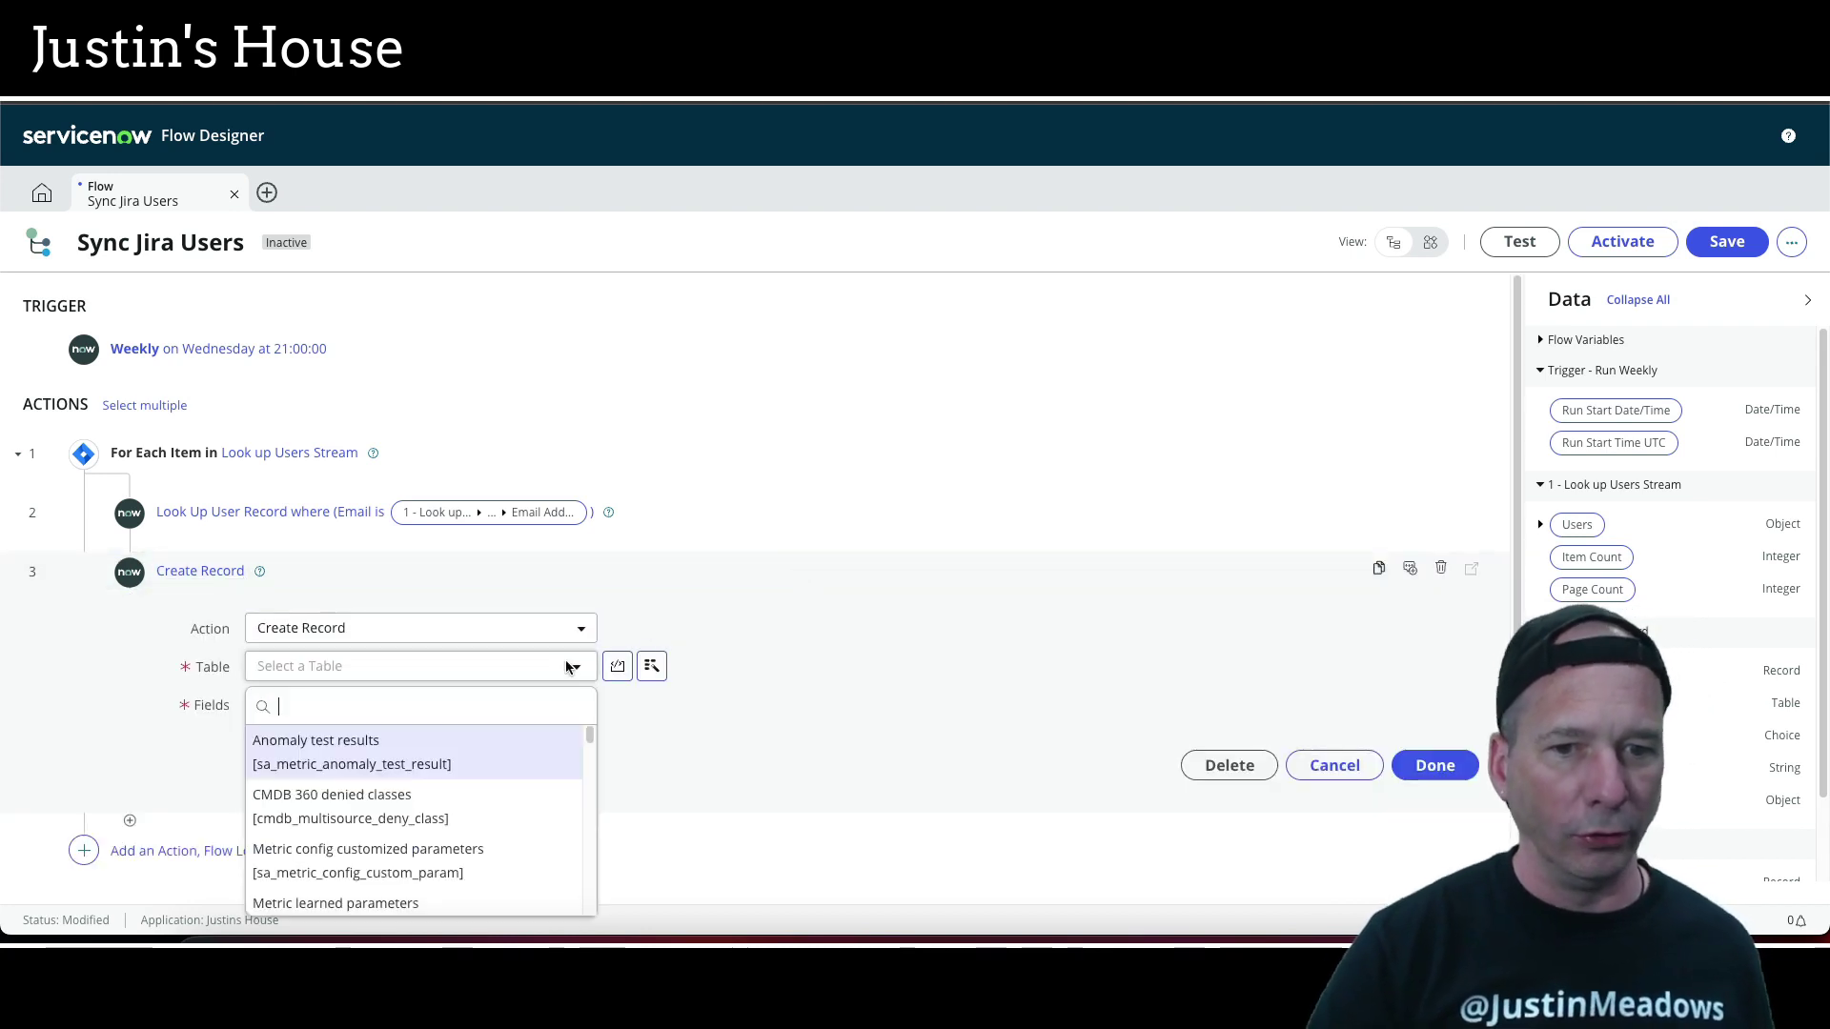
pyautogui.click(512, 671)
pyautogui.click(511, 669)
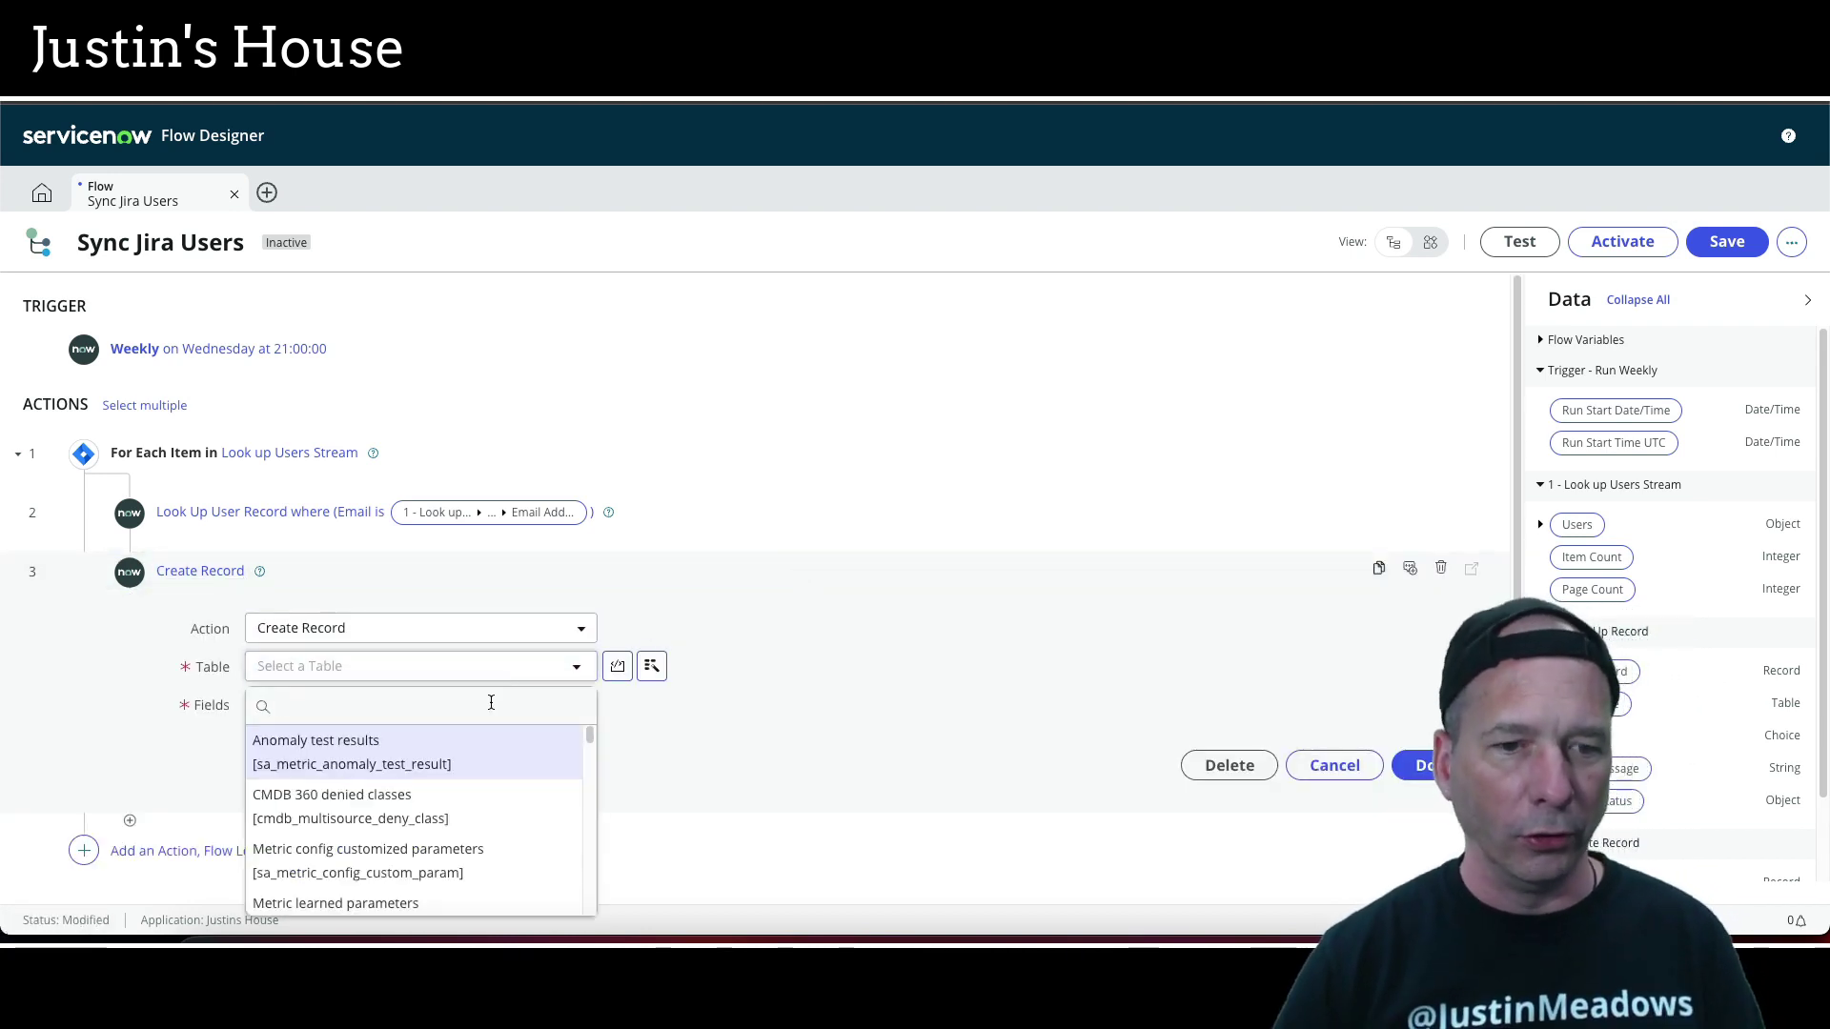
pyautogui.write('jira u')
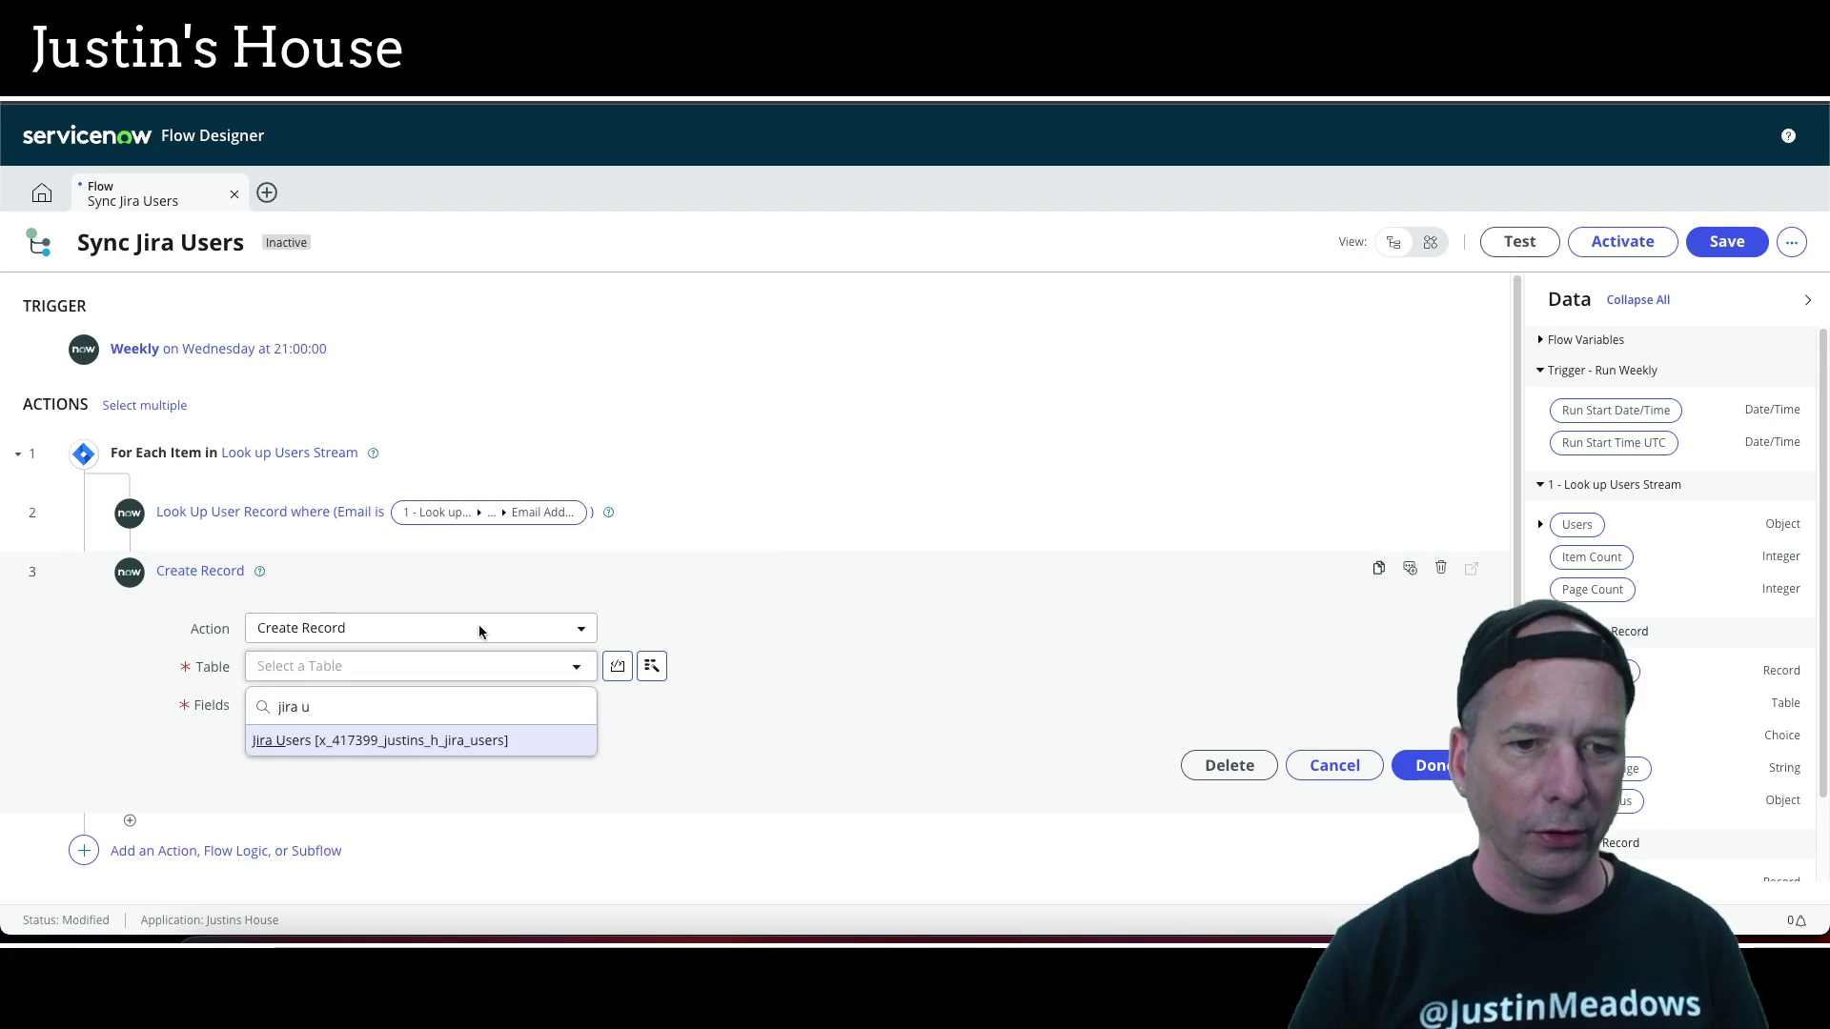
pyautogui.click(449, 739)
# Map the new Jira Users record's User field to the User Record from the Look Up Record step
pyautogui.click(322, 710)
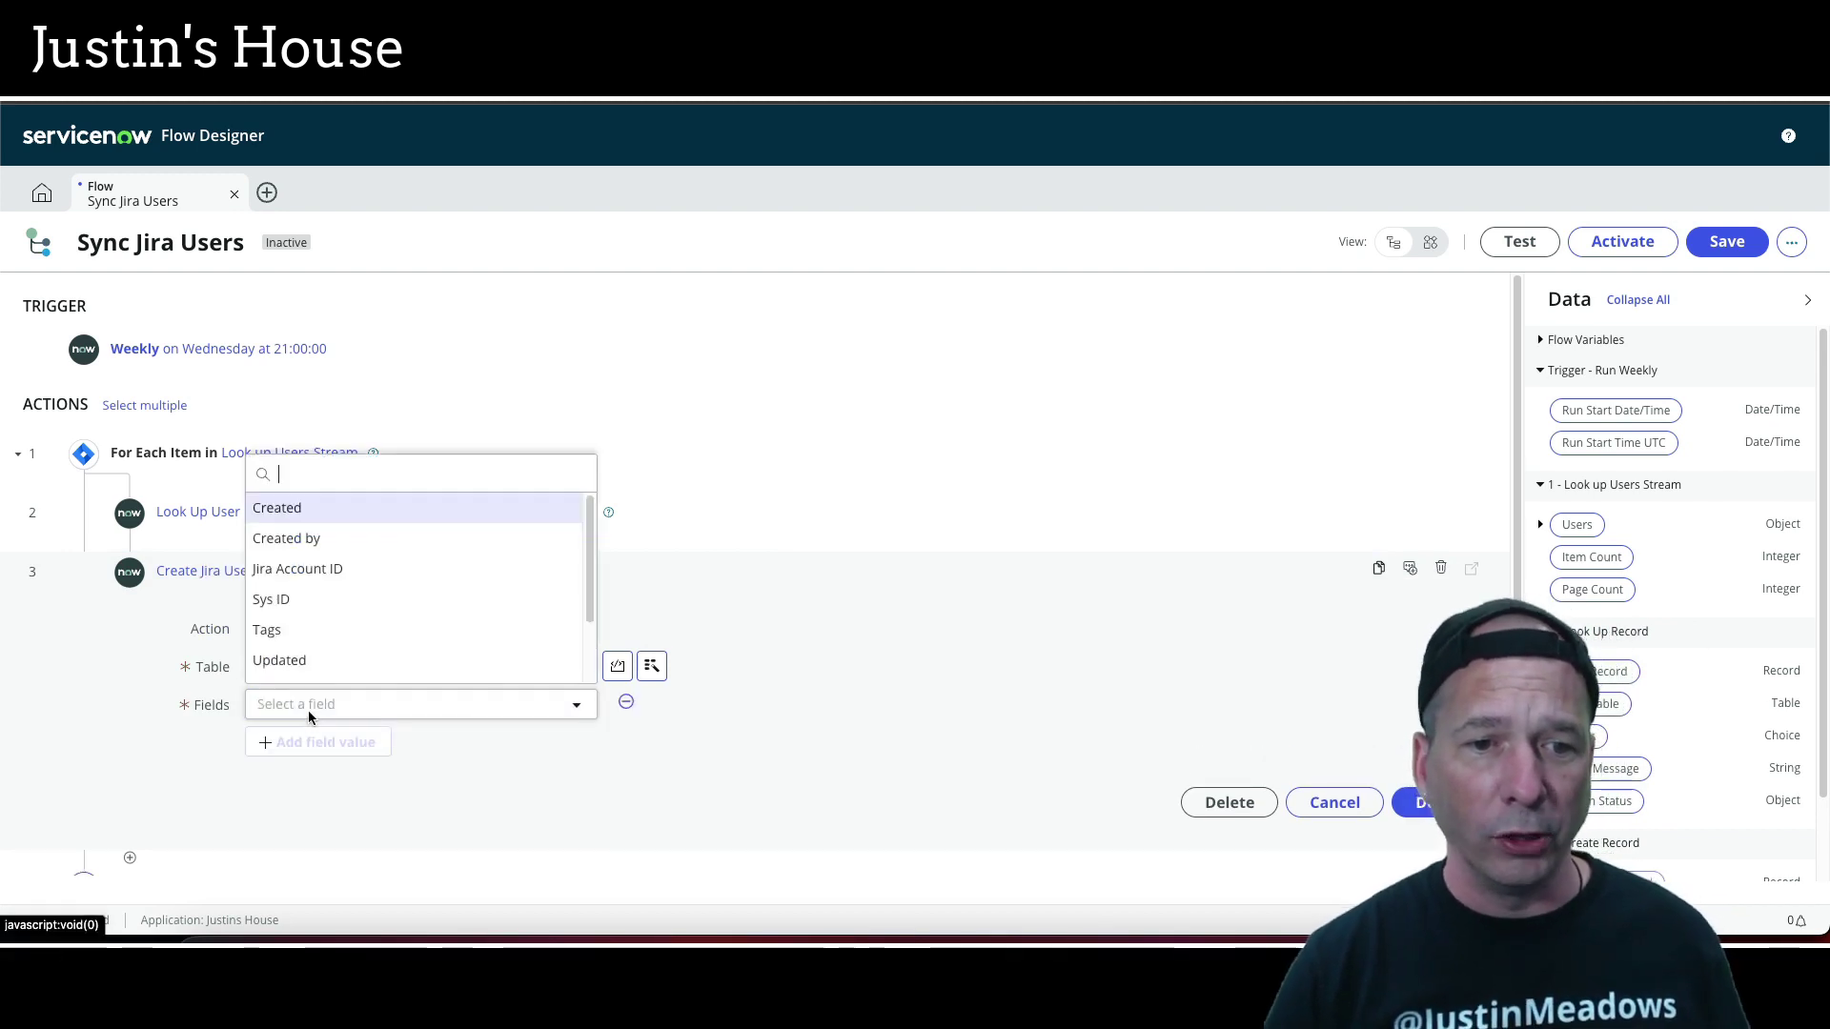
pyautogui.scroll(-1, 298, 629)
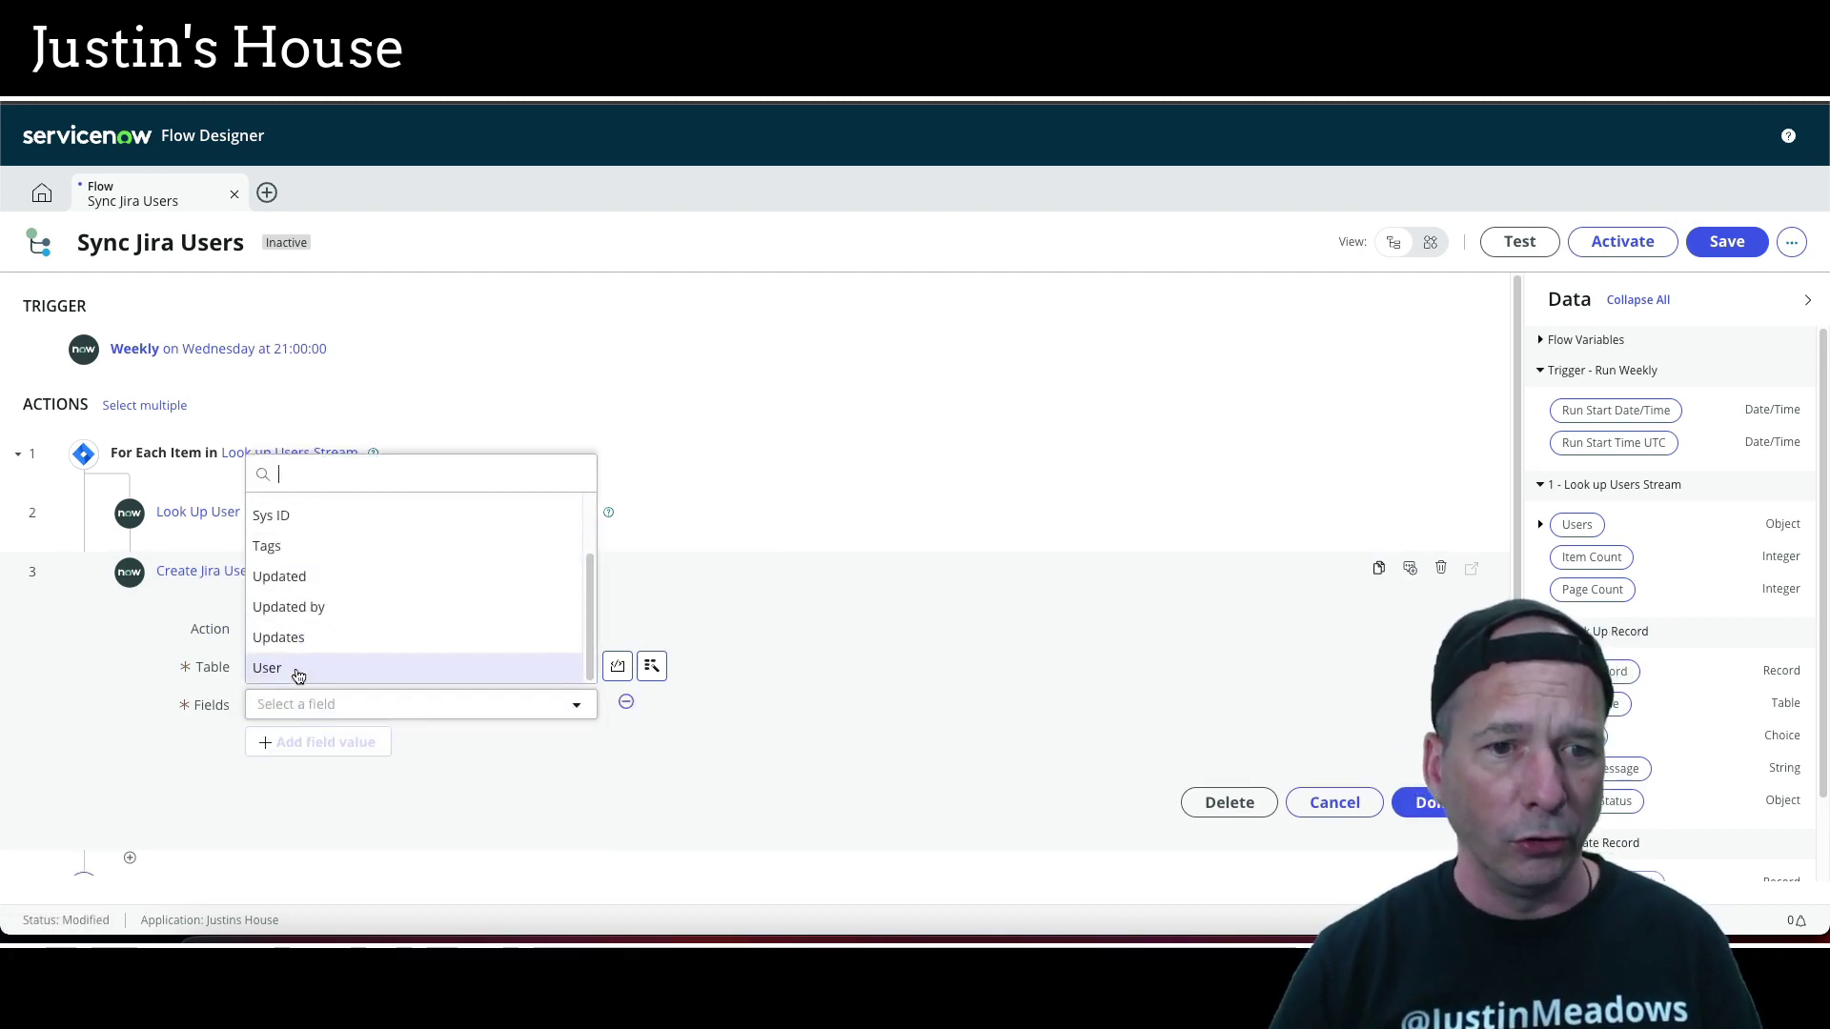
pyautogui.click(298, 669)
pyautogui.click(1008, 704)
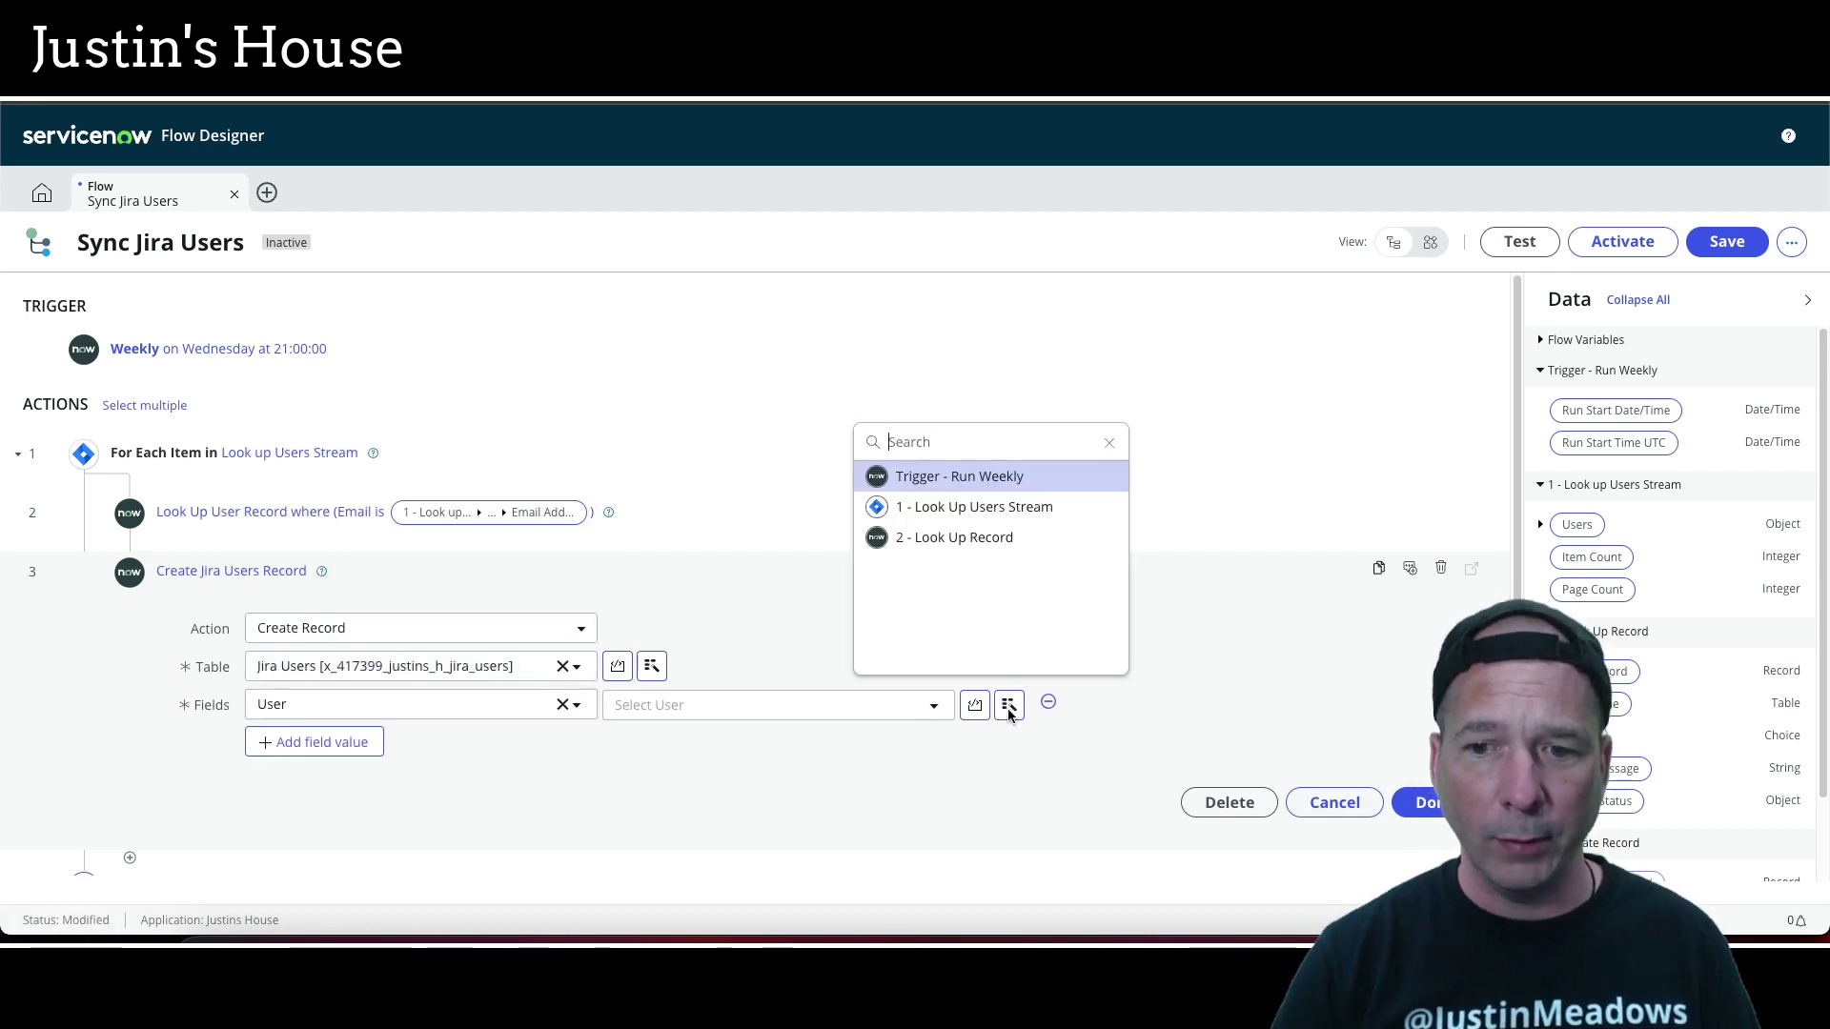
pyautogui.click(989, 532)
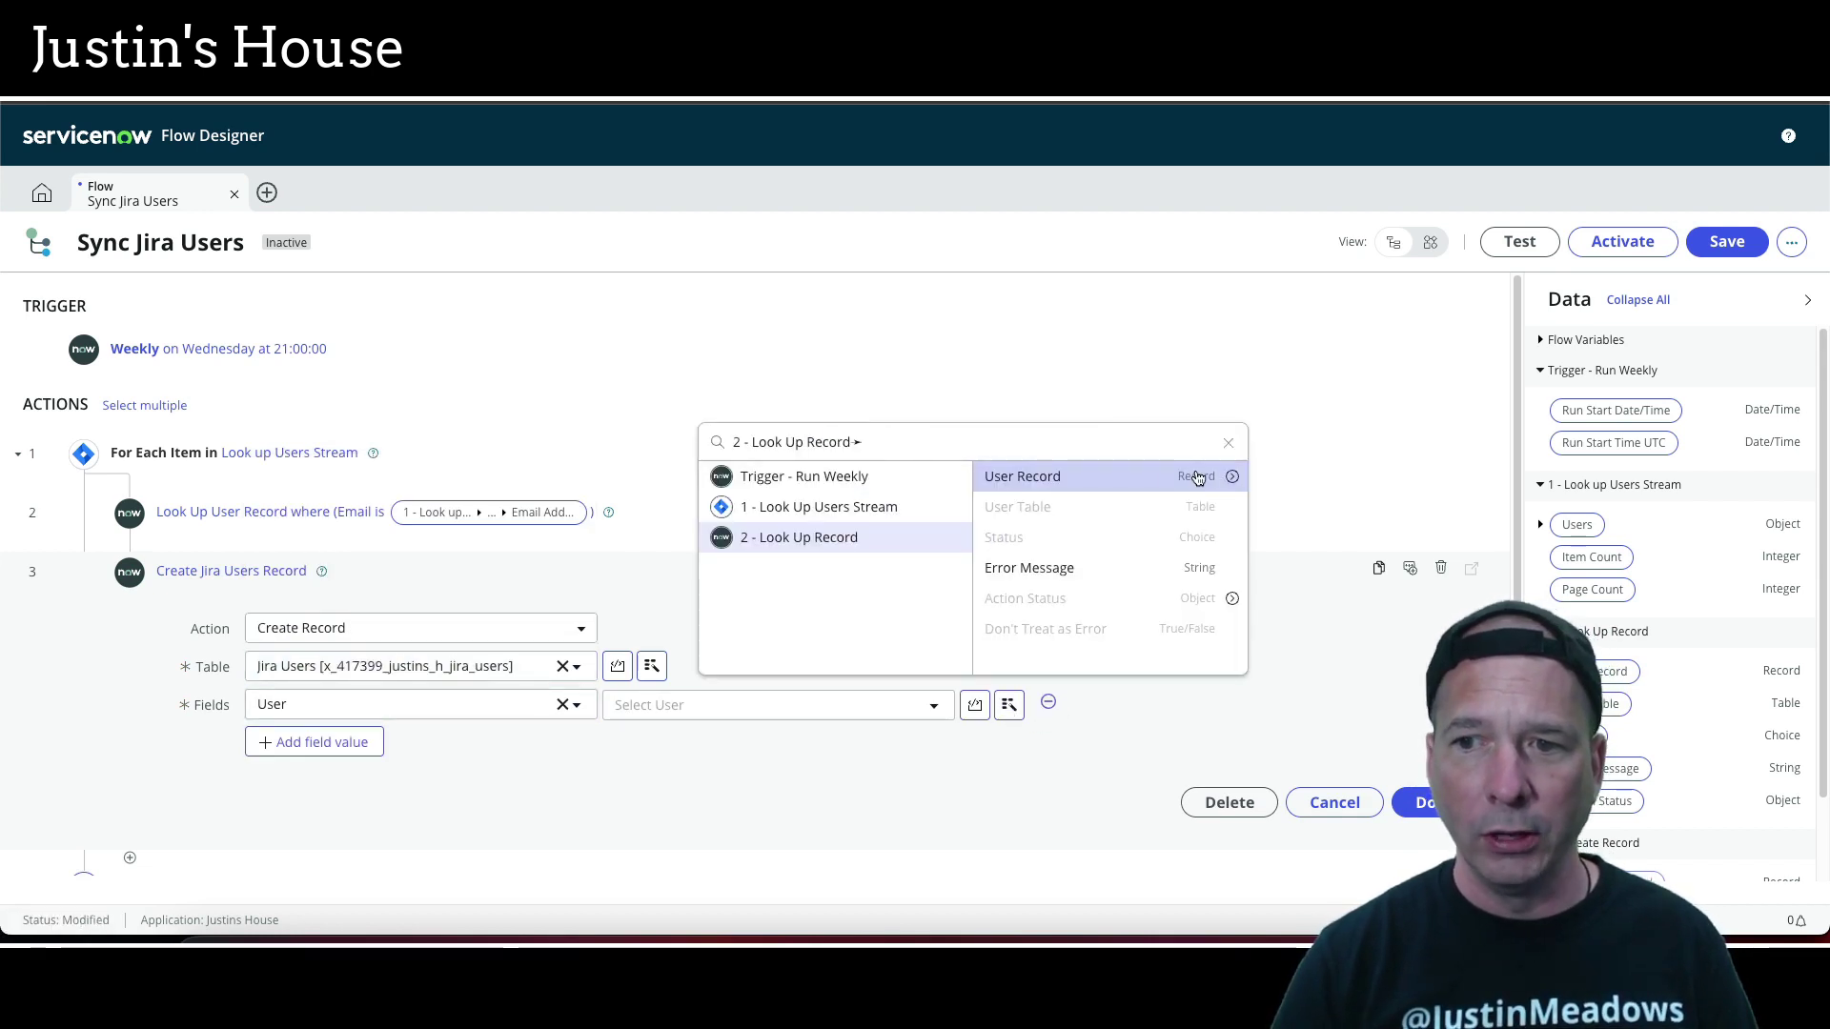
pyautogui.click(1198, 476)
# Map the Jira Account ID field to the account ID of Users from the Look up Users Stream step, and confirm the action
pyautogui.click(322, 743)
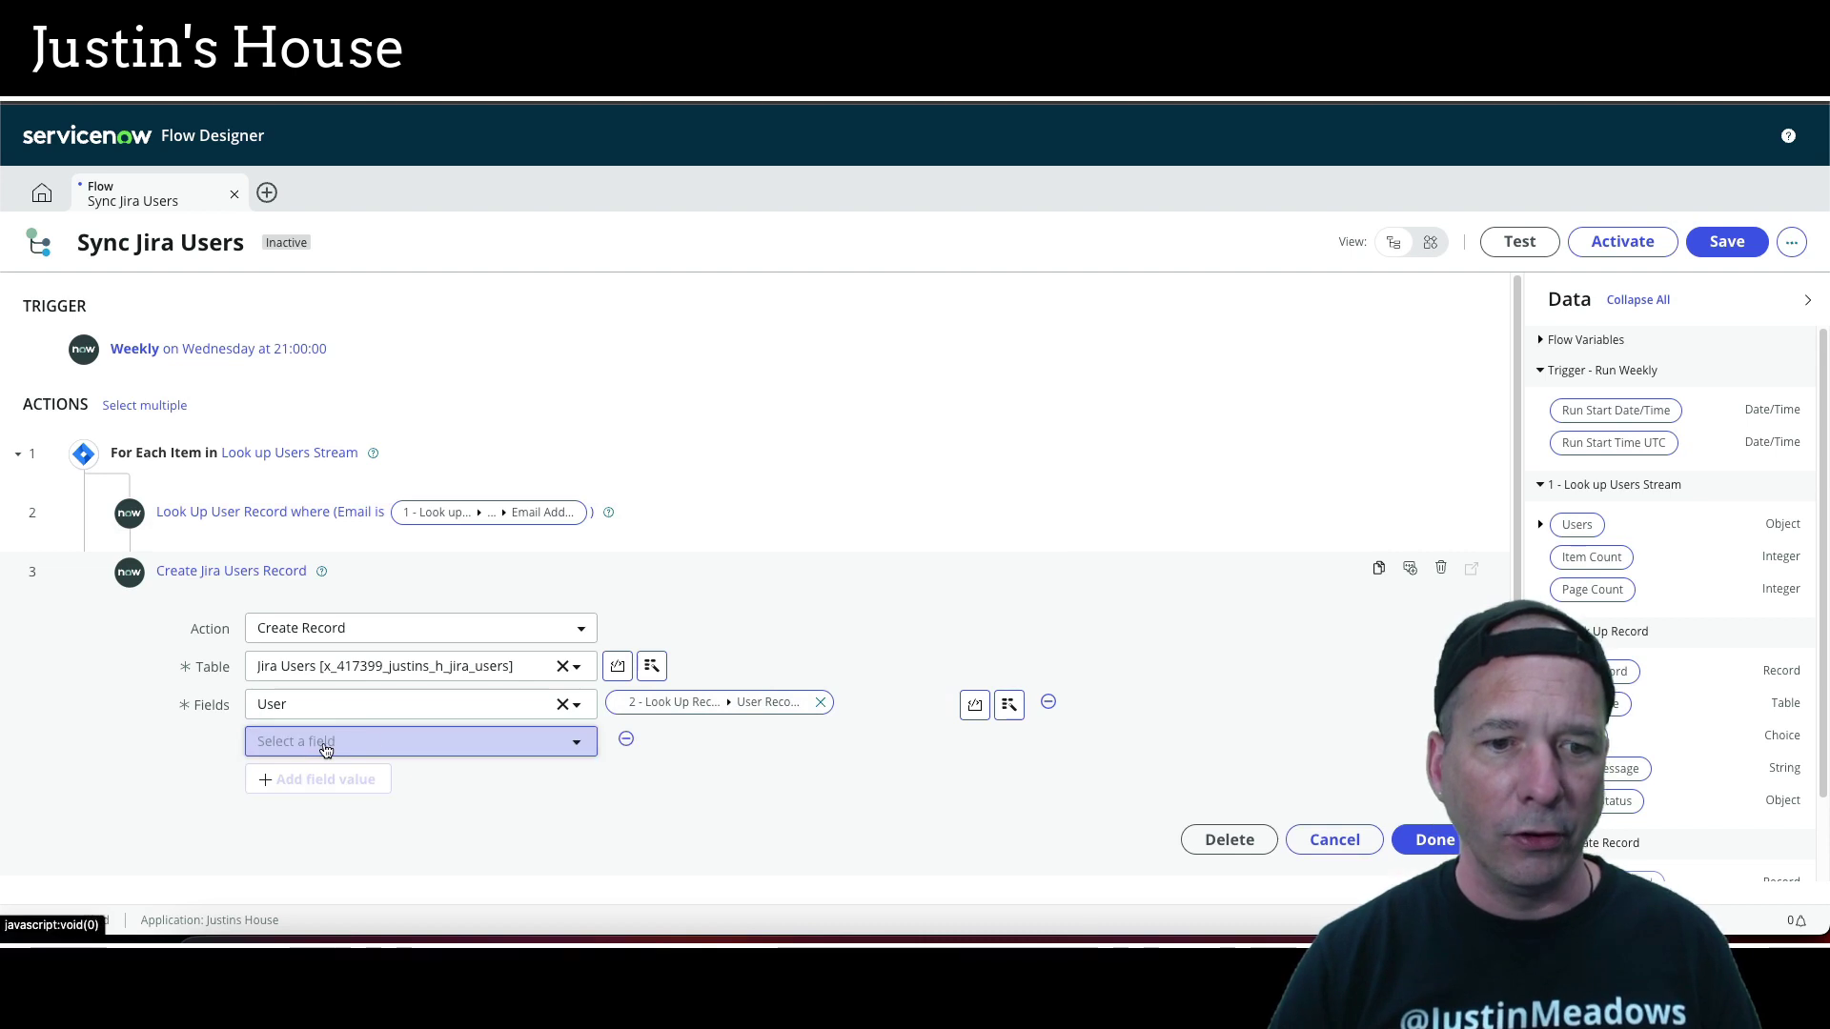
pyautogui.click(324, 749)
pyautogui.click(307, 583)
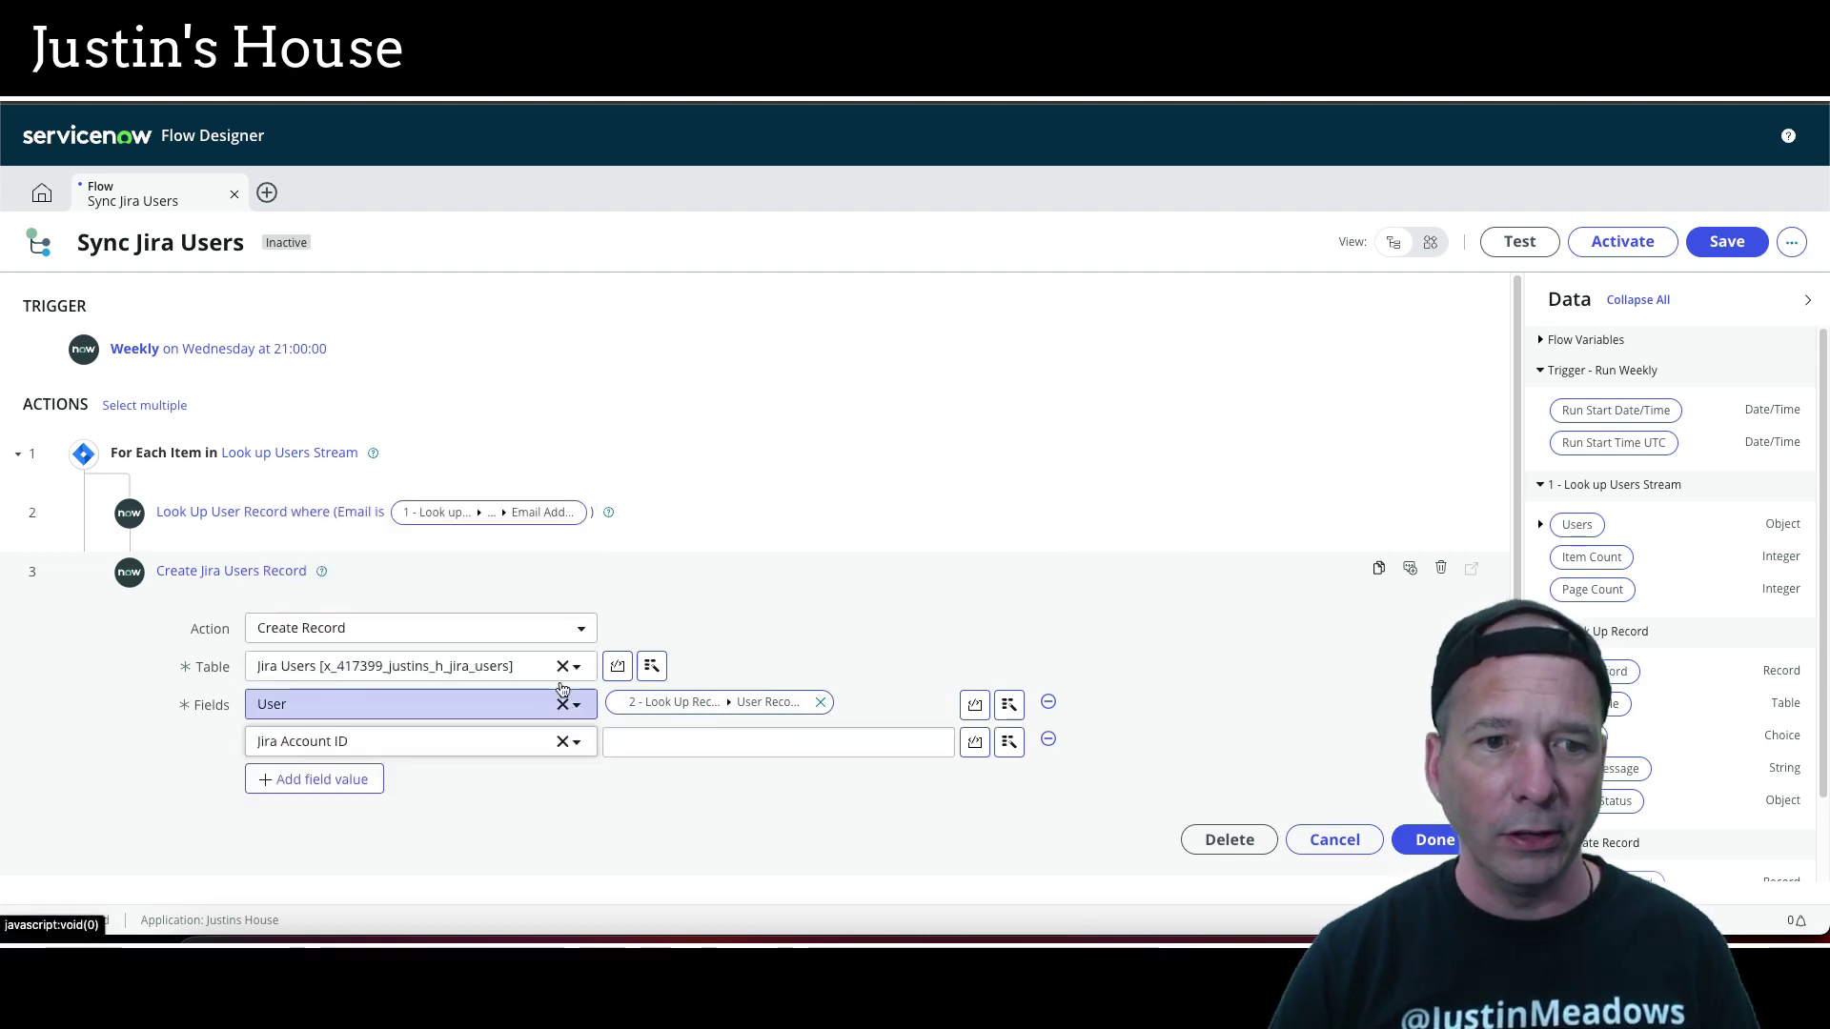
pyautogui.click(1008, 745)
pyautogui.click(944, 540)
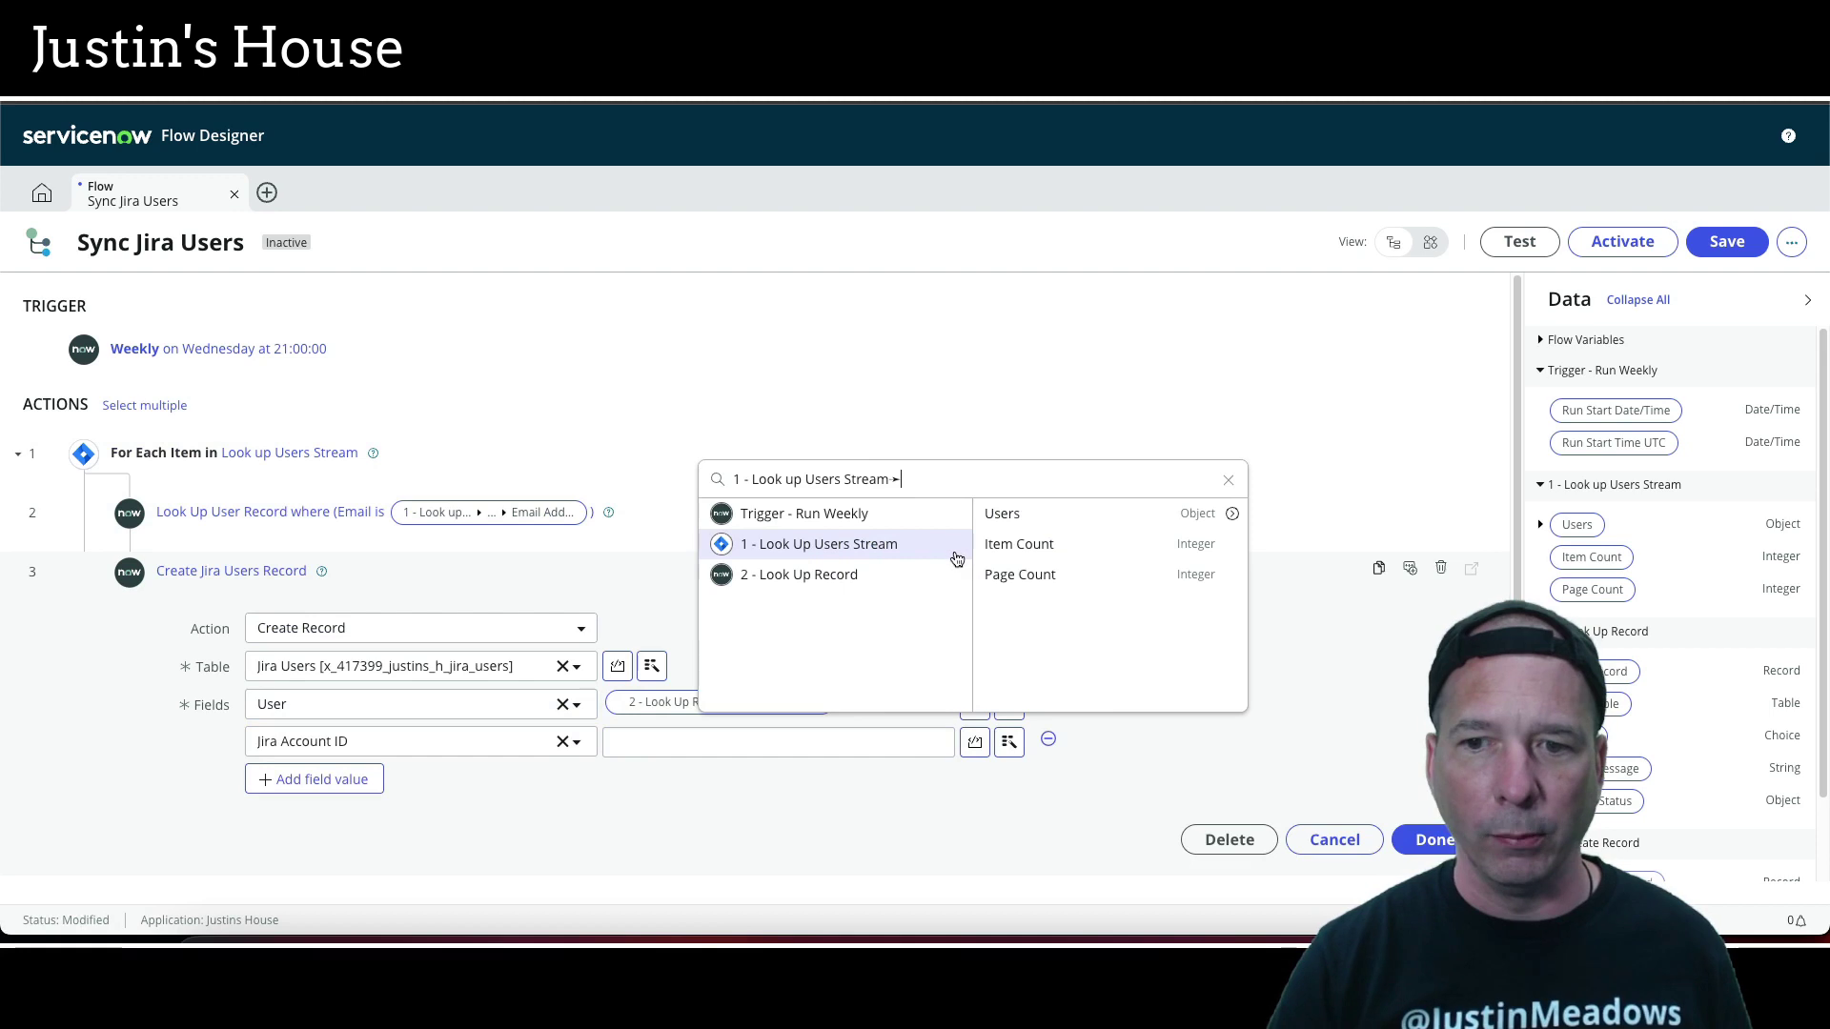
pyautogui.click(1232, 514)
pyautogui.click(1173, 518)
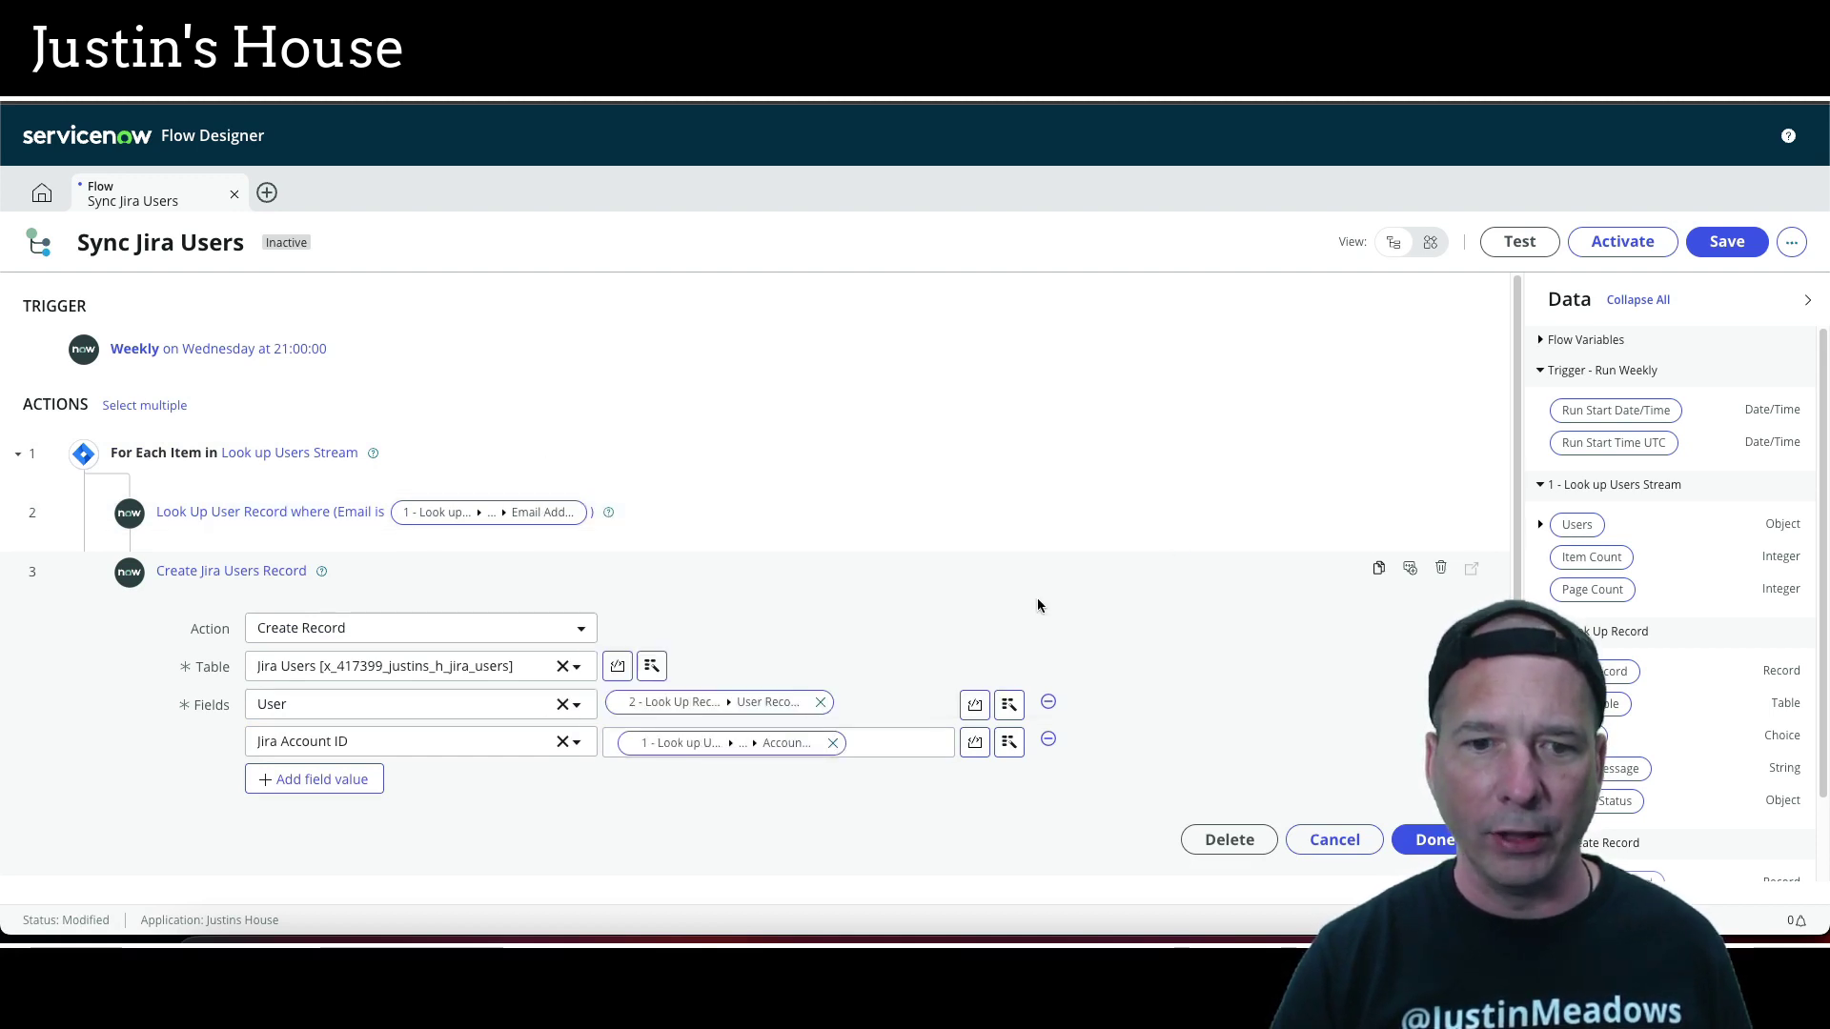
pyautogui.click(1420, 840)
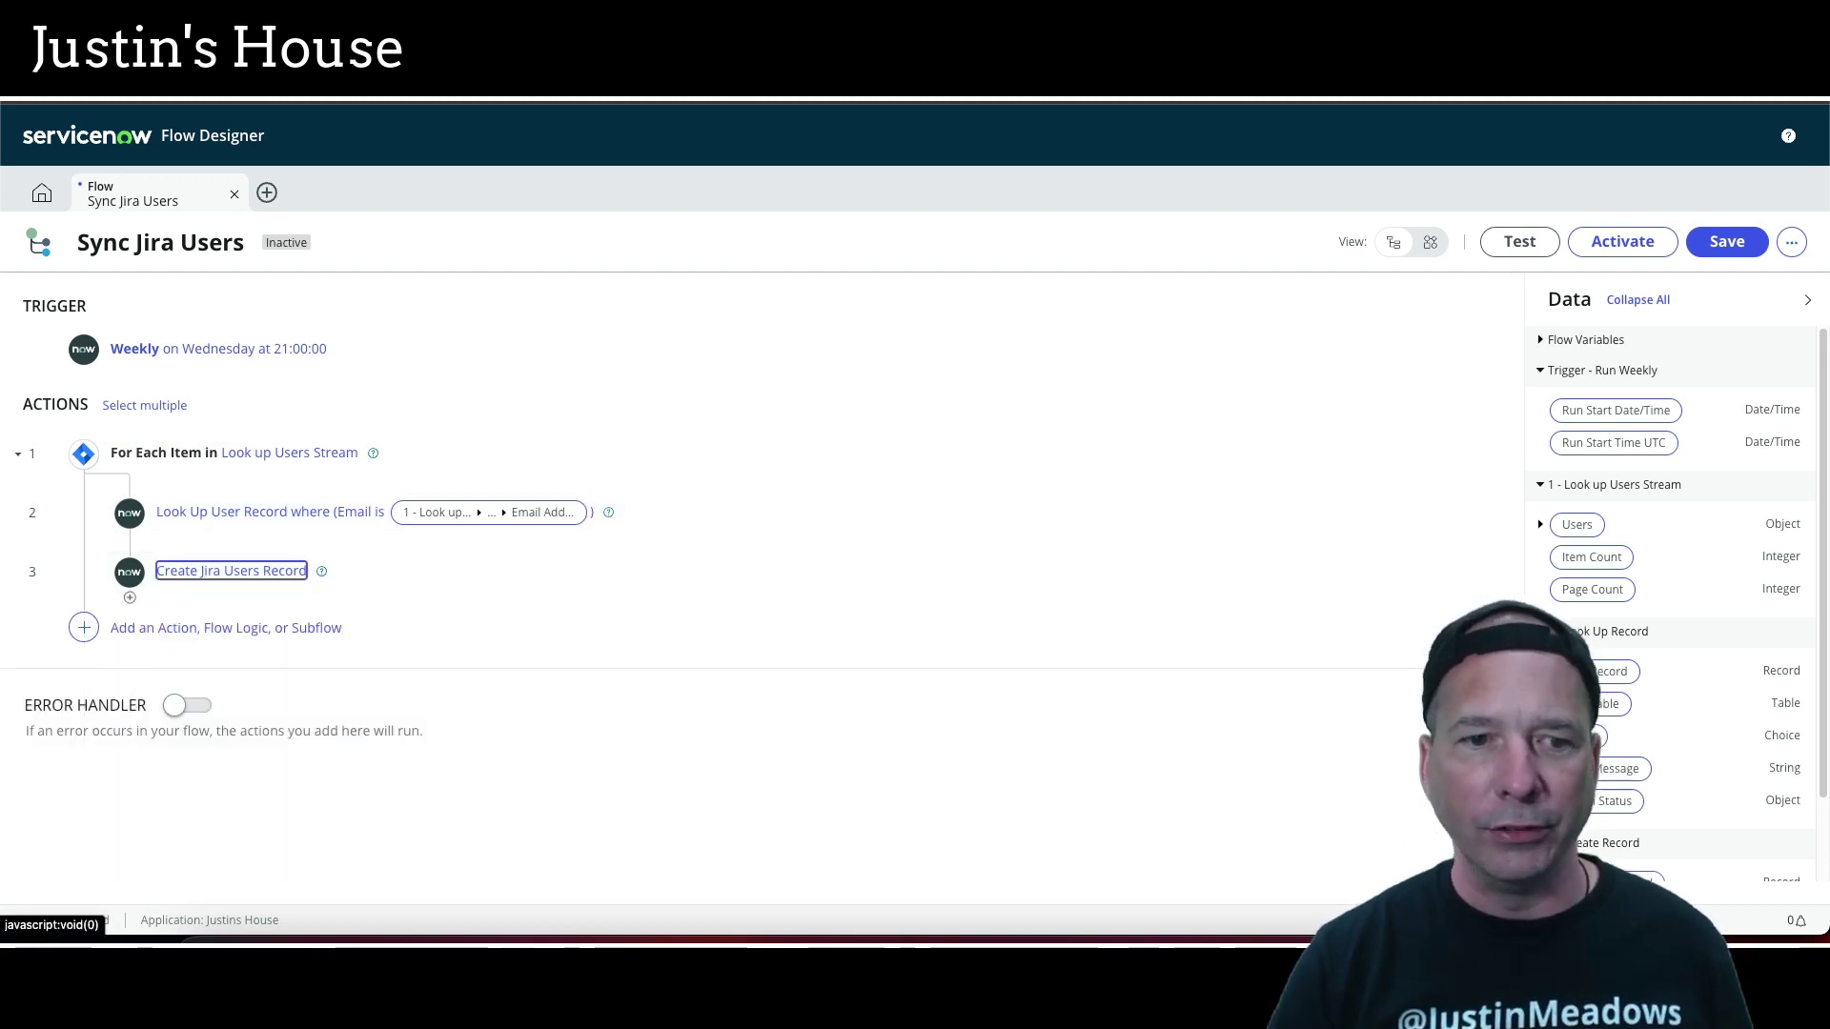
# Save the Sync Jira Users flow and run a test of it
pyautogui.click(1726, 241)
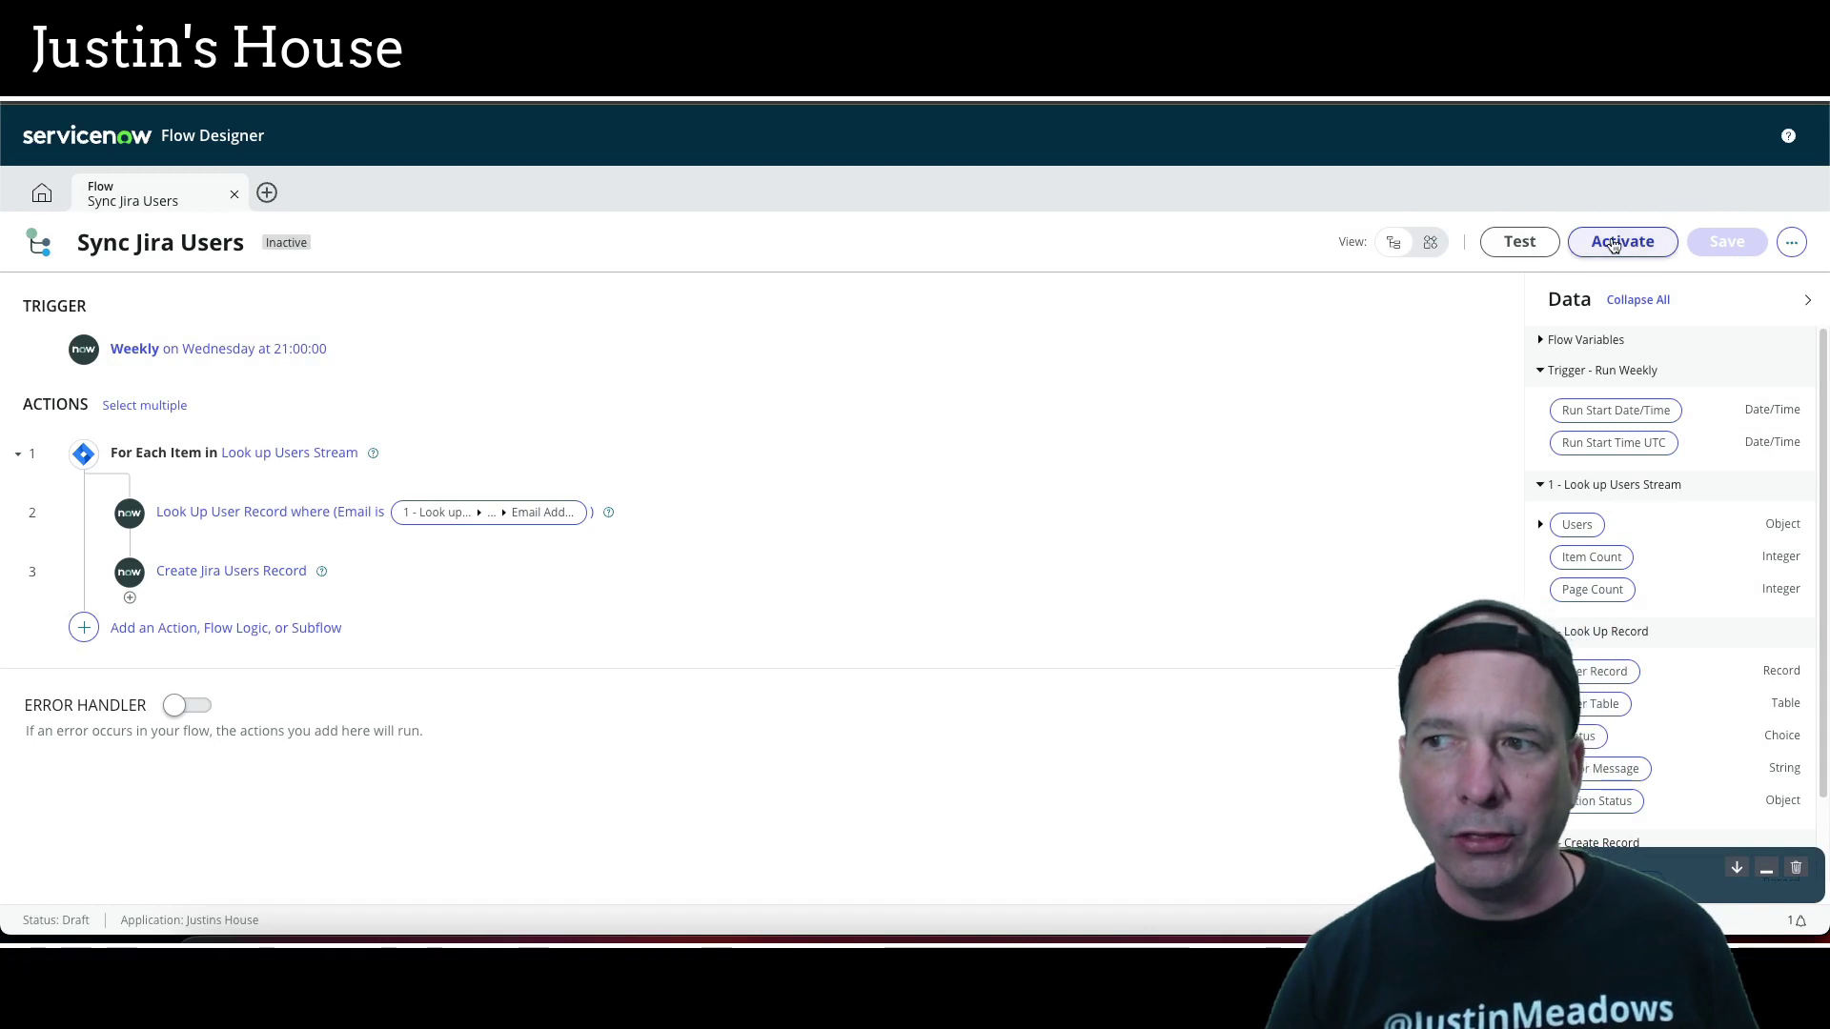
pyautogui.click(1522, 242)
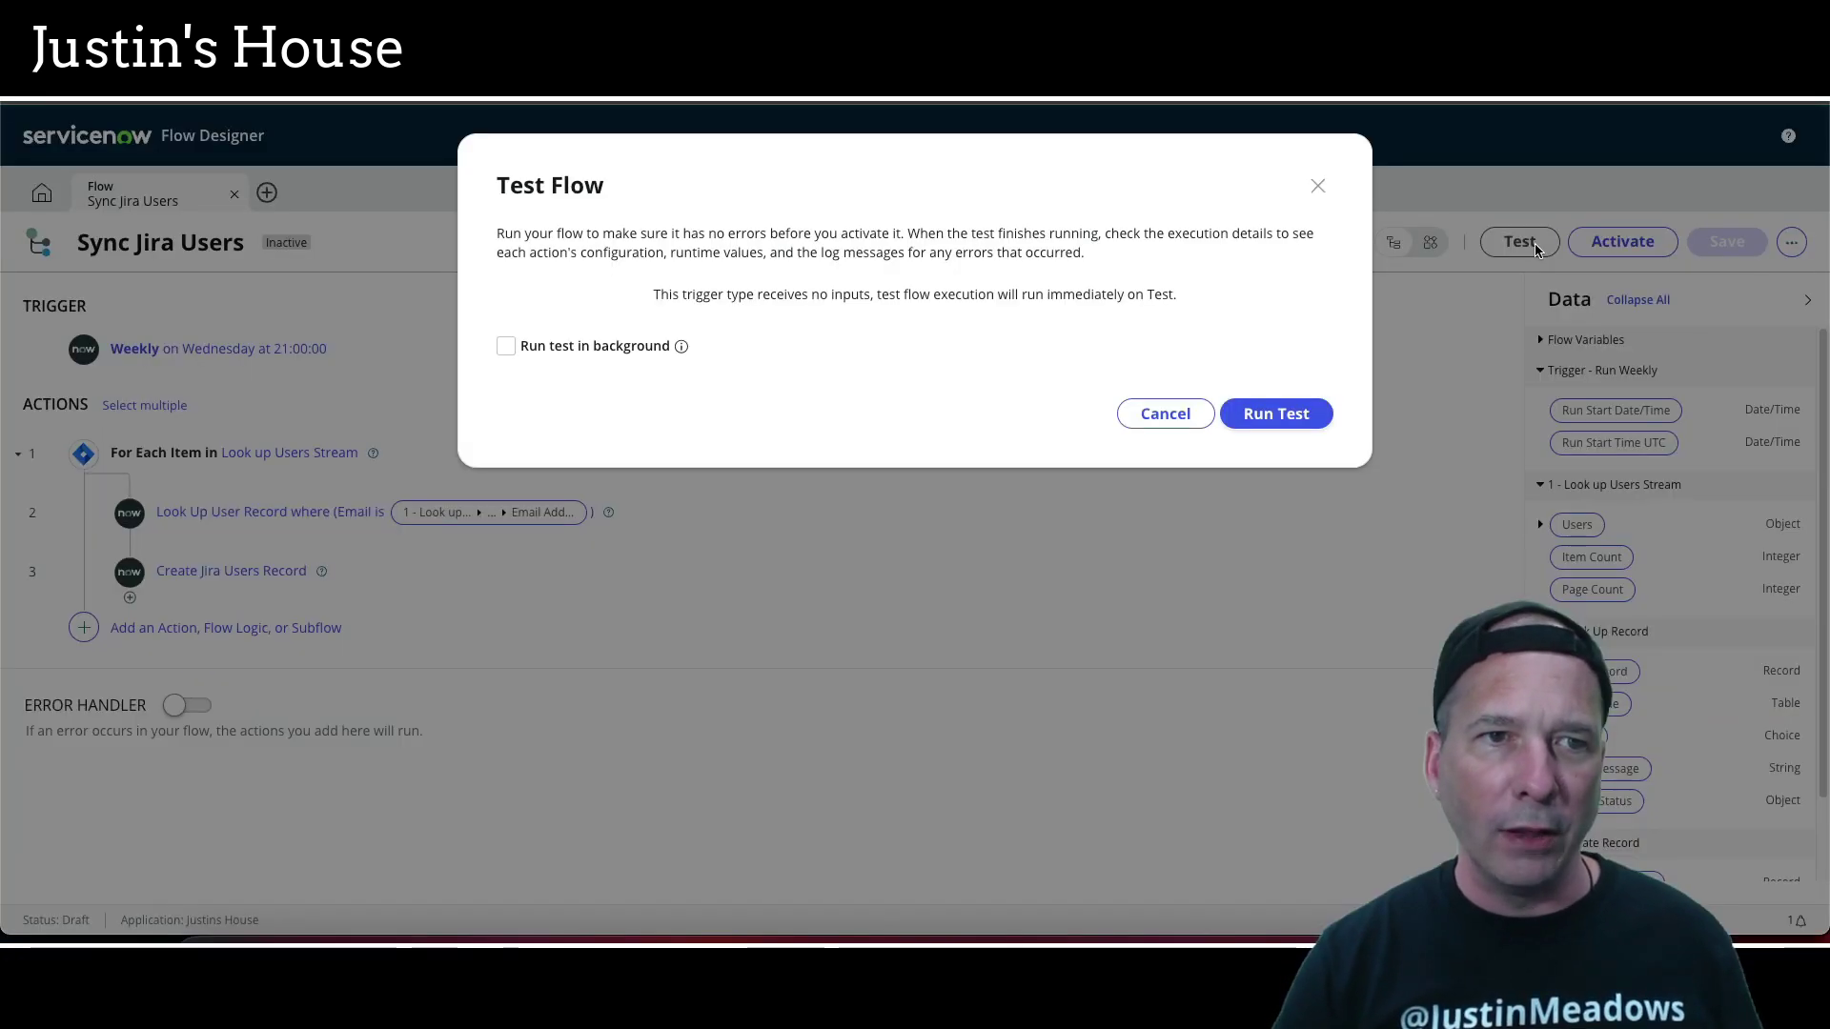
pyautogui.click(1295, 416)
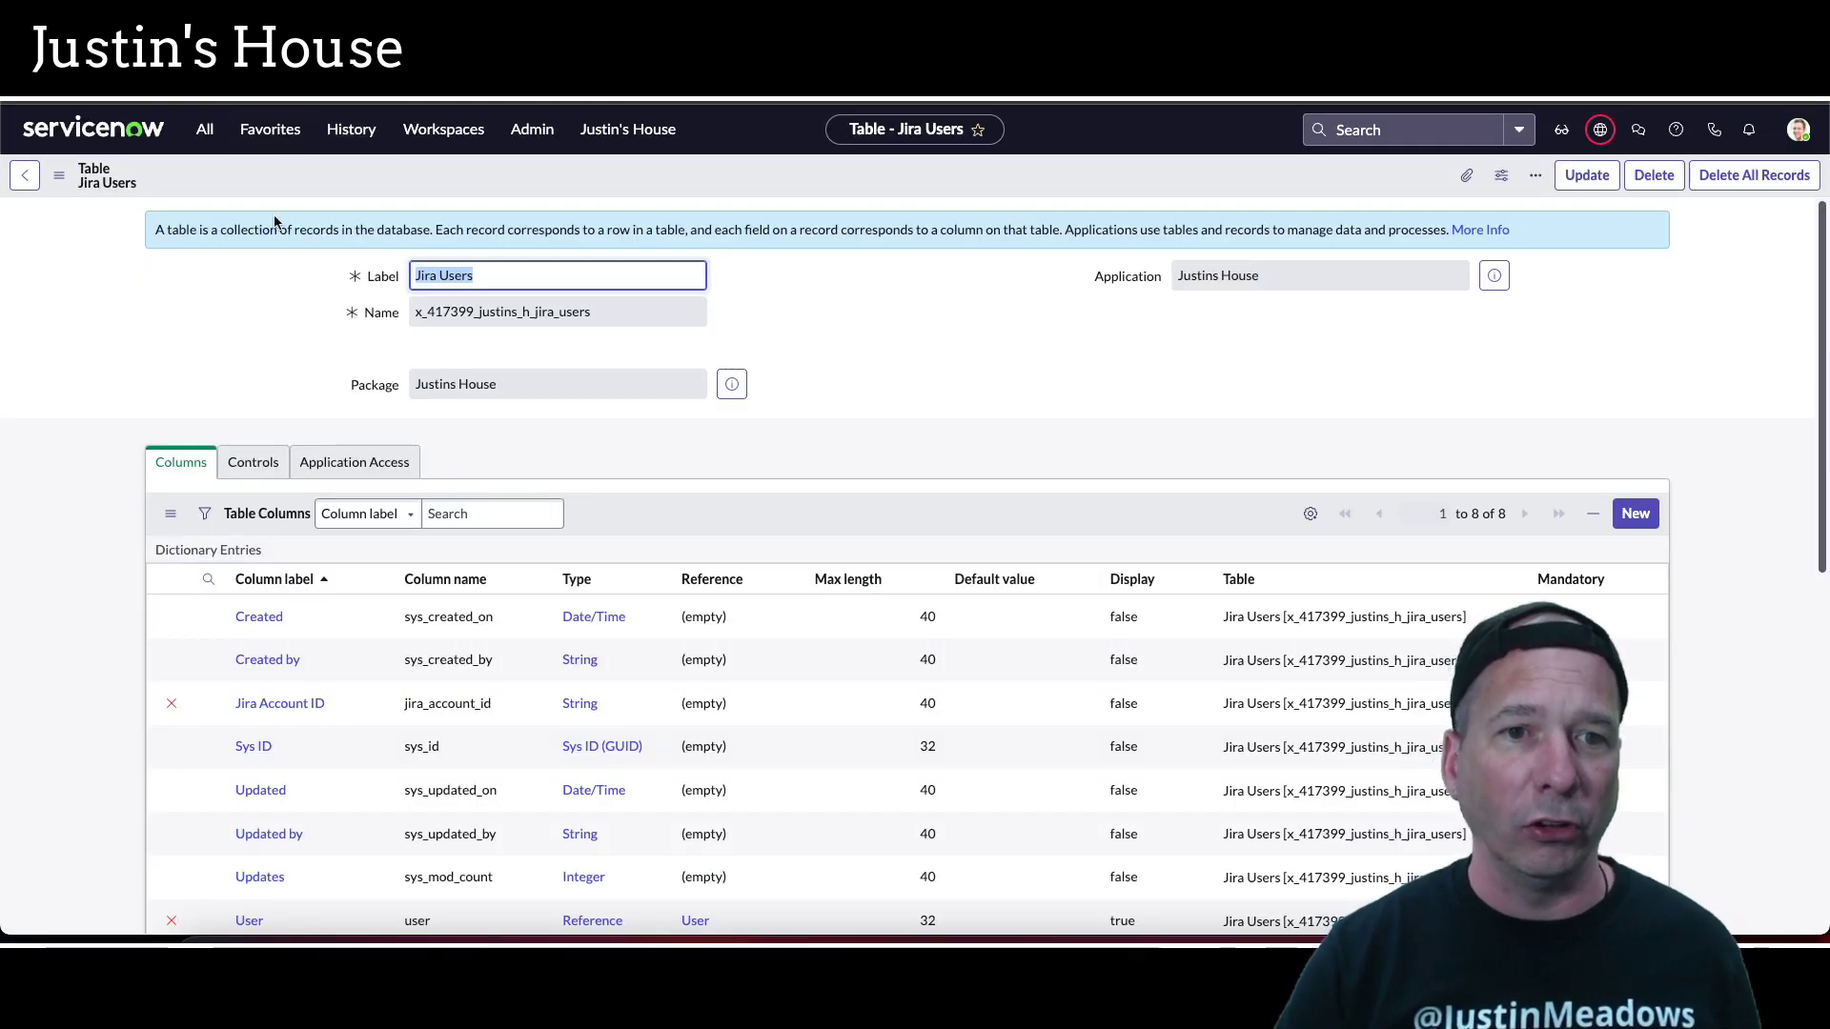
# Open the record list of the Jira Users table from its table definition
pyautogui.scroll(-8, 150, 620)
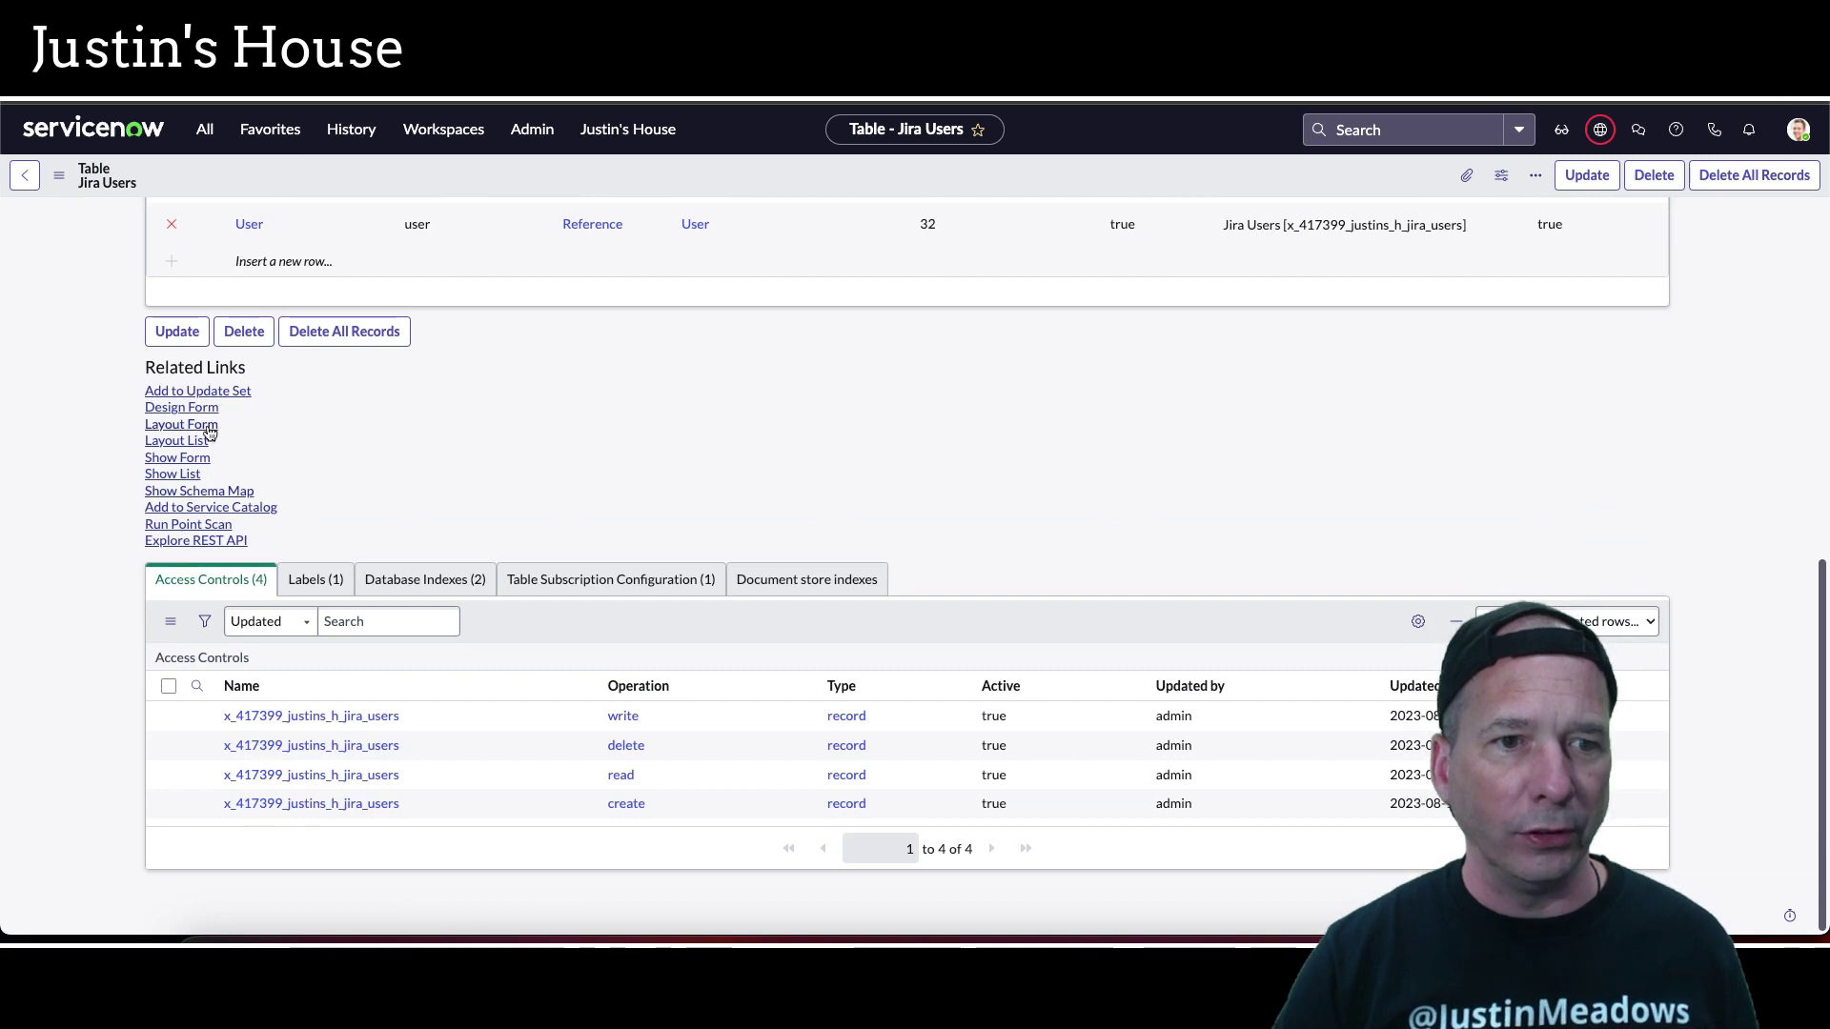
pyautogui.click(190, 474)
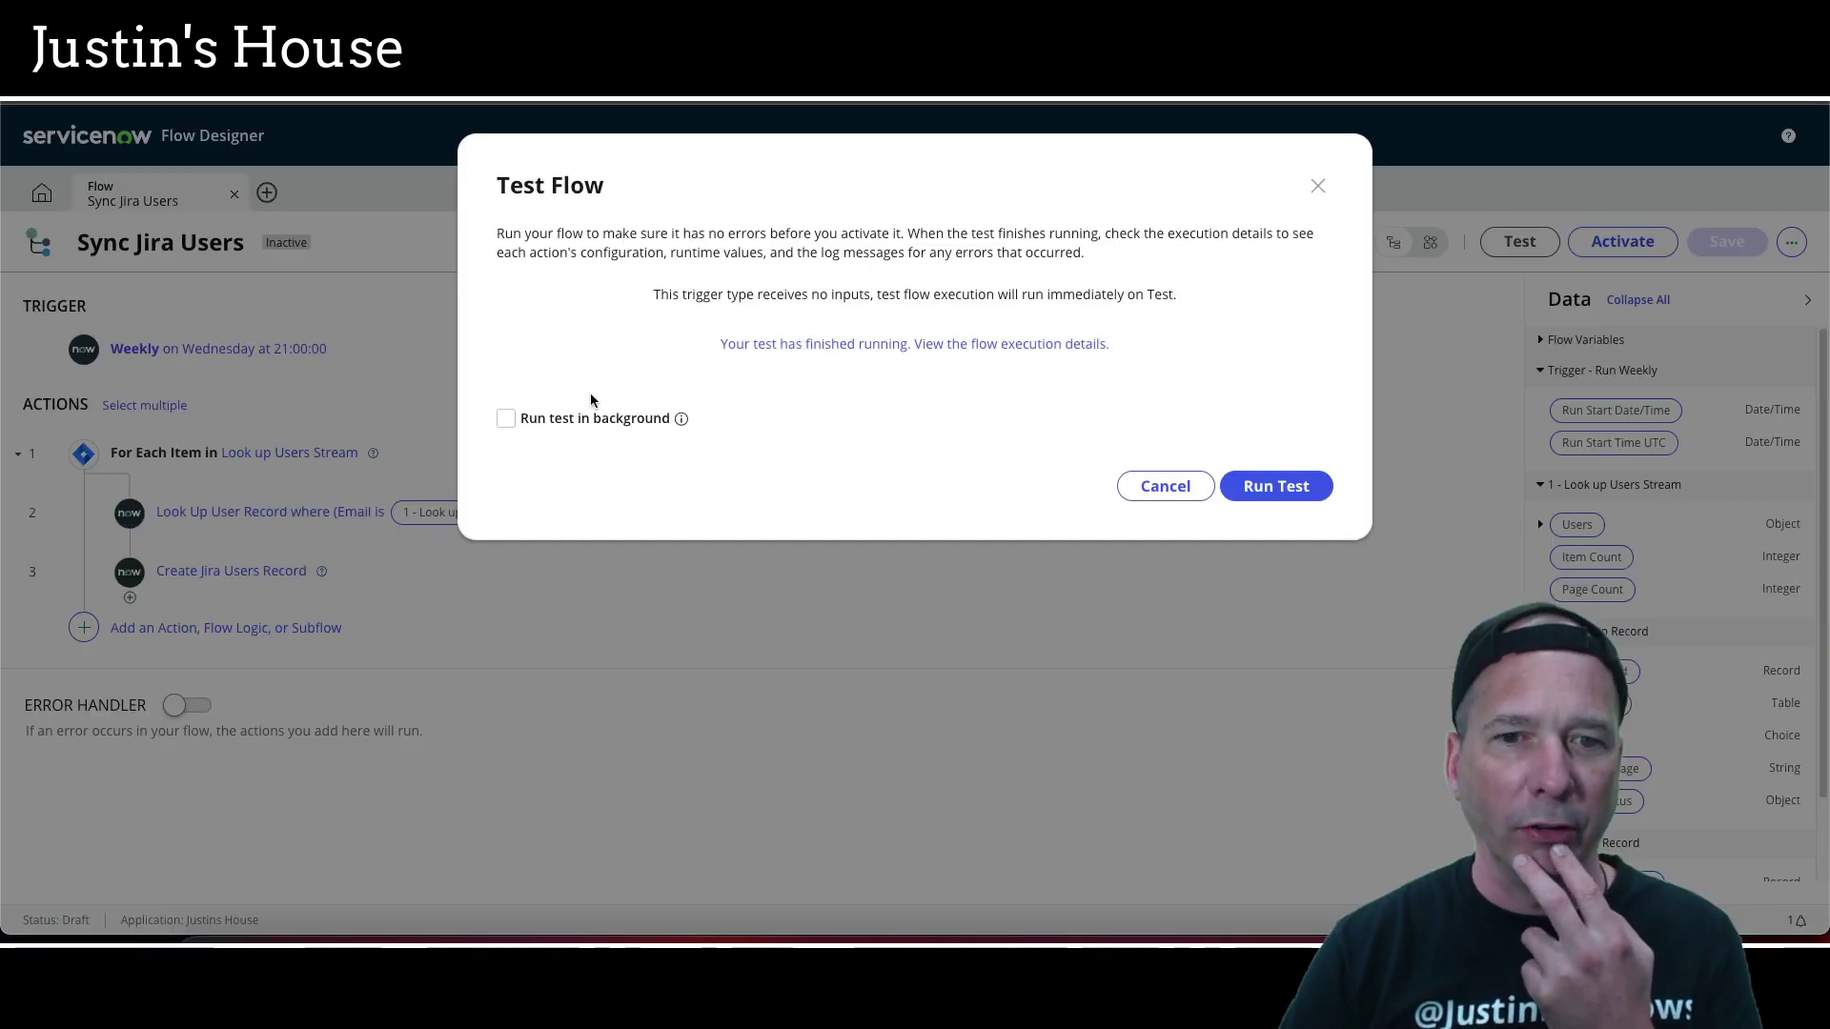
# Open the finished test's execution details, browse the For Each iterations to item 7, and inspect its Look Up Record configuration
pyautogui.click(804, 343)
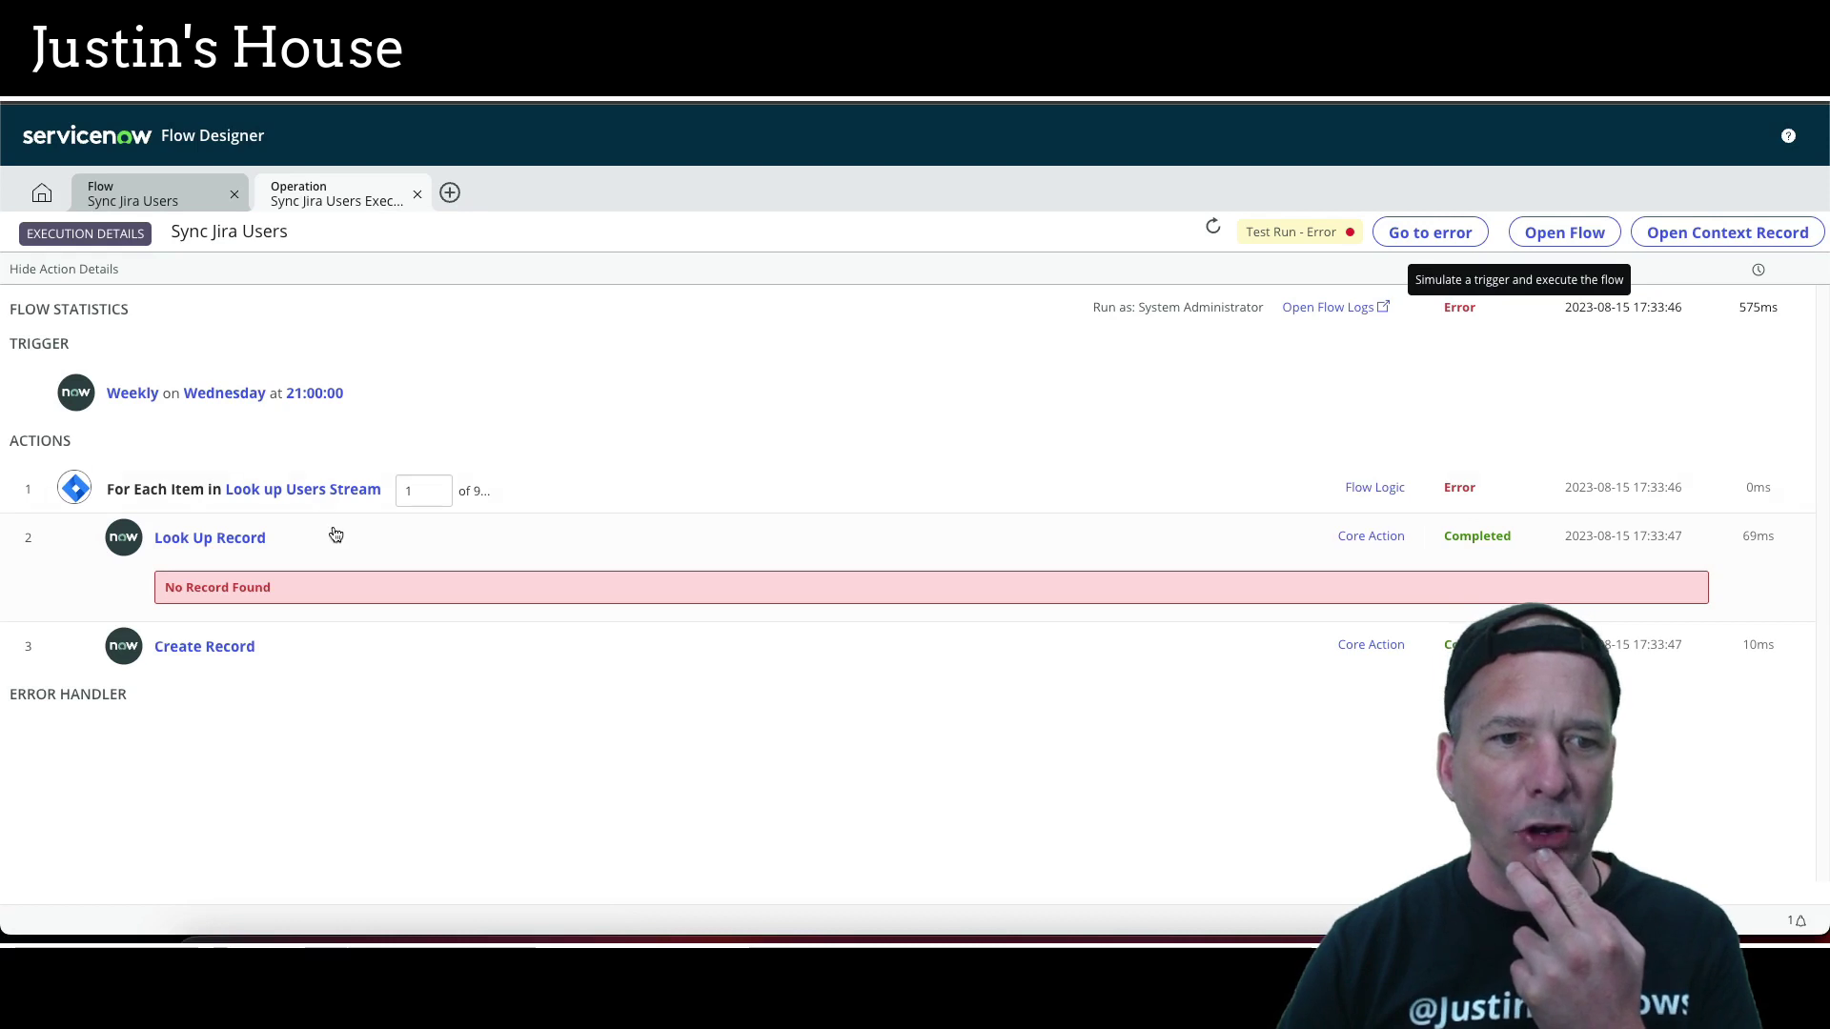
pyautogui.click(438, 486)
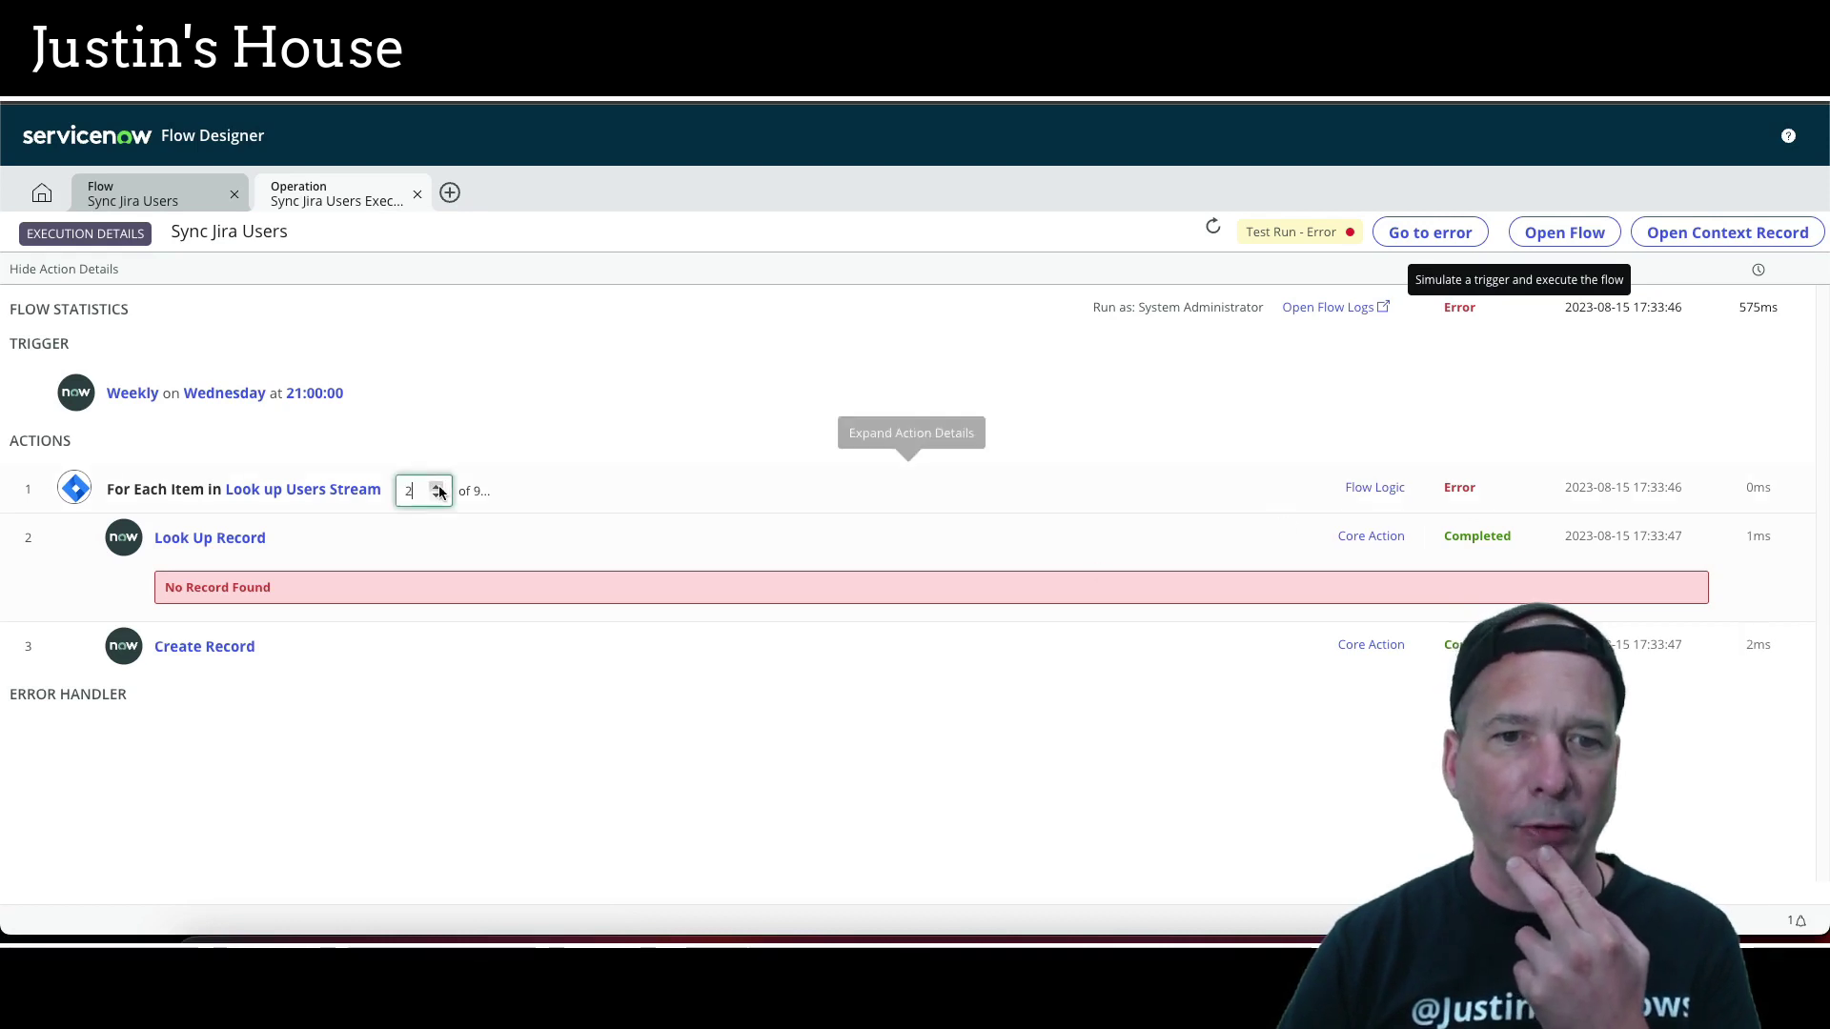
pyautogui.click(438, 486)
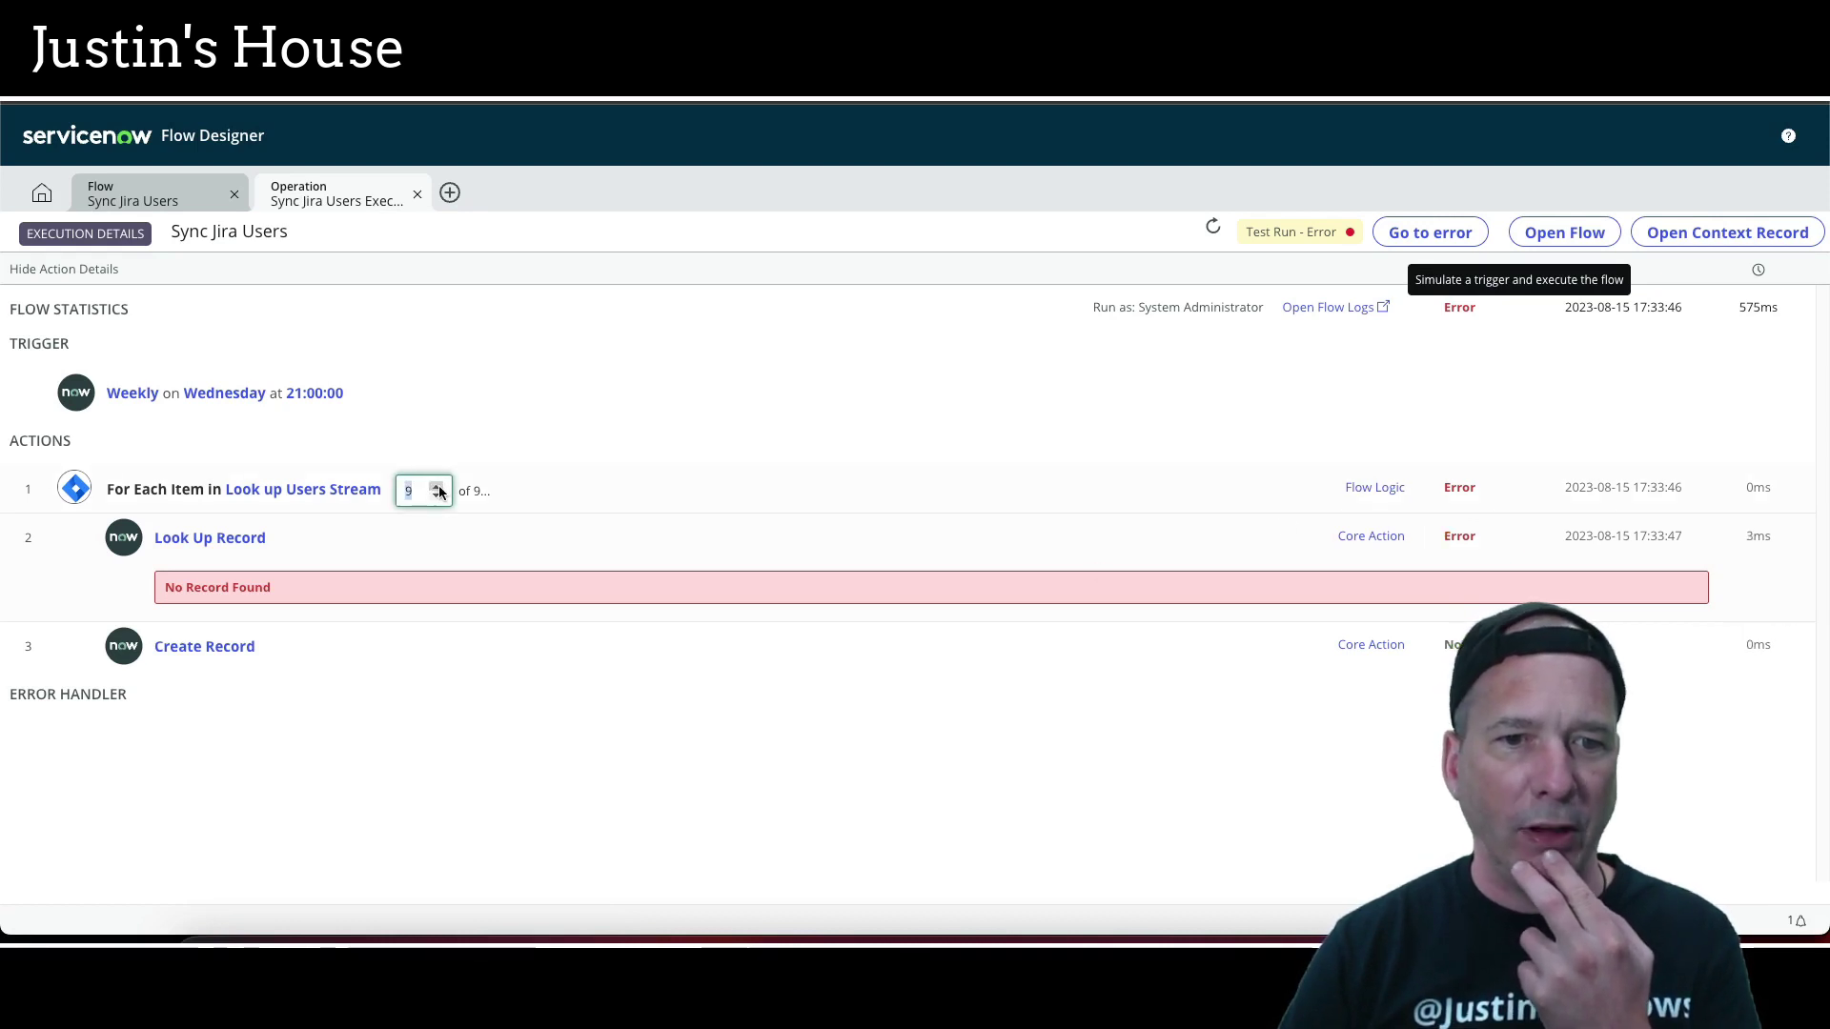
pyautogui.click(436, 497)
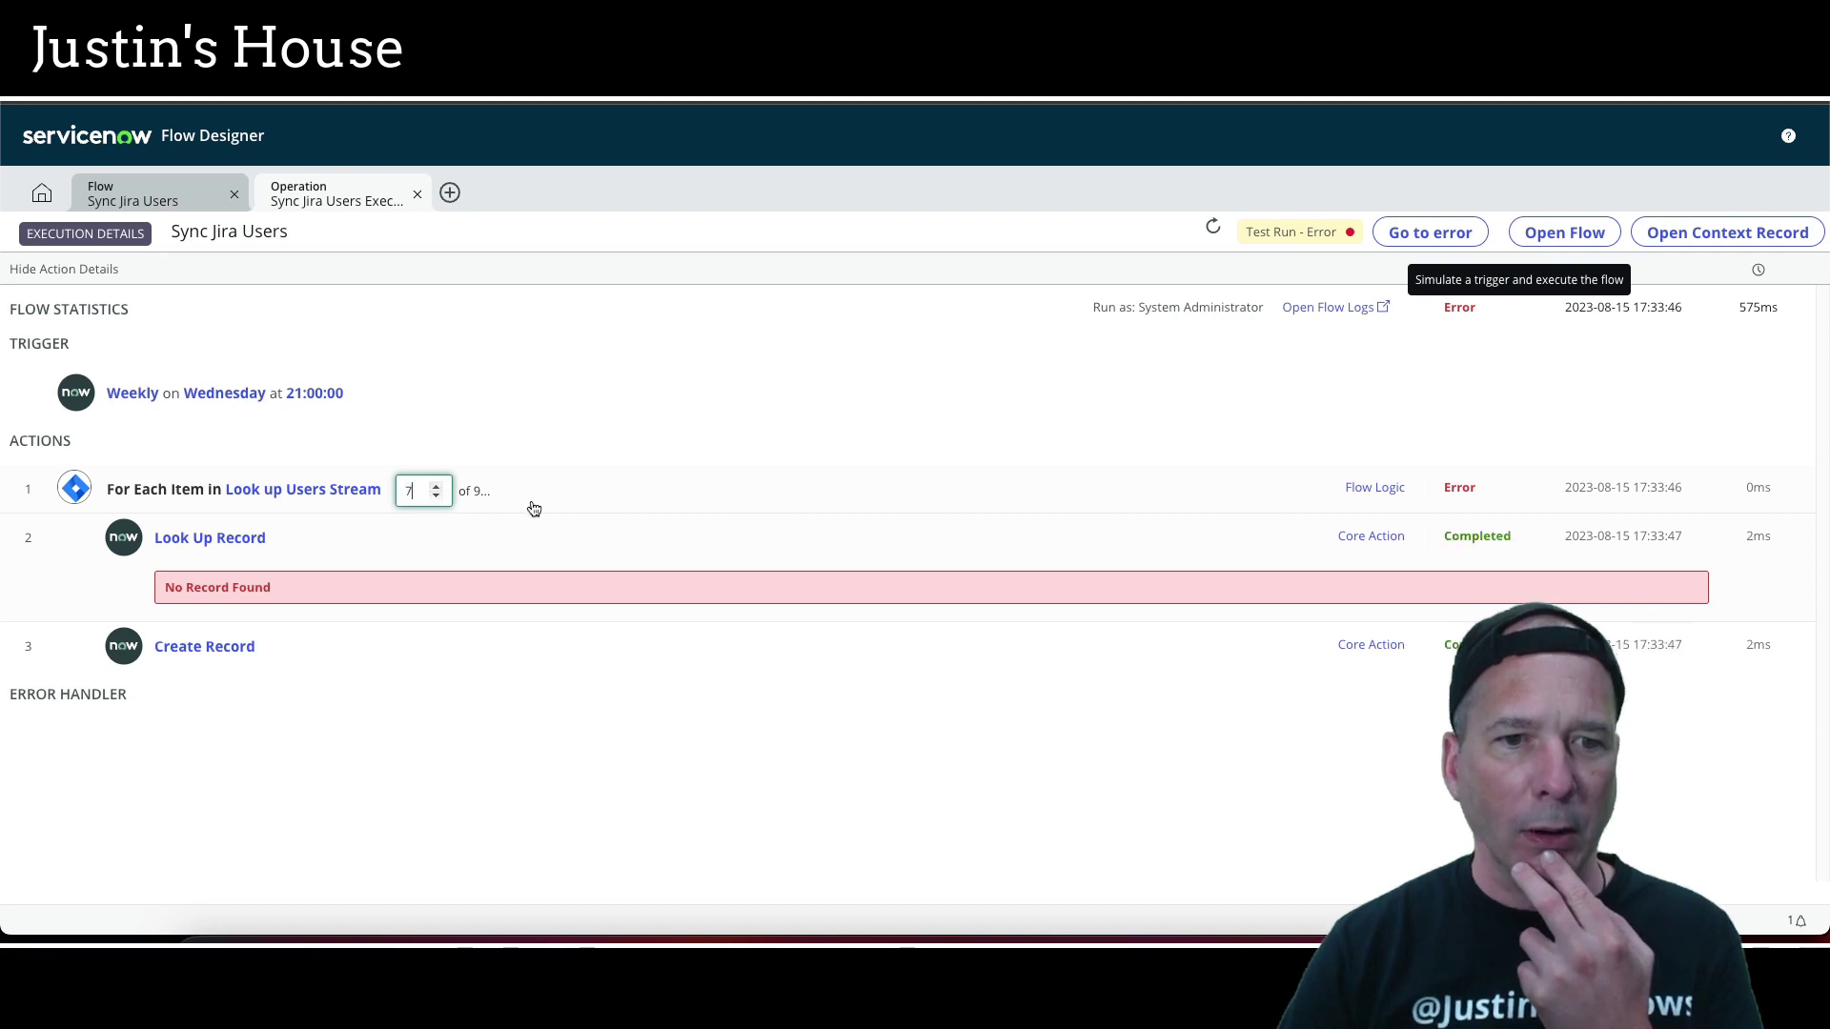
pyautogui.click(449, 535)
pyautogui.scroll(-1, 496, 675)
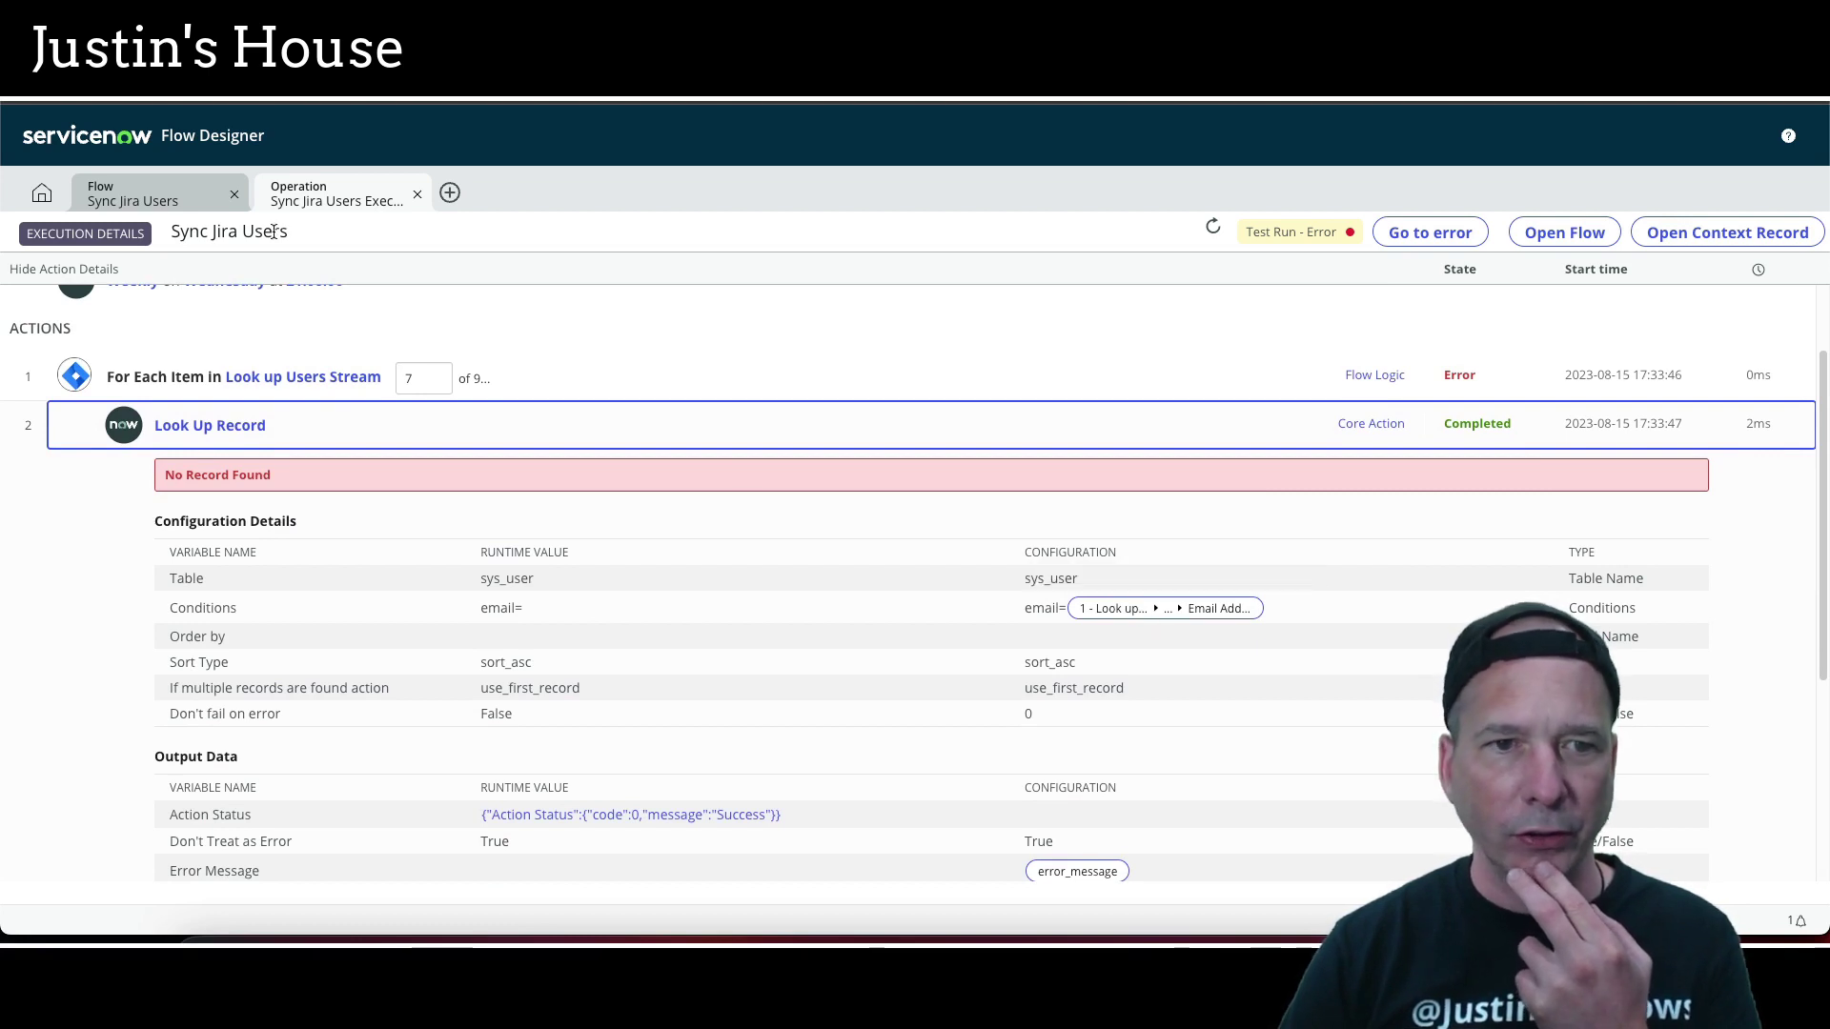
# Return to the Sync Jira Users flow, dismiss the test dialog, and check the settings of the Look up Users Stream step
pyautogui.click(134, 194)
pyautogui.click(1162, 487)
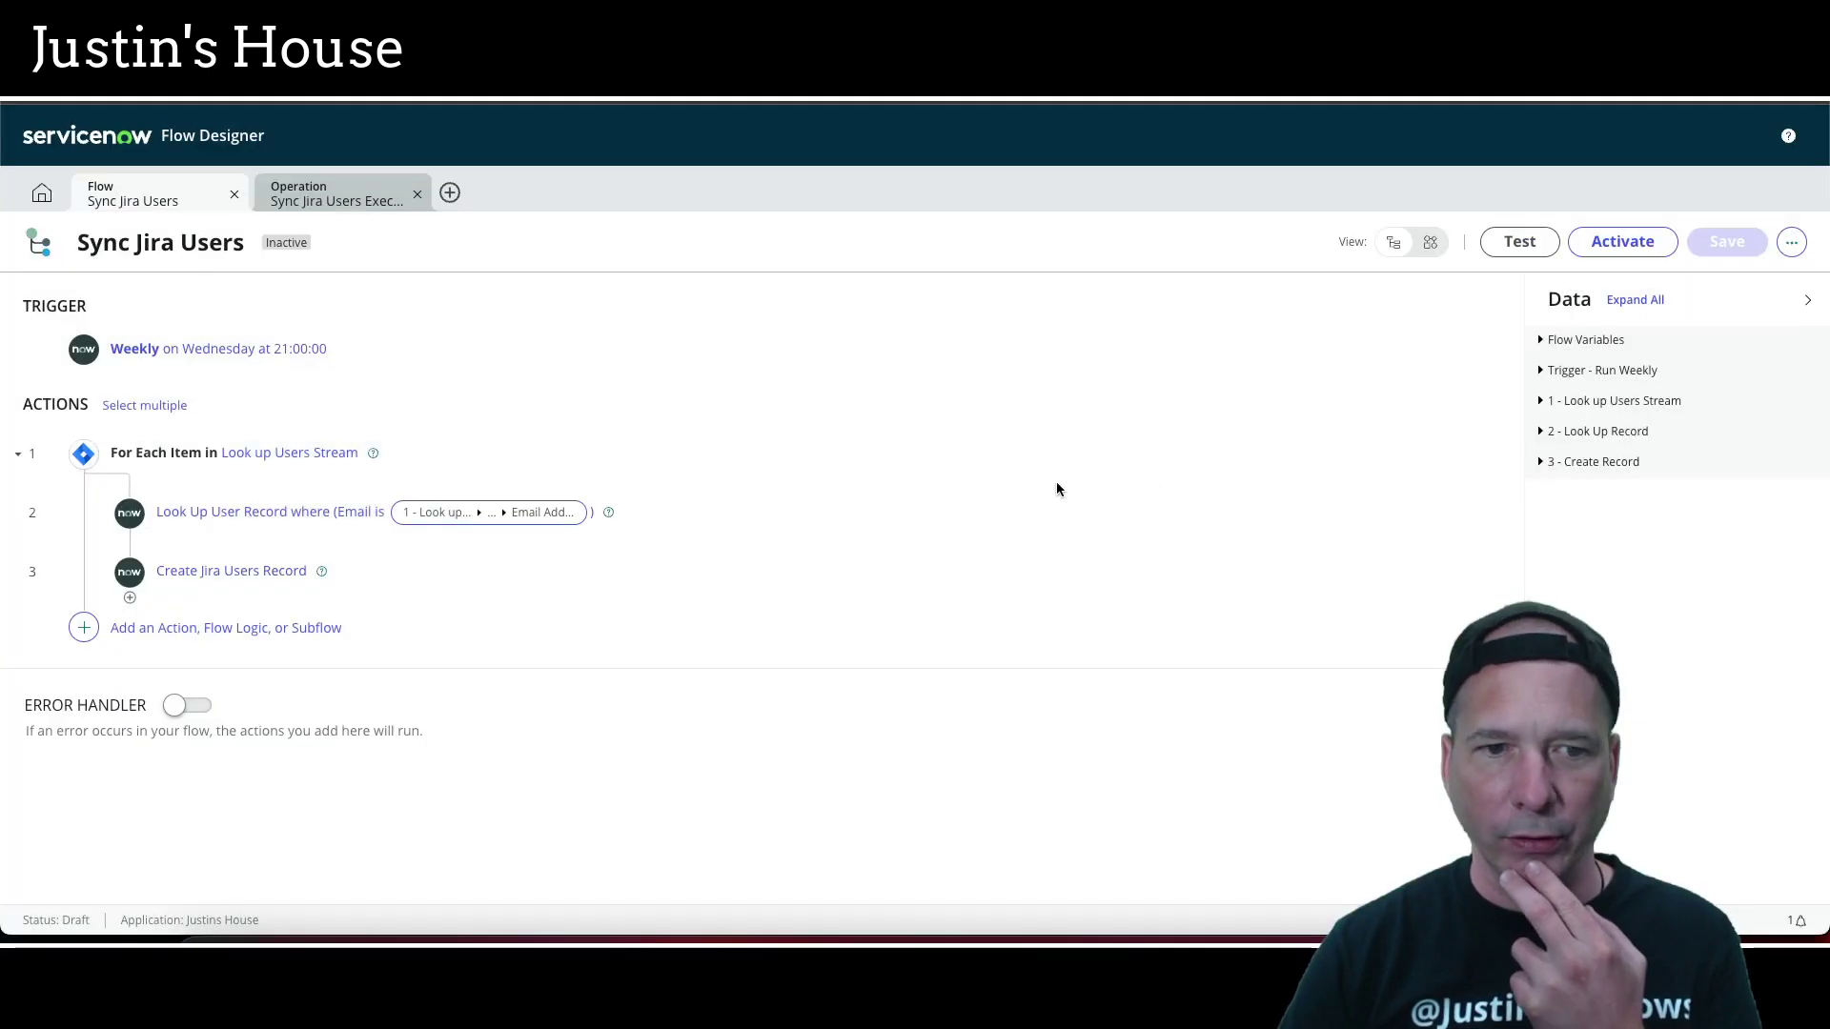
pyautogui.click(647, 451)
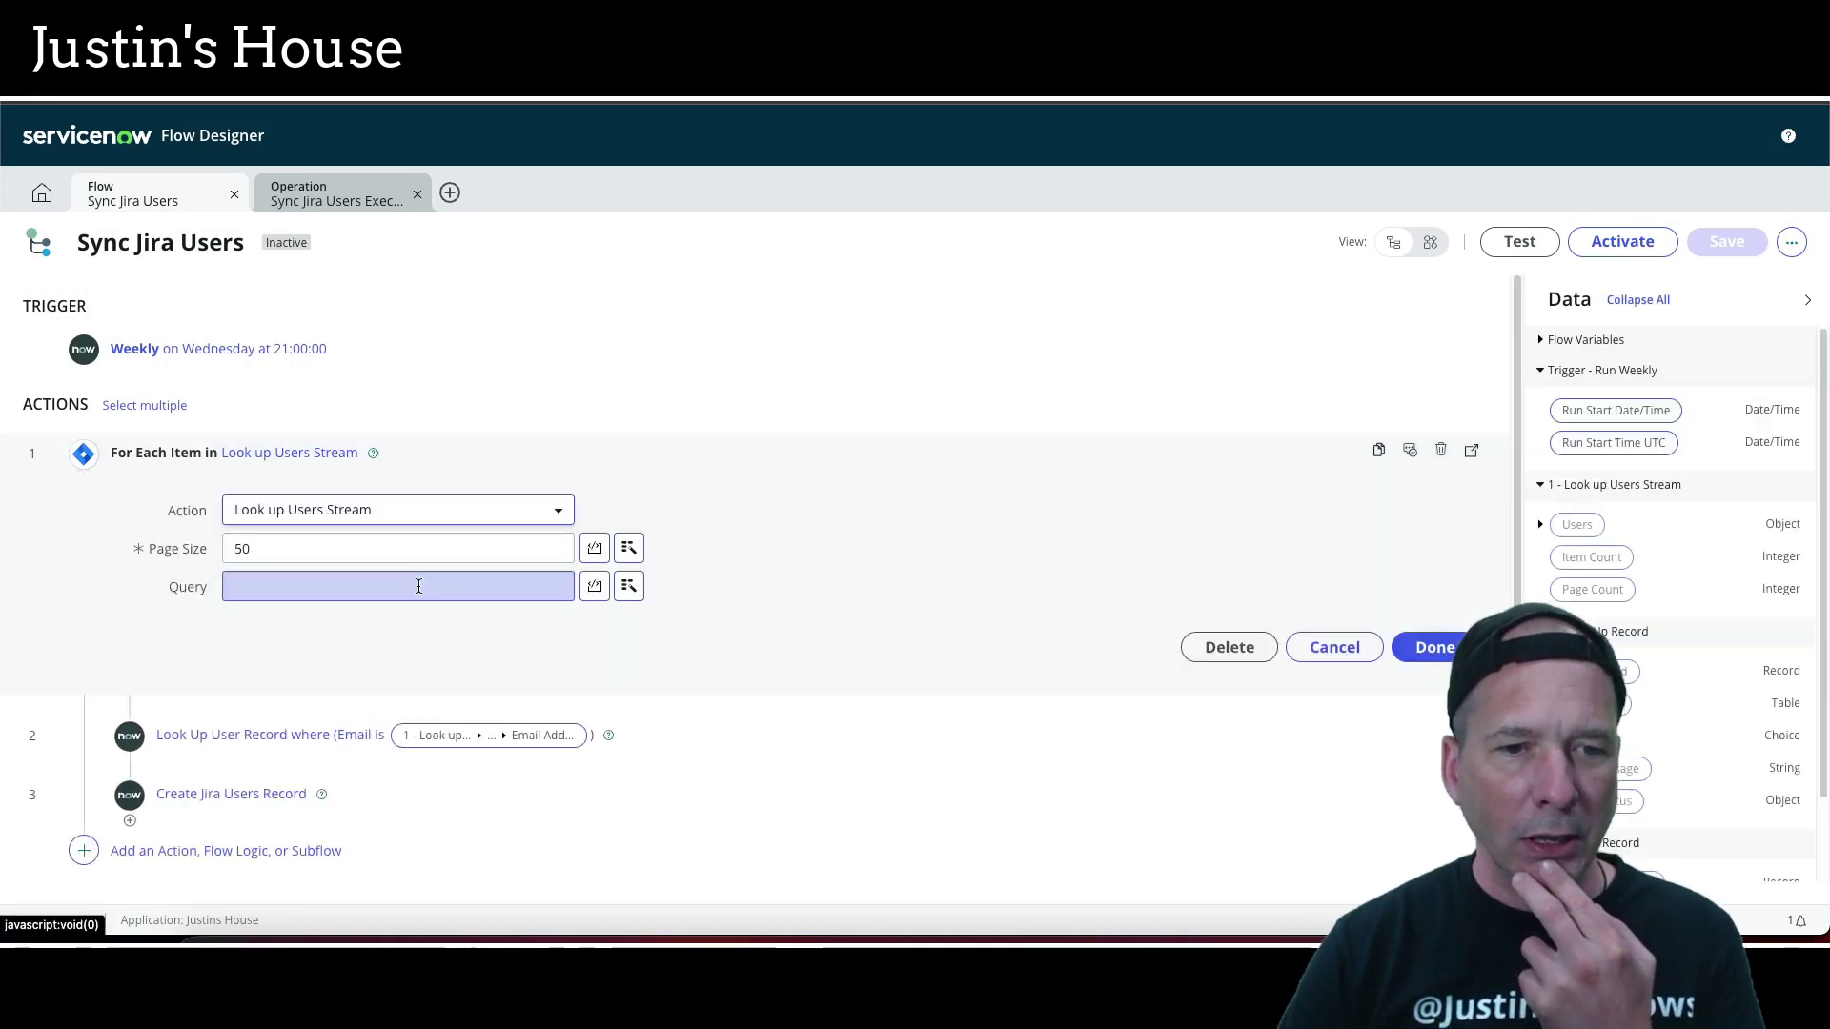
pyautogui.click(532, 442)
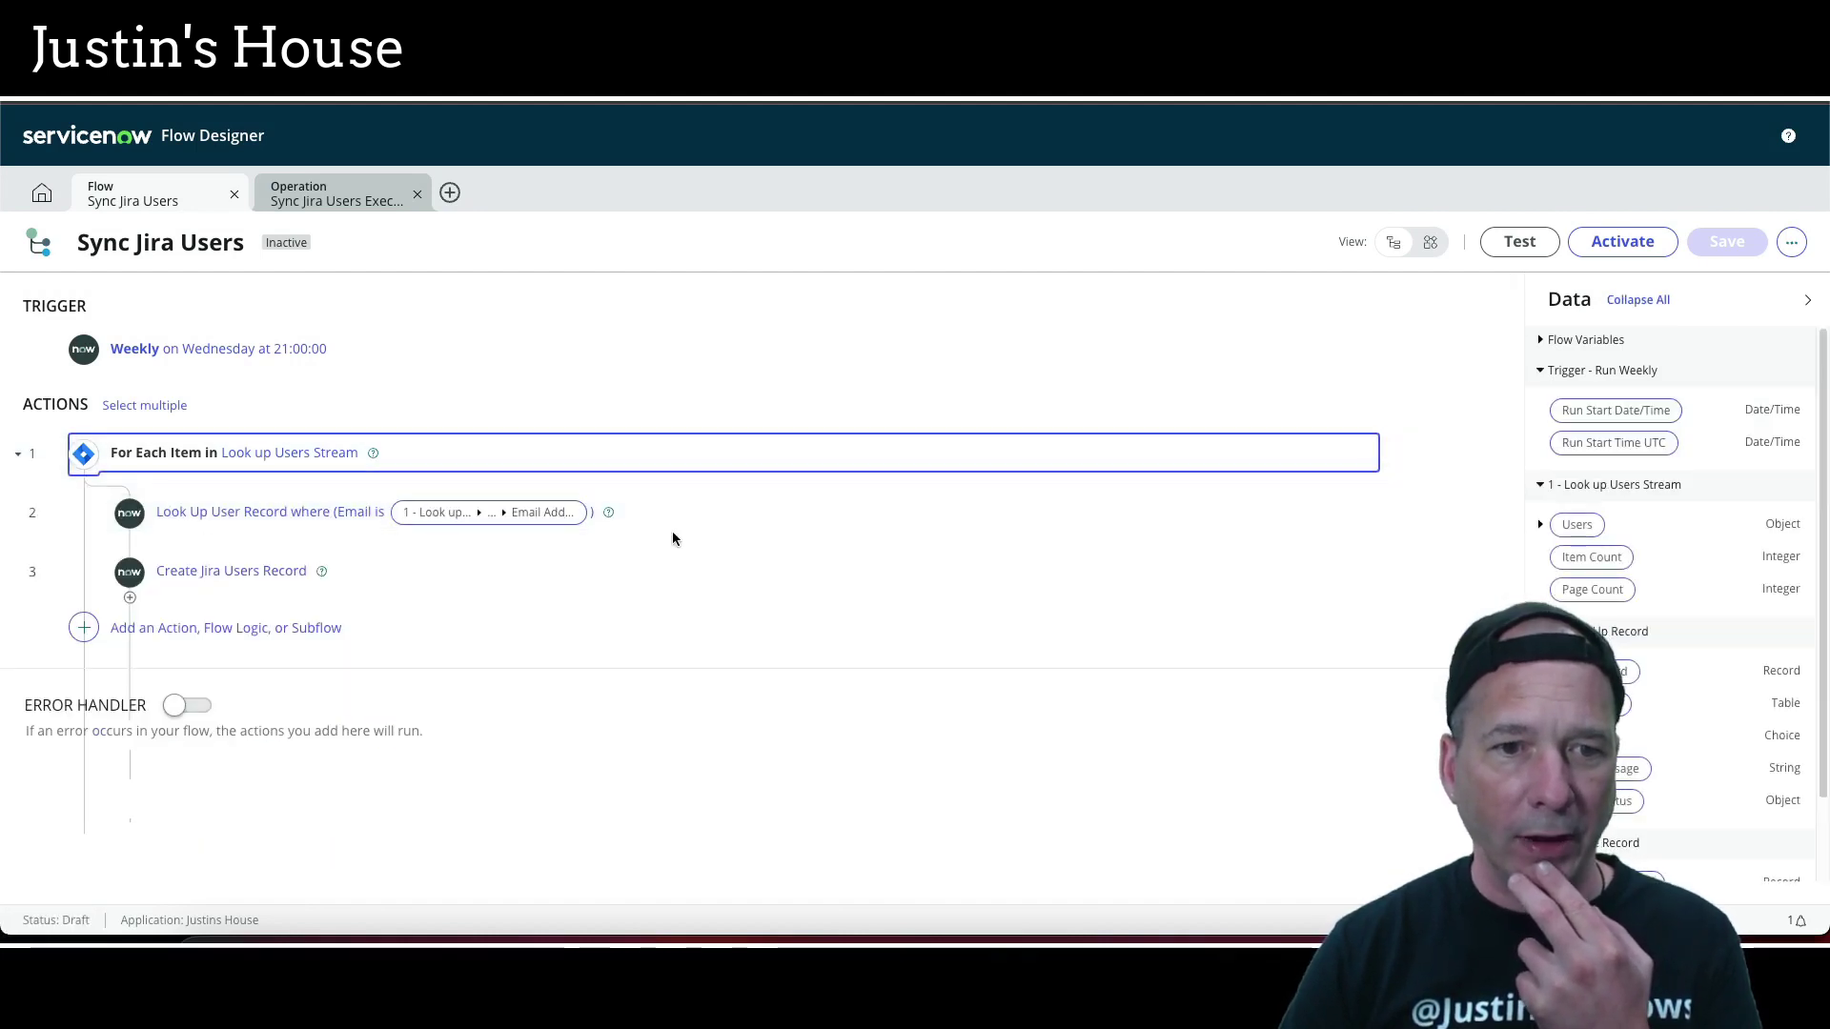
# Open the Look Up User Record step and check the data pill source of its Email condition
pyautogui.click(707, 515)
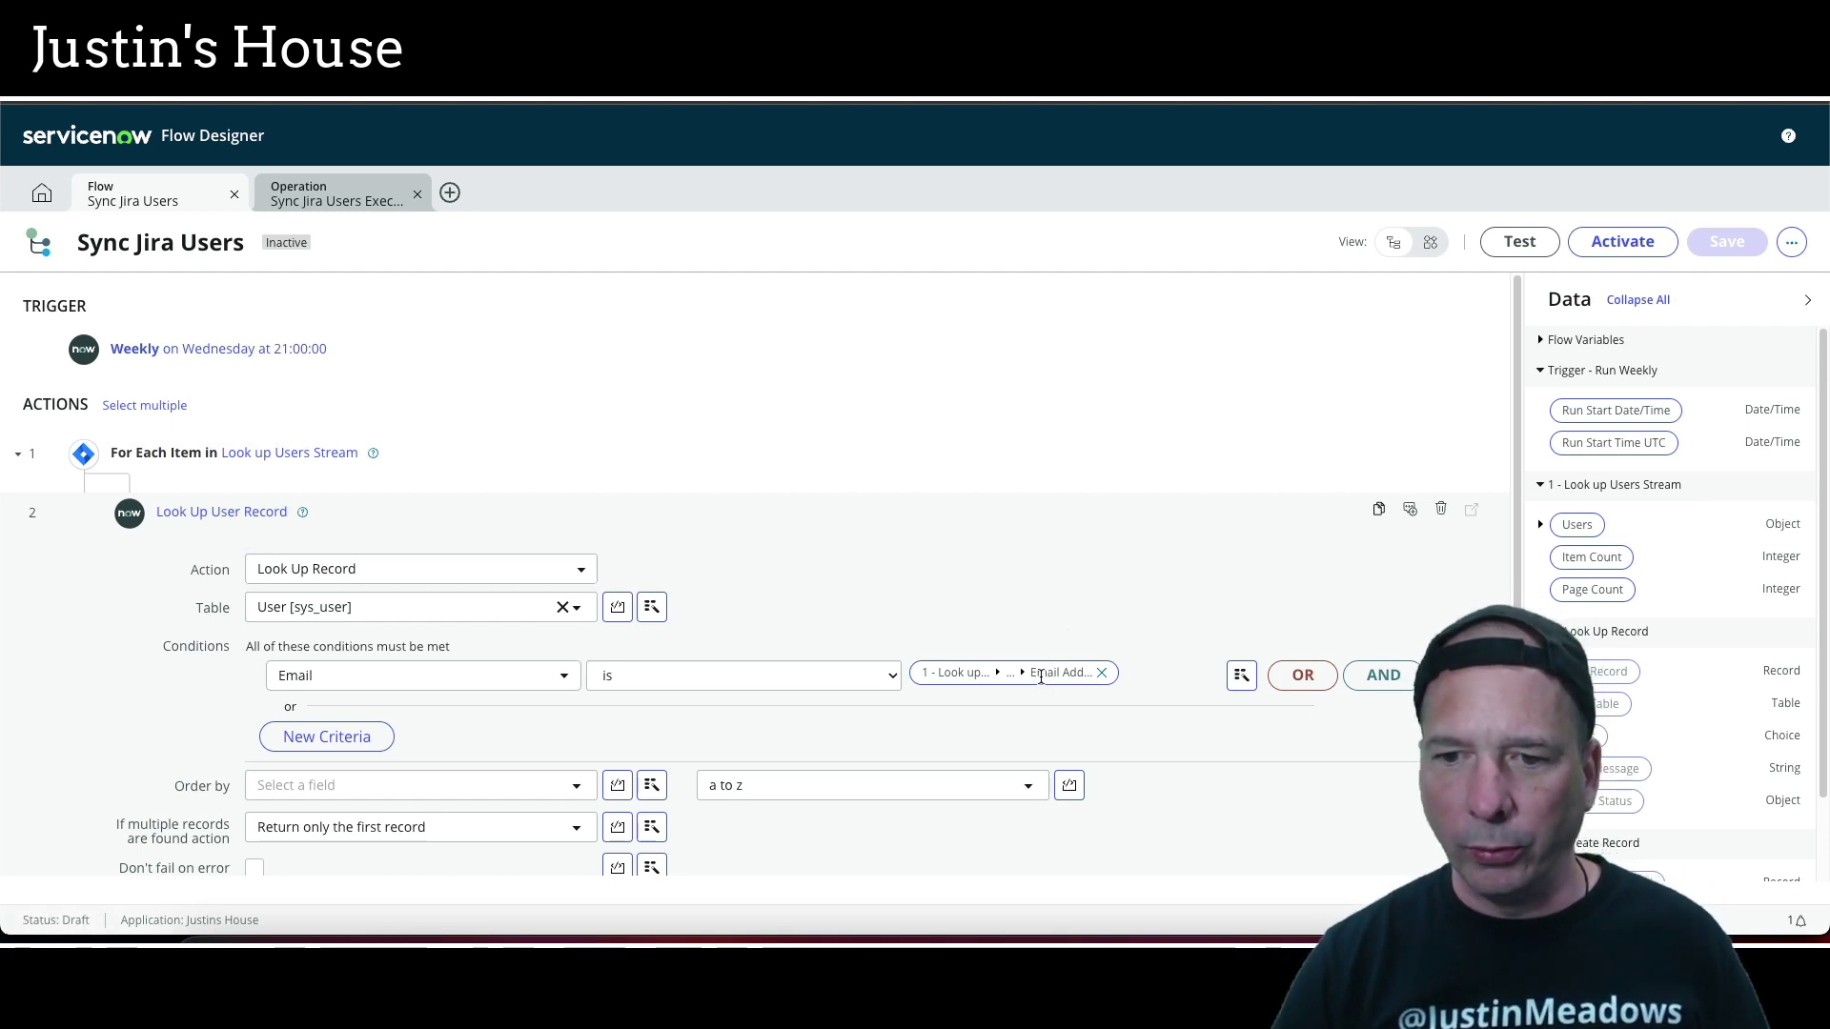
pyautogui.click(1241, 676)
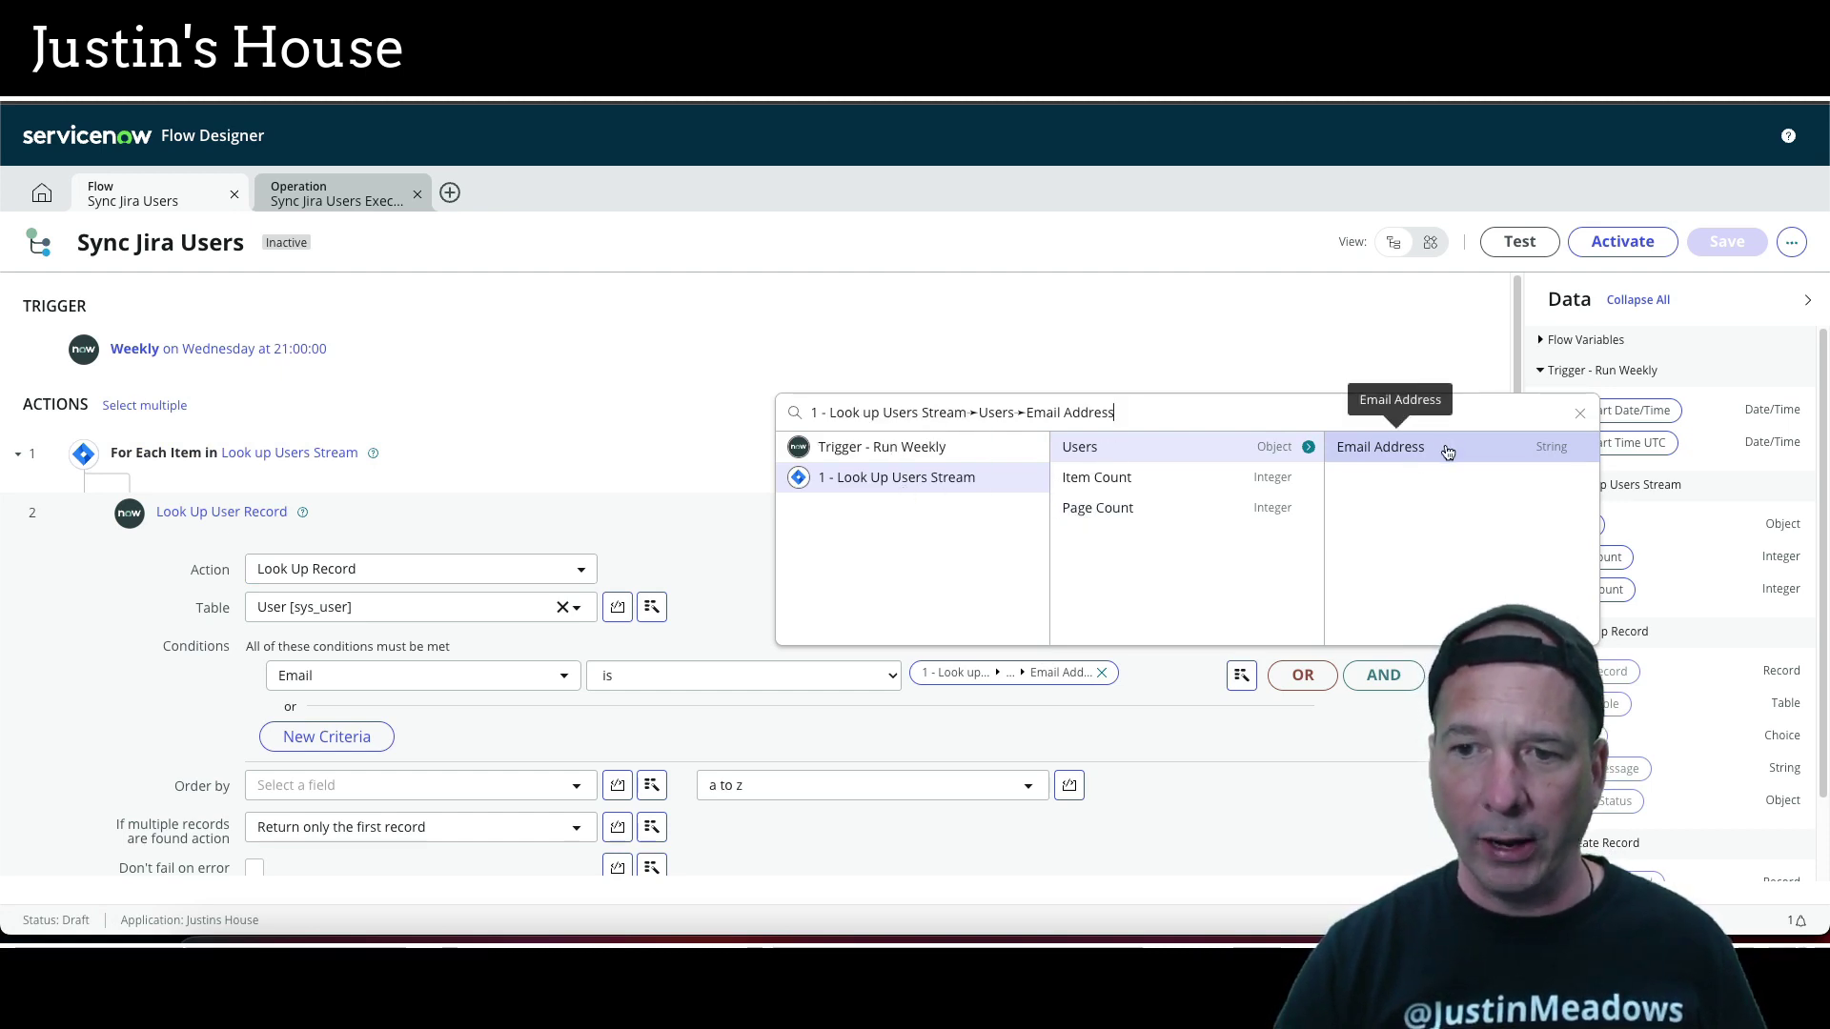
pyautogui.click(1147, 723)
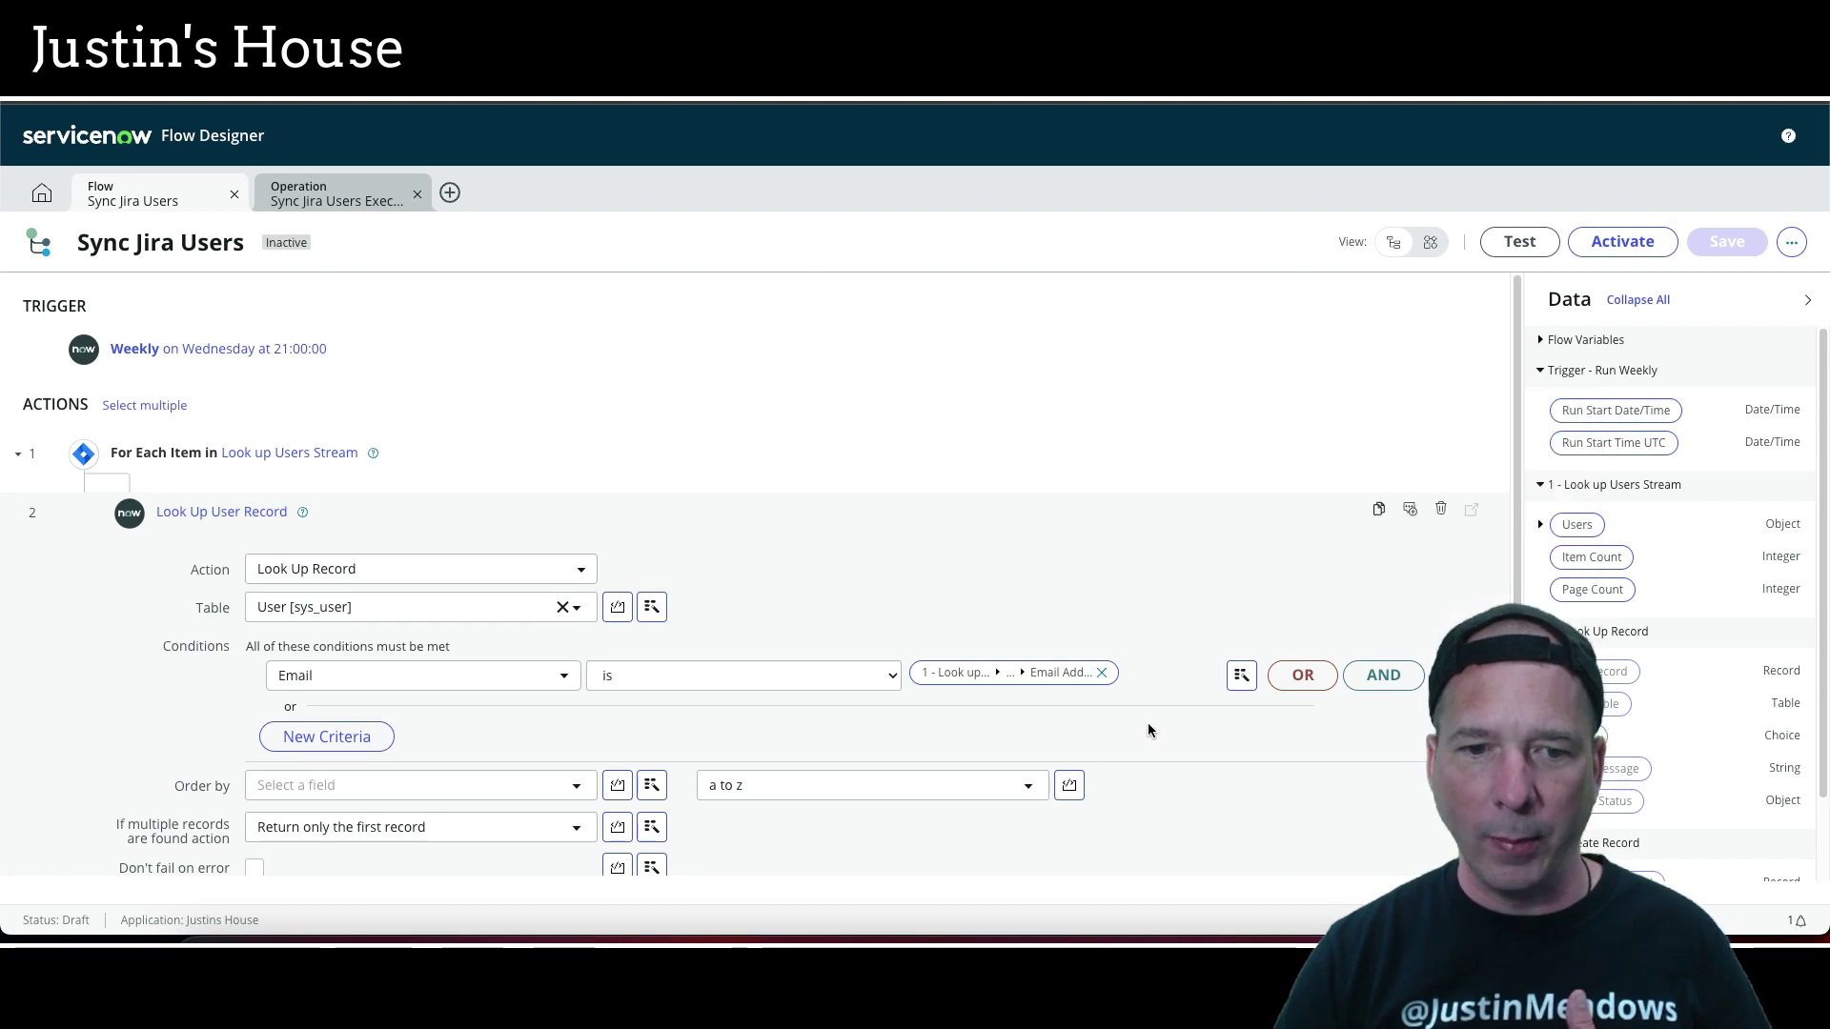
pyautogui.scroll(-1, 945, 695)
pyautogui.scroll(-2, 946, 700)
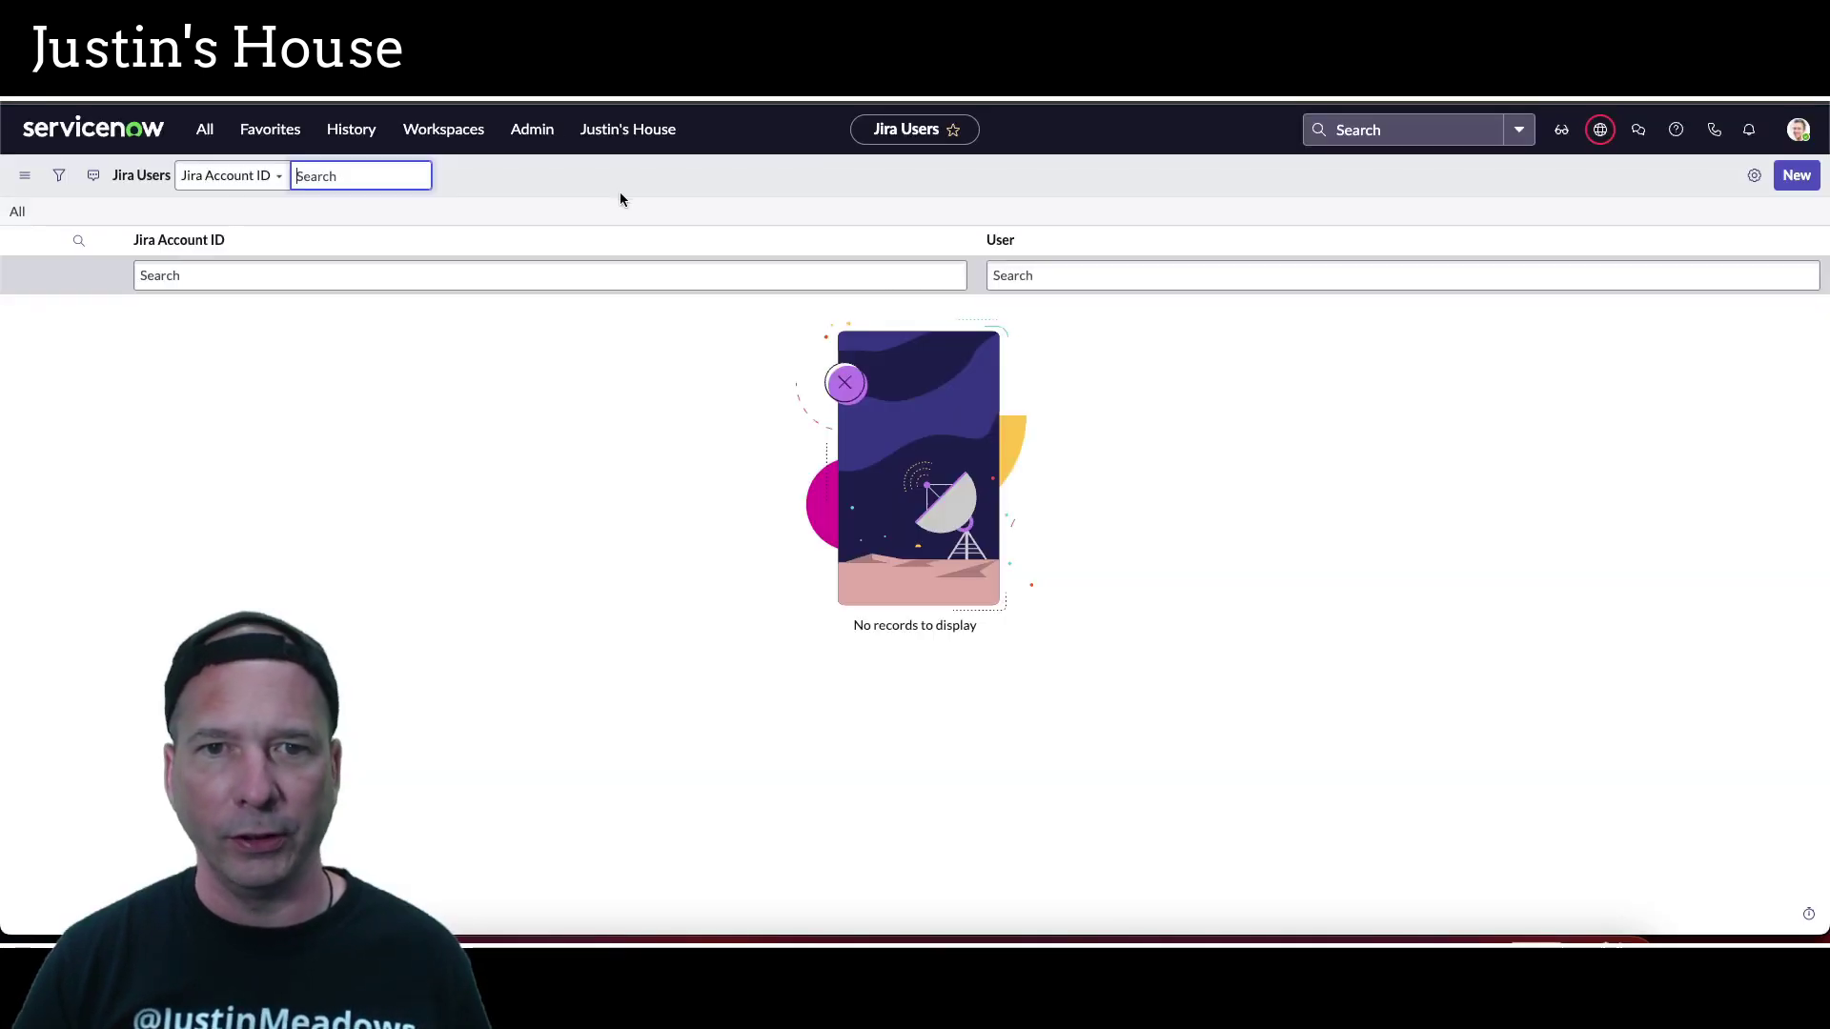
# Refresh the Jira Users record list to check for records from the flow test
pyautogui.rightClick(673, 192)
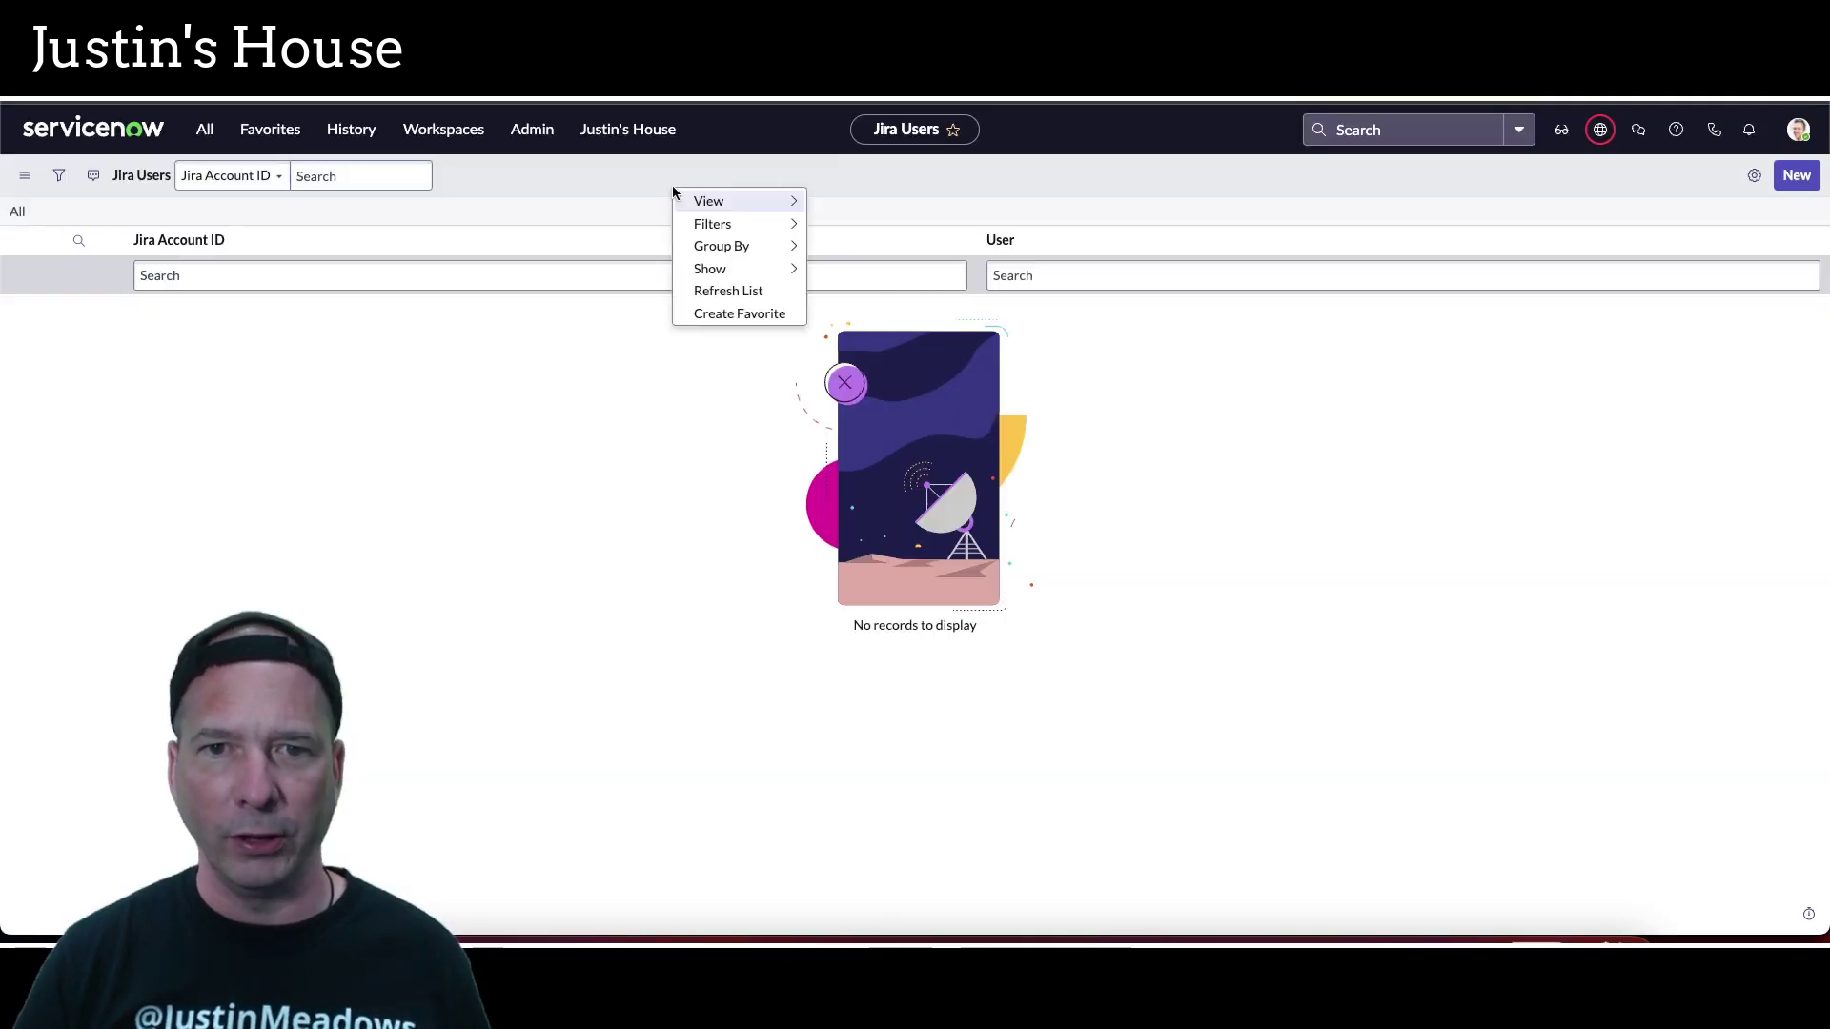
pyautogui.click(727, 290)
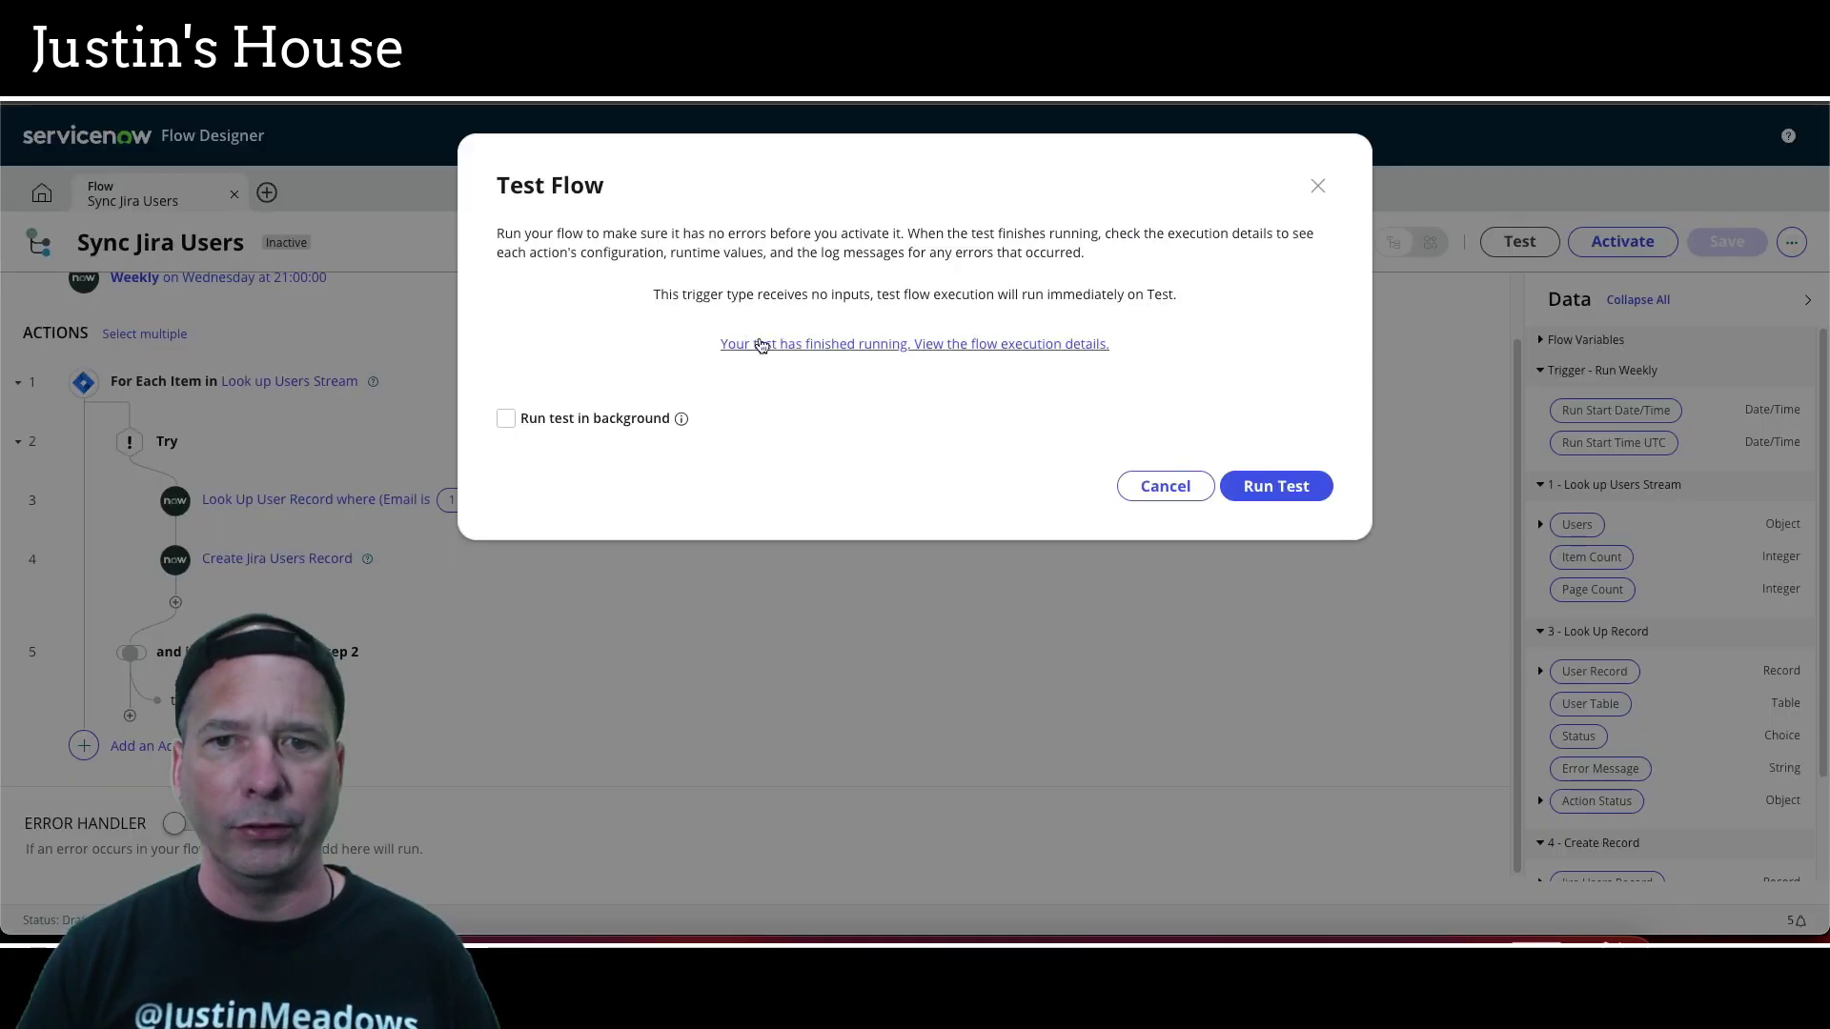
# Open the latest test's execution details and browse the Look up Users Stream iterations up to item 13, then back to 12
pyautogui.click(763, 344)
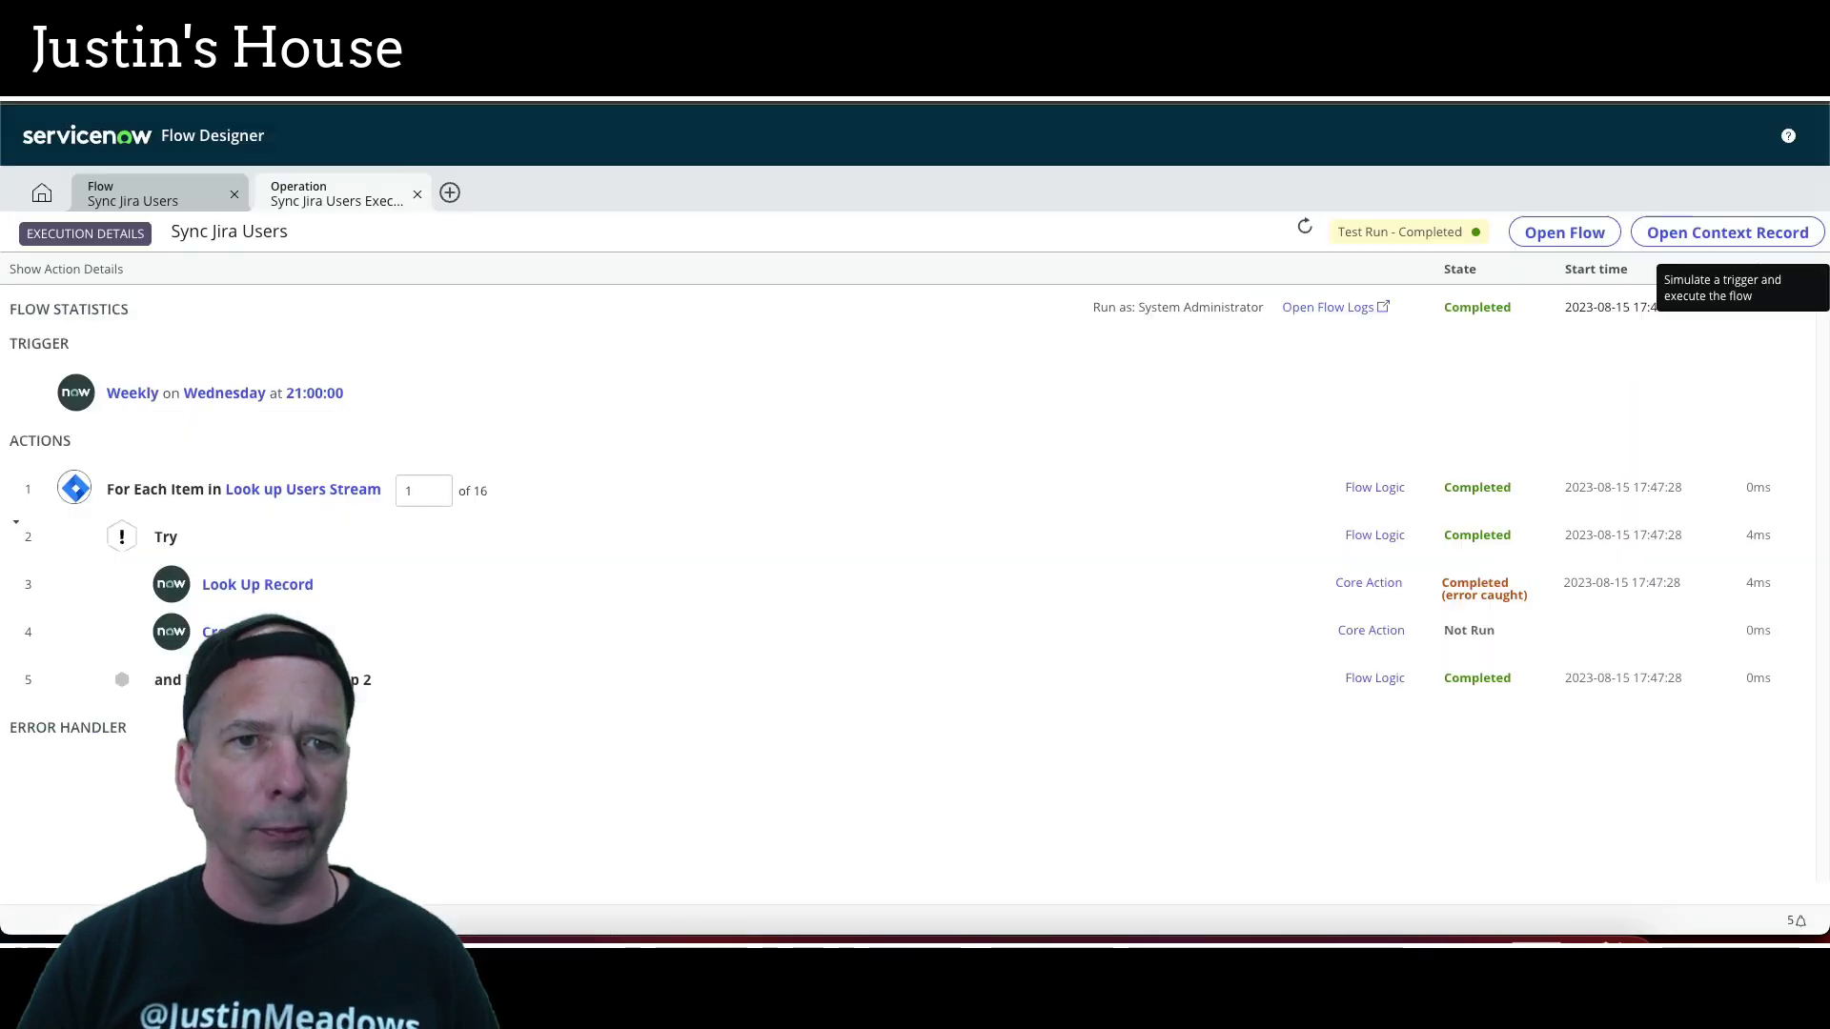
pyautogui.click(436, 487)
pyautogui.click(437, 486)
pyautogui.click(436, 487)
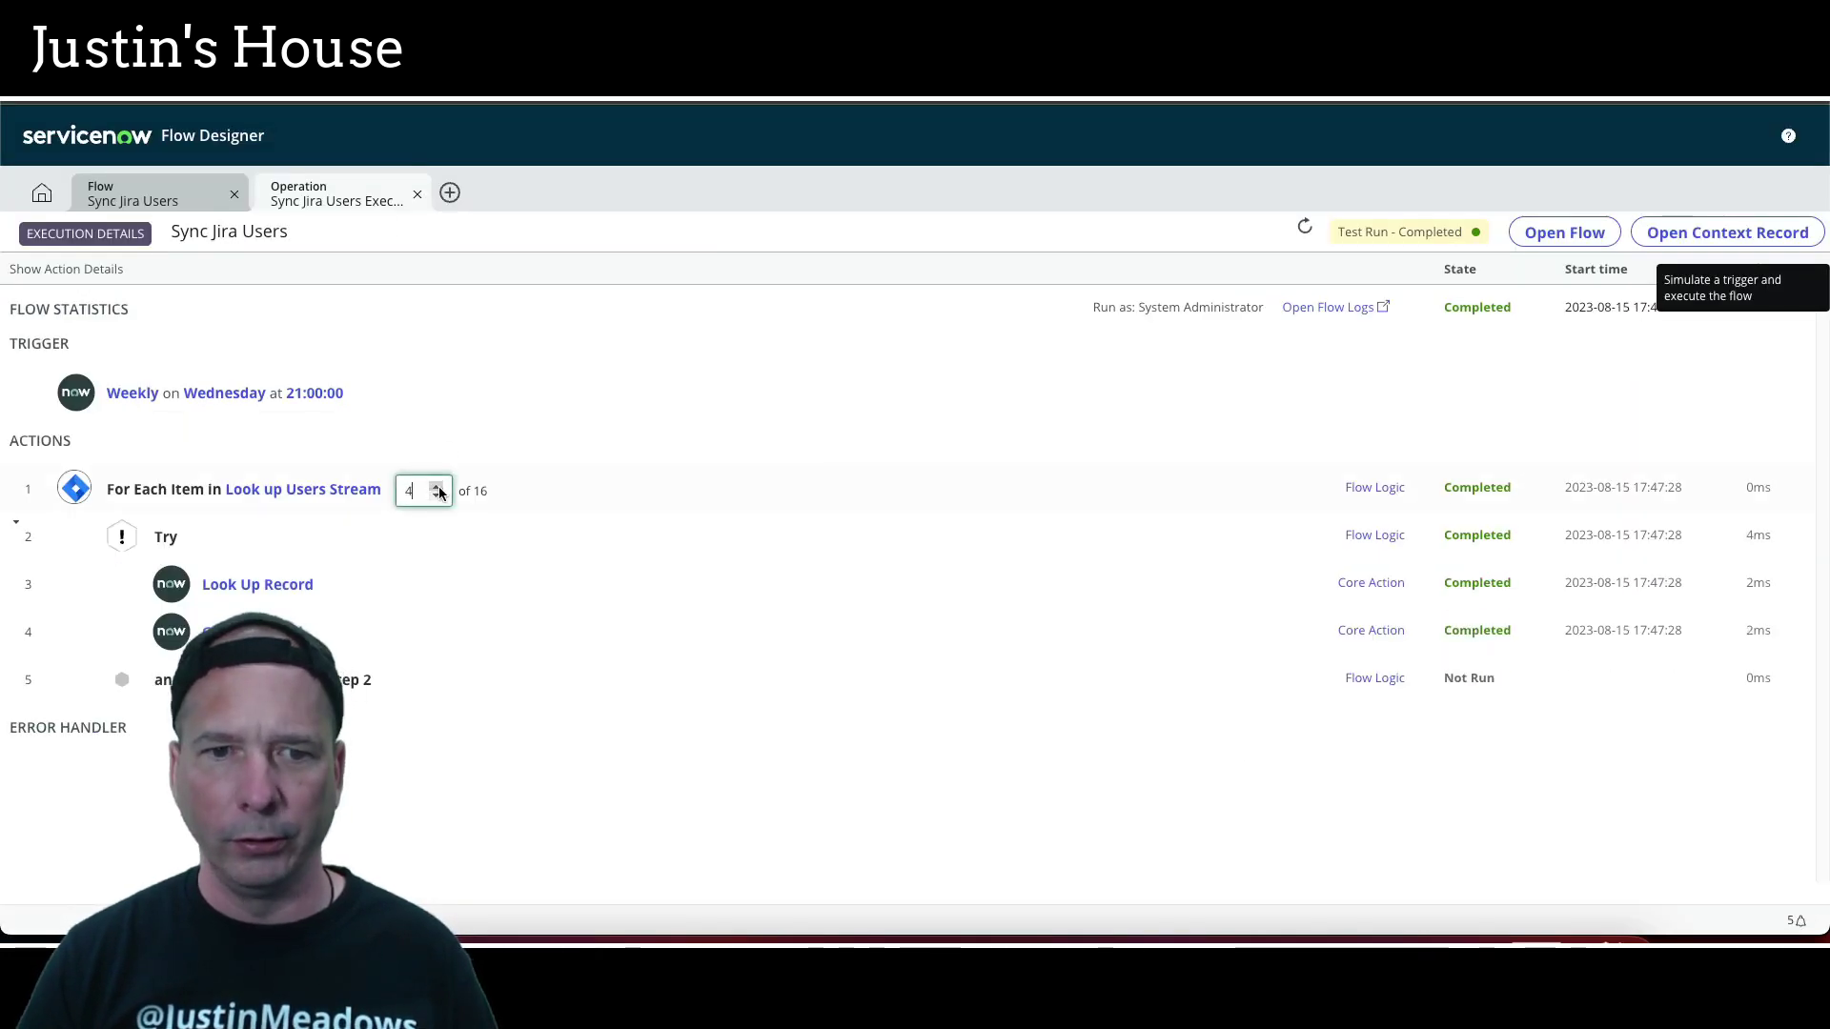
pyautogui.click(436, 487)
pyautogui.click(436, 487)
pyautogui.click(436, 487)
pyautogui.click(436, 487)
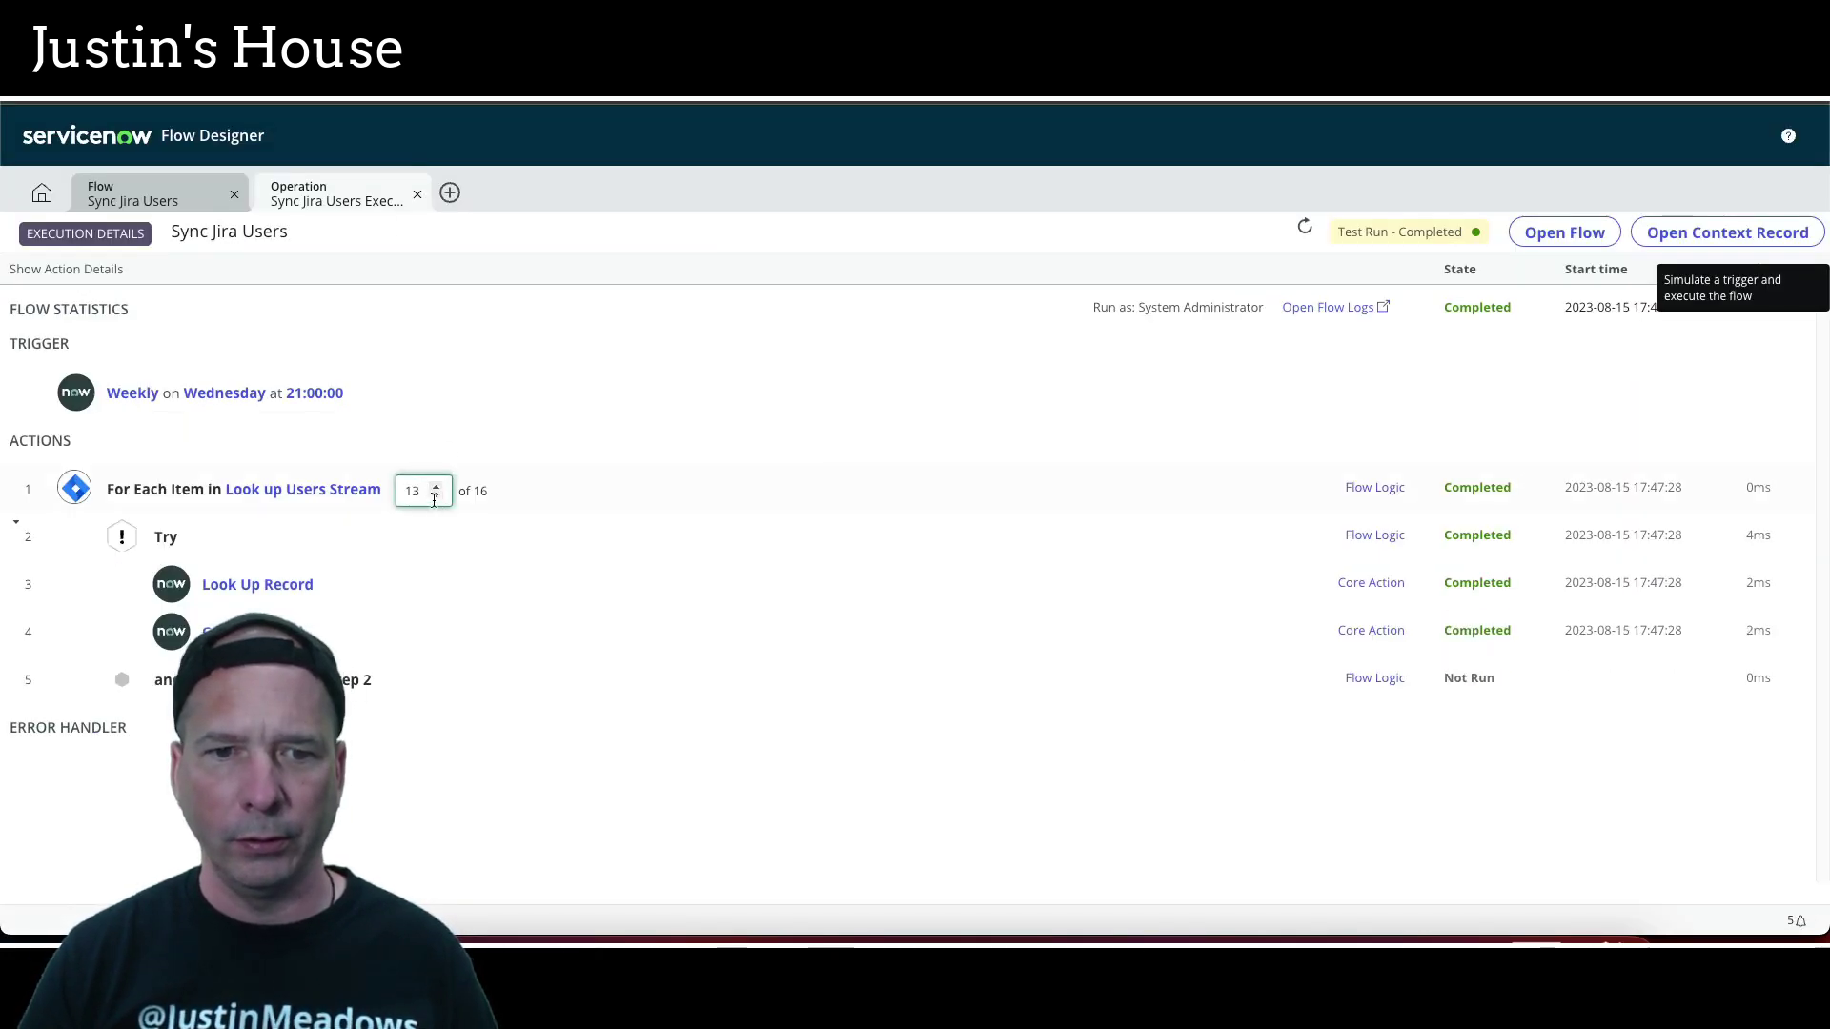
pyautogui.click(436, 496)
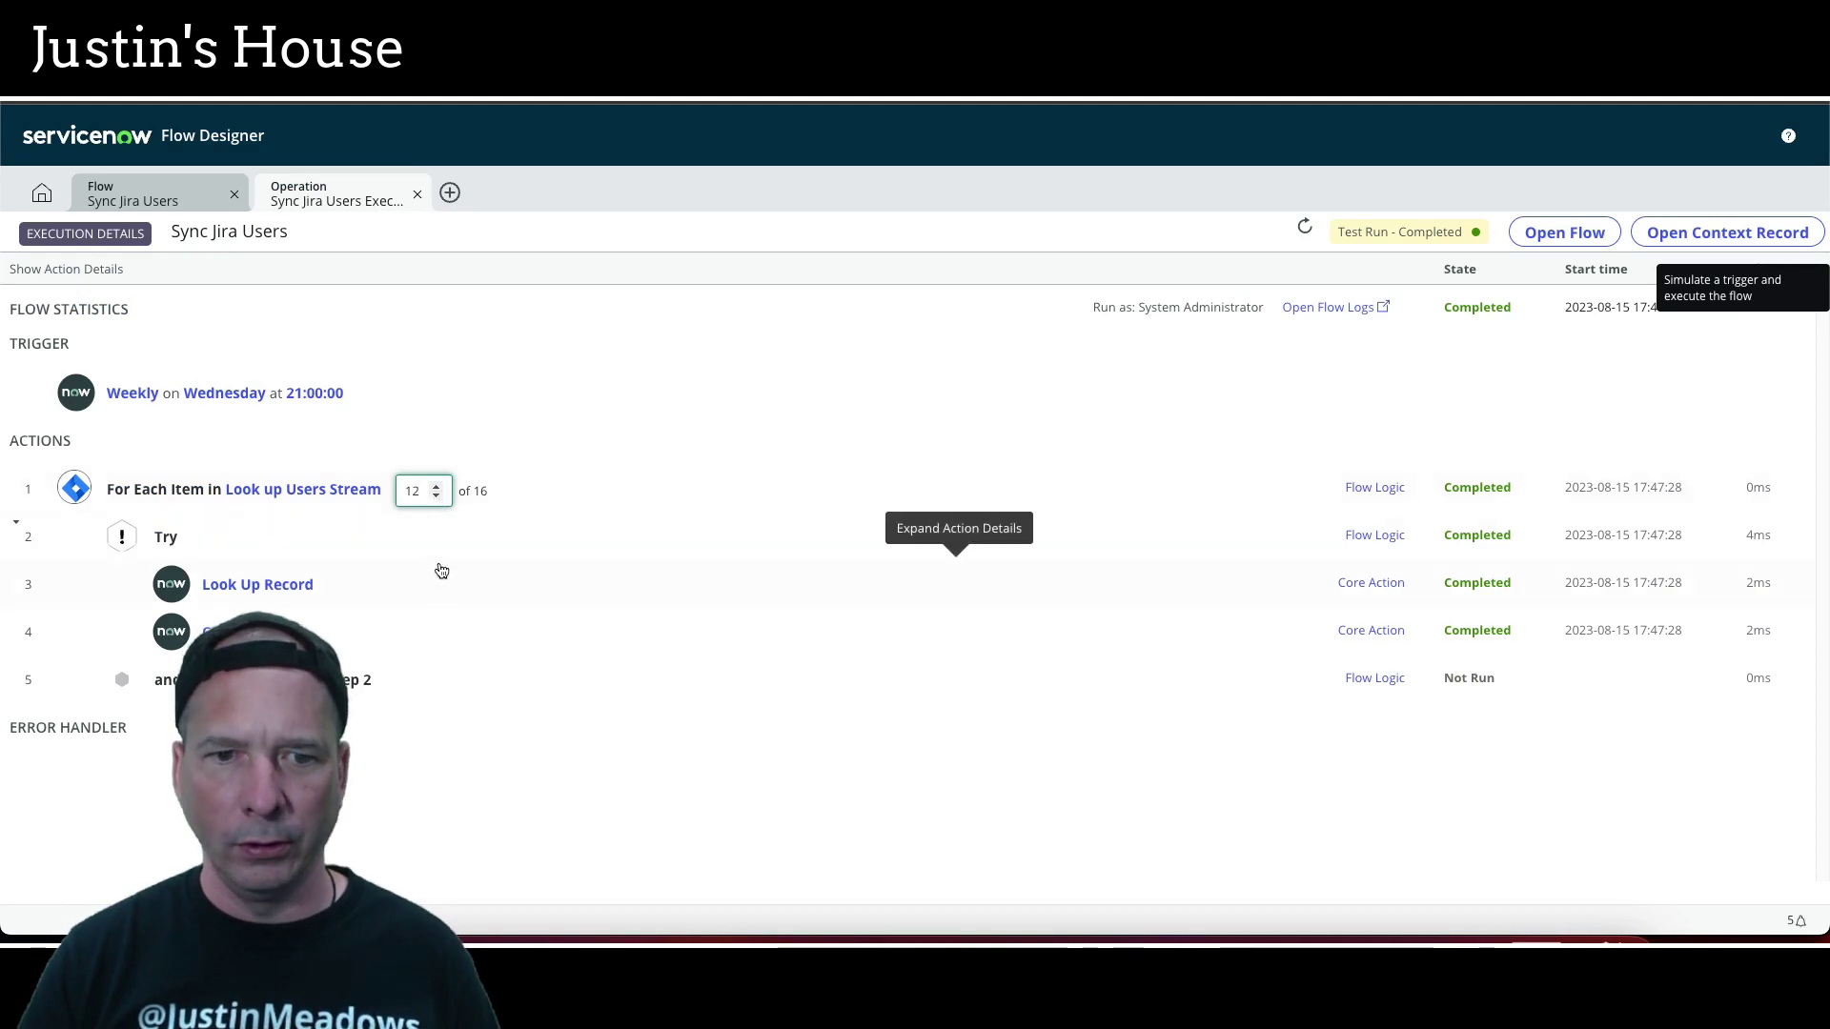
# Expand the Look Up Record details for iteration 12 and compare the runtime email condition across iterations 13 down to 1
pyautogui.click(516, 571)
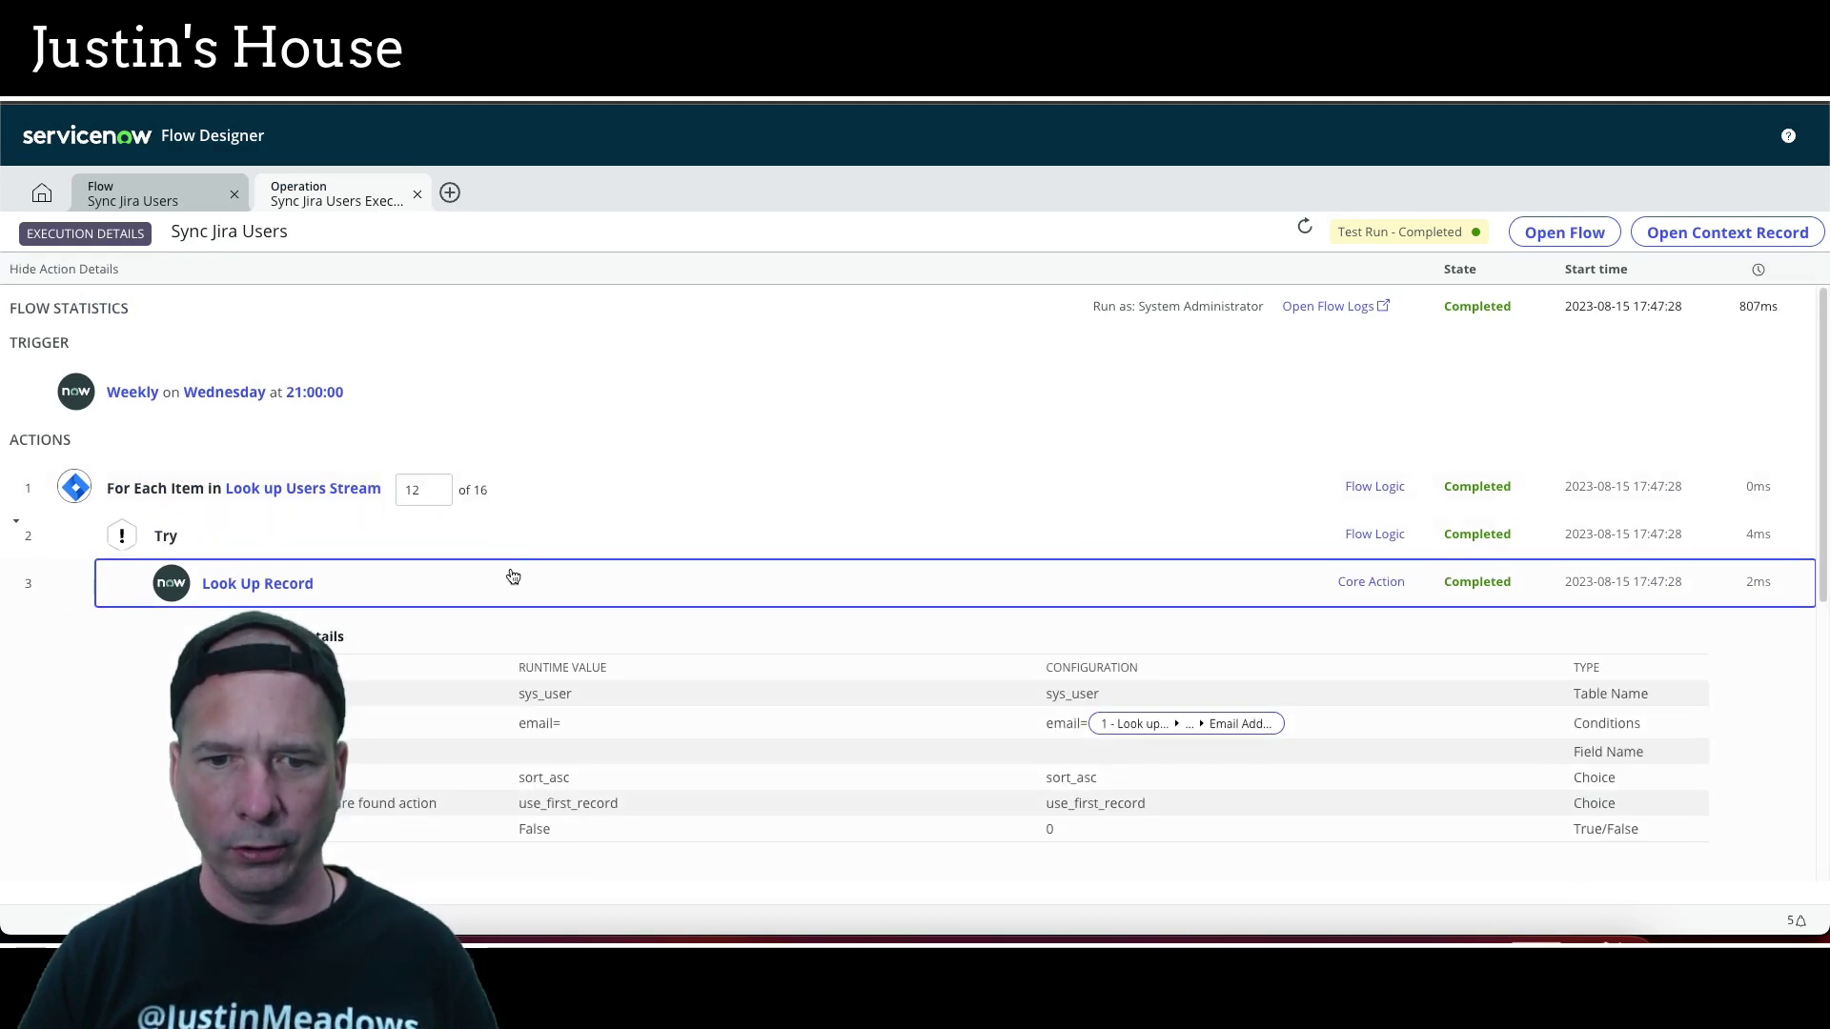
pyautogui.scroll(-3, 515, 572)
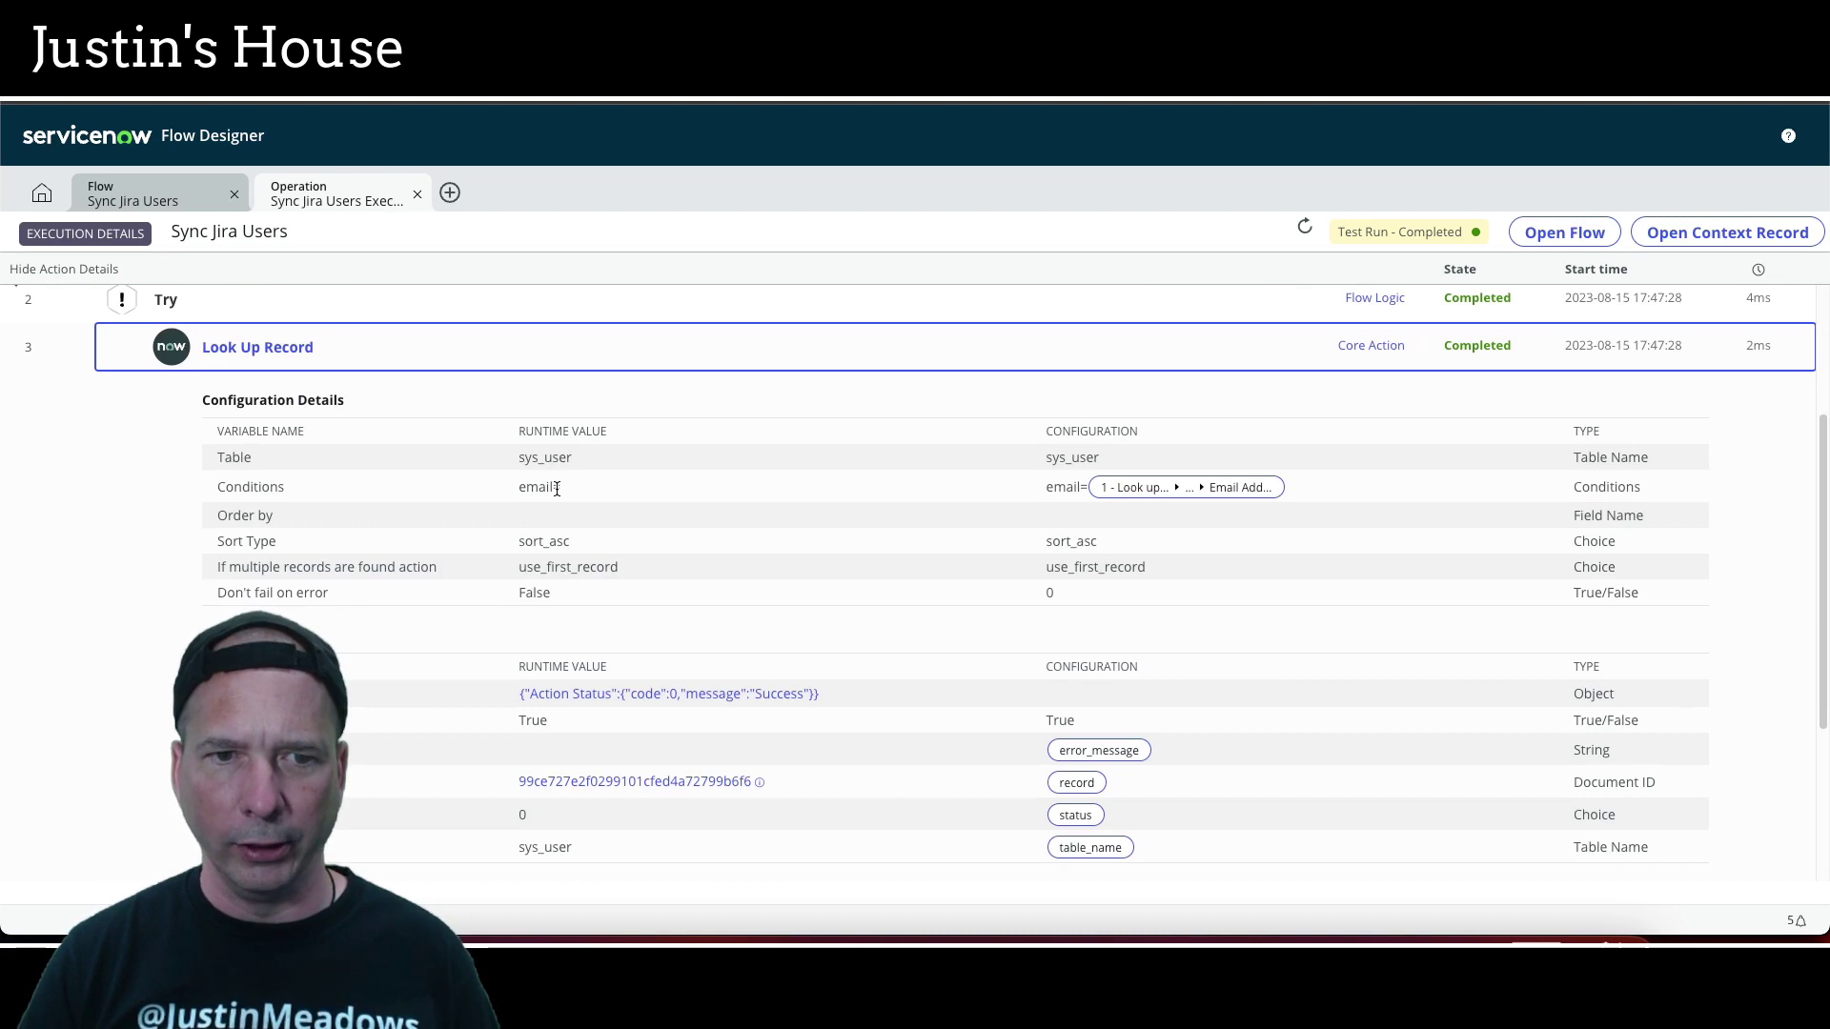
pyautogui.scroll(1, 556, 489)
pyautogui.click(436, 354)
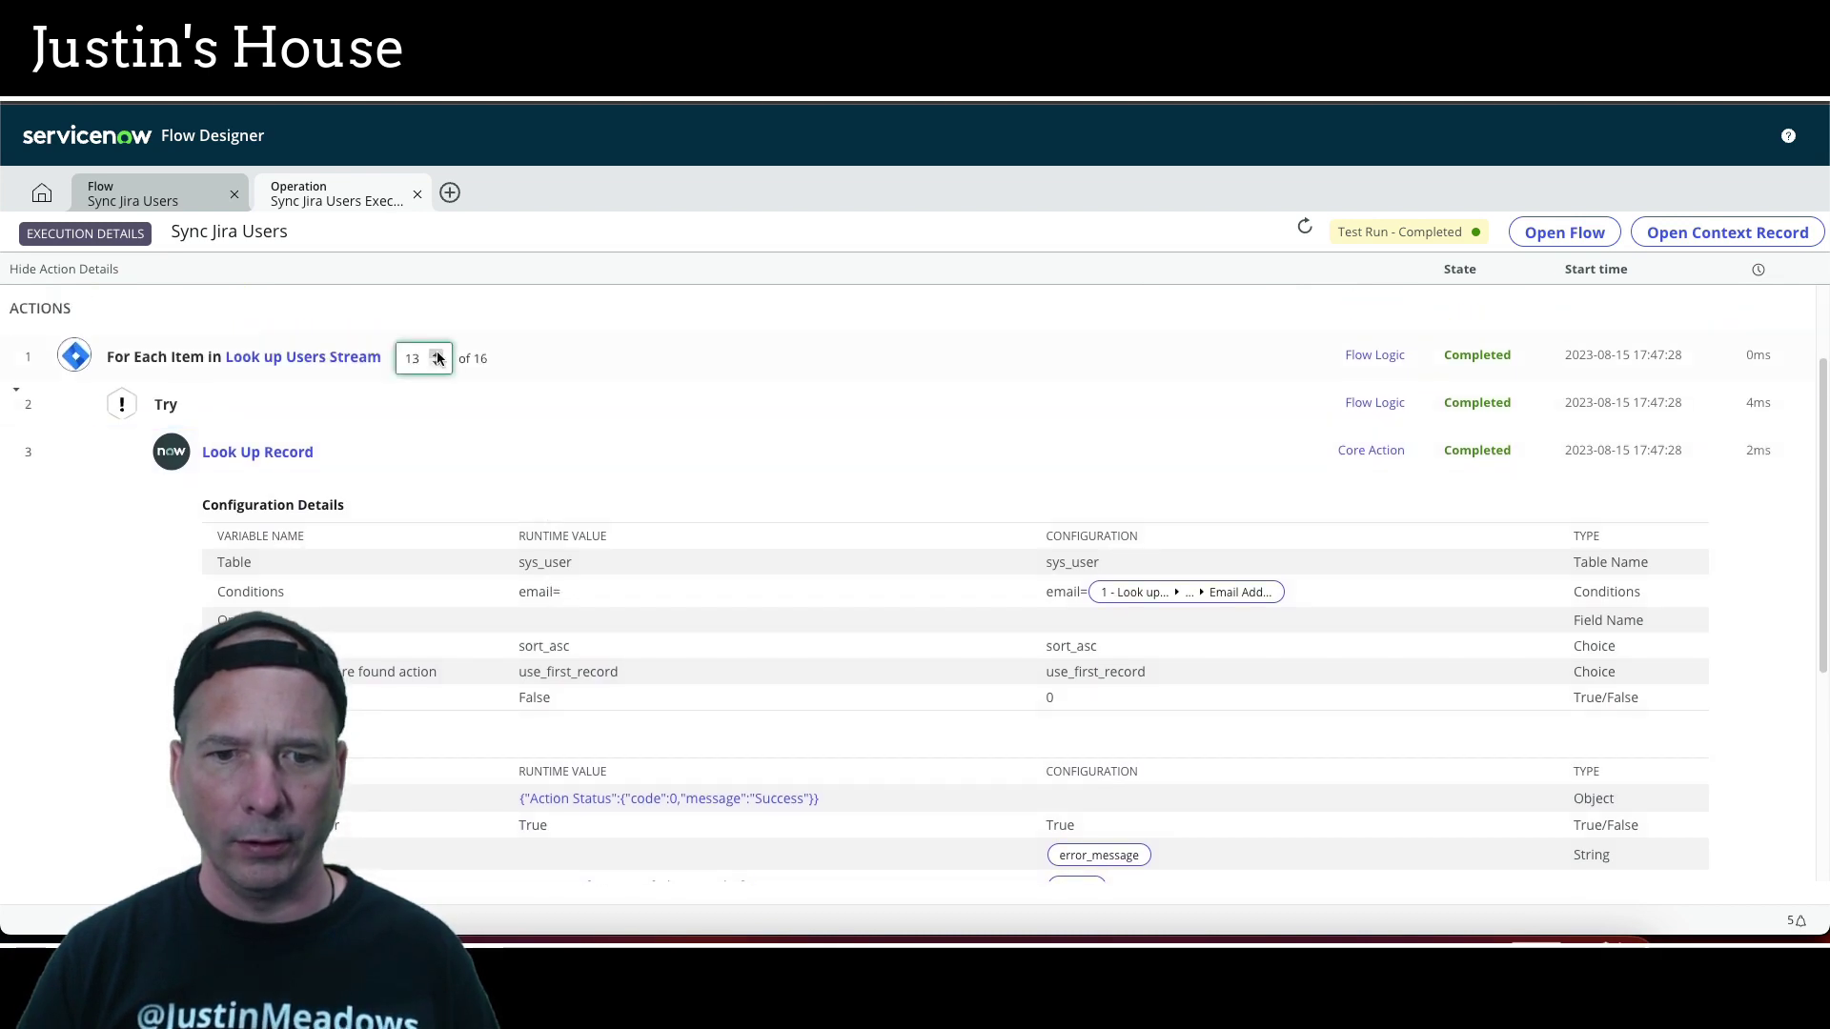
pyautogui.scroll(4, 439, 357)
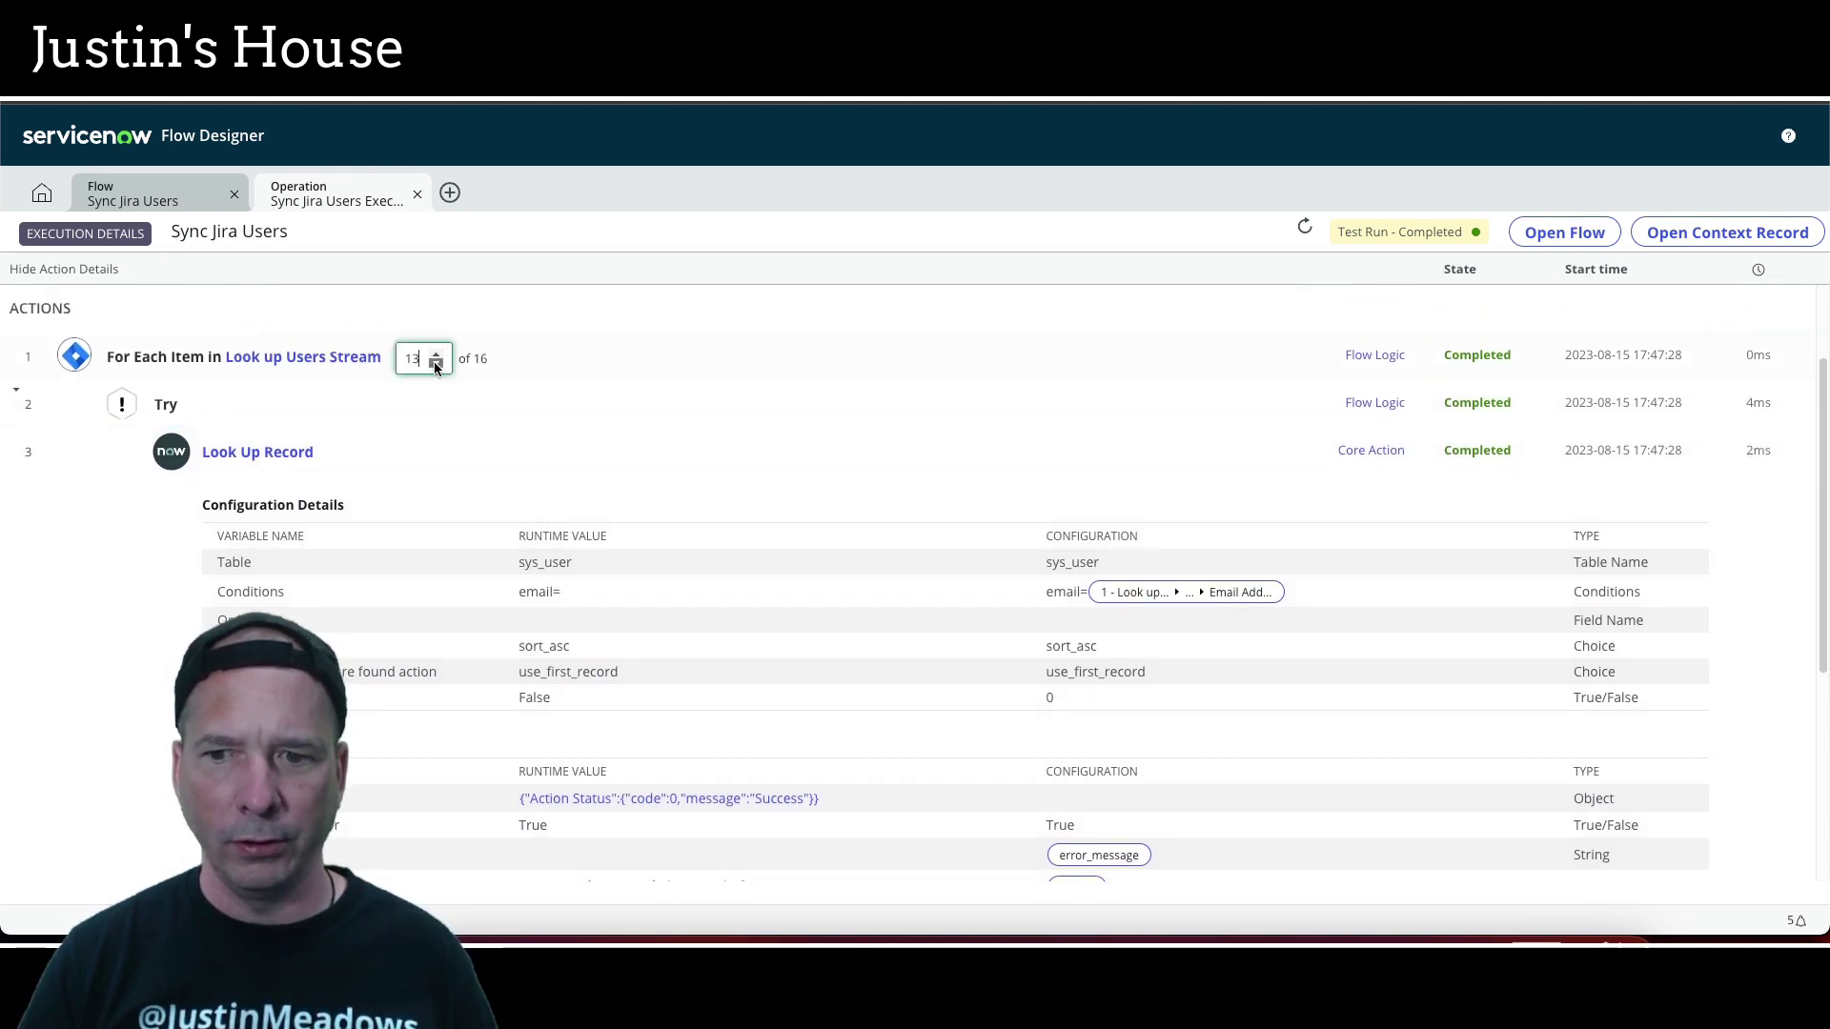
pyautogui.scroll(-3, 434, 362)
pyautogui.scroll(-3, 435, 362)
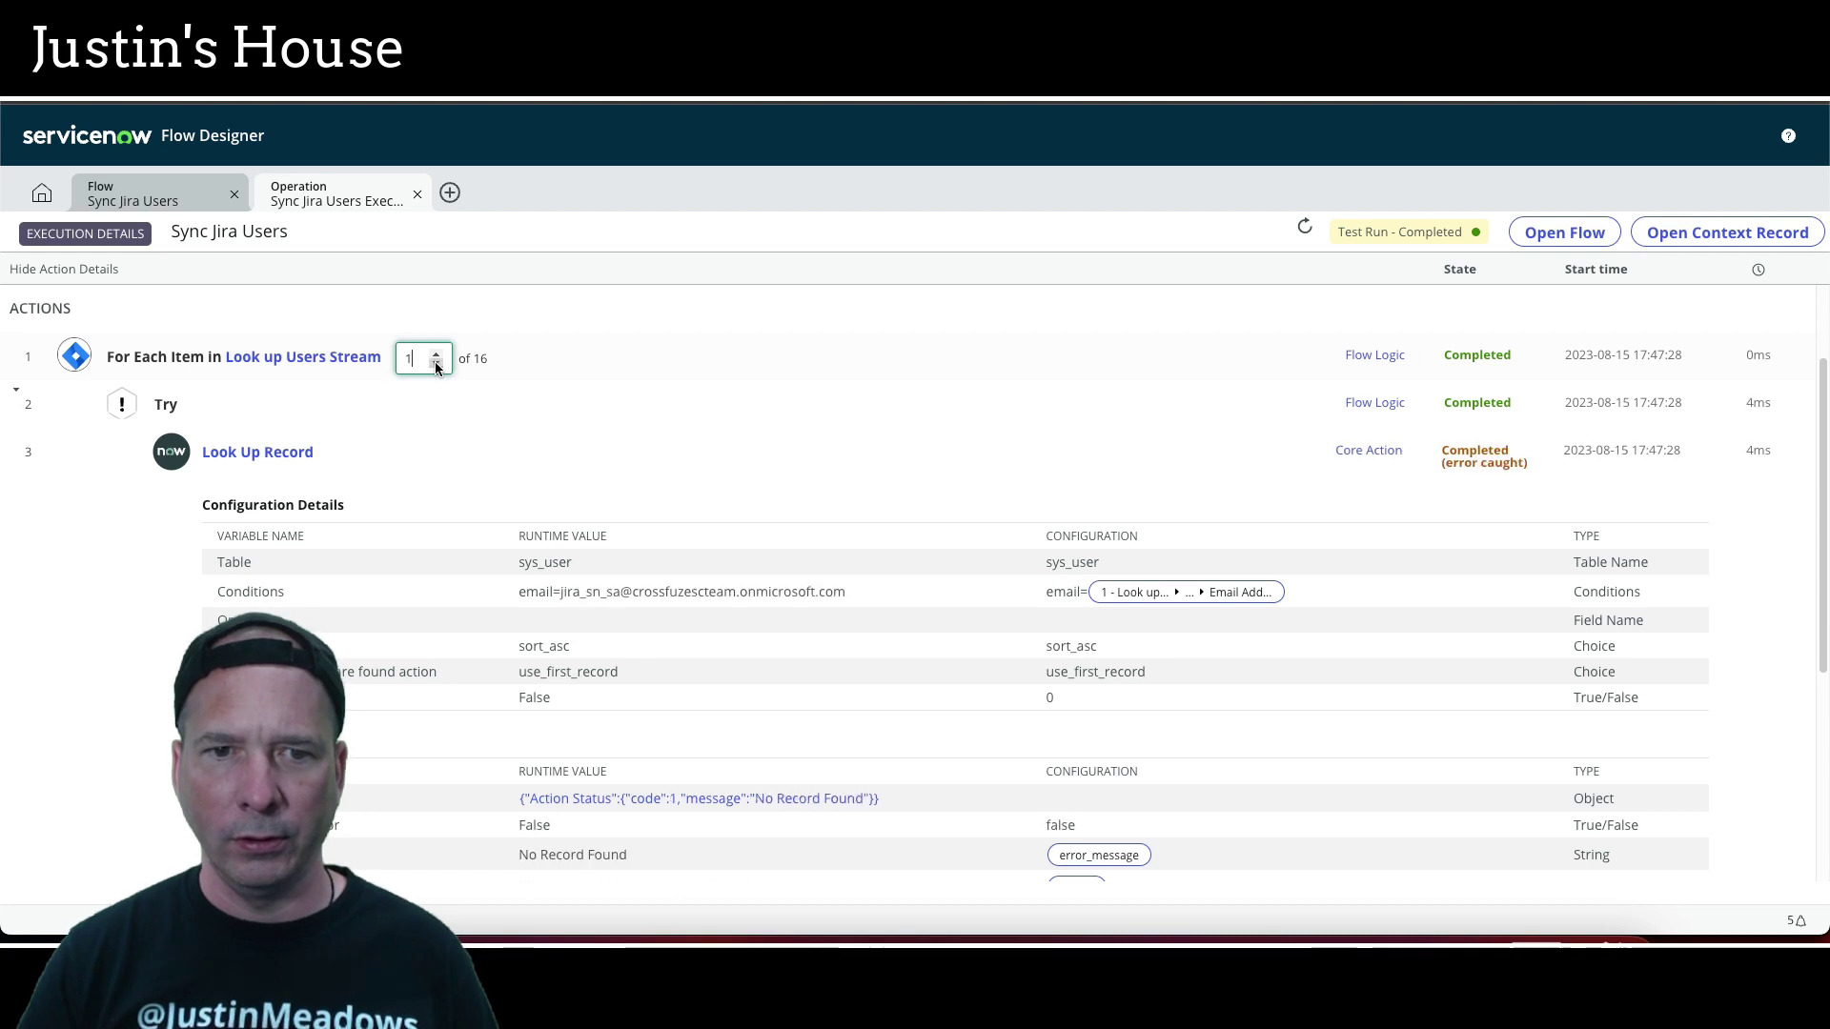
# Compare the Look Up Record details from iteration 1 through iteration 16, then go back and examine an earlier iteration's output data
pyautogui.scroll(1, 438, 357)
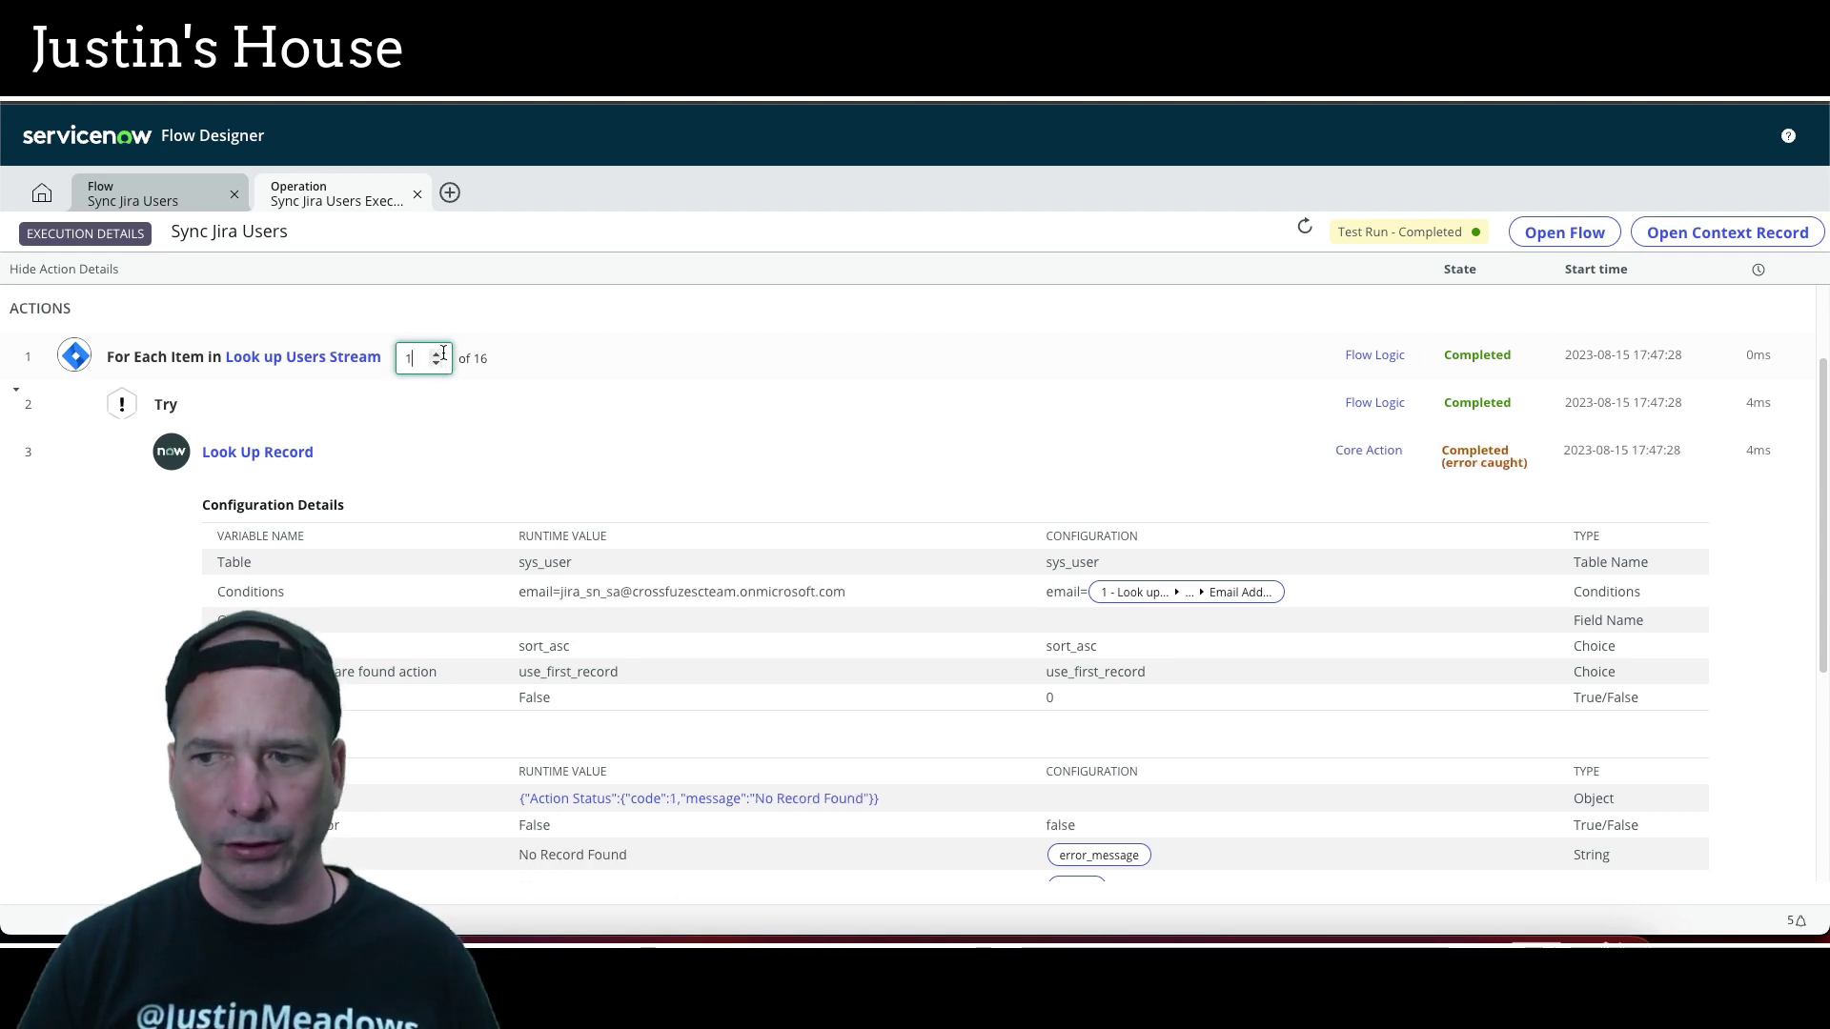
pyautogui.scroll(6, 436, 357)
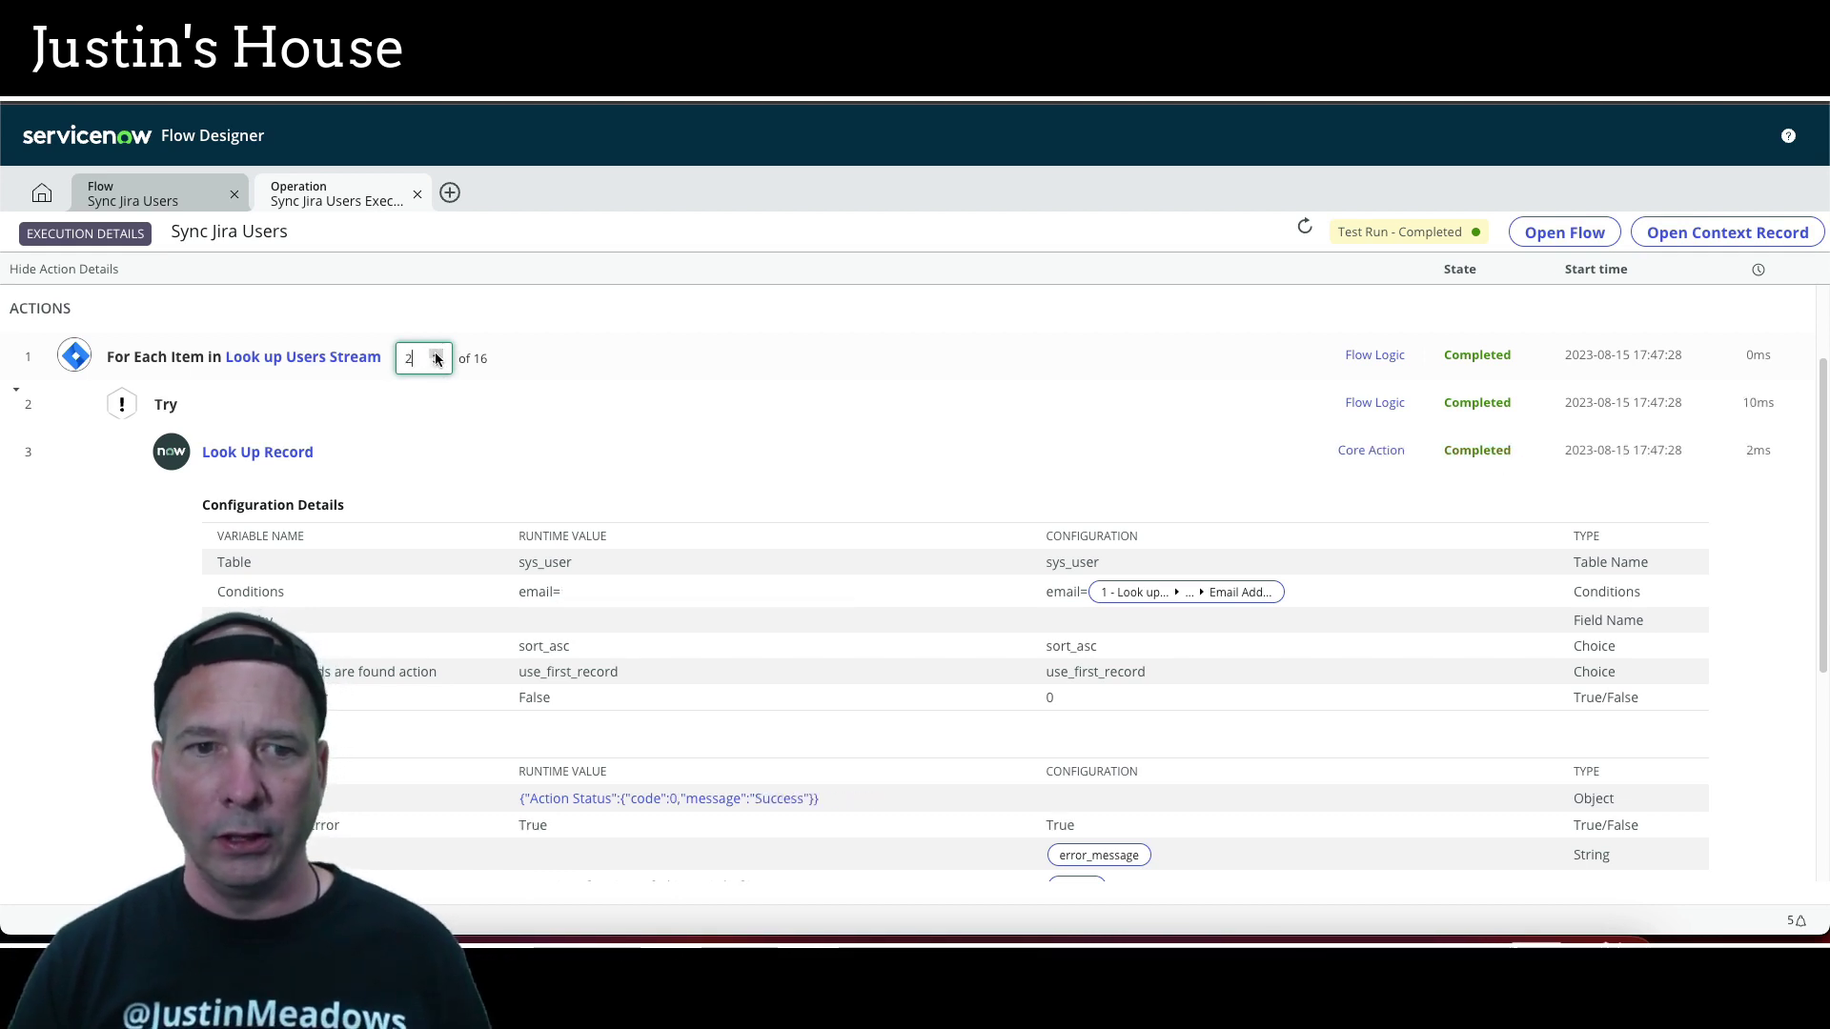
pyautogui.scroll(8, 436, 357)
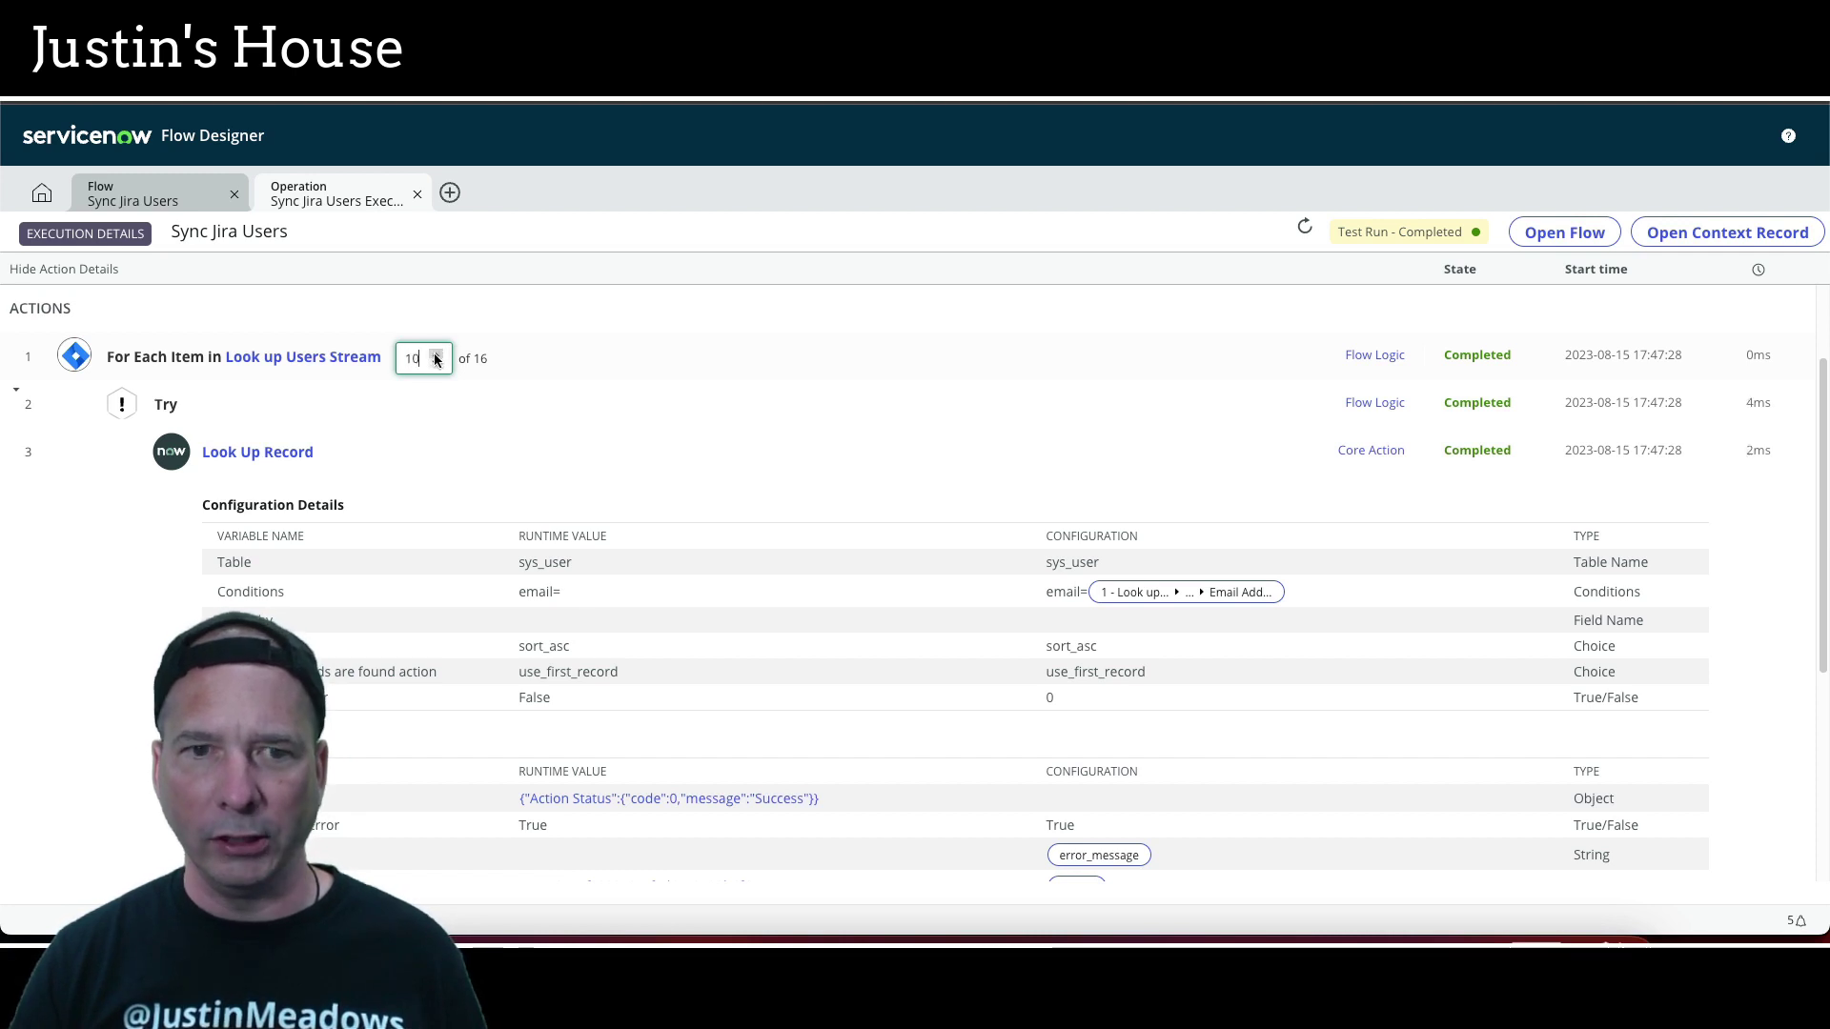
pyautogui.click(436, 357)
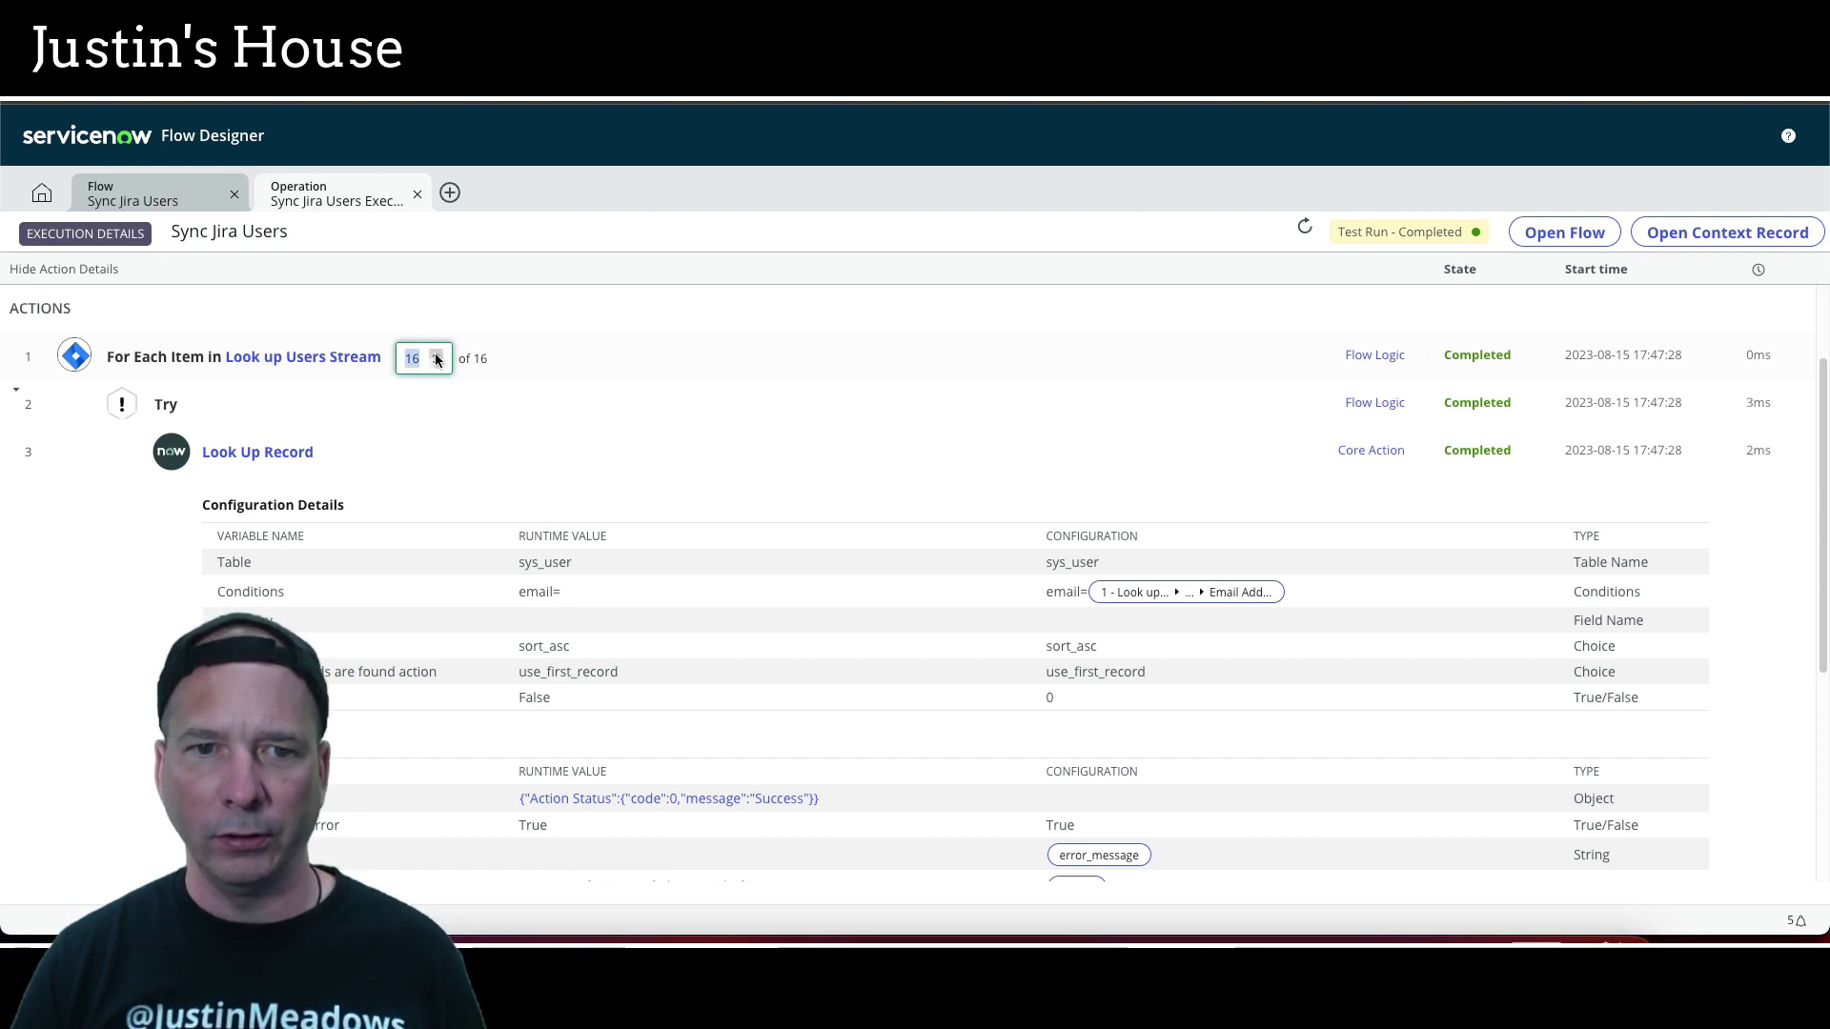
pyautogui.write('11')
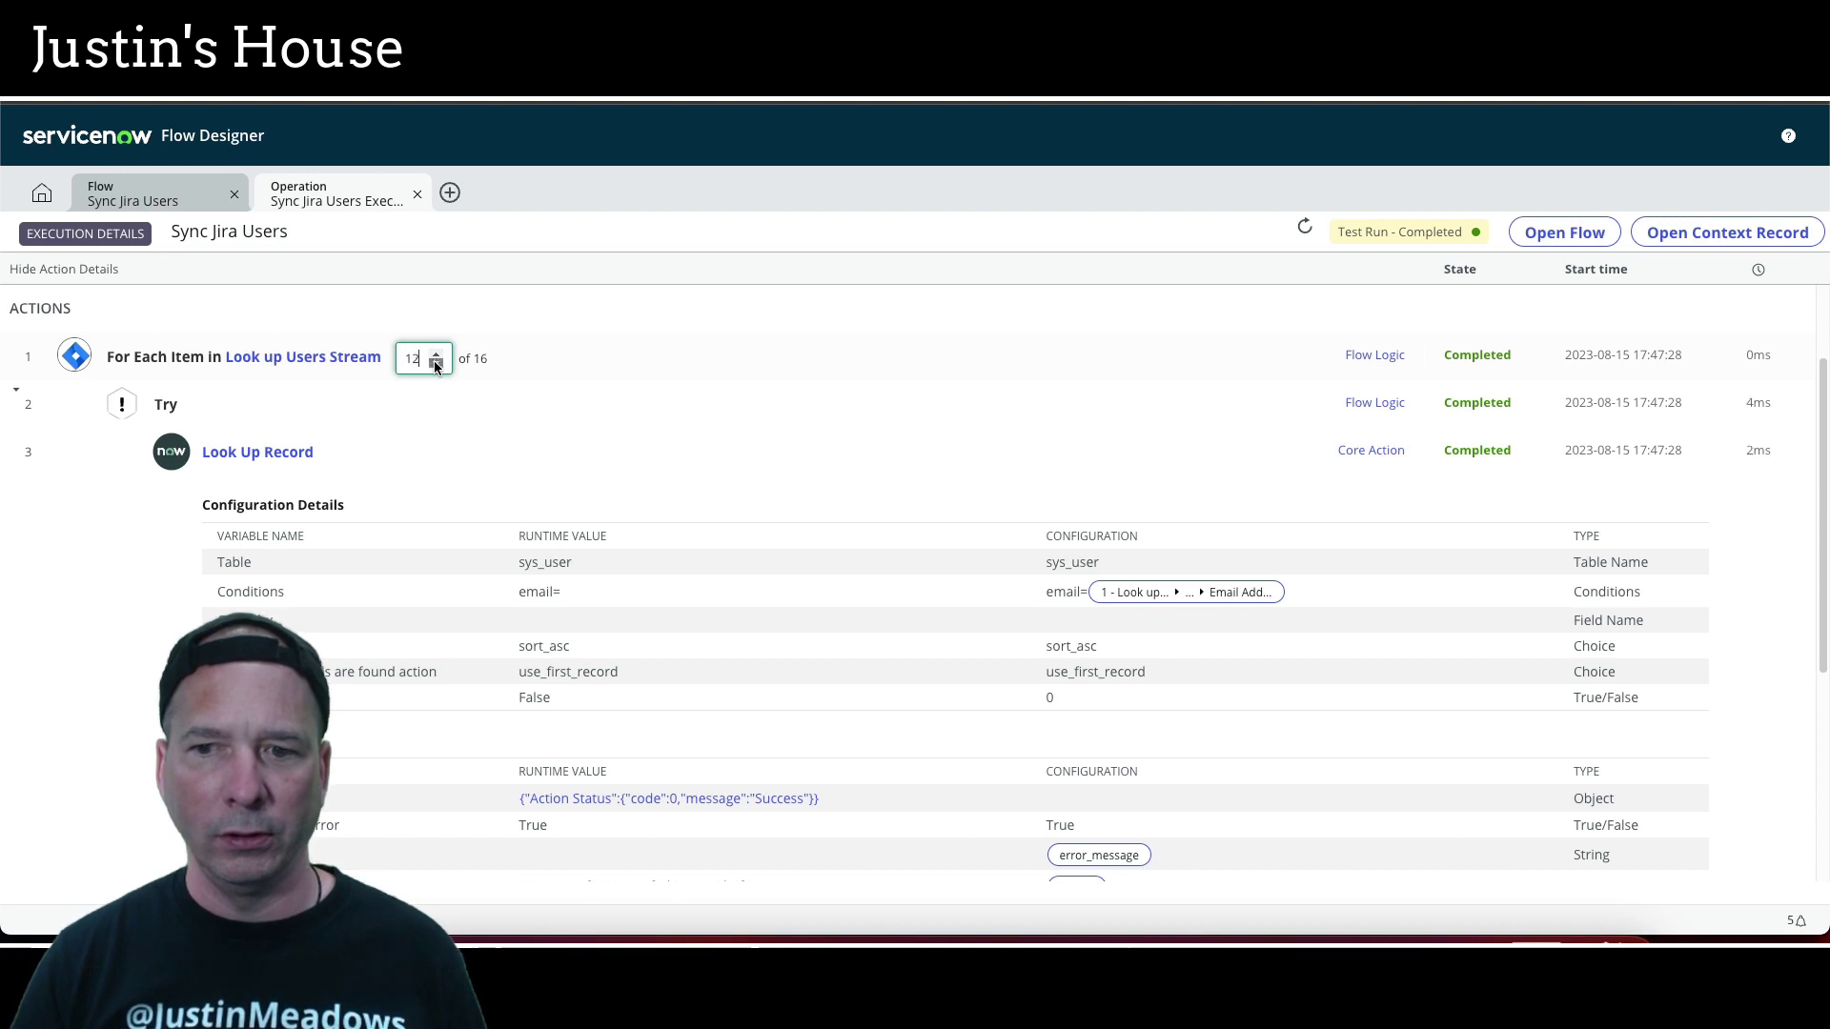
pyautogui.scroll(-4, 481, 484)
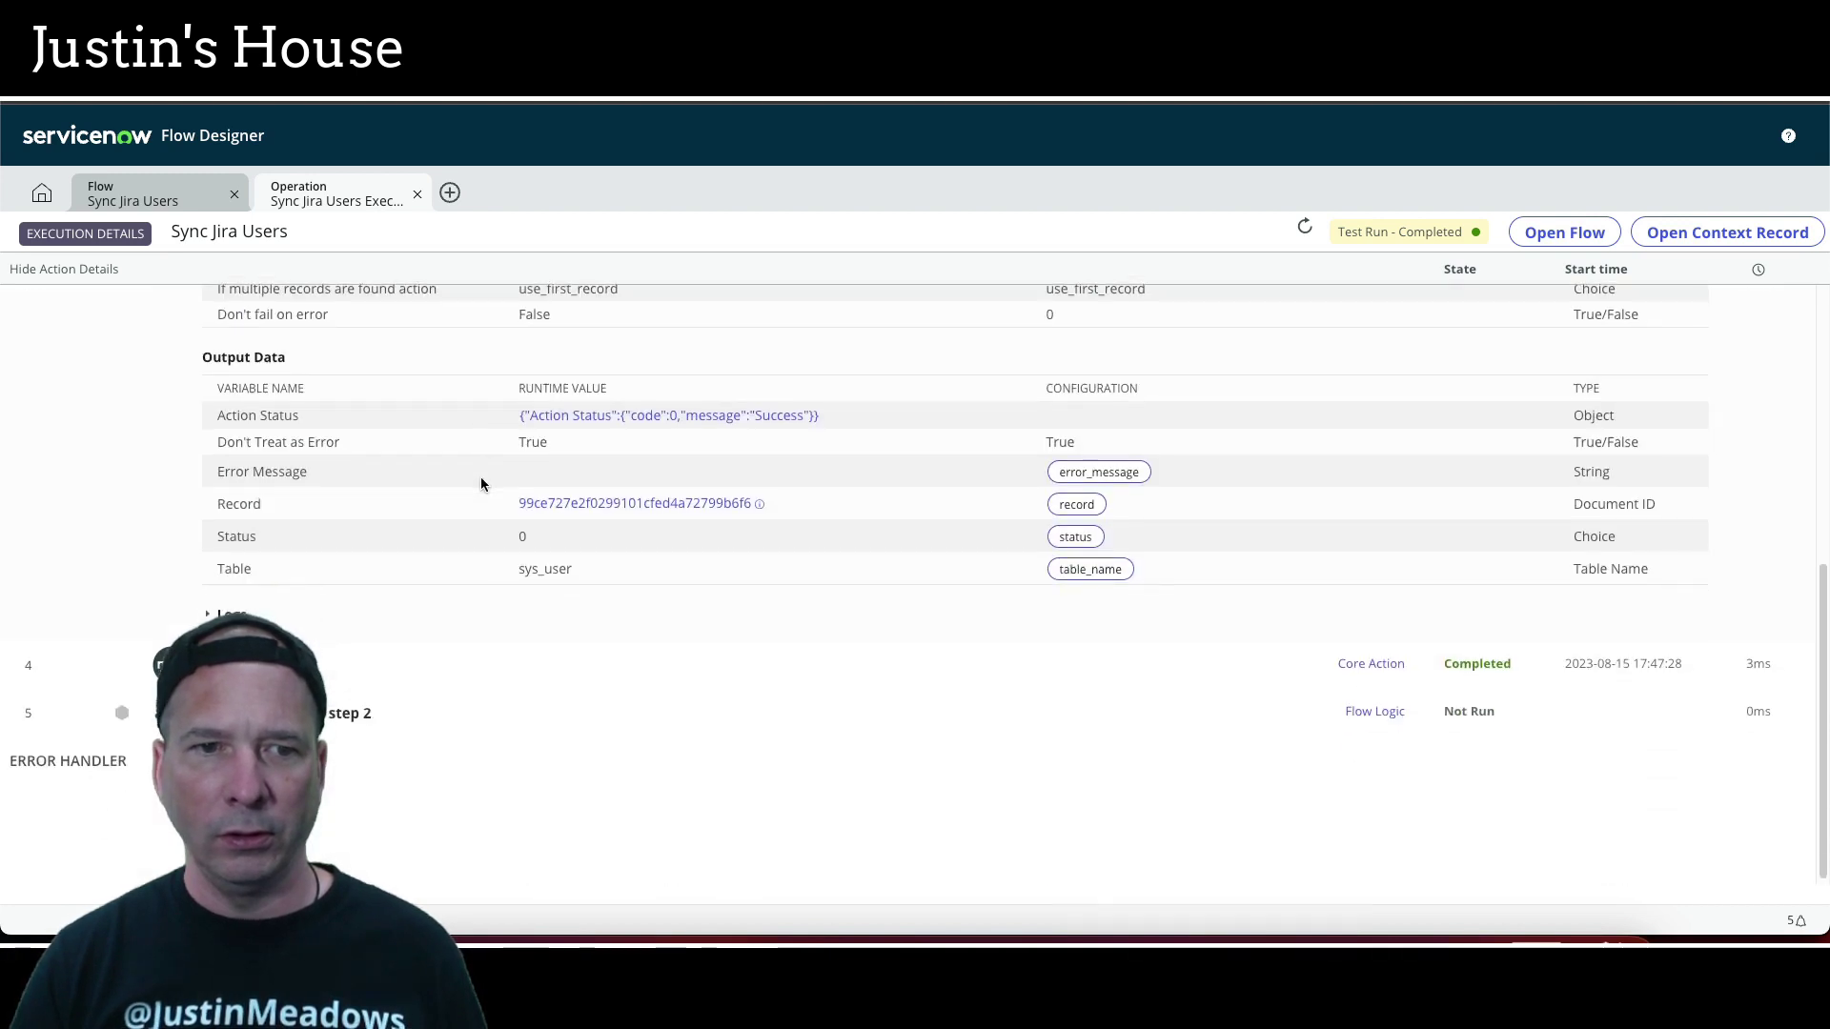
# Expand the execution details of the Look up Users Stream step and the page details of its data page 1
pyautogui.scroll(4, 606, 372)
pyautogui.click(606, 369)
pyautogui.scroll(-4, 558, 450)
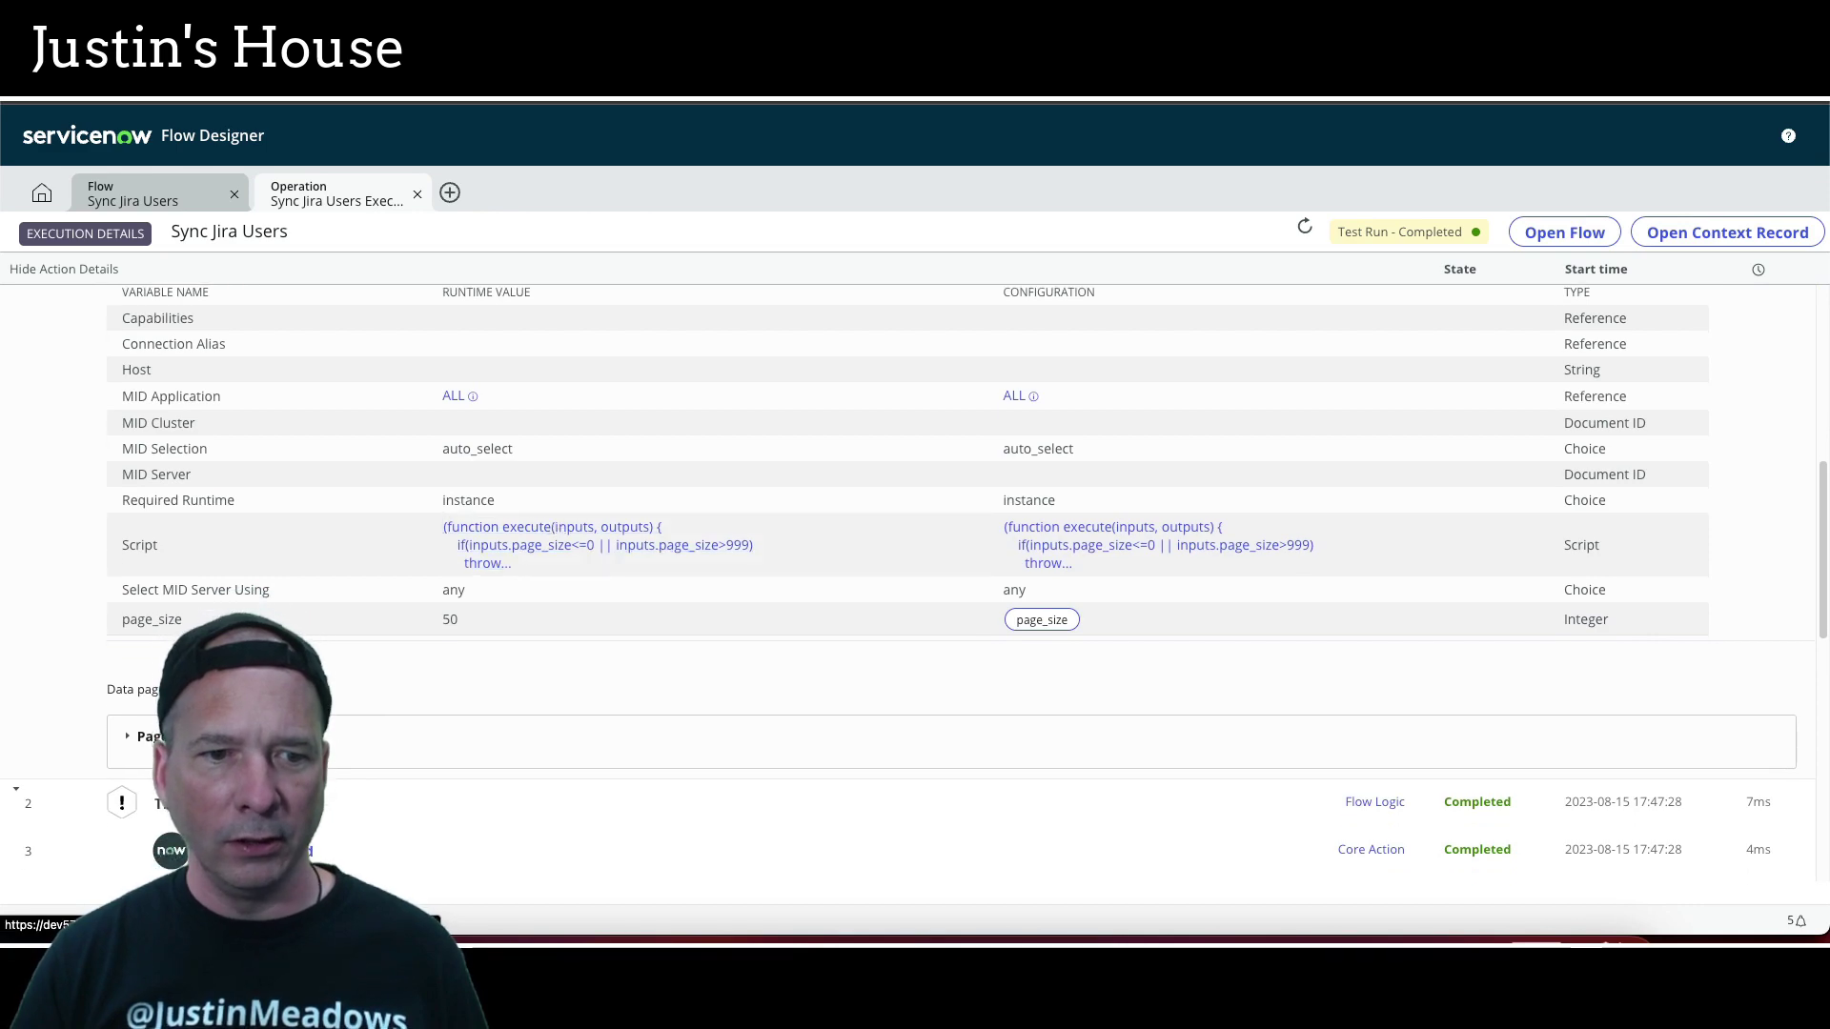
pyautogui.click(132, 752)
pyautogui.scroll(-5, 254, 598)
pyautogui.scroll(3, 353, 547)
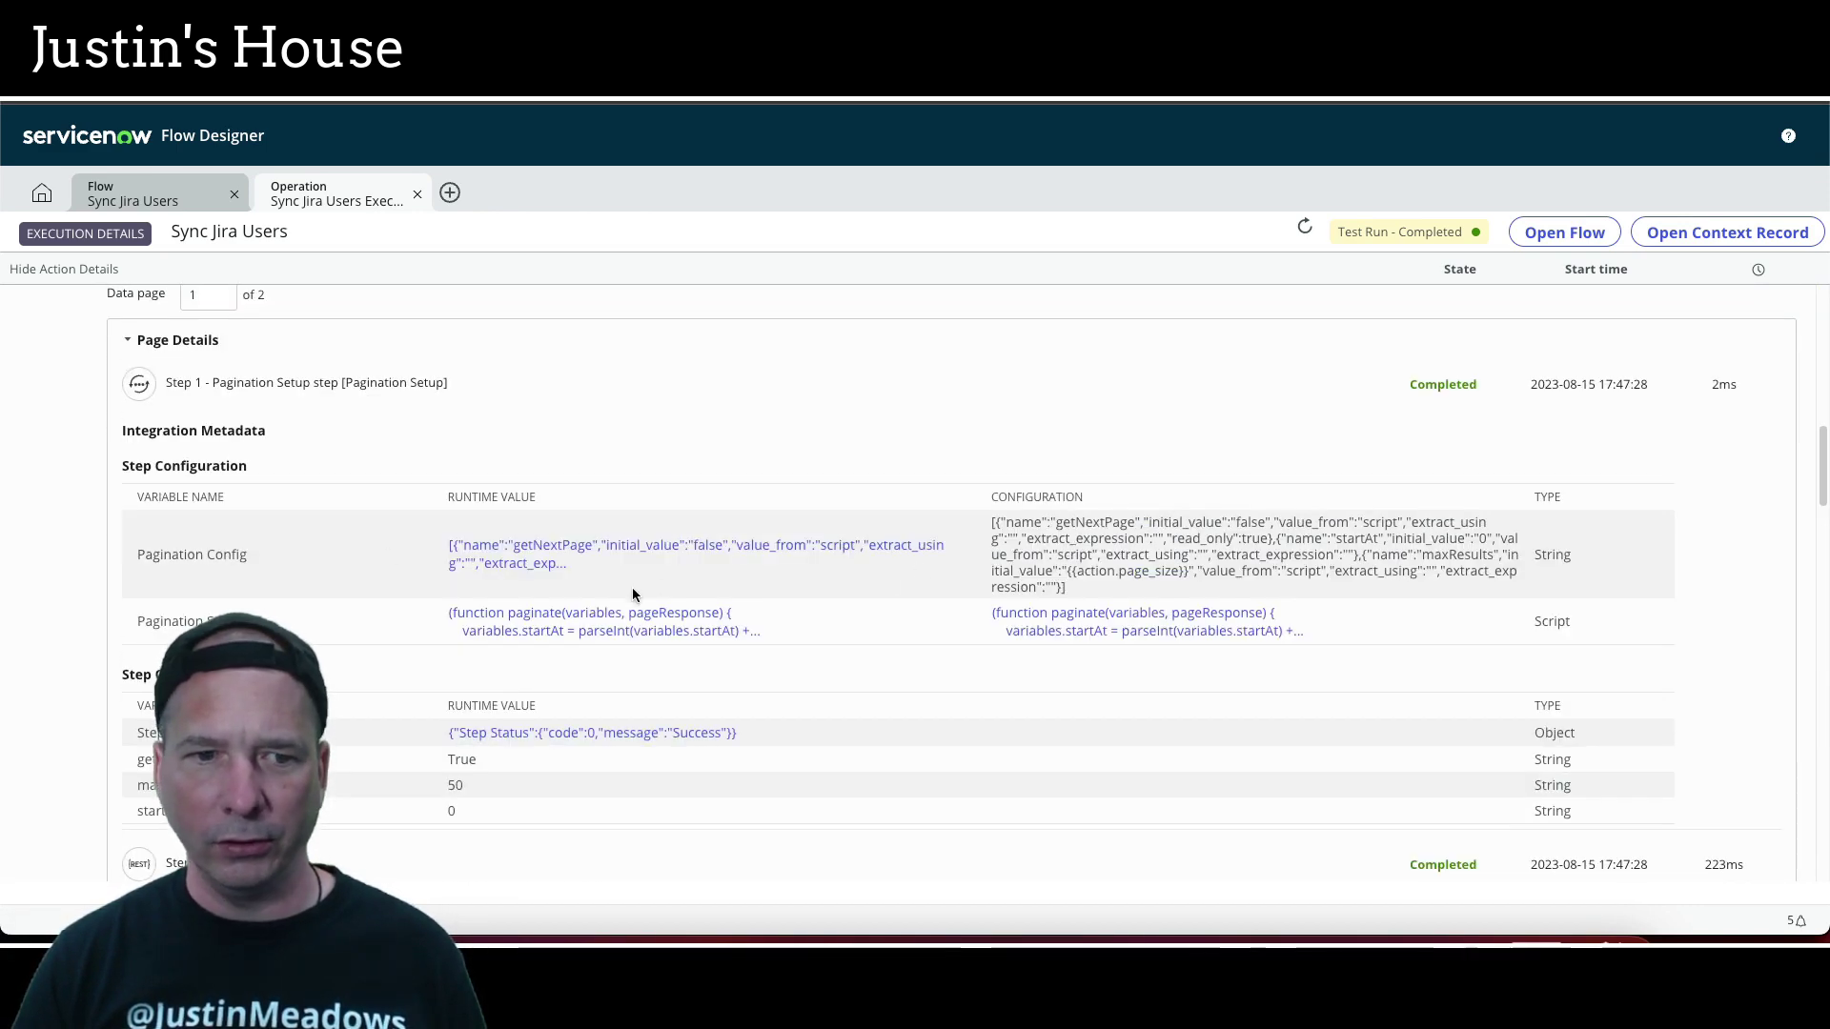
# Open the response body from the REST step's output data to examine the user data returned by Jira
pyautogui.scroll(-1, 619, 607)
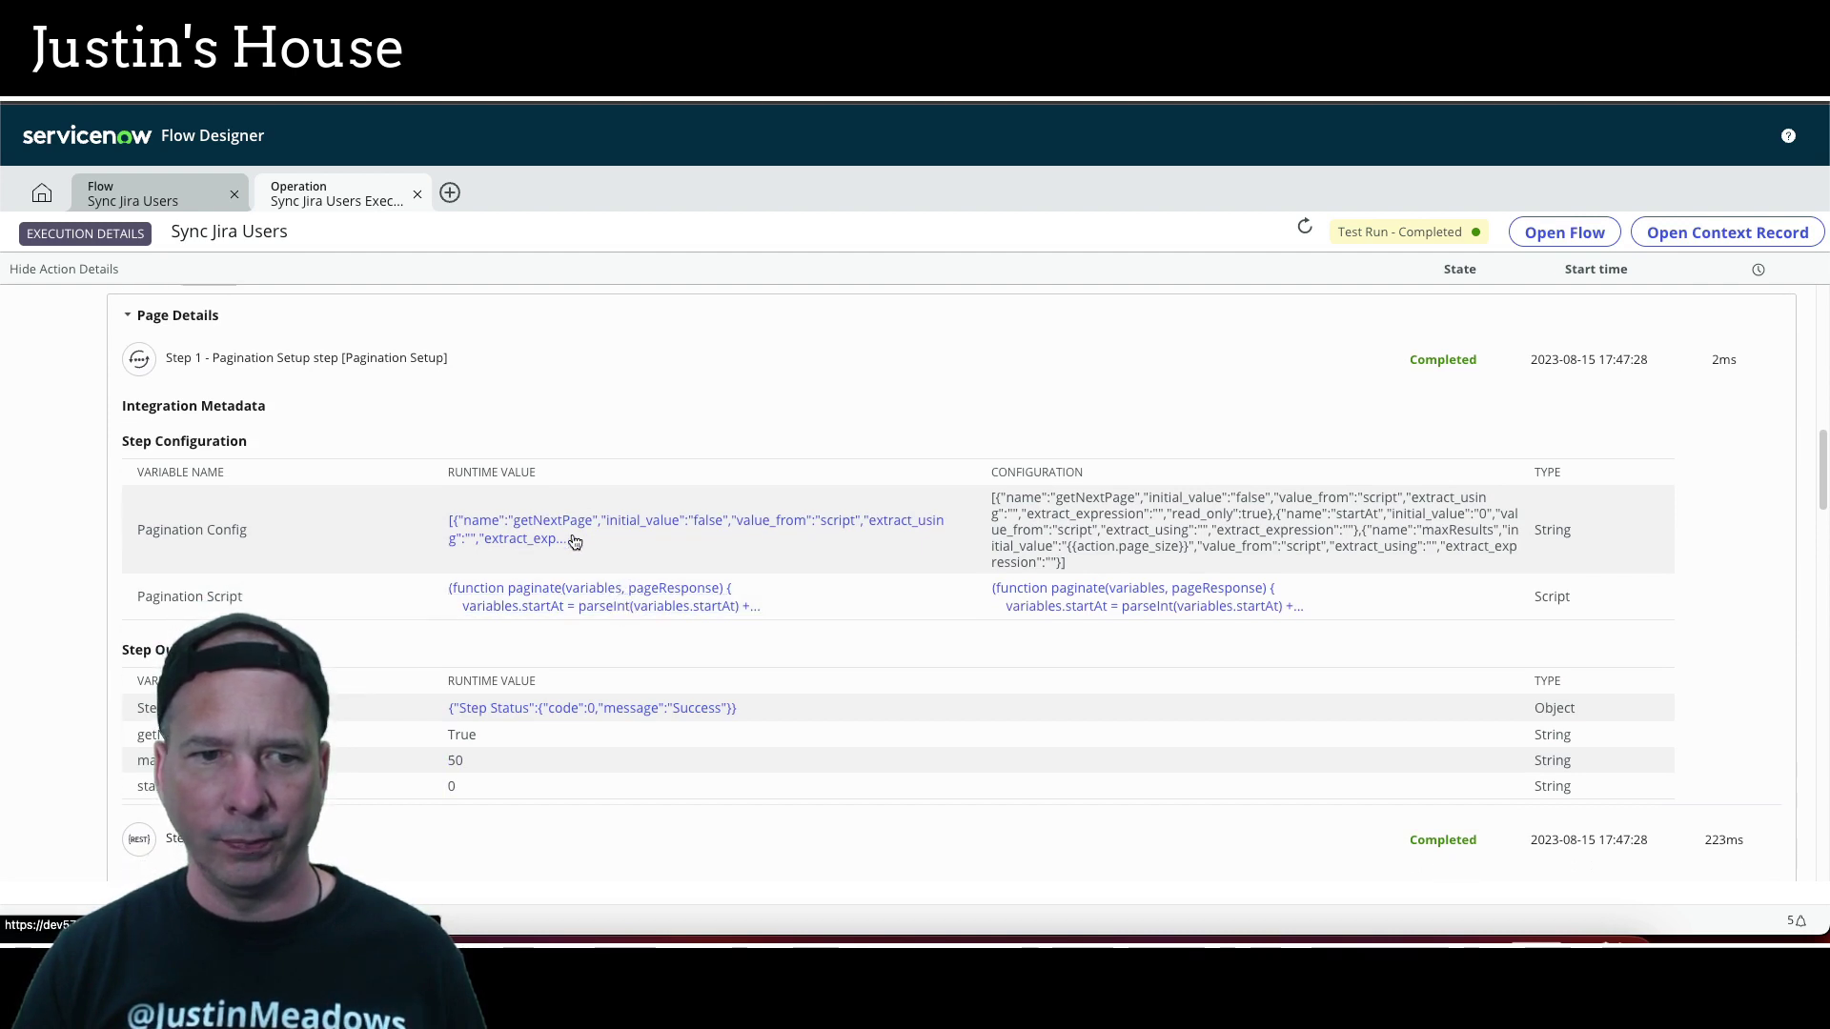
pyautogui.scroll(-2, 582, 598)
pyautogui.scroll(-10, 580, 597)
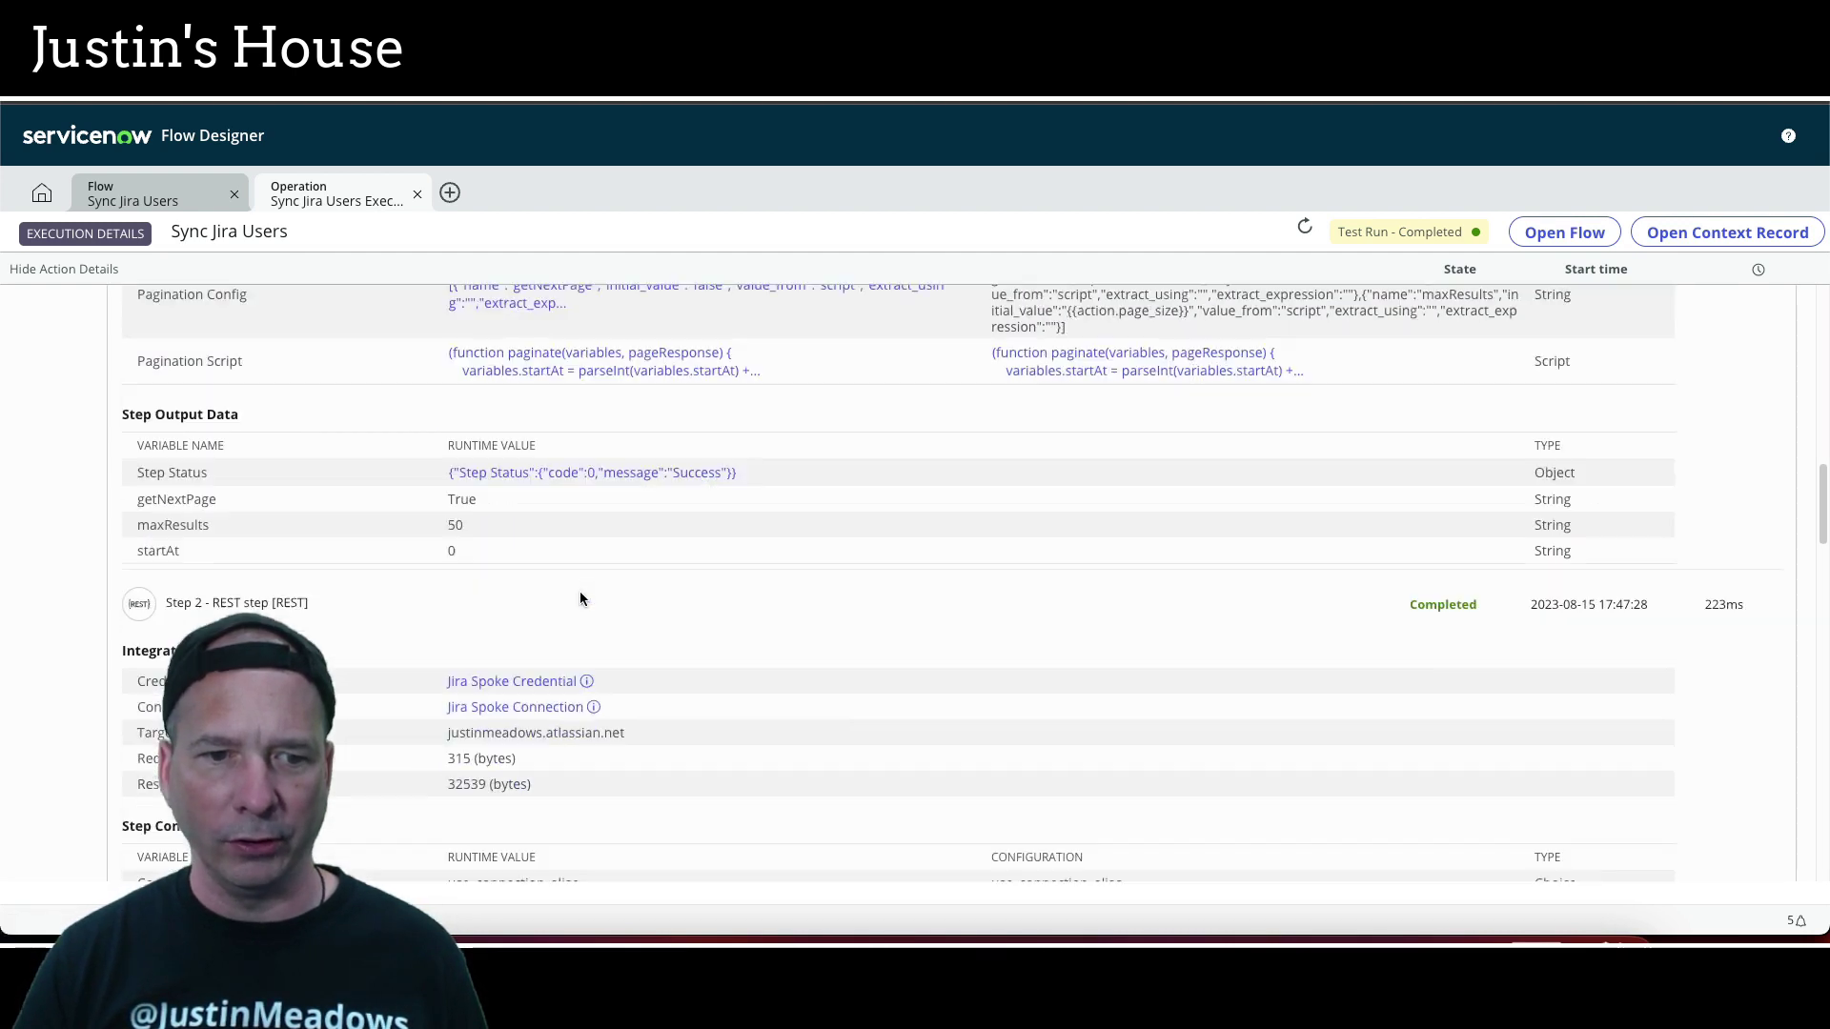
pyautogui.scroll(-5, 580, 598)
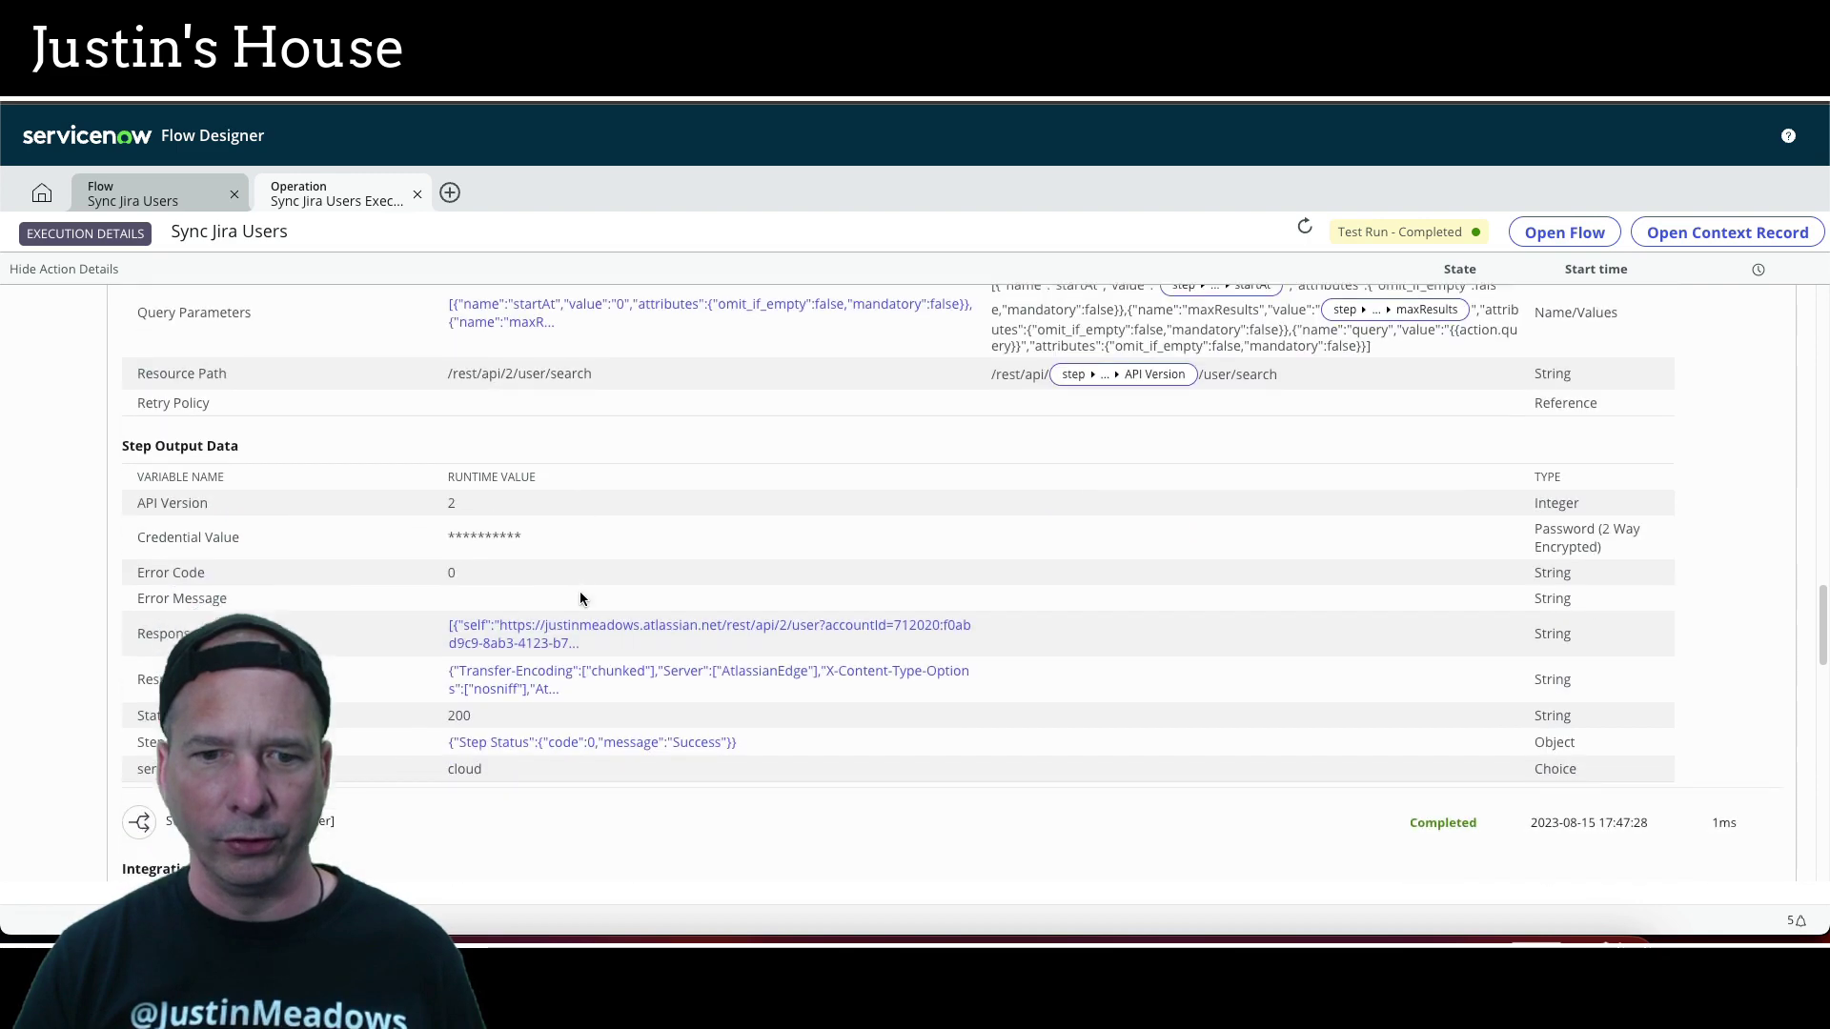
pyautogui.click(566, 513)
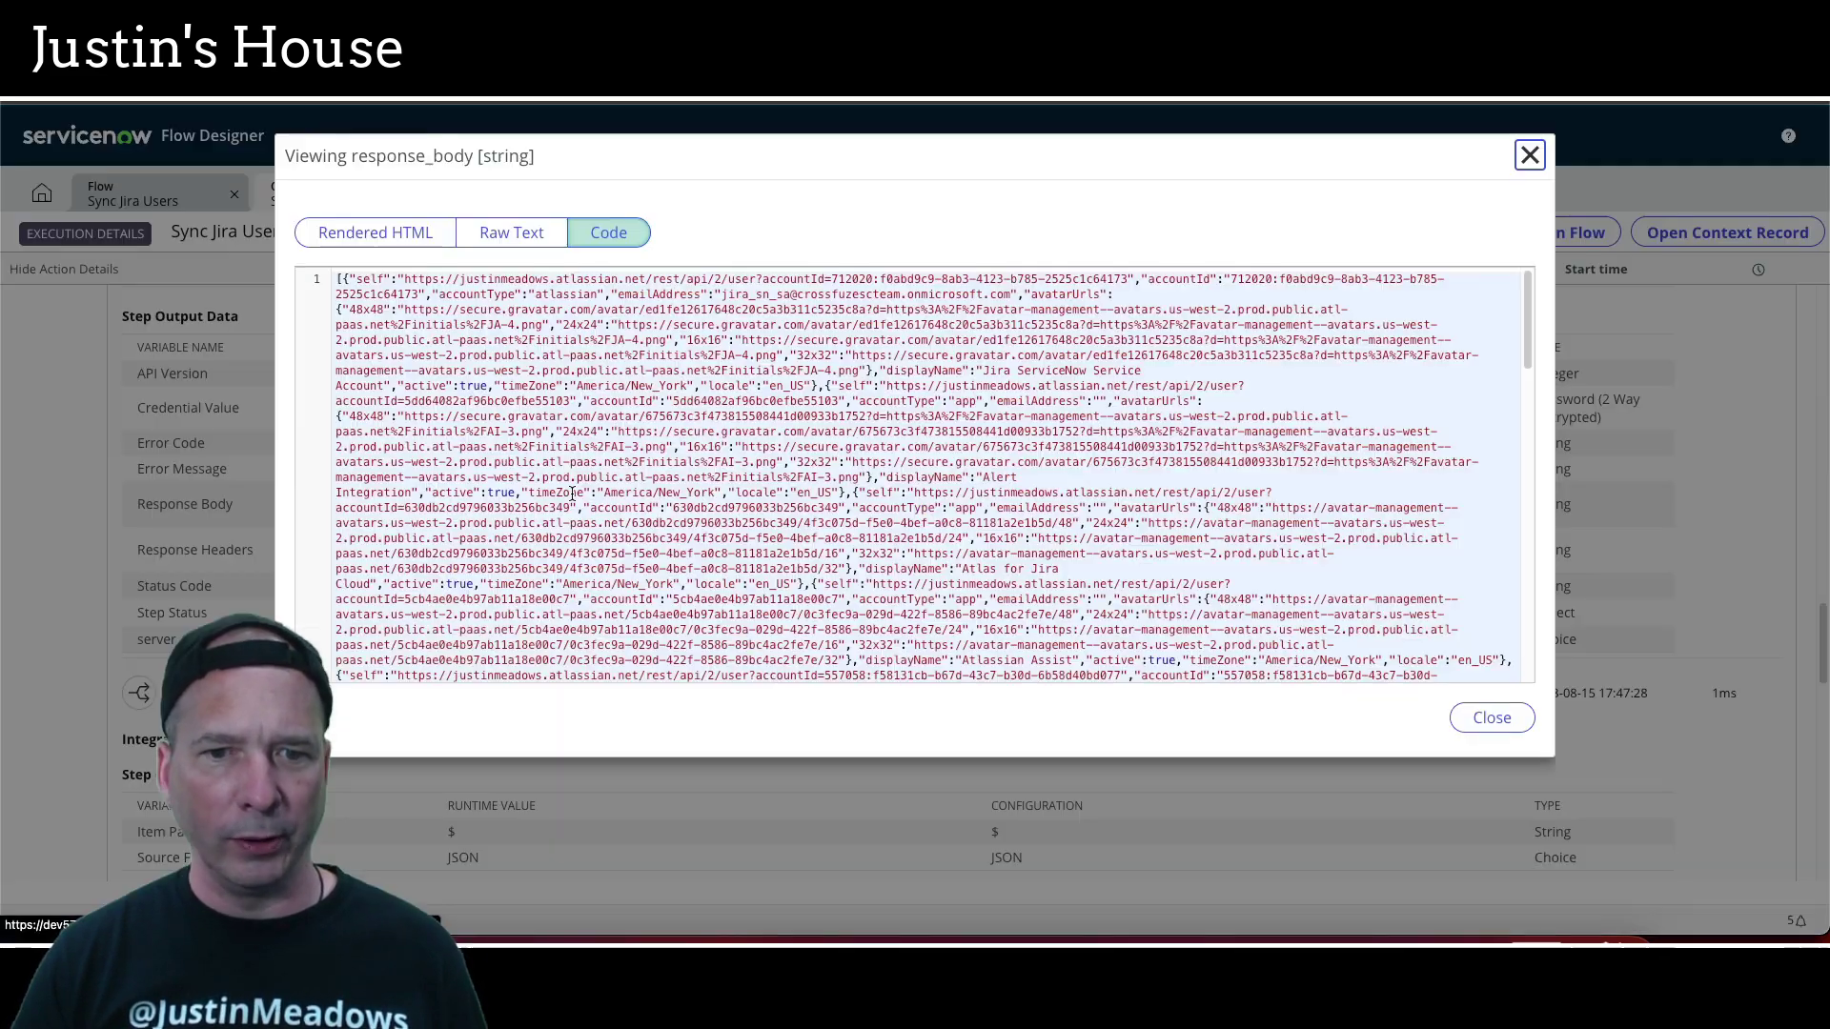
# Look through the user entries in the response body and check their emailAddress values
pyautogui.scroll(-5, 1031, 531)
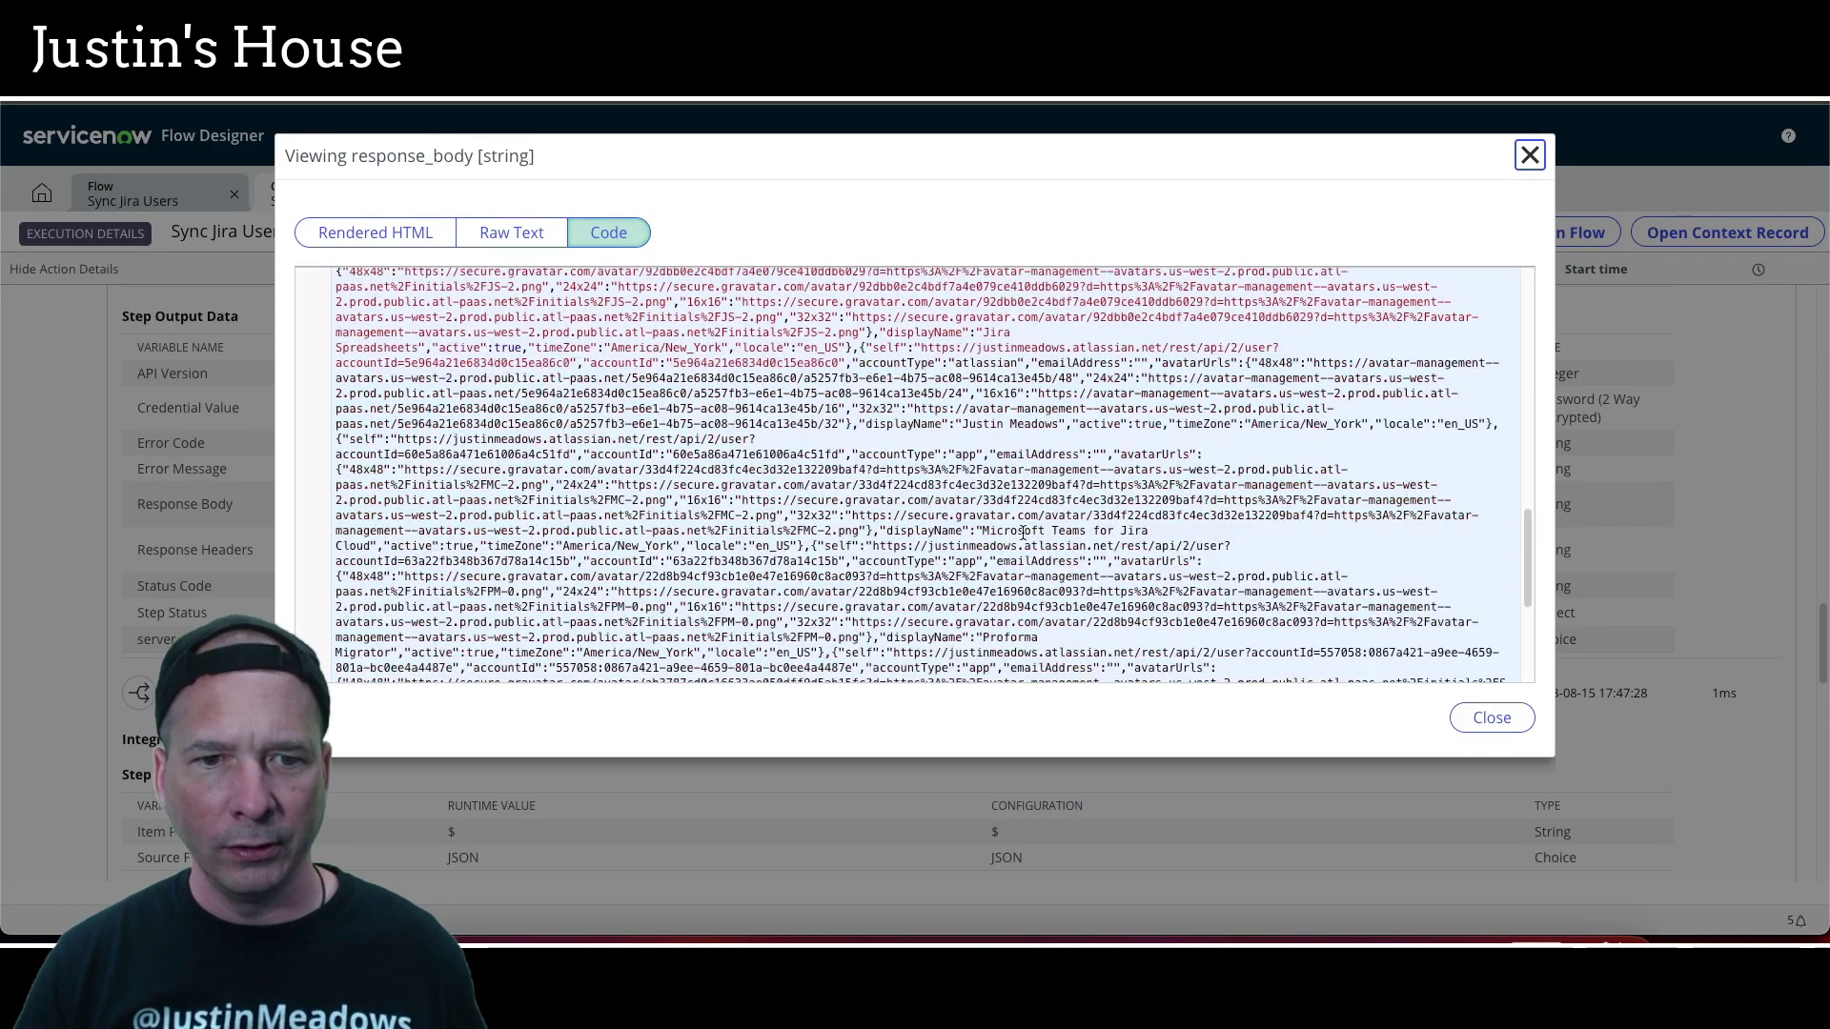
pyautogui.scroll(5, 1018, 539)
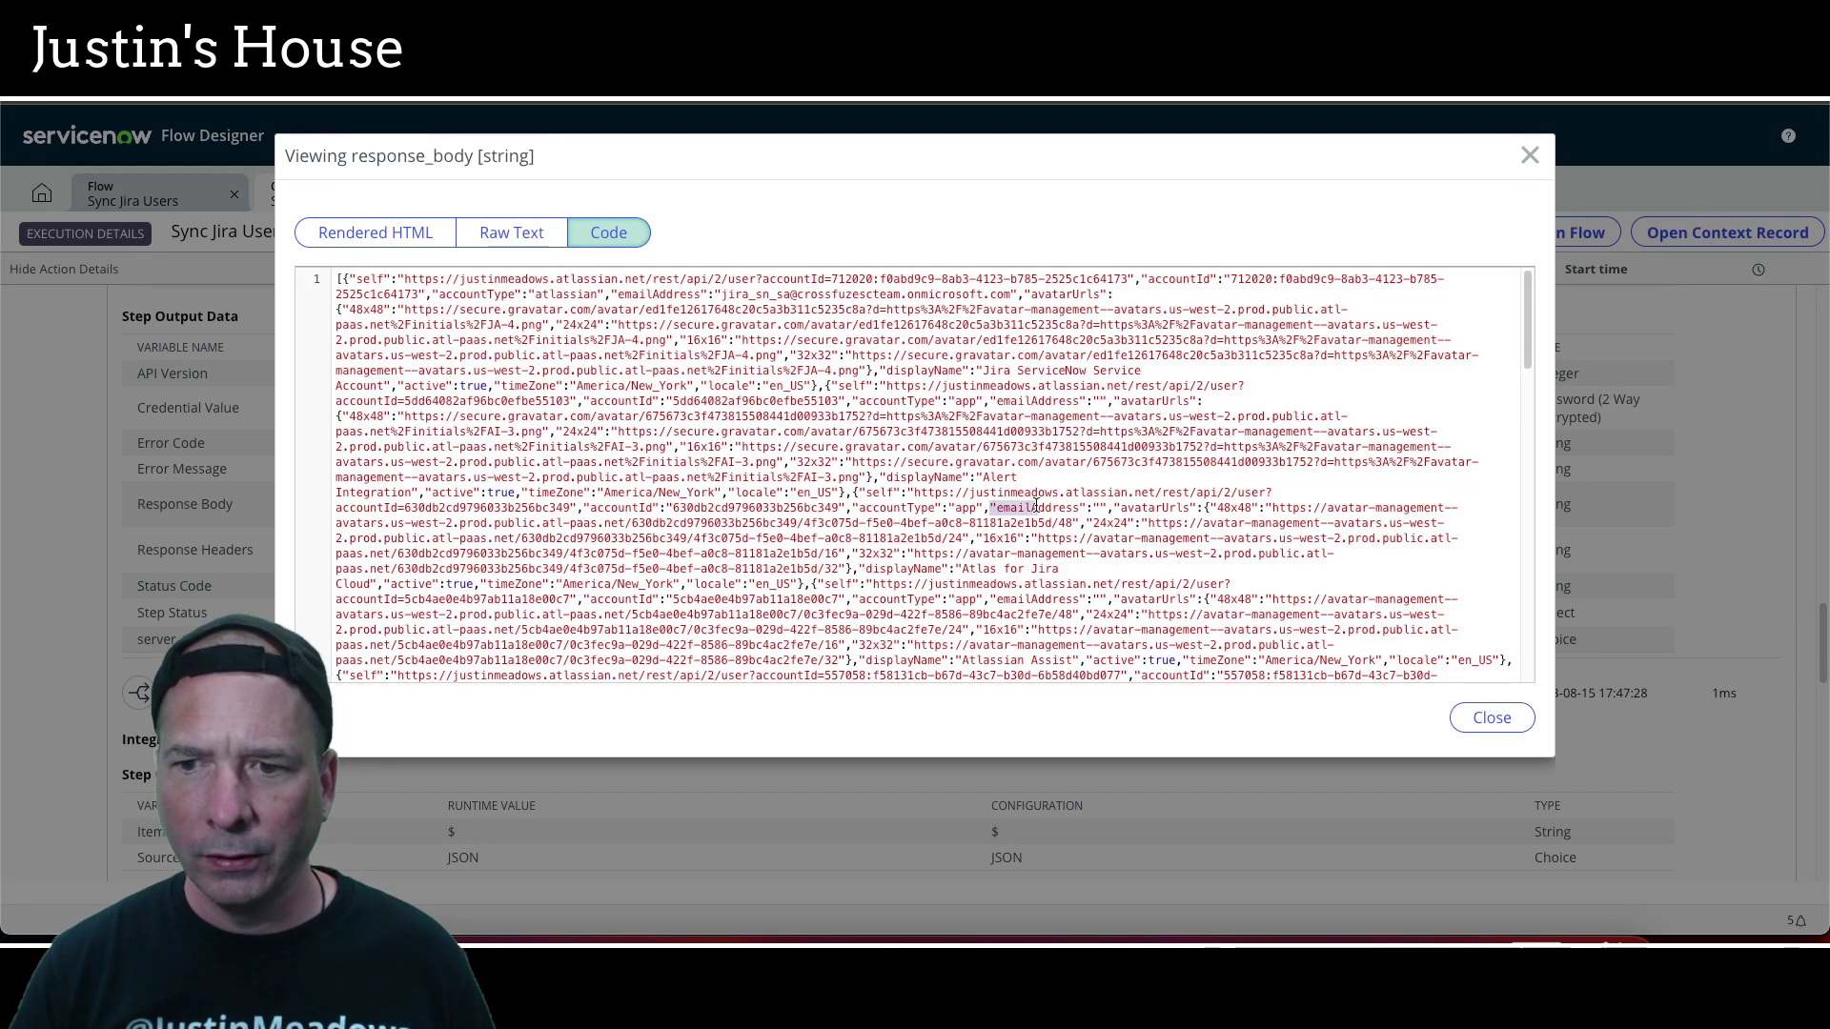
pyautogui.moveTo(990, 508); pyautogui.dragTo(1107, 511)
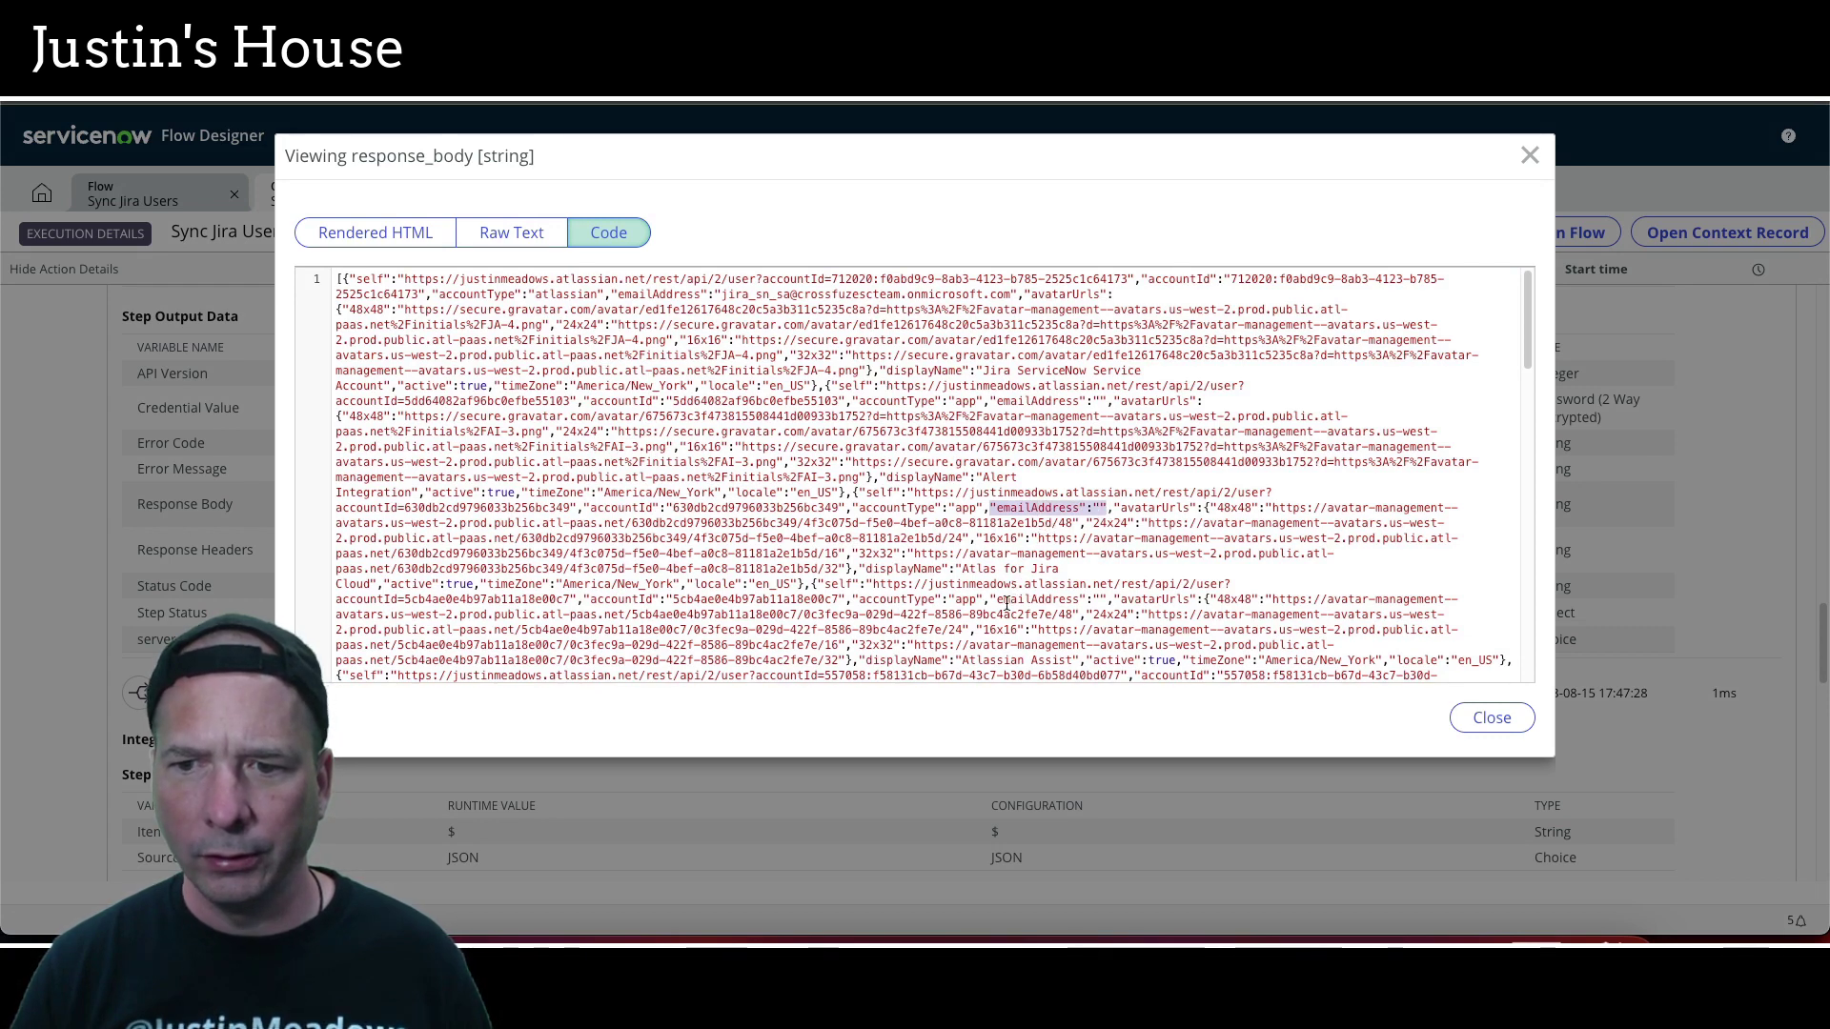
pyautogui.moveTo(1003, 603); pyautogui.dragTo(1106, 599)
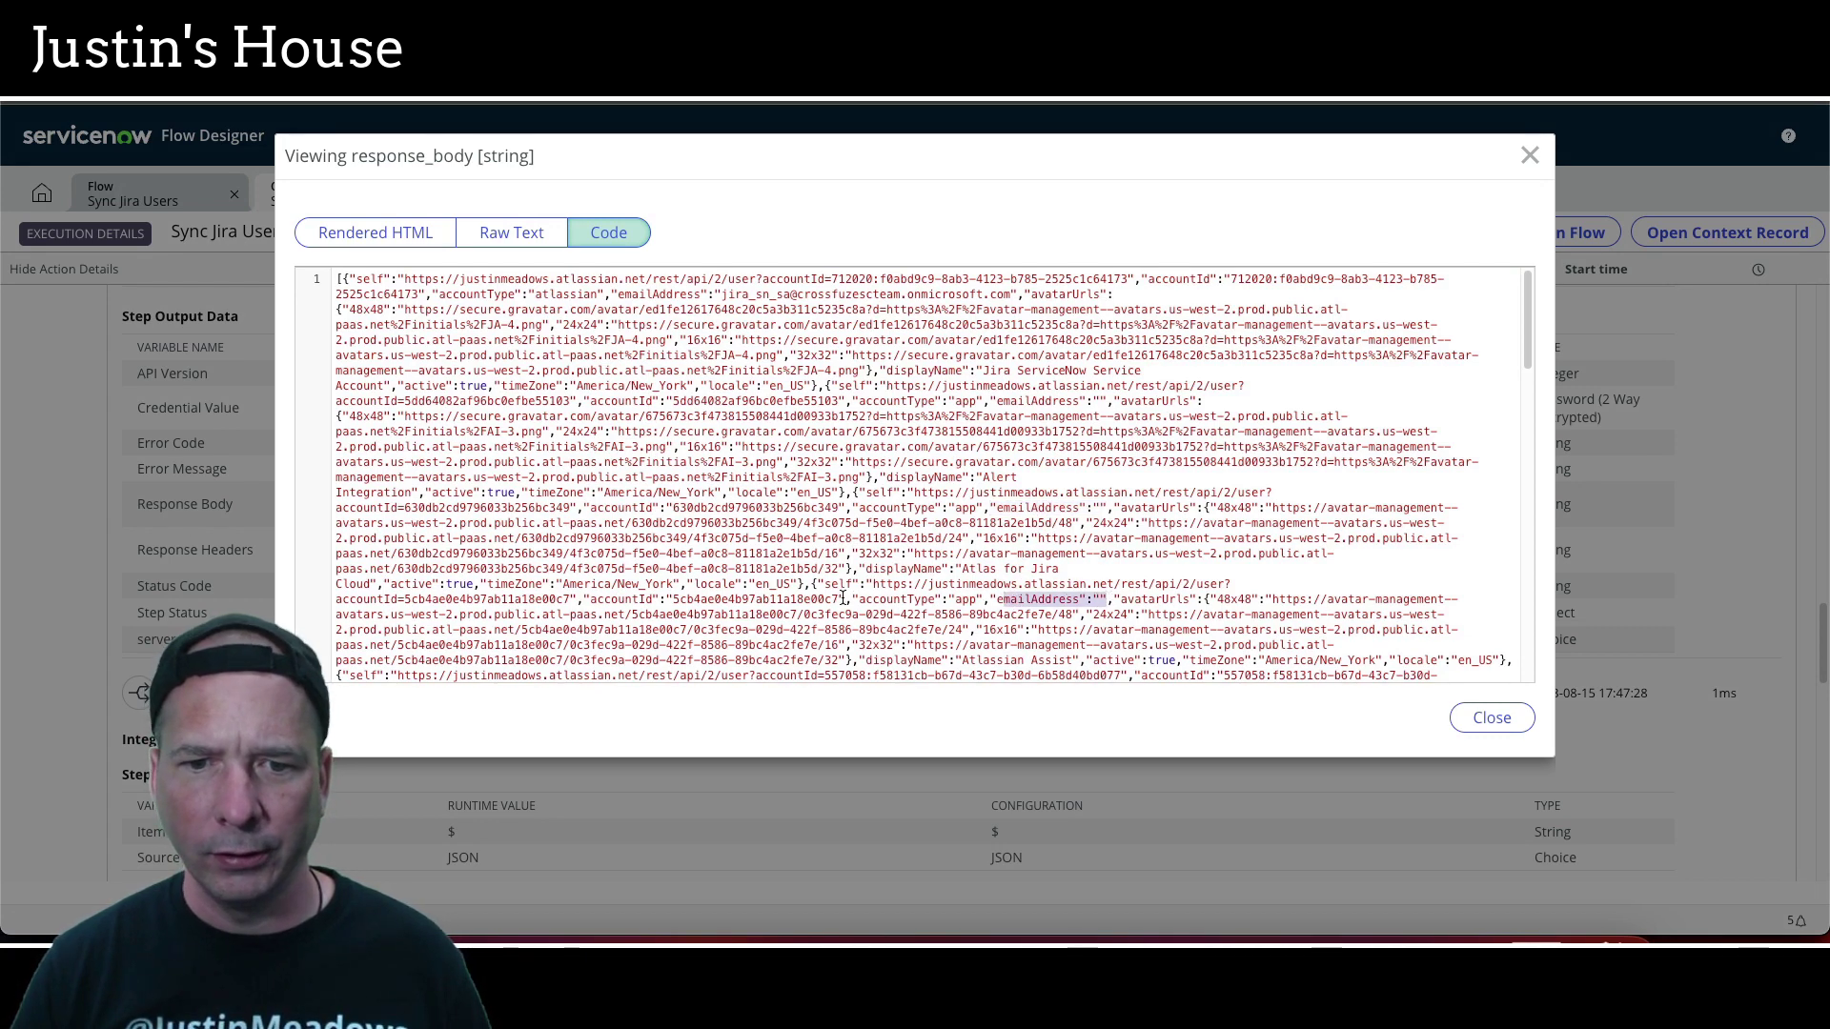
pyautogui.hotkey('ctrl', 'a')
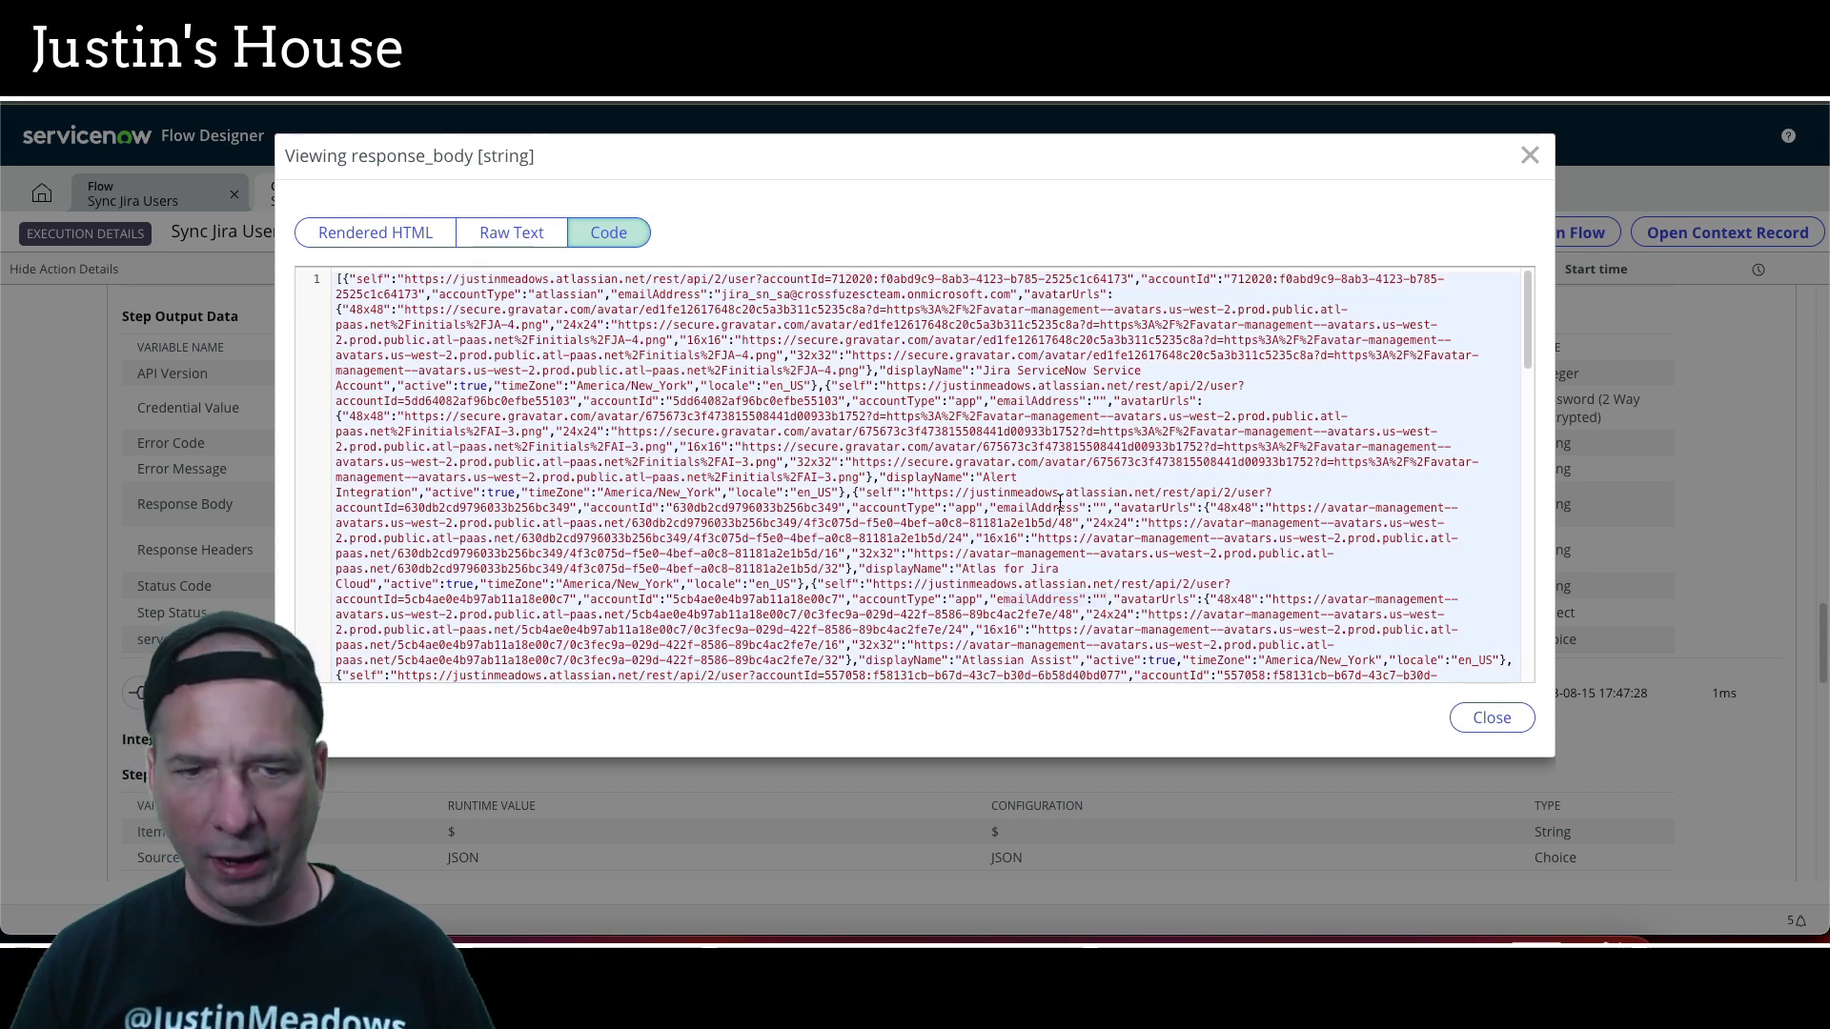
# Search the response body for the user entry whose account ID starts with the known characters
pyautogui.hotkey('ctrl', 'f')
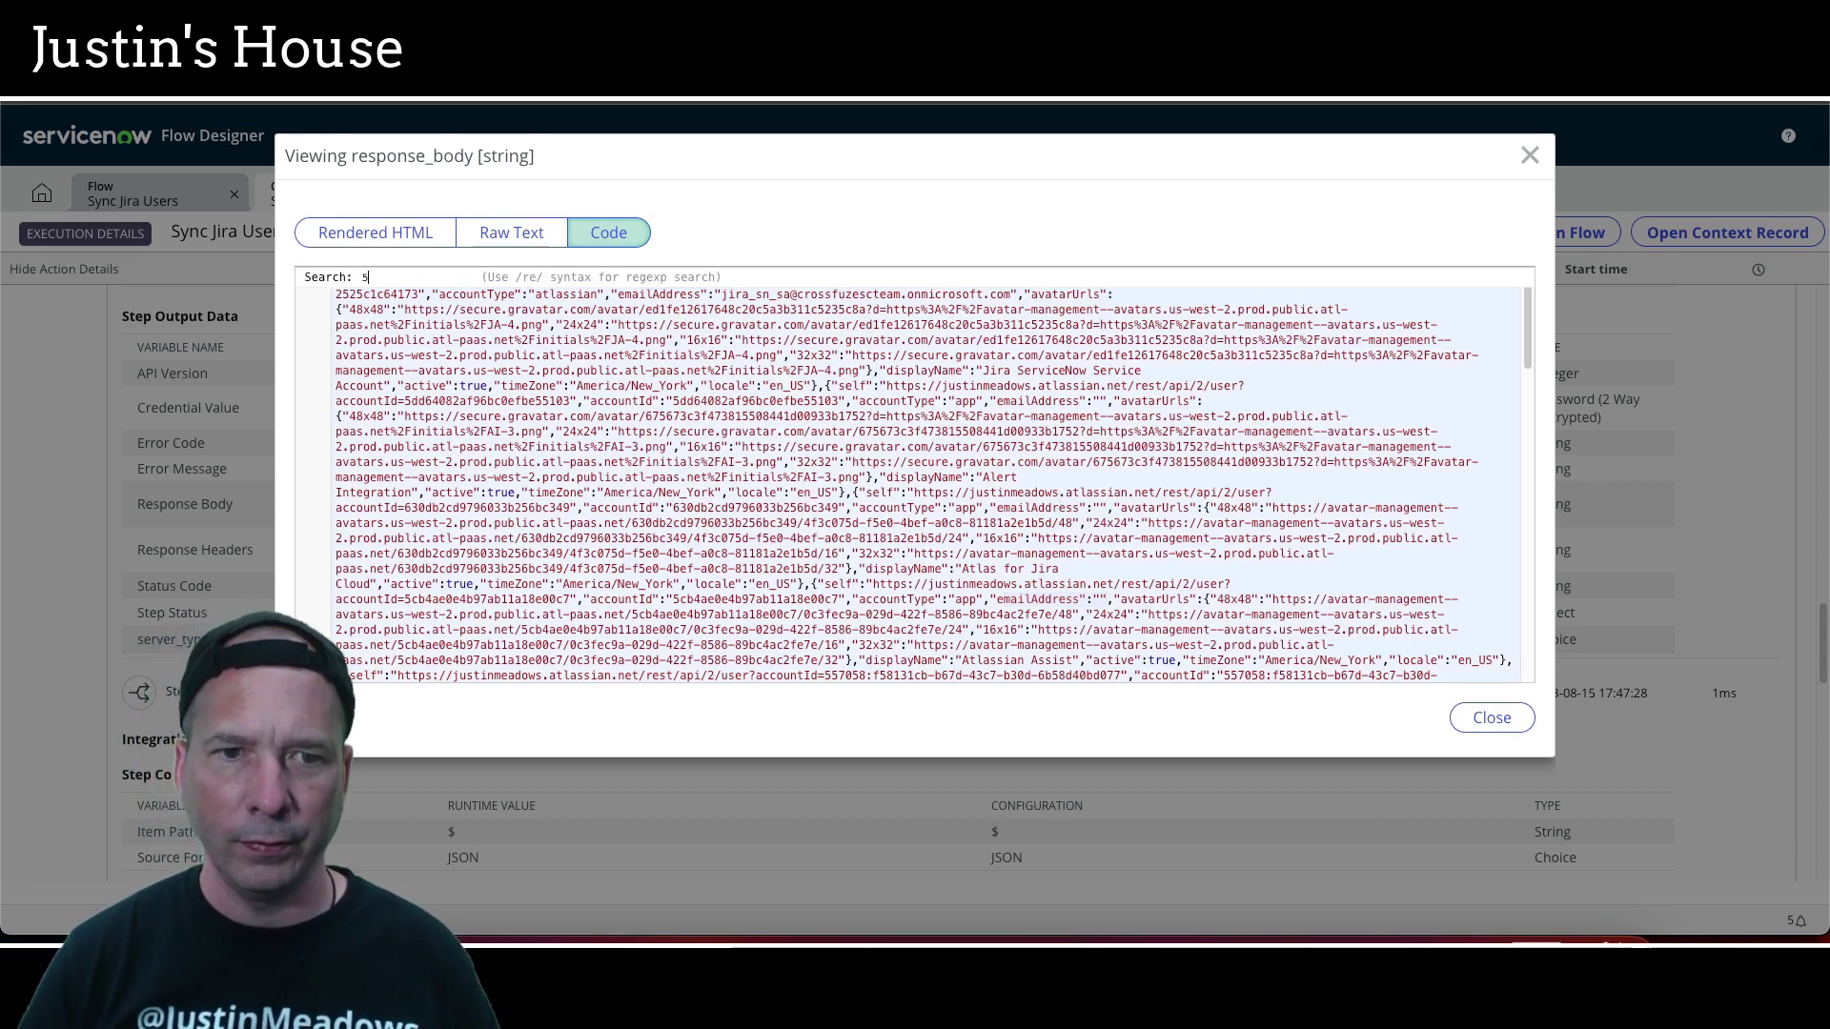
pyautogui.write('5e96')
pyautogui.press('Return')
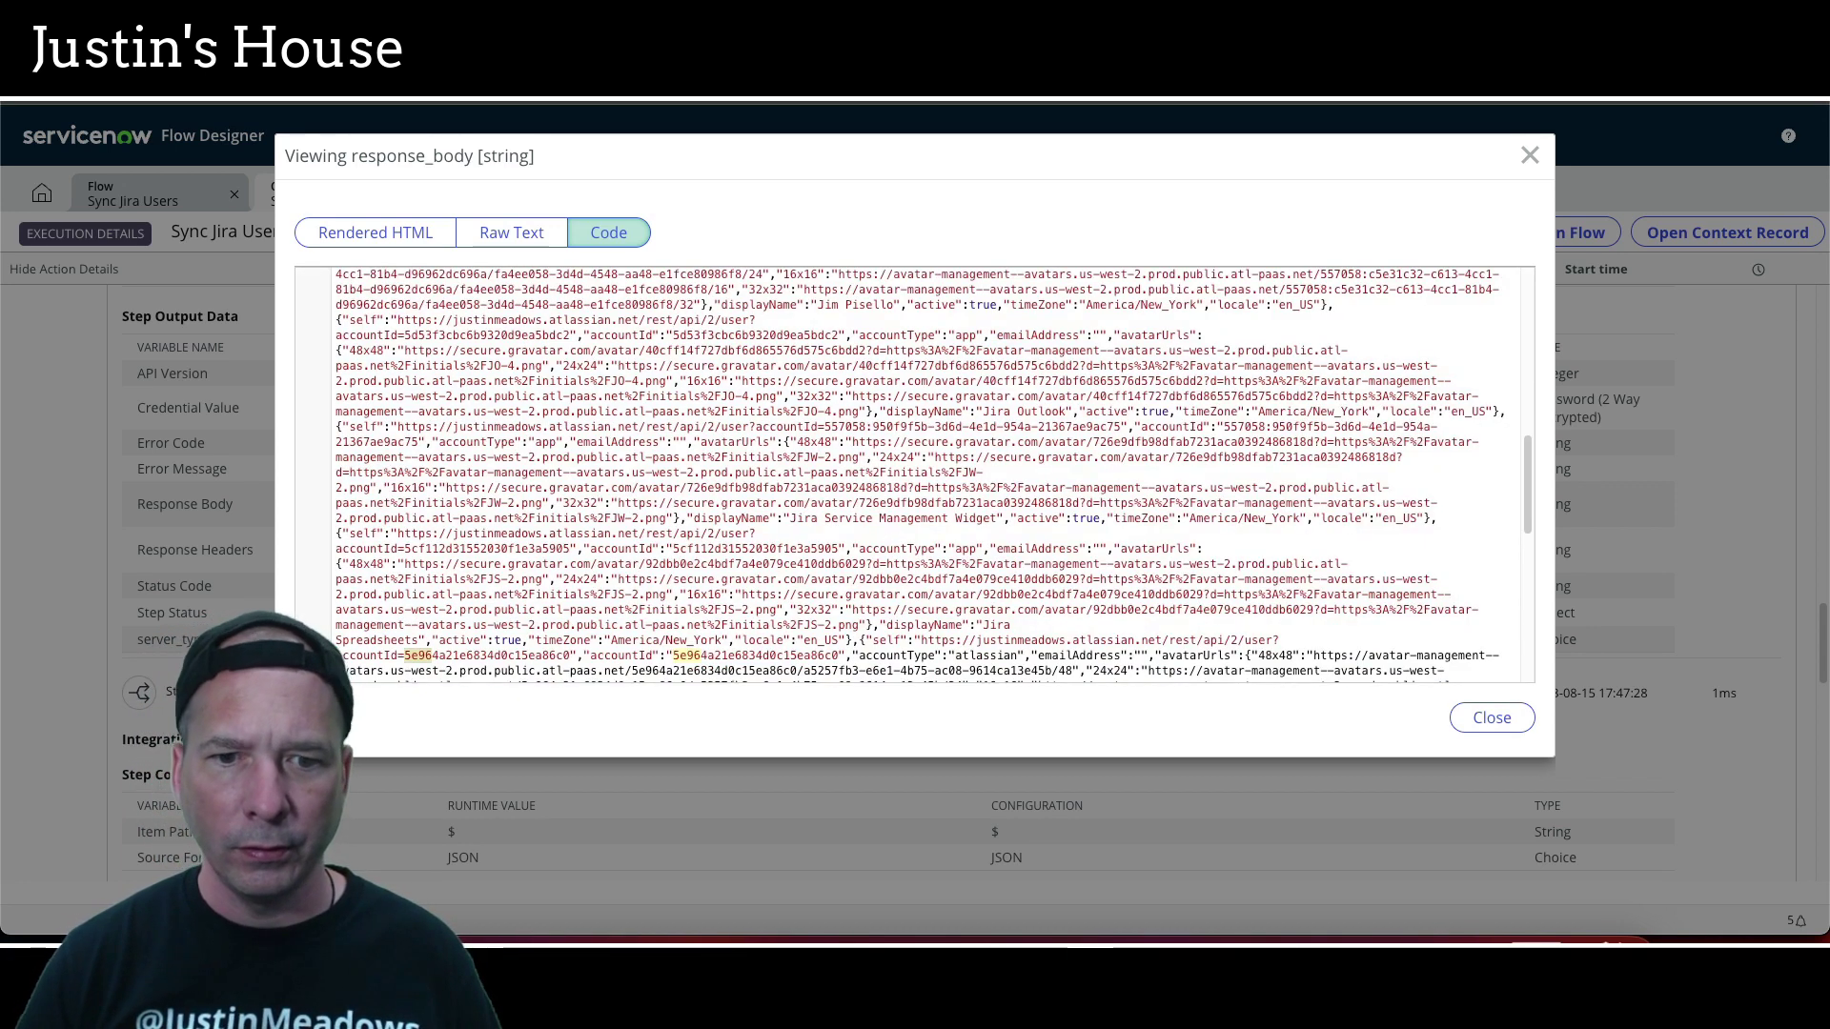
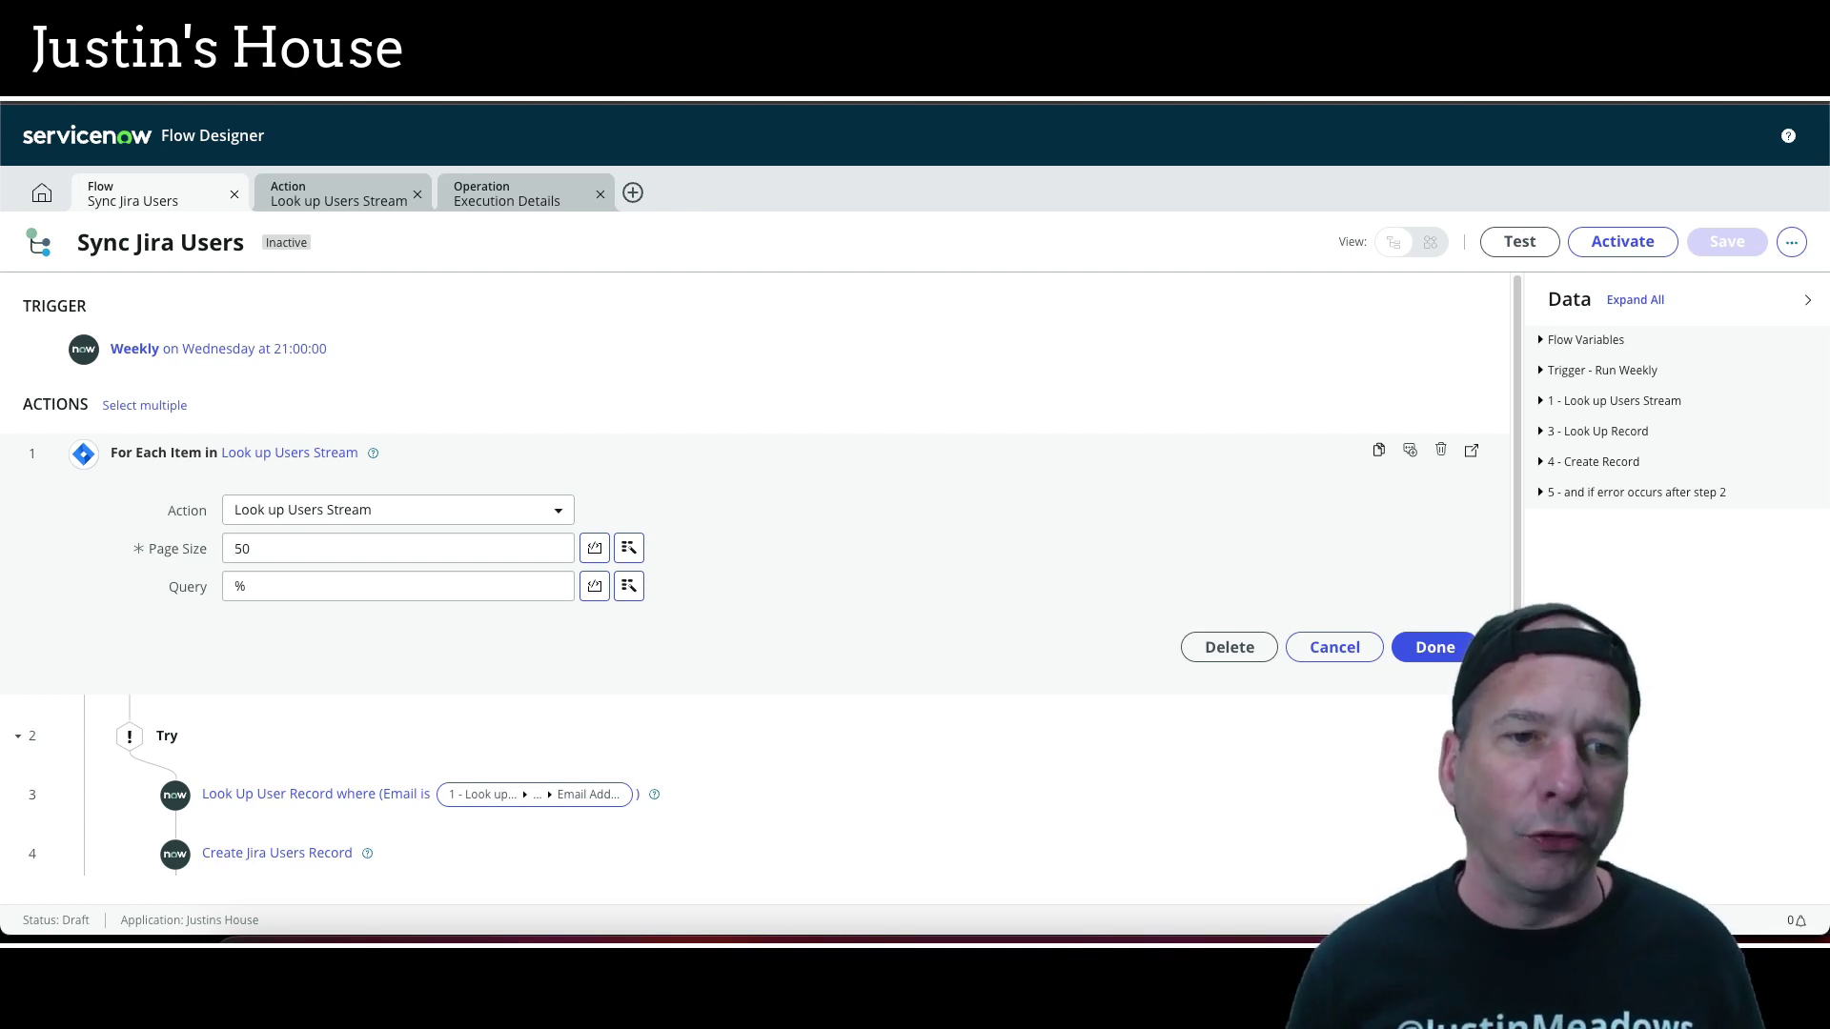
# Open the execution details of the Look up Users Stream action's finished test and view its output items
pyautogui.click(264, 589)
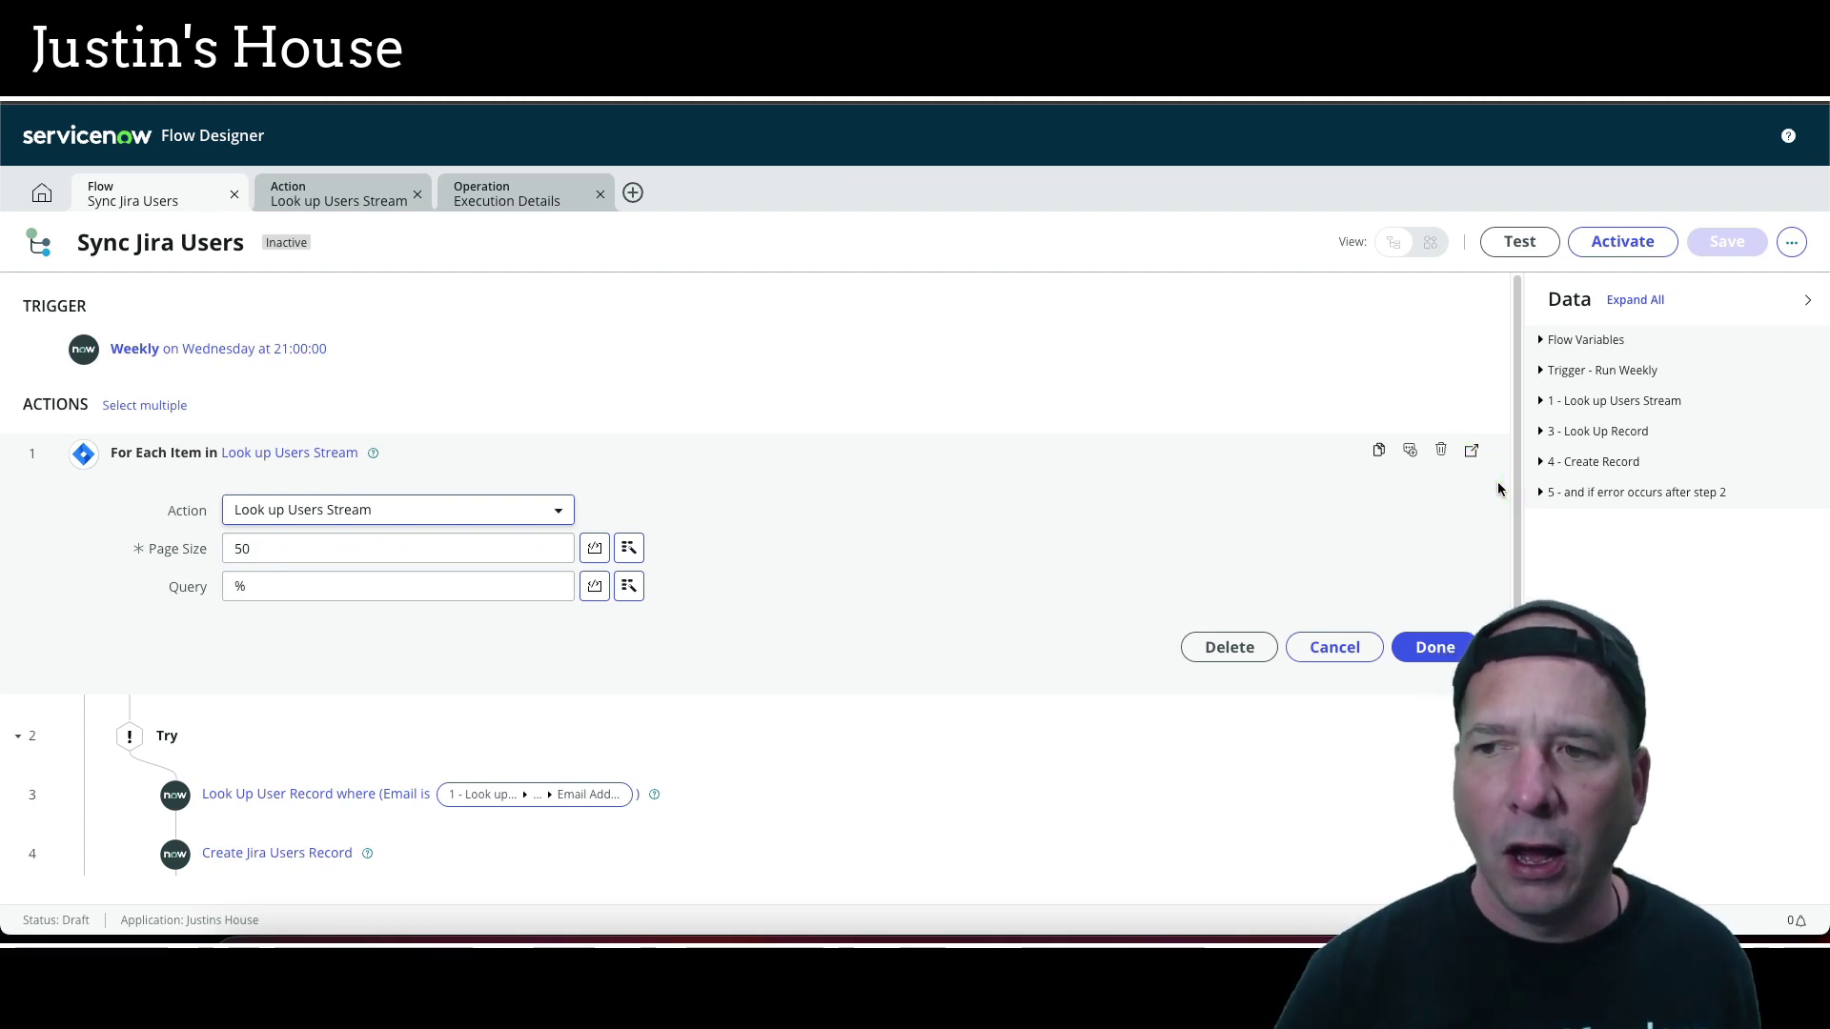
pyautogui.click(317, 200)
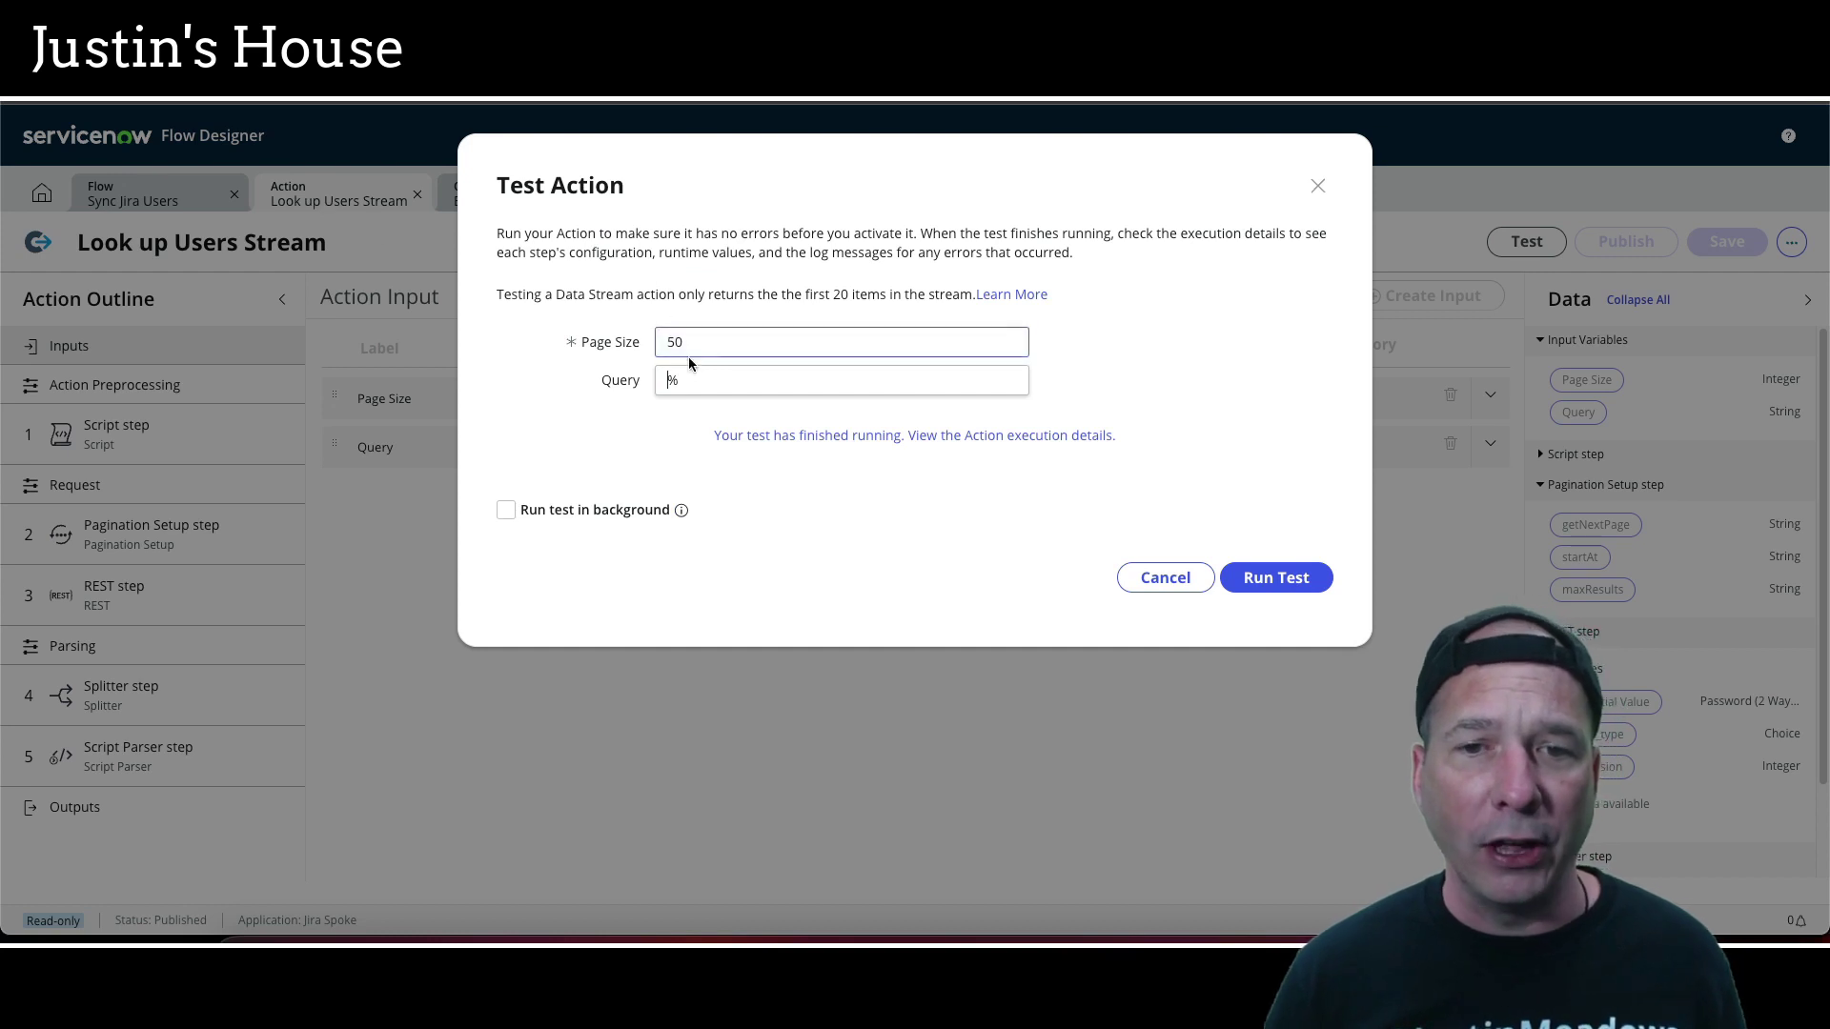
pyautogui.click(918, 435)
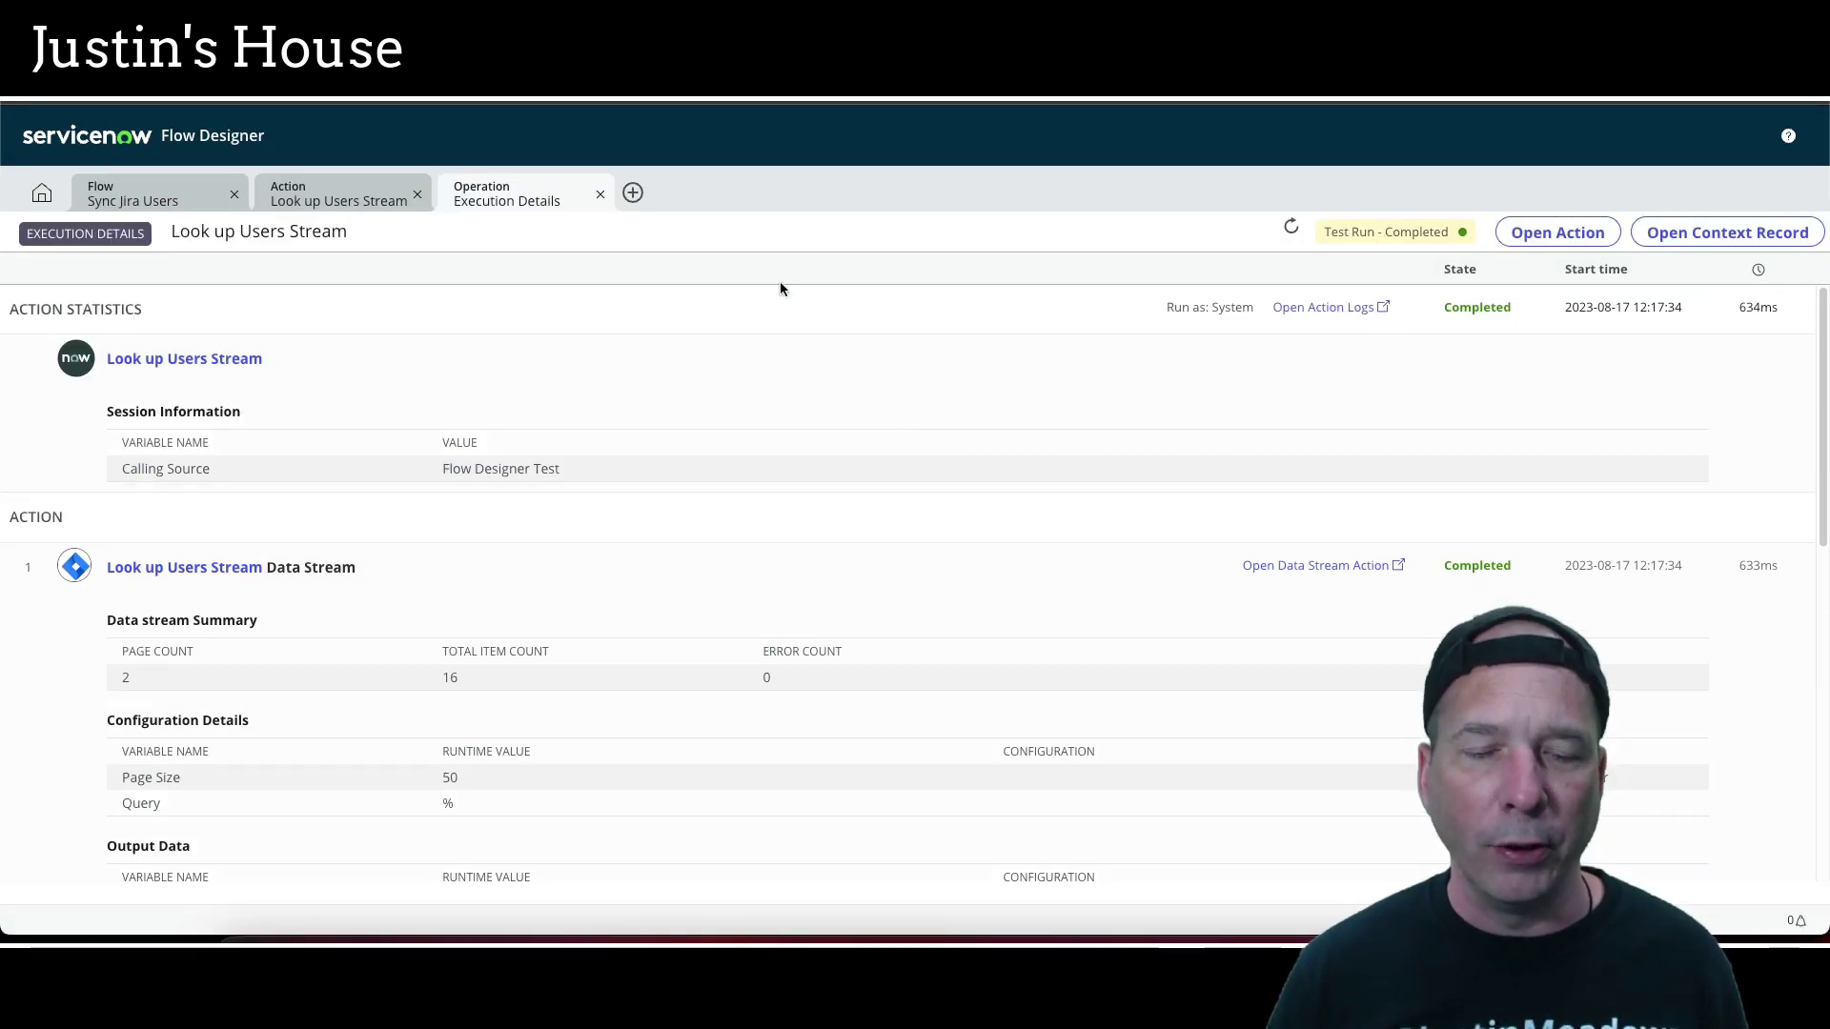
pyautogui.scroll(-3, 686, 392)
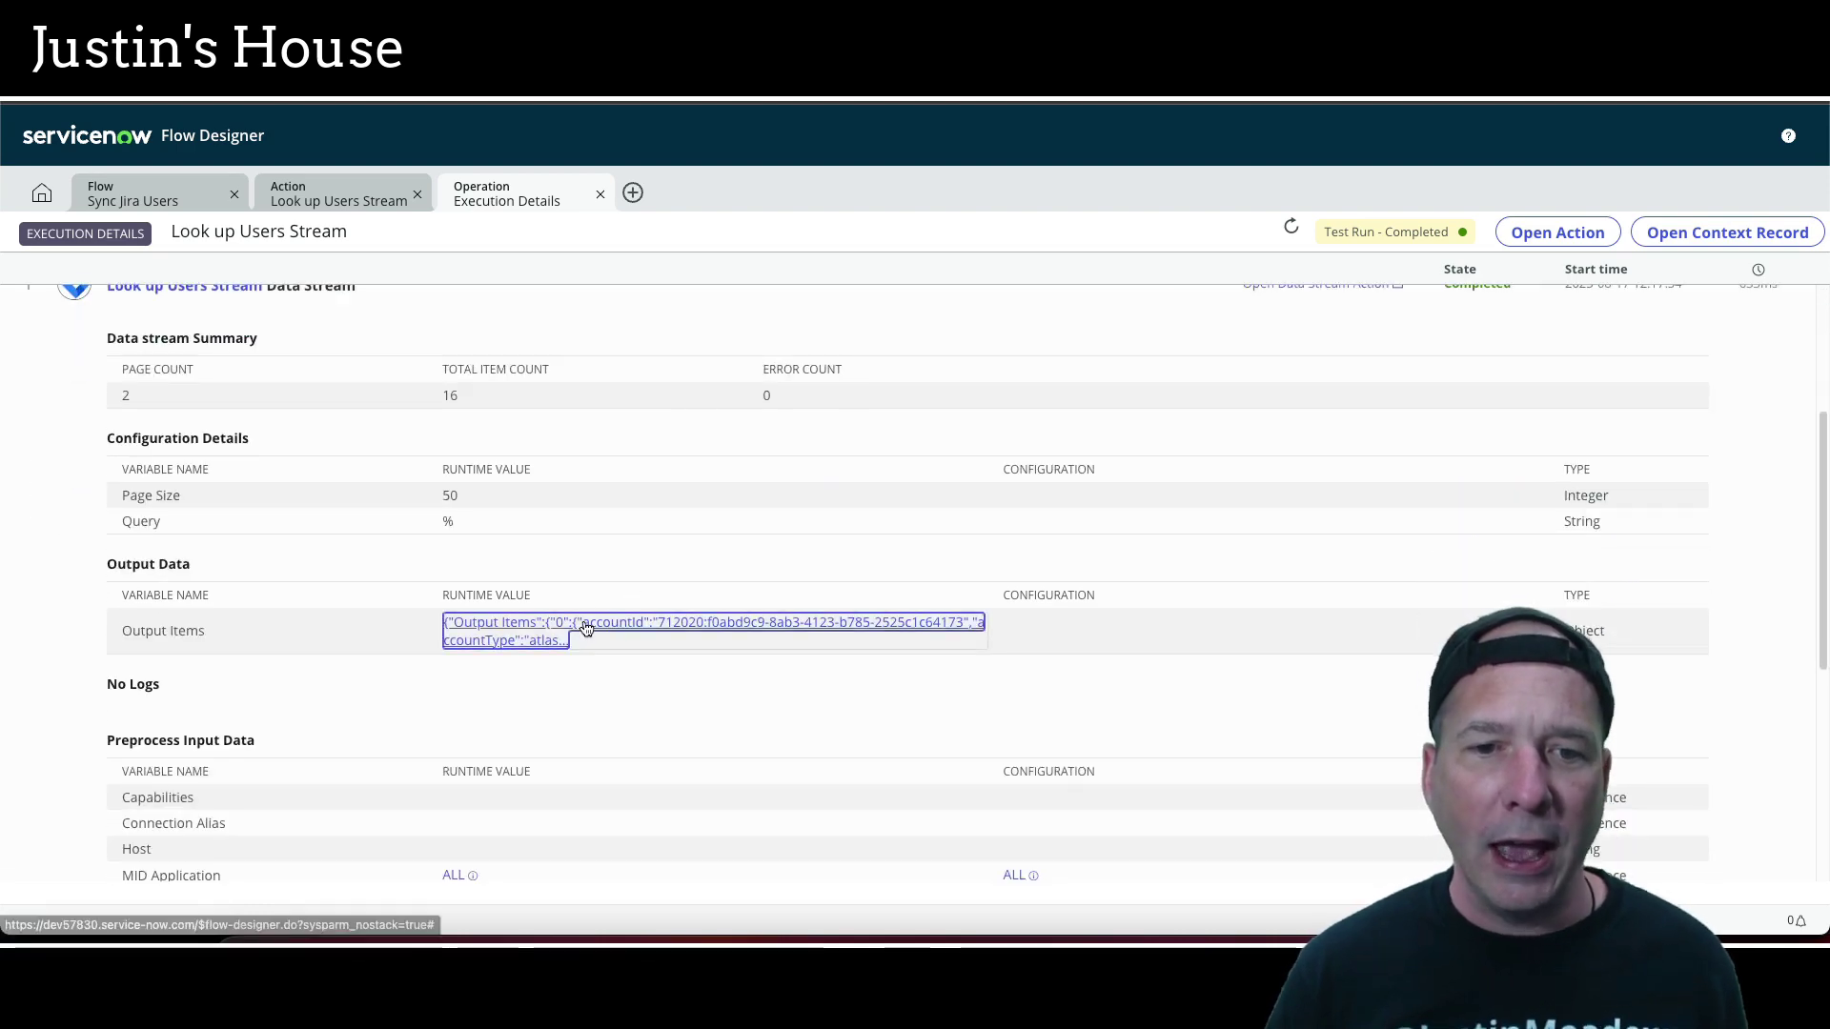
pyautogui.click(585, 628)
# Examine the emailAddress values across output items 0 to 15, focusing on the user in item 1
pyautogui.scroll(-10, 620, 576)
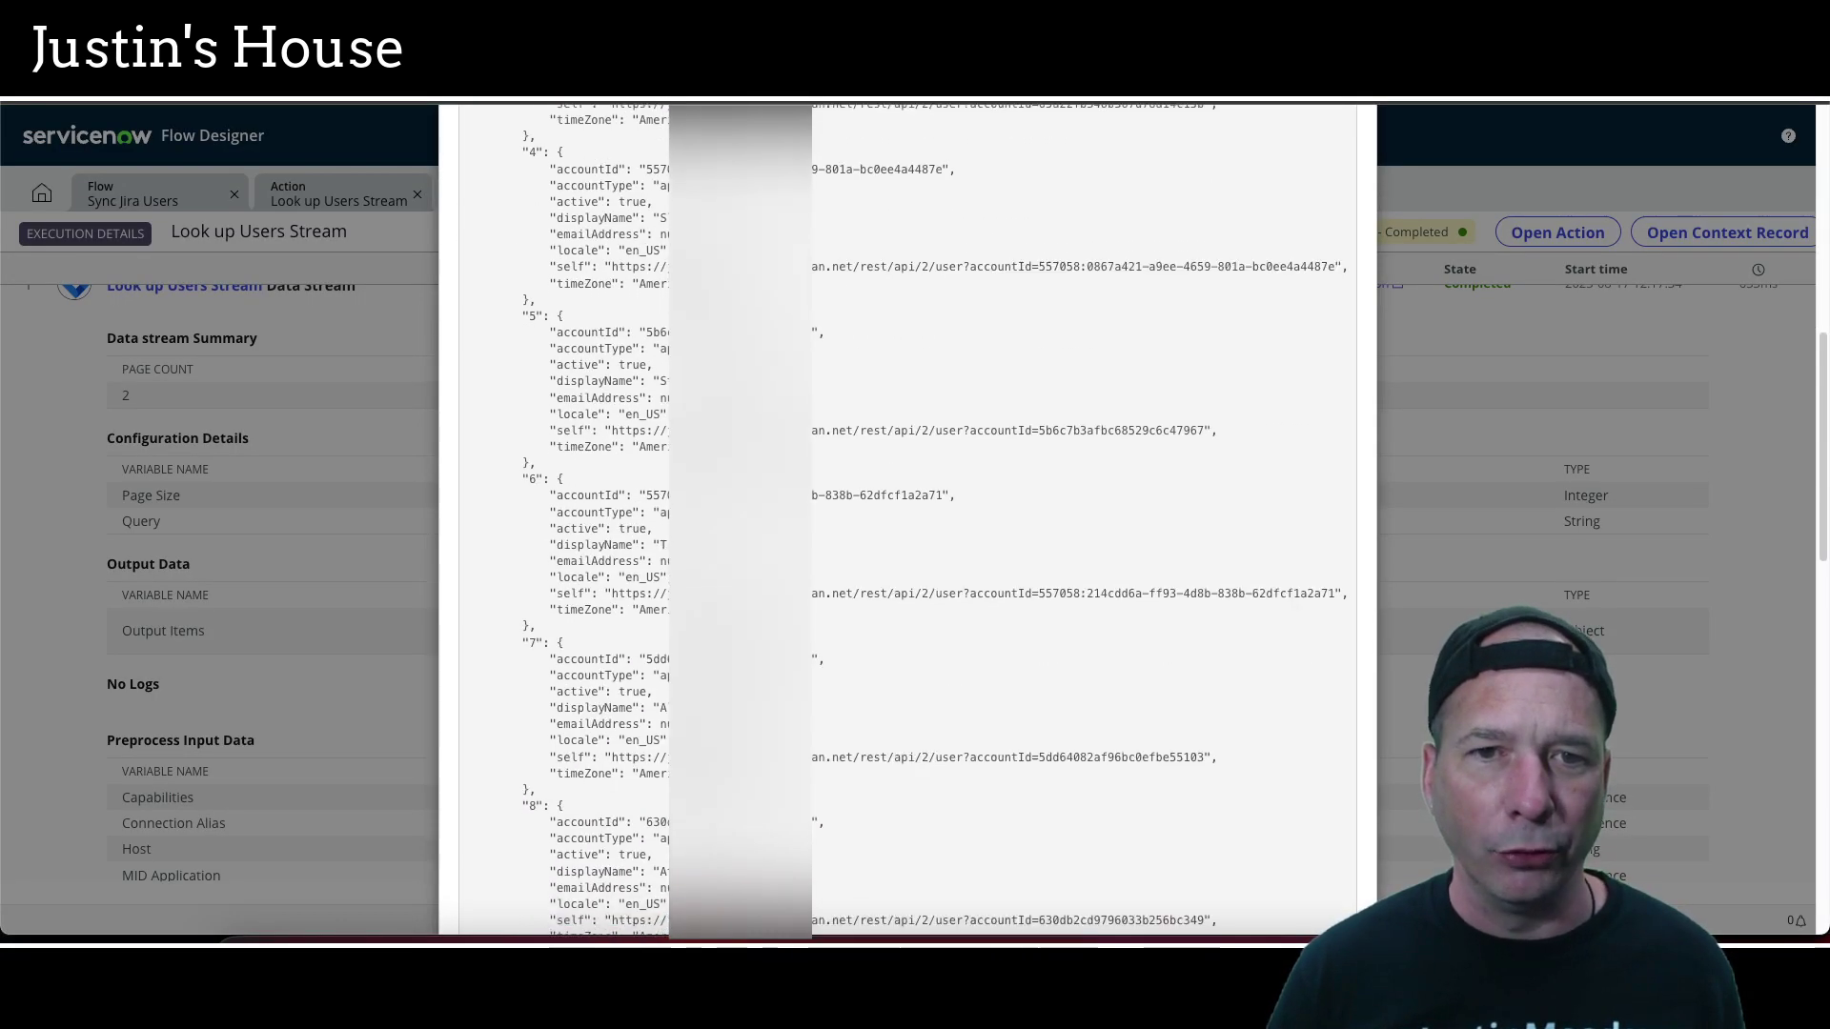
pyautogui.scroll(-12, 906, 519)
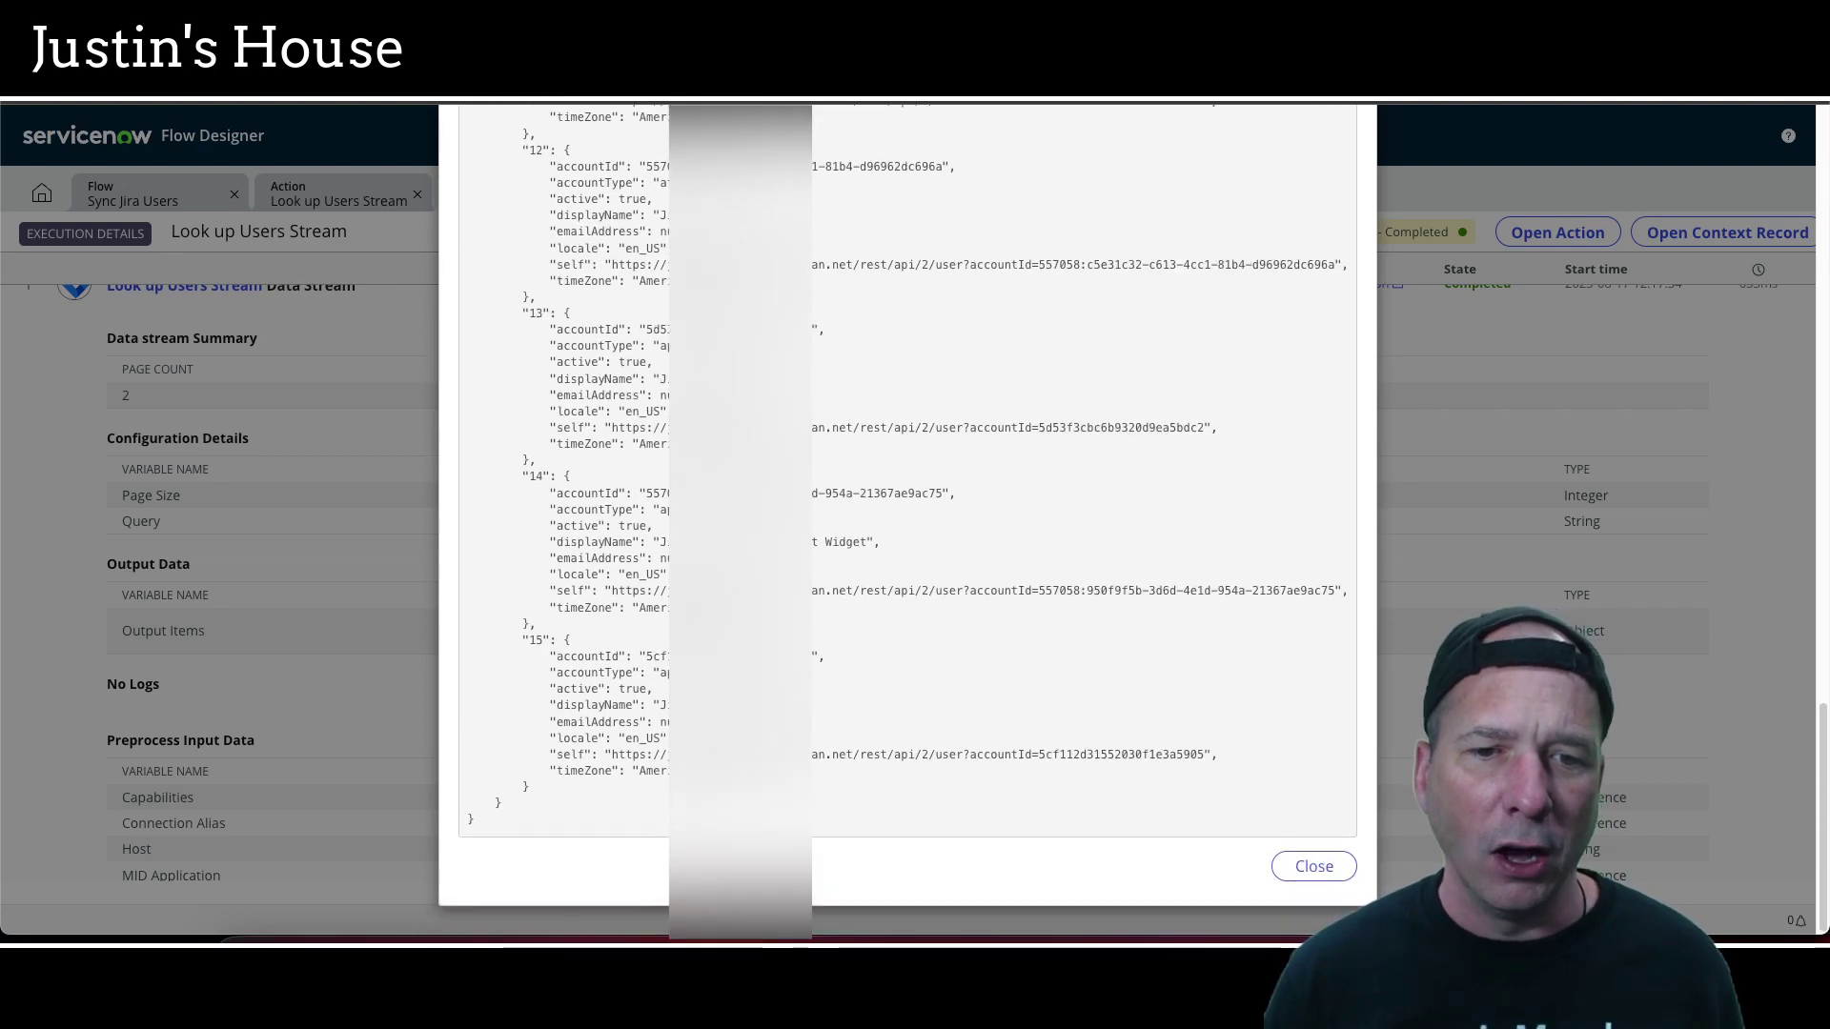
pyautogui.scroll(20, 905, 519)
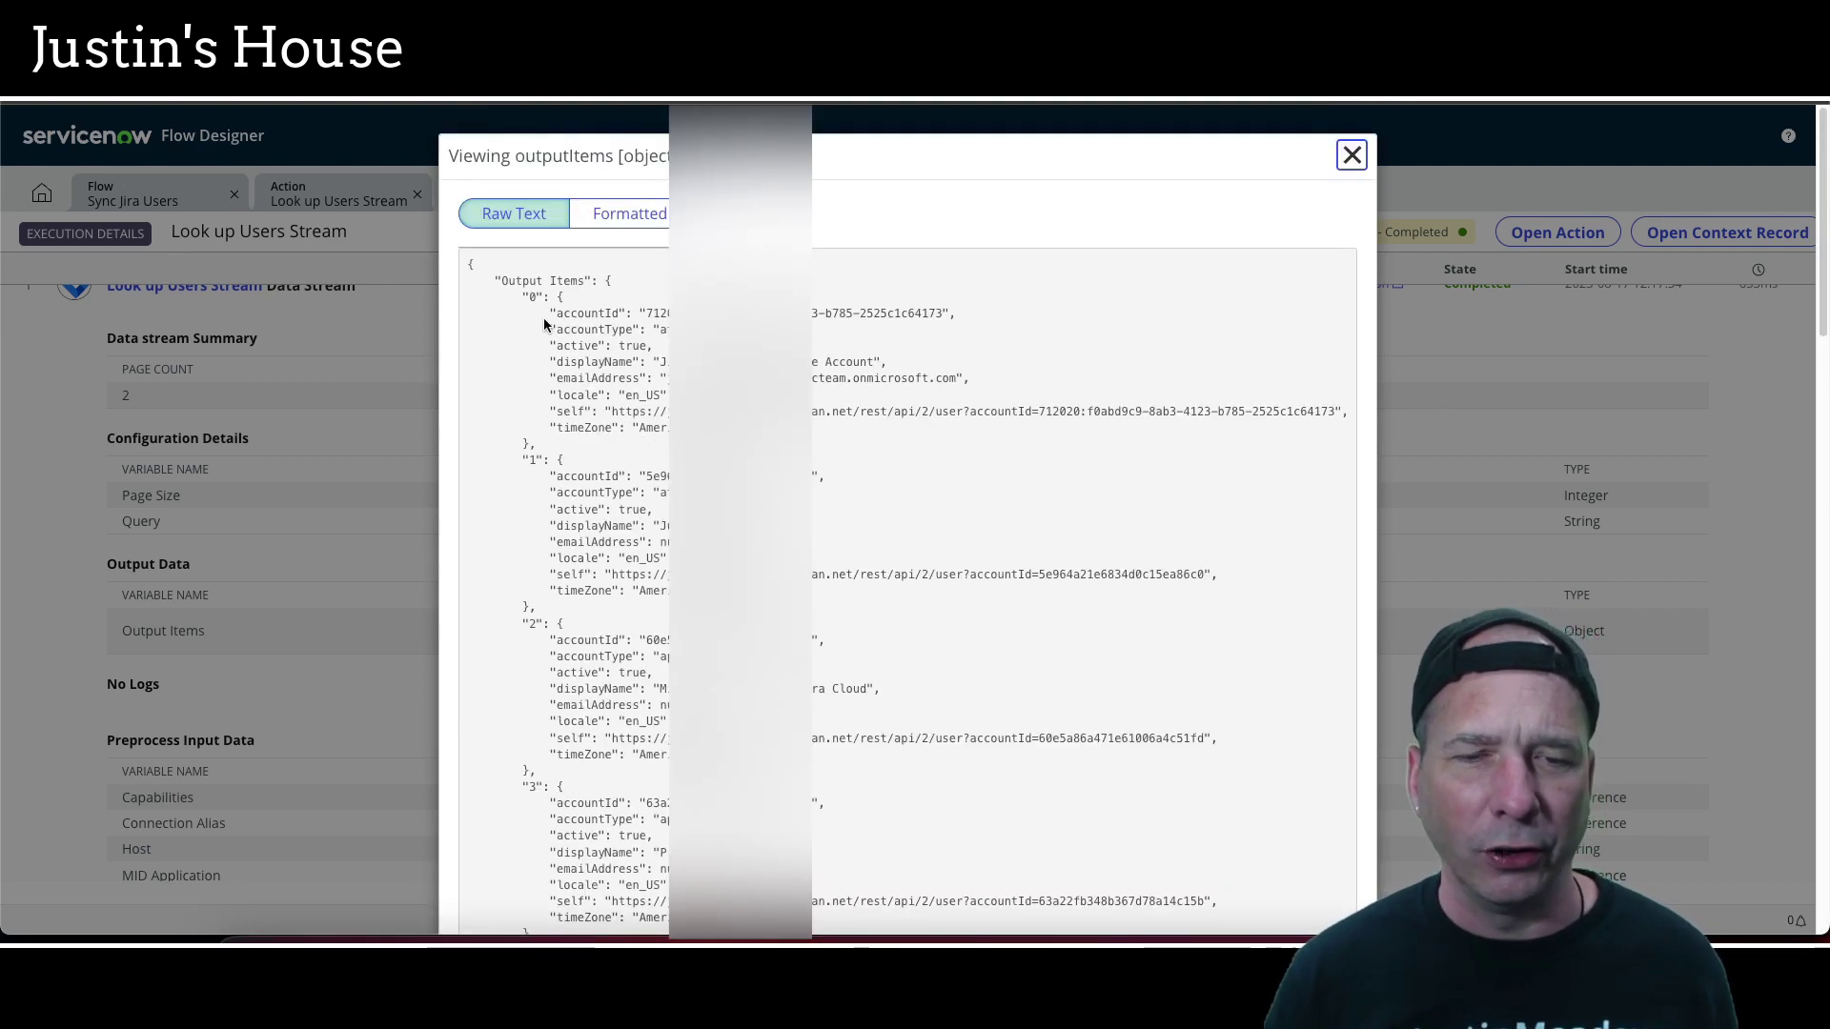
pyautogui.scroll(-20, 544, 320)
pyautogui.scroll(20, 580, 710)
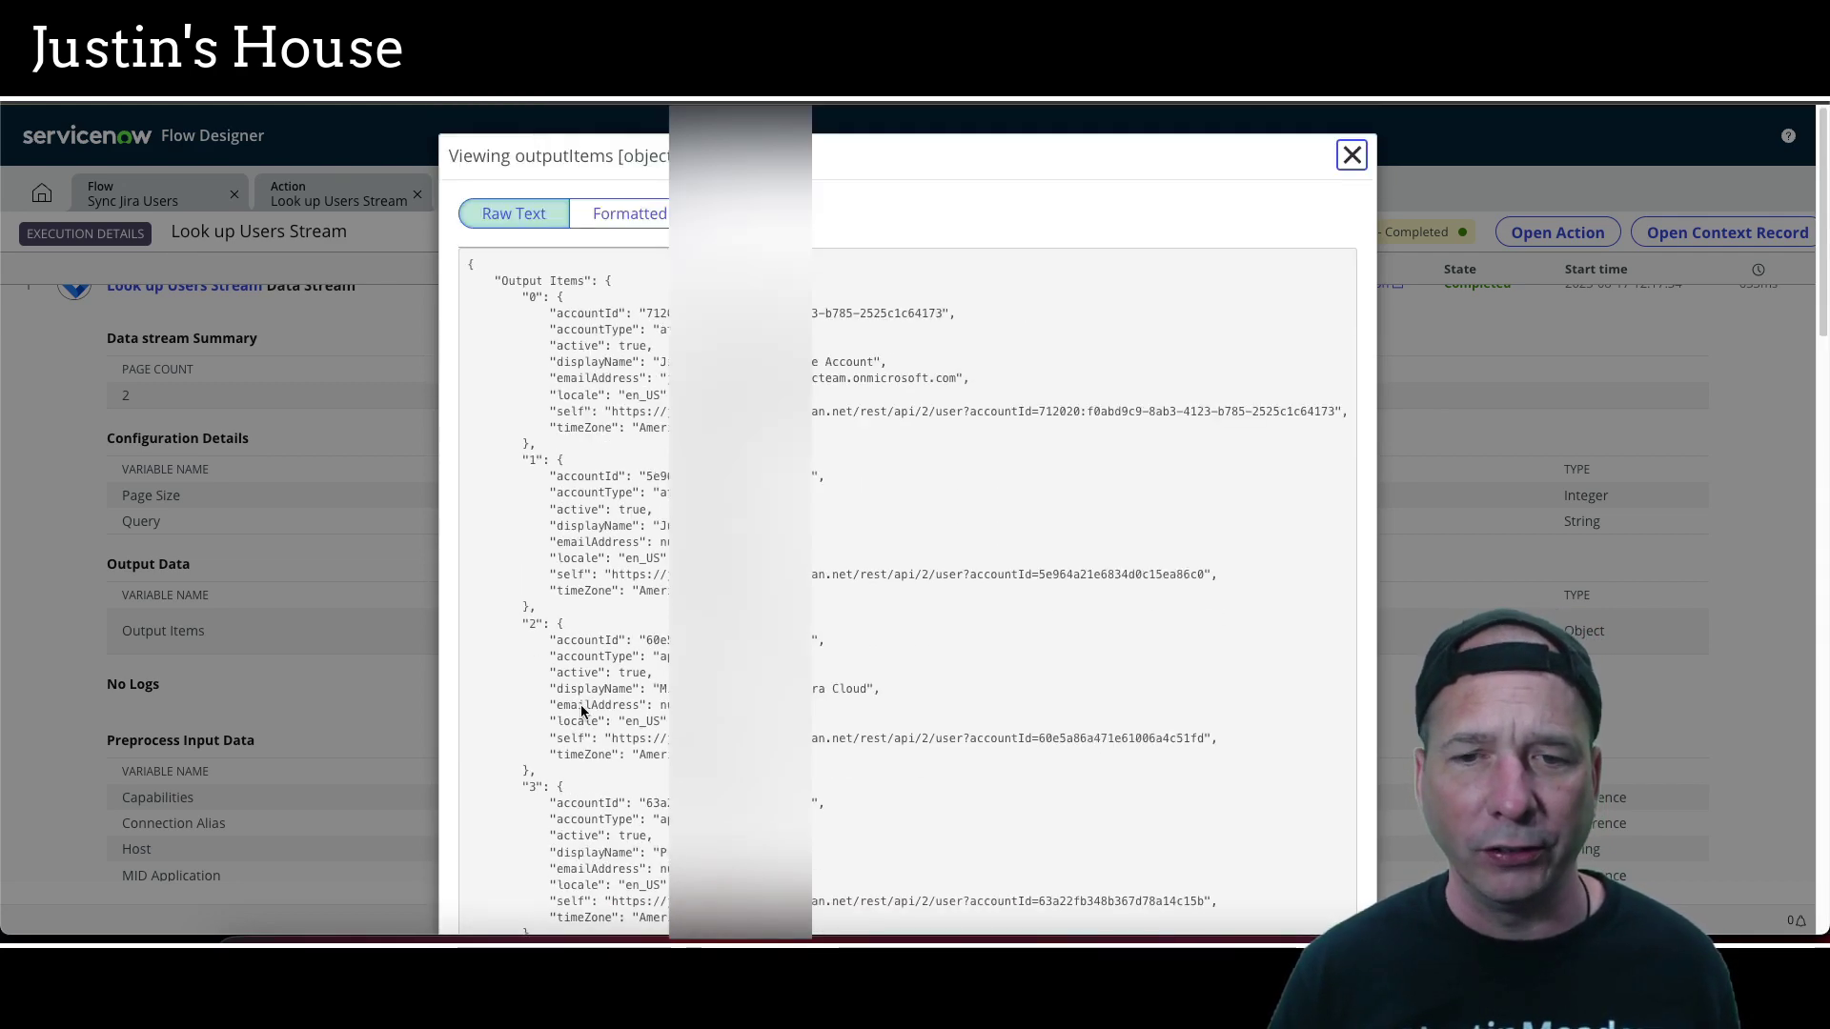
pyautogui.scroll(-3, 580, 705)
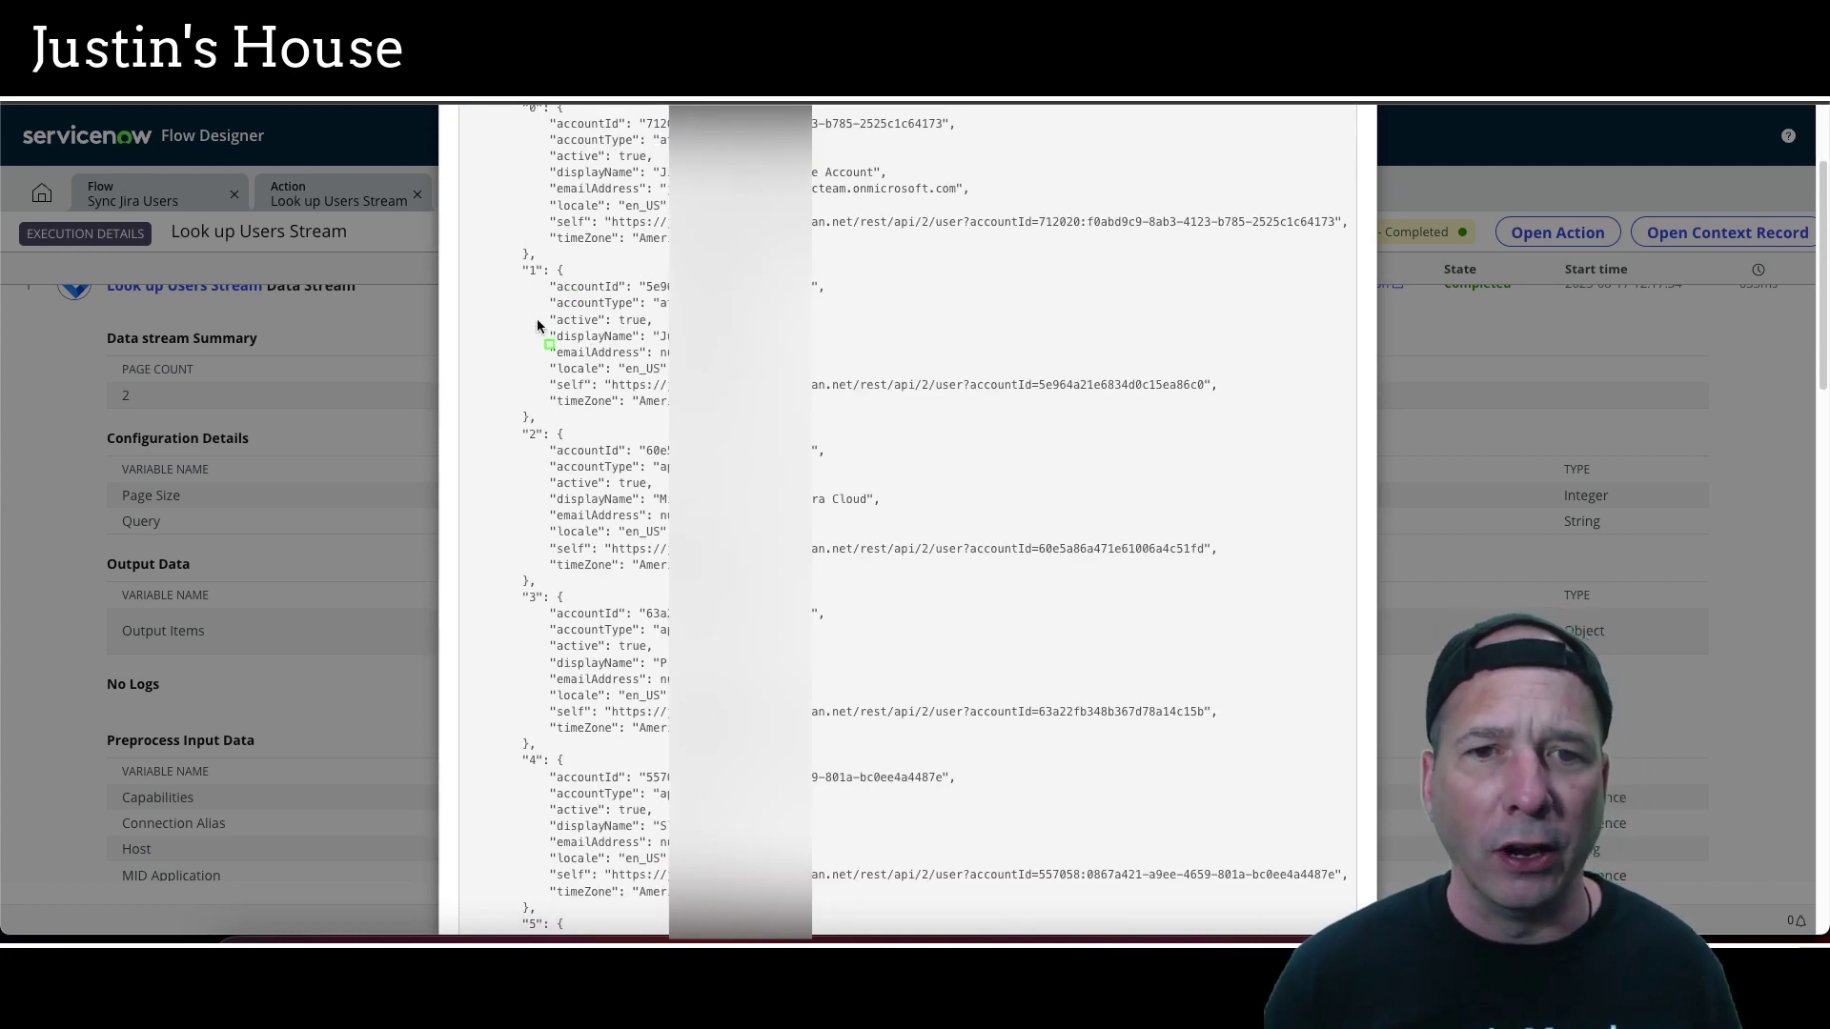
pyautogui.moveTo(538, 325); pyautogui.dragTo(743, 377)
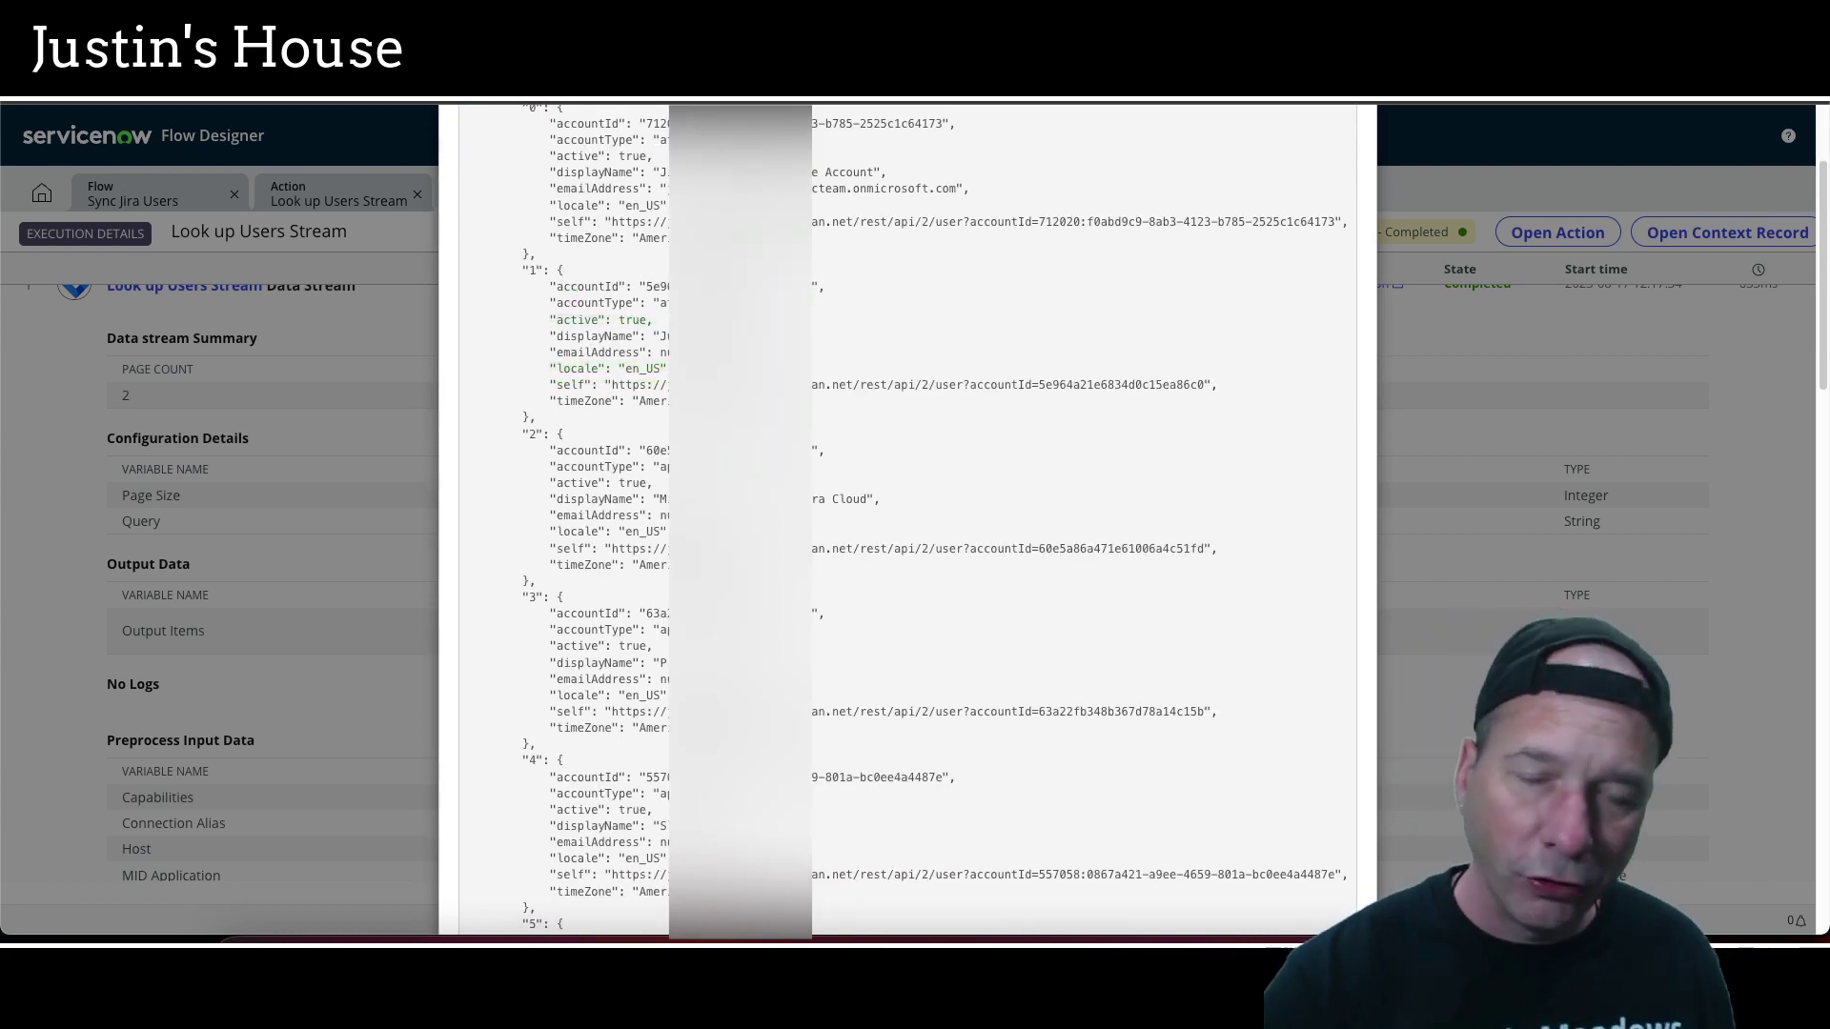
# Switch to the Atlassian account's Profile and visibility page in the other browser profile and review who can see the contact email address
pyautogui.click(419, 93)
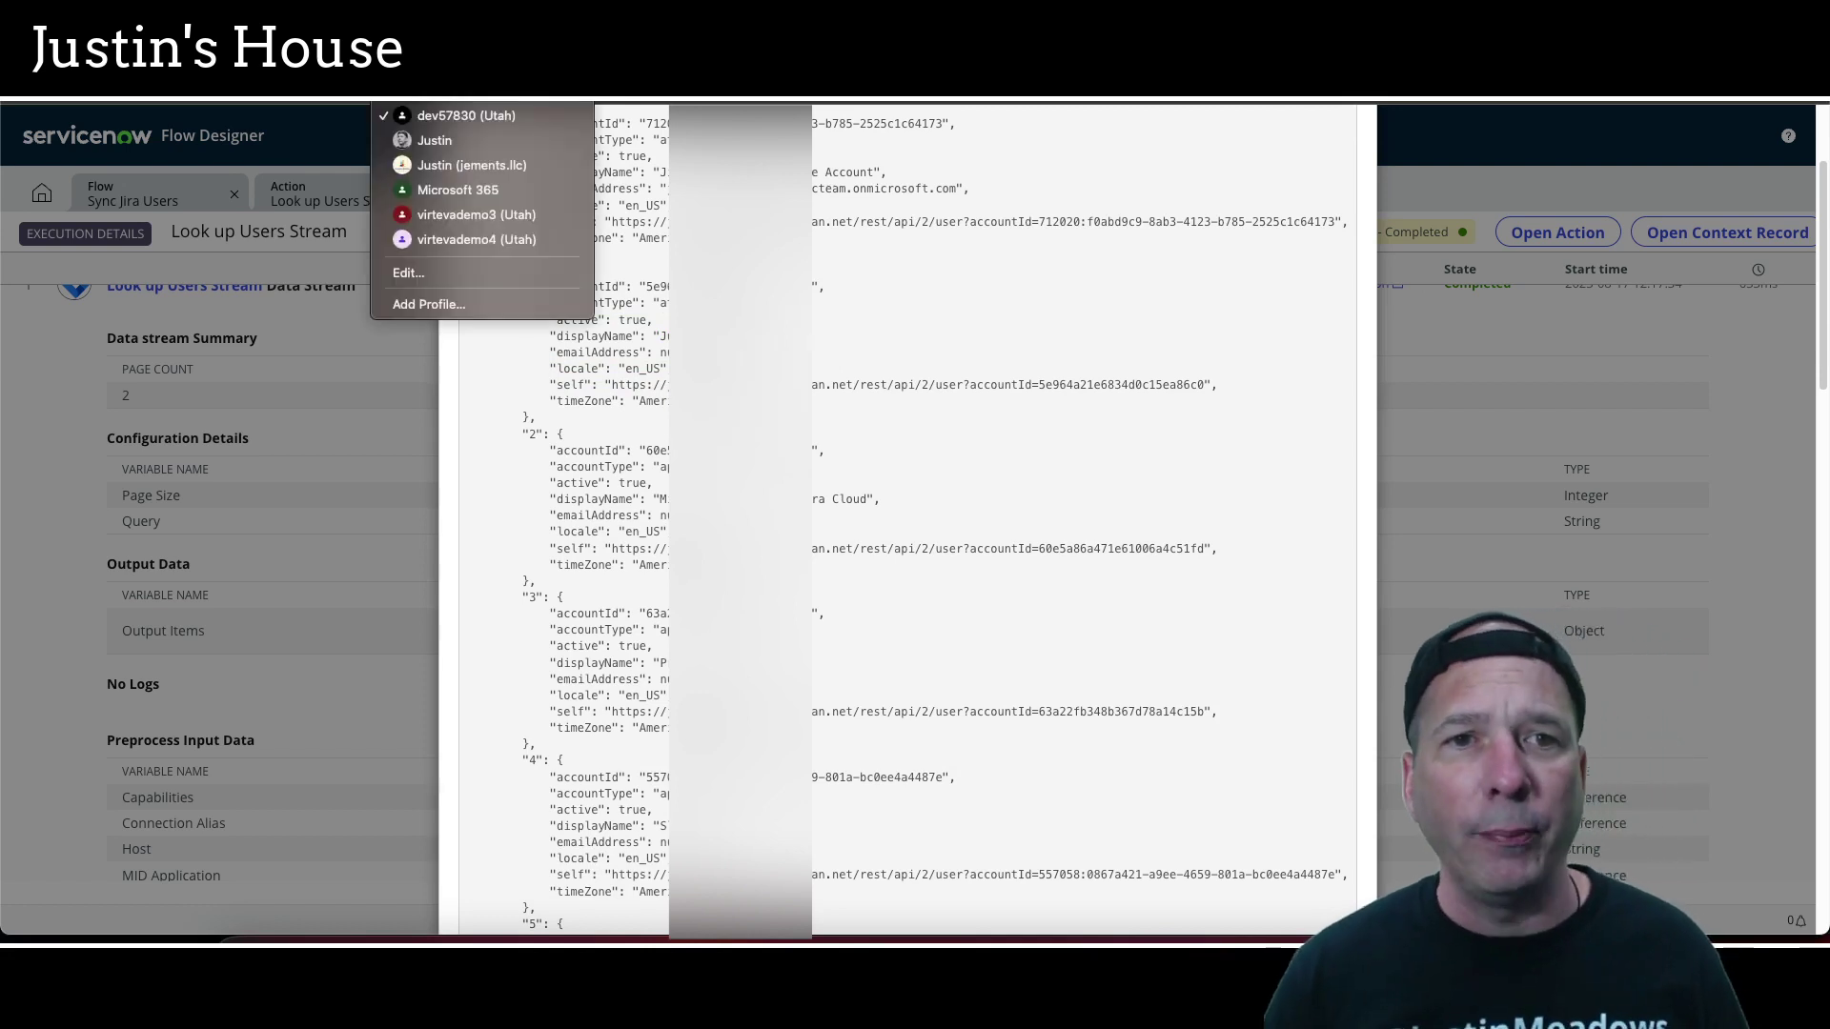
pyautogui.click(435, 140)
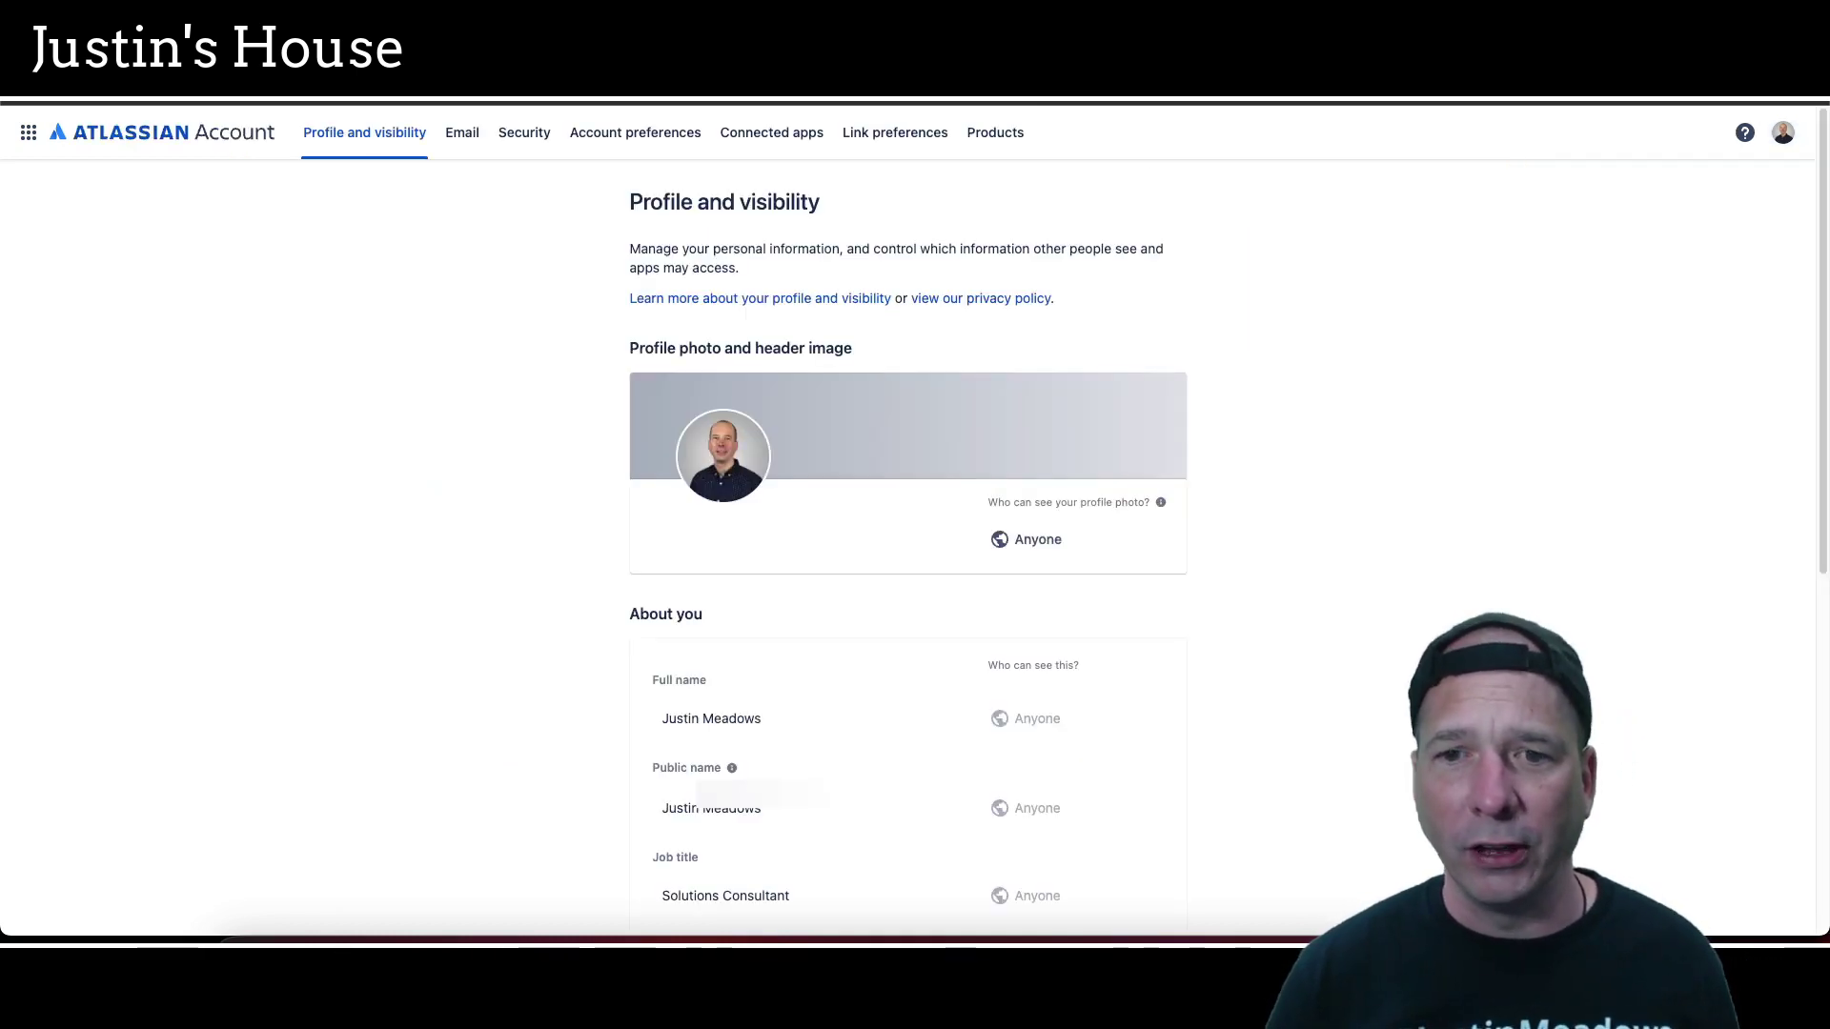
pyautogui.scroll(-6, 827, 470)
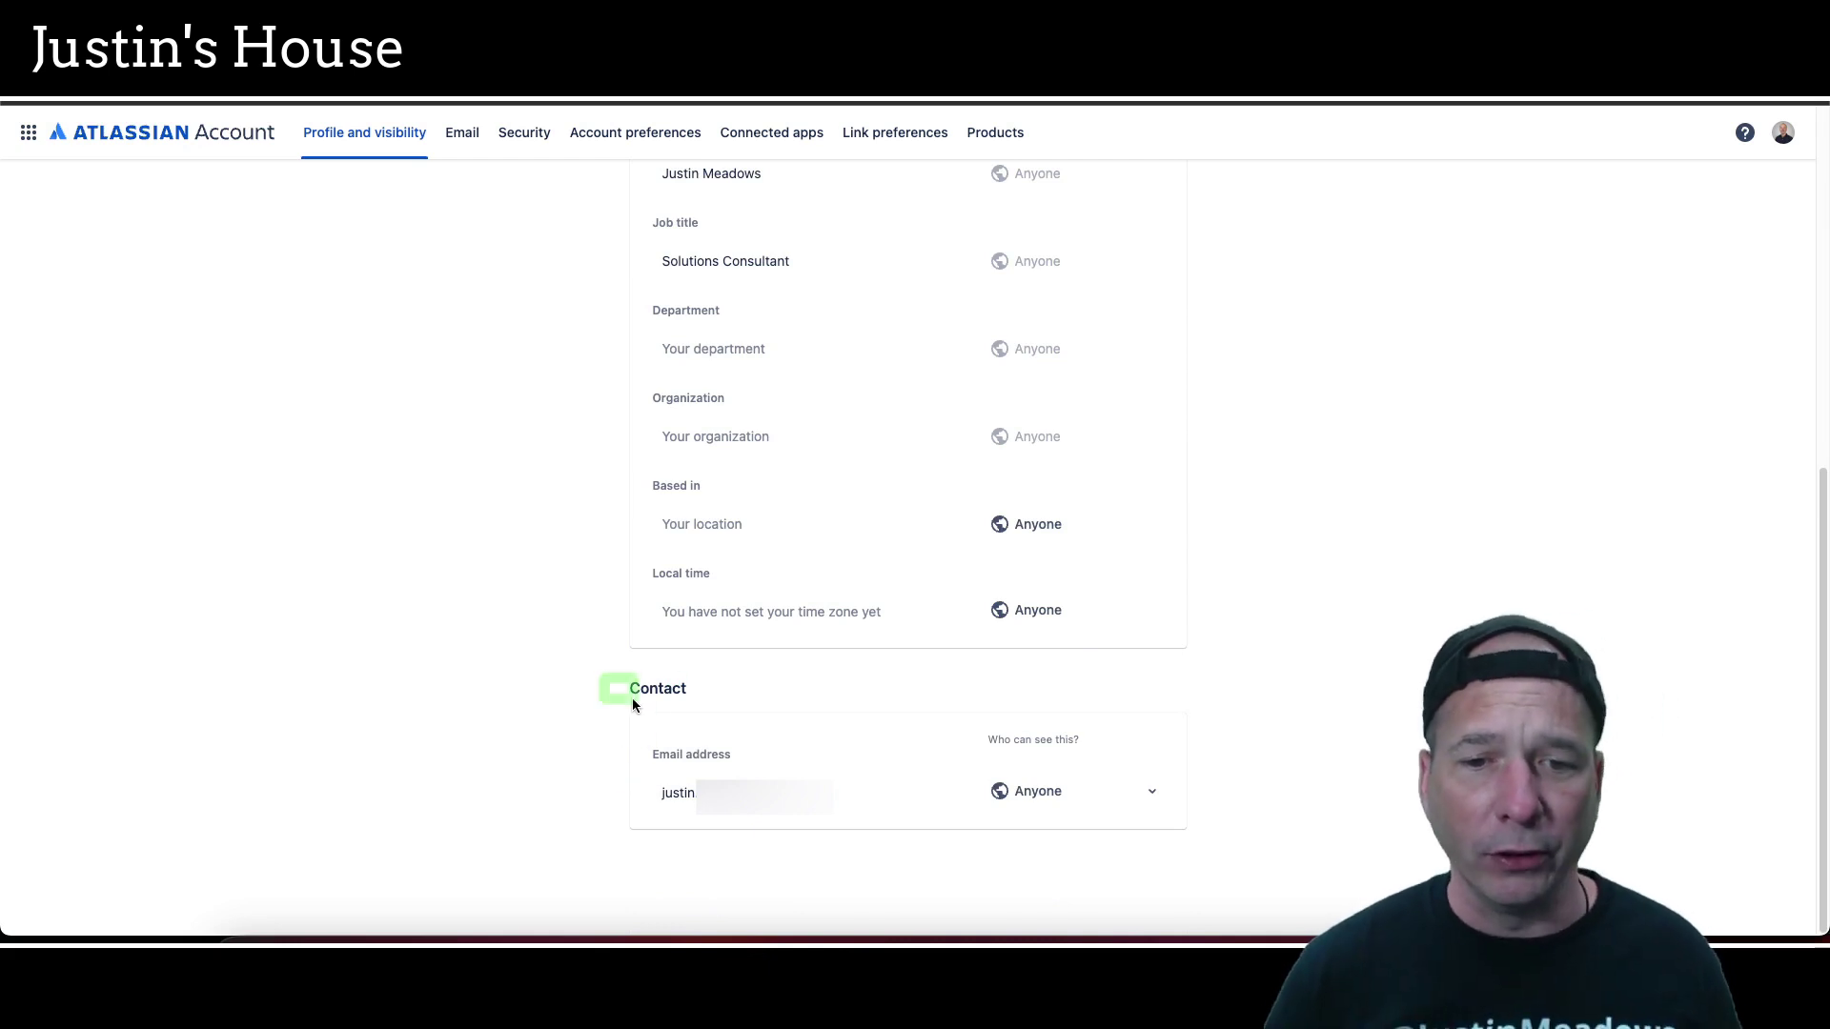
pyautogui.moveTo(603, 679)
pyautogui.mouseDown()
pyautogui.moveTo(1163, 852)
pyautogui.moveTo(1223, 848)
pyautogui.mouseUp()
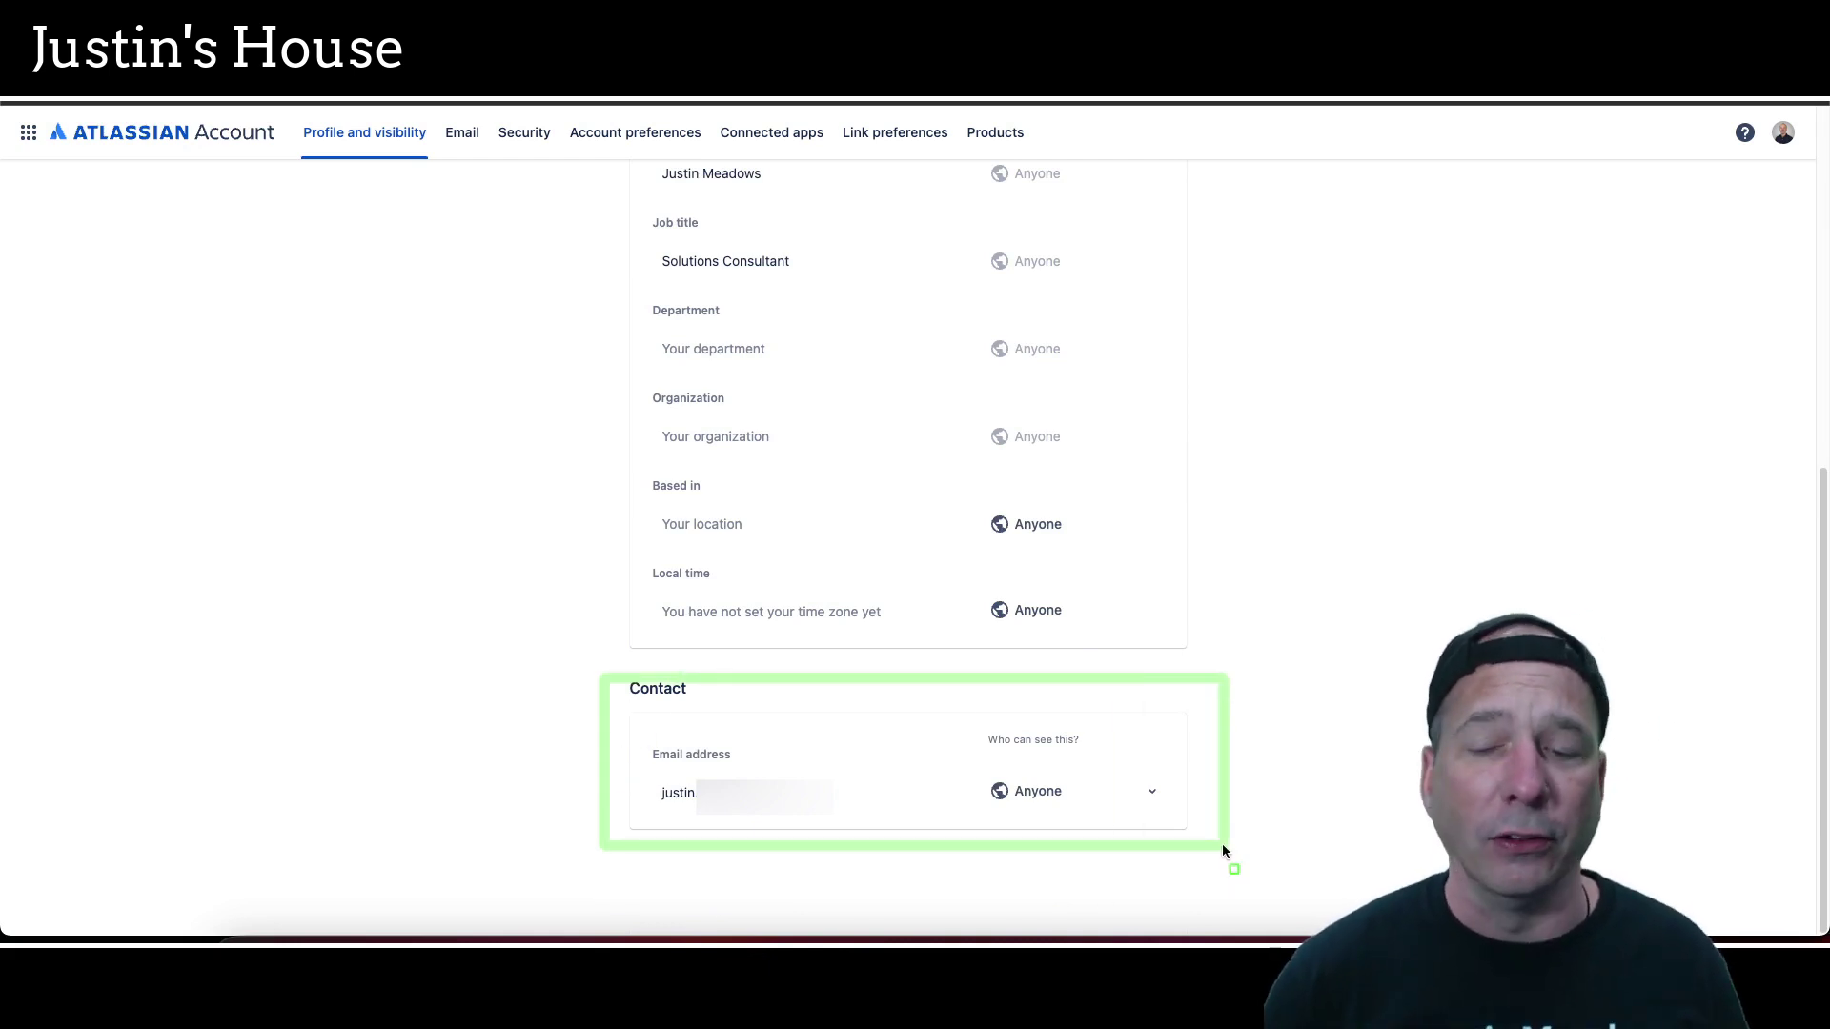
pyautogui.click(1306, 711)
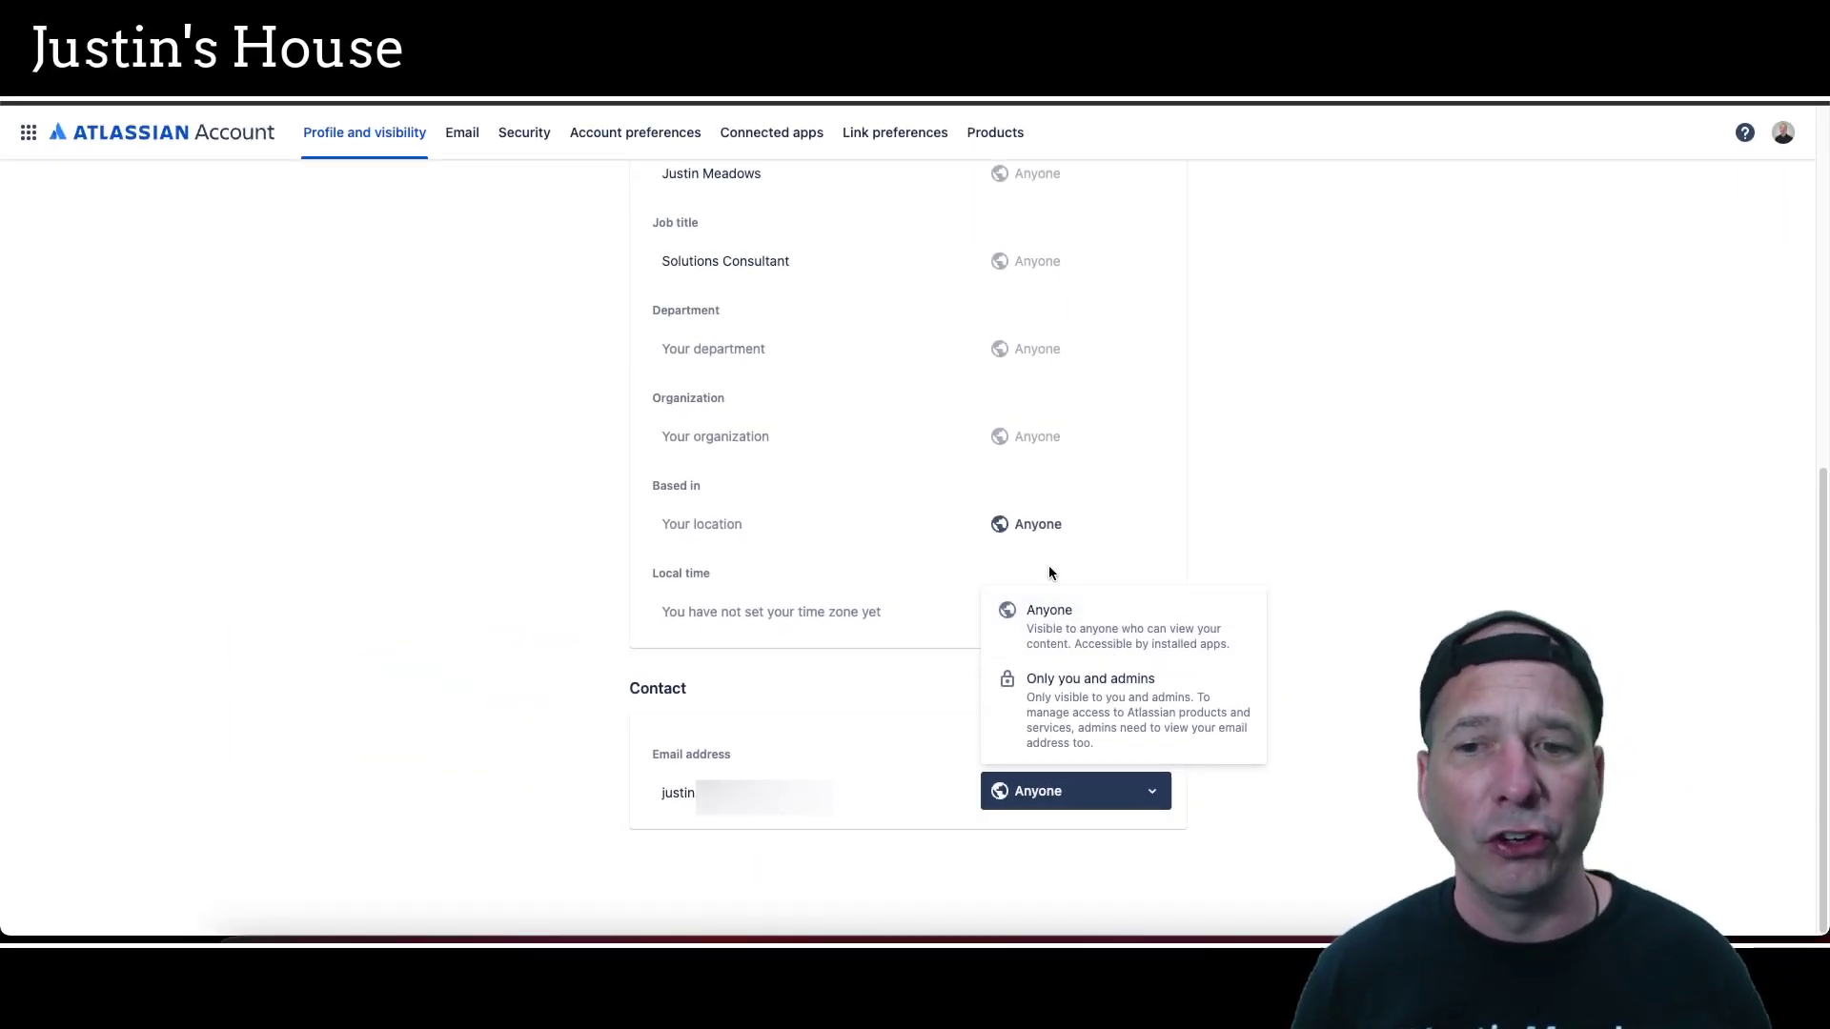
pyautogui.click(421, 670)
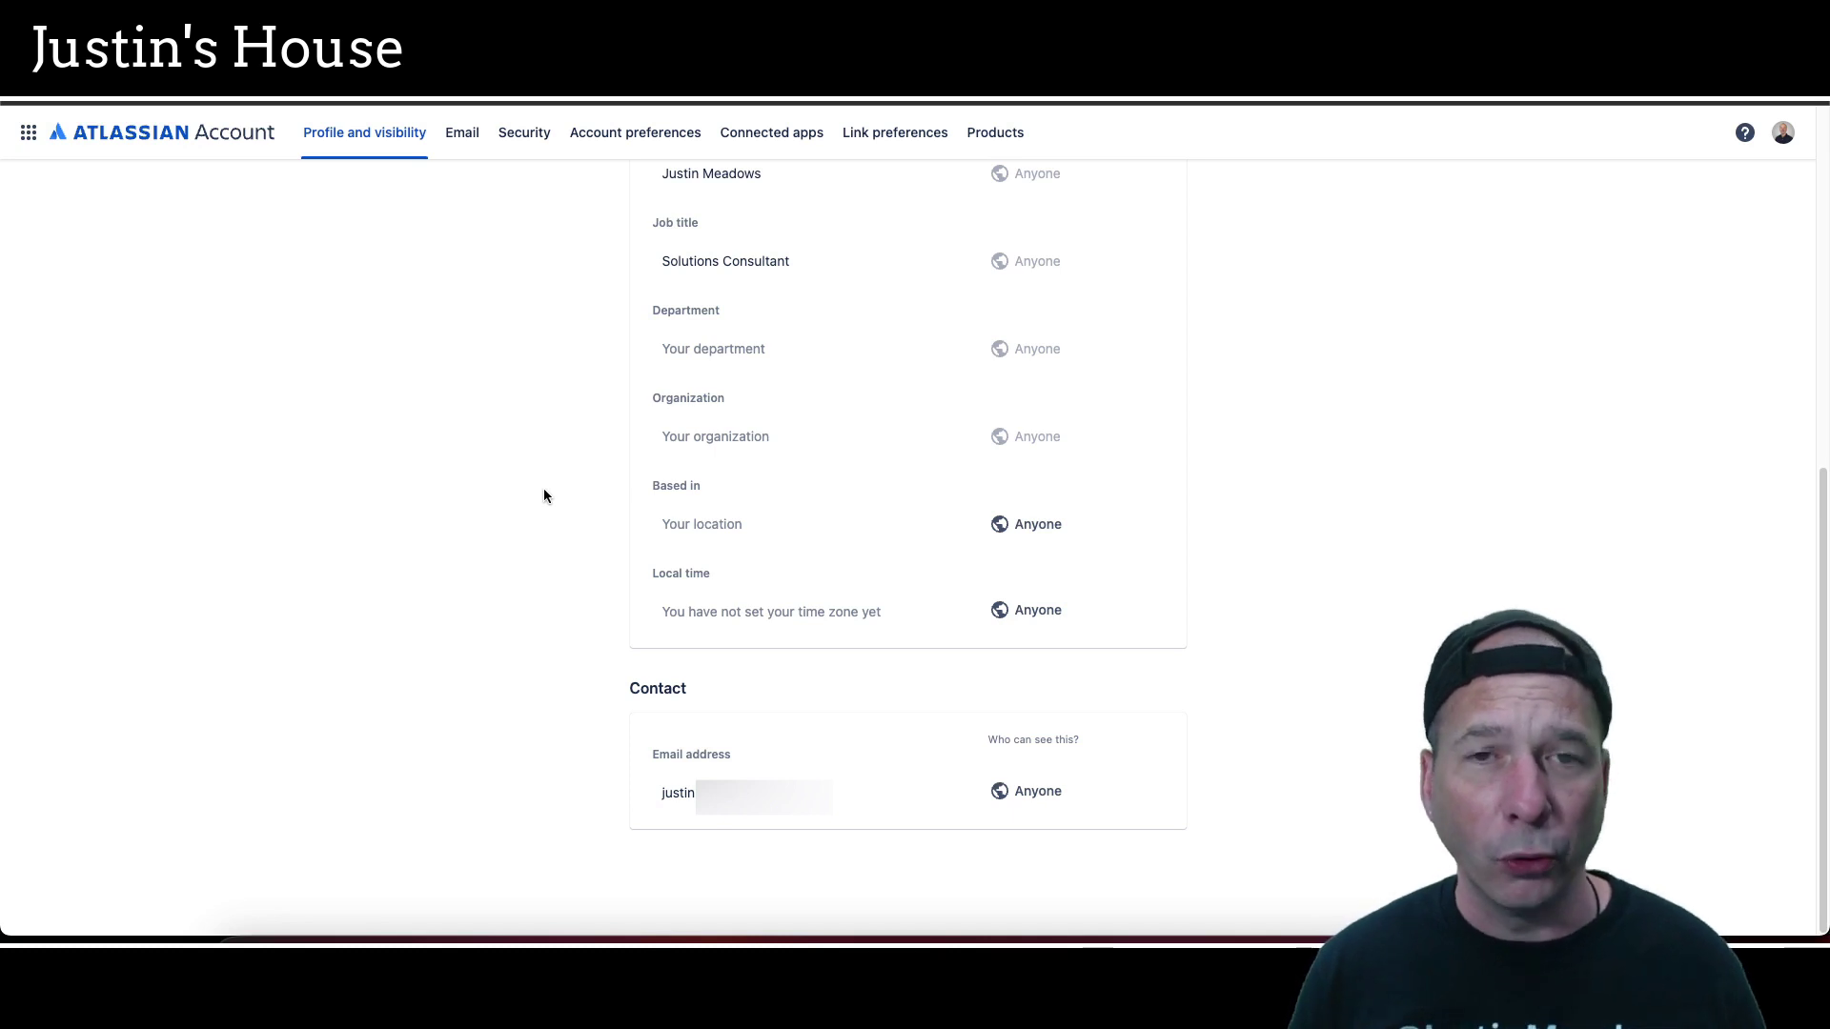
# Switch back to Flow Designer in the dev57830 (Utah) browser profile and close the output items and the old execution details
pyautogui.click(405, 85)
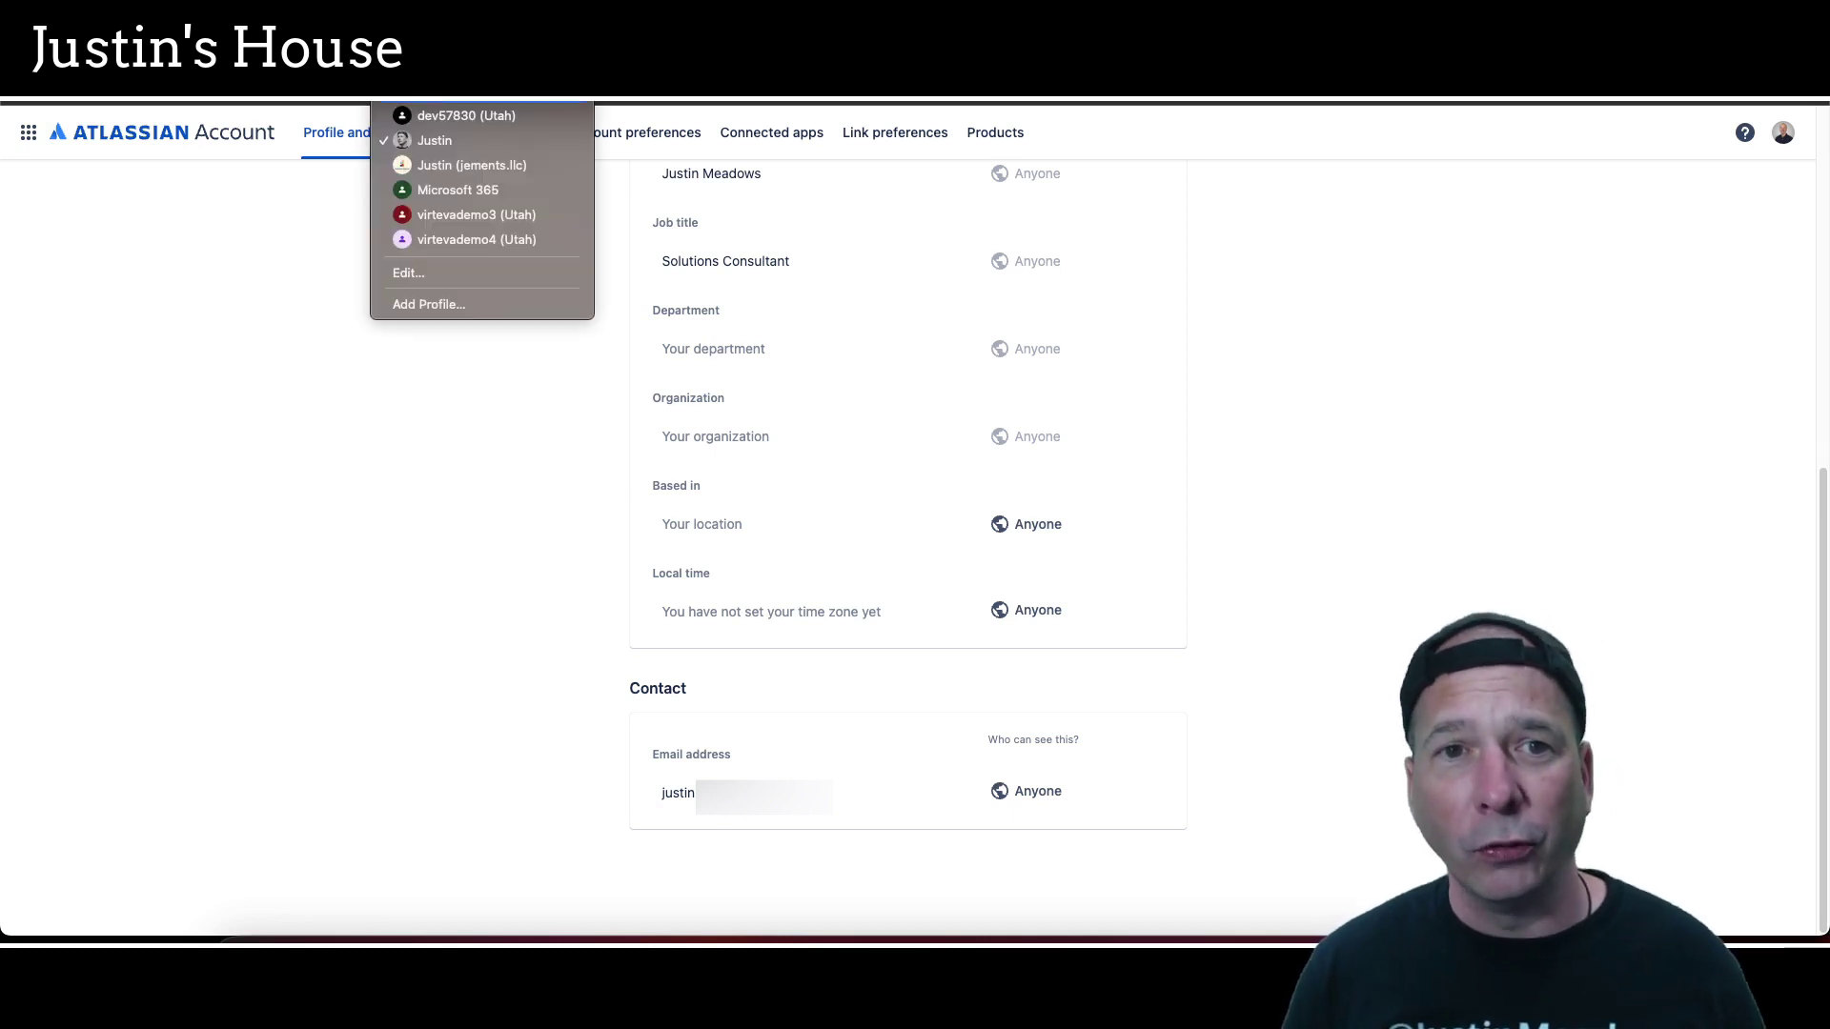
pyautogui.click(466, 115)
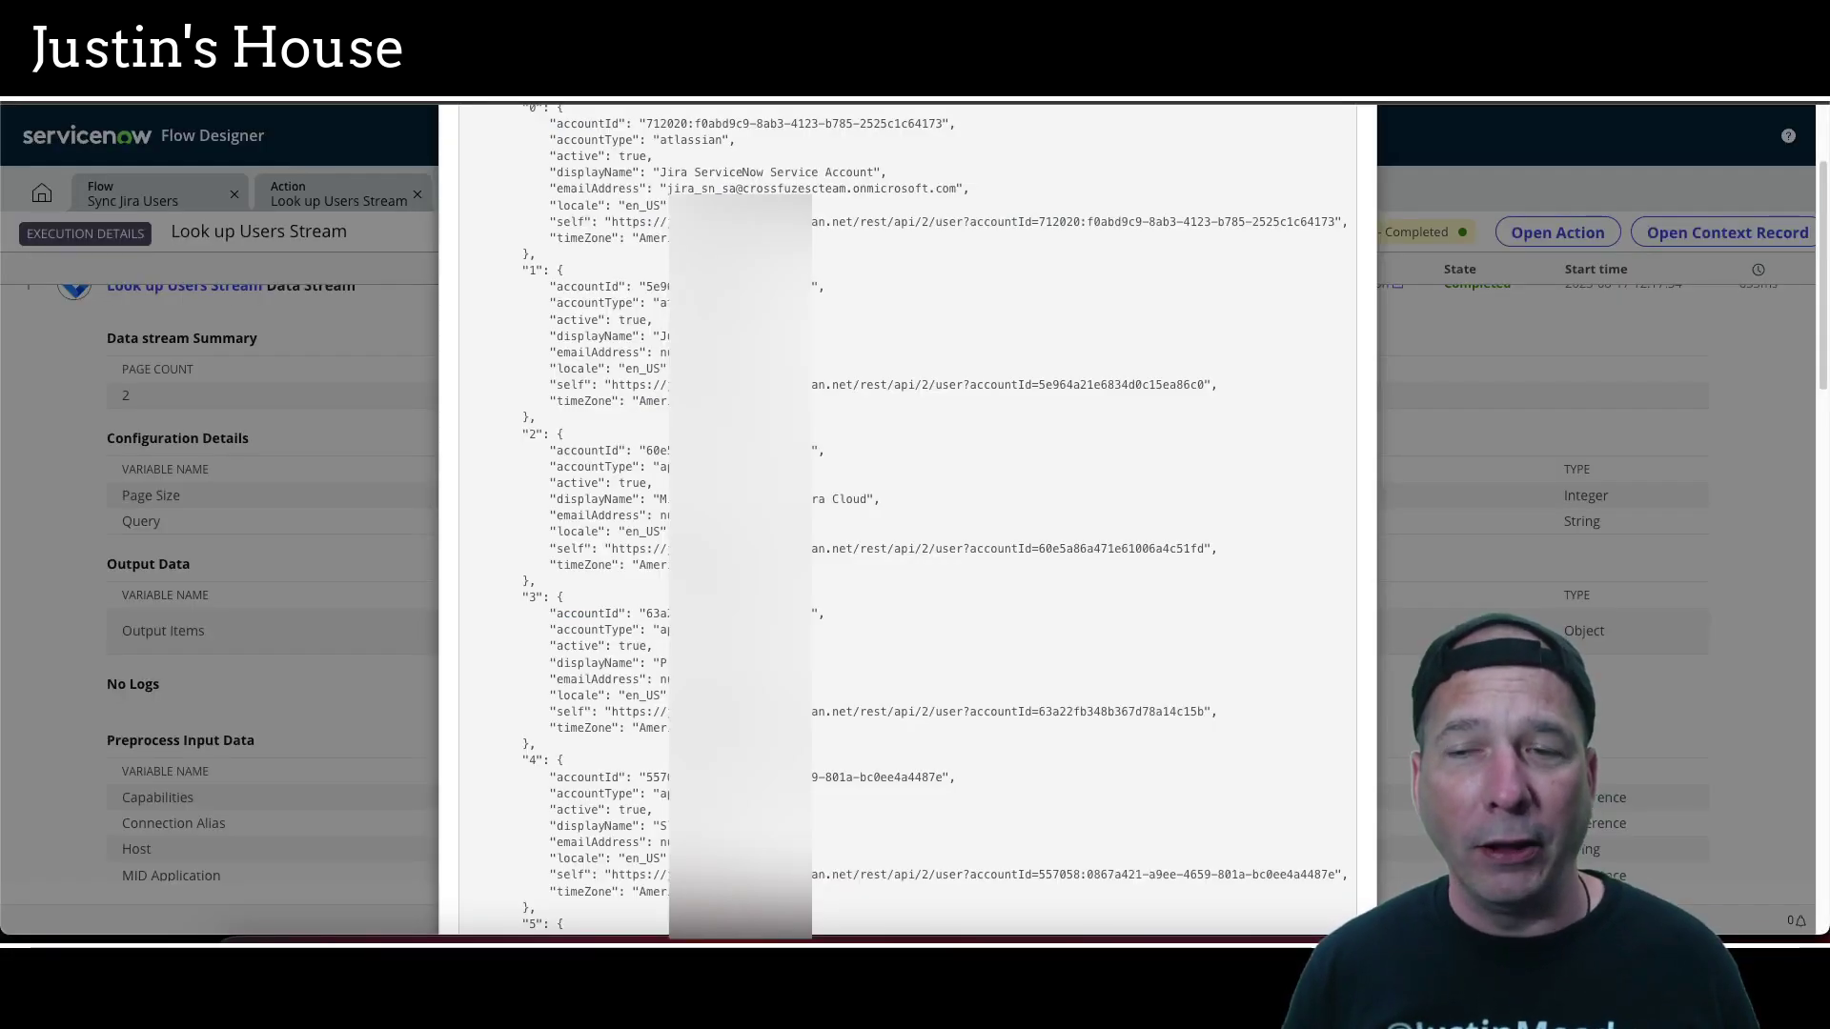
pyautogui.scroll(3, 1288, 278)
pyautogui.click(1349, 160)
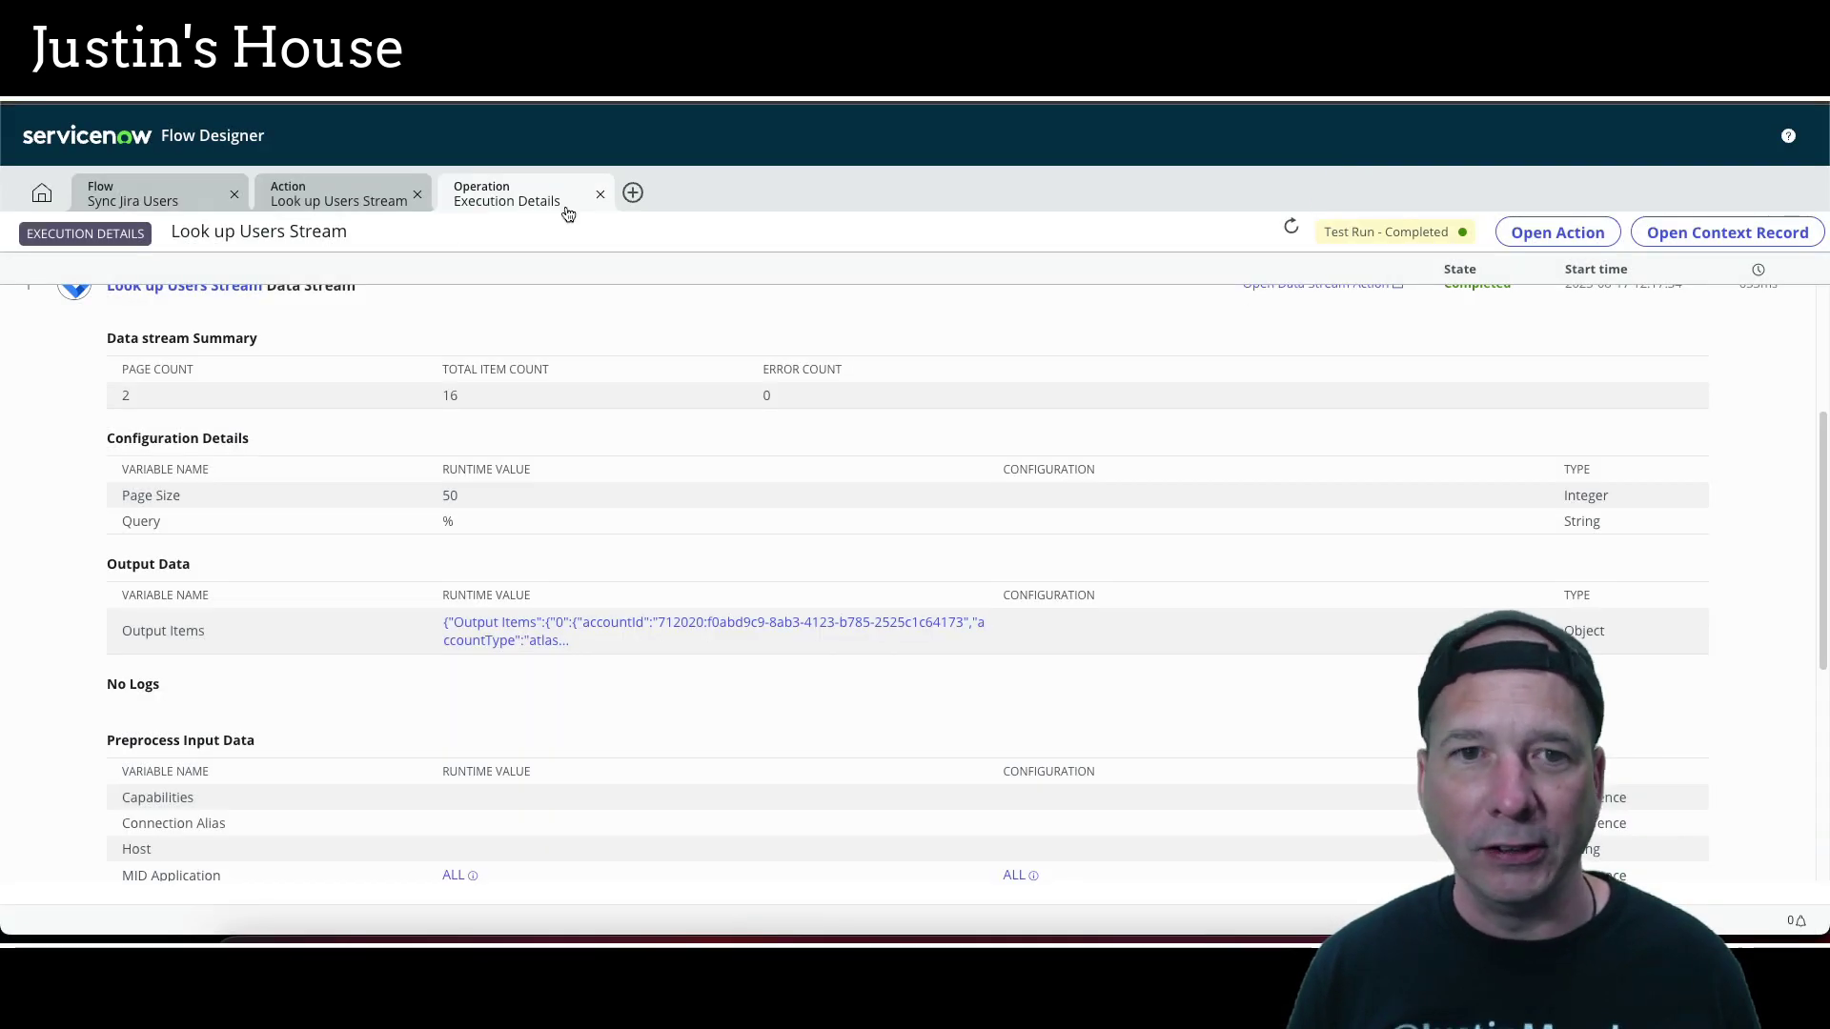
pyautogui.click(600, 197)
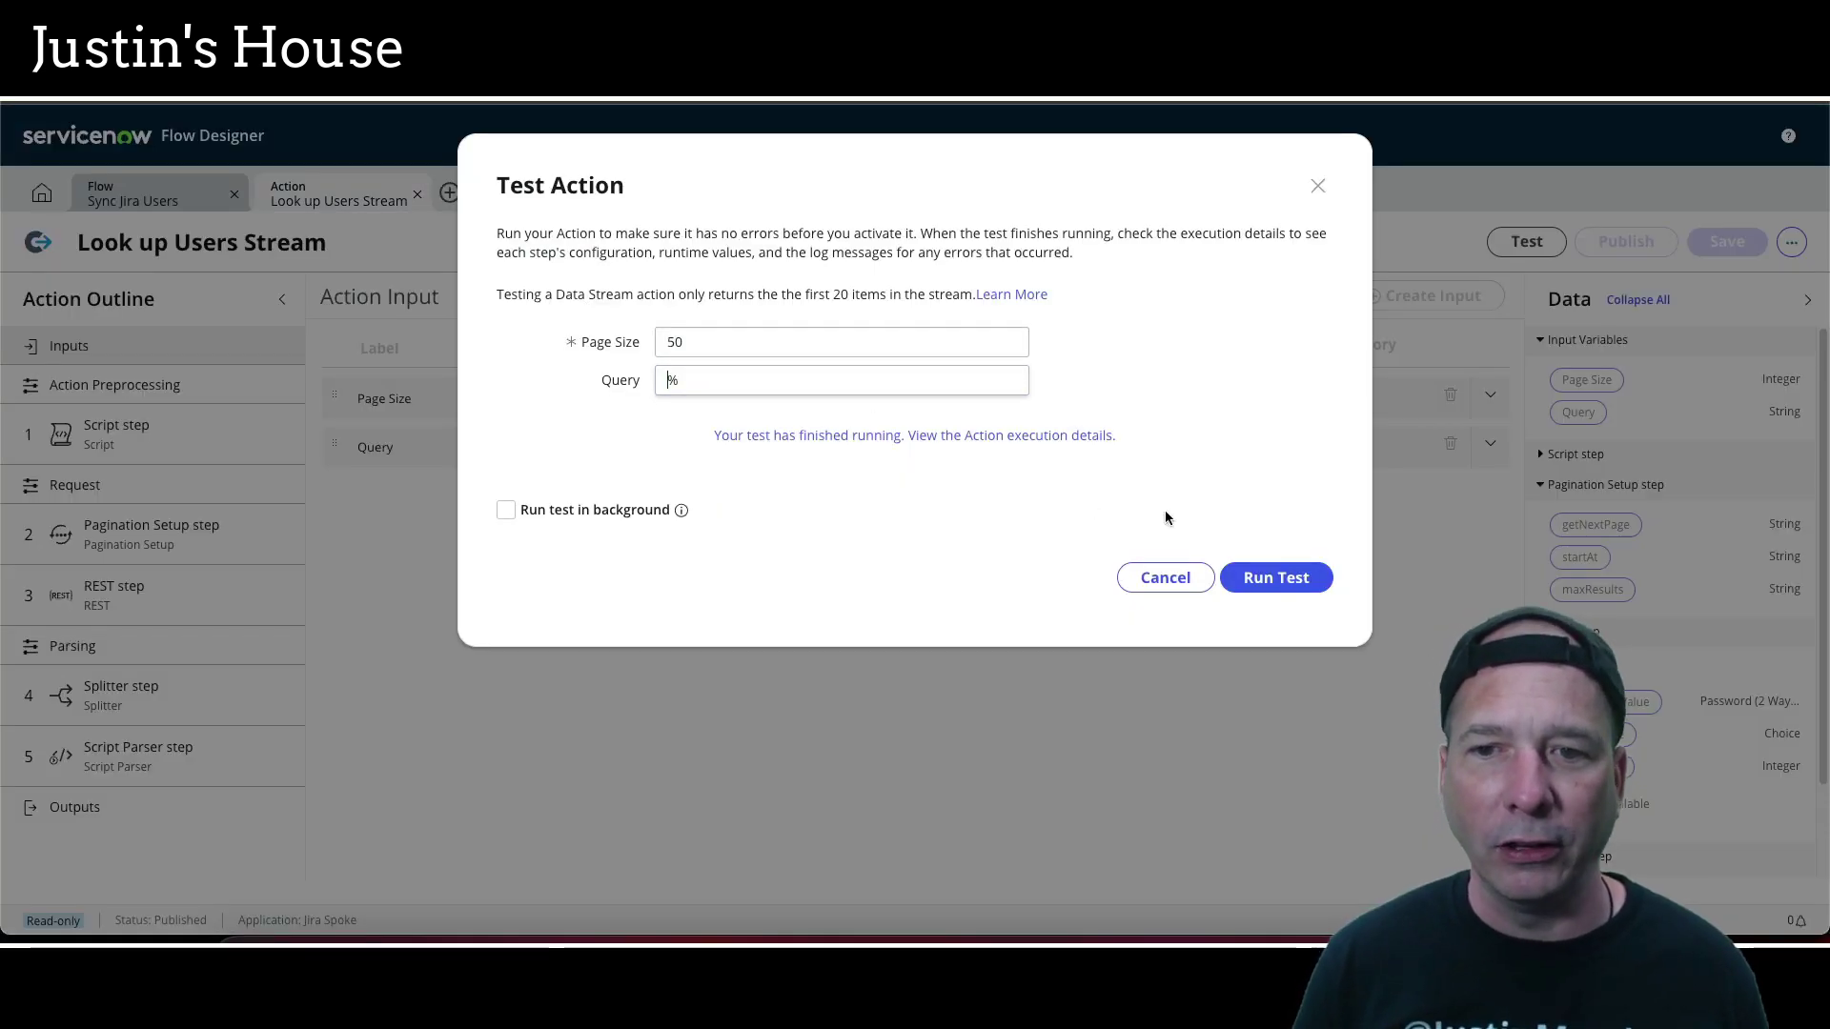
# Rerun the Look up Users Stream action test and expand the data stream step in the new execution details
pyautogui.click(1304, 585)
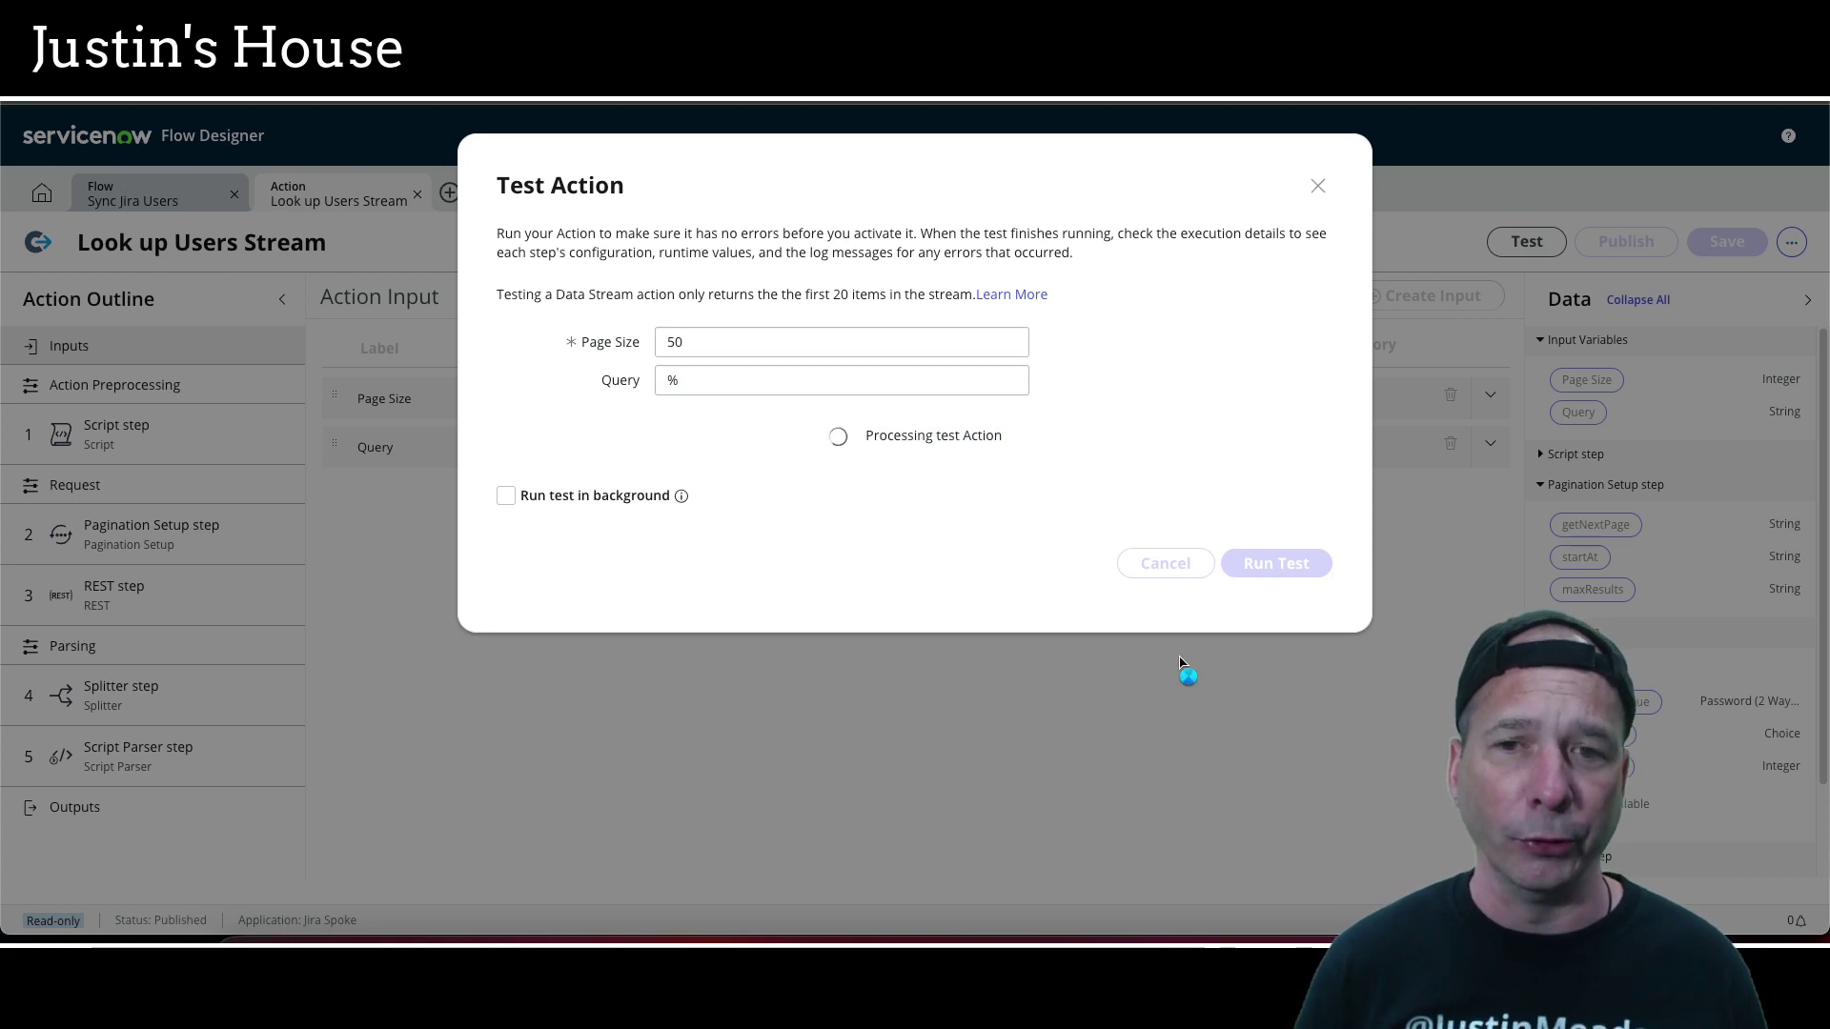
pyautogui.click(963, 438)
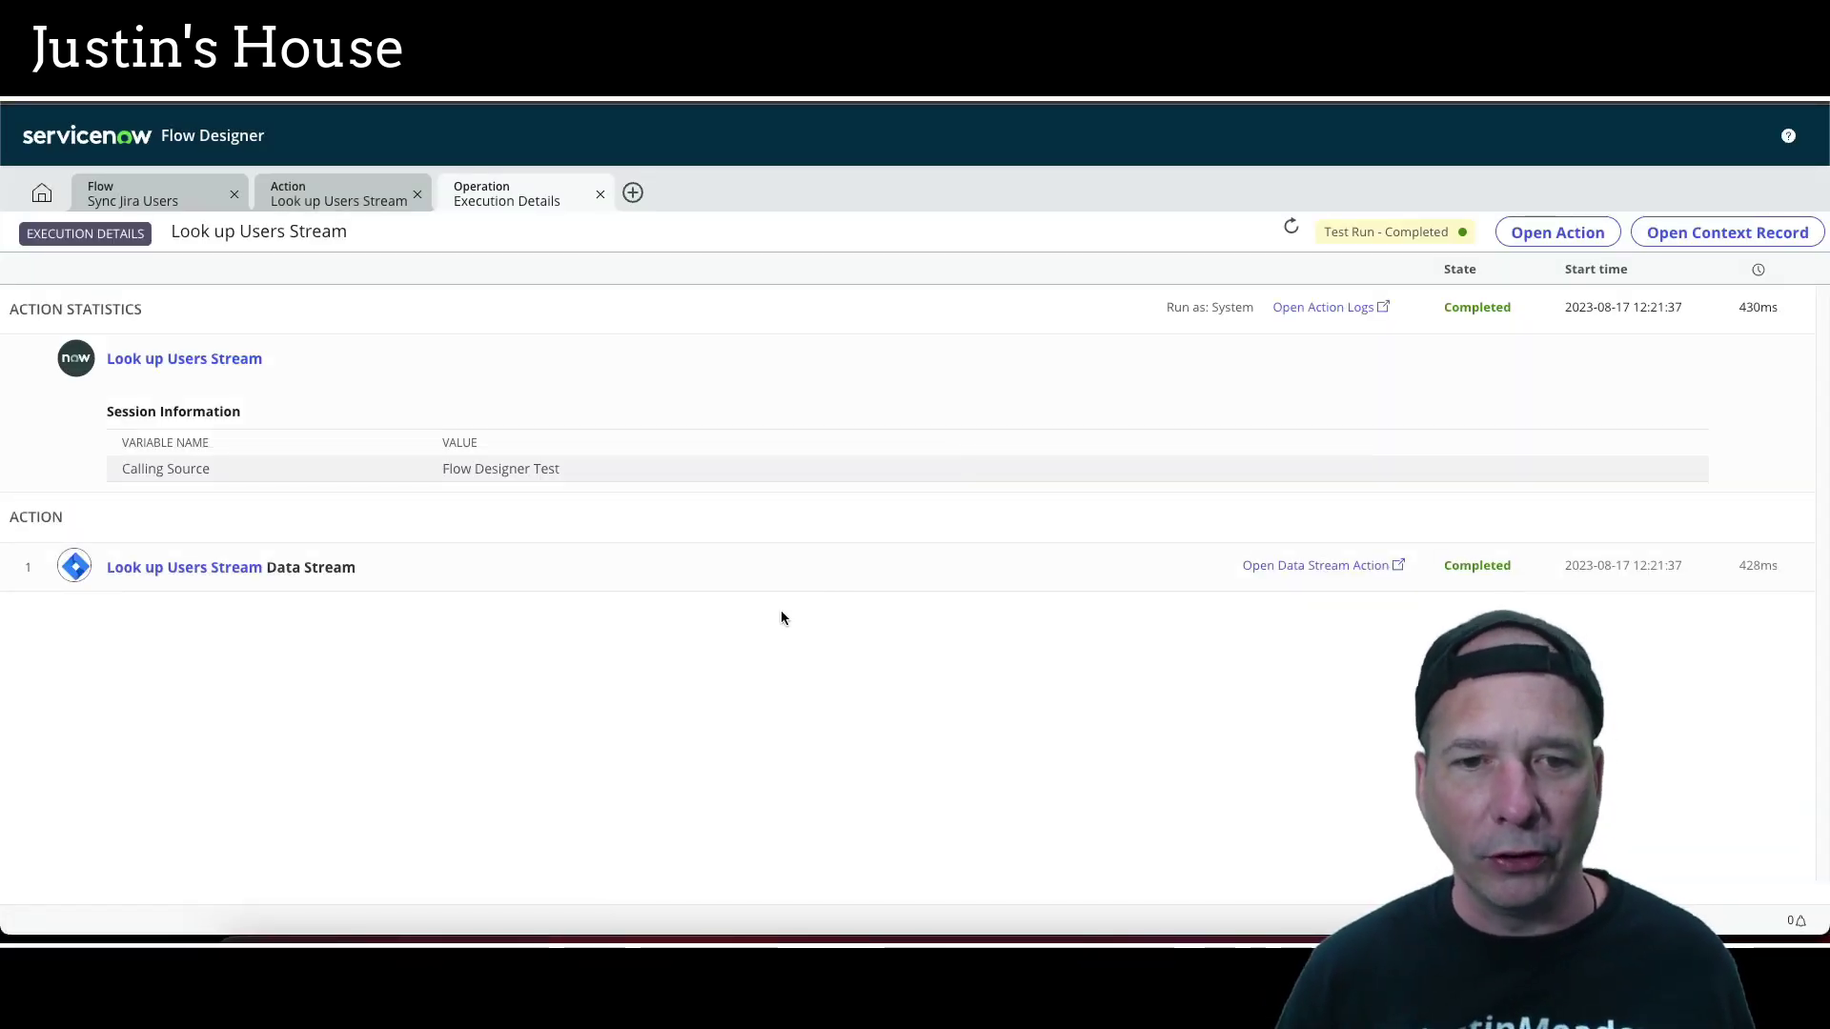
pyautogui.click(681, 570)
pyautogui.scroll(-5, 678, 570)
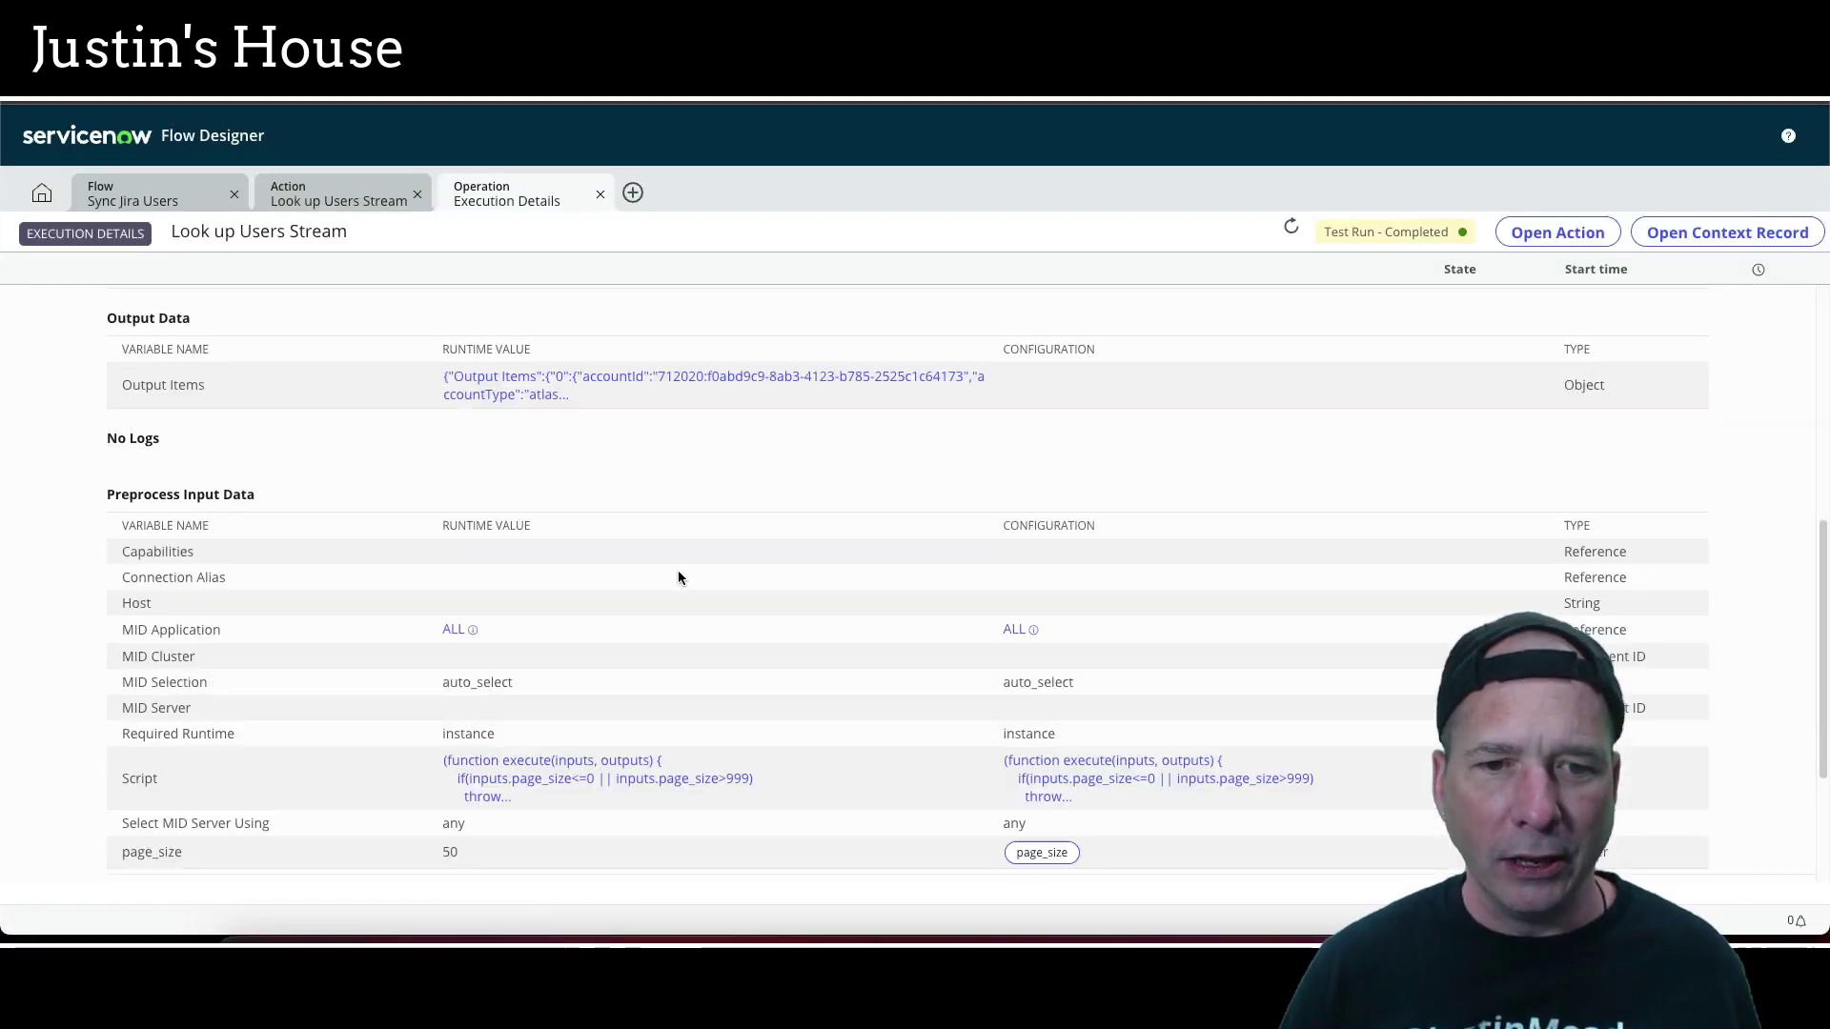
# View the new run's output items, check the emailAddress value of item 1, and close the output view
pyautogui.click(654, 386)
pyautogui.scroll(-3, 621, 450)
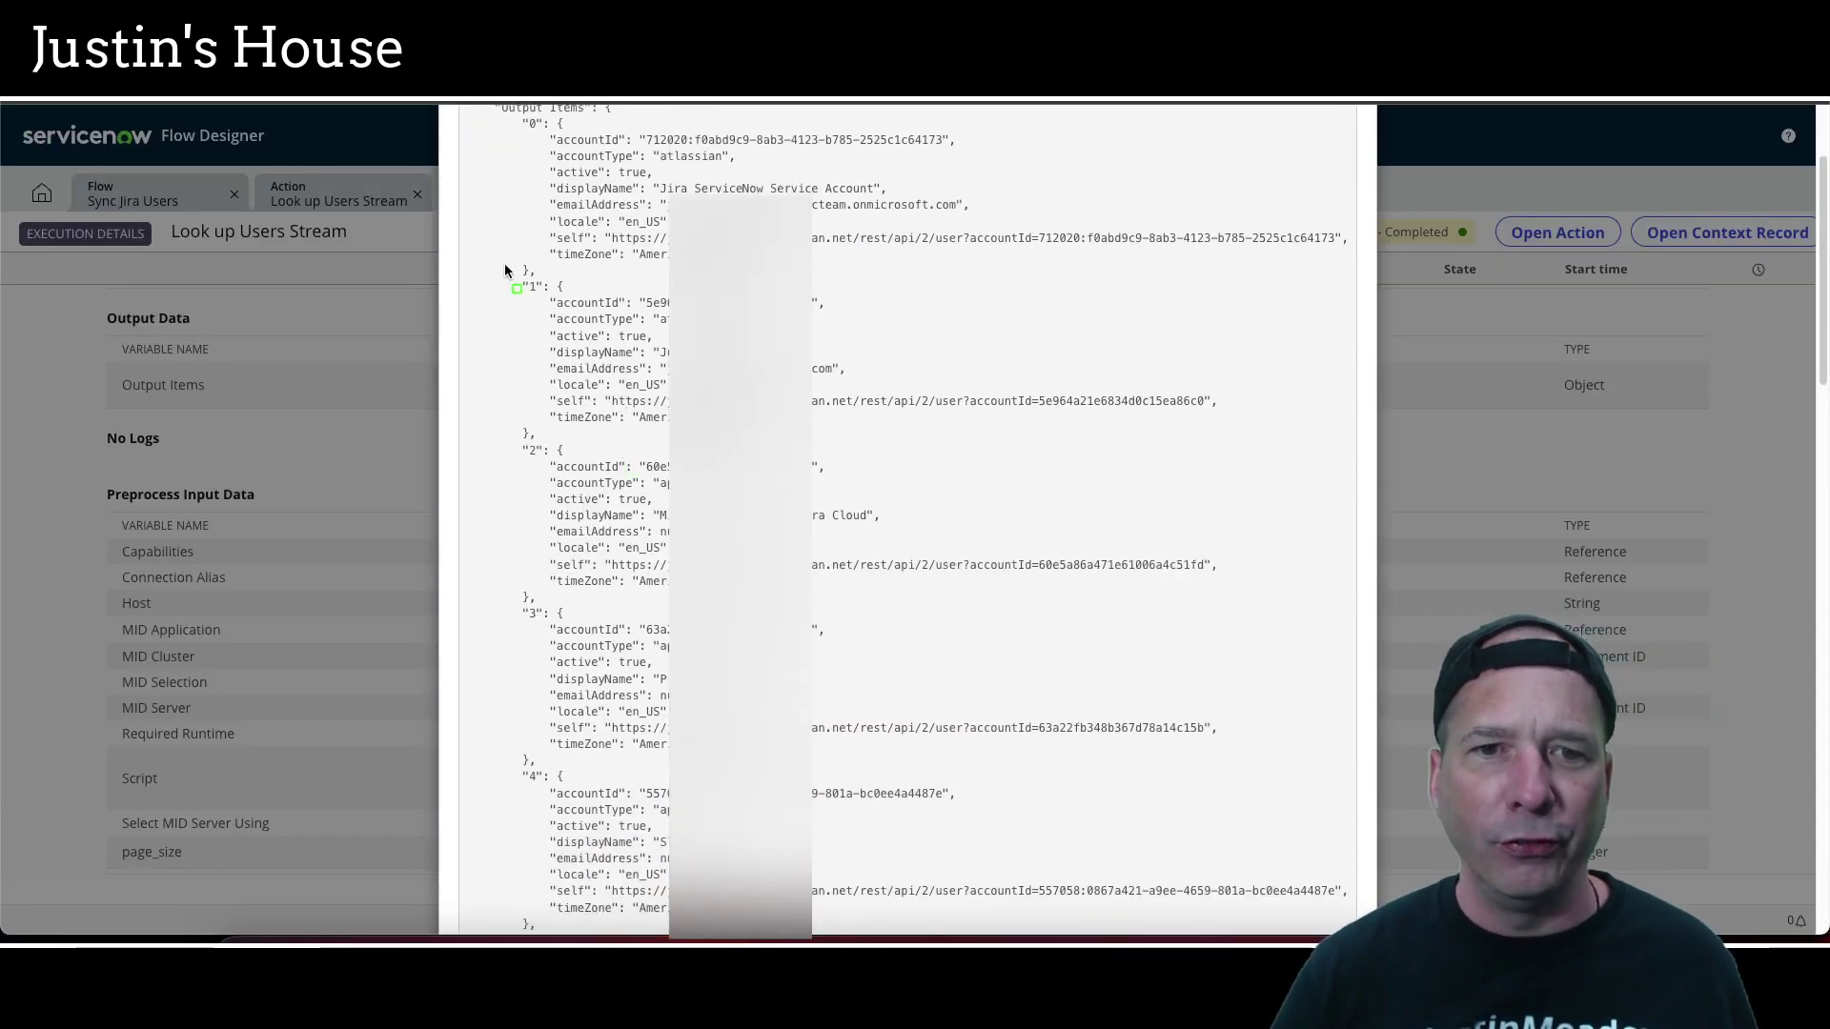
pyautogui.moveTo(505, 270)
pyautogui.mouseDown()
pyautogui.moveTo(1033, 472)
pyautogui.moveTo(1238, 442)
pyautogui.mouseUp()
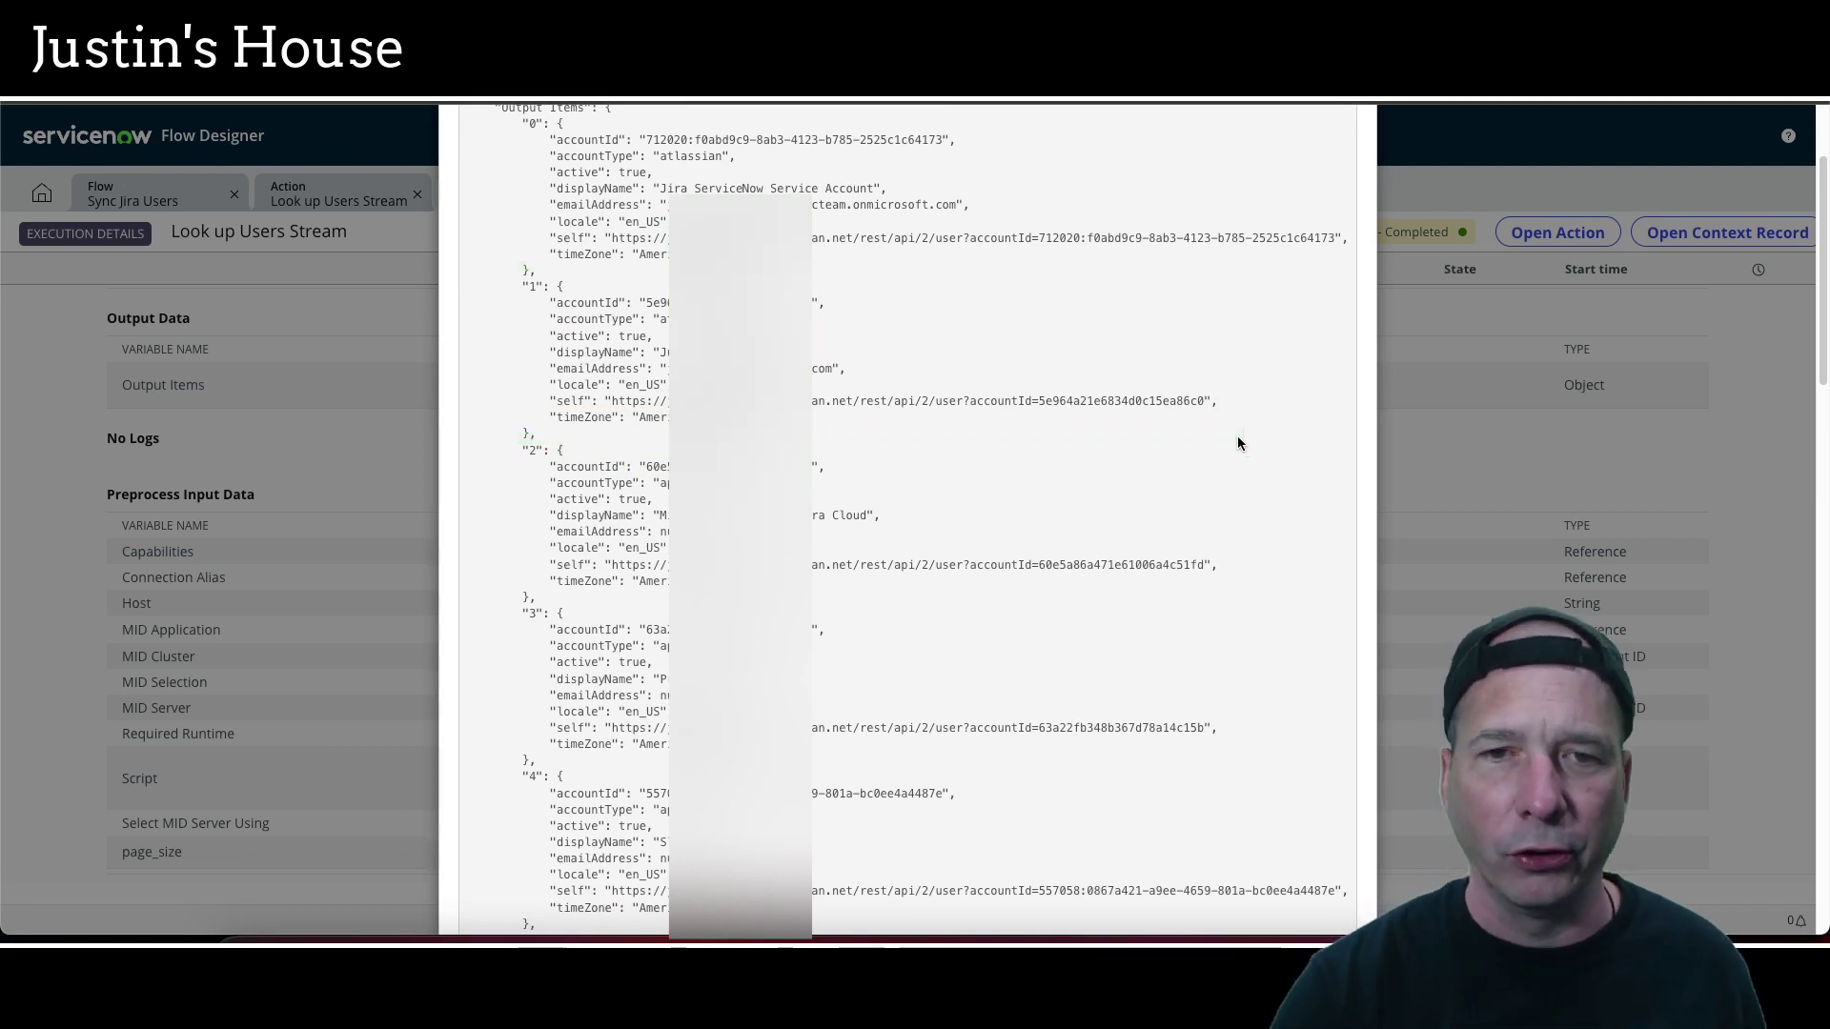
pyautogui.scroll(1, 1239, 229)
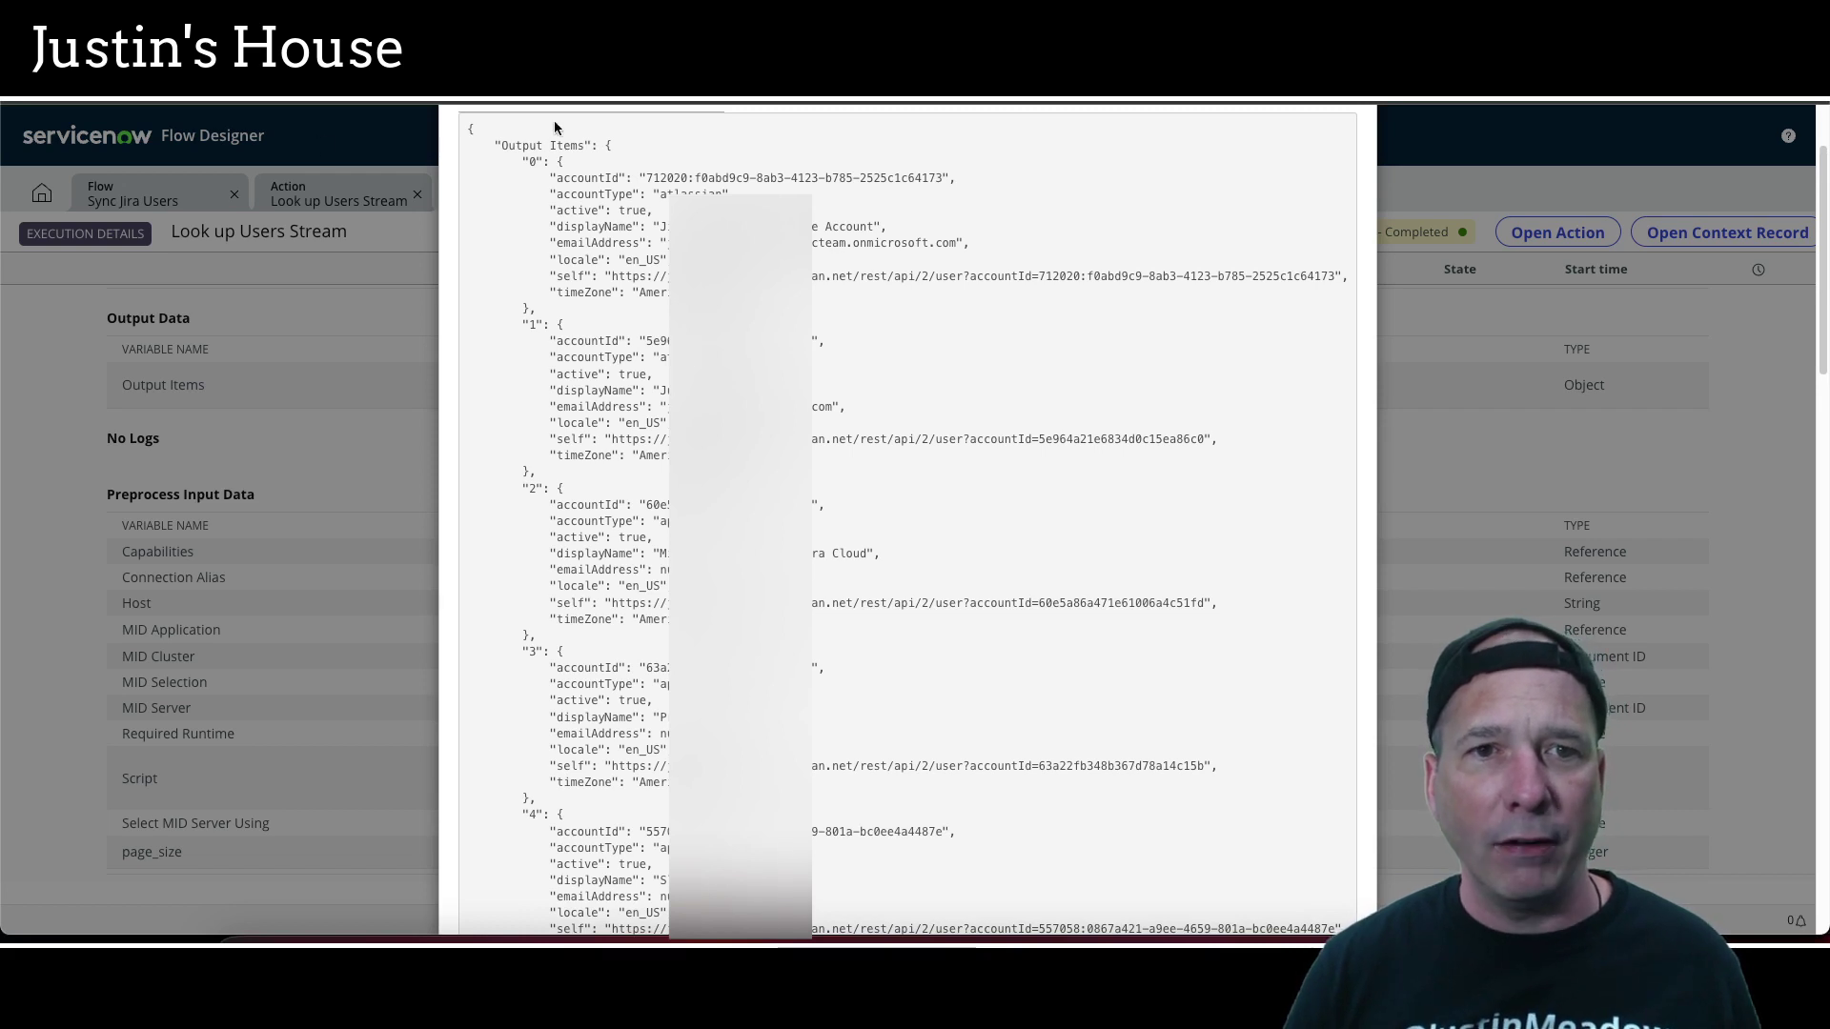
pyautogui.scroll(3, 556, 127)
pyautogui.click(1353, 158)
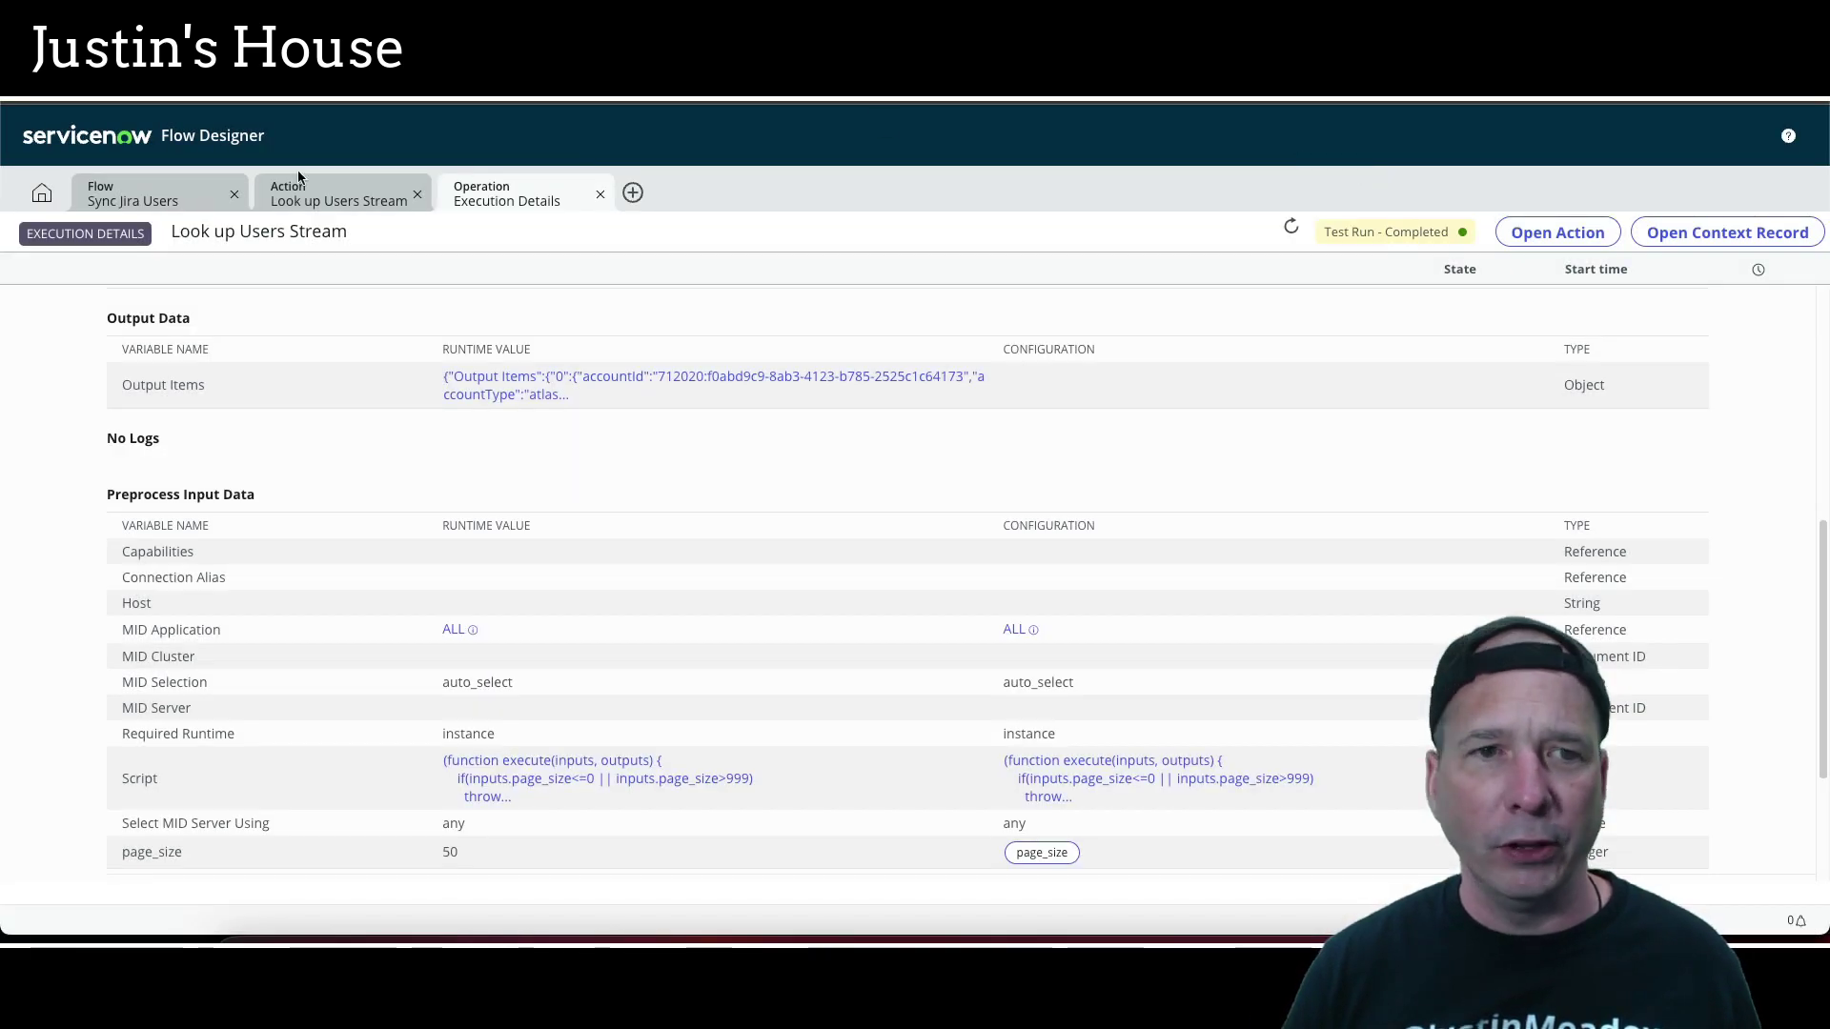
# Return to the Sync Jira Users flow and review the settings of the Look Up User Record action
pyautogui.click(162, 199)
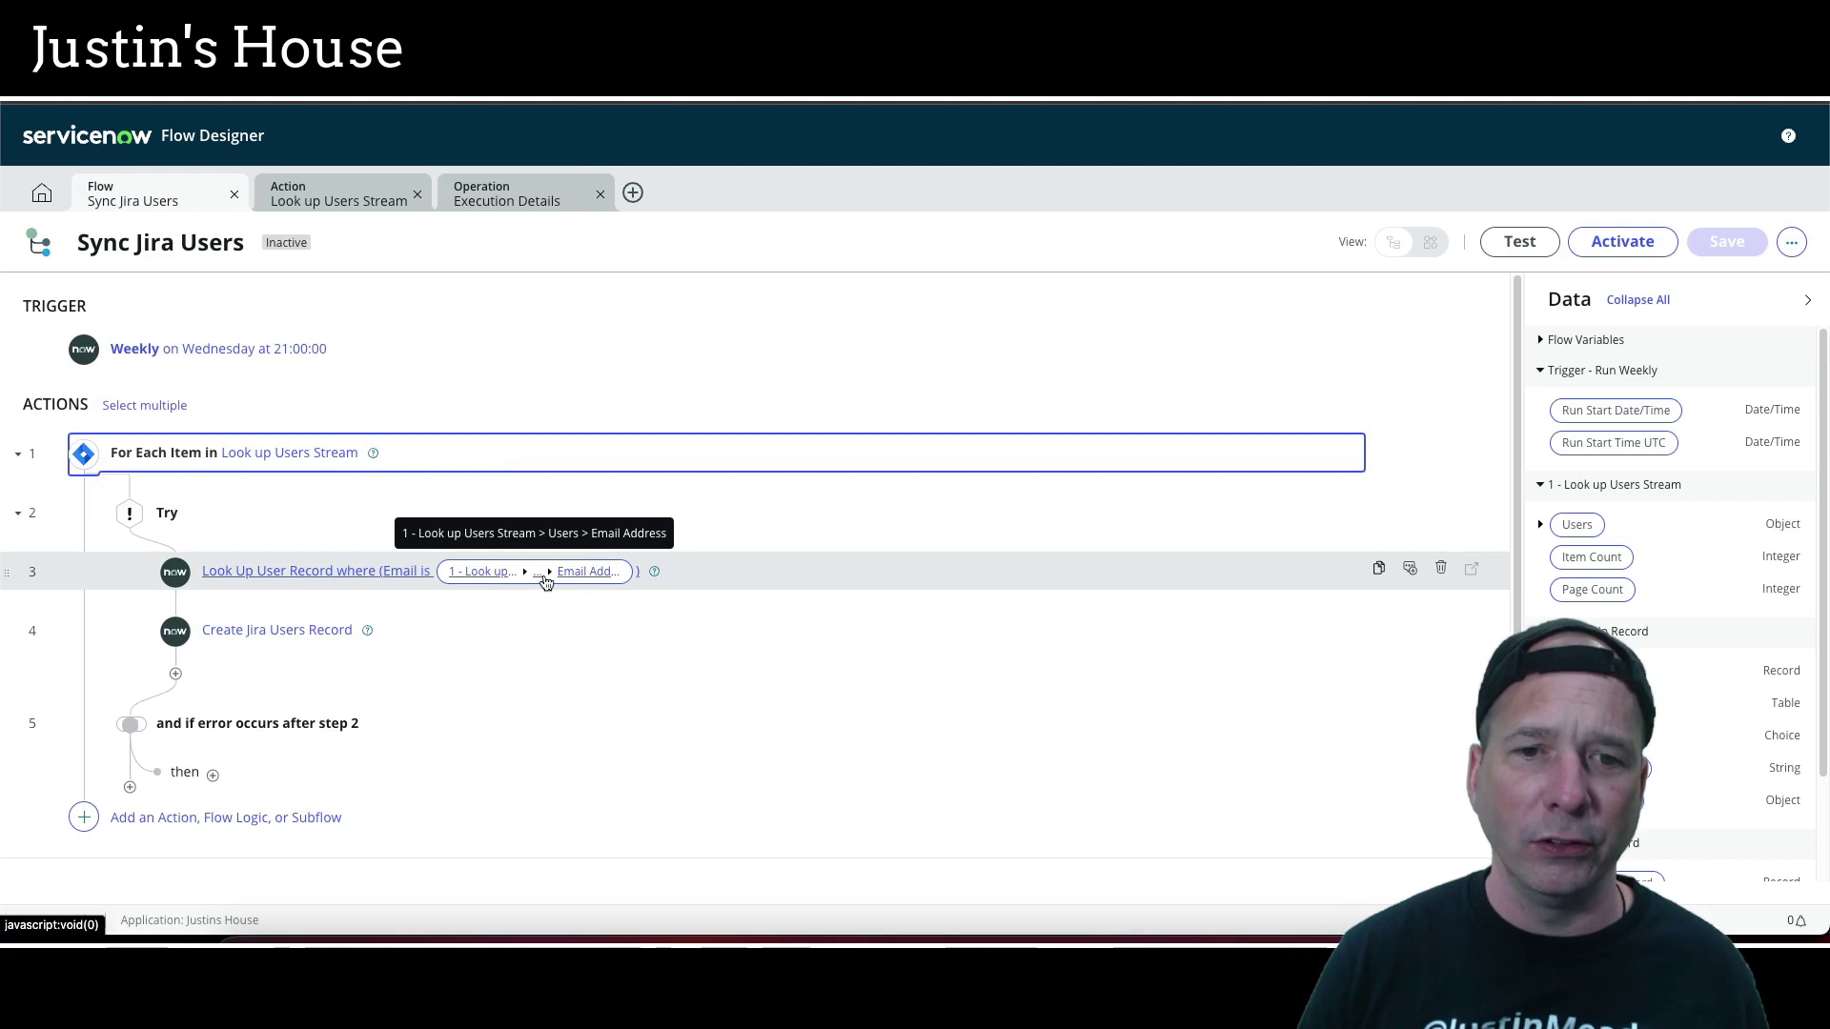
pyautogui.click(739, 579)
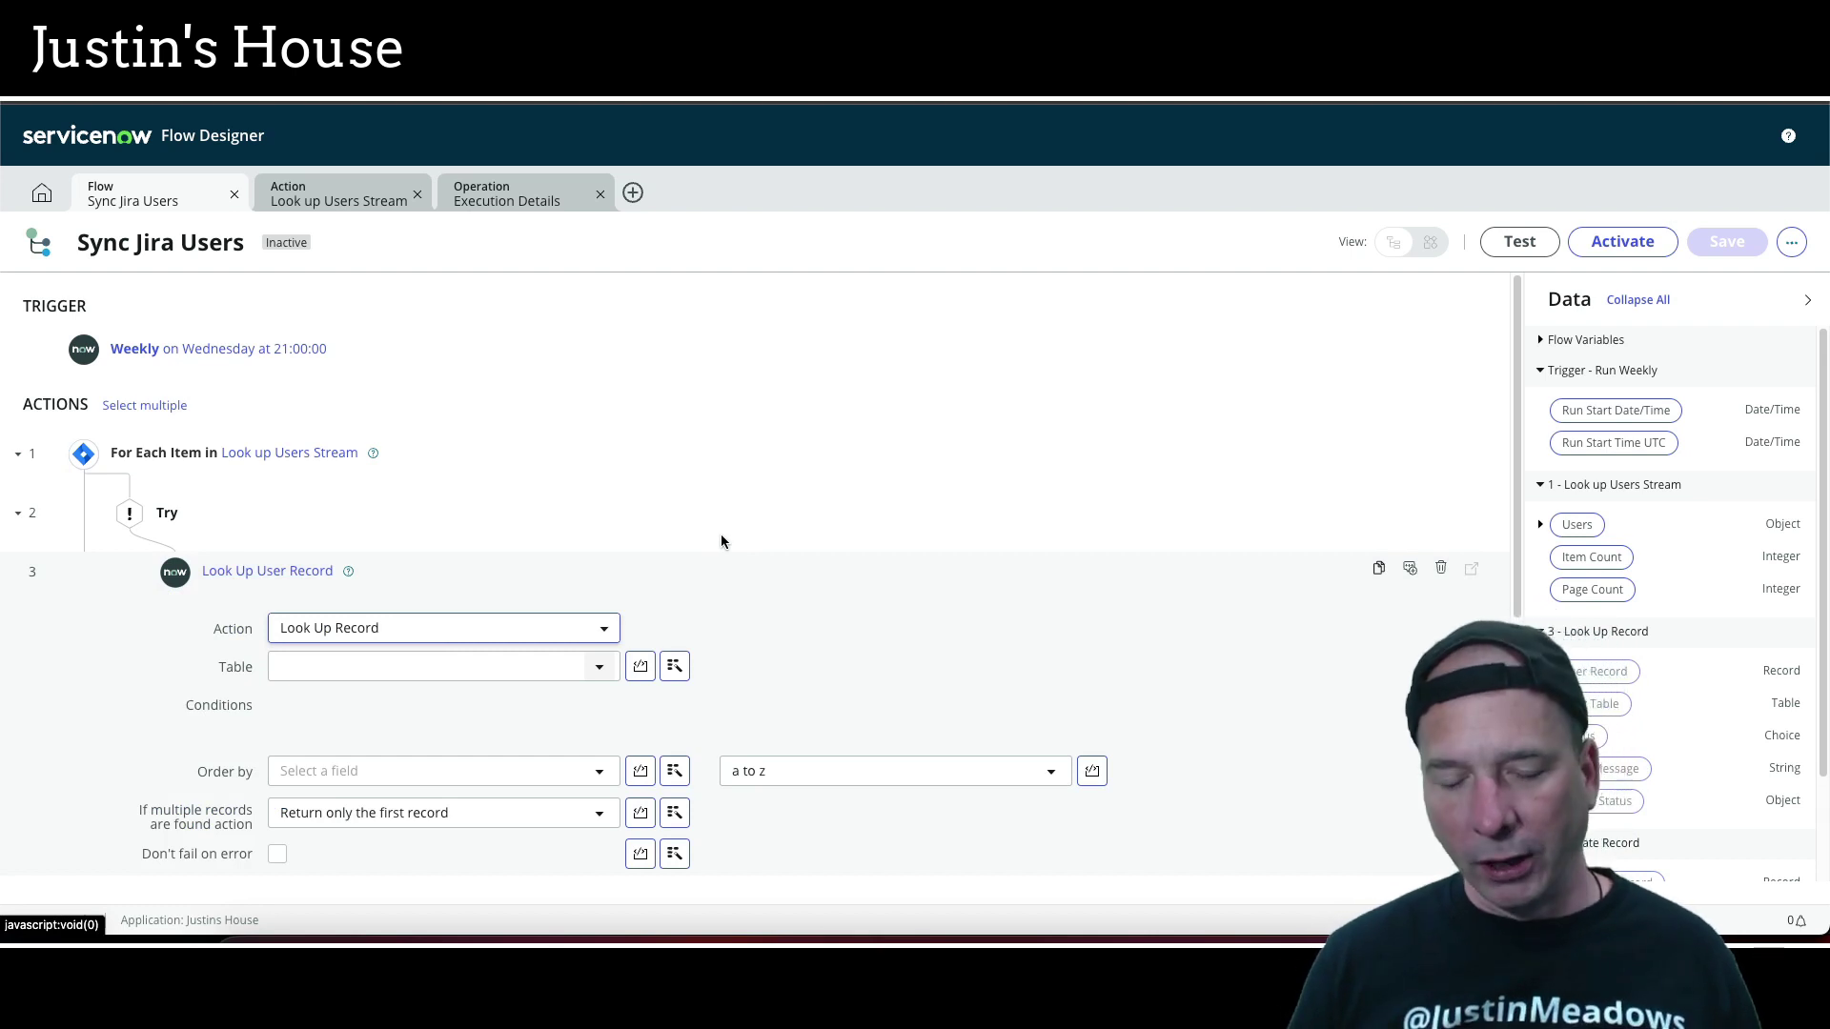
pyautogui.scroll(-3, 751, 584)
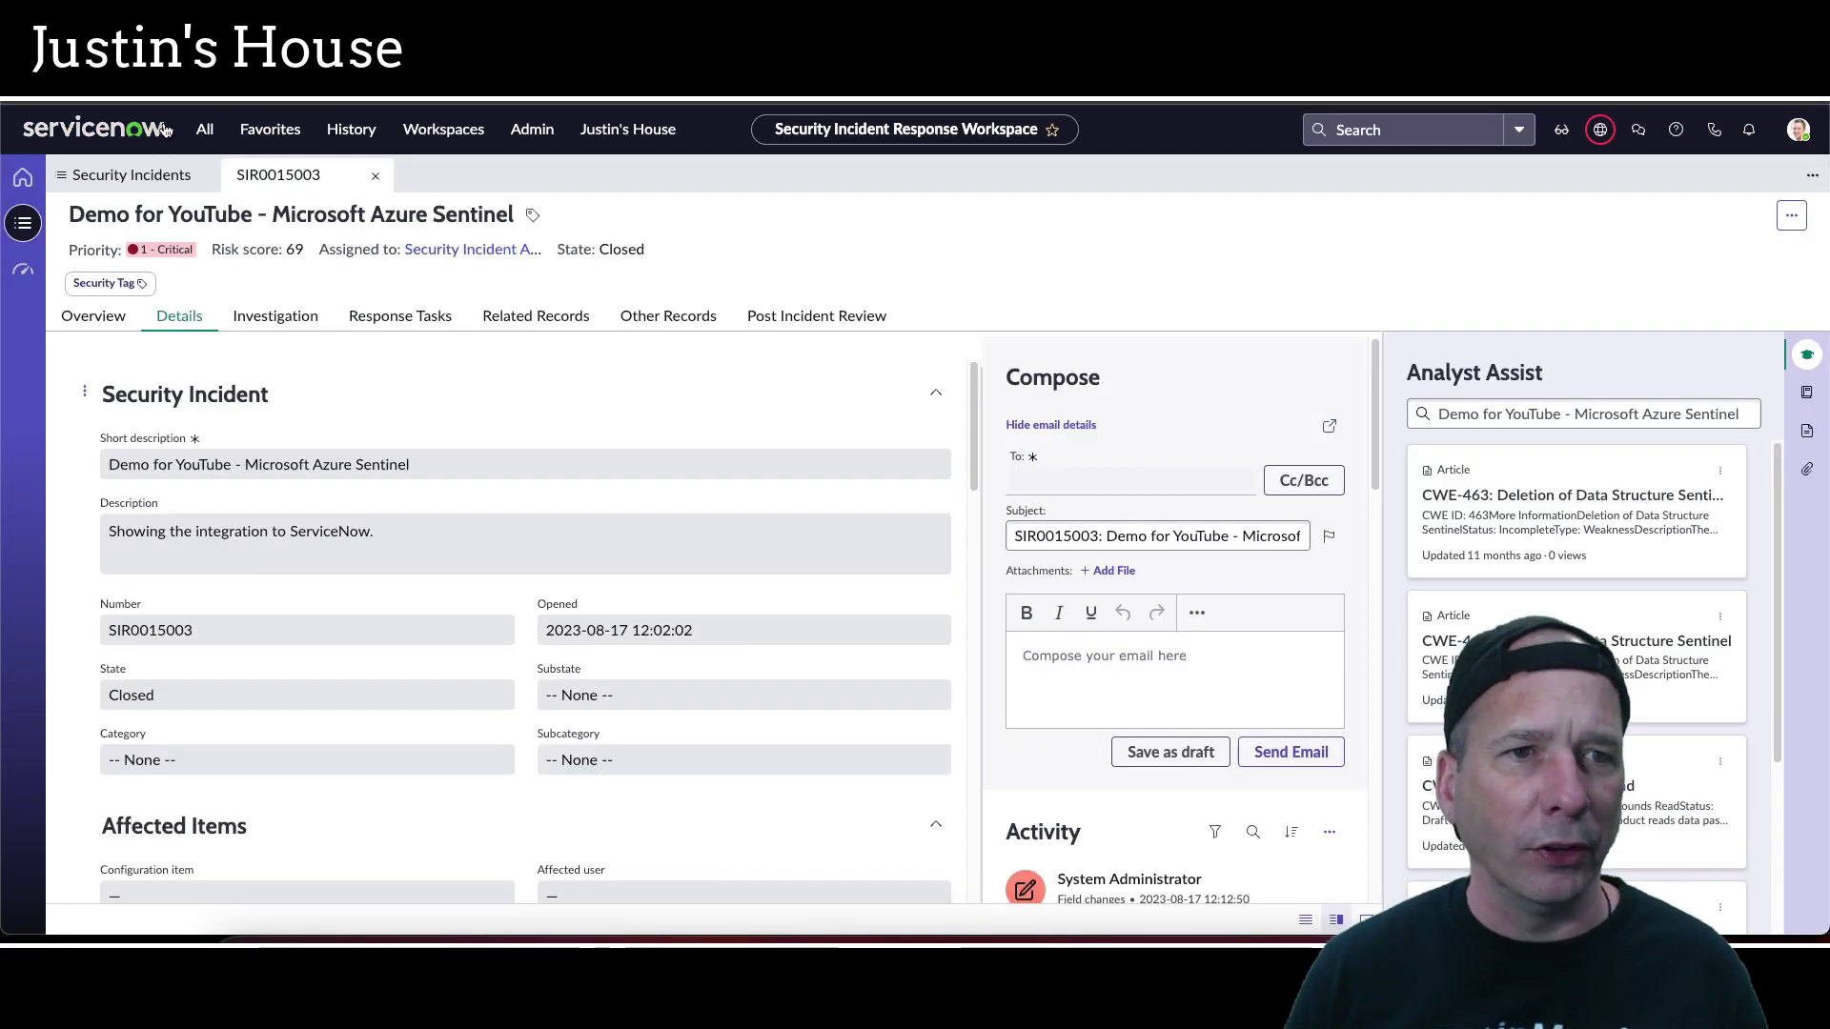
# Switch to the ServiceNow workspace page, find the Tables list in the navigator, and filter its labels by "jira users"
pyautogui.click(204, 129)
pyautogui.write('microsoft a')
pyautogui.moveTo(193, 181); pyautogui.dragTo(113, 181)
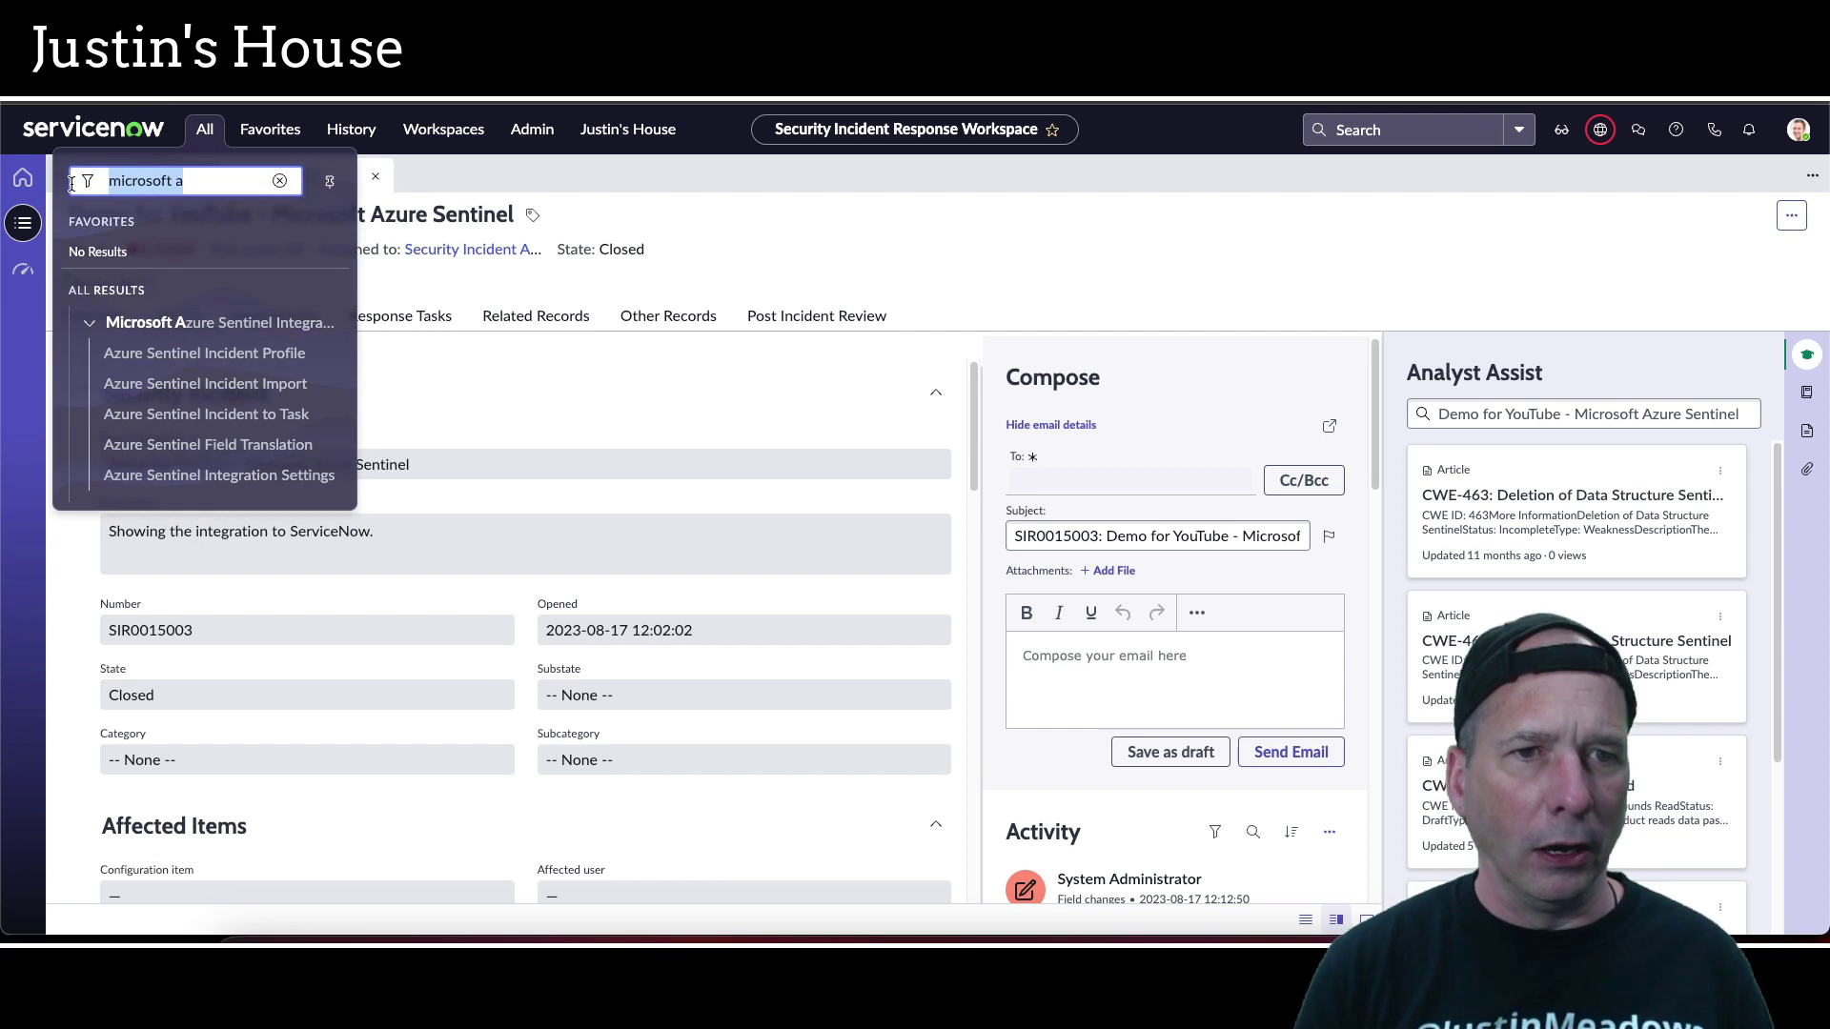
pyautogui.write('tables')
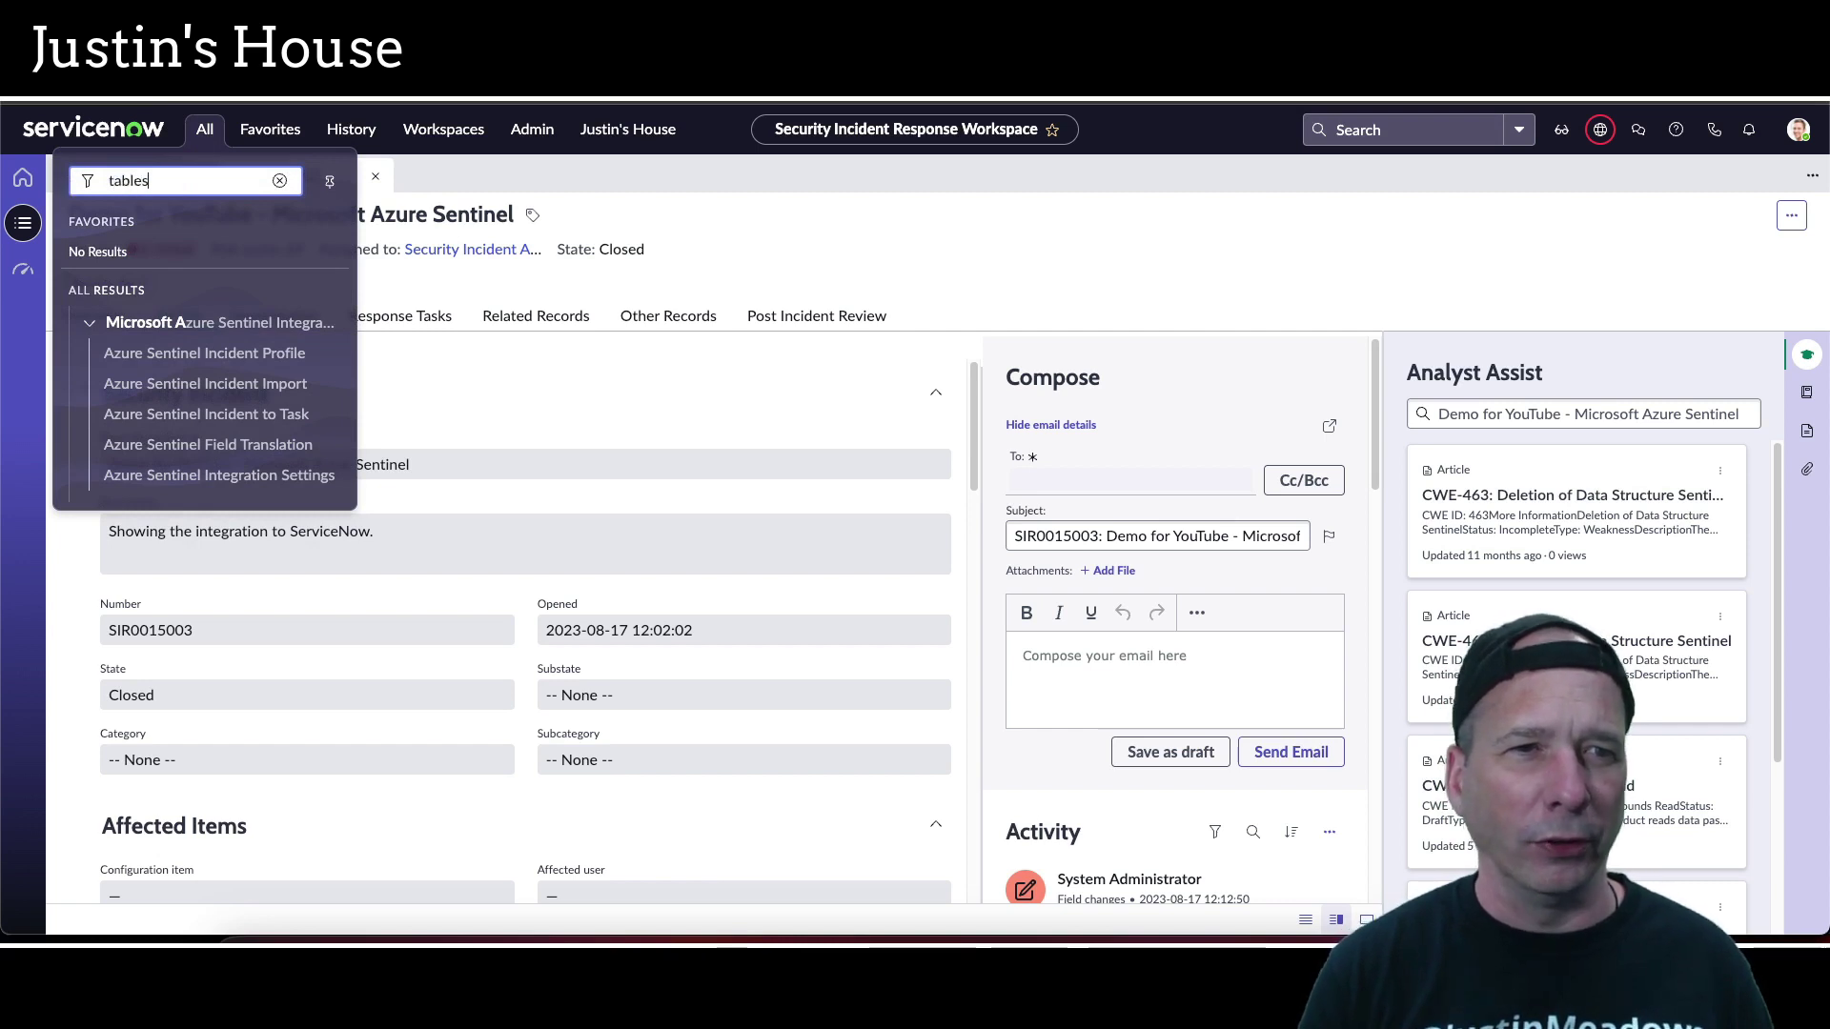
pyautogui.scroll(-5, 131, 386)
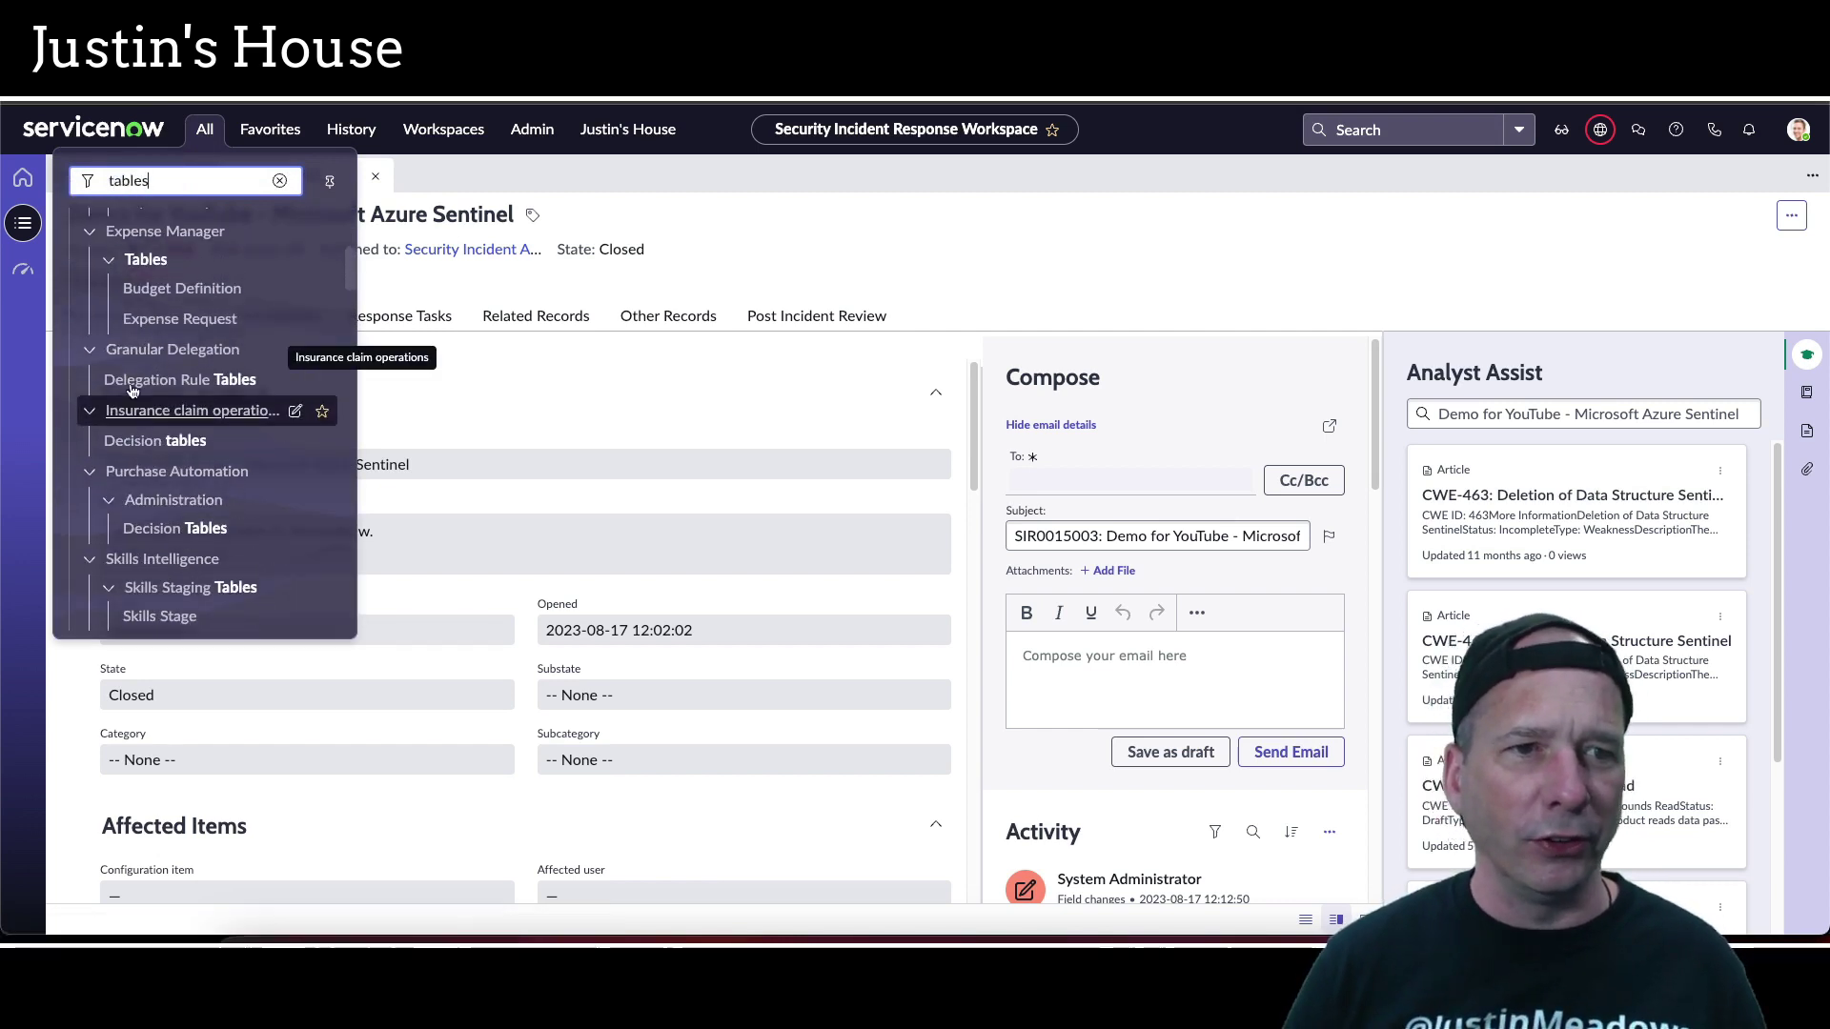
pyautogui.scroll(-10, 131, 400)
pyautogui.scroll(3, 127, 439)
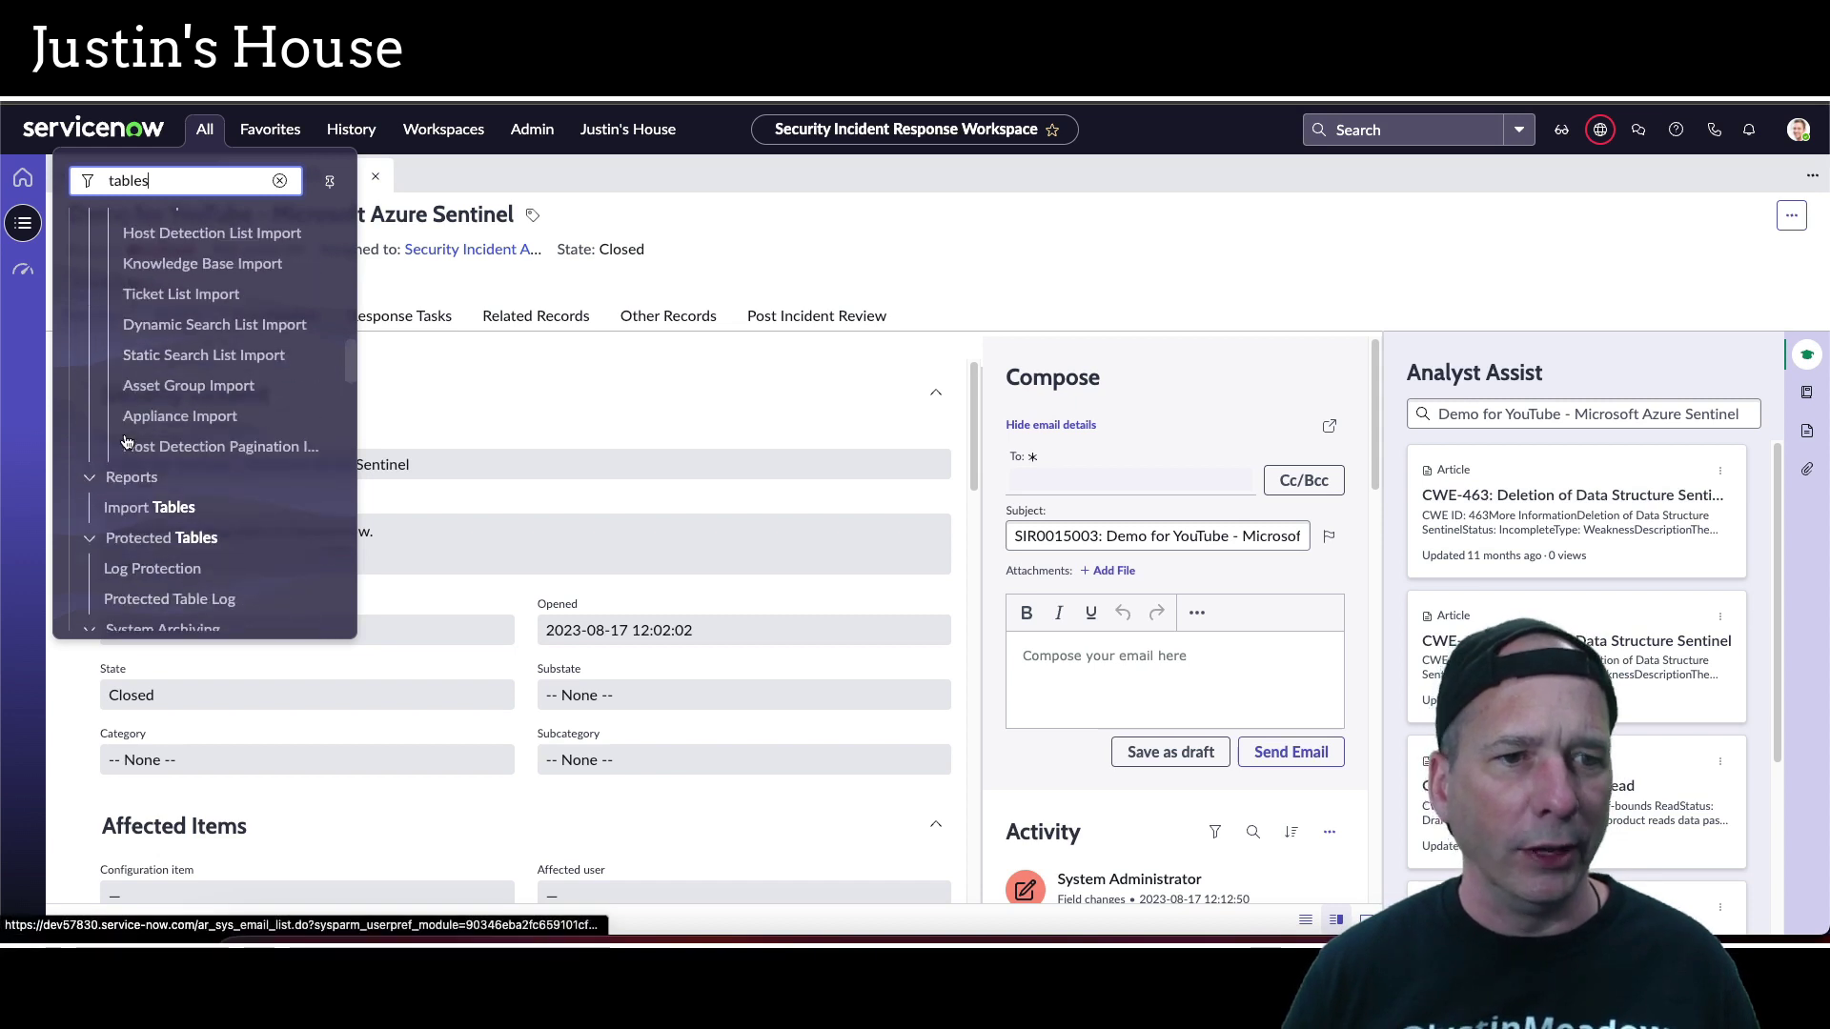
pyautogui.scroll(-6, 127, 440)
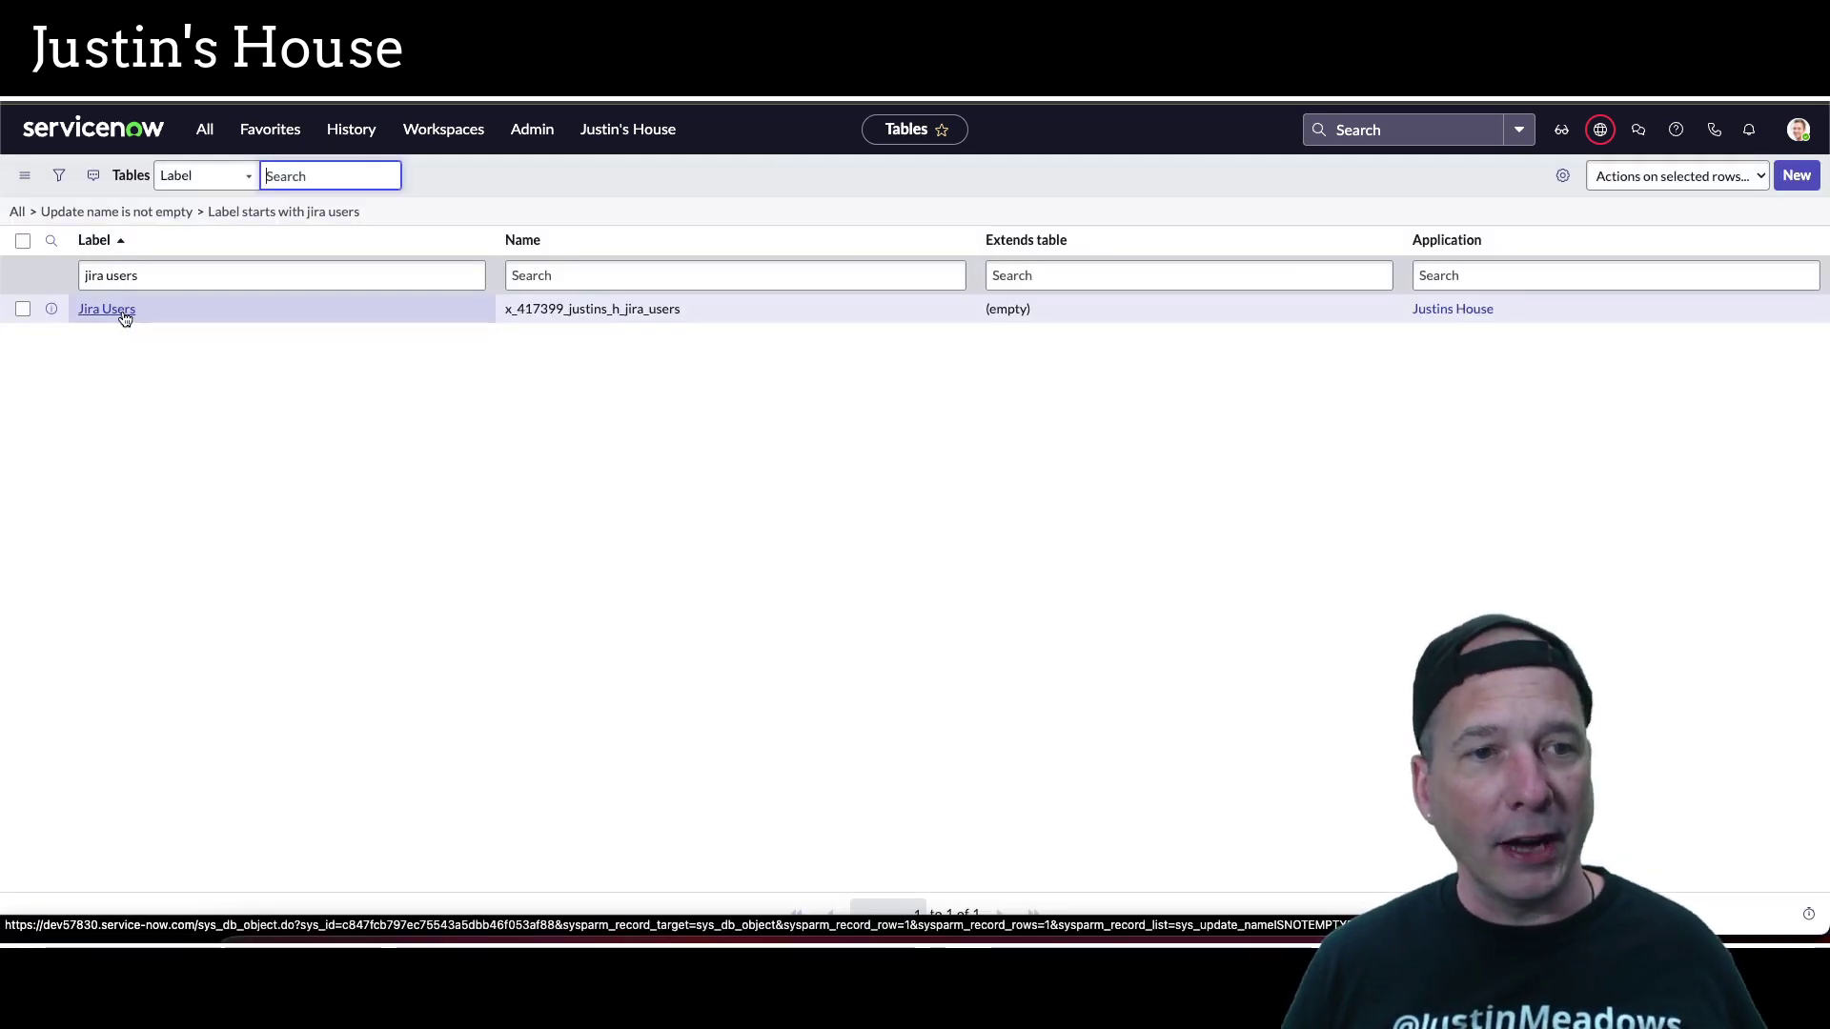
# Open the Jira Users table definition and show the table's list of records
pyautogui.click(107, 308)
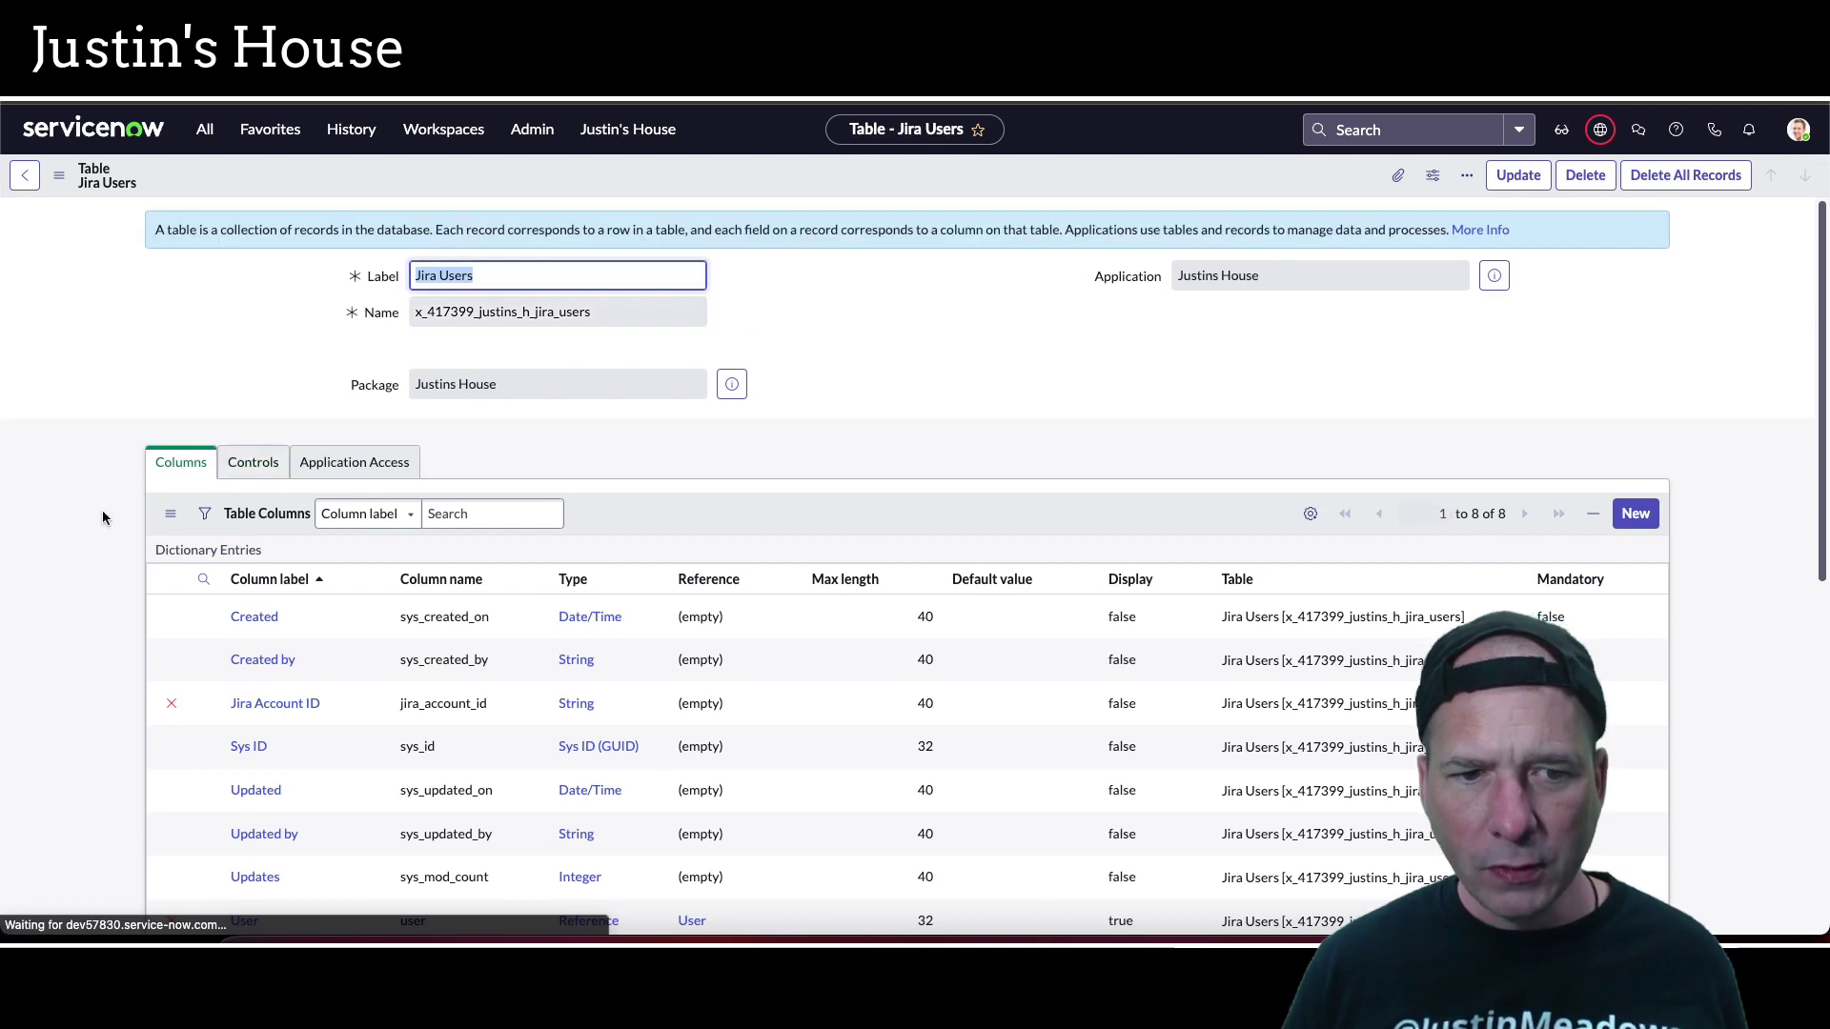
pyautogui.scroll(-10, 101, 520)
pyautogui.click(174, 505)
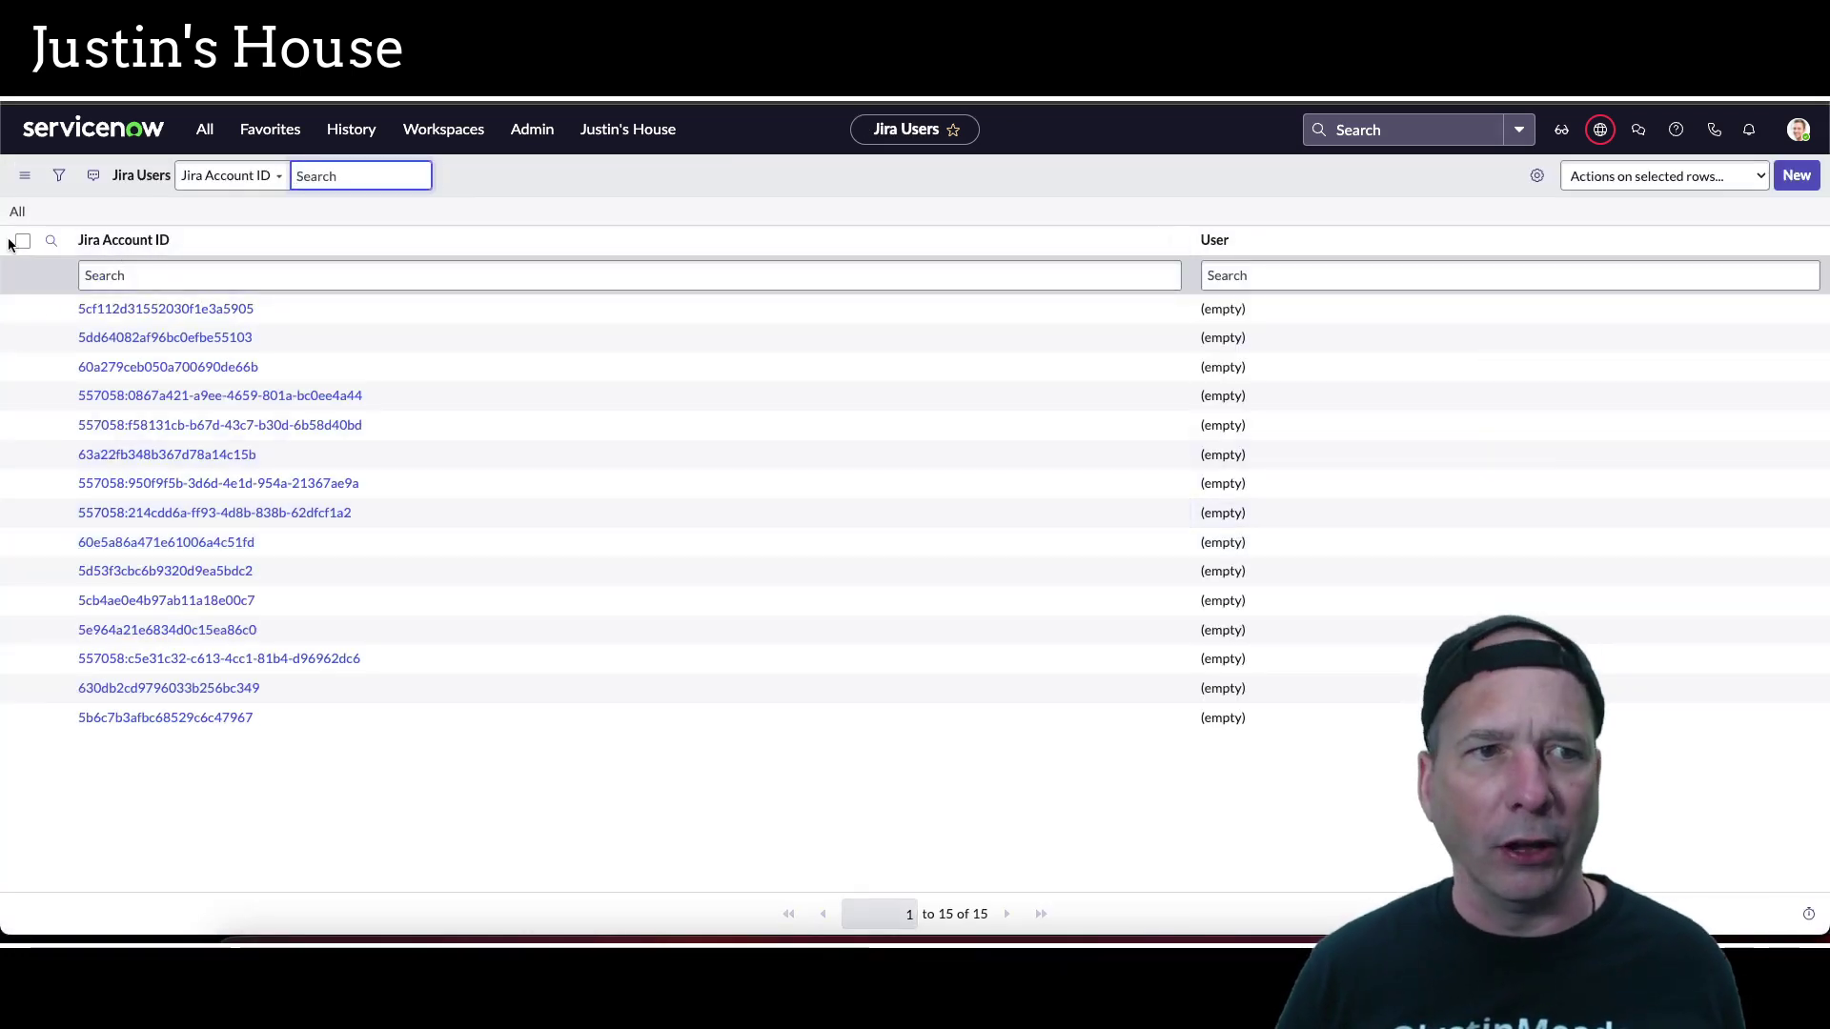
# Delete all records in the Jira Users list
pyautogui.click(21, 241)
pyautogui.click(1620, 176)
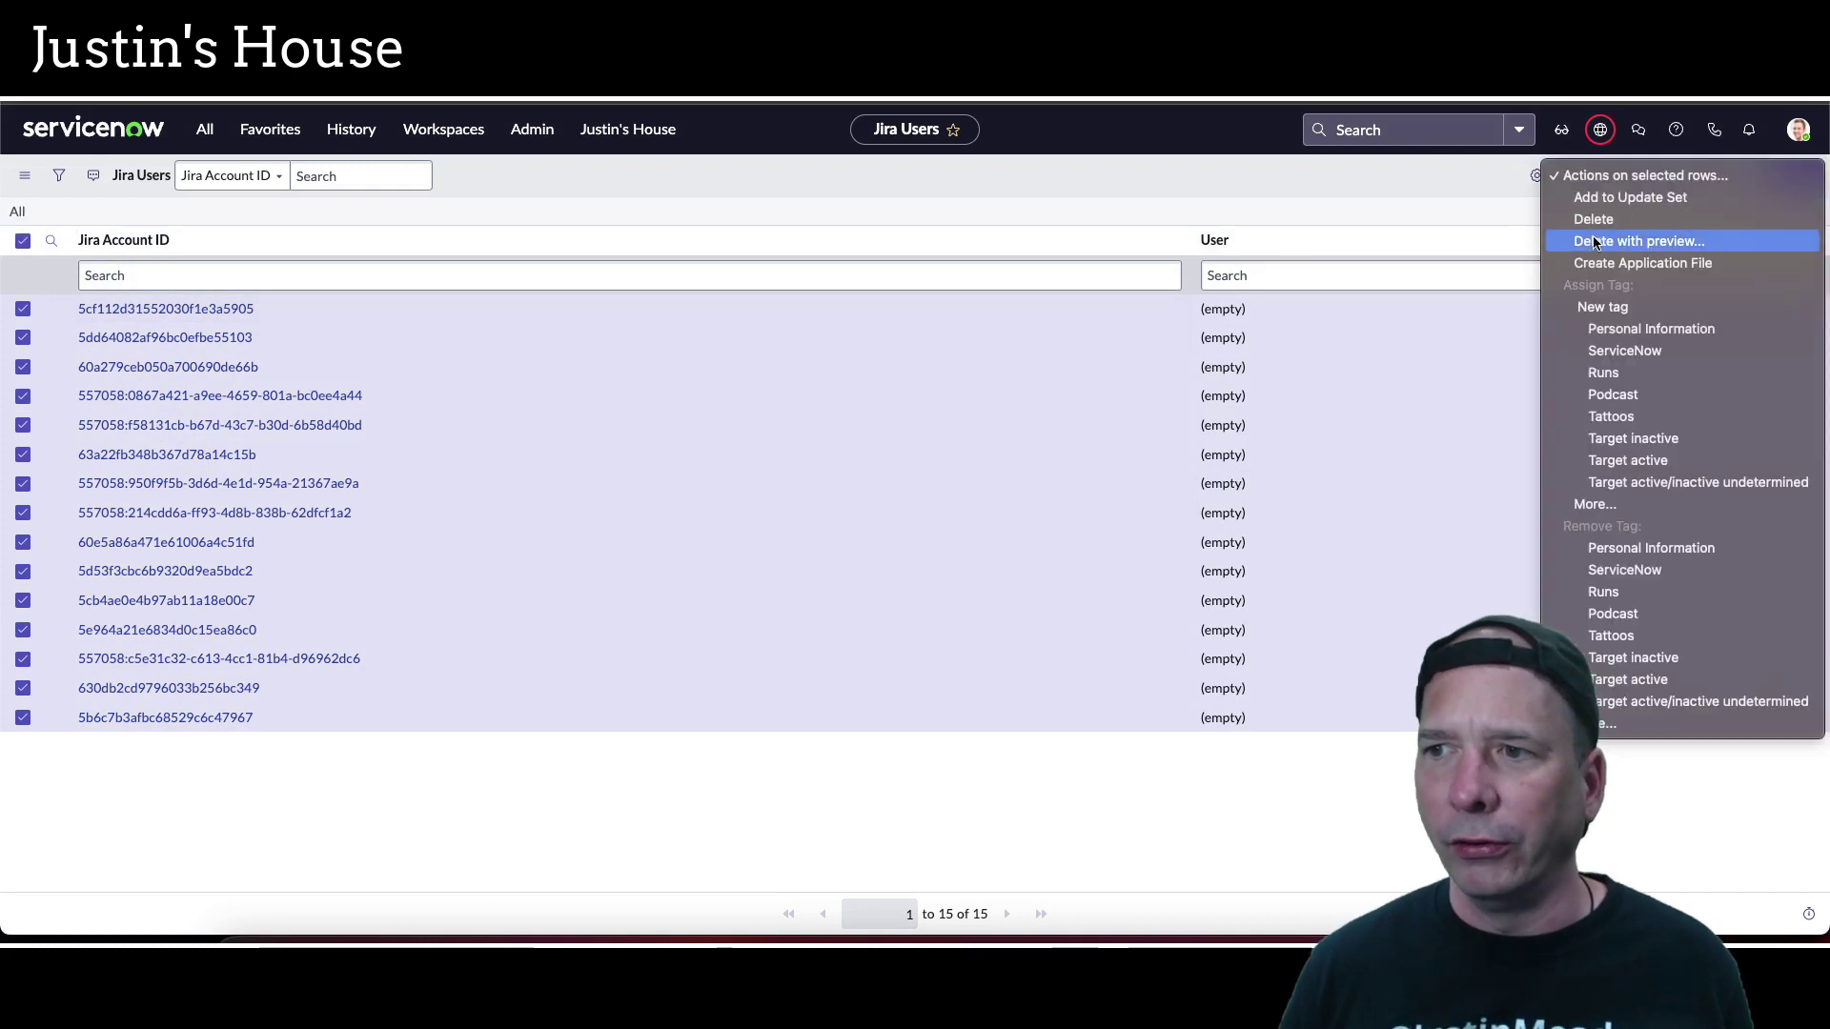
pyautogui.click(1380, 225)
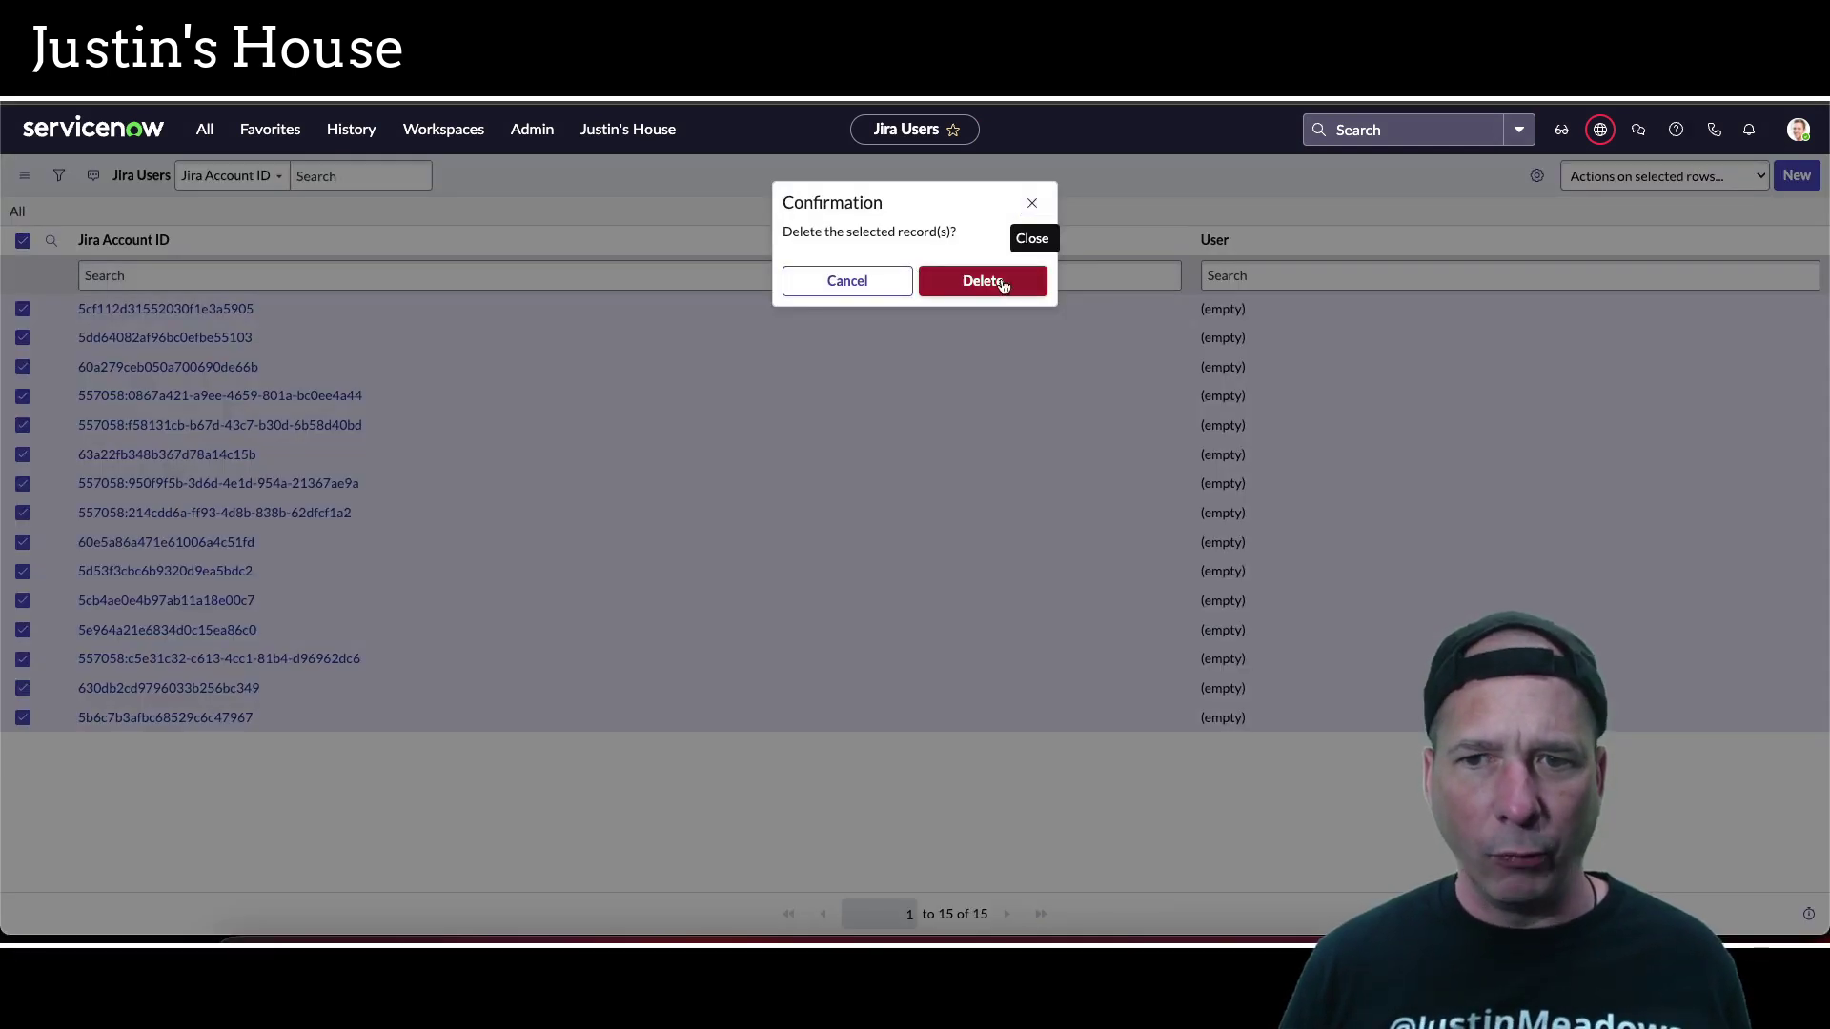
pyautogui.click(998, 279)
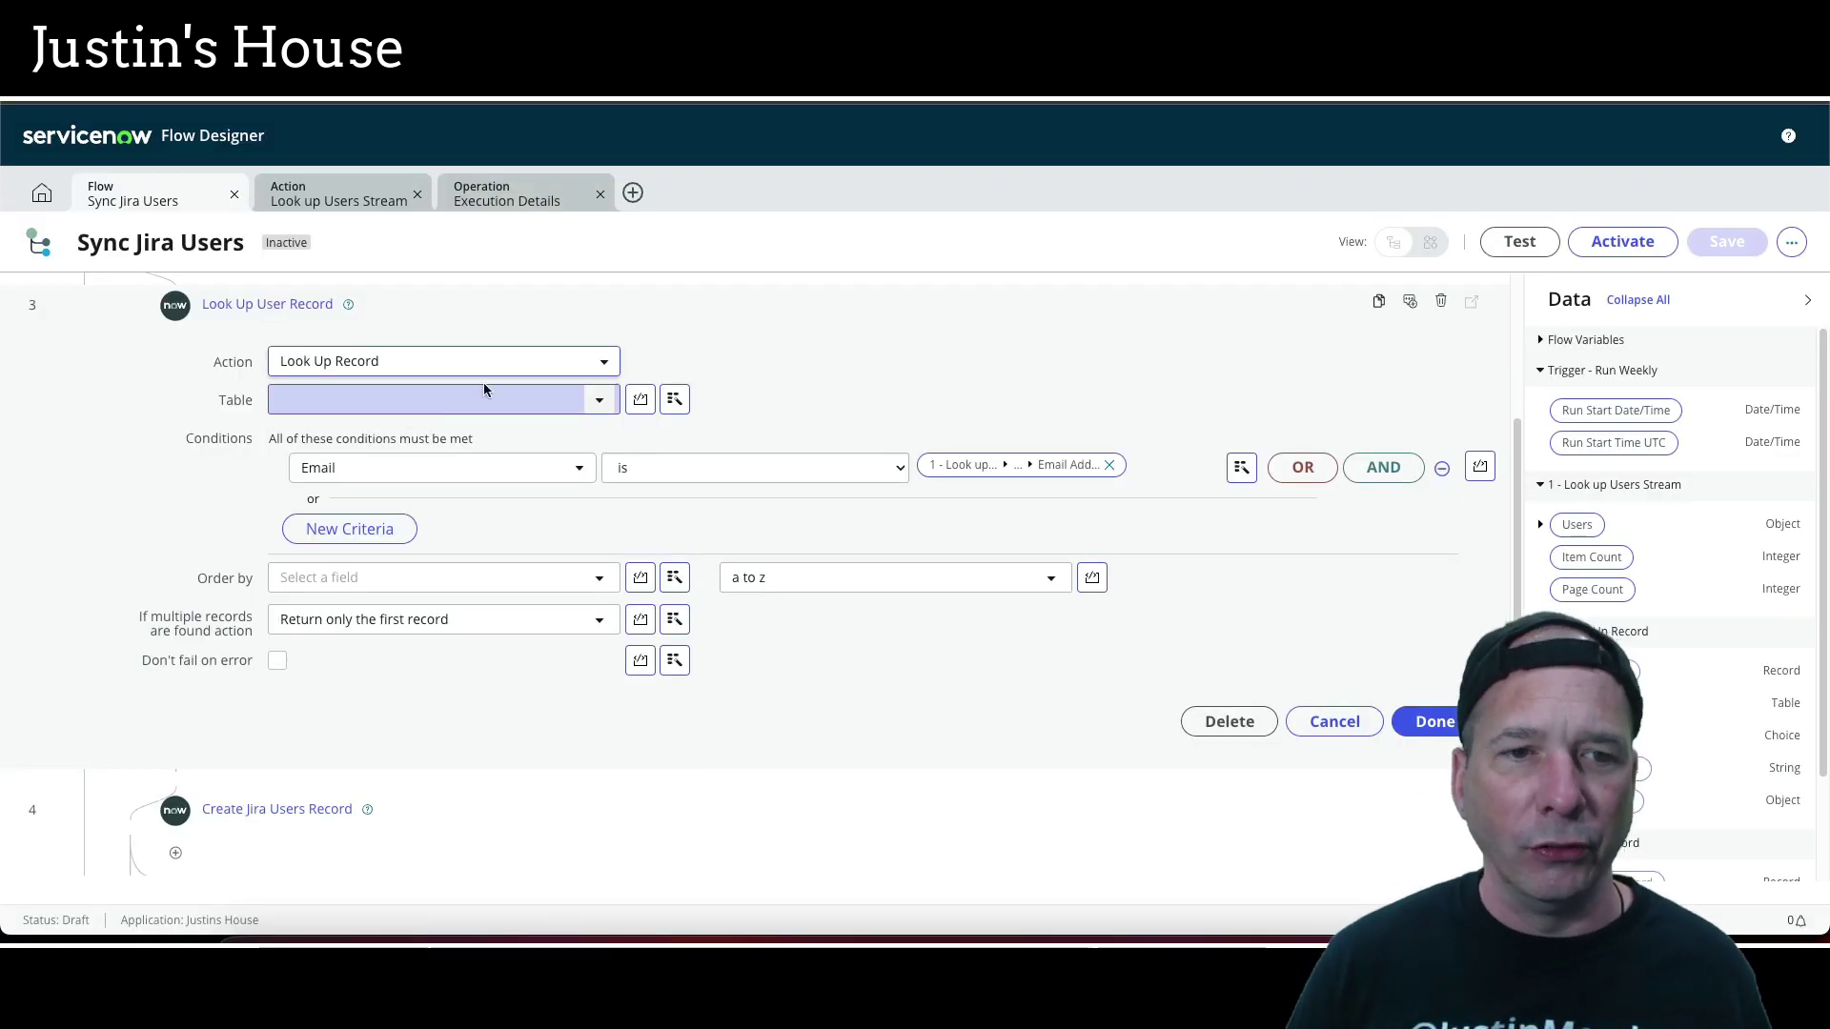
# Switch back to the Sync Jira Users flow in Flow Designer, then close and reopen the Look Up User Record action
pyautogui.scroll(1, 472, 381)
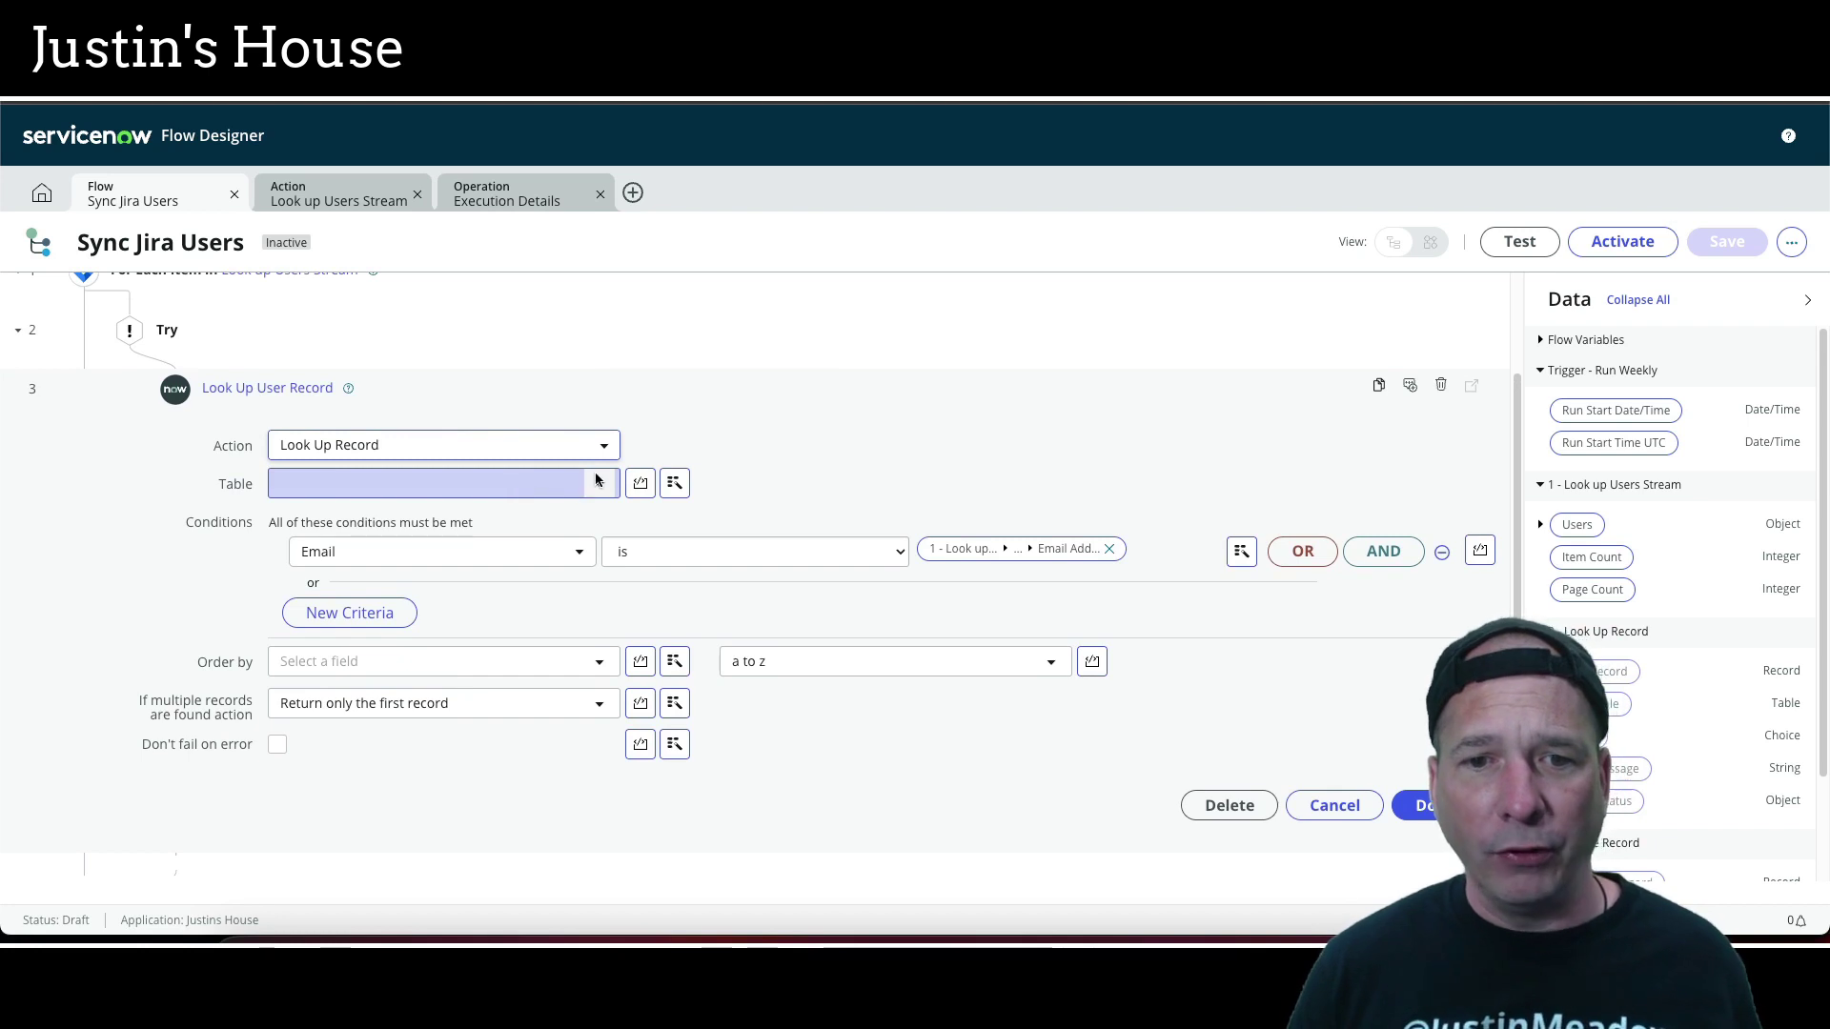
pyautogui.click(1429, 806)
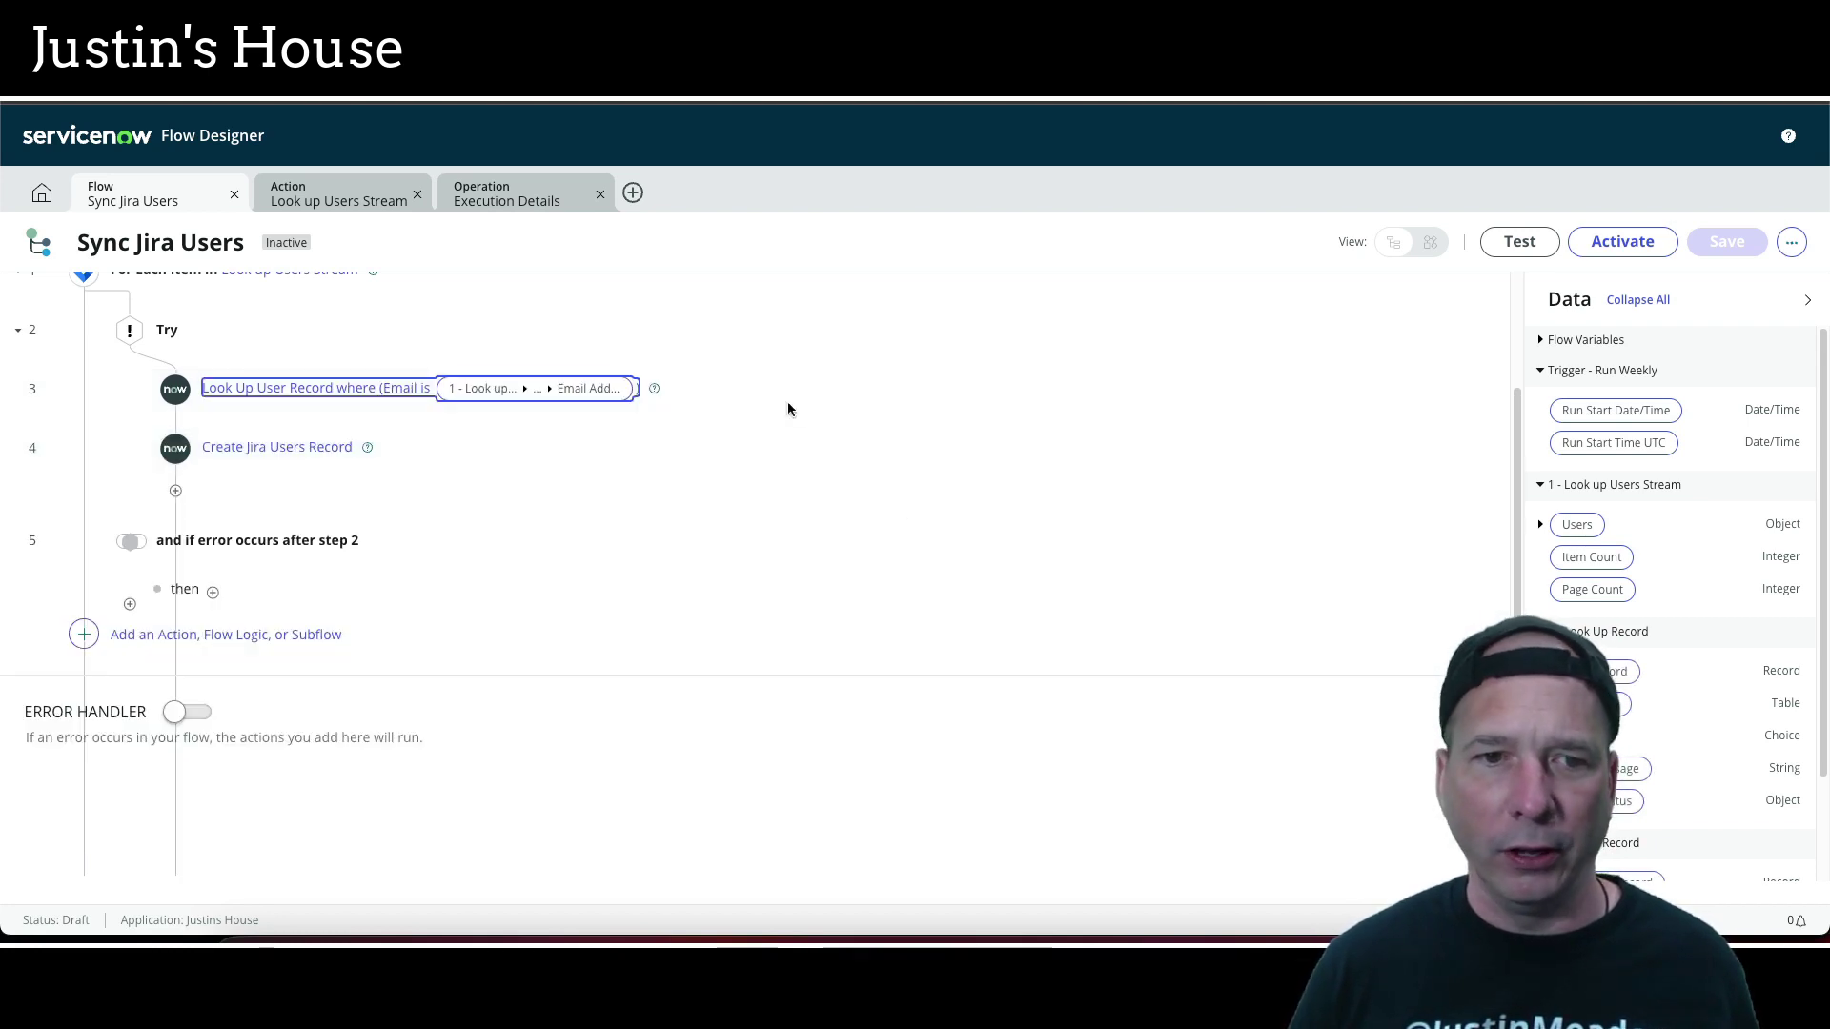
pyautogui.scroll(1, 787, 402)
pyautogui.click(793, 395)
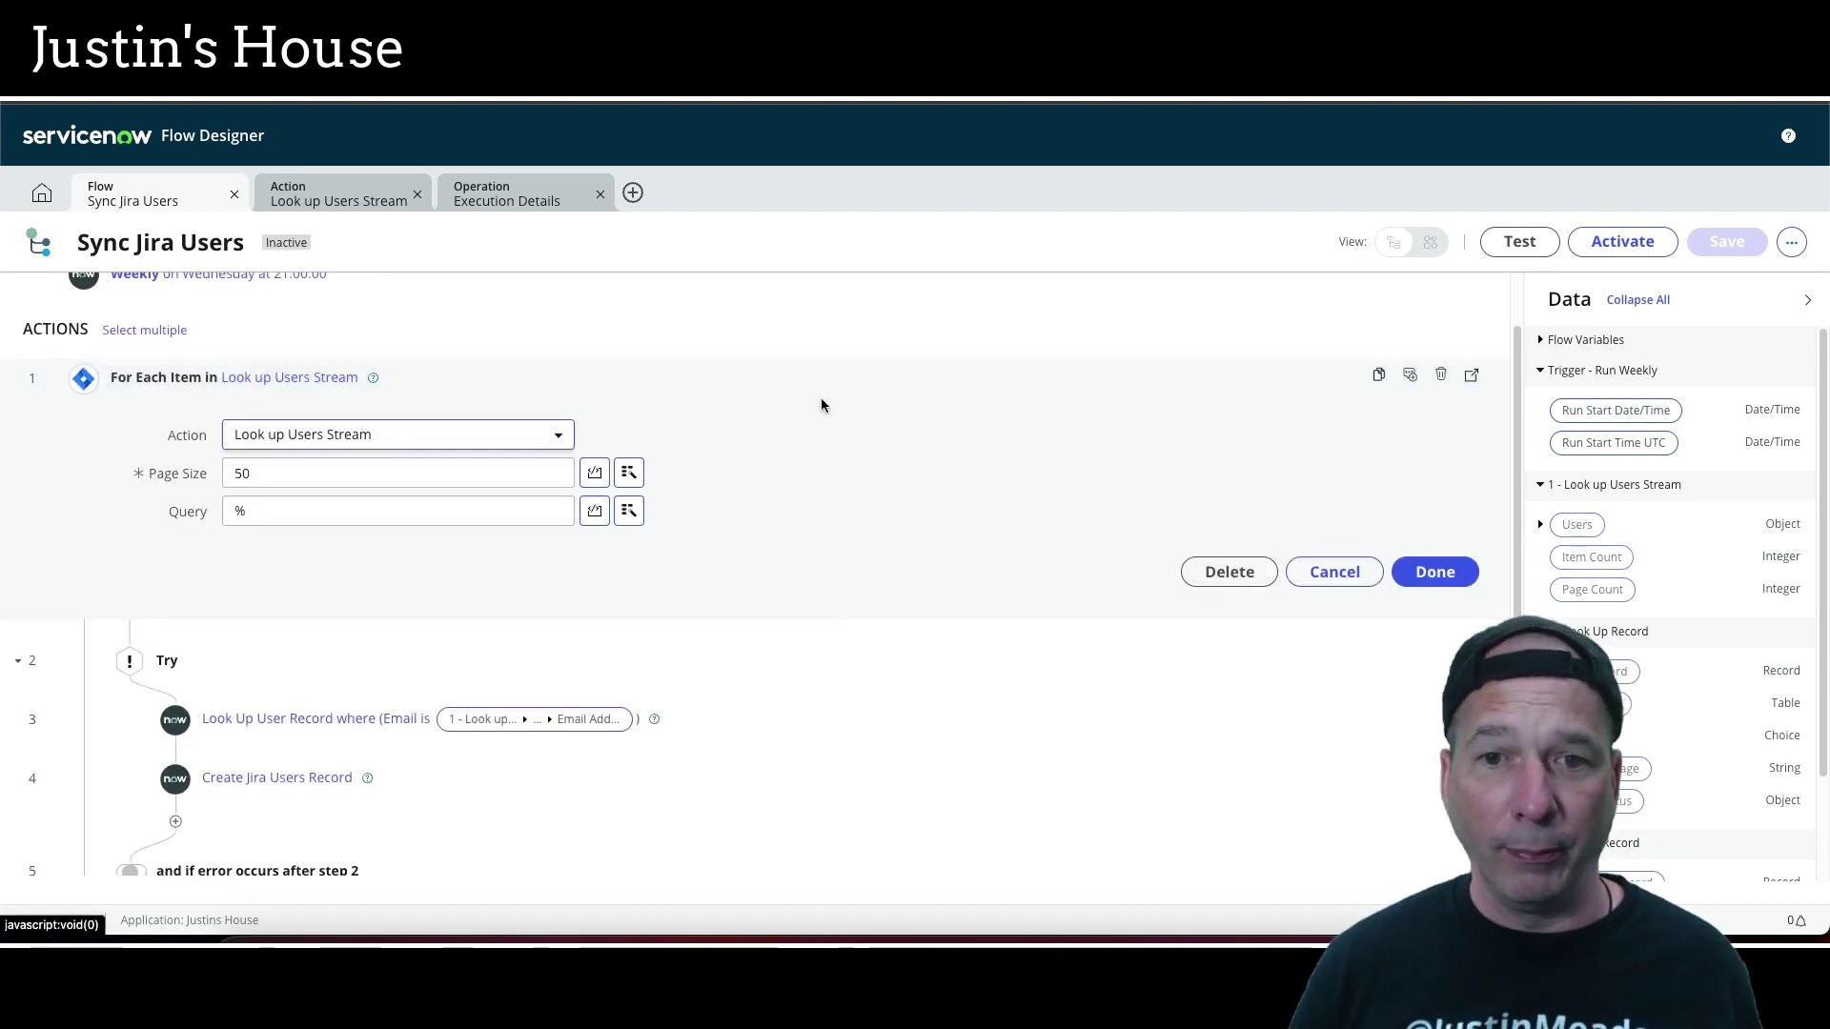
pyautogui.click(820, 397)
pyautogui.click(807, 507)
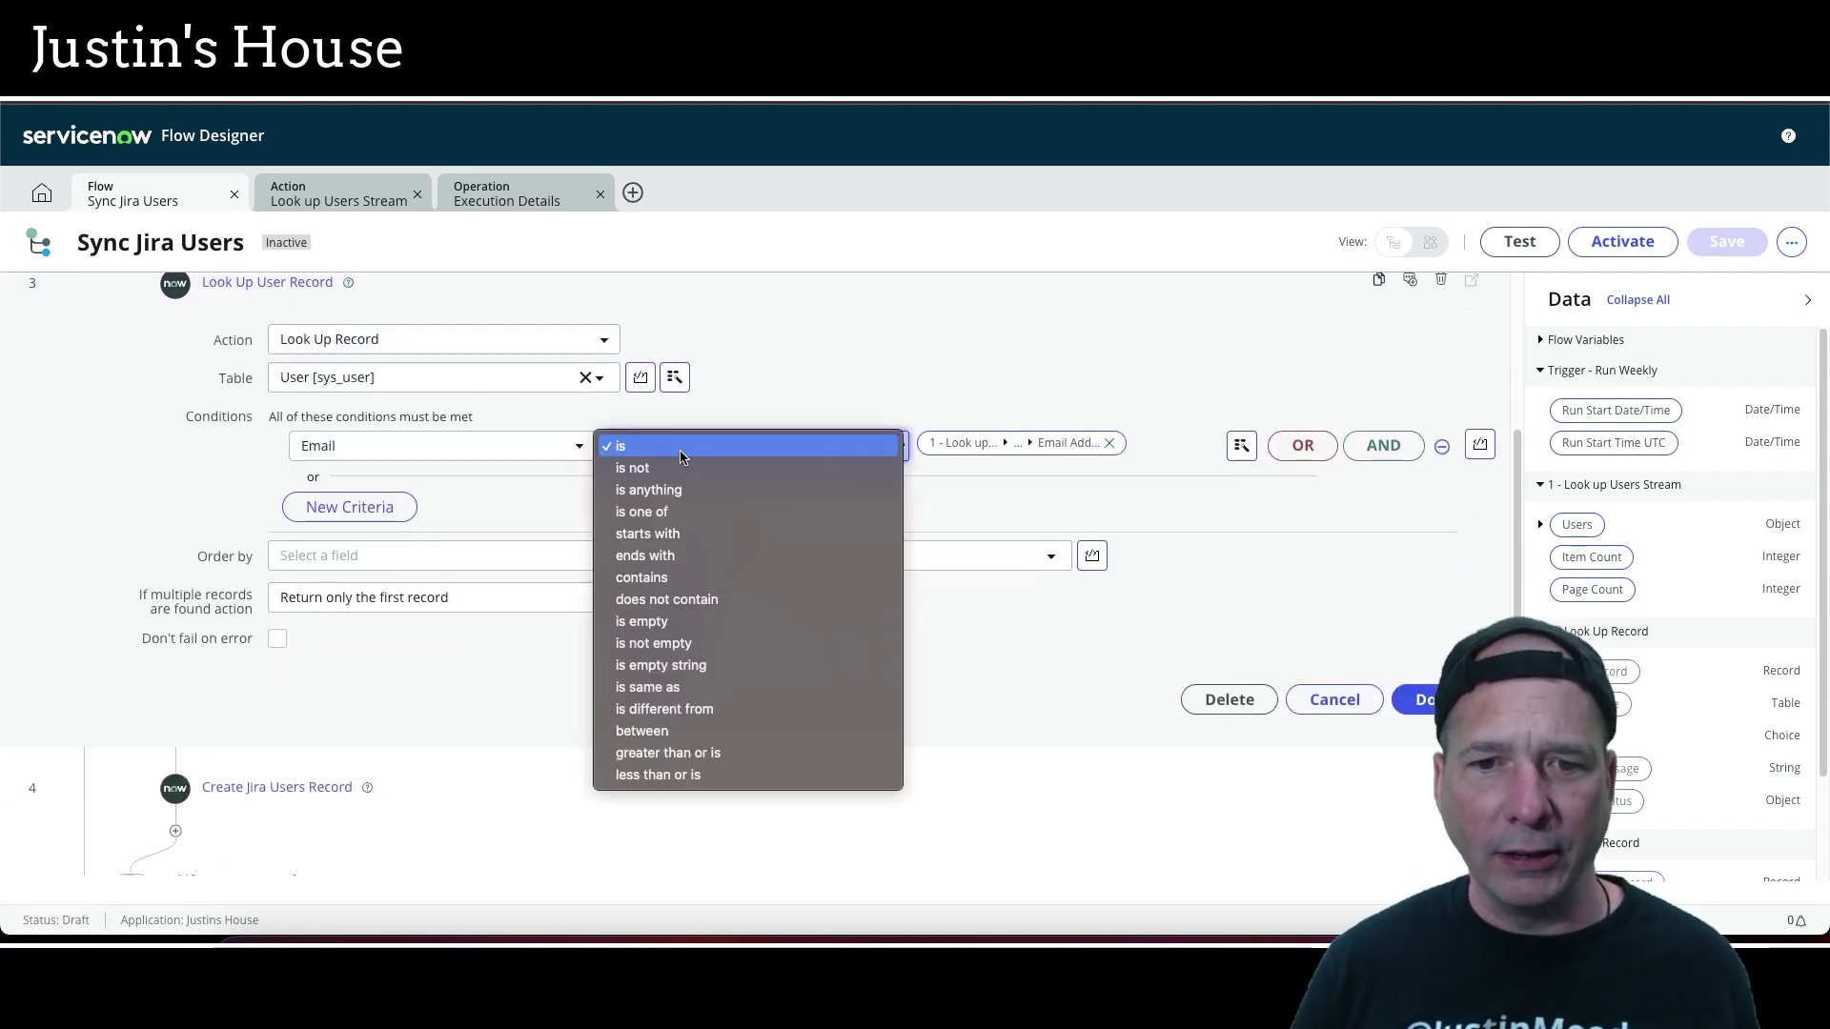
# Clear the Email Address value from the Look Up User Record condition and change it to Email is not empty
pyautogui.click(999, 483)
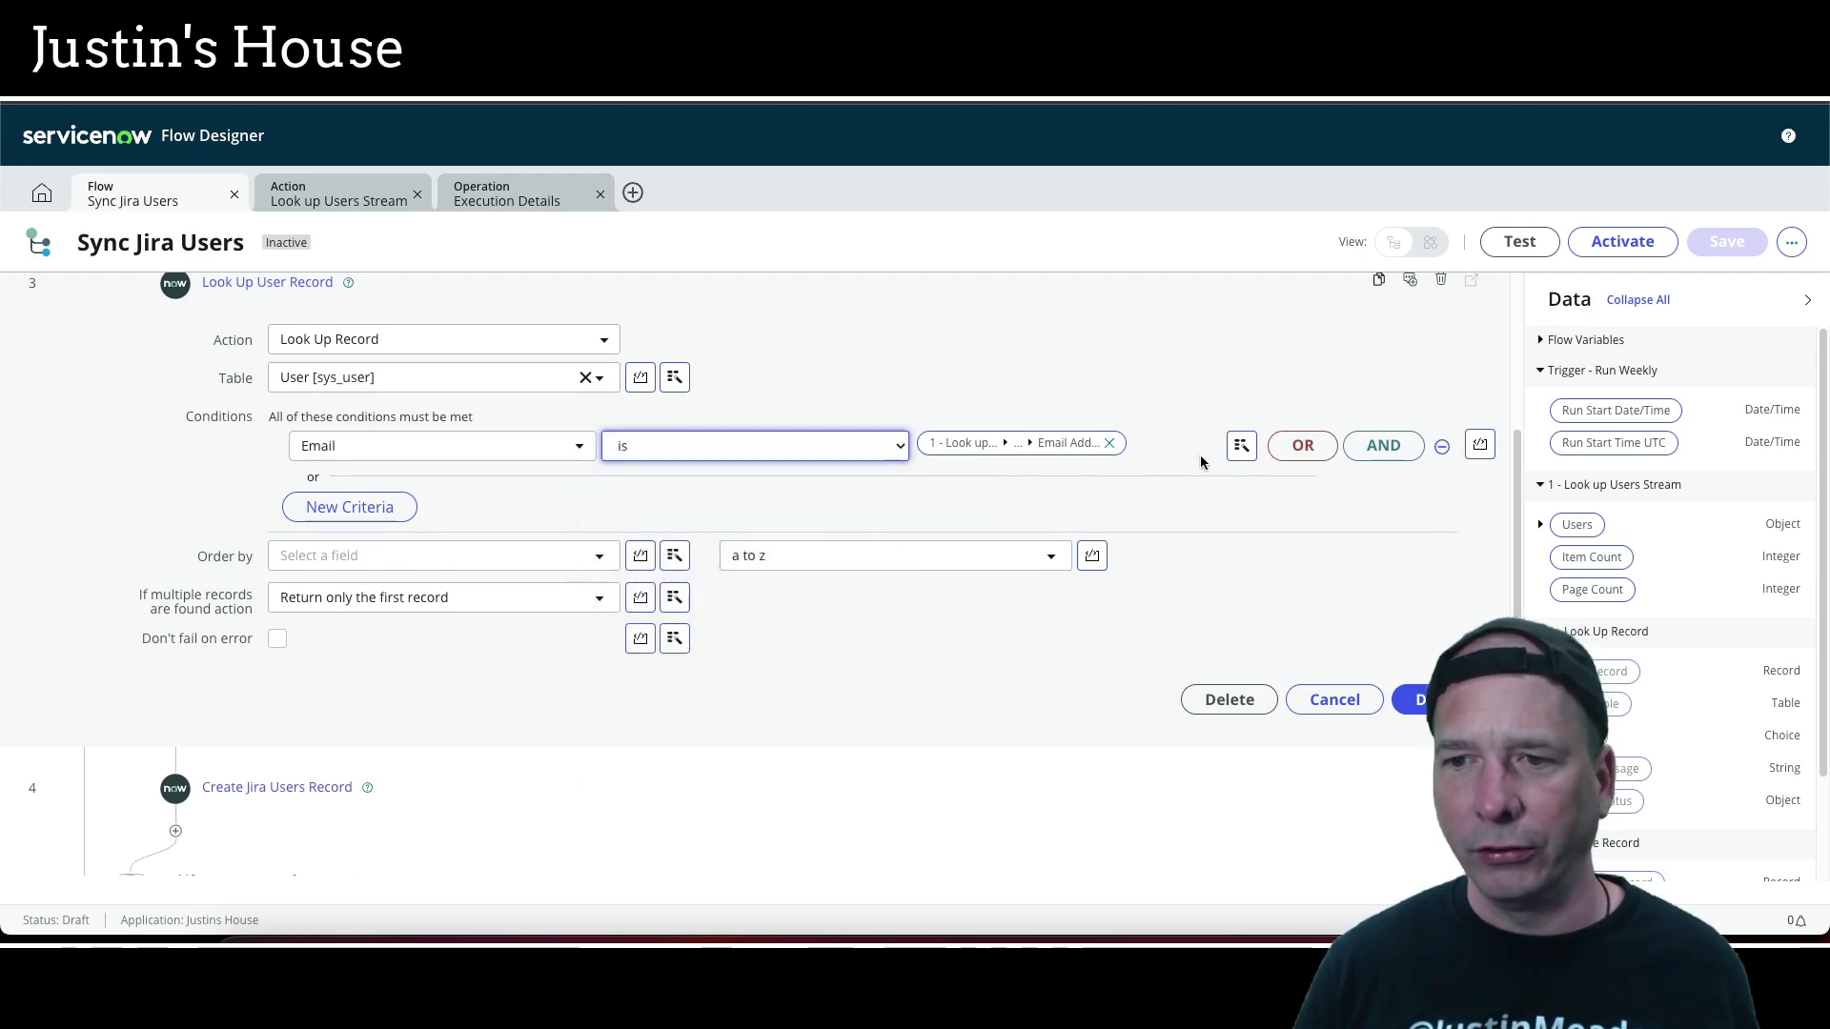
pyautogui.click(1111, 445)
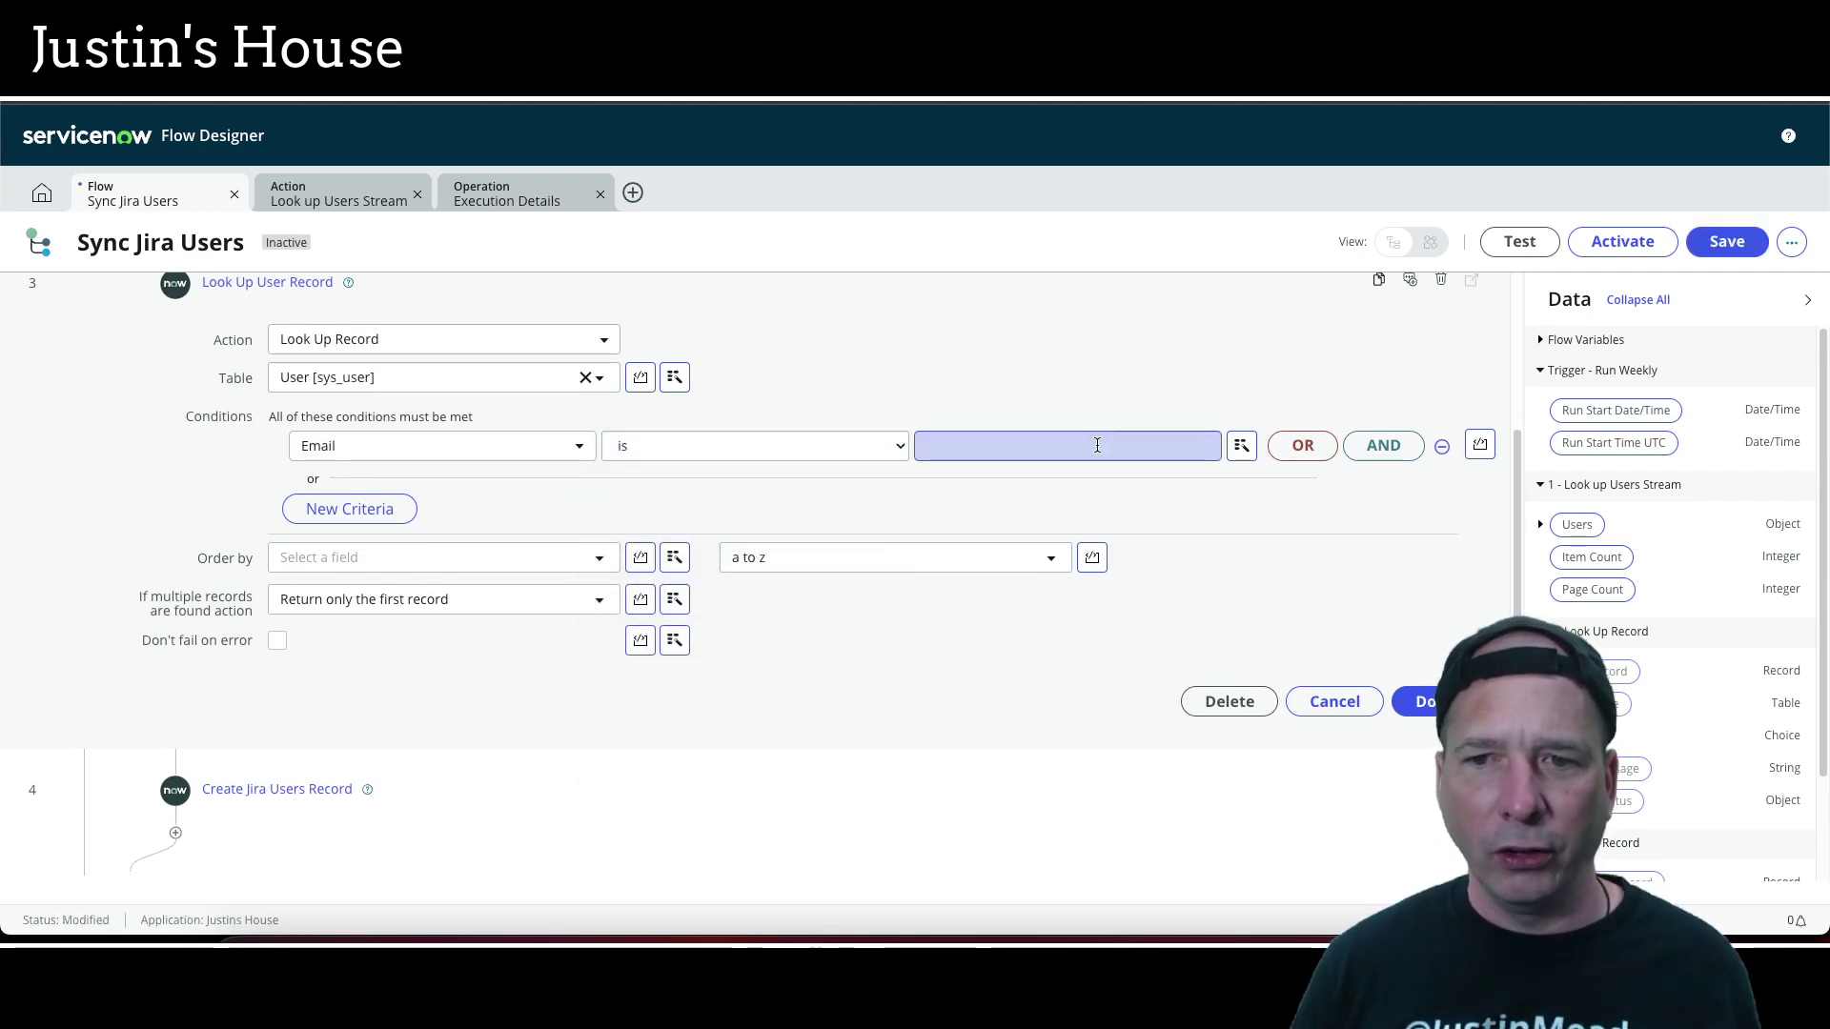
pyautogui.click(765, 453)
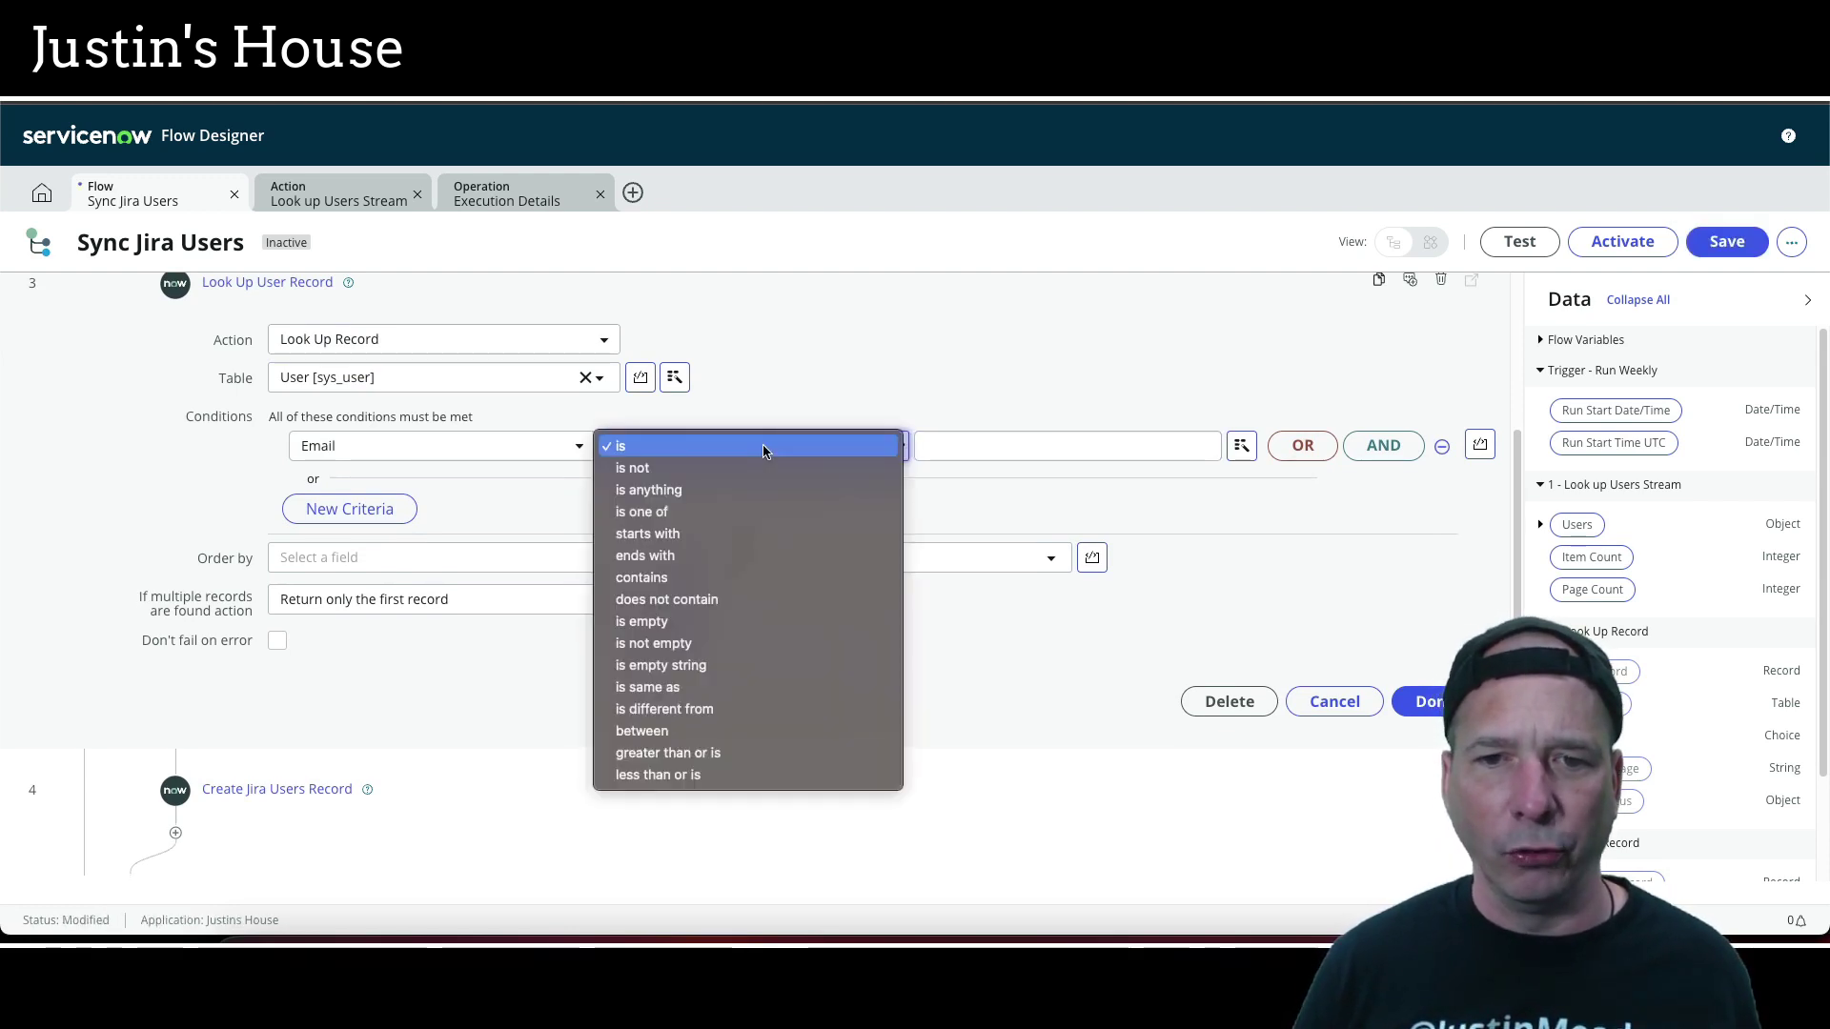
pyautogui.click(748, 643)
# Add an AND condition where Email is Look up Users Stream > Users > Email Address, and finish editing the lookup action
pyautogui.click(1383, 445)
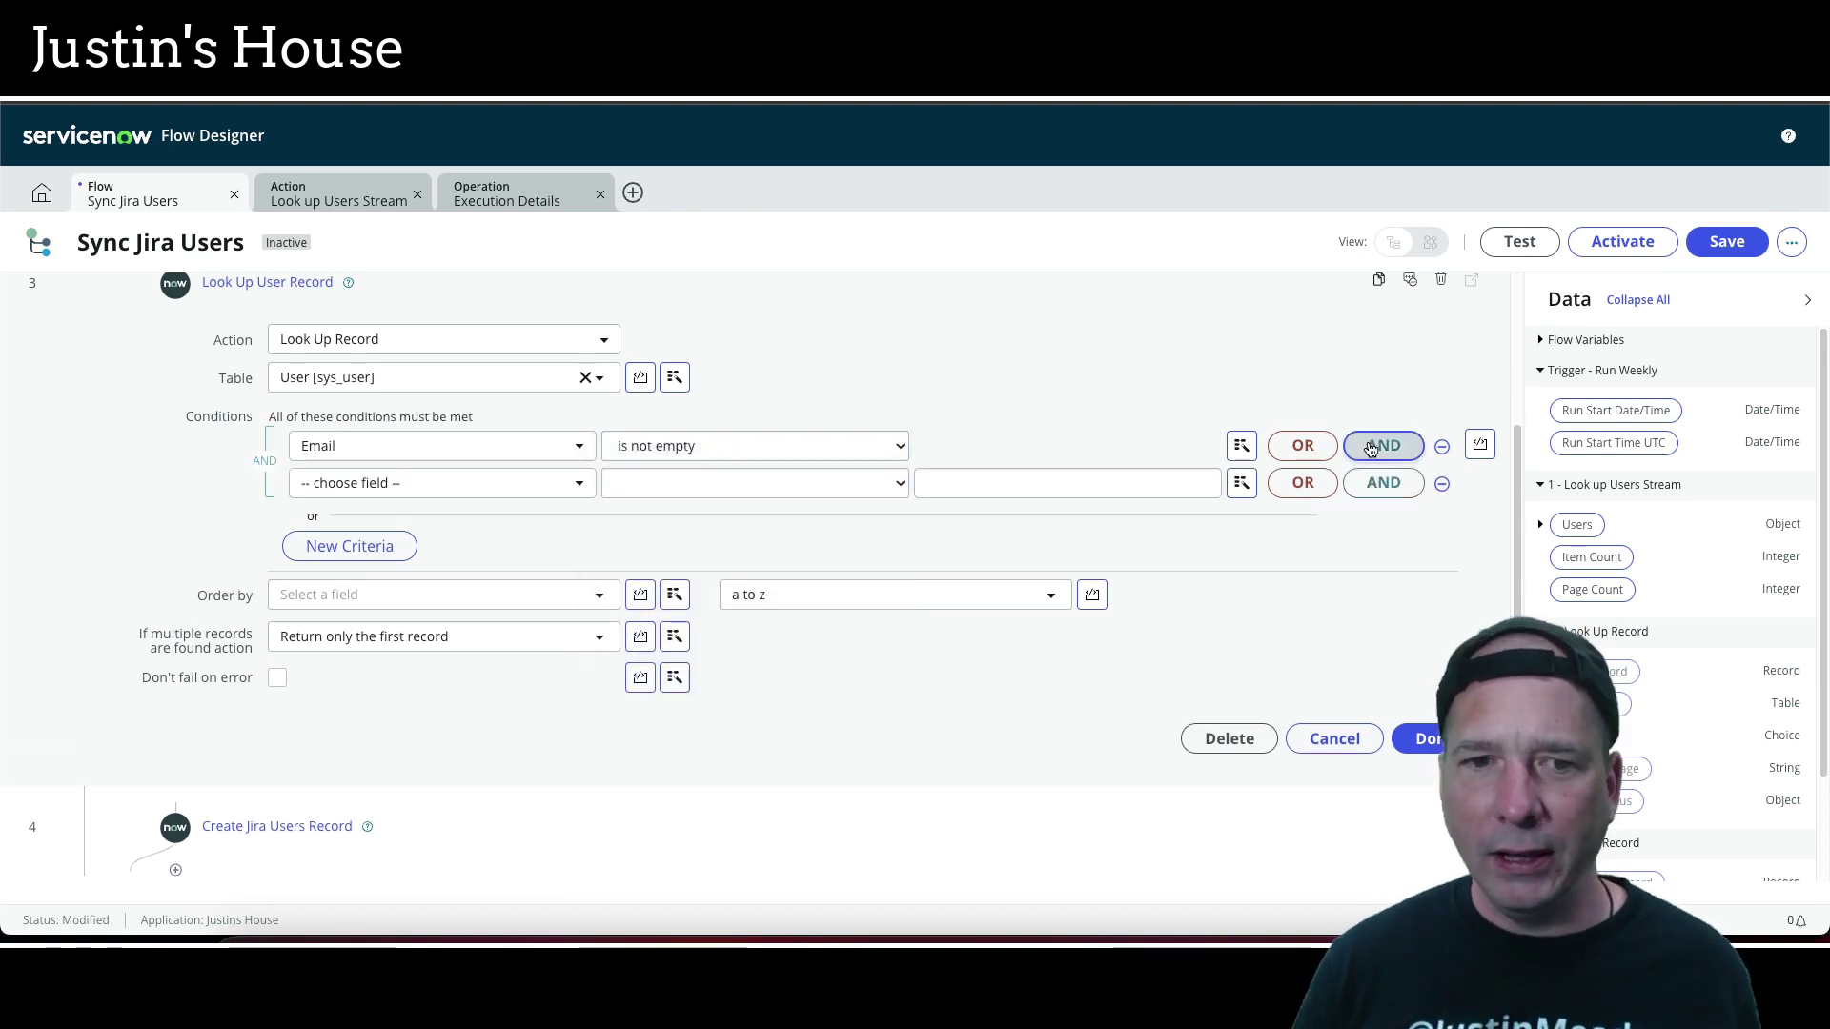
pyautogui.click(570, 484)
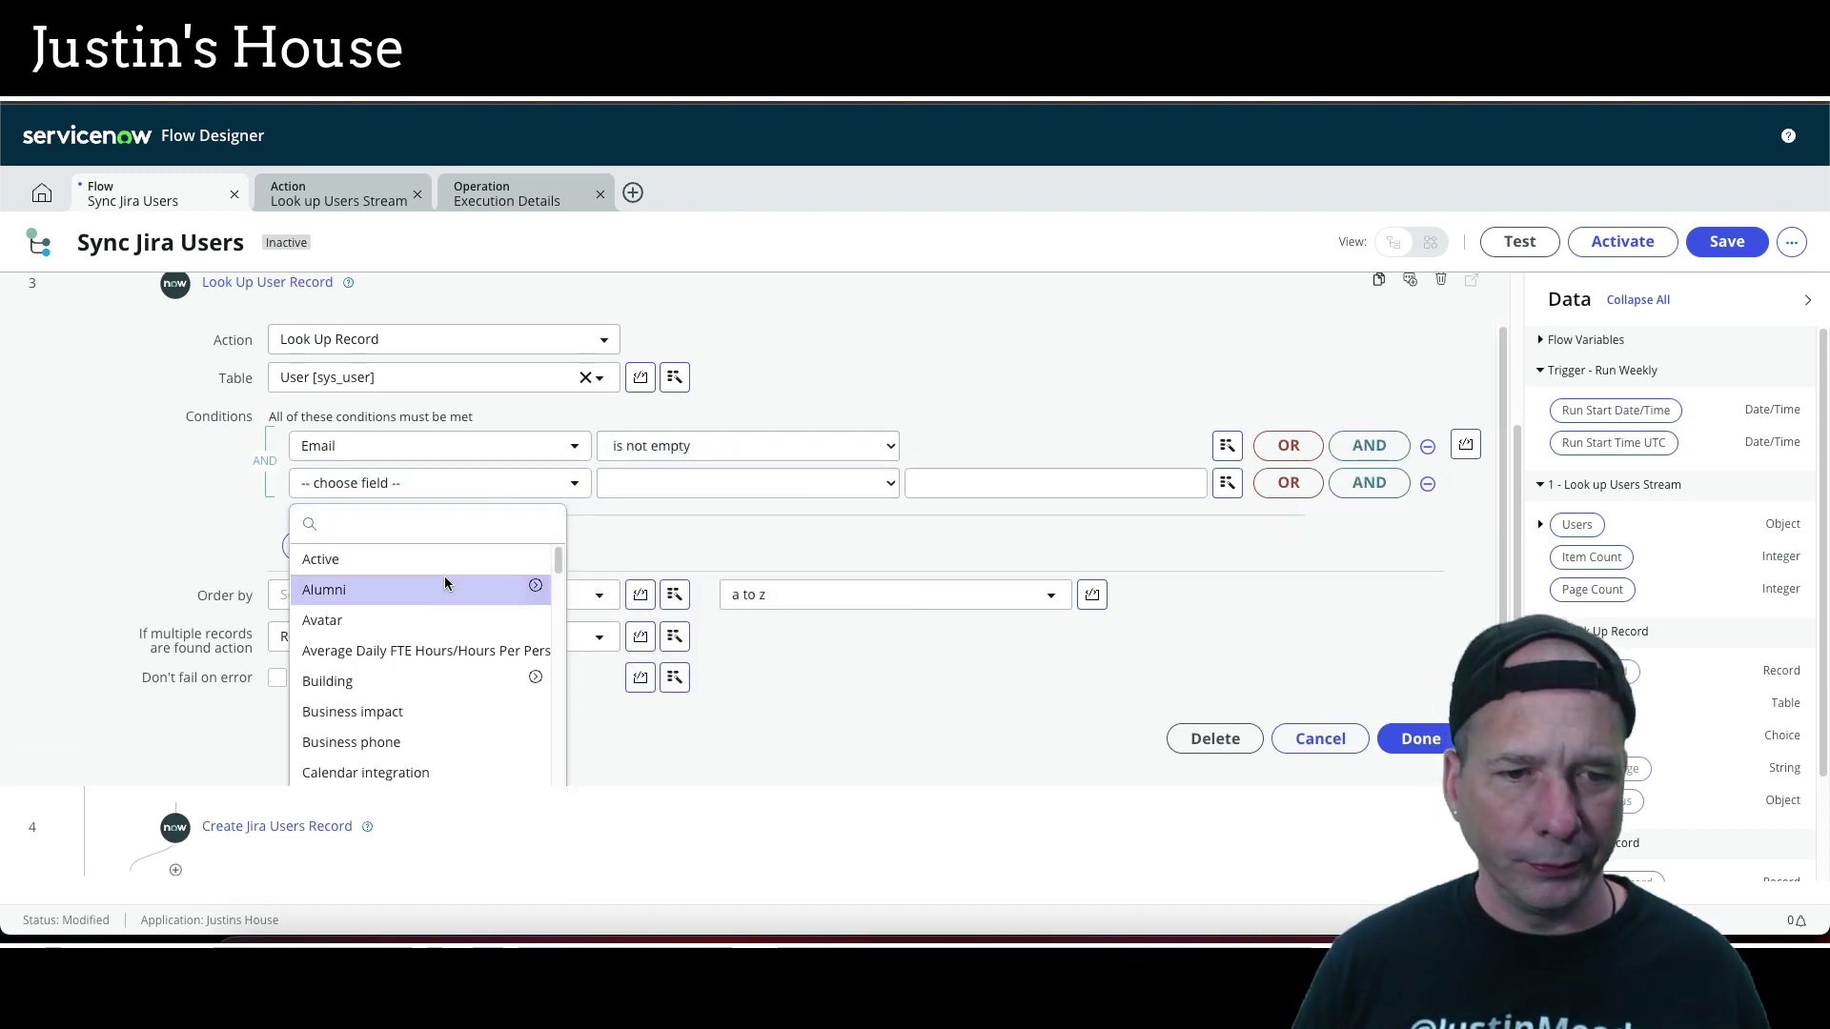
pyautogui.write('email')
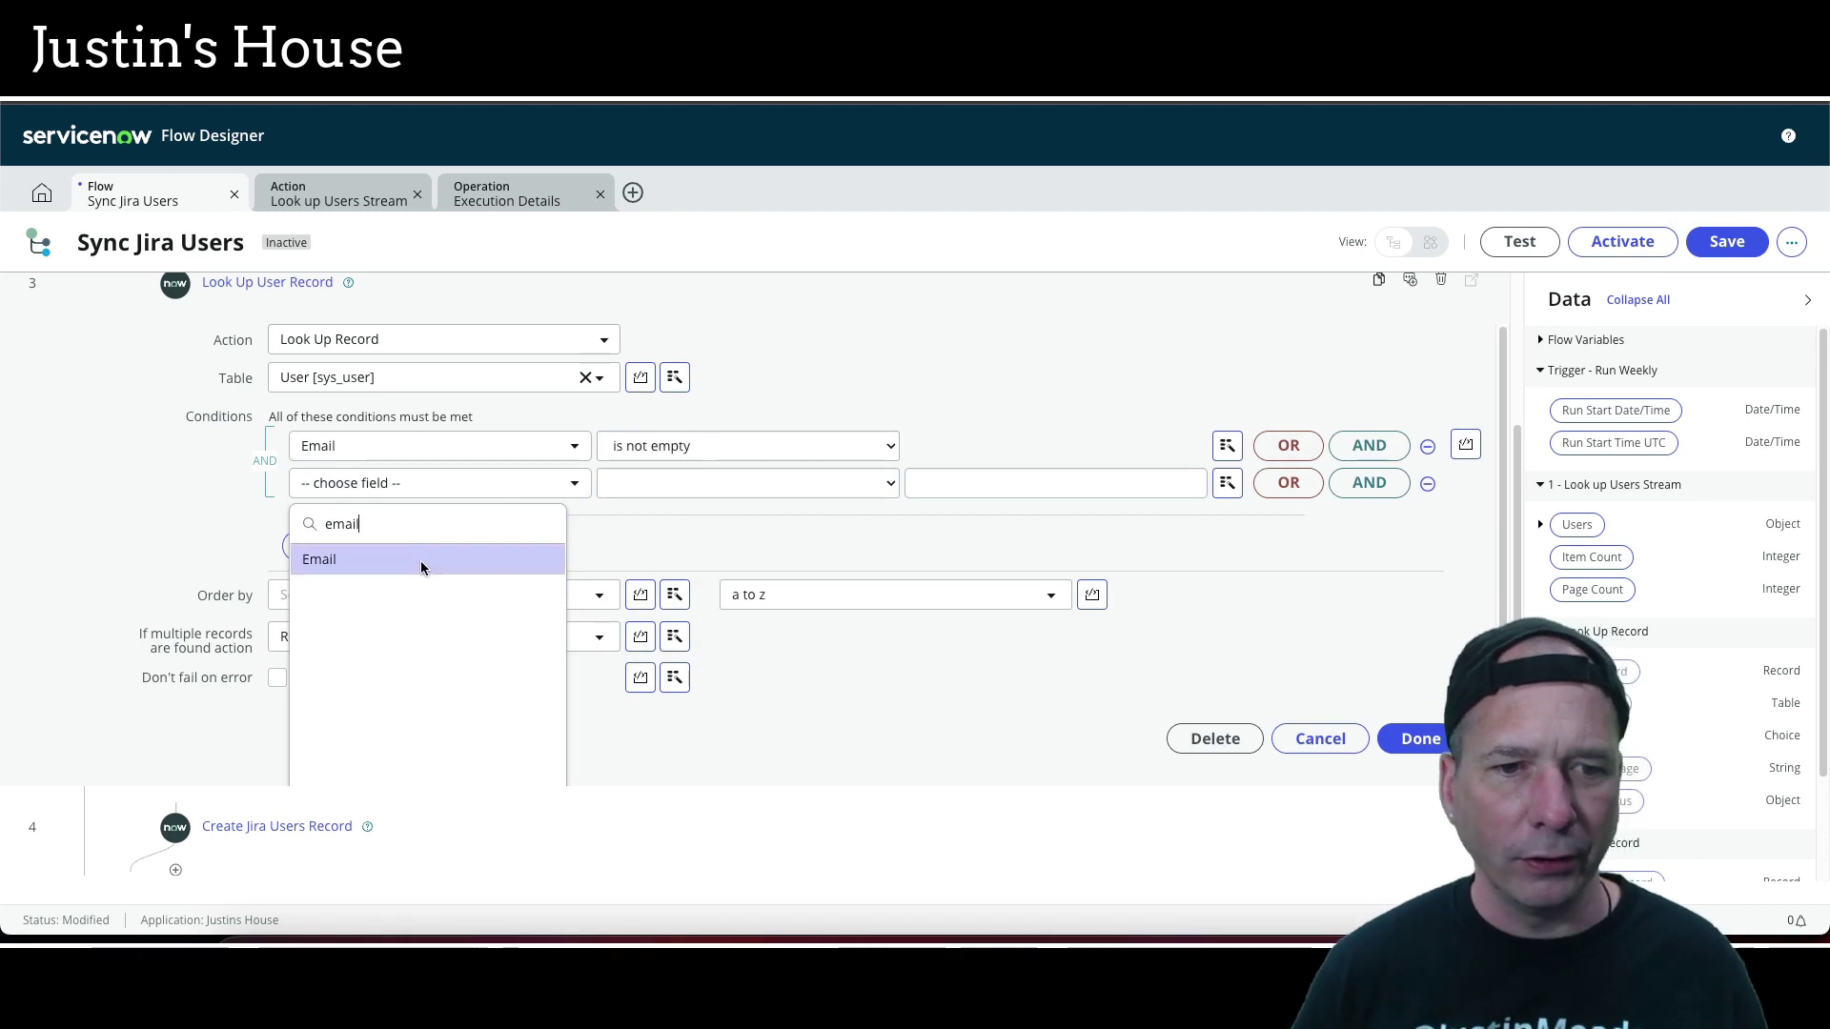
pyautogui.click(420, 559)
pyautogui.click(1240, 482)
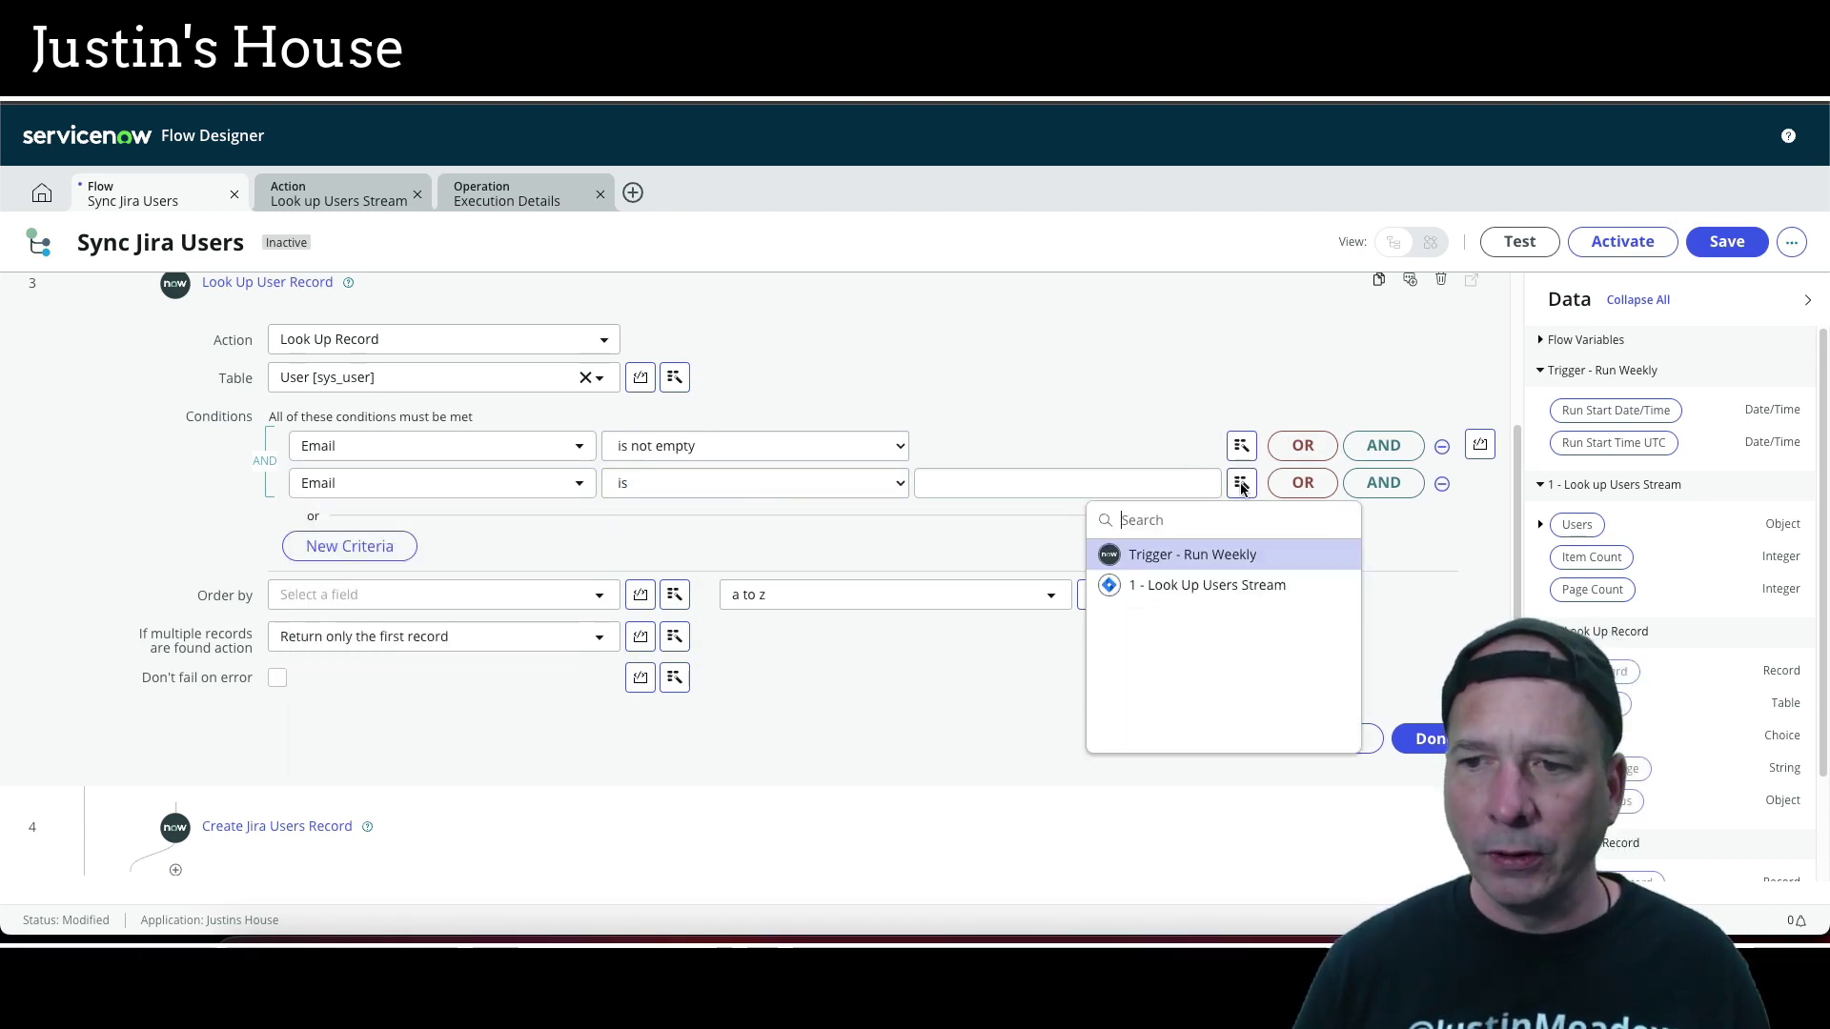
pyautogui.click(1244, 583)
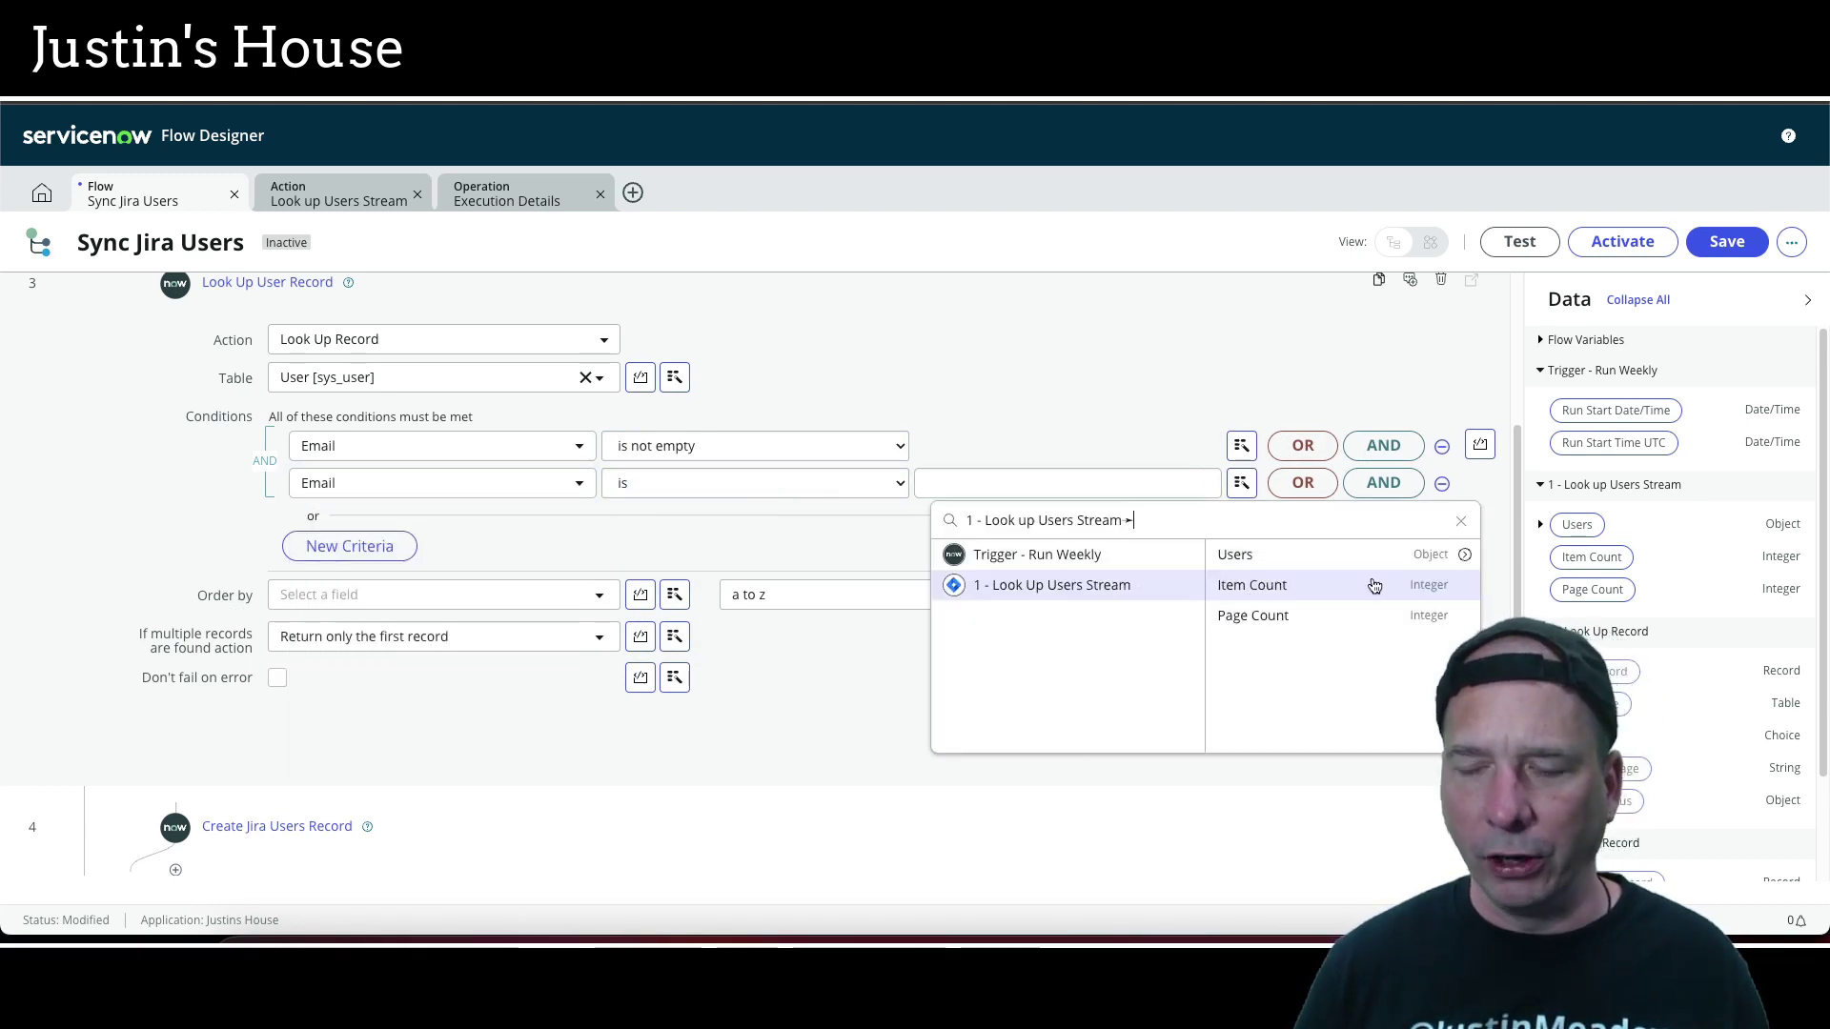
pyautogui.click(1465, 555)
pyautogui.scroll(-1, 1391, 677)
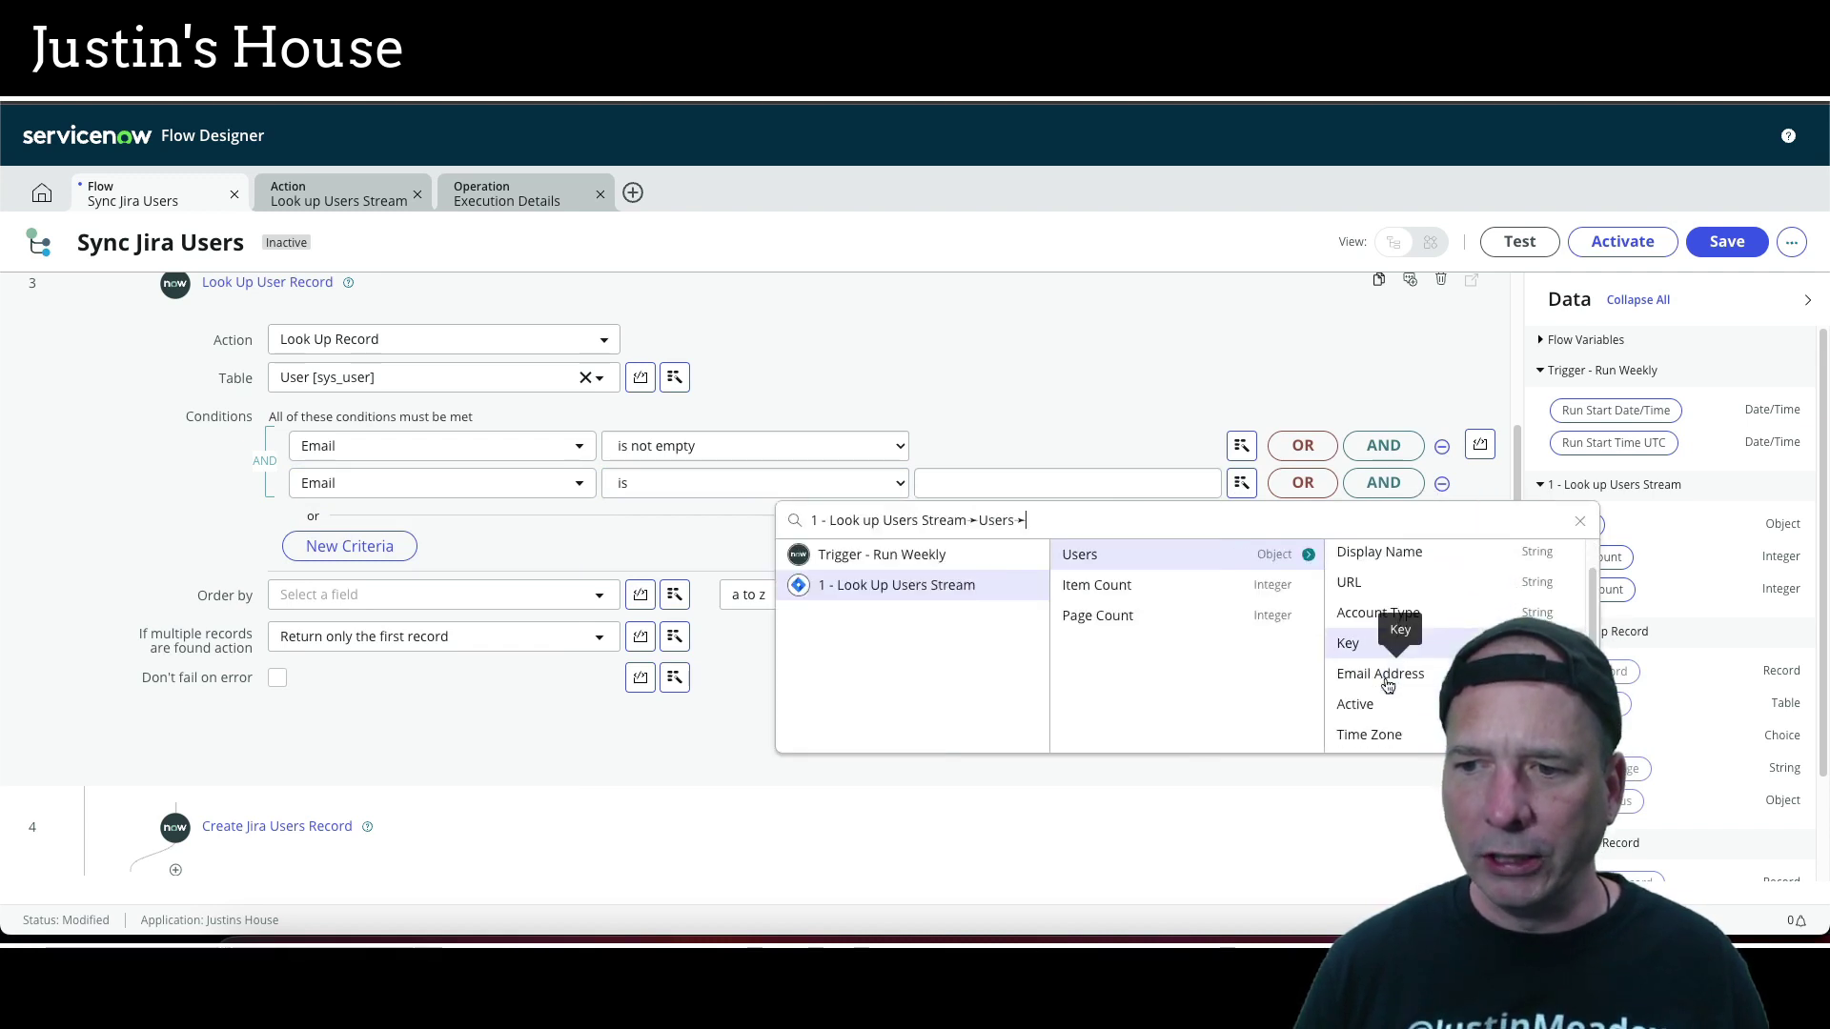
pyautogui.click(1392, 674)
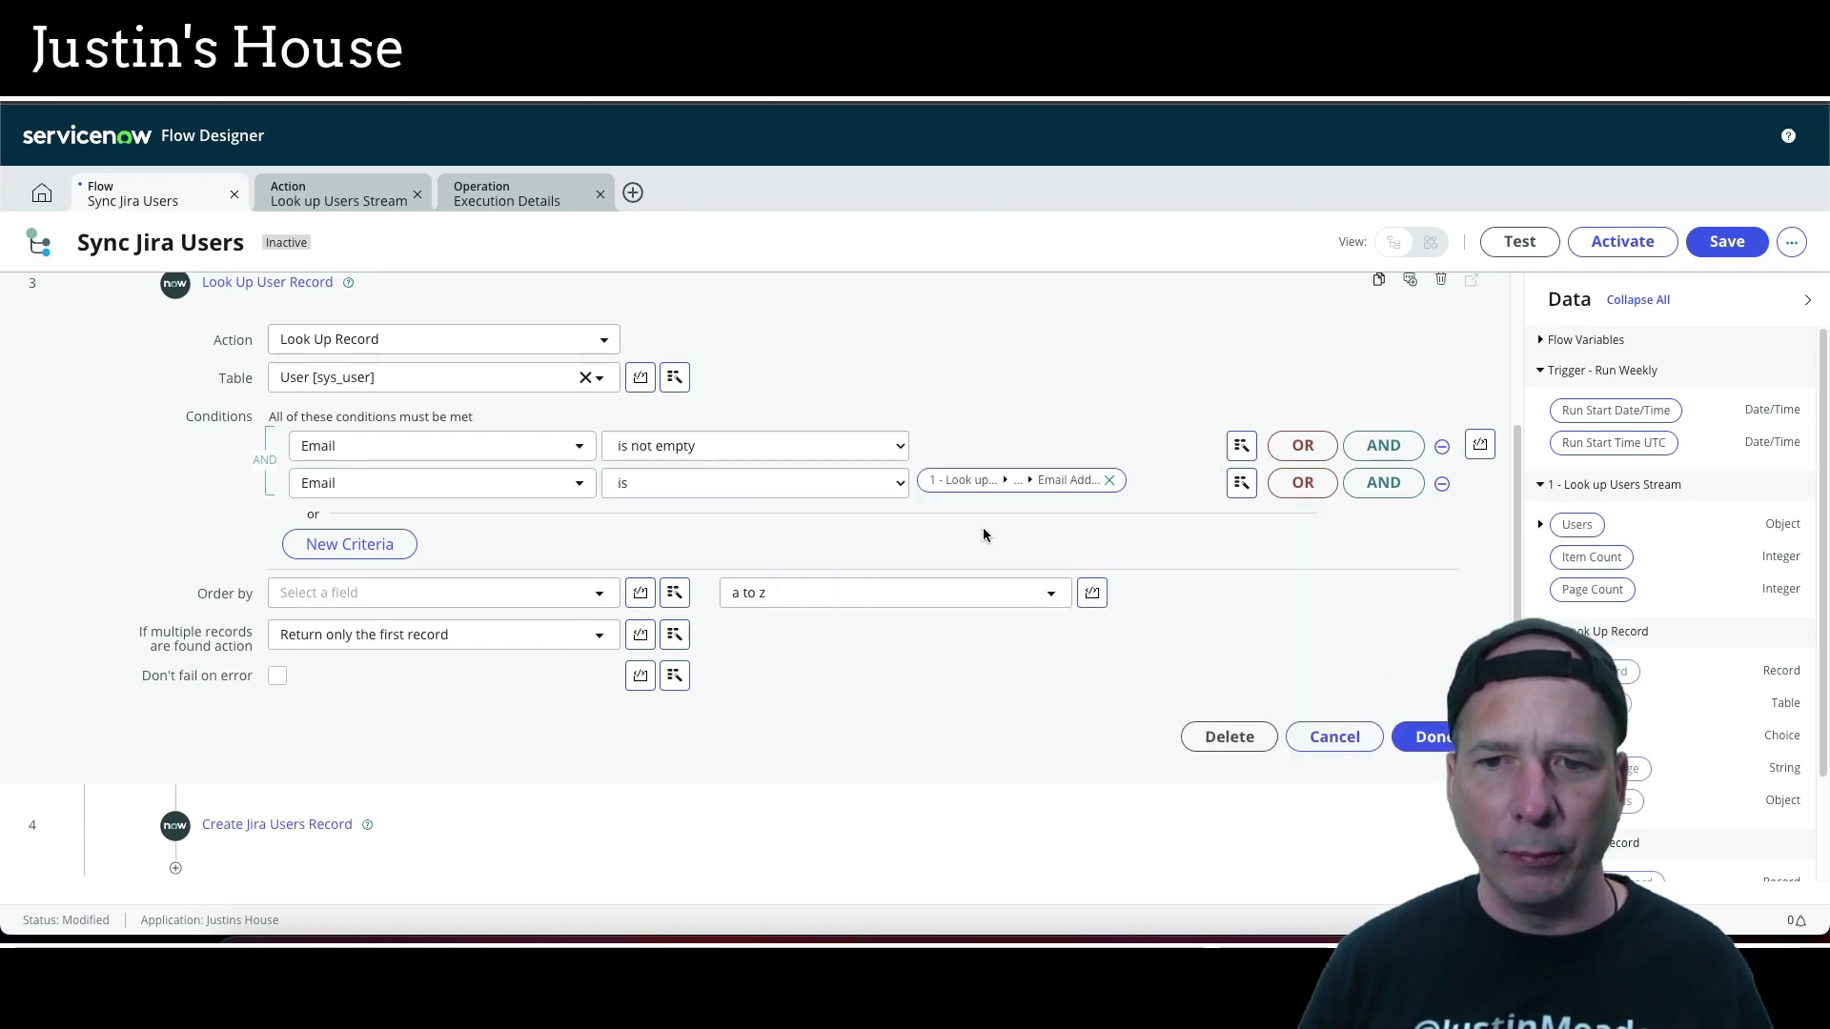
pyautogui.click(896, 447)
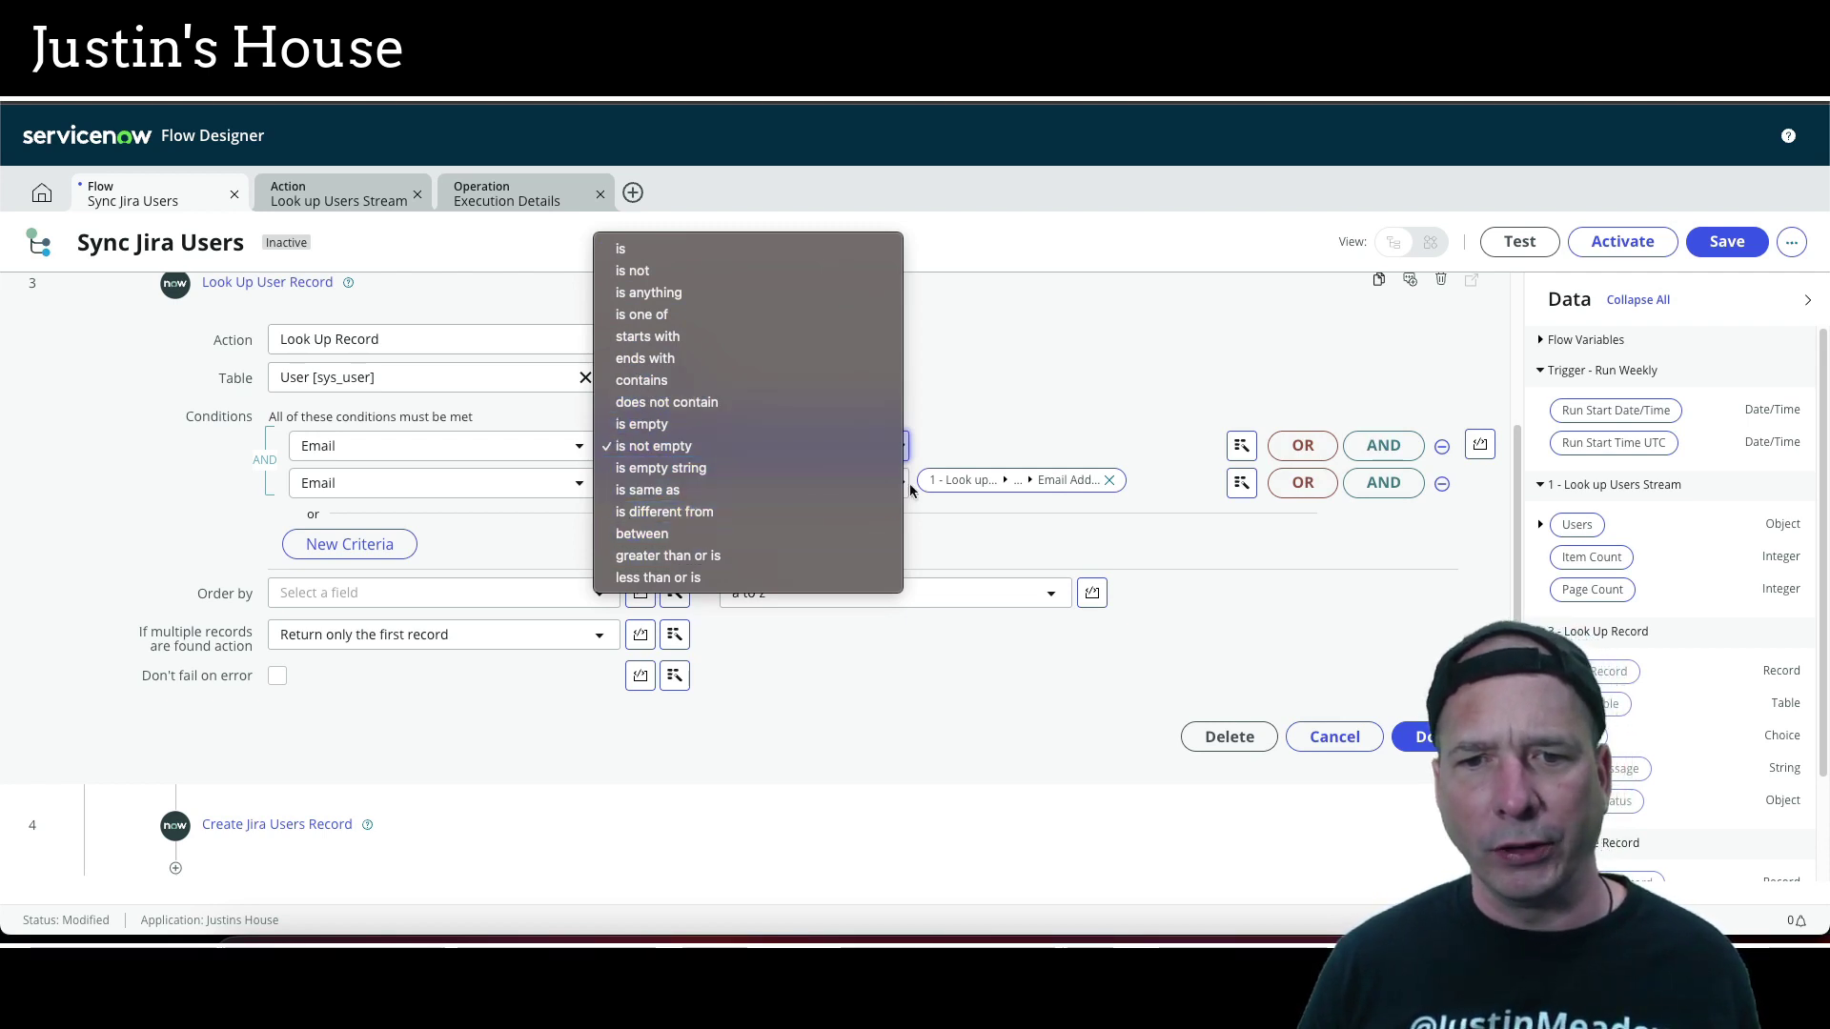
pyautogui.click(983, 550)
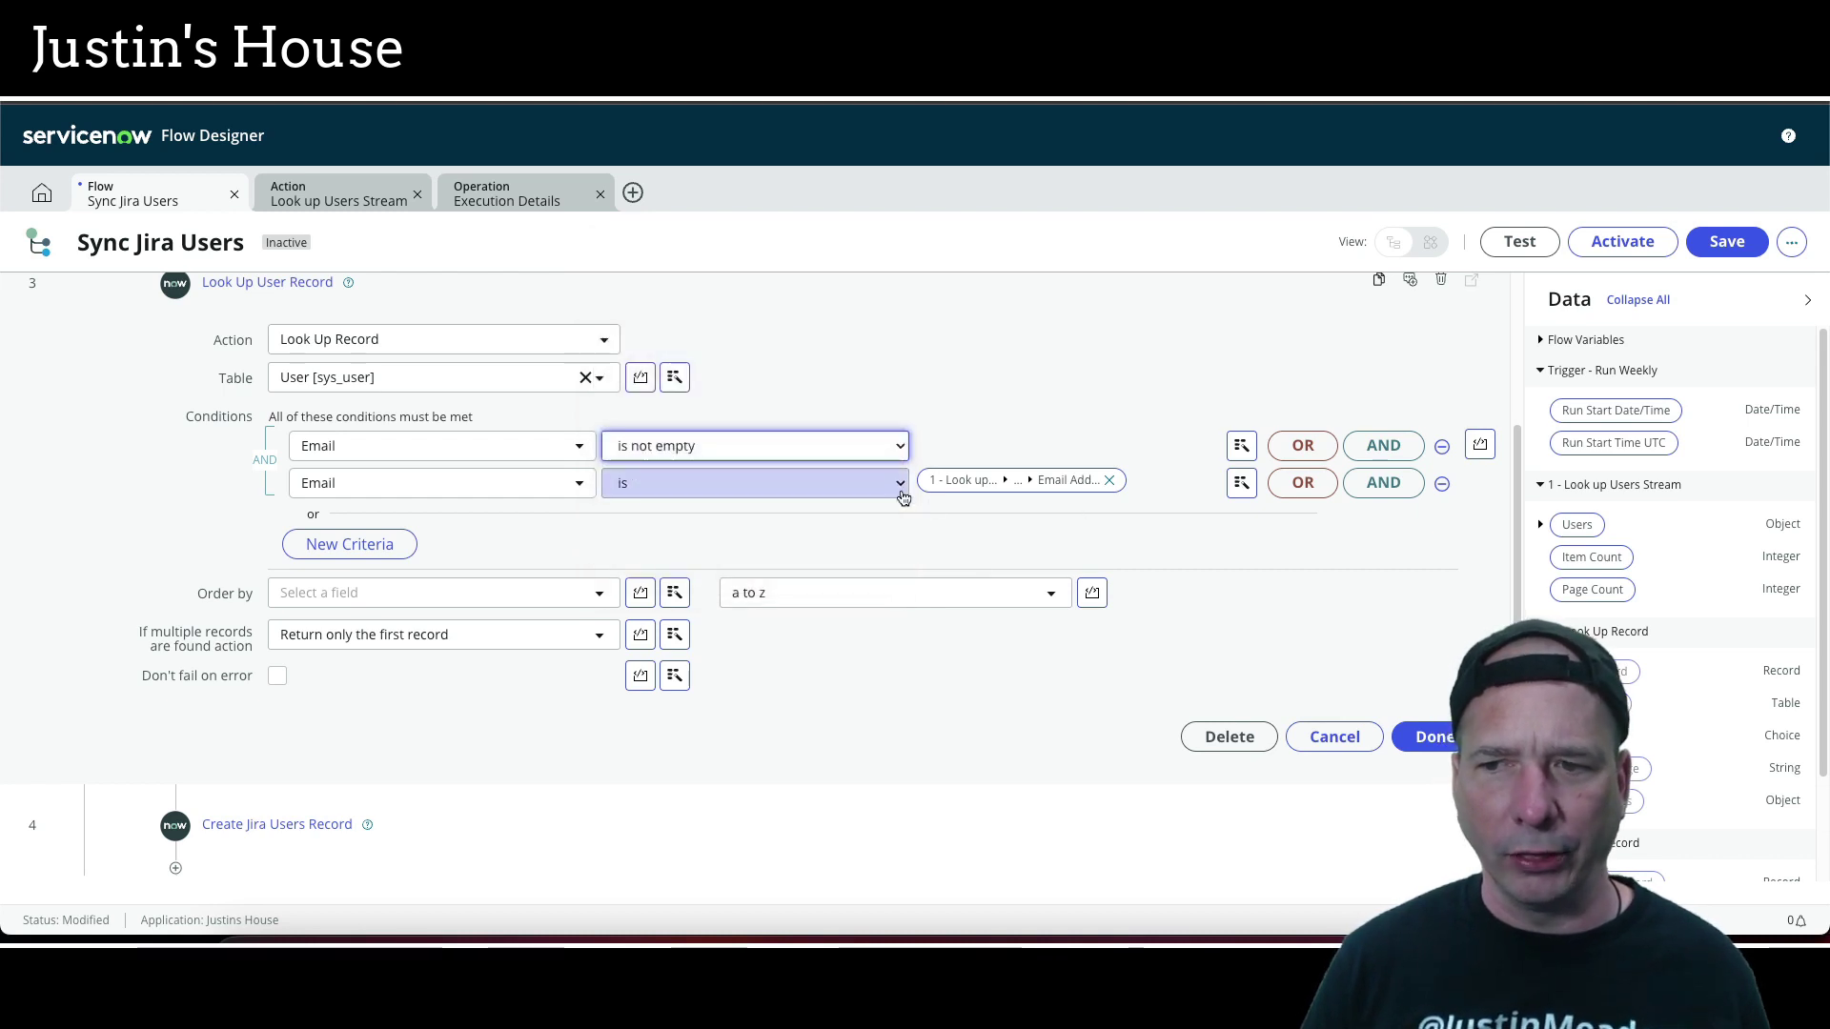
pyautogui.click(1410, 736)
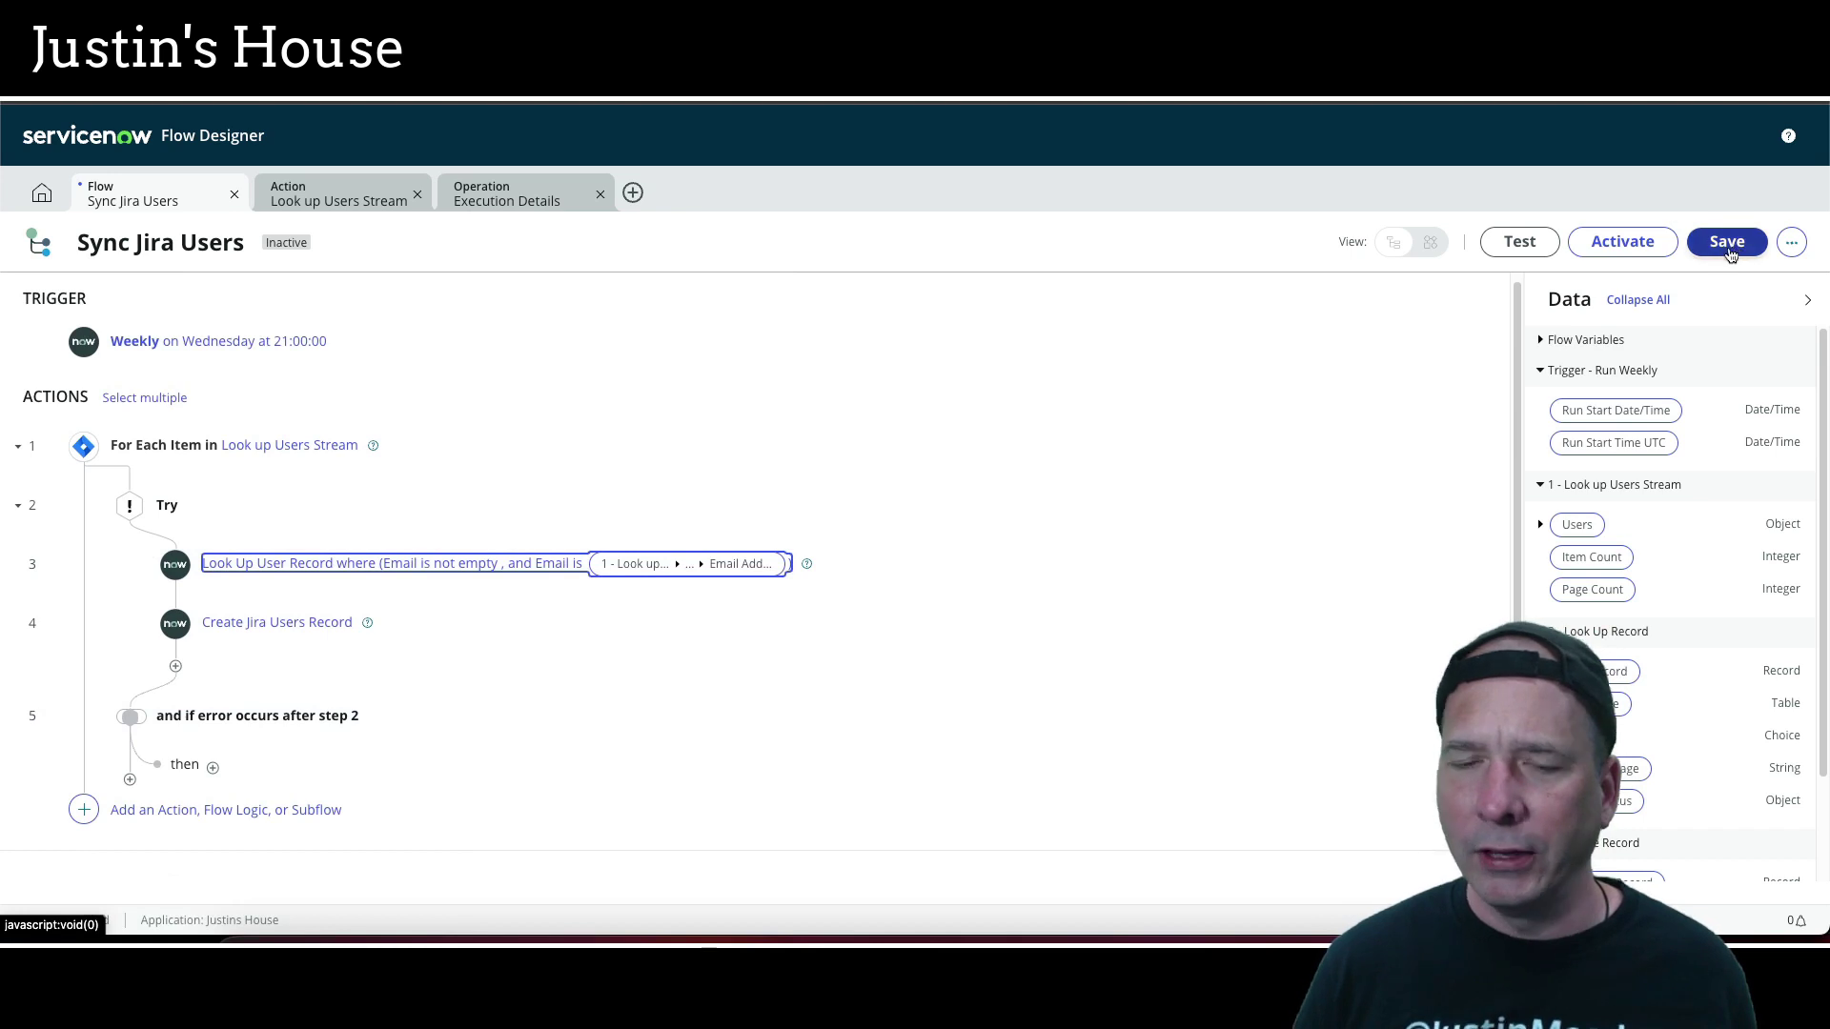
# Review the table, User and Jira Account ID field mappings of the Create Jira Users Record action and close it
pyautogui.click(671, 623)
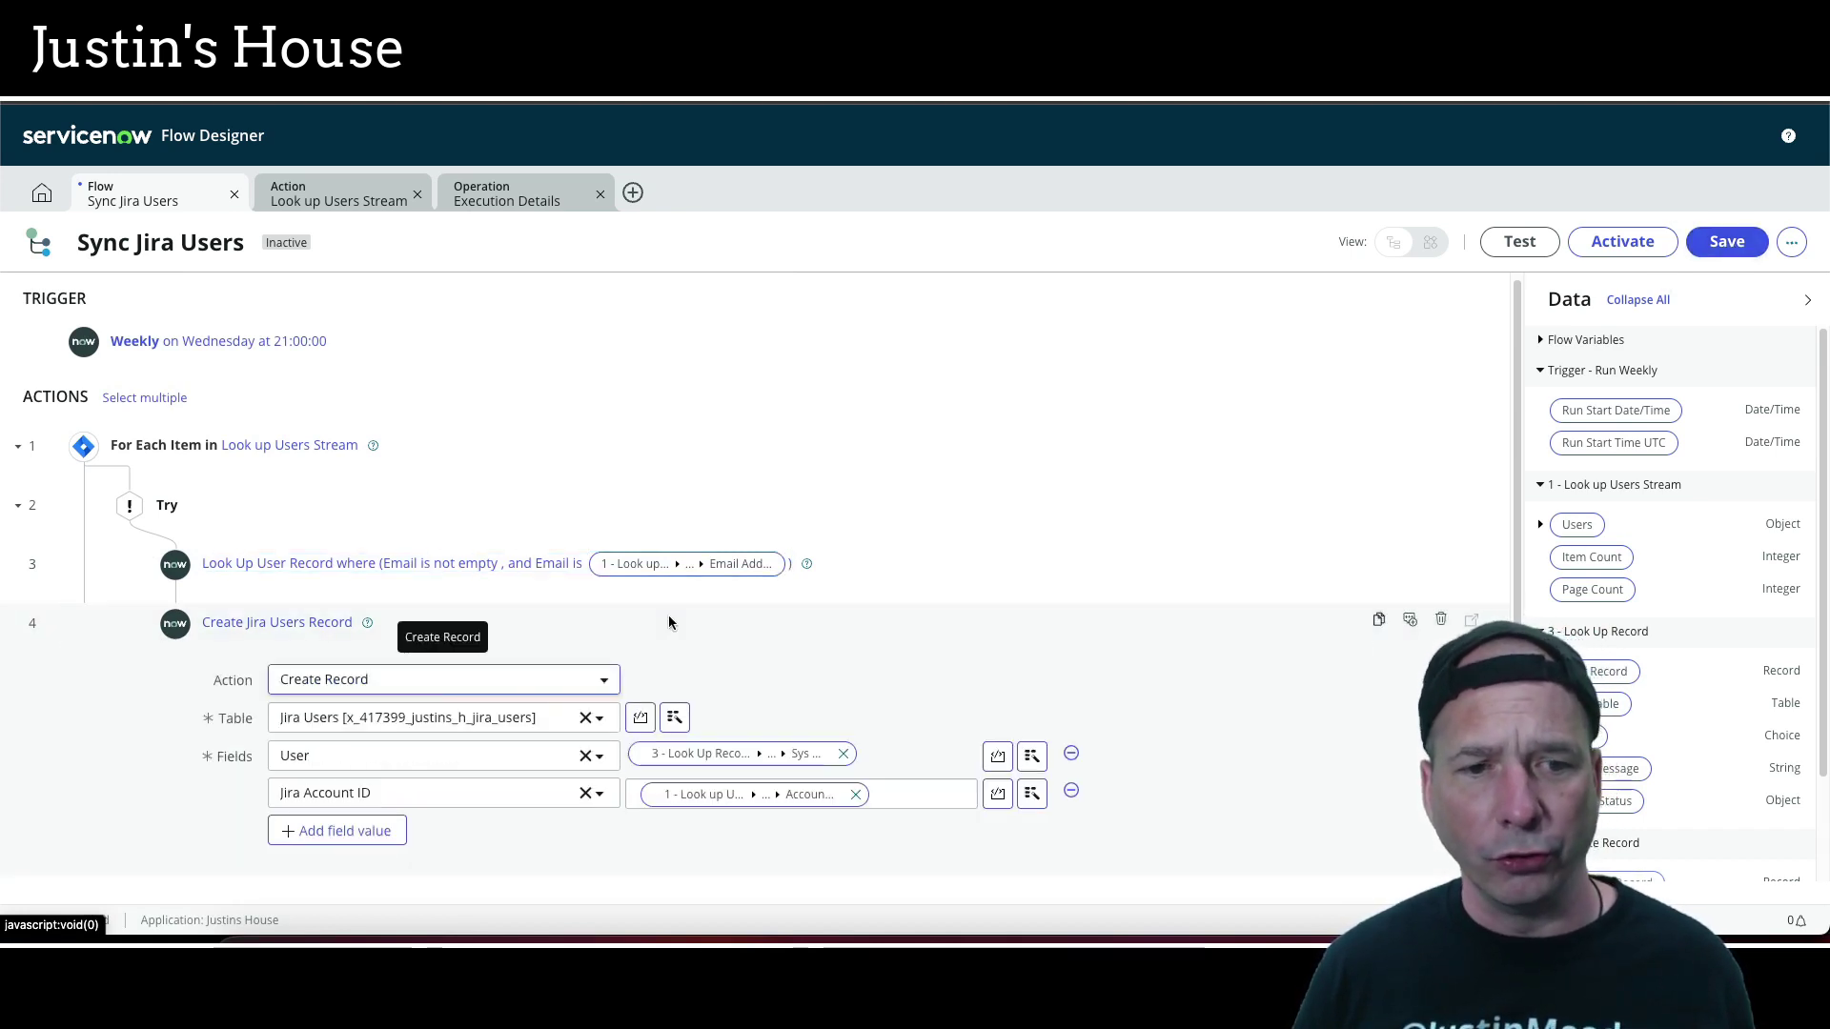
pyautogui.scroll(-2, 667, 629)
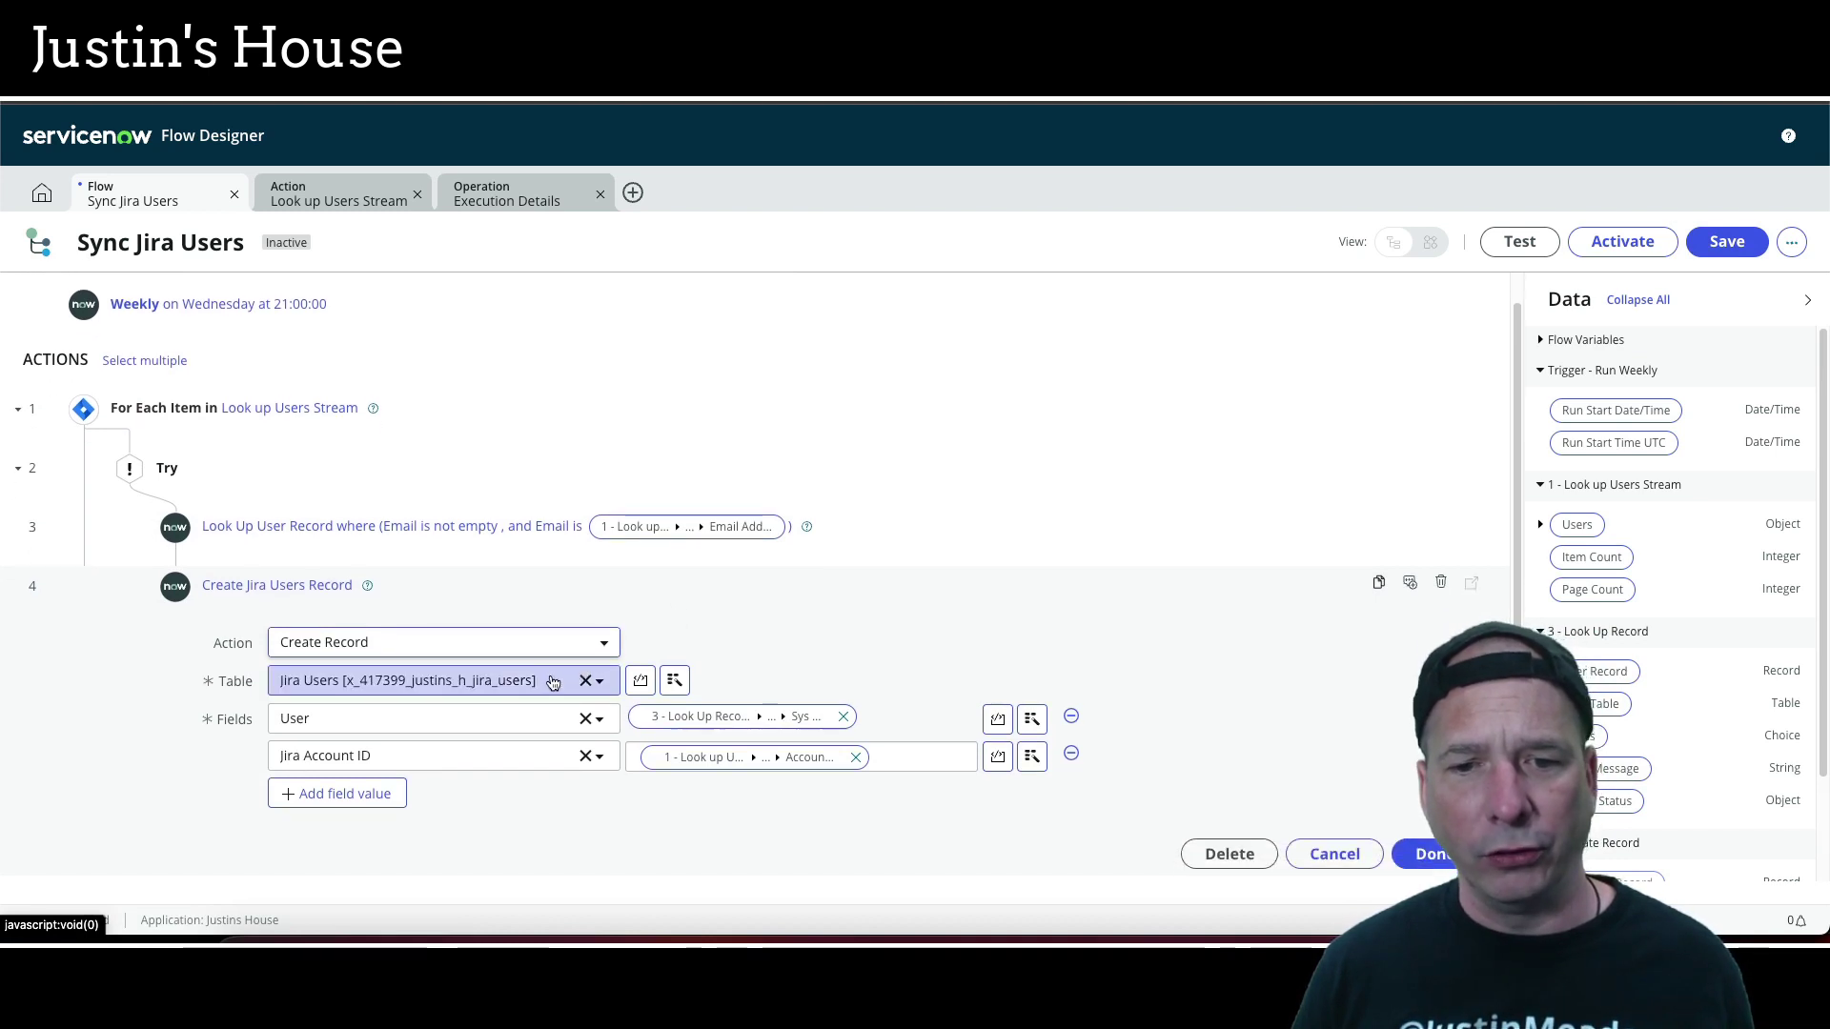
pyautogui.scroll(-1, 655, 659)
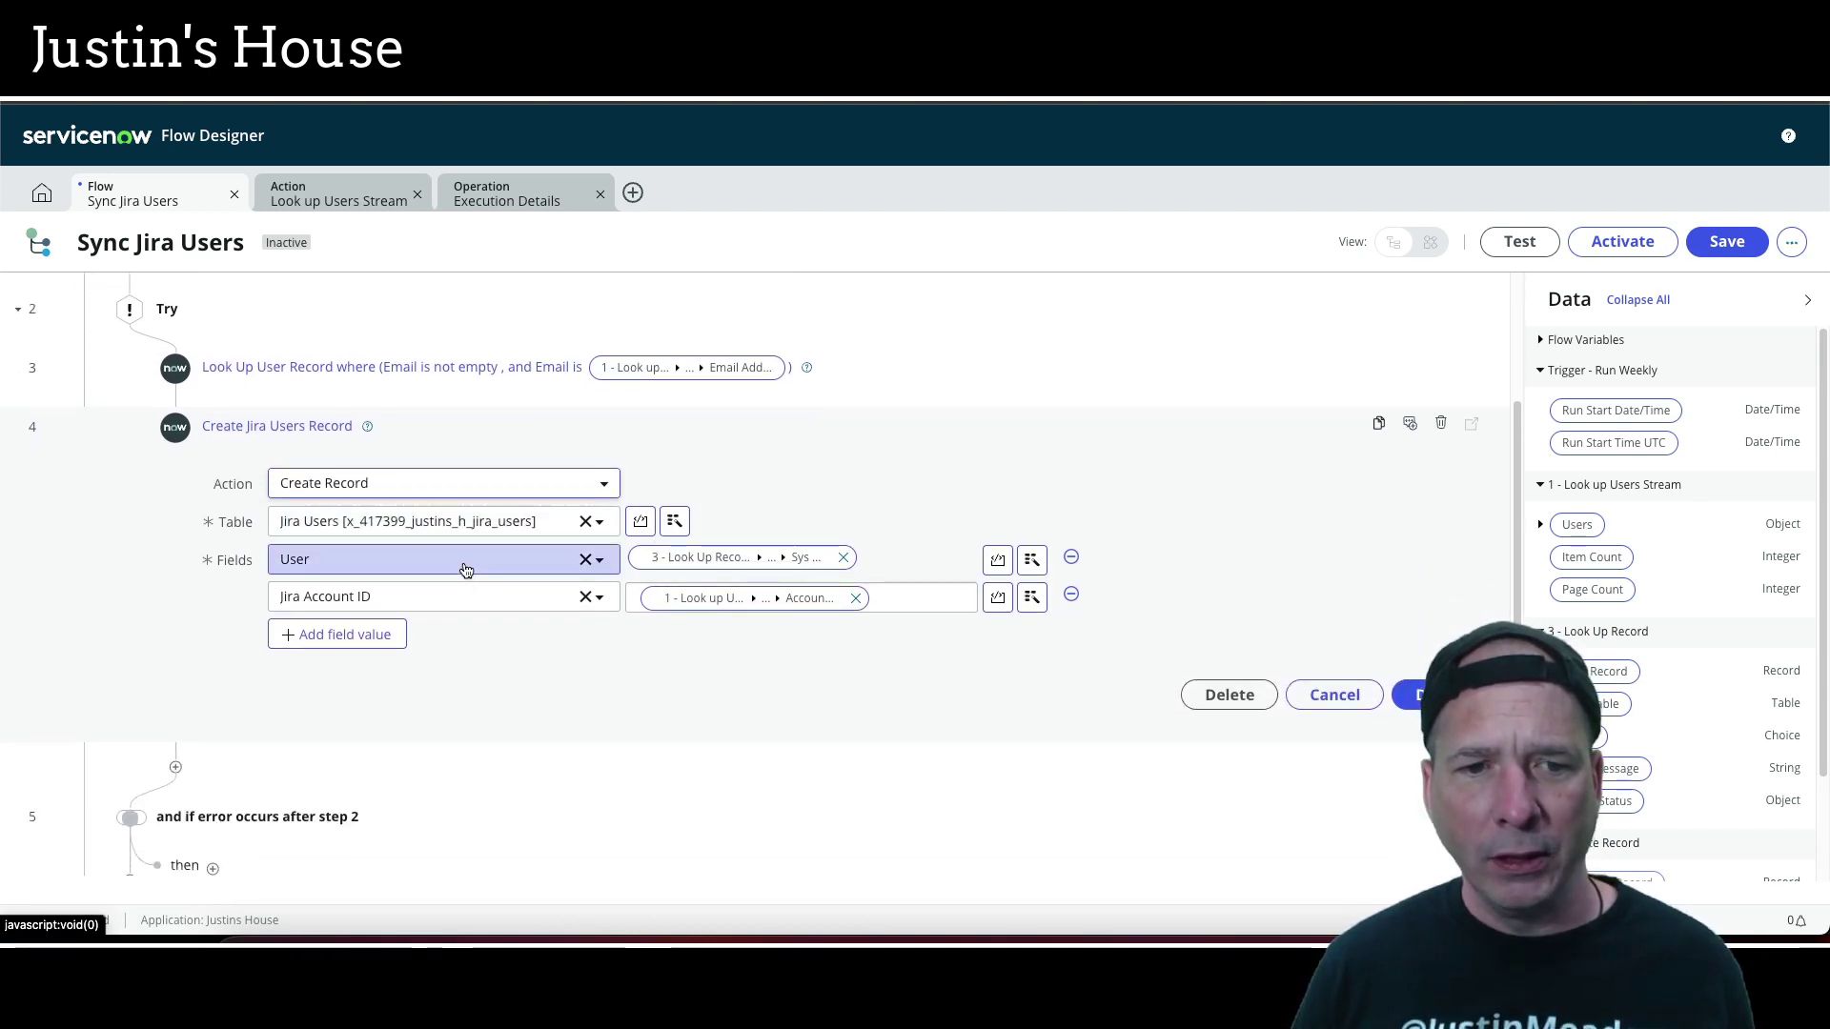
pyautogui.moveTo(817, 562)
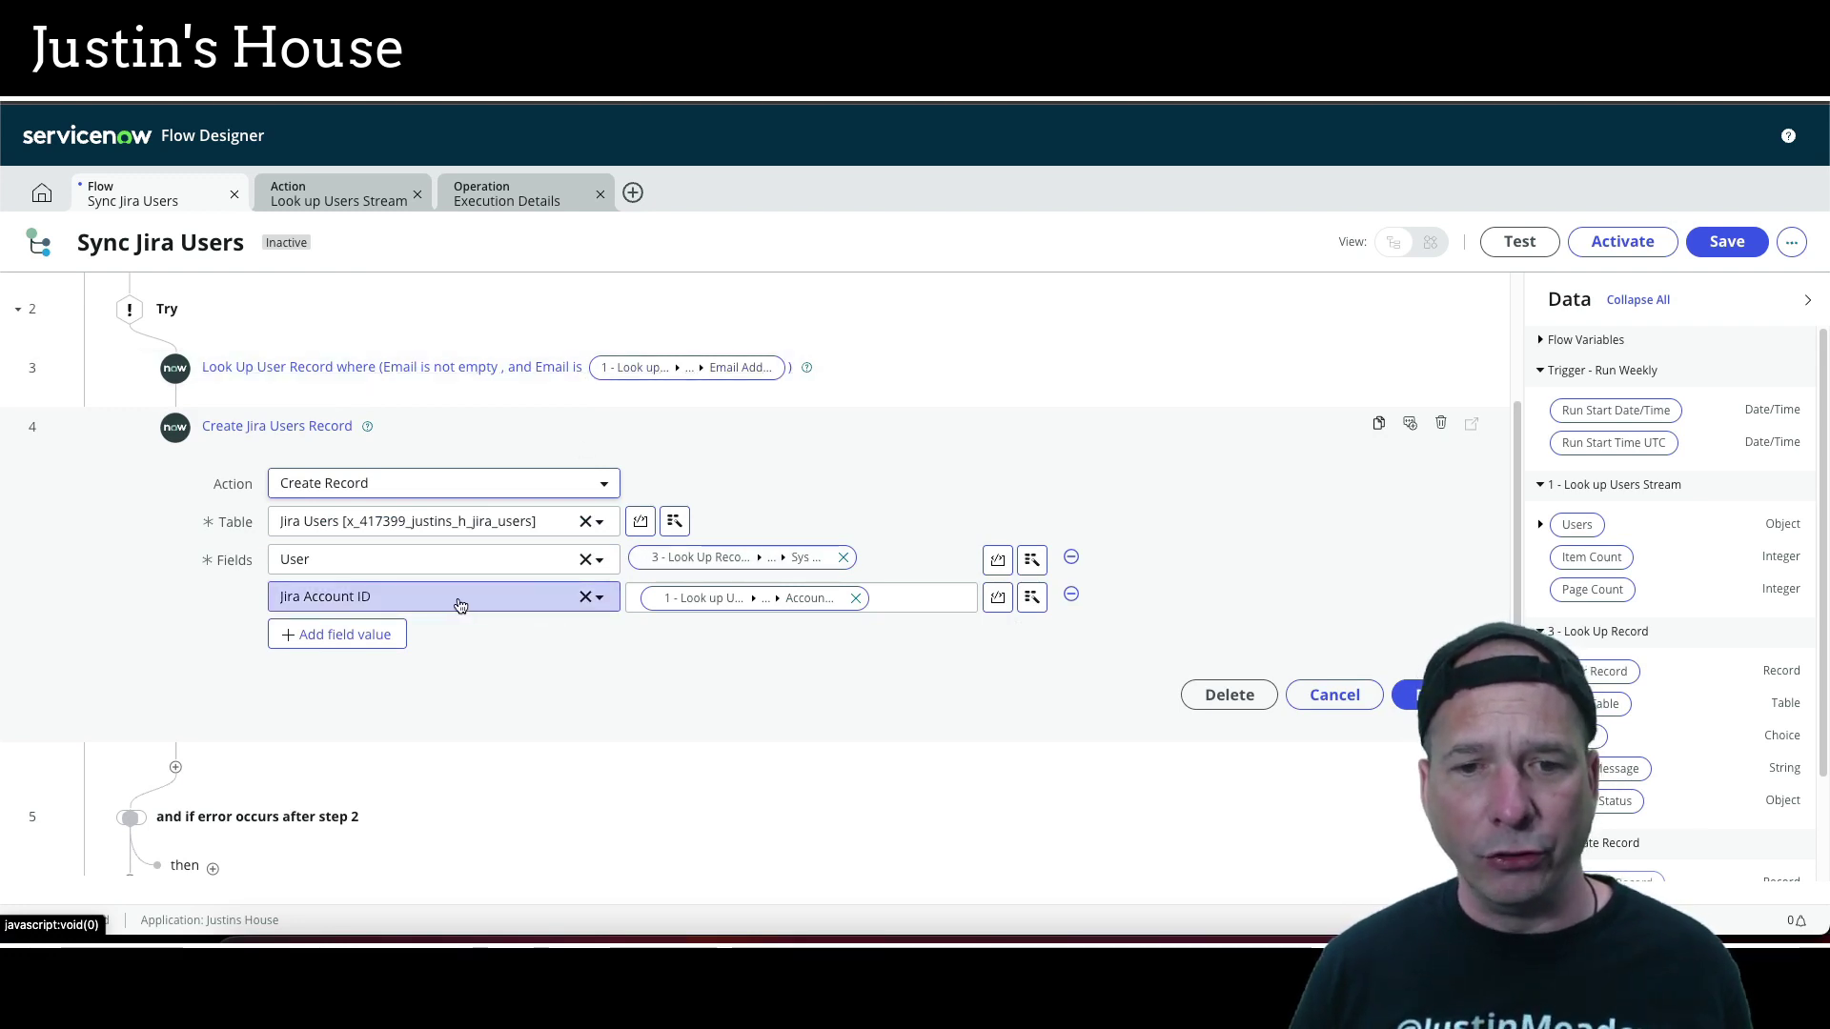
pyautogui.click(1418, 695)
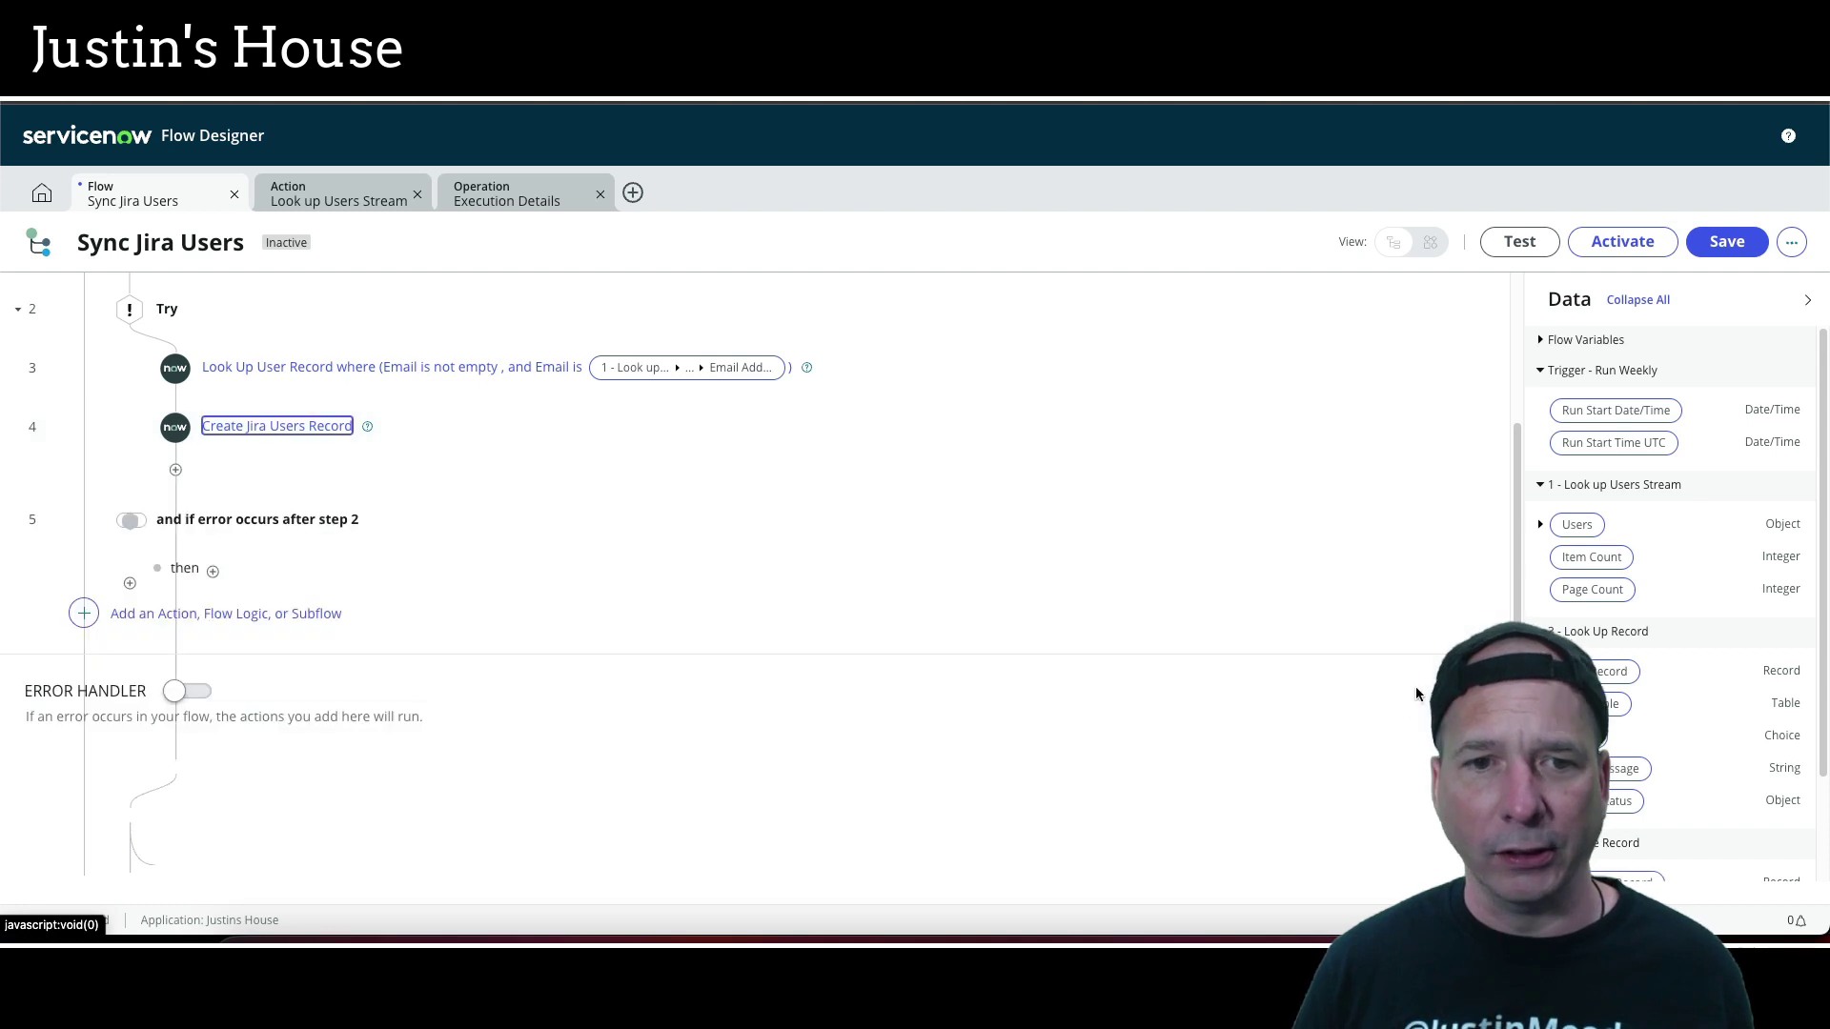
# Save the Sync Jira Users flow and refresh the Jira Users list to check the stored Jira Account ID and User
pyautogui.scroll(2, 1415, 686)
pyautogui.click(1727, 241)
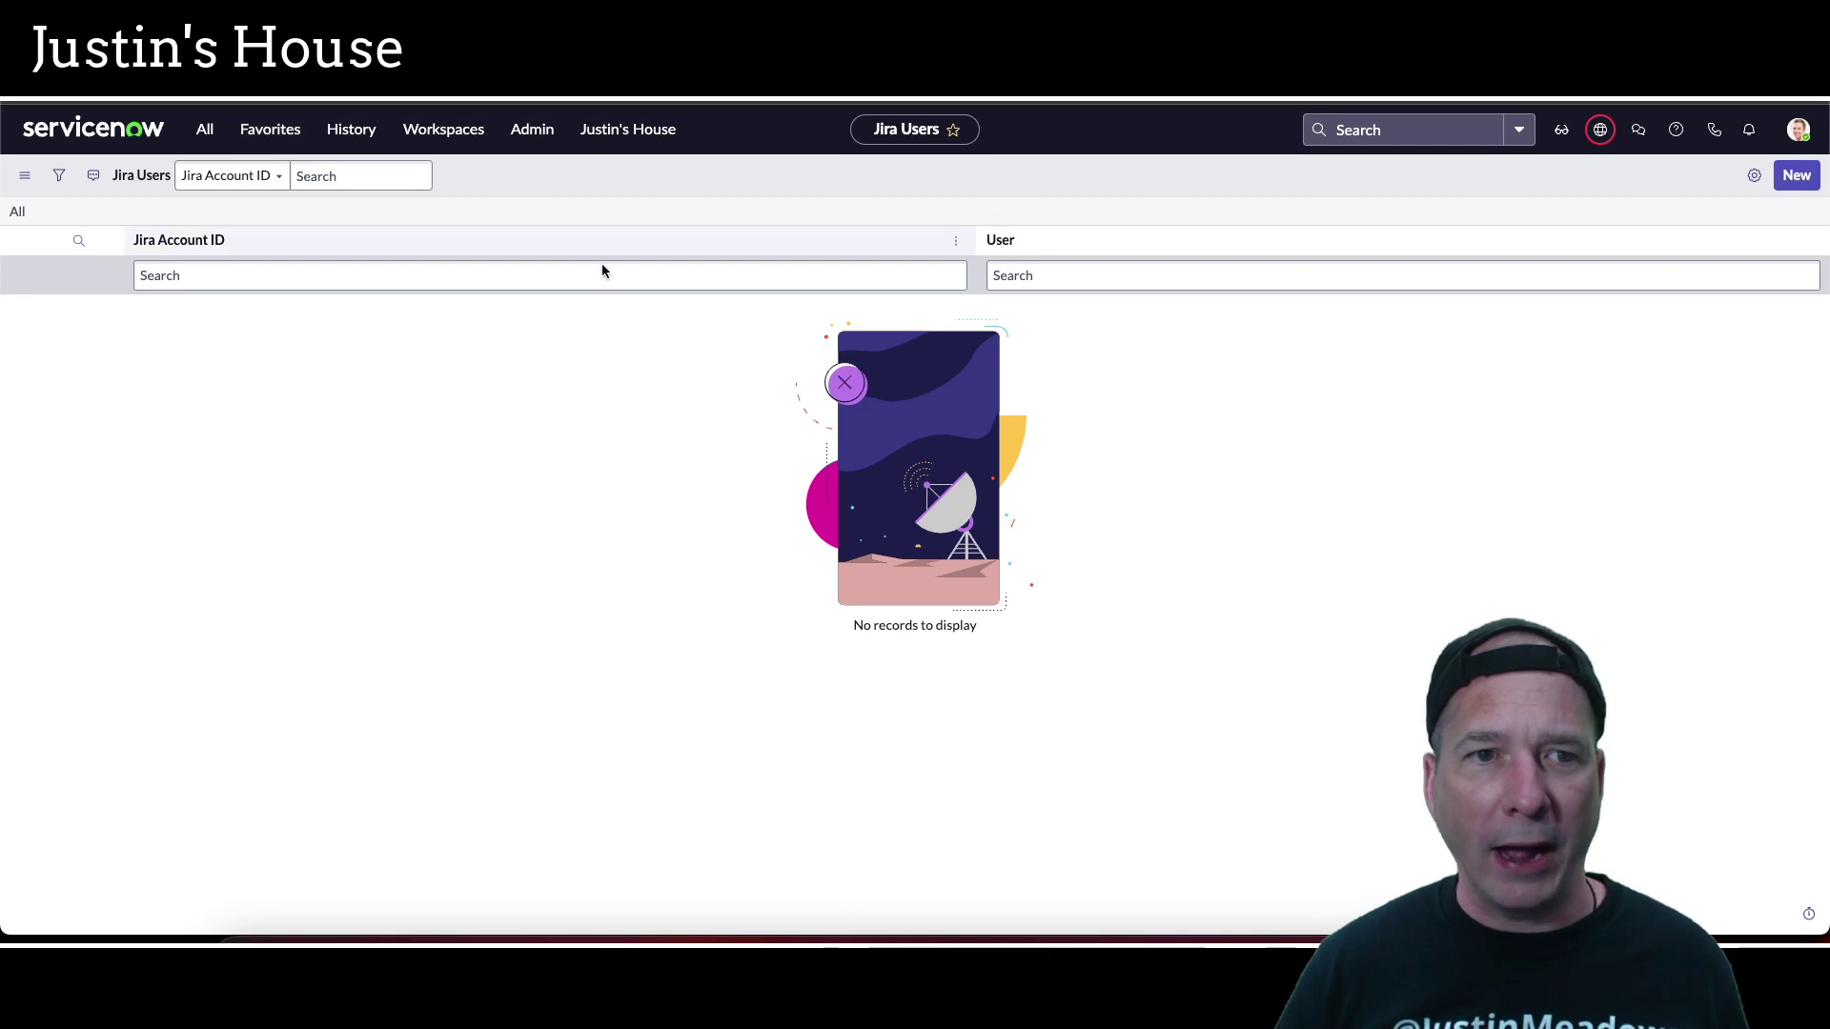
pyautogui.rightClick(871, 168)
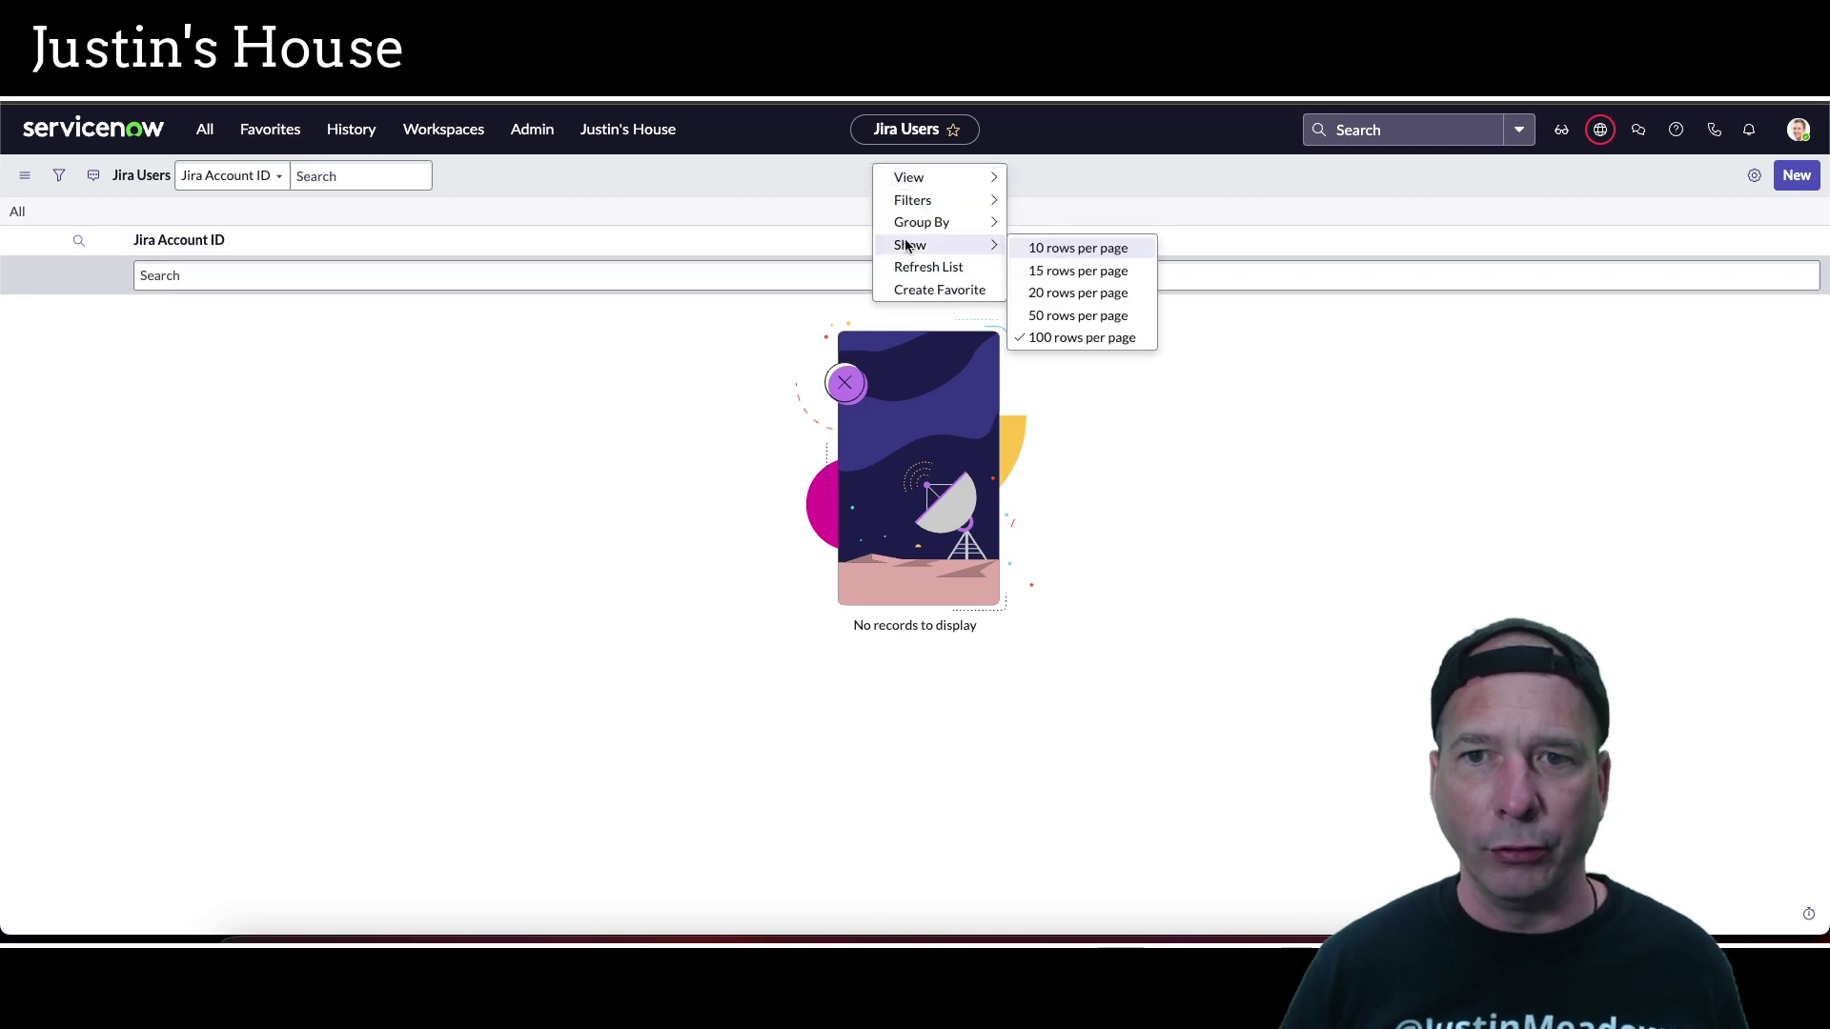
pyautogui.click(904, 260)
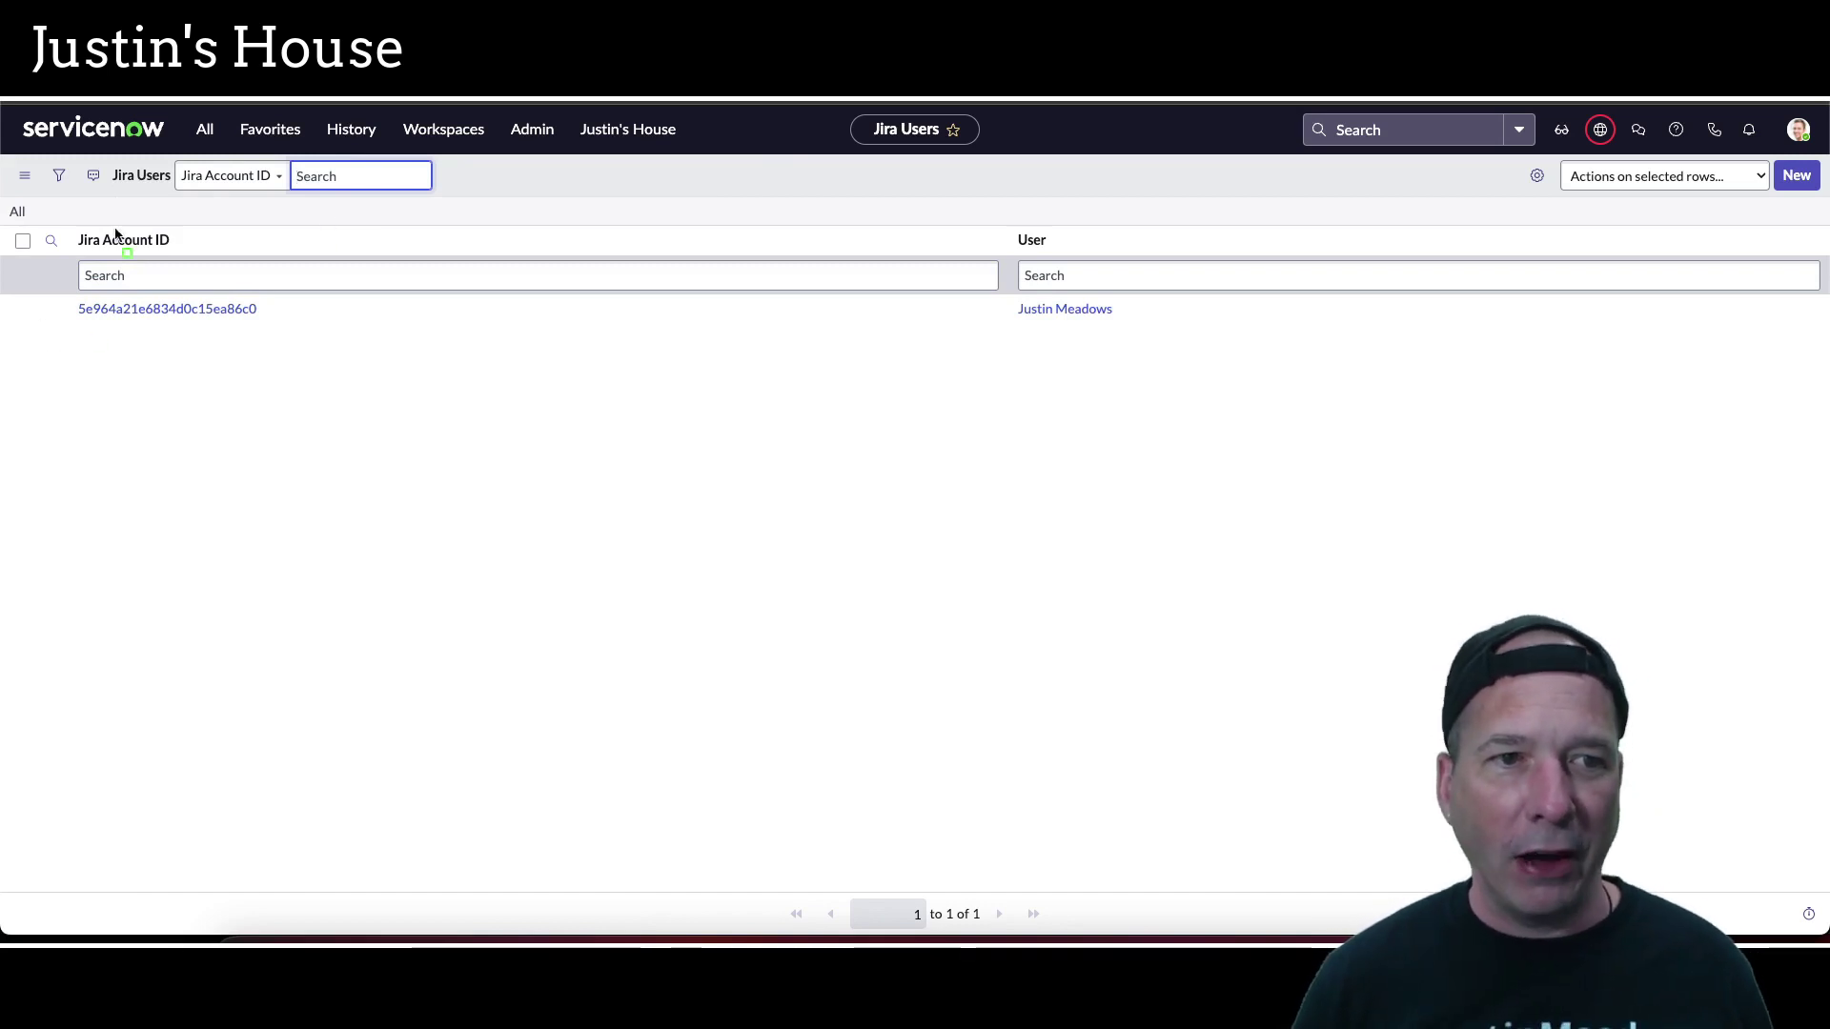
pyautogui.moveTo(66, 214); pyautogui.dragTo(274, 324)
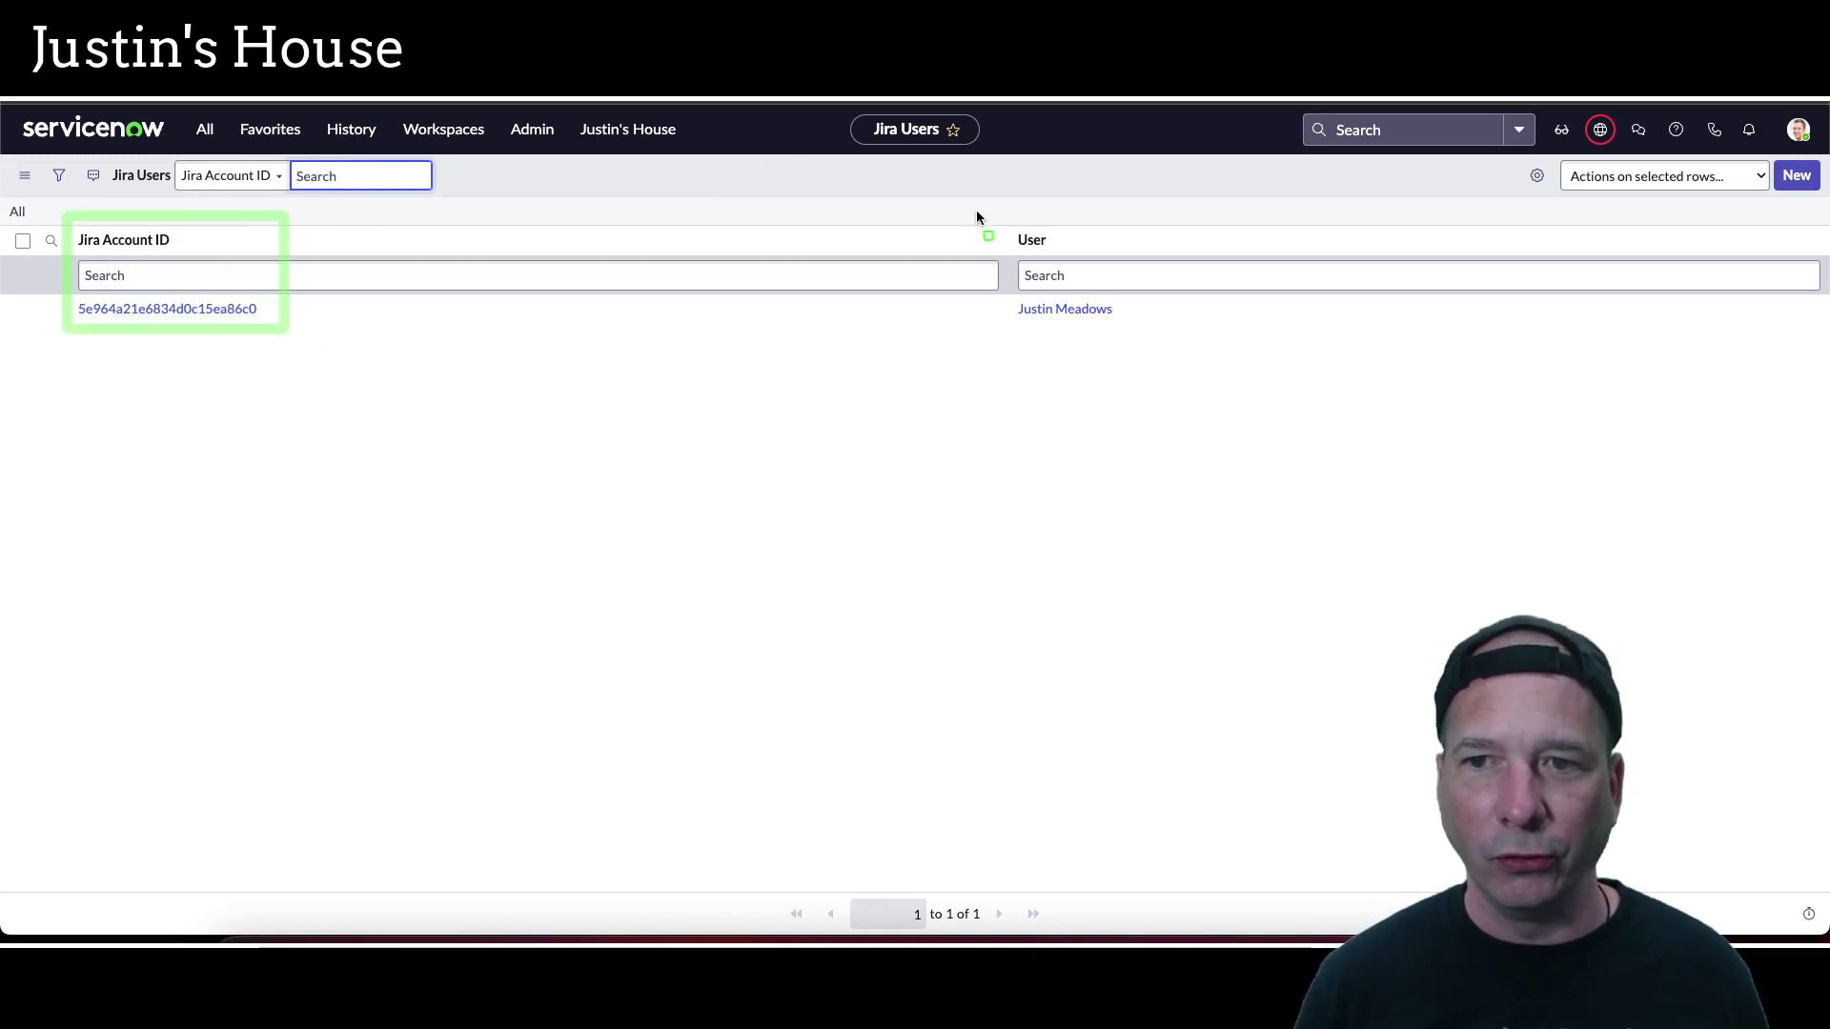
pyautogui.moveTo(975, 217); pyautogui.dragTo(1186, 326)
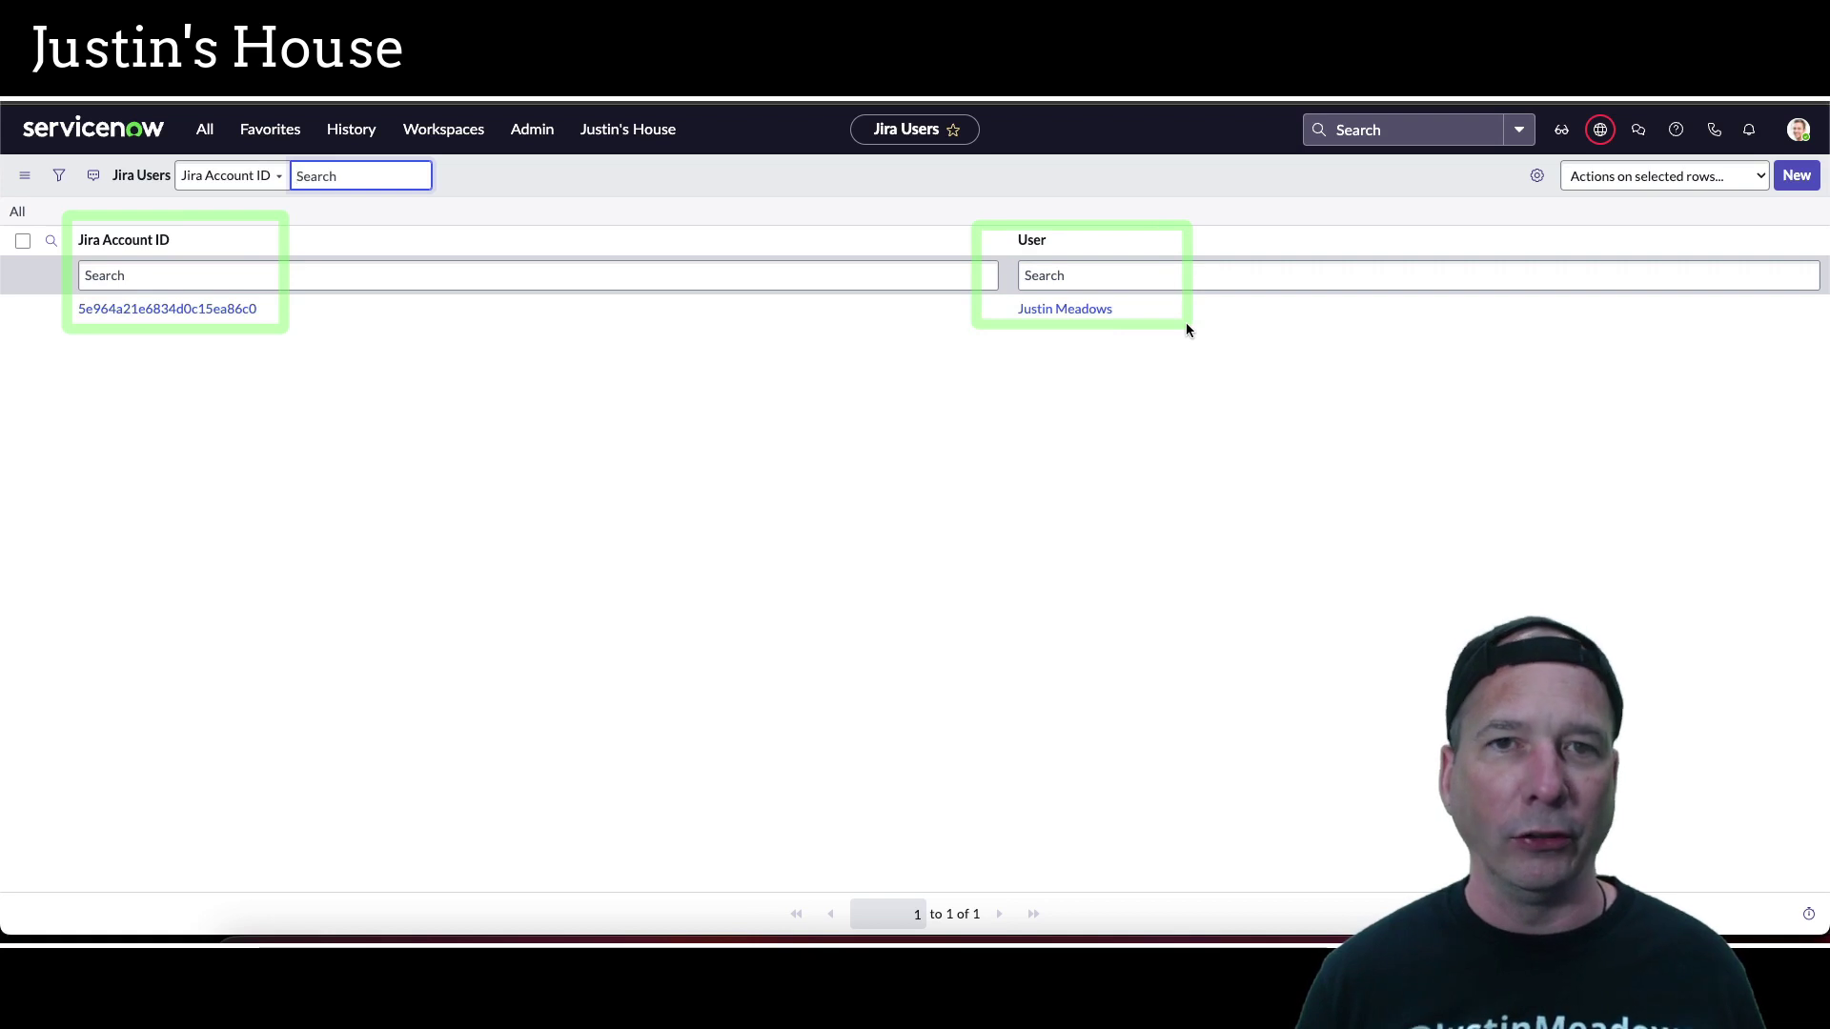
pyautogui.press('Escape')
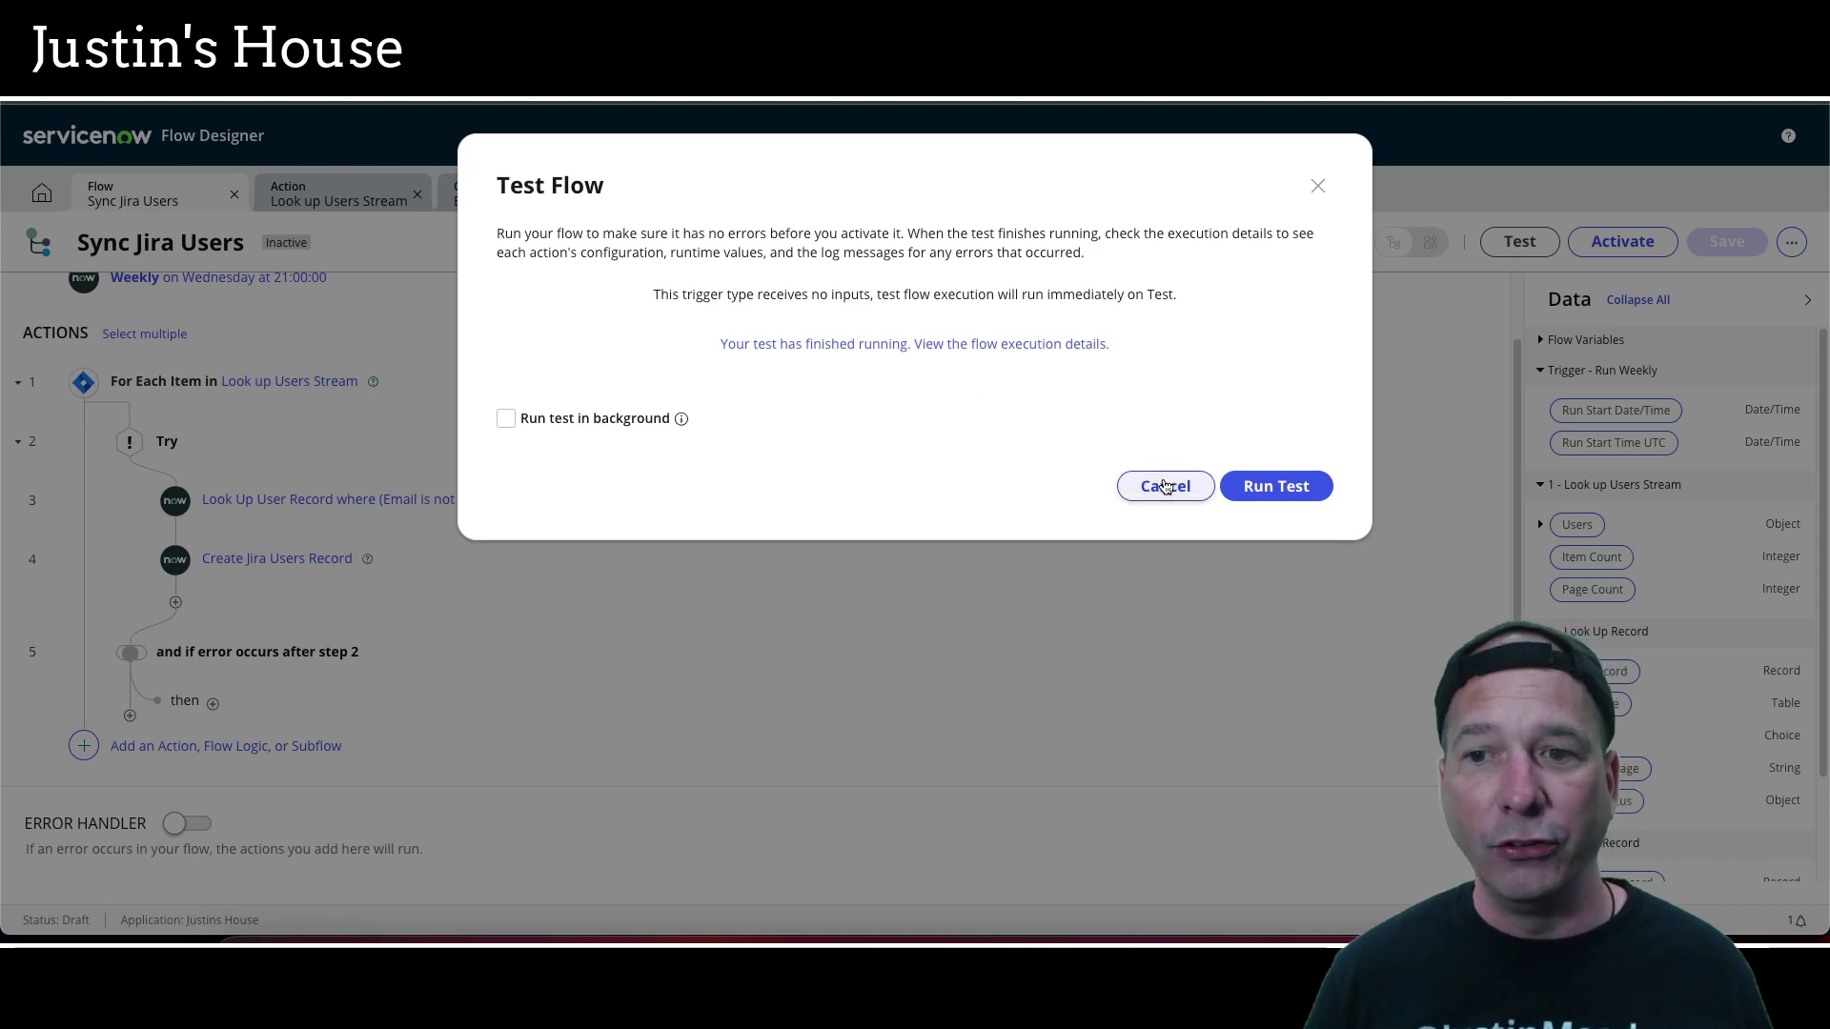
# Close the Test Flow dialog and activate the Sync Jira Users flow
pyautogui.click(1164, 487)
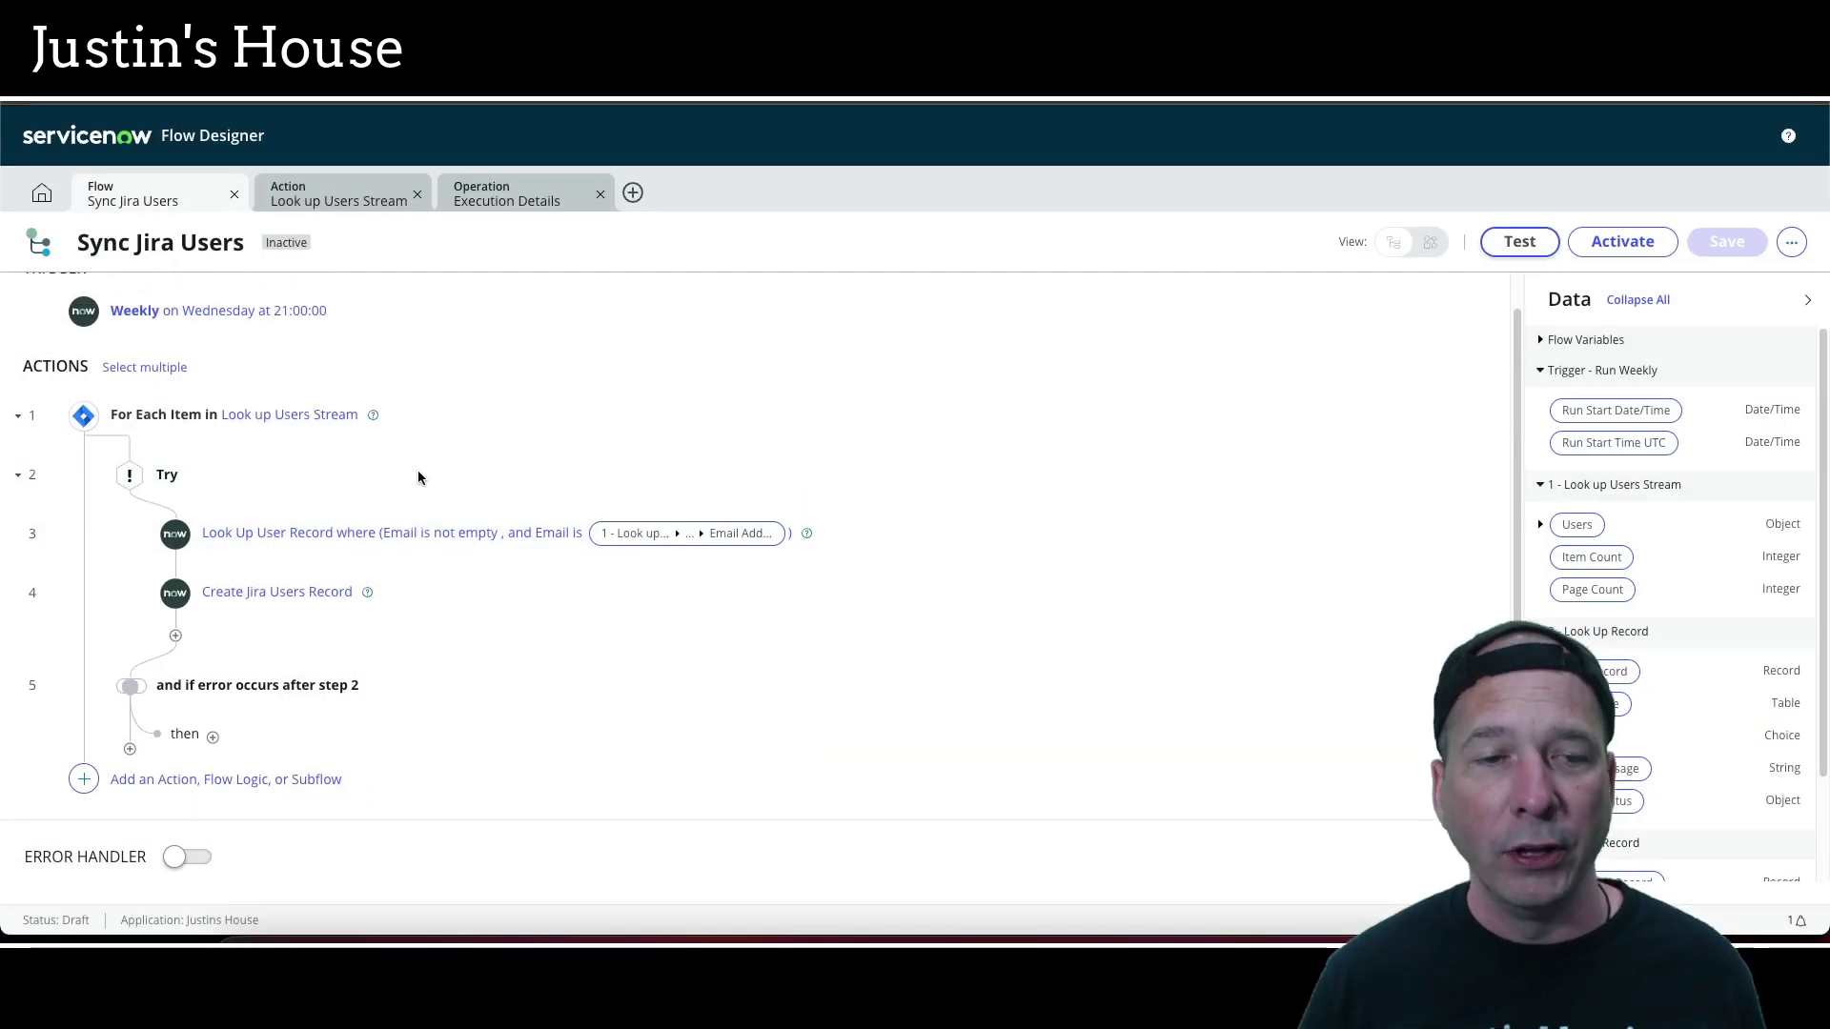
pyautogui.scroll(2, 417, 477)
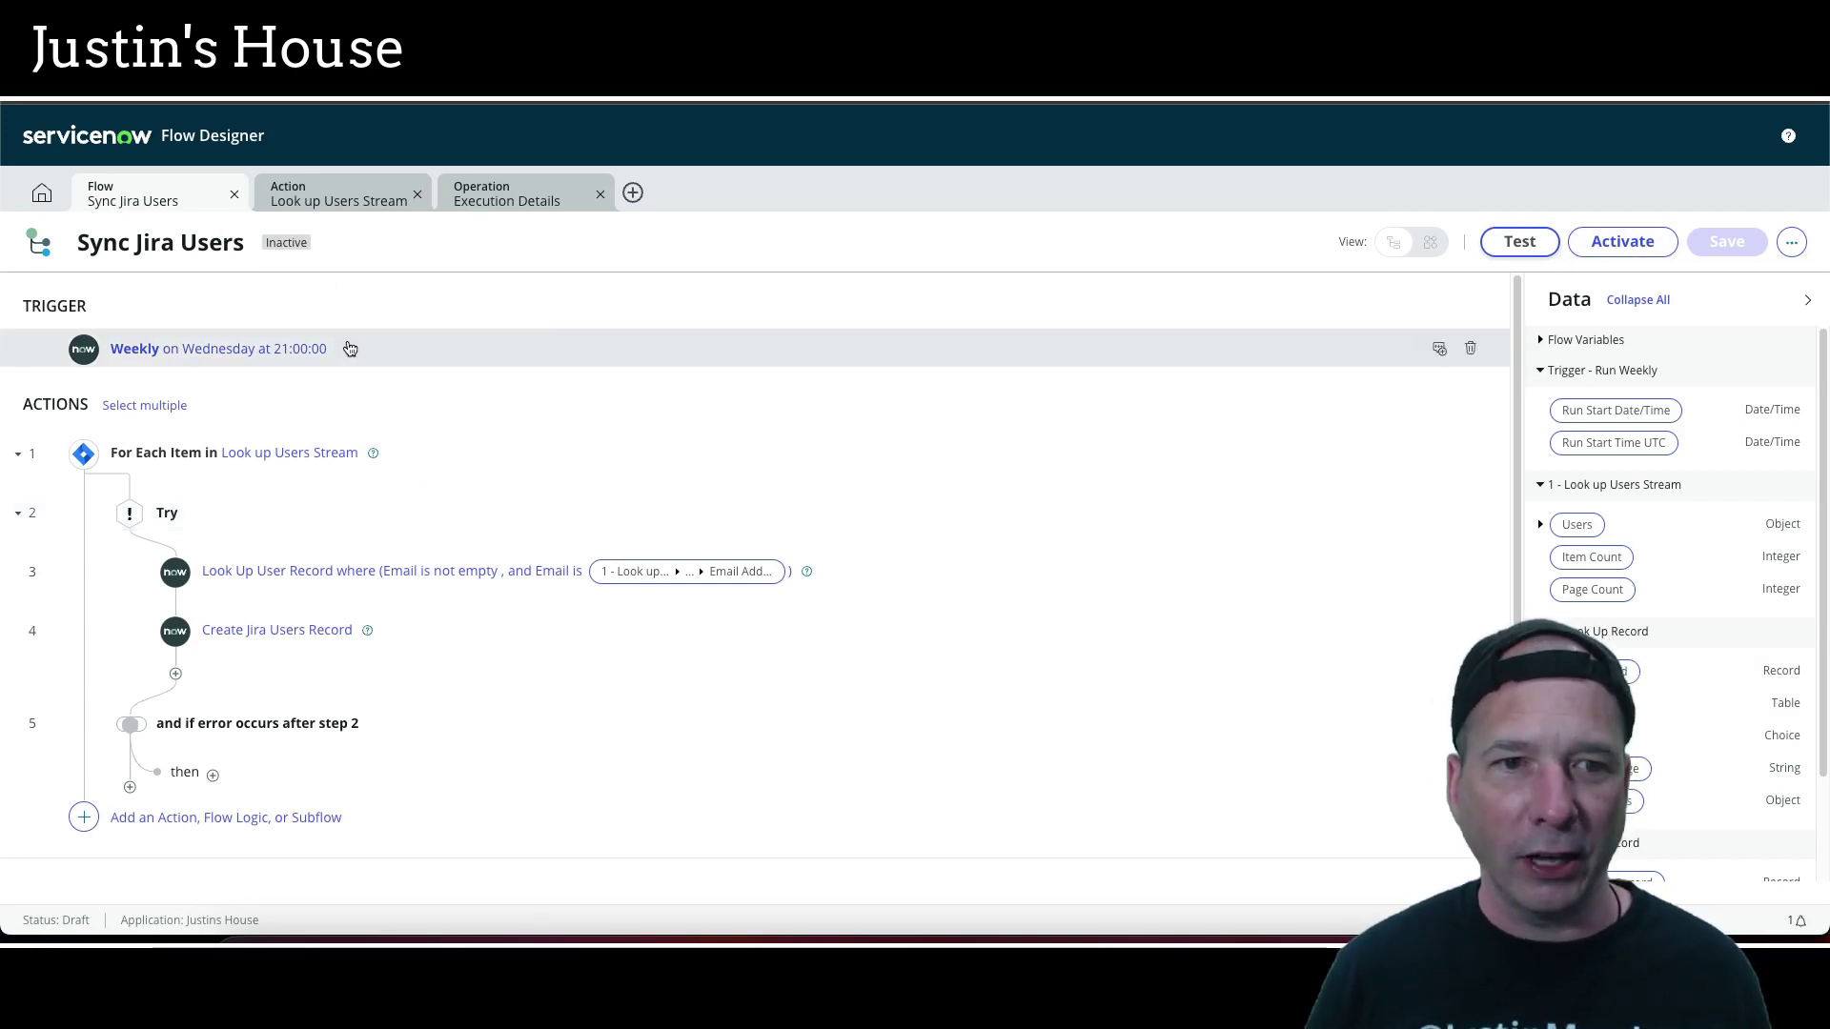
pyautogui.click(1621, 244)
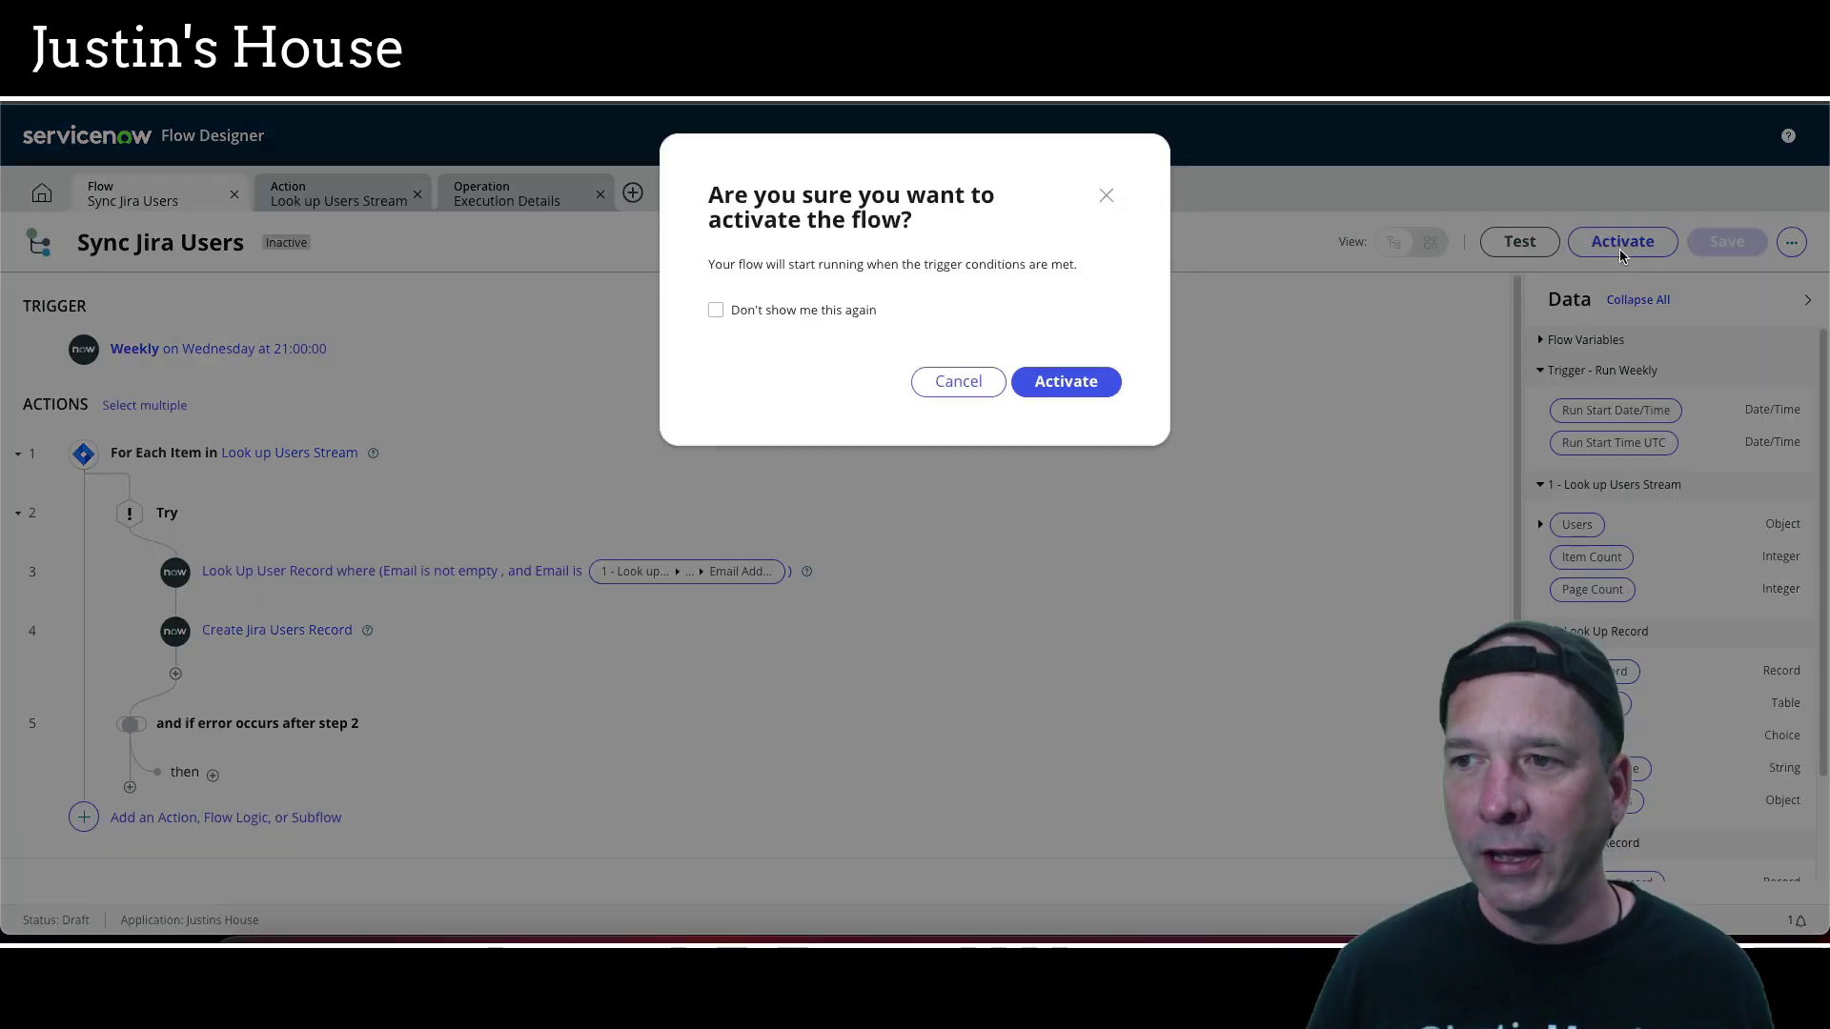
pyautogui.click(1084, 383)
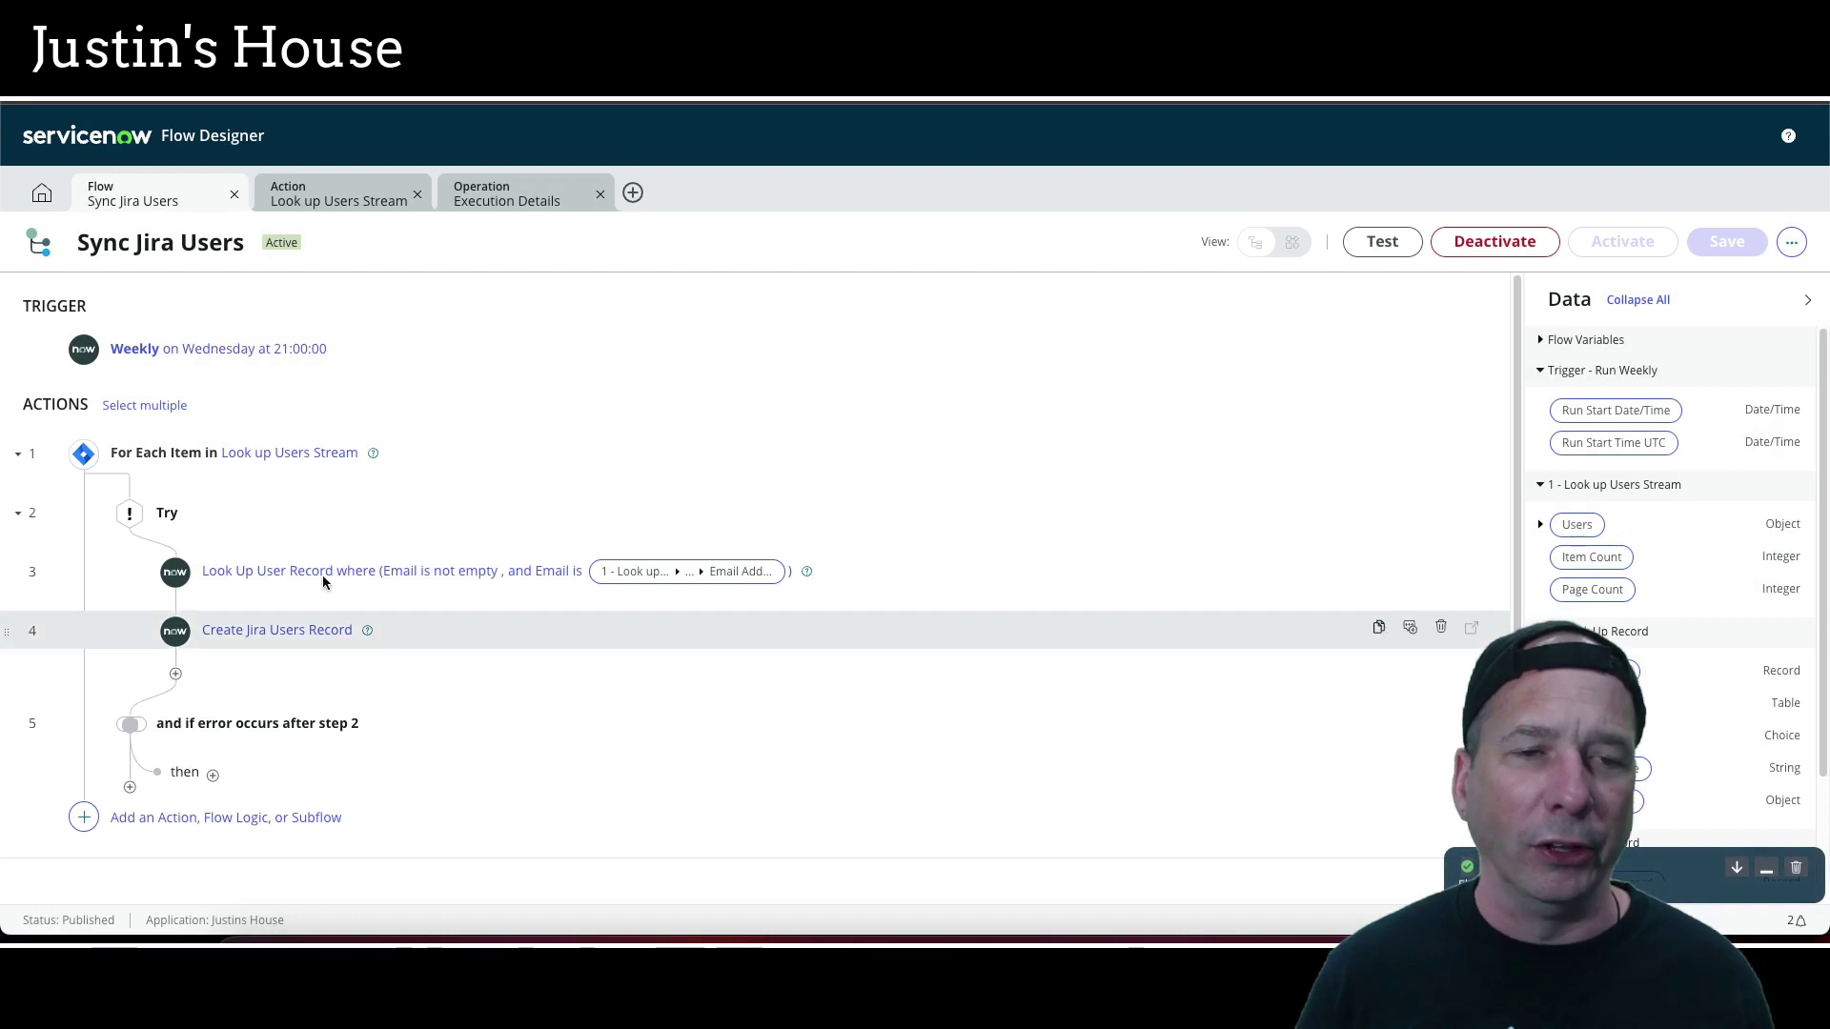
# Open the Sync Projects to Jira flow from the flows list and review its trigger and actions
pyautogui.click(38, 197)
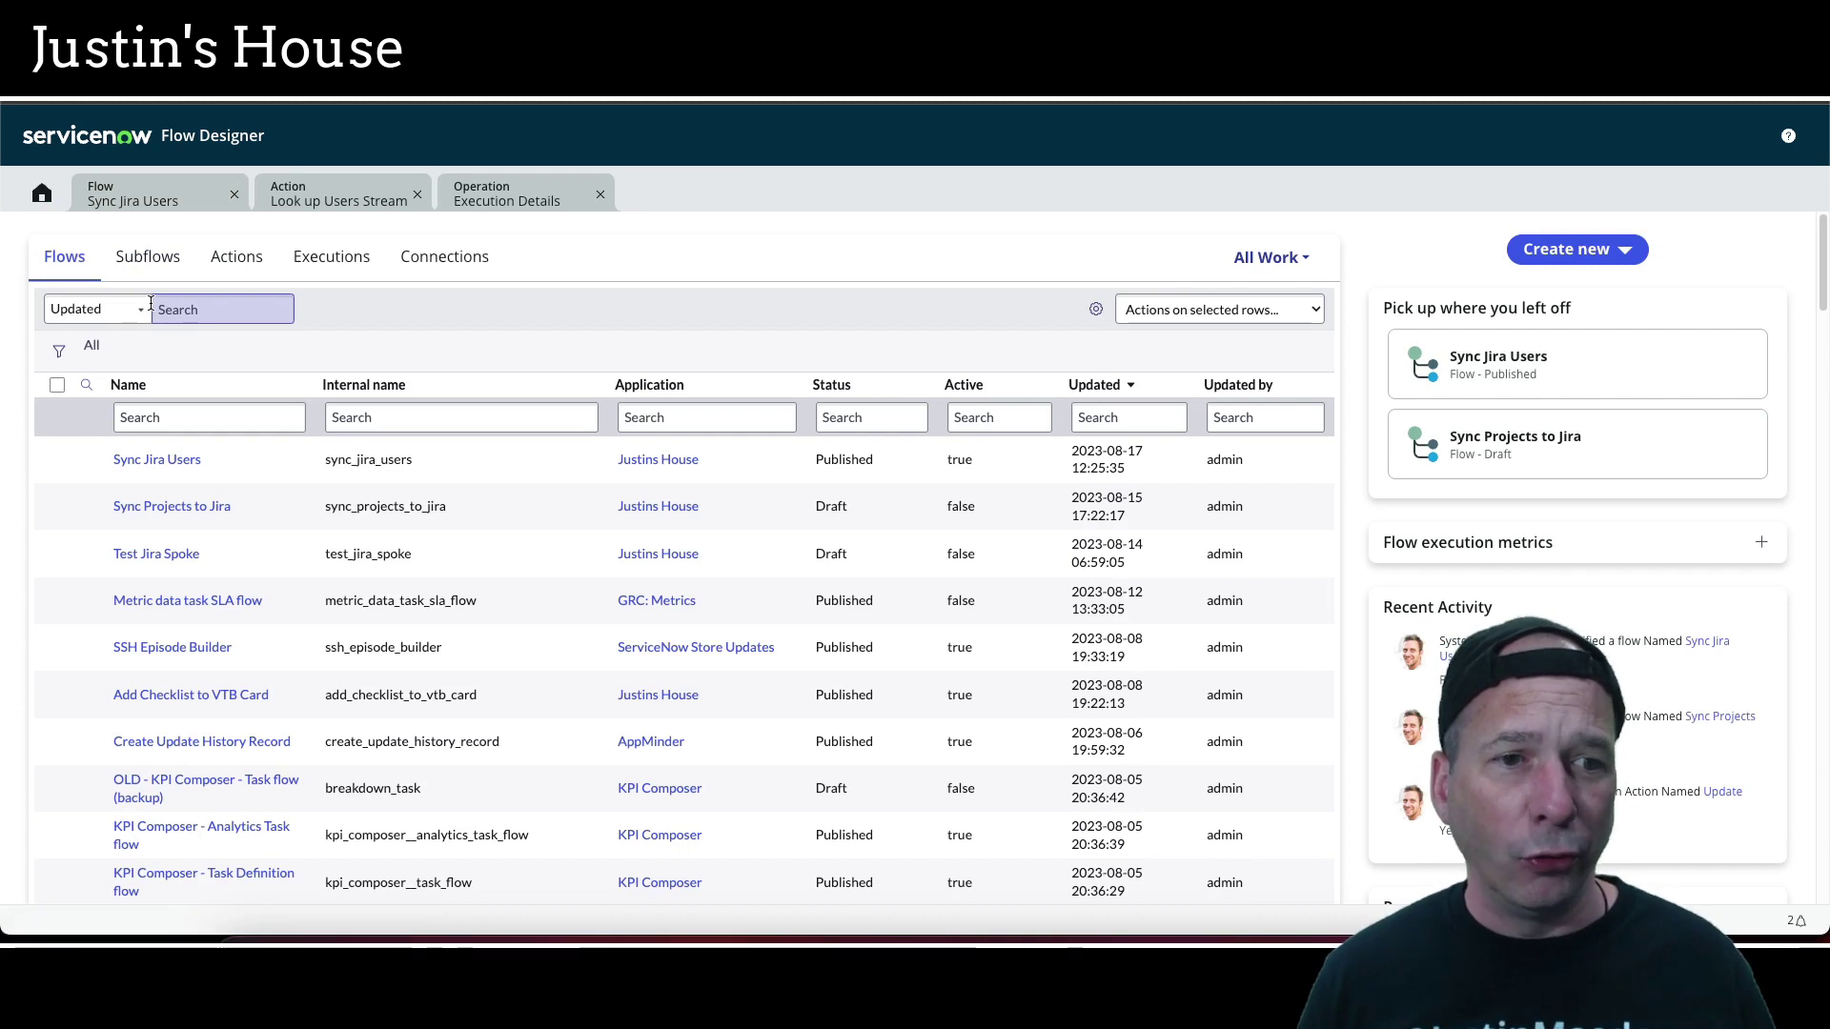
pyautogui.click(208, 508)
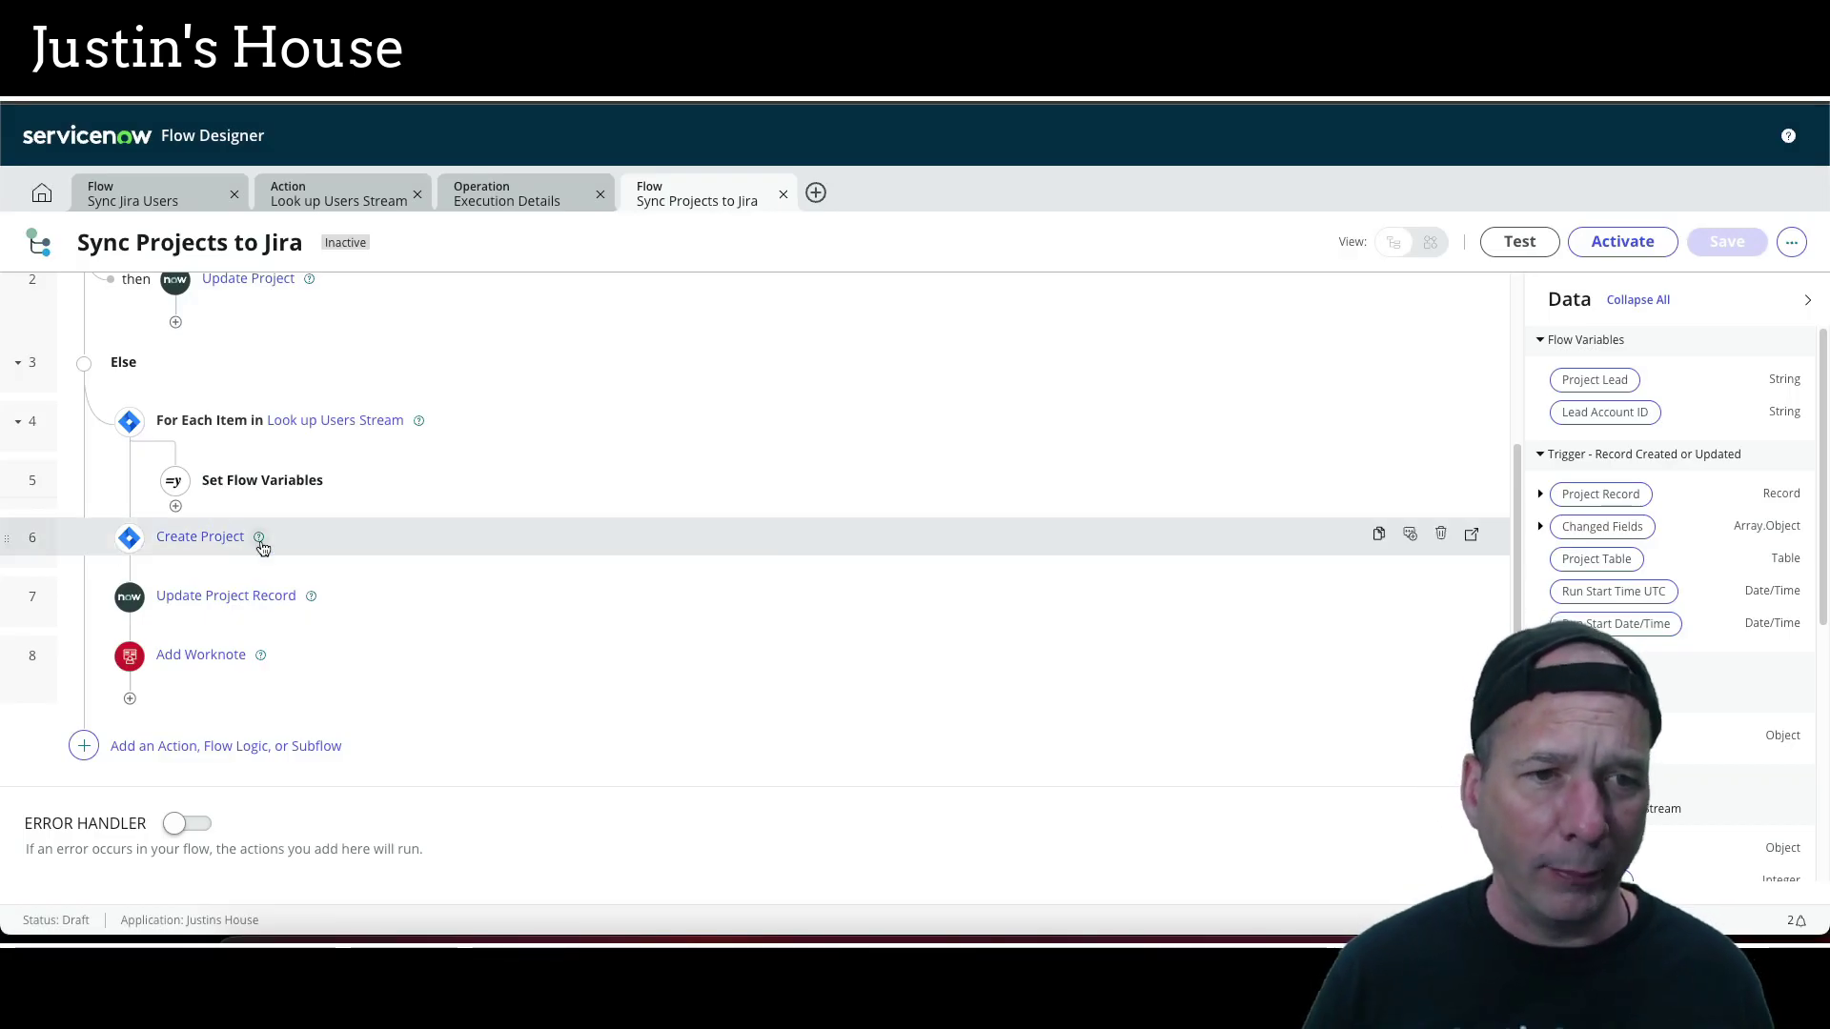
pyautogui.scroll(3, 286, 553)
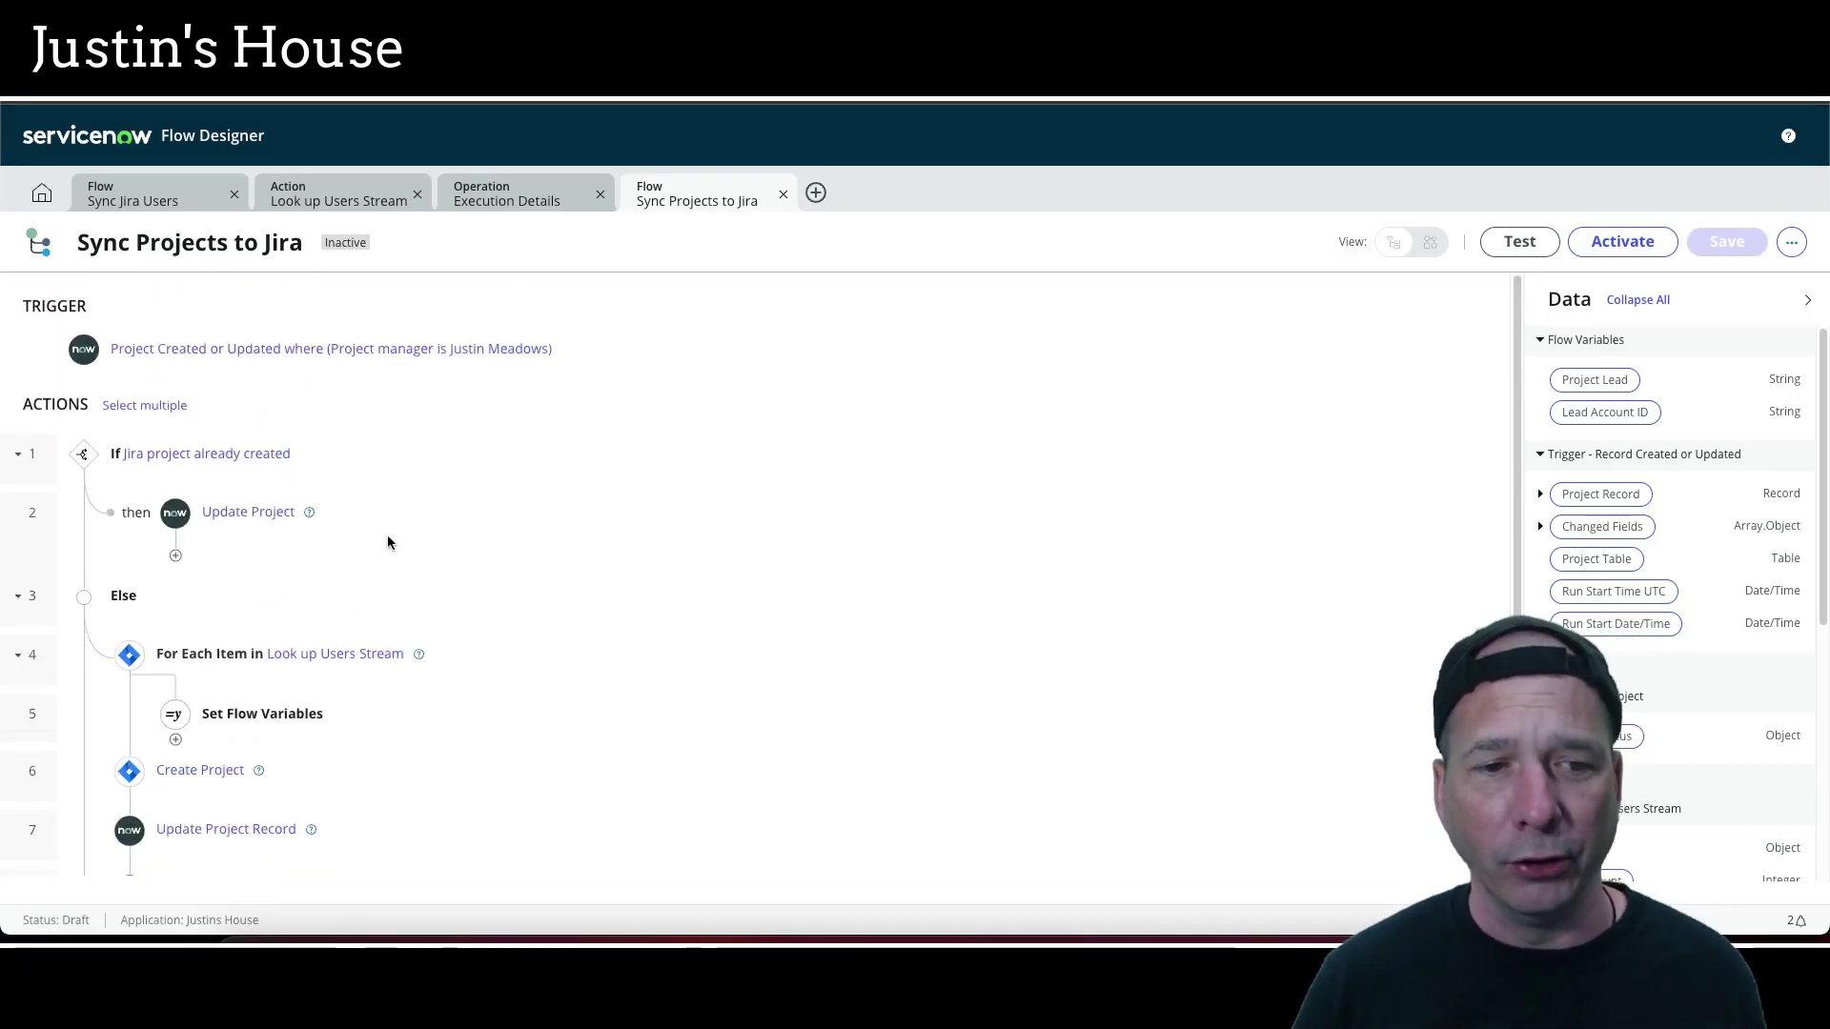
pyautogui.scroll(-2, 387, 536)
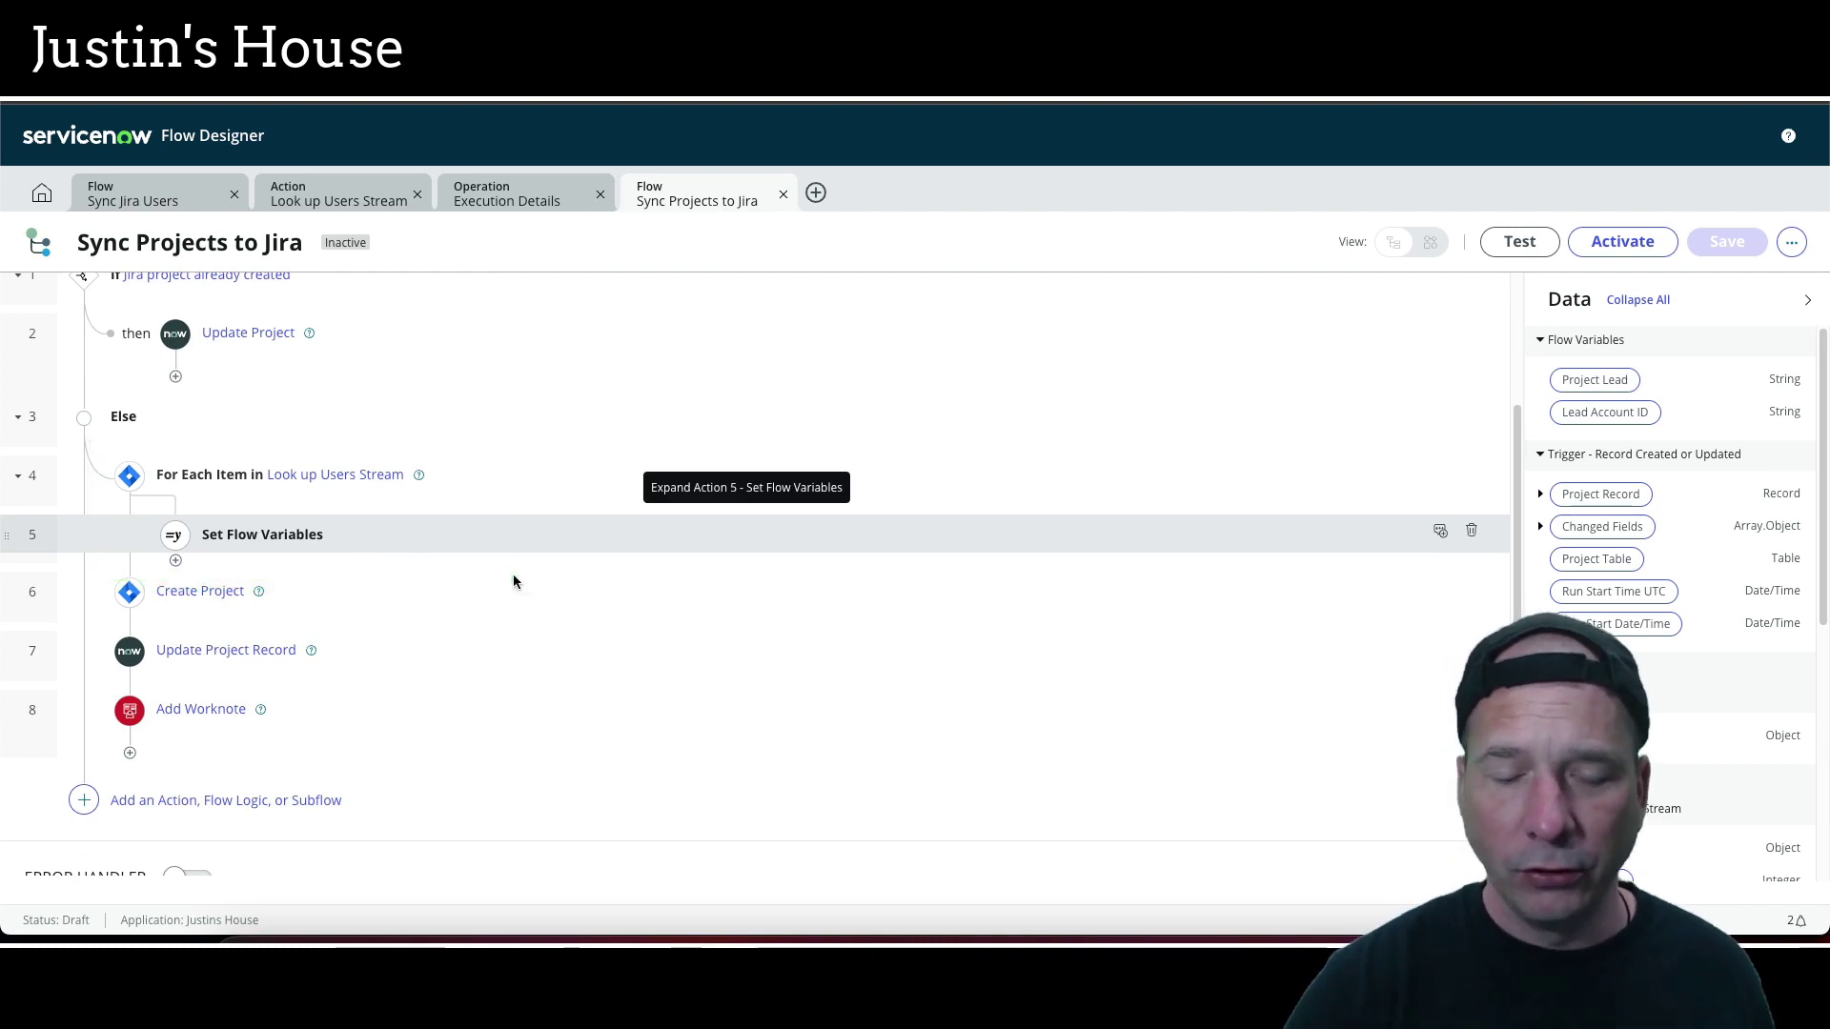
pyautogui.scroll(2, 187, 420)
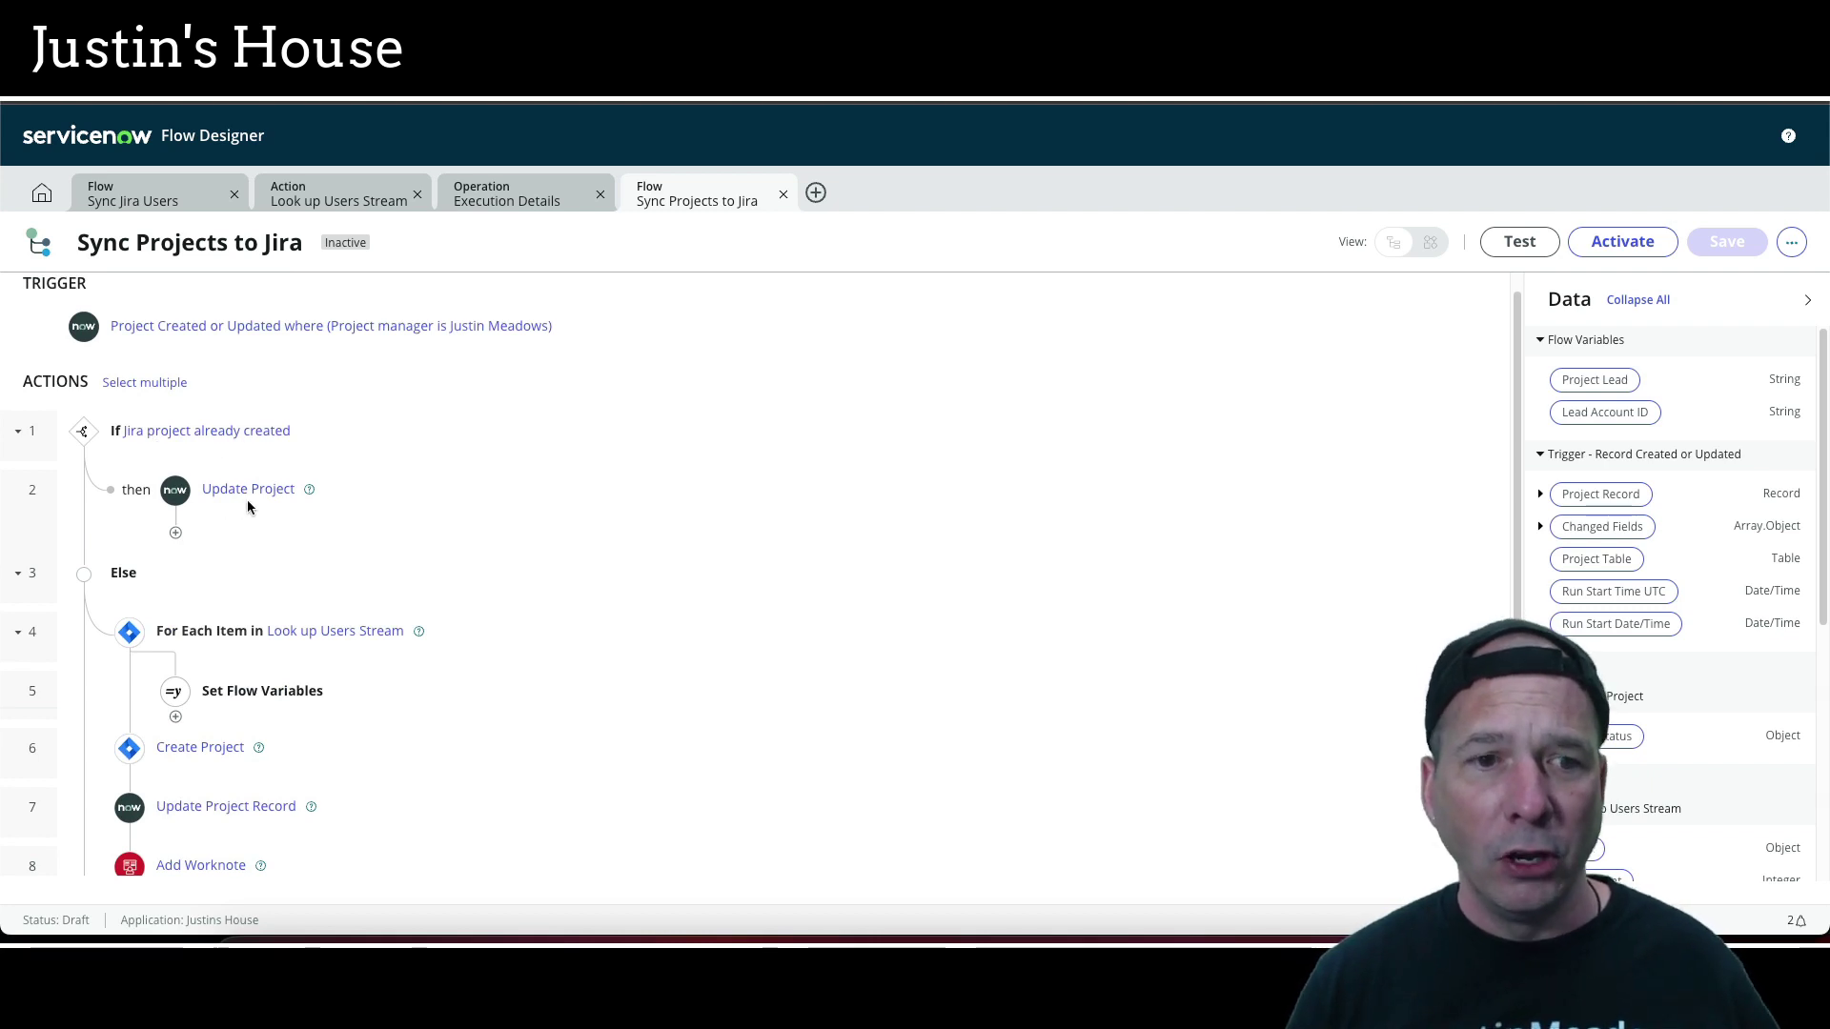
# Open the Update Project action and clear its hard-coded Project Lead Account ID
pyautogui.click(413, 491)
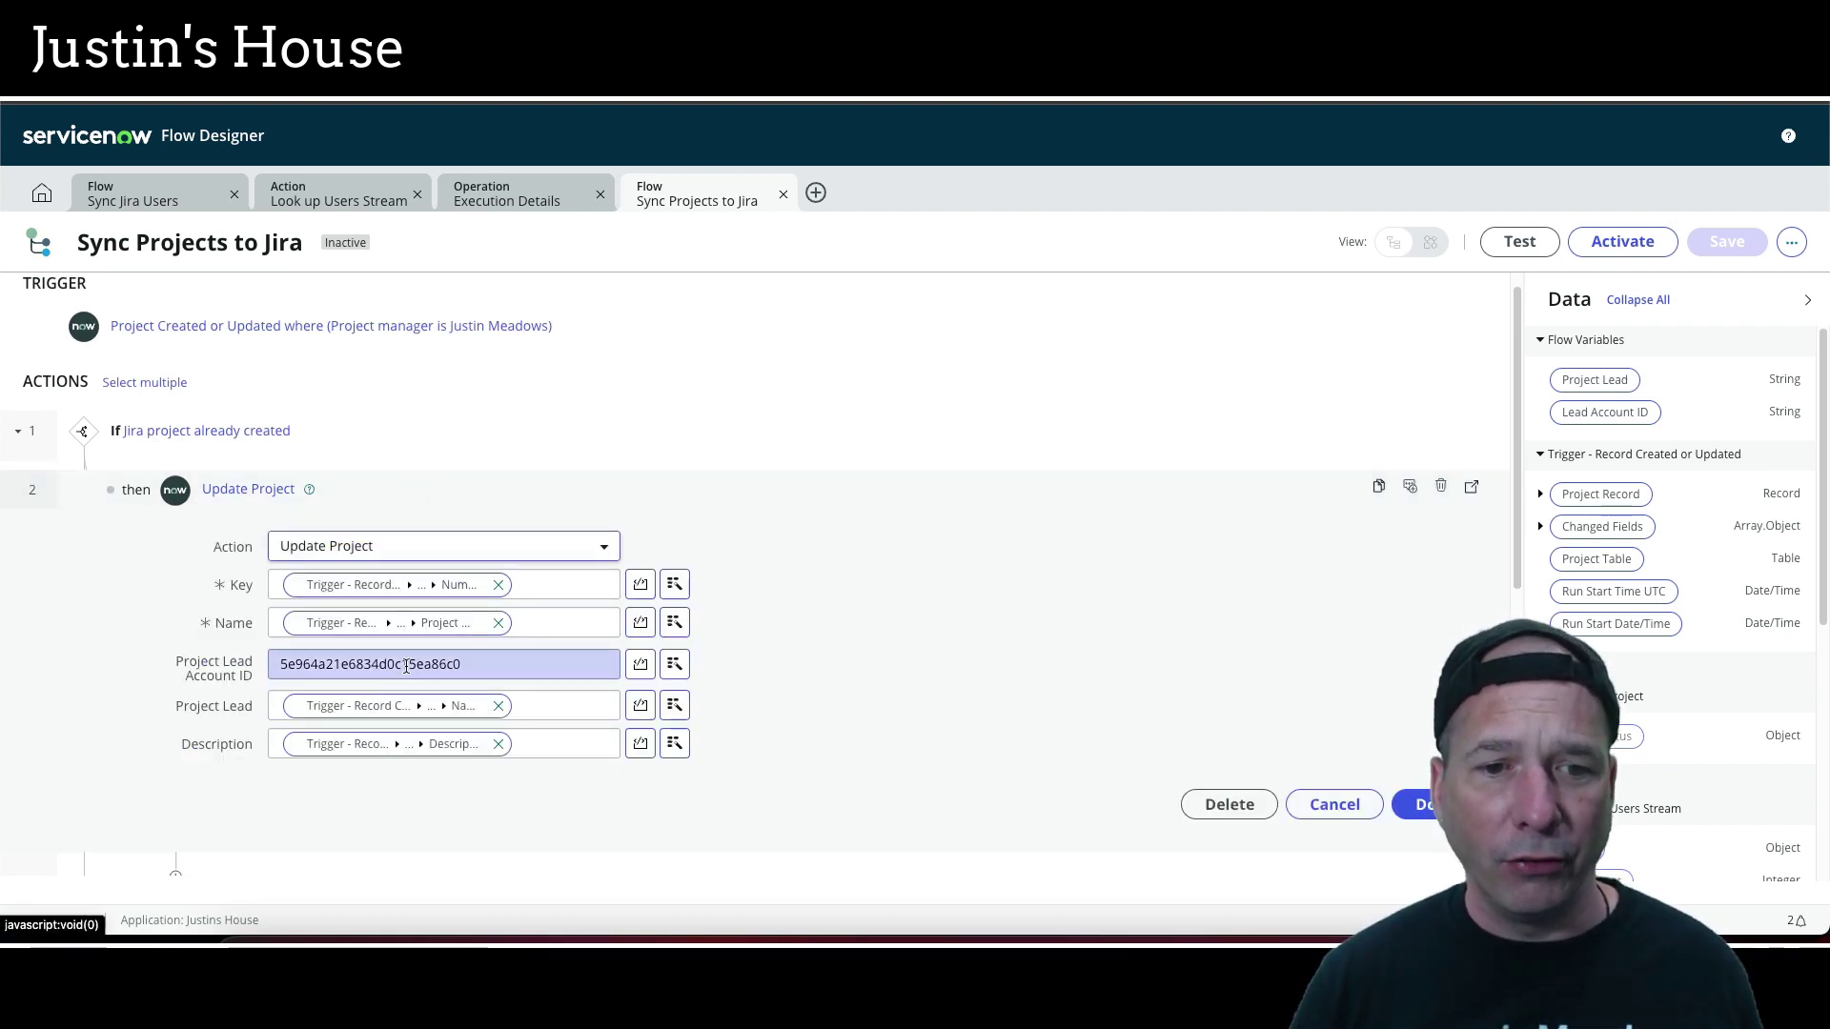
pyautogui.moveTo(462, 664); pyautogui.dragTo(273, 670)
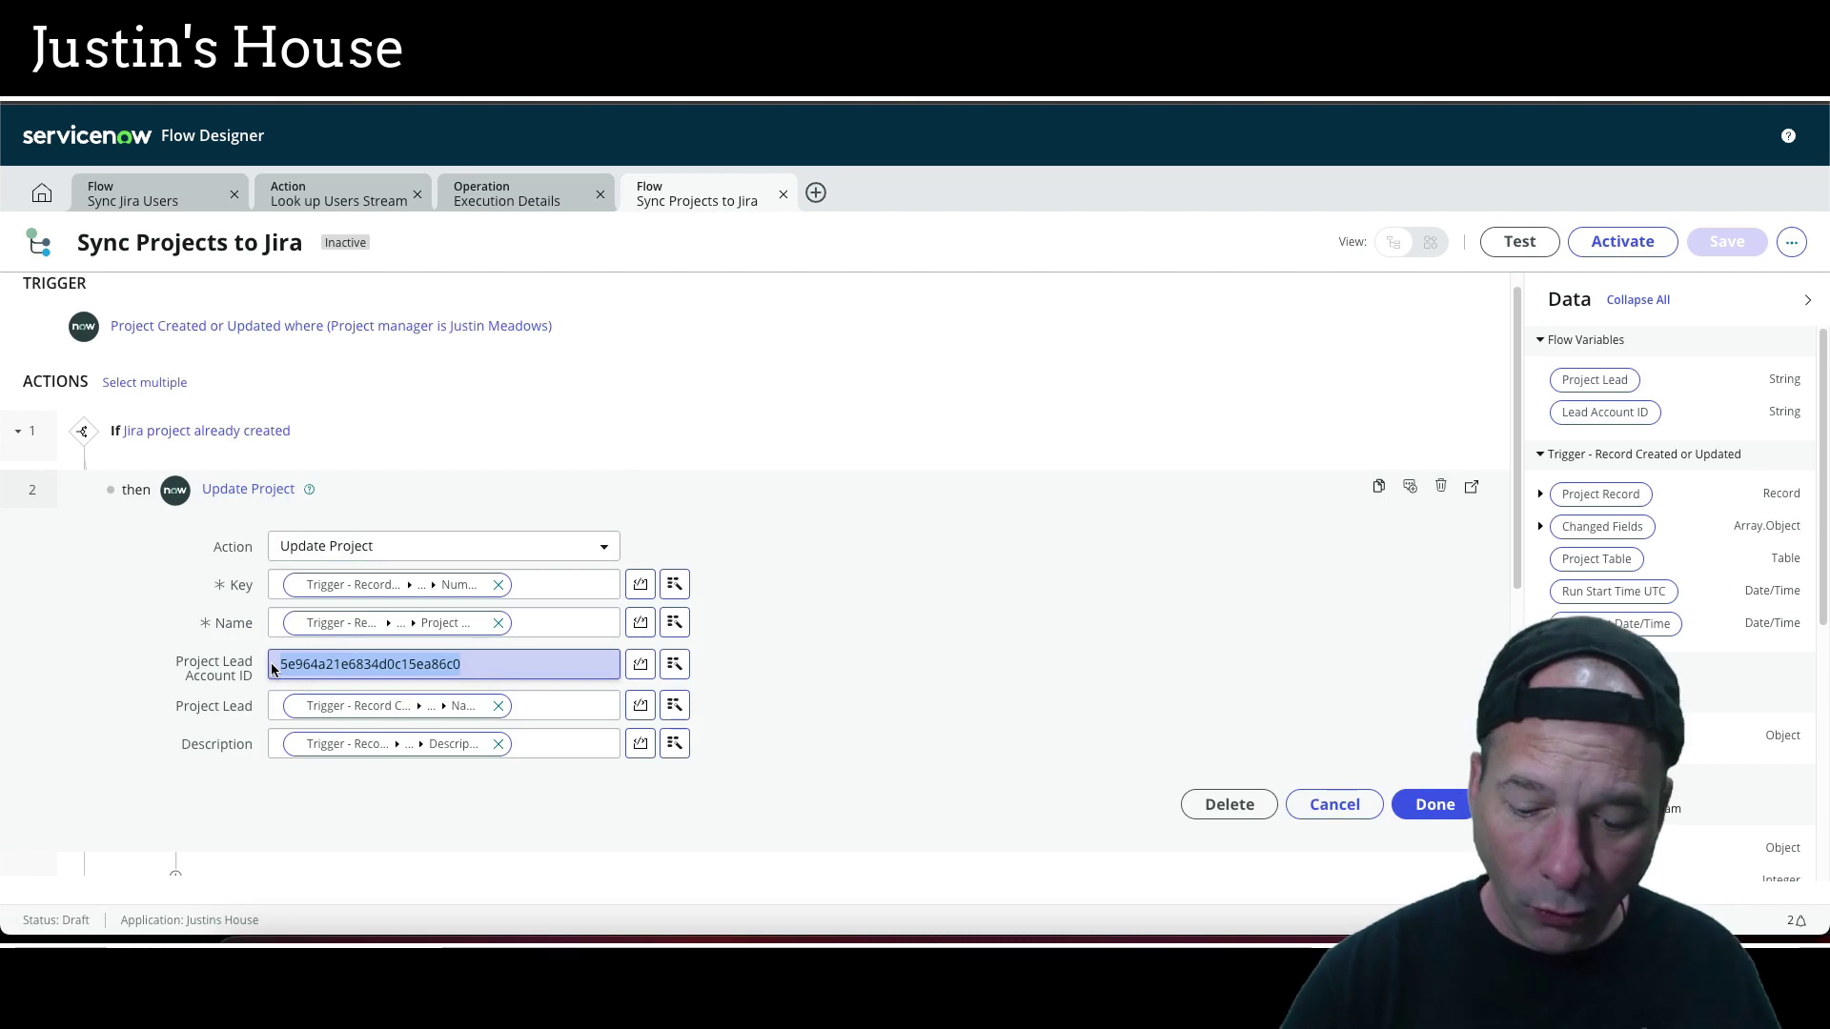
pyautogui.press('BackSpace')
# Browse the trigger's Project Record > Project manager fields for a value to use as Project Lead Account ID, and close the data picker
pyautogui.click(675, 671)
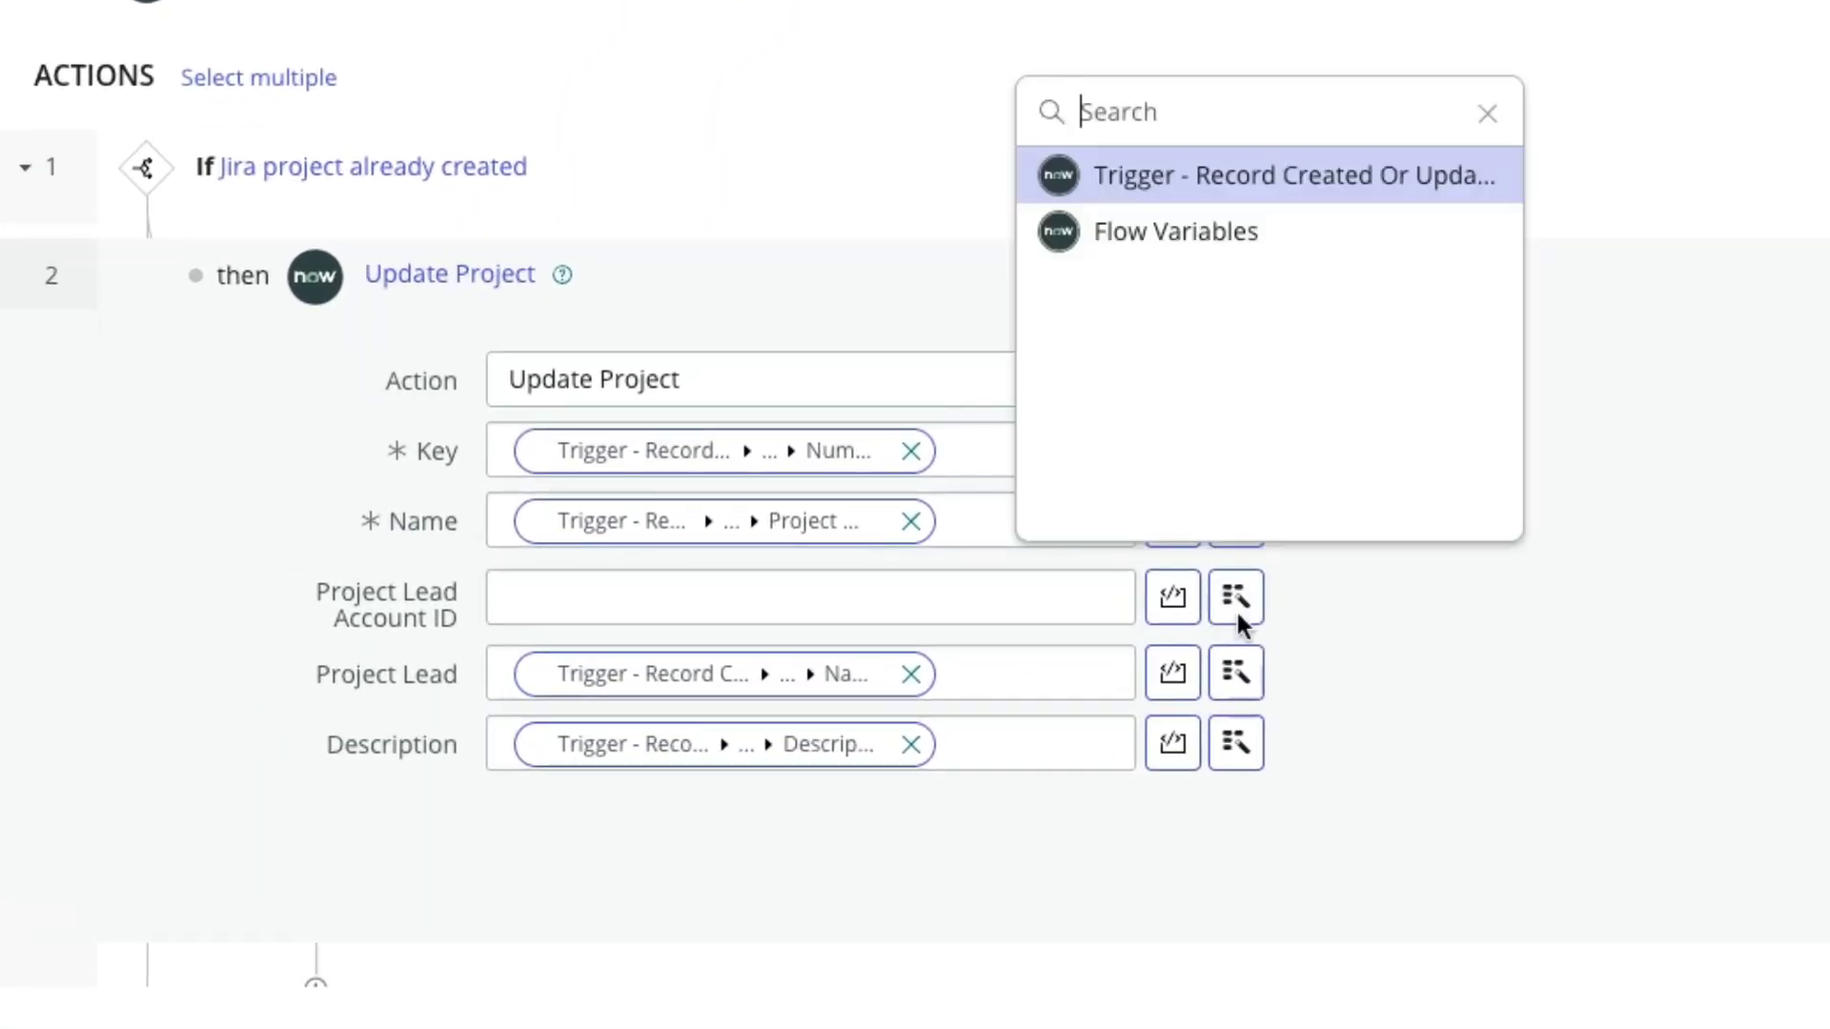
pyautogui.click(1413, 192)
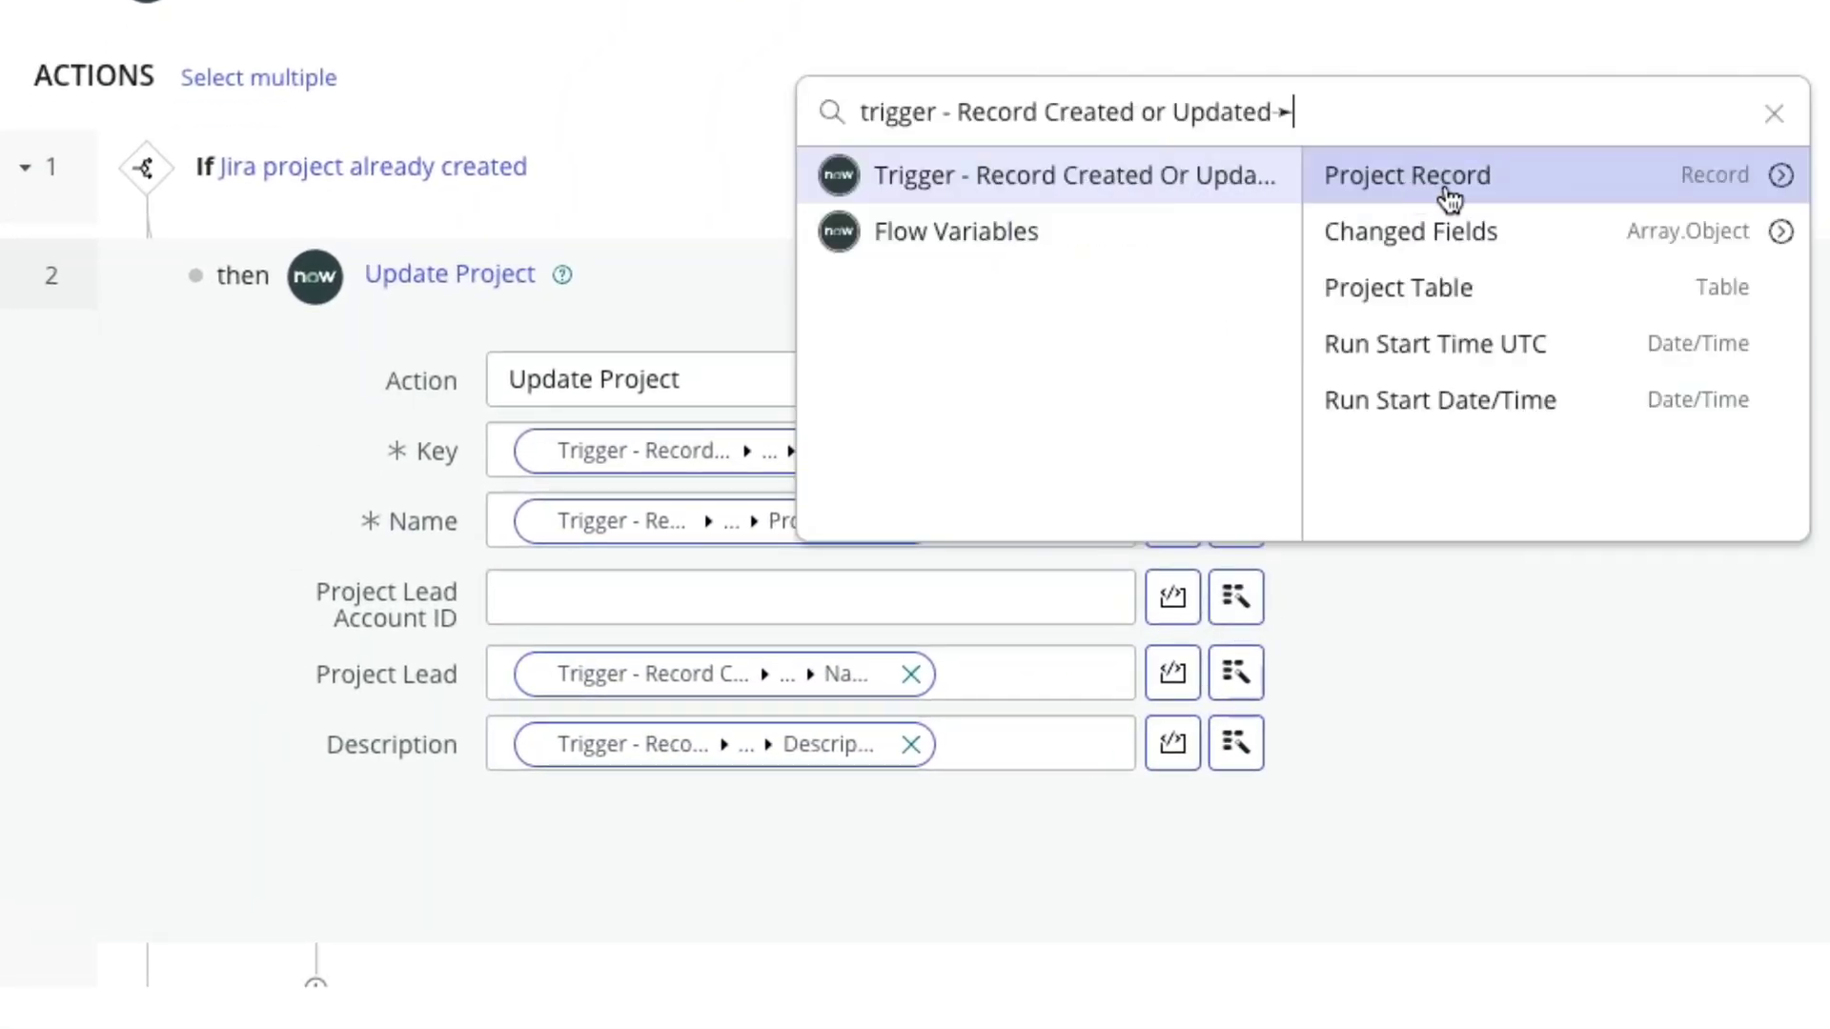
pyautogui.click(1781, 177)
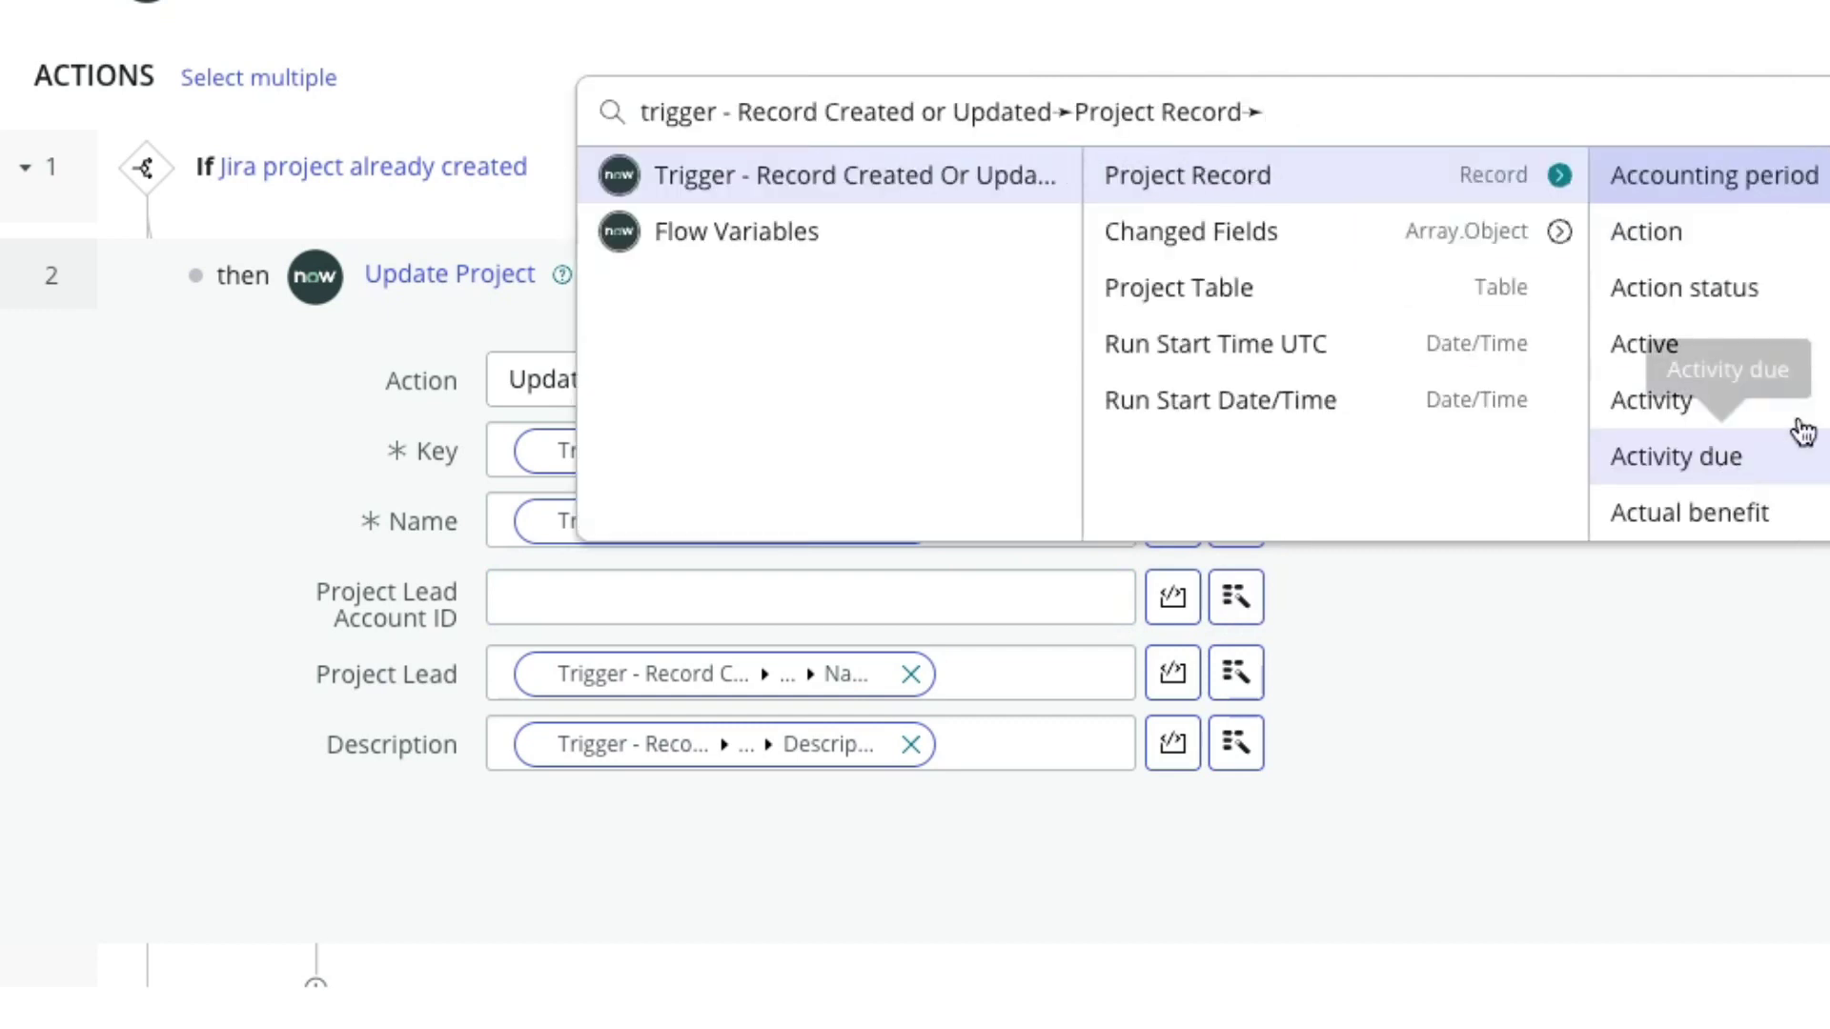
pyautogui.moveTo(1828, 165); pyautogui.dragTo(1828, 415)
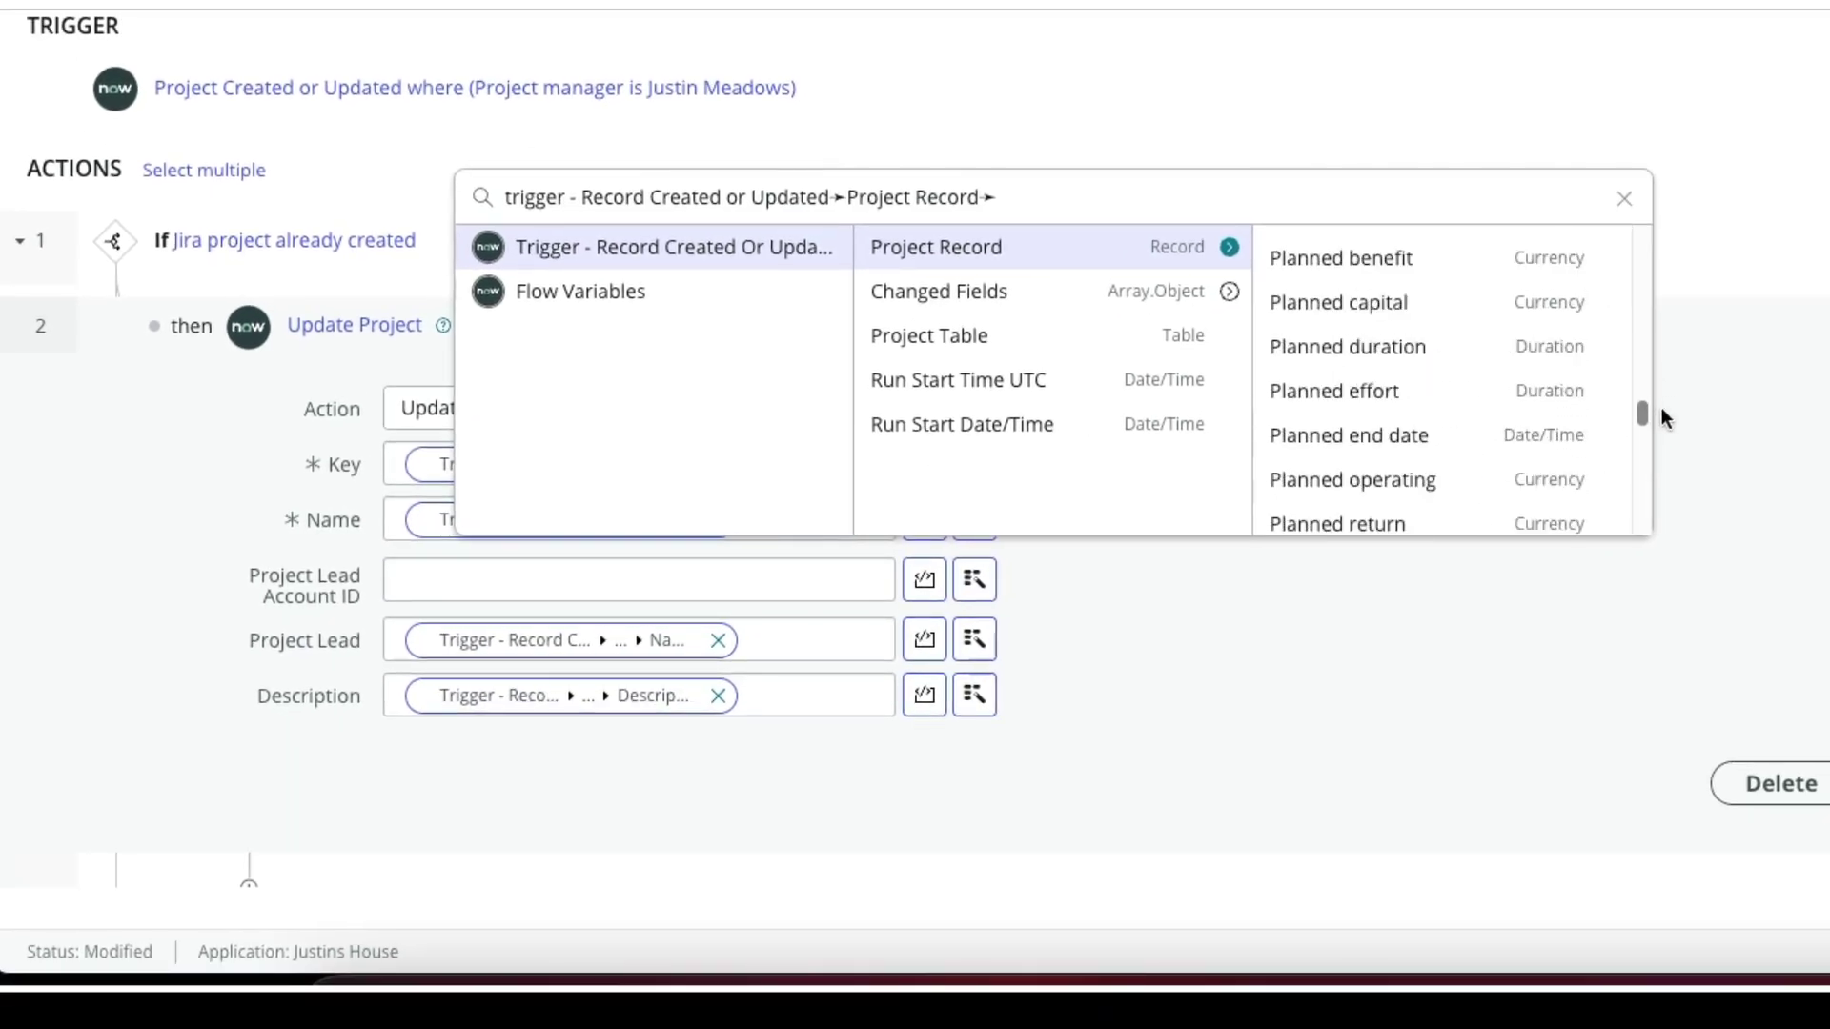
pyautogui.moveTo(1663, 435); pyautogui.dragTo(1662, 436)
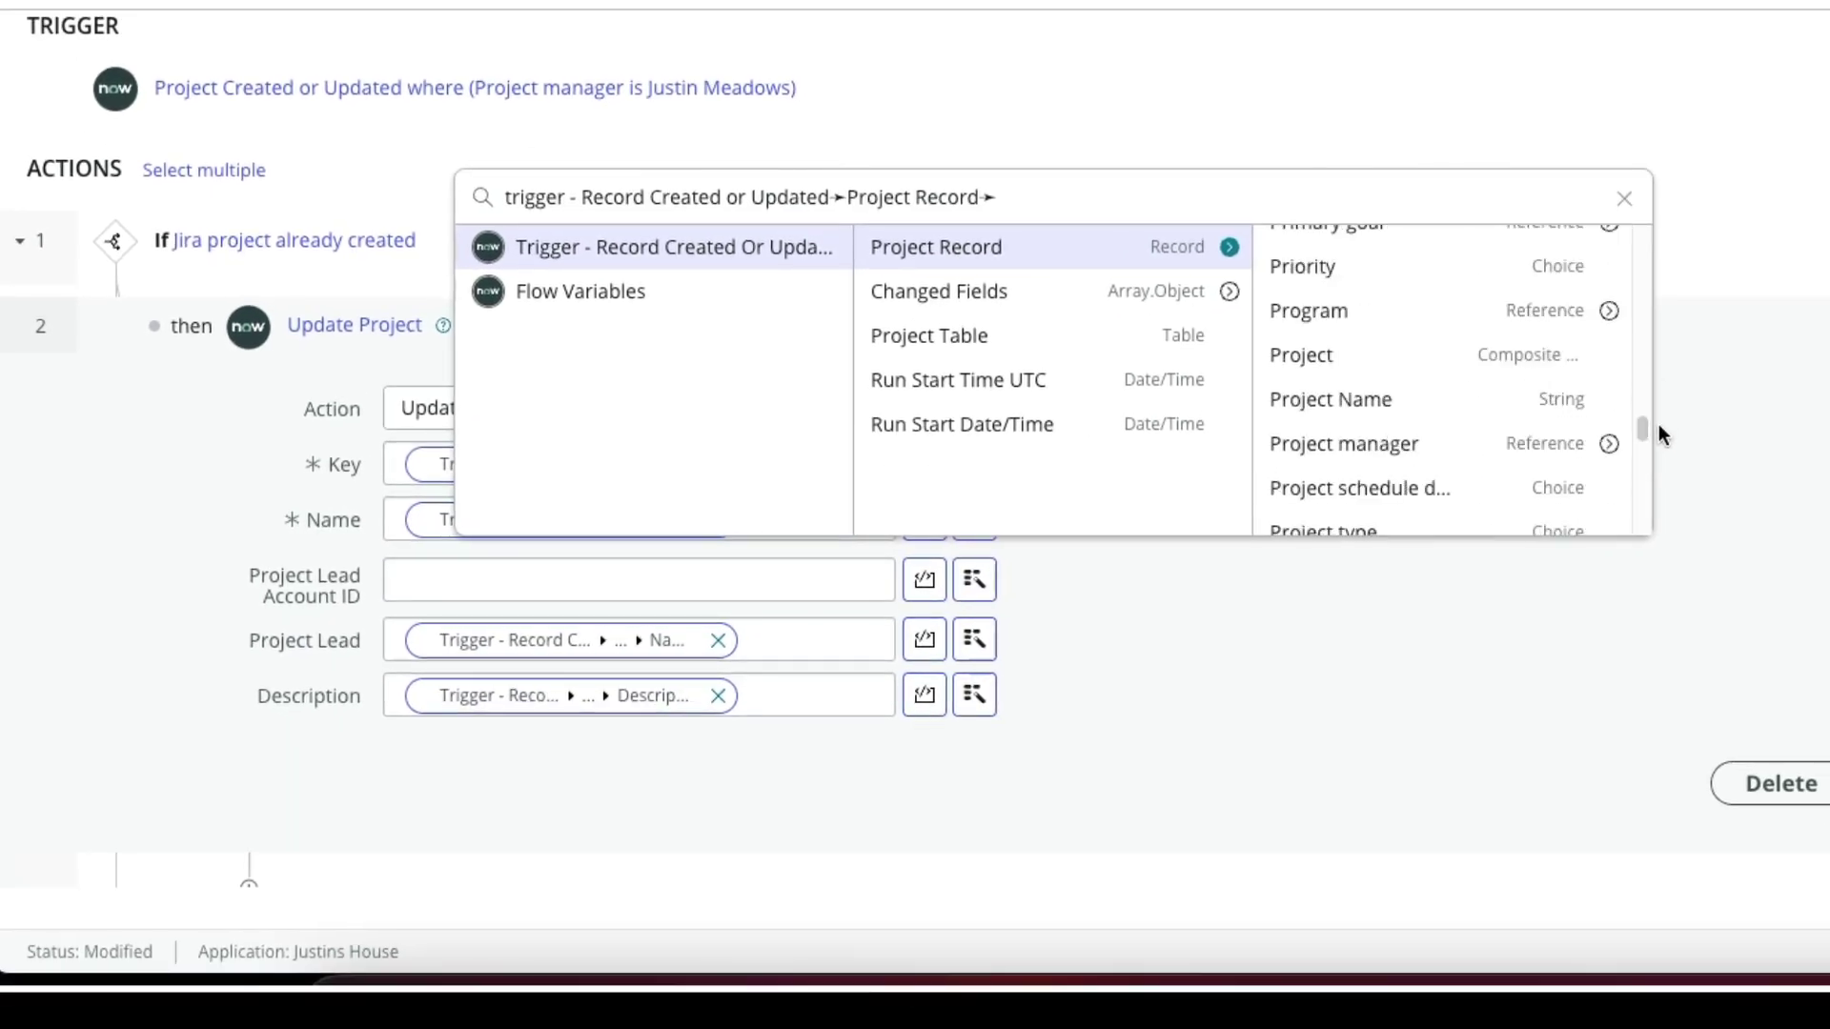
pyautogui.click(1610, 445)
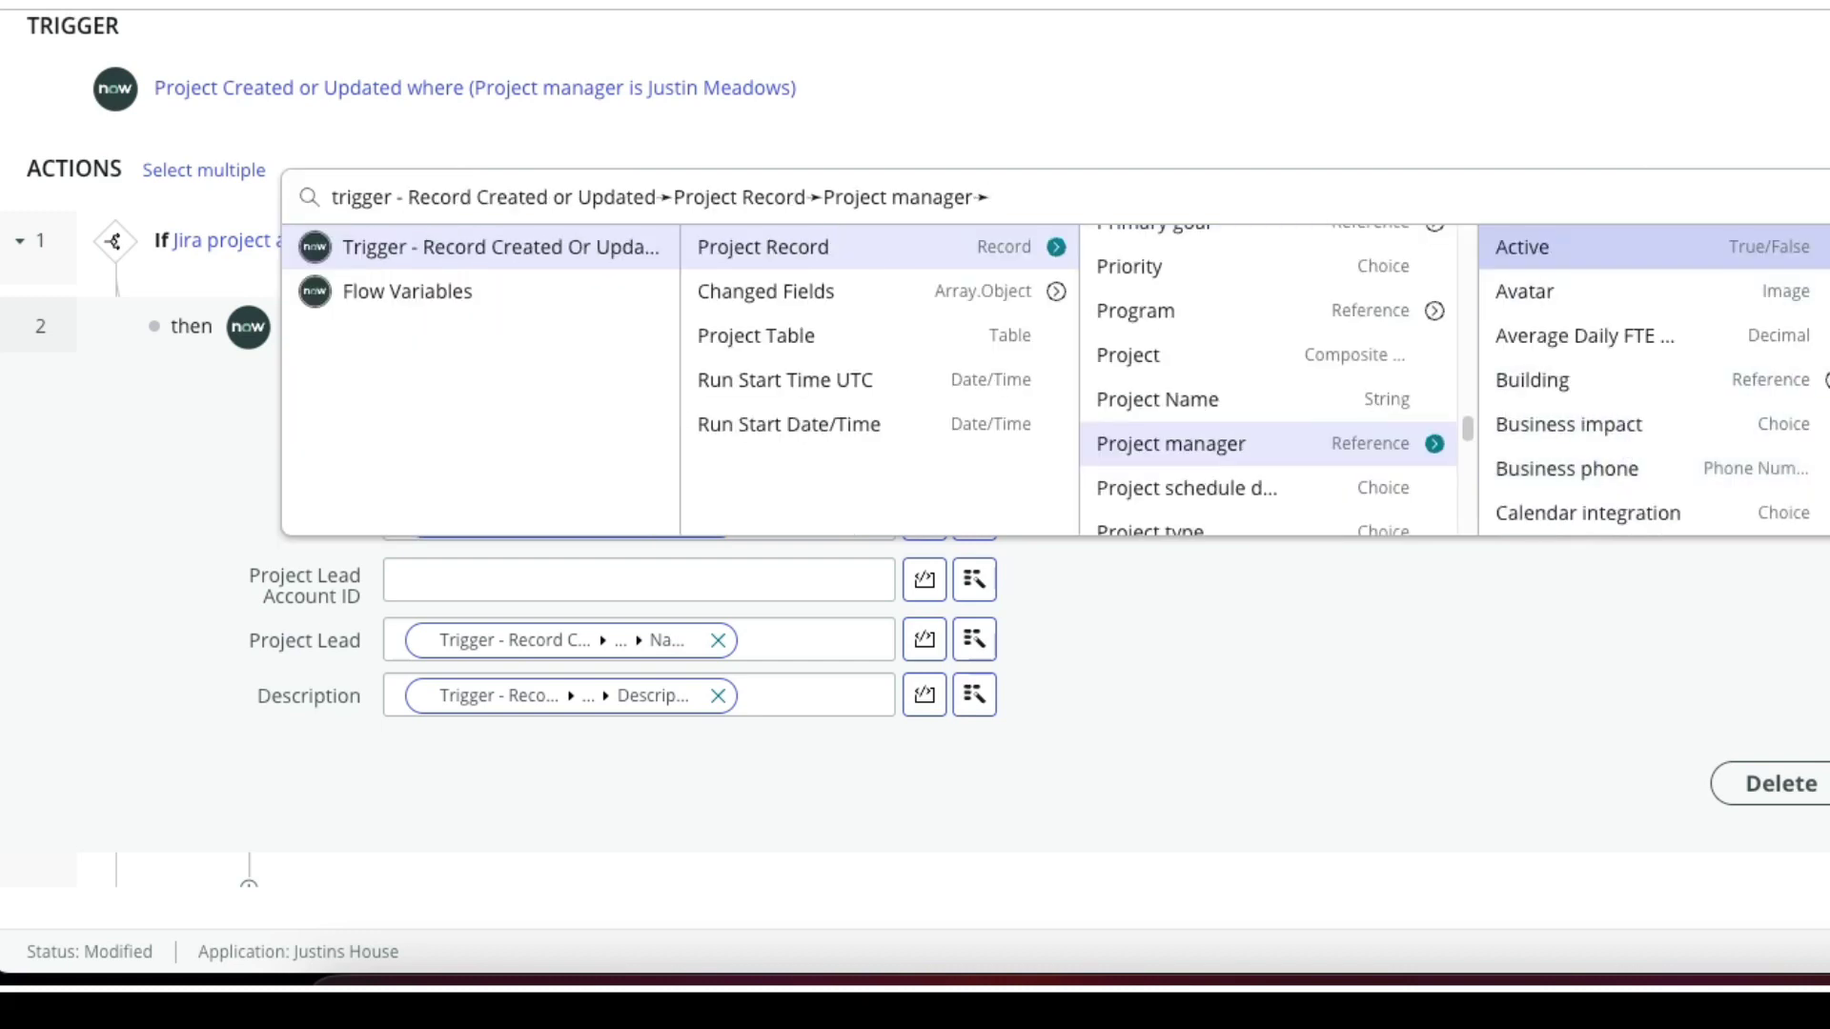
pyautogui.scroll(-15, 1653, 381)
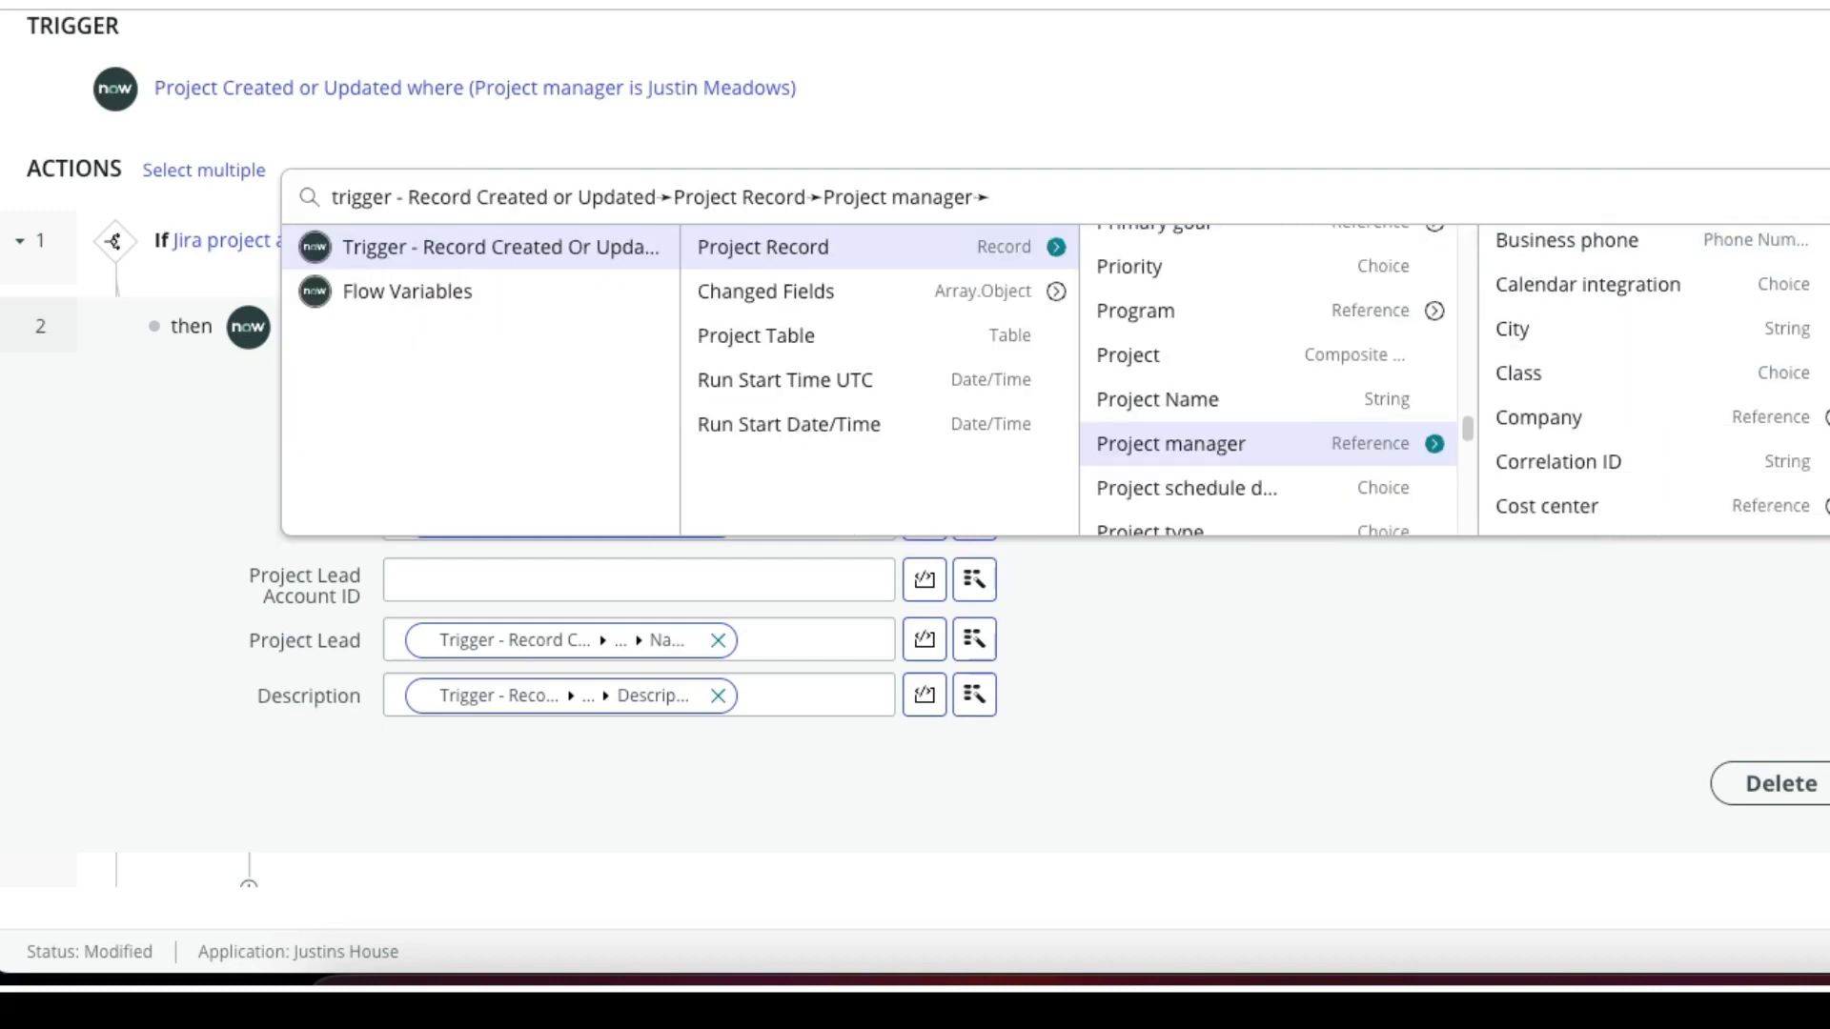
pyautogui.scroll(5, 1653, 381)
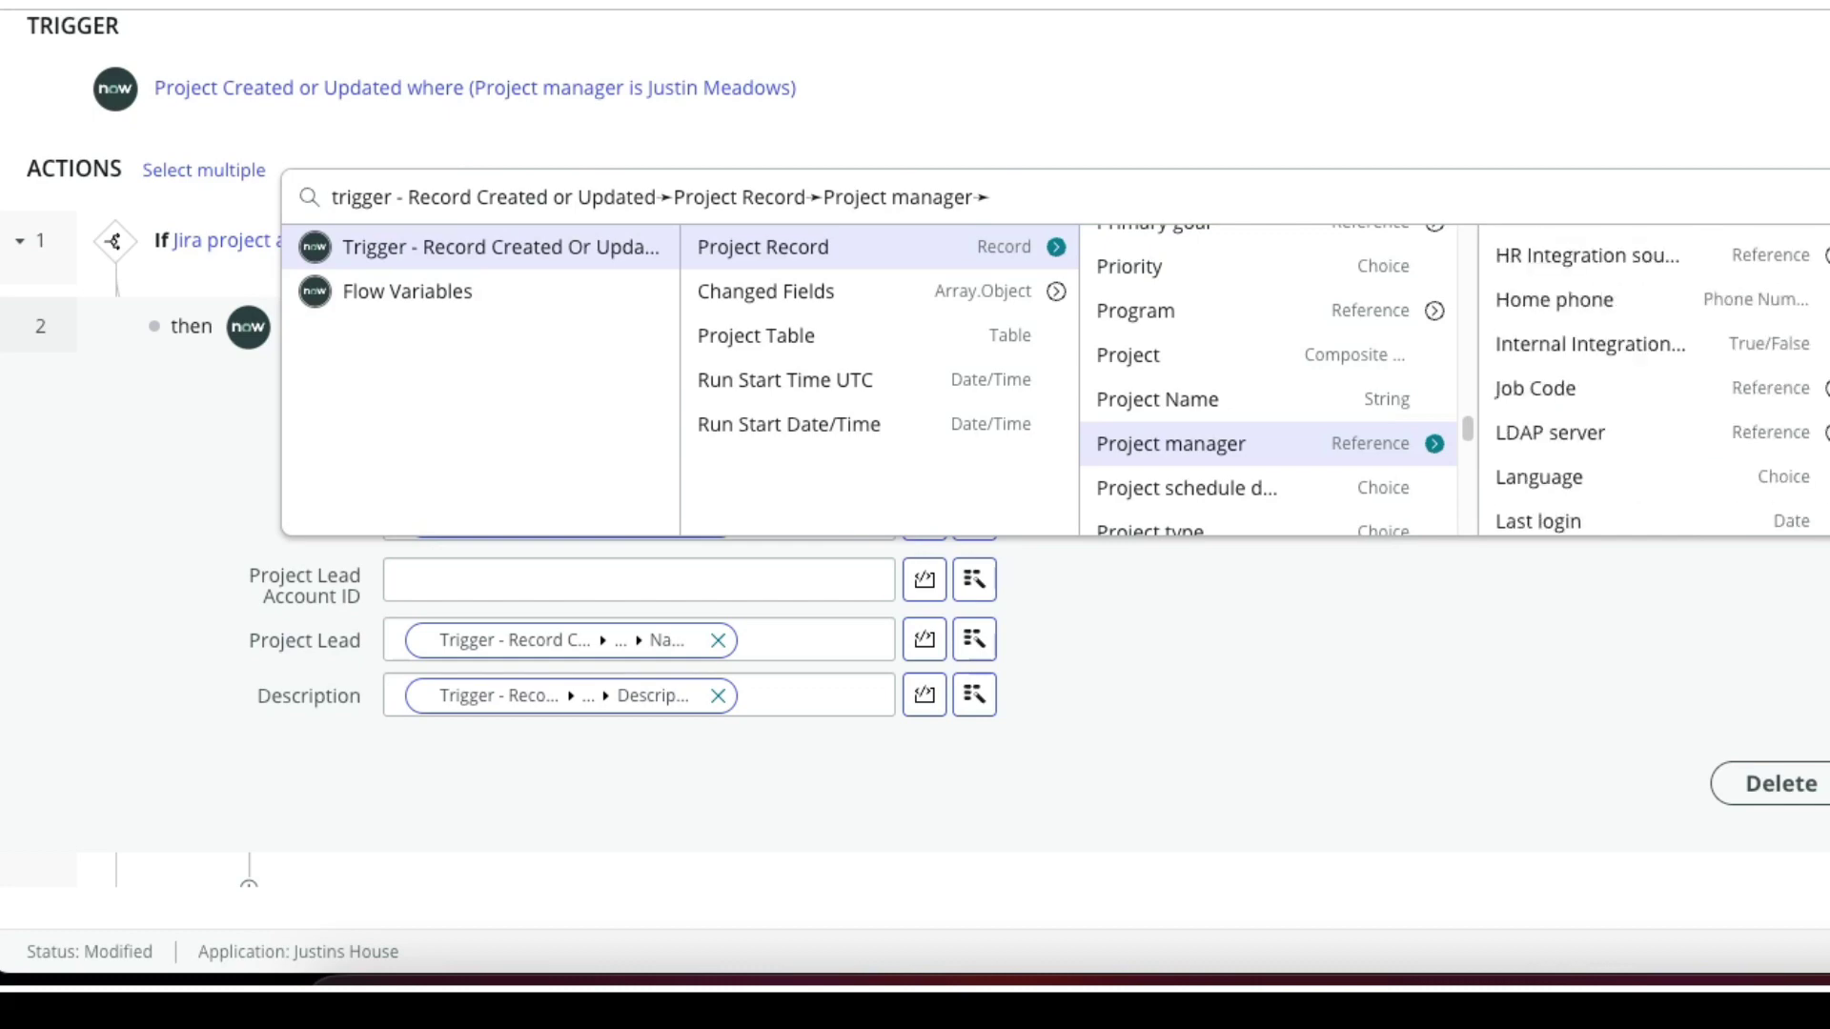
pyautogui.scroll(-20, 1653, 381)
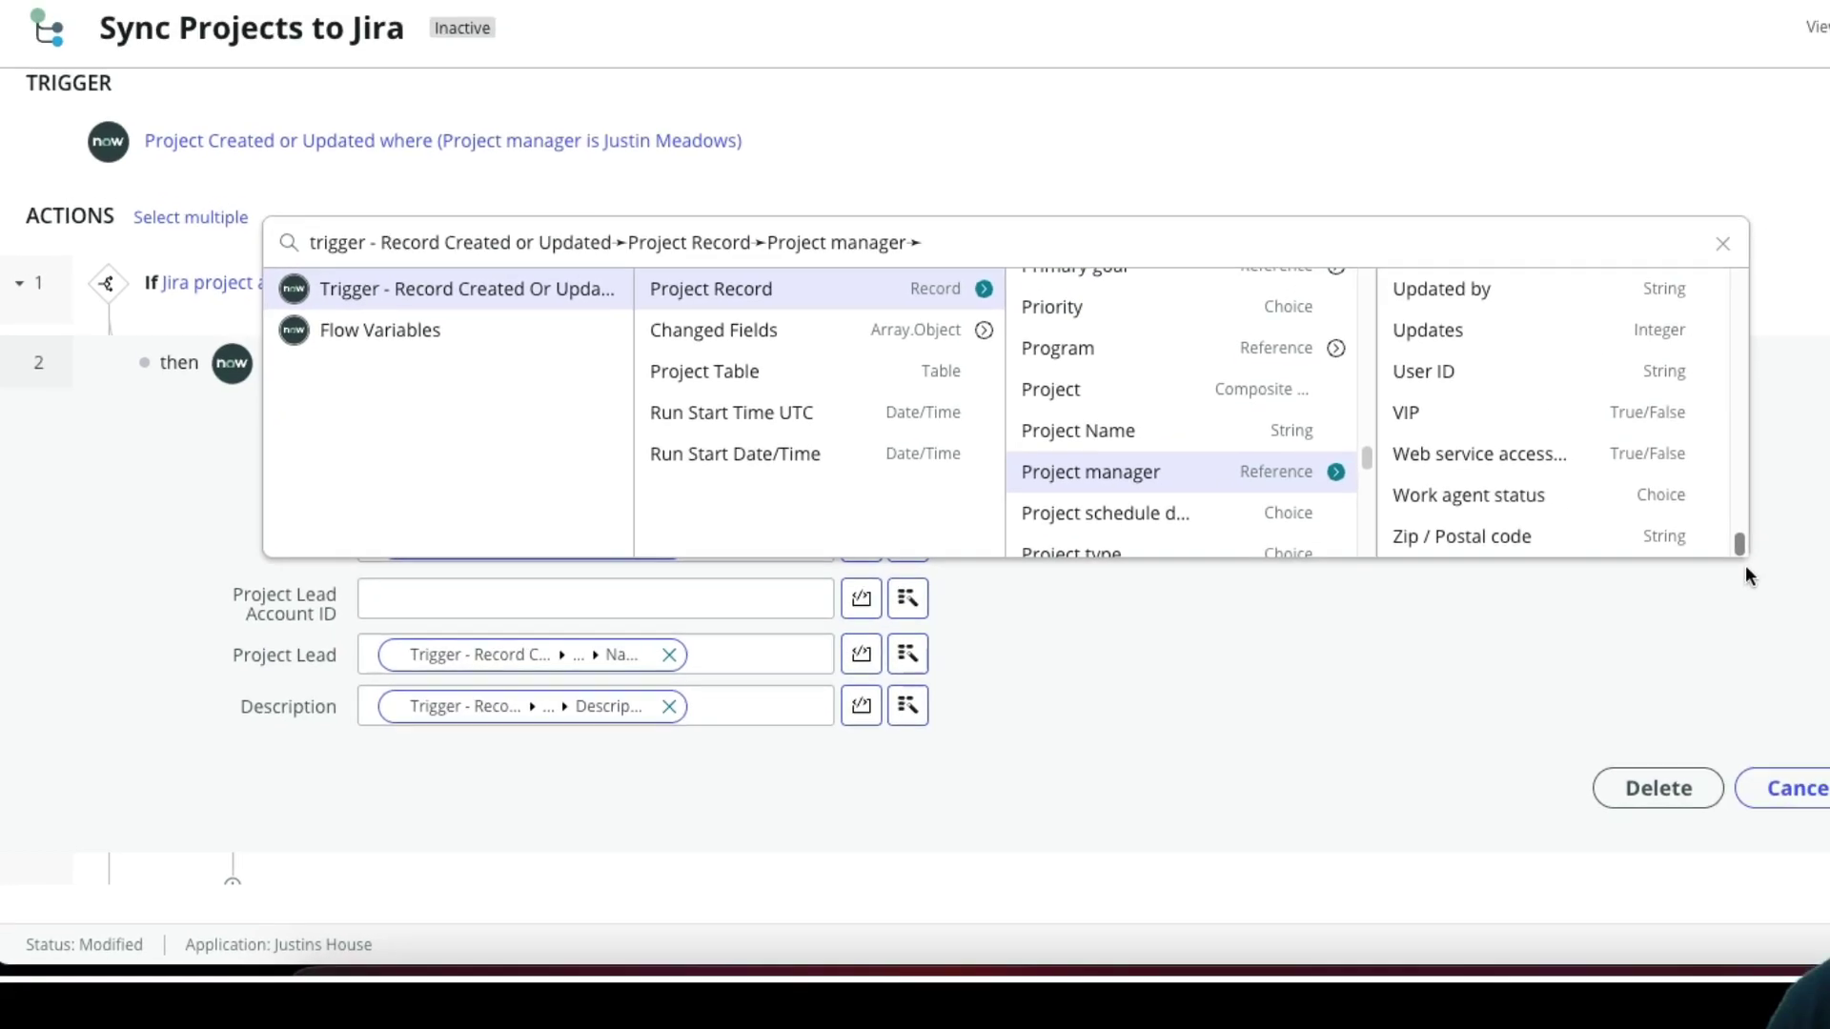
pyautogui.scroll(15, 1653, 381)
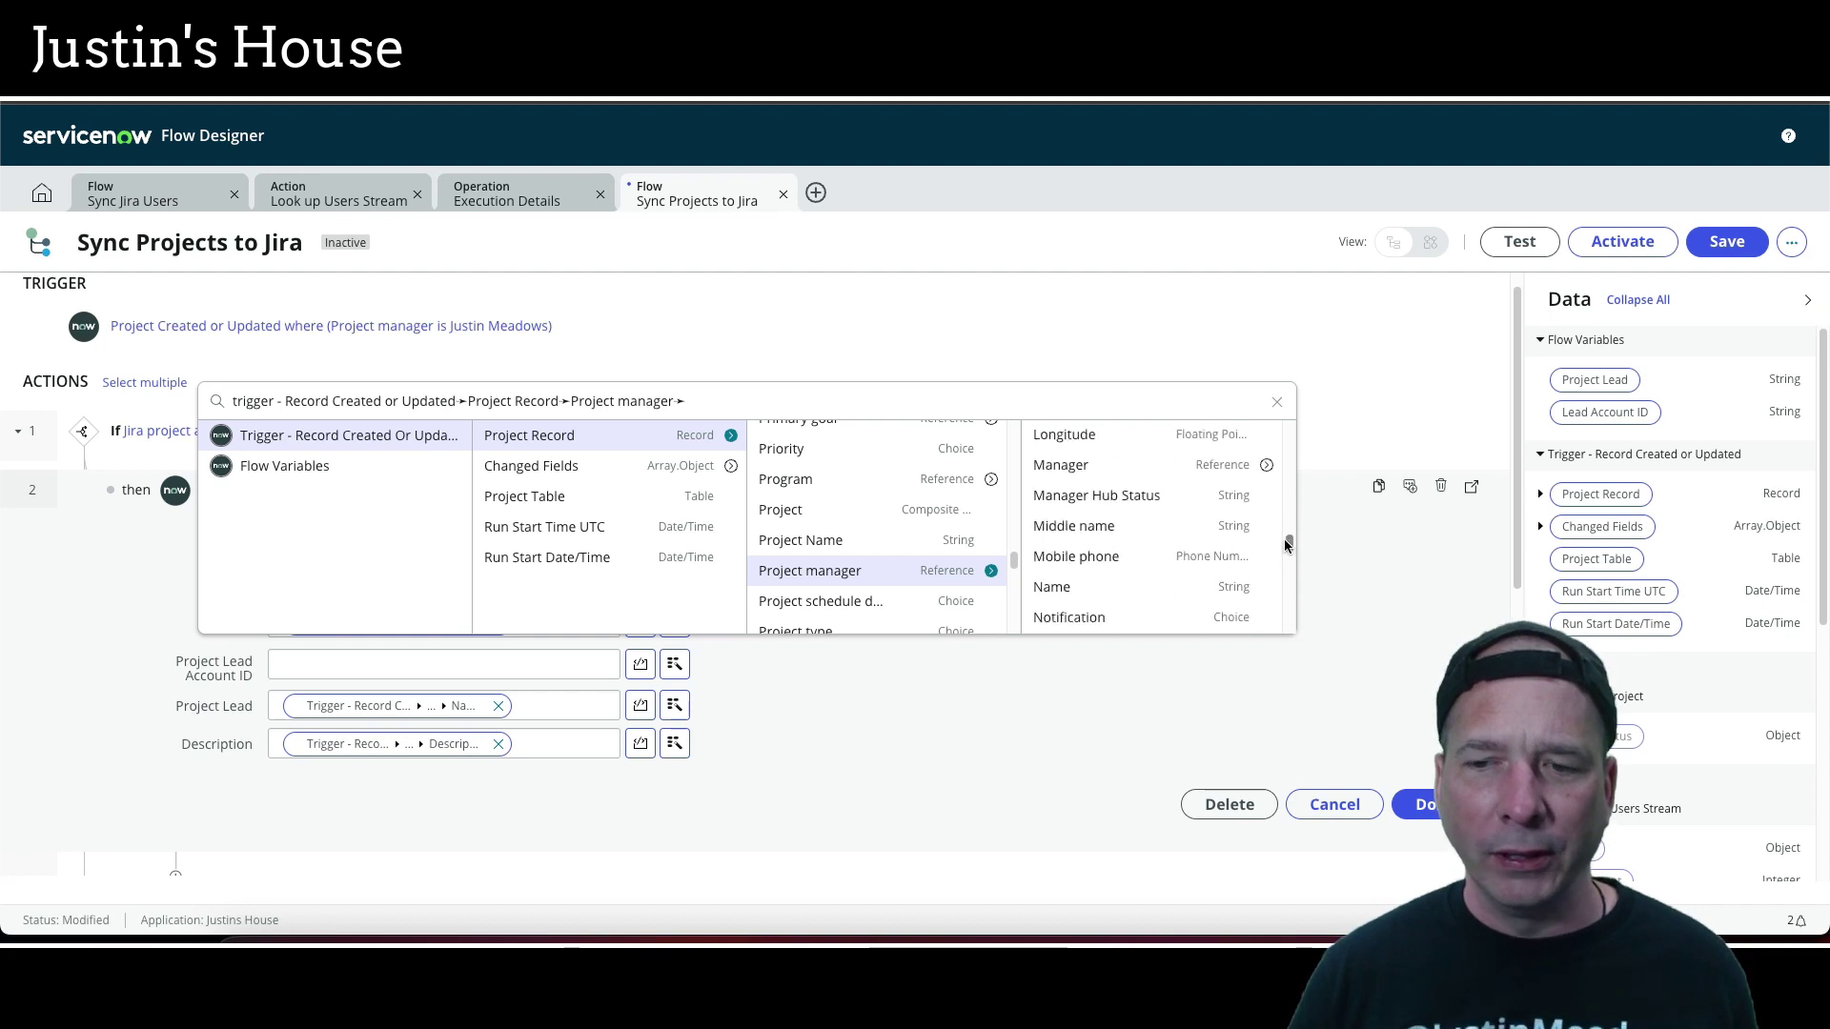
pyautogui.moveTo(1284, 543); pyautogui.dragTo(1283, 514)
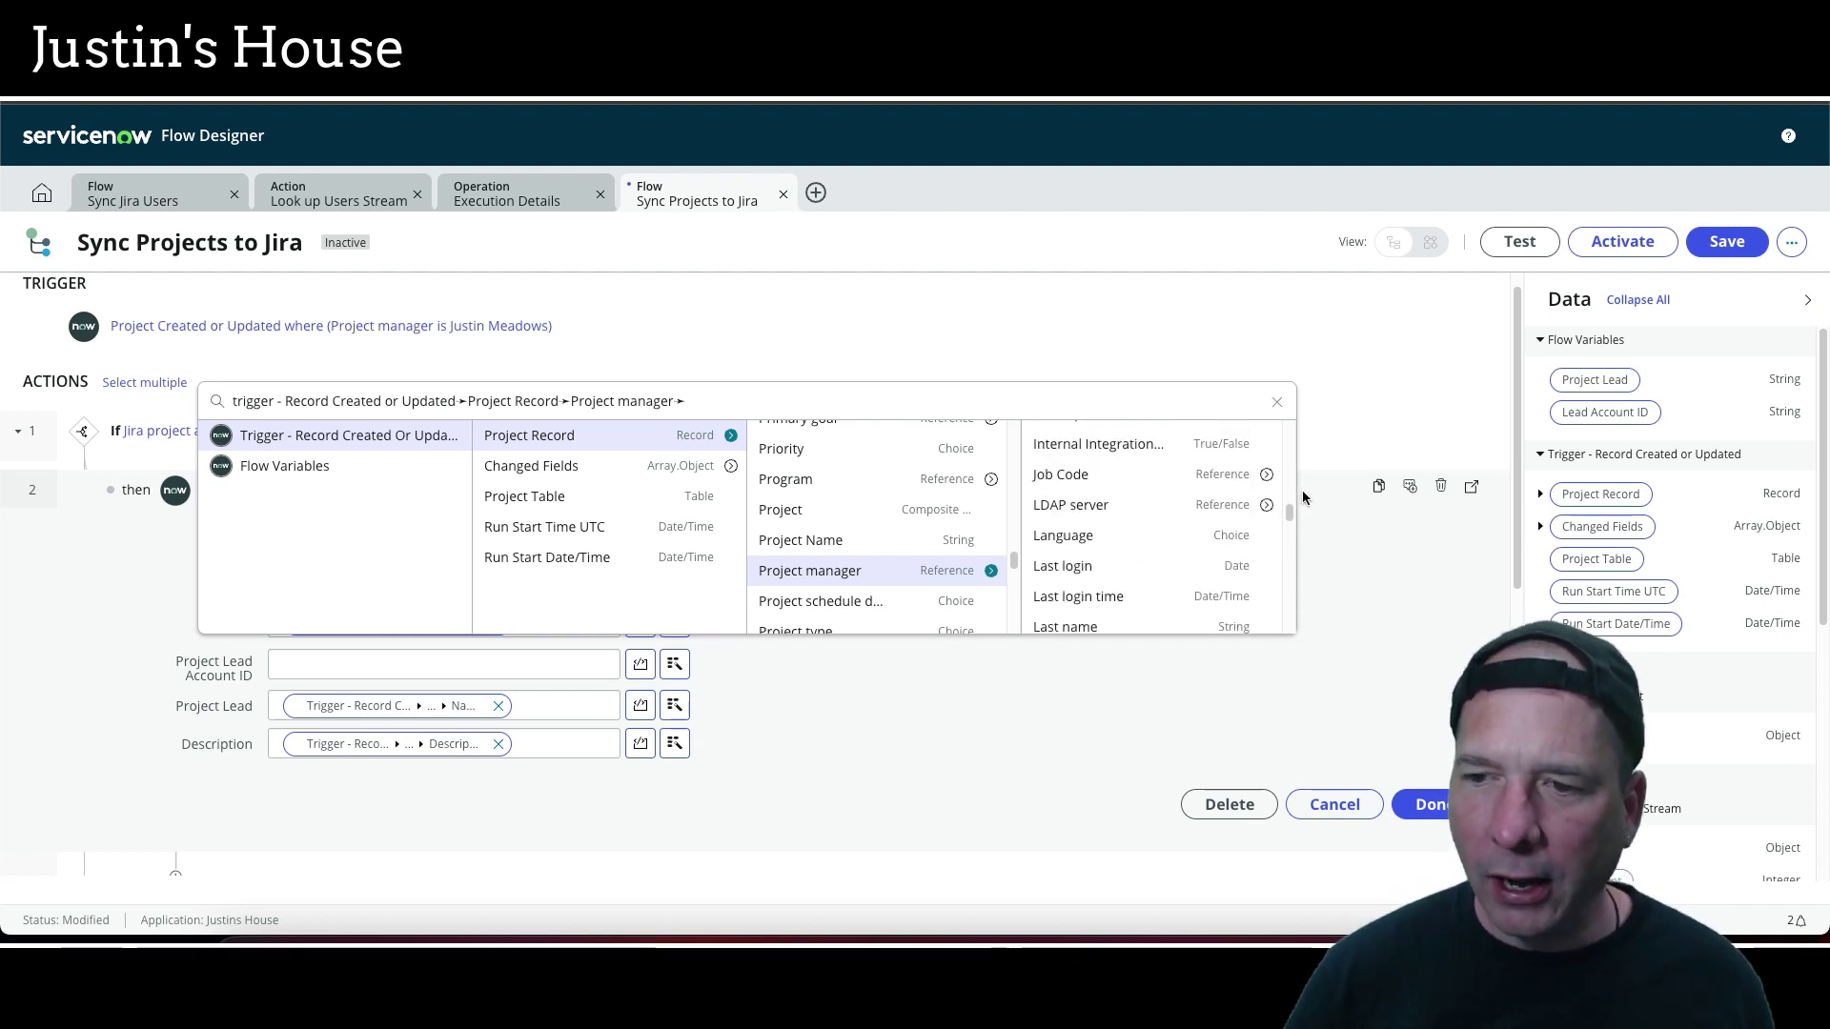
pyautogui.moveTo(1289, 507); pyautogui.dragTo(1283, 464)
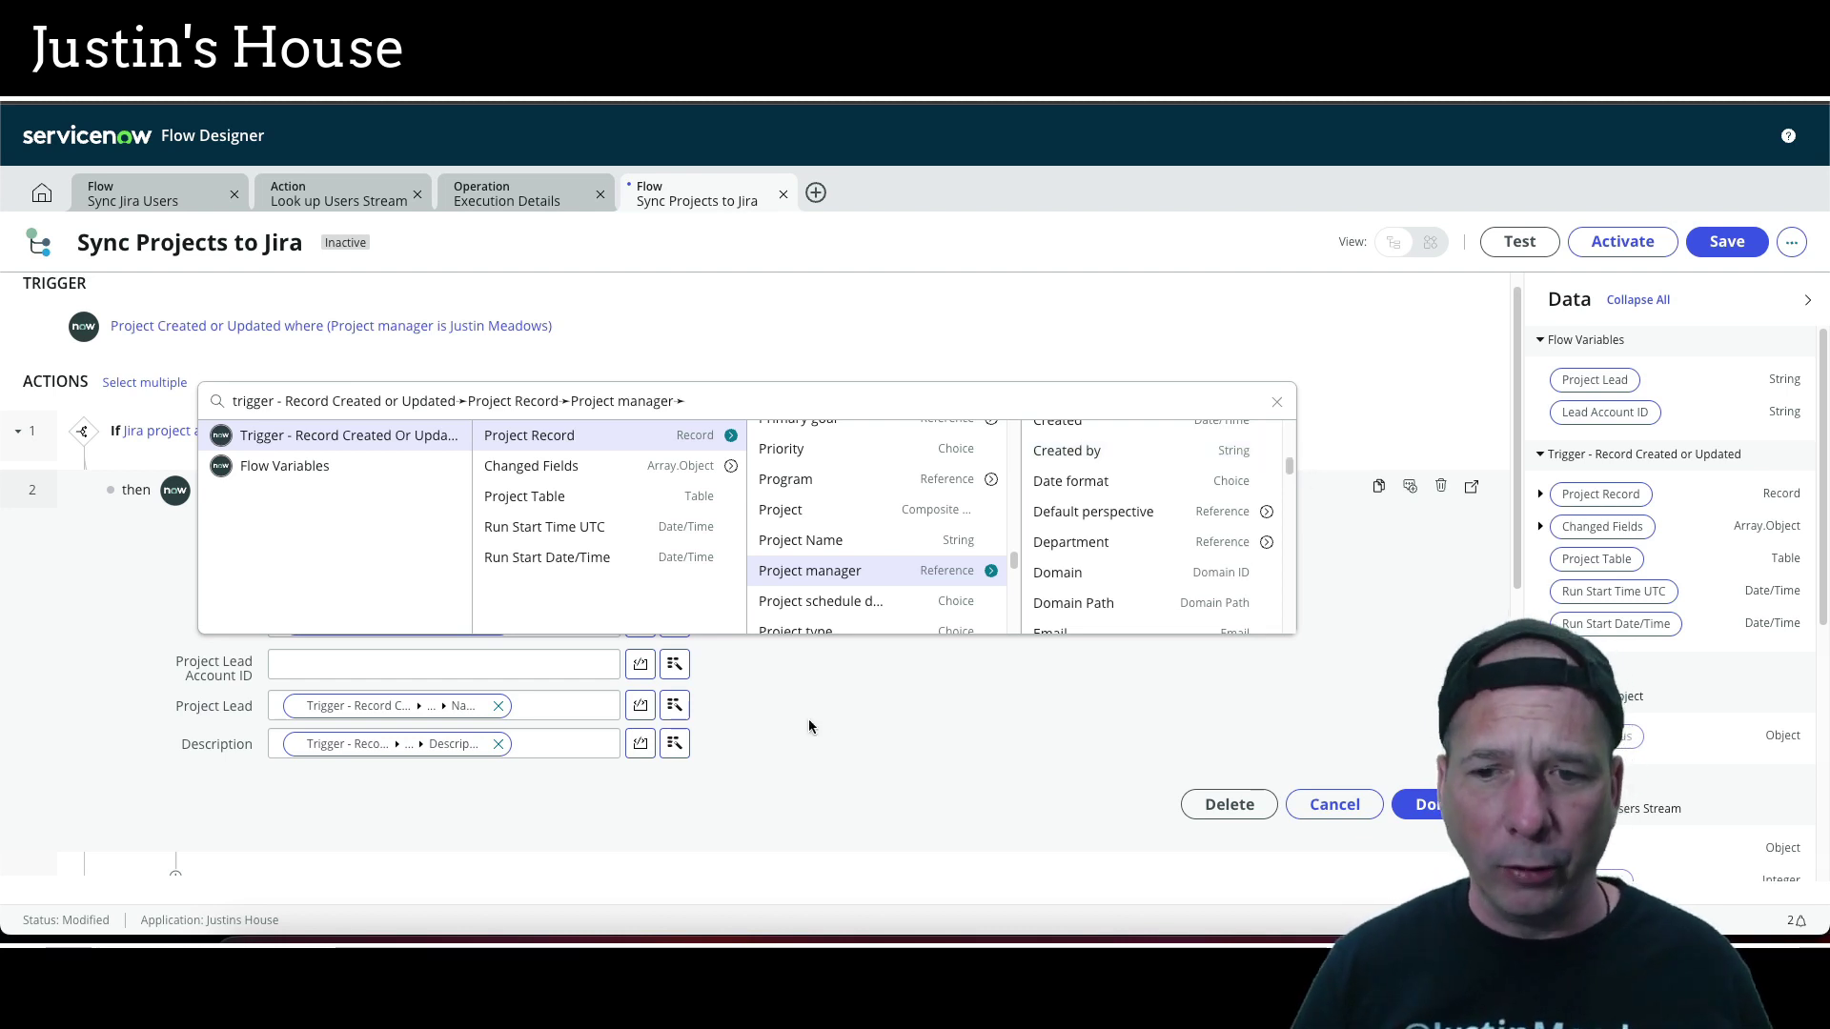
pyautogui.click(873, 721)
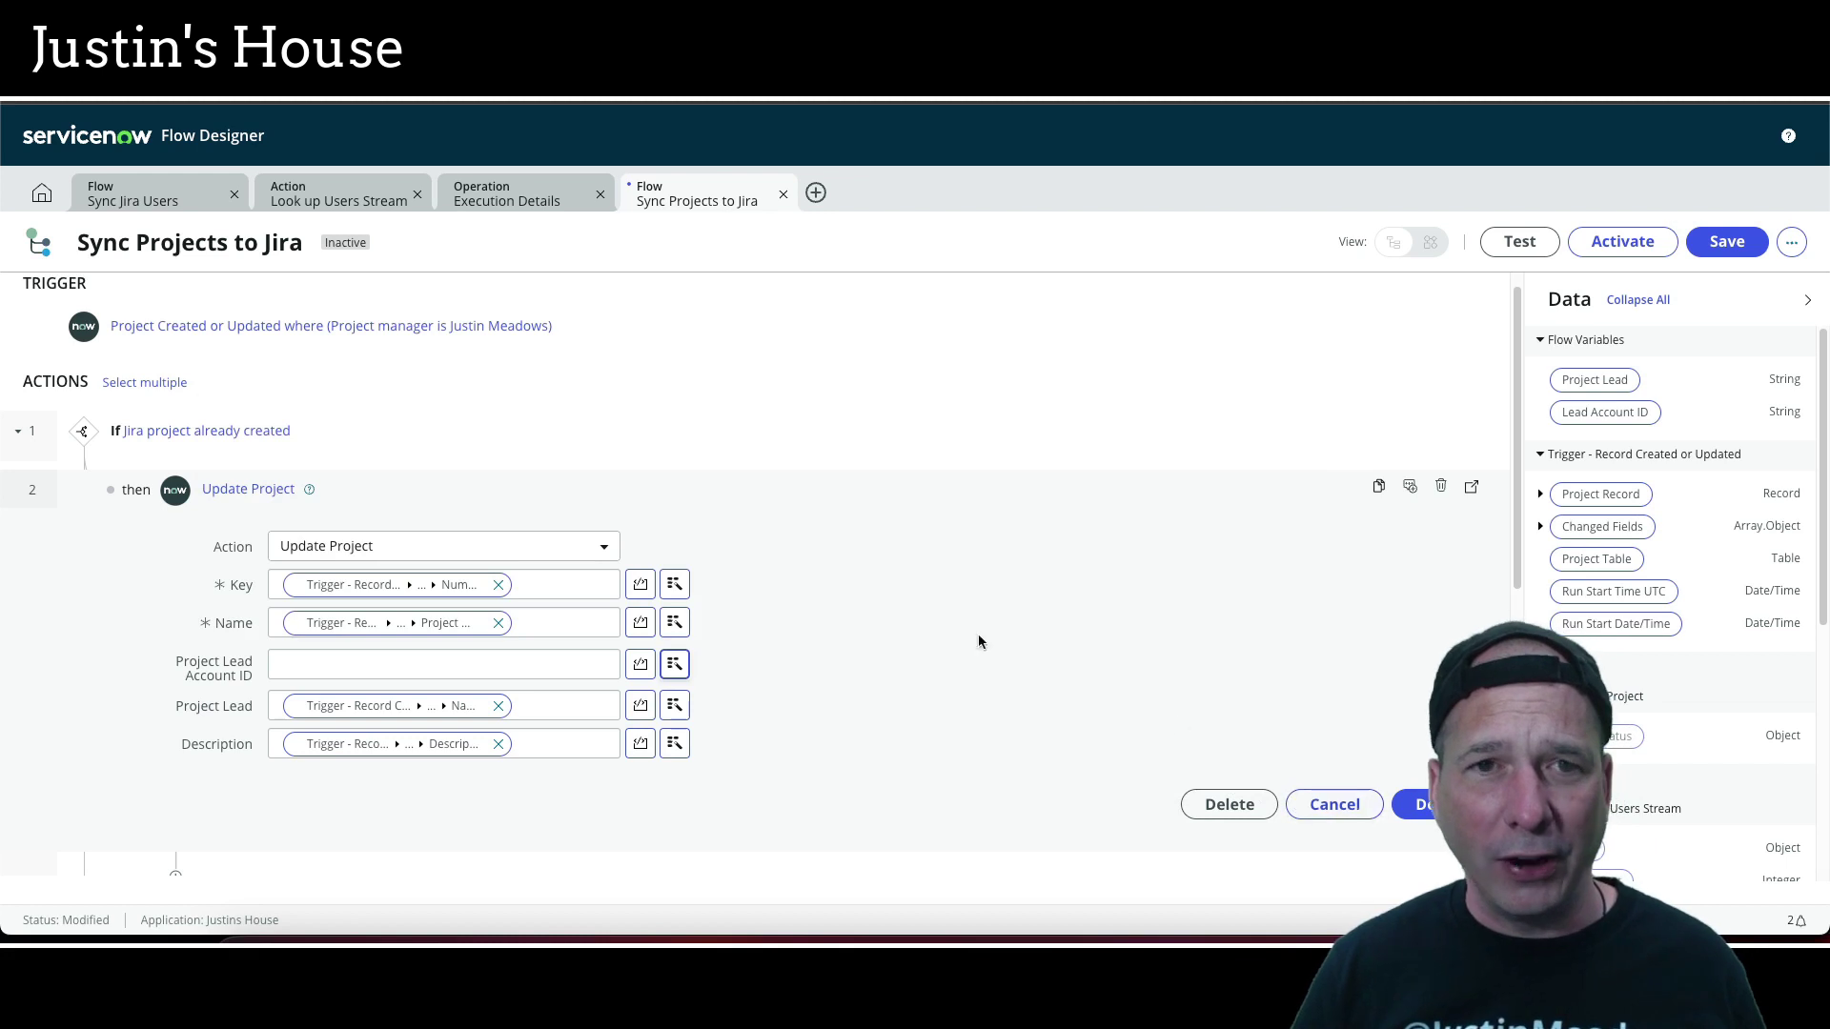
# Insert a Look Up Record action ahead of Update Project in the "Jira project already created" branch
pyautogui.click(178, 462)
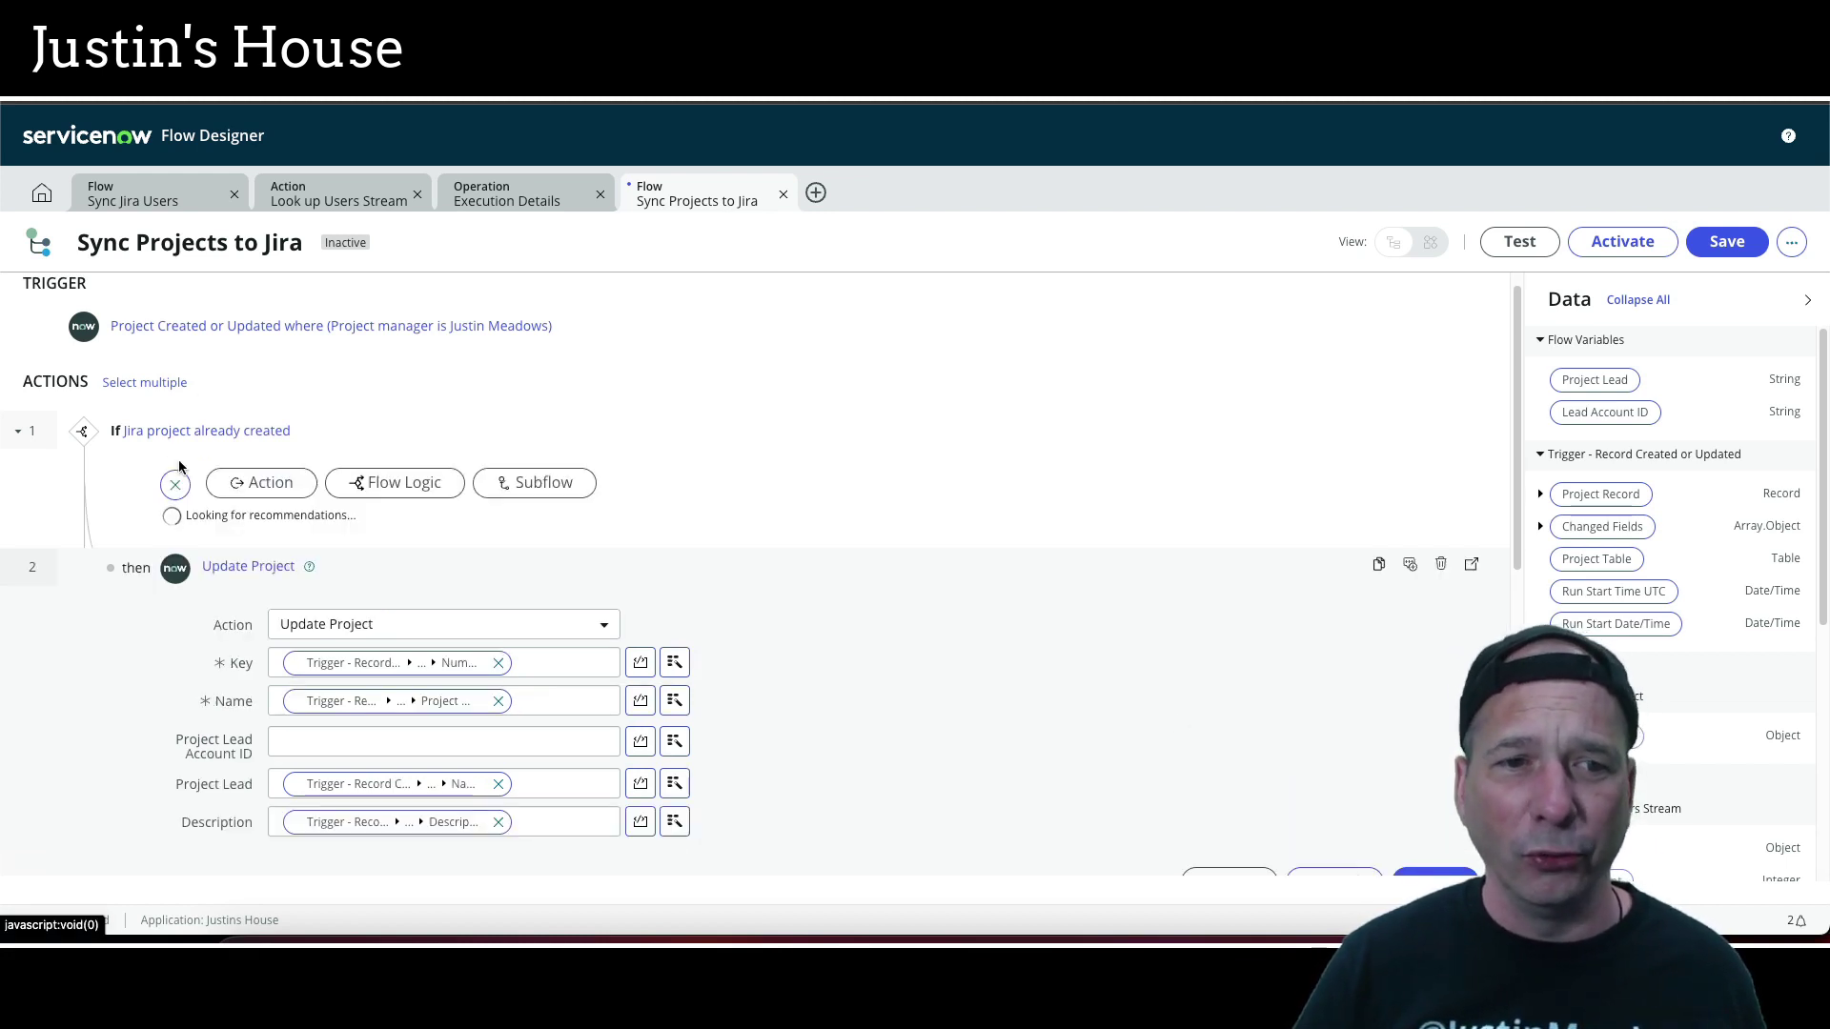
pyautogui.click(257, 483)
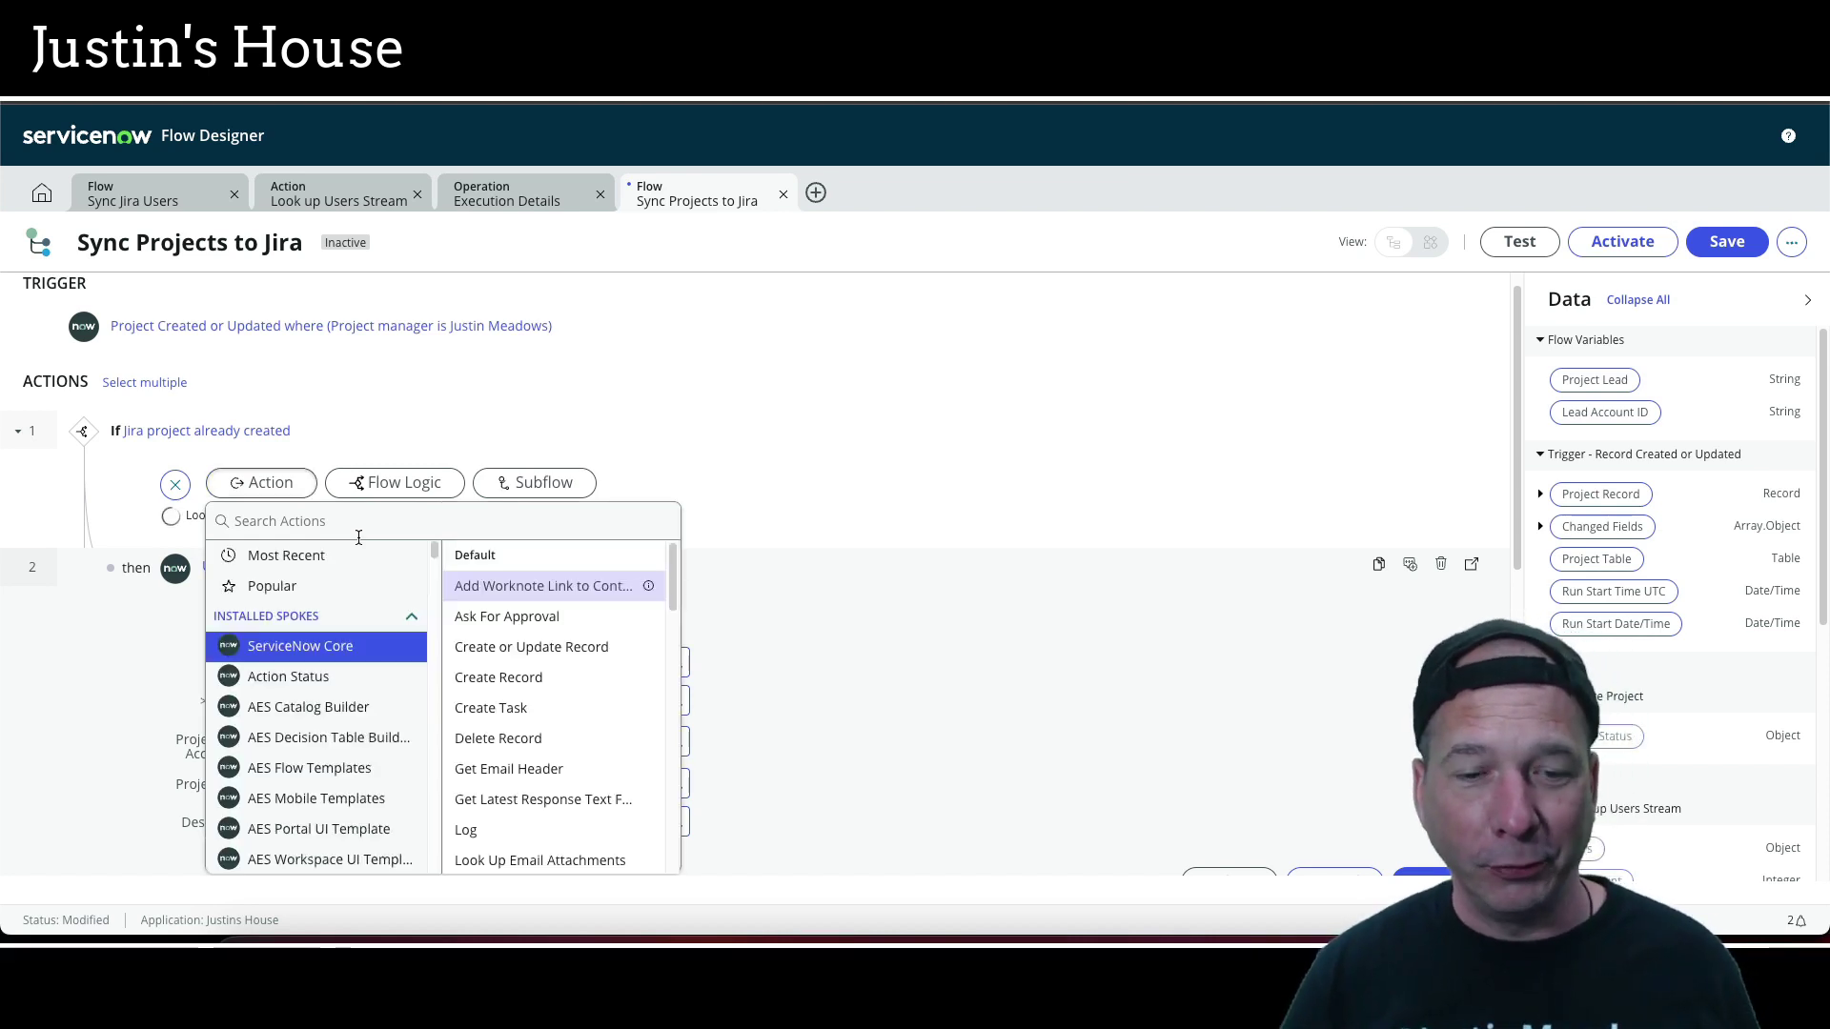
pyautogui.scroll(-5, 368, 736)
pyautogui.scroll(5, 368, 736)
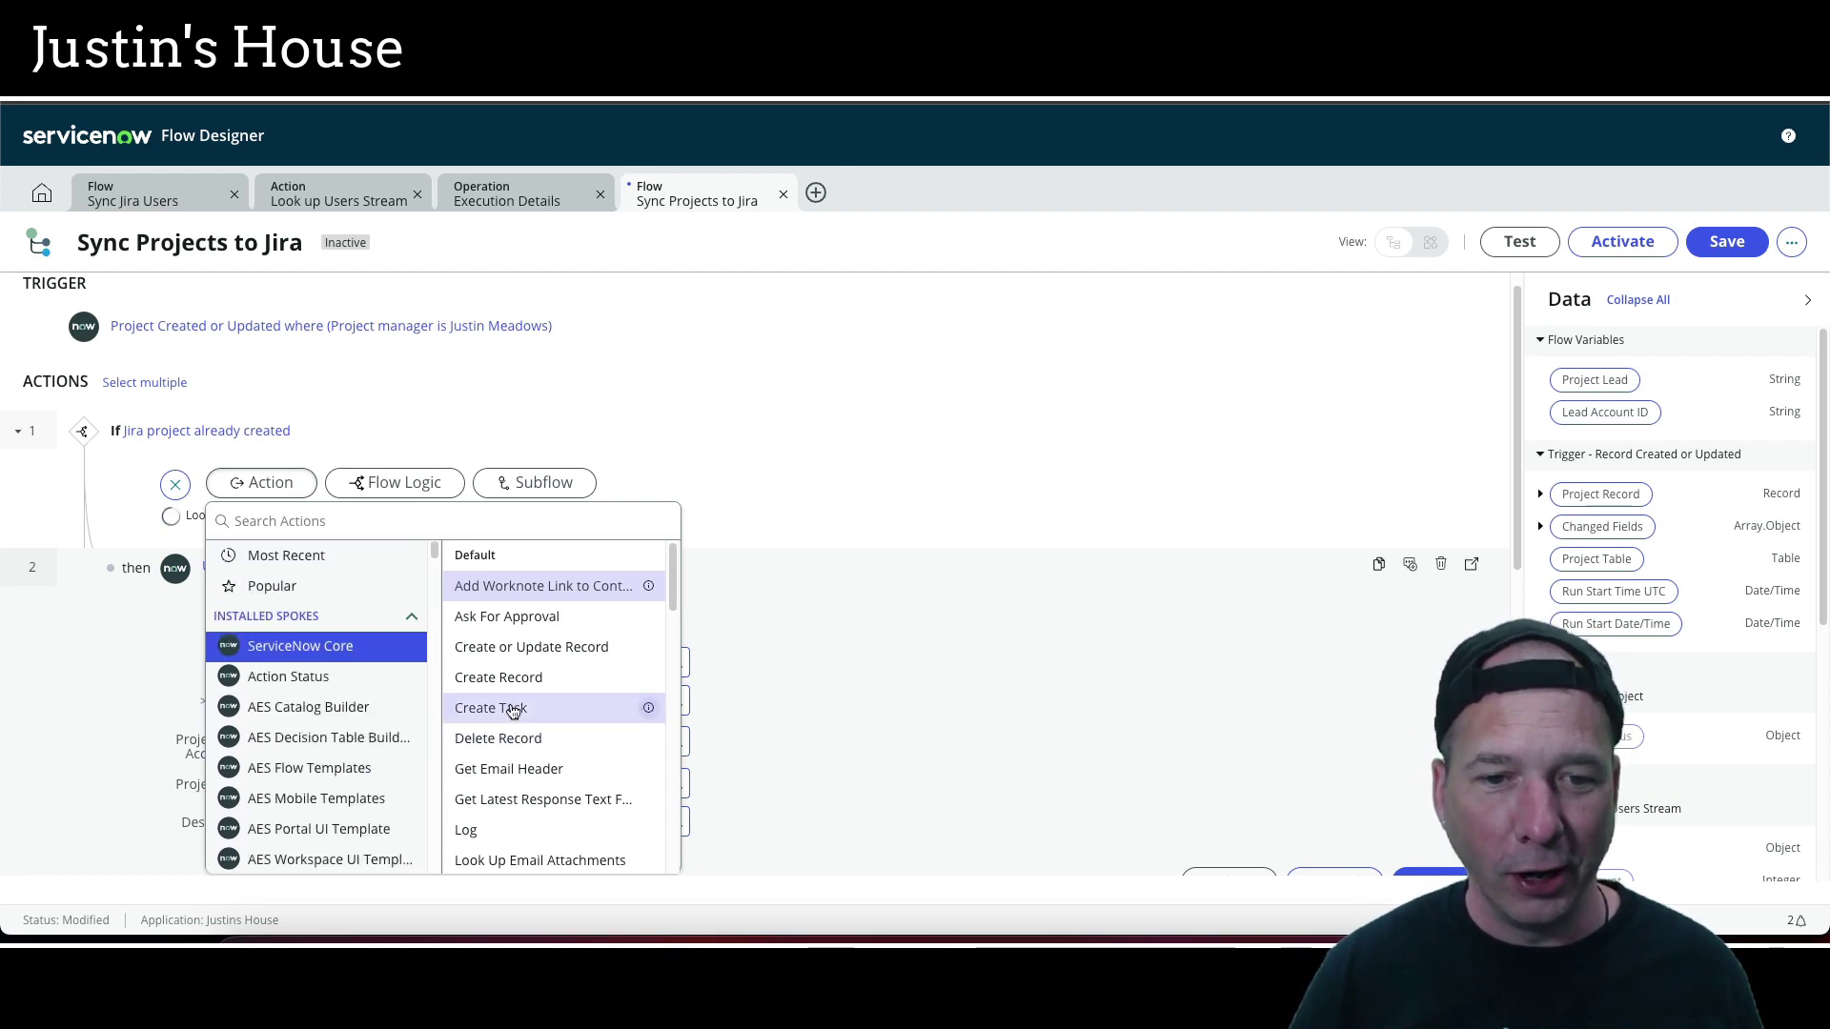
pyautogui.scroll(-4, 519, 686)
pyautogui.click(511, 583)
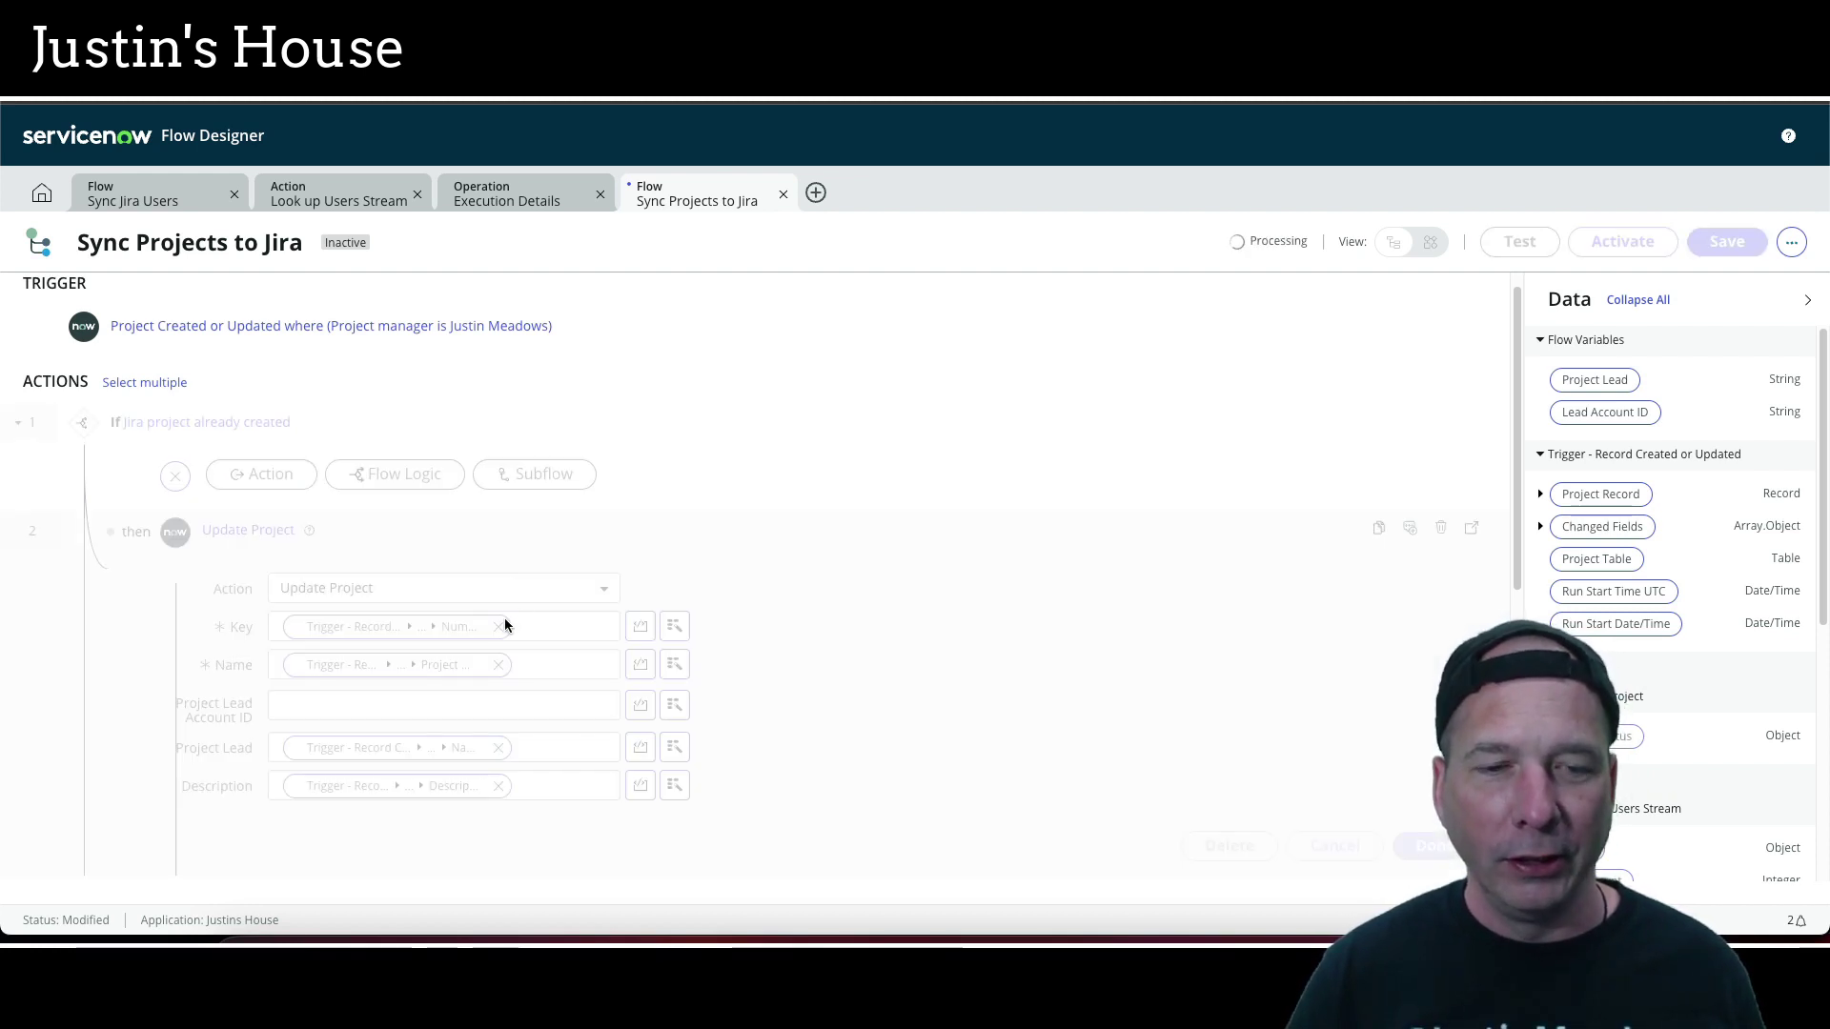
# Set the Look Up Record action's table to Jira Users [x_417399_justins_h_jira_users]
pyautogui.click(423, 585)
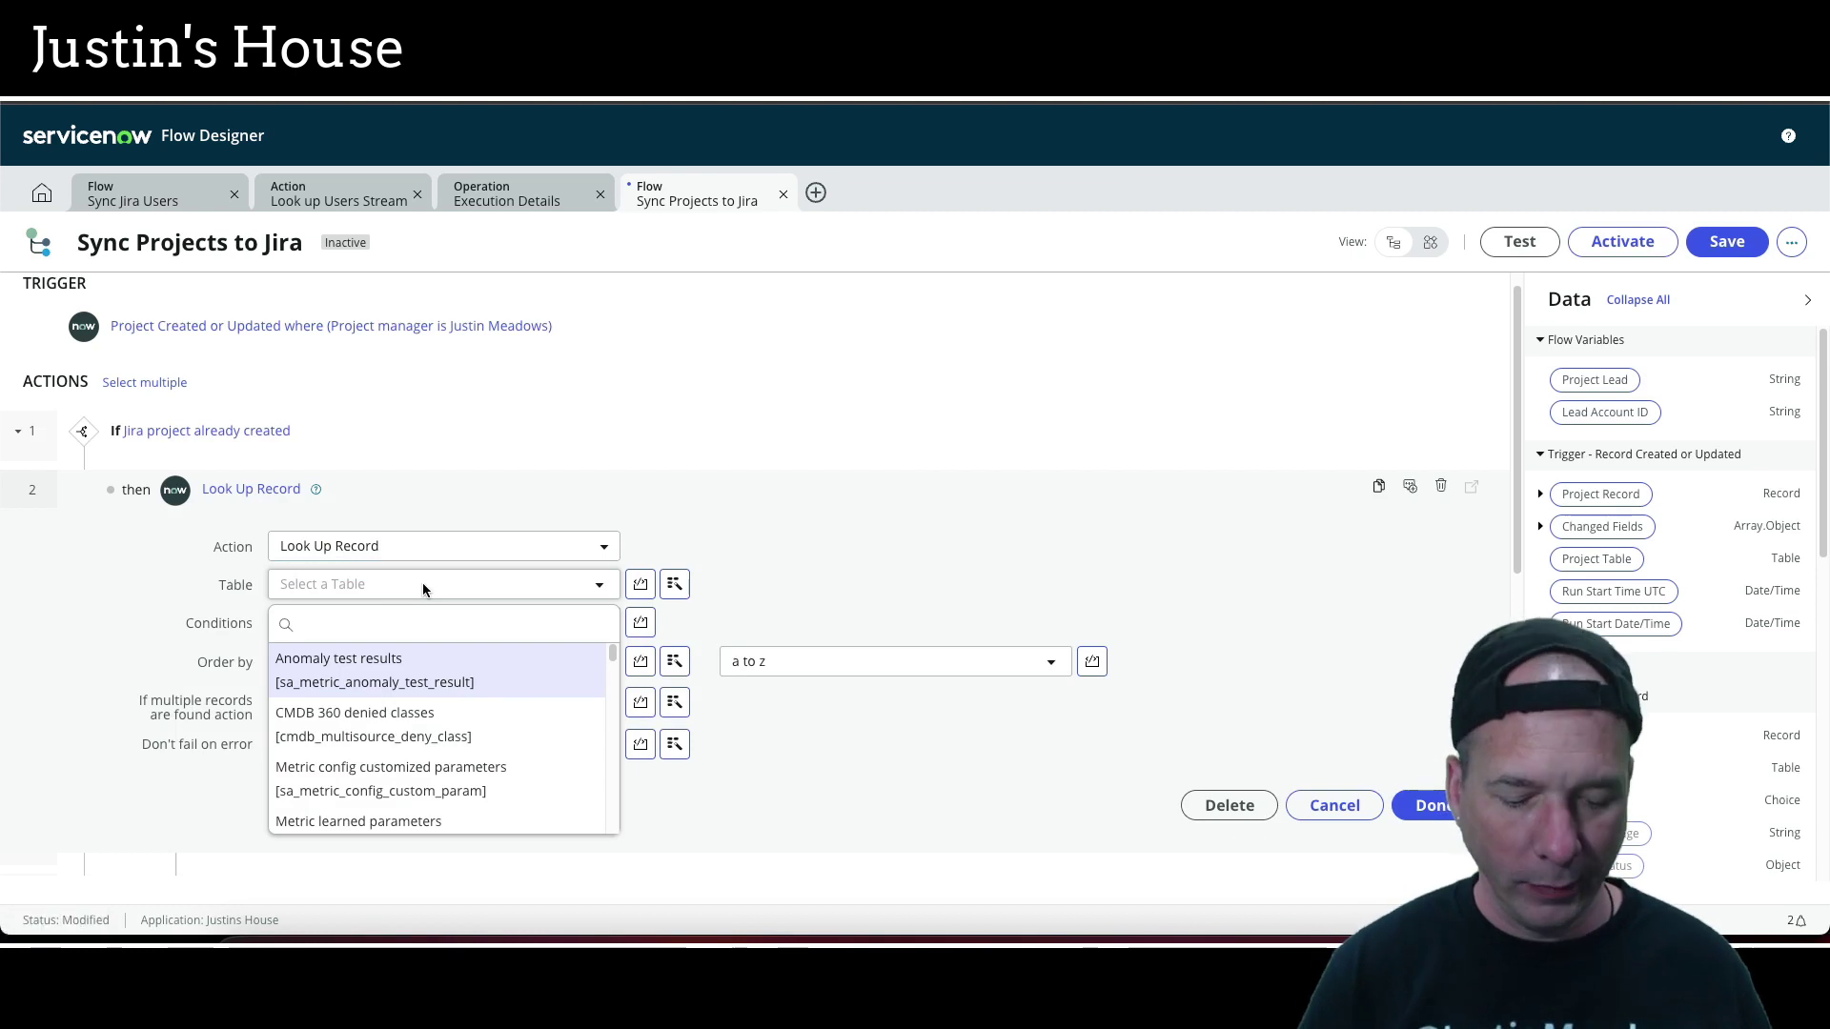
pyautogui.write('jira users')
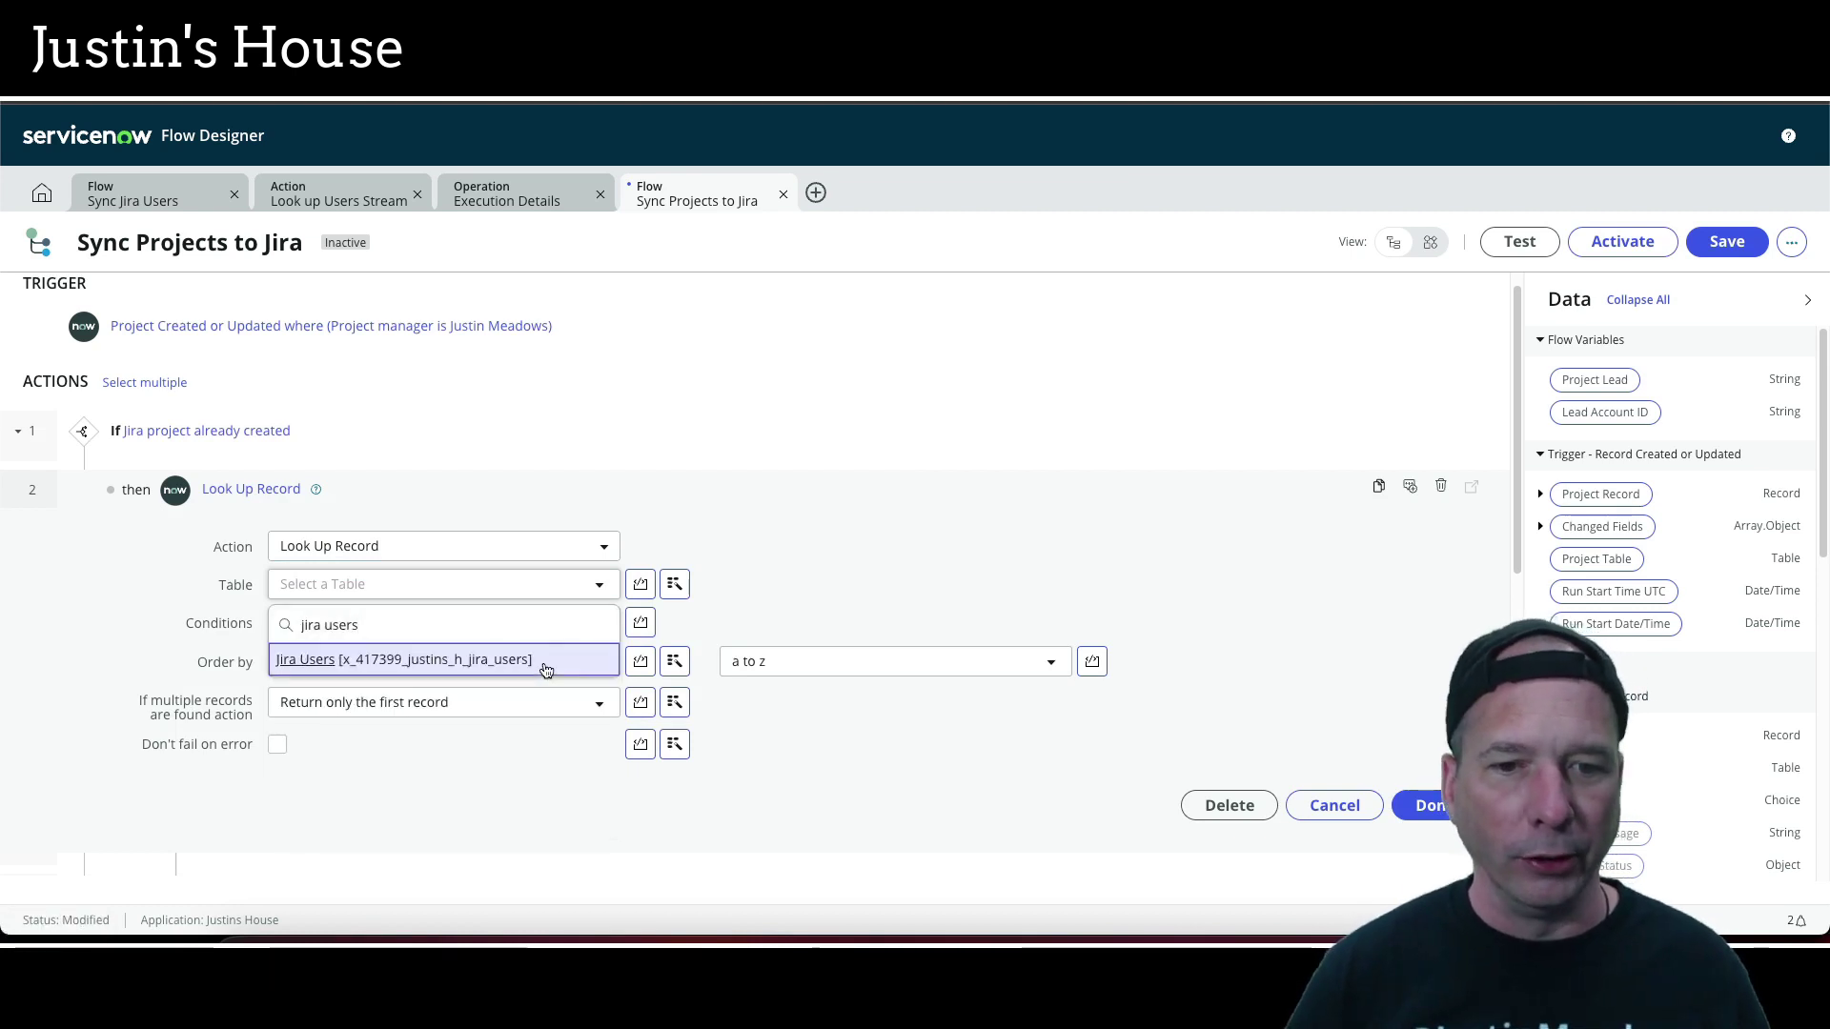
pyautogui.click(546, 670)
# Choose the related User record's Sys ID (User . Sys ID) as the lookup's condition field
pyautogui.click(457, 656)
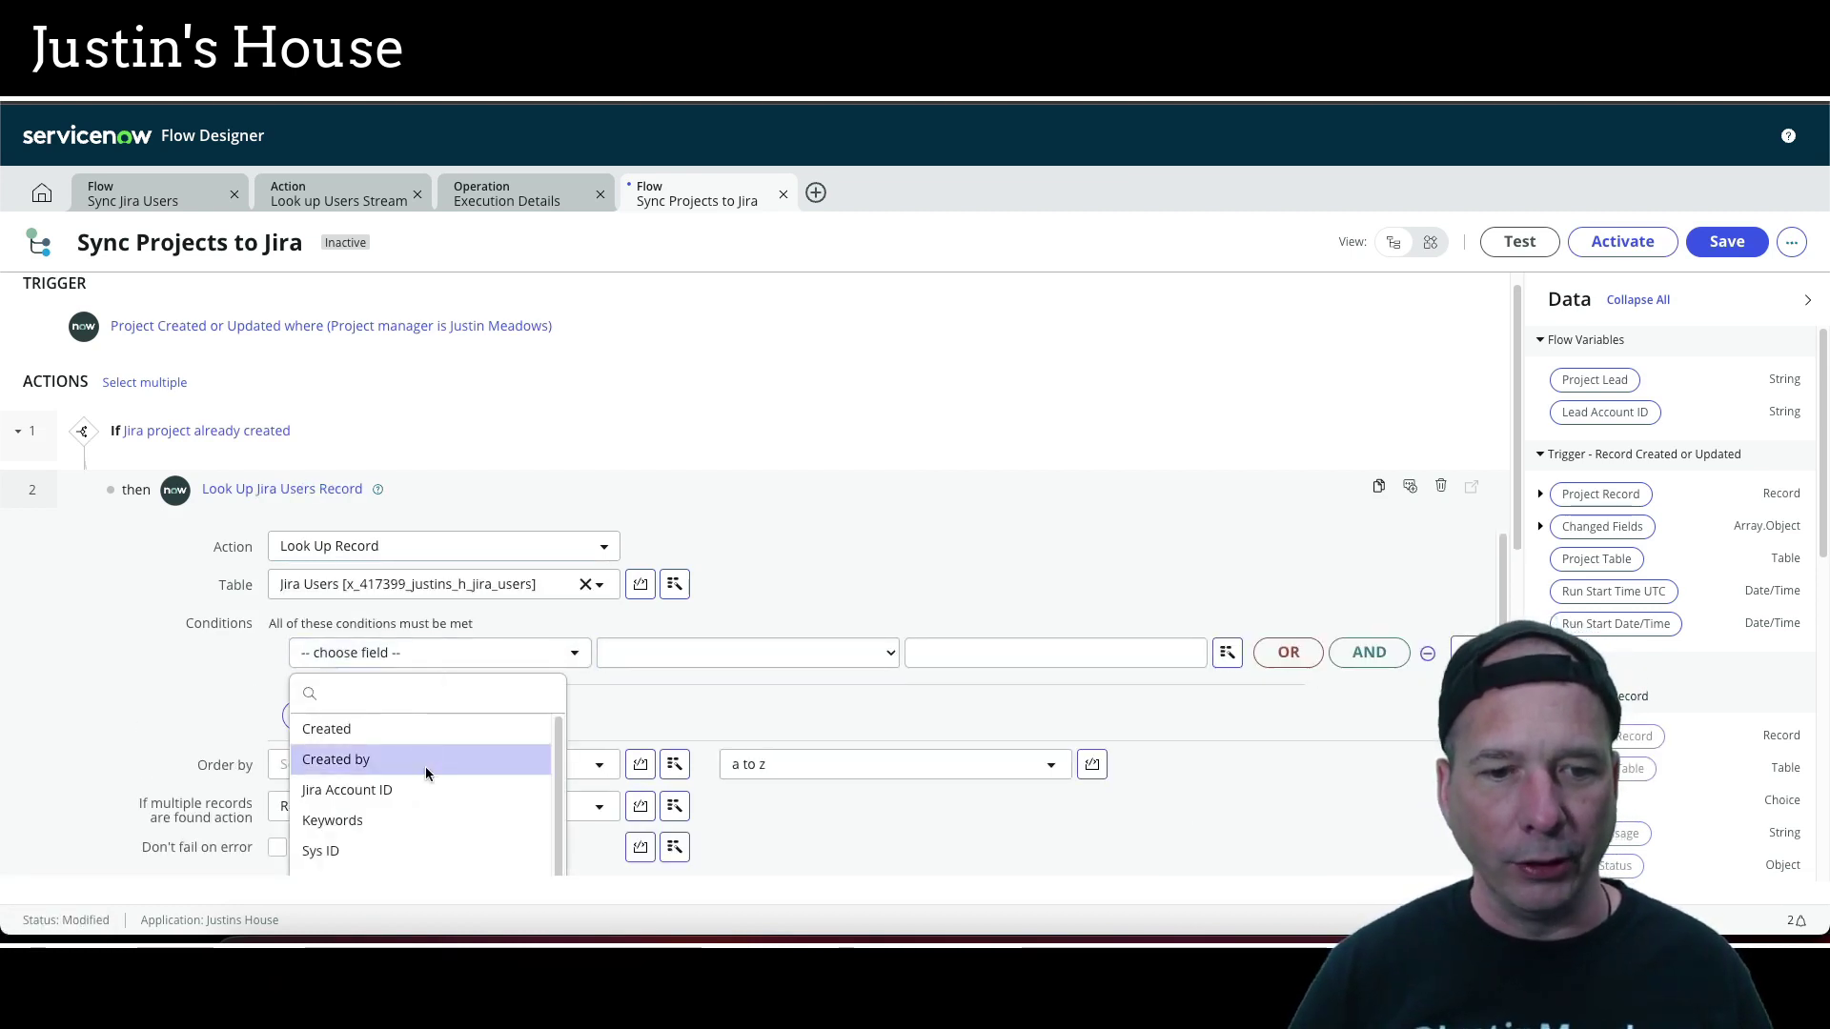
pyautogui.click(385, 851)
pyautogui.click(409, 654)
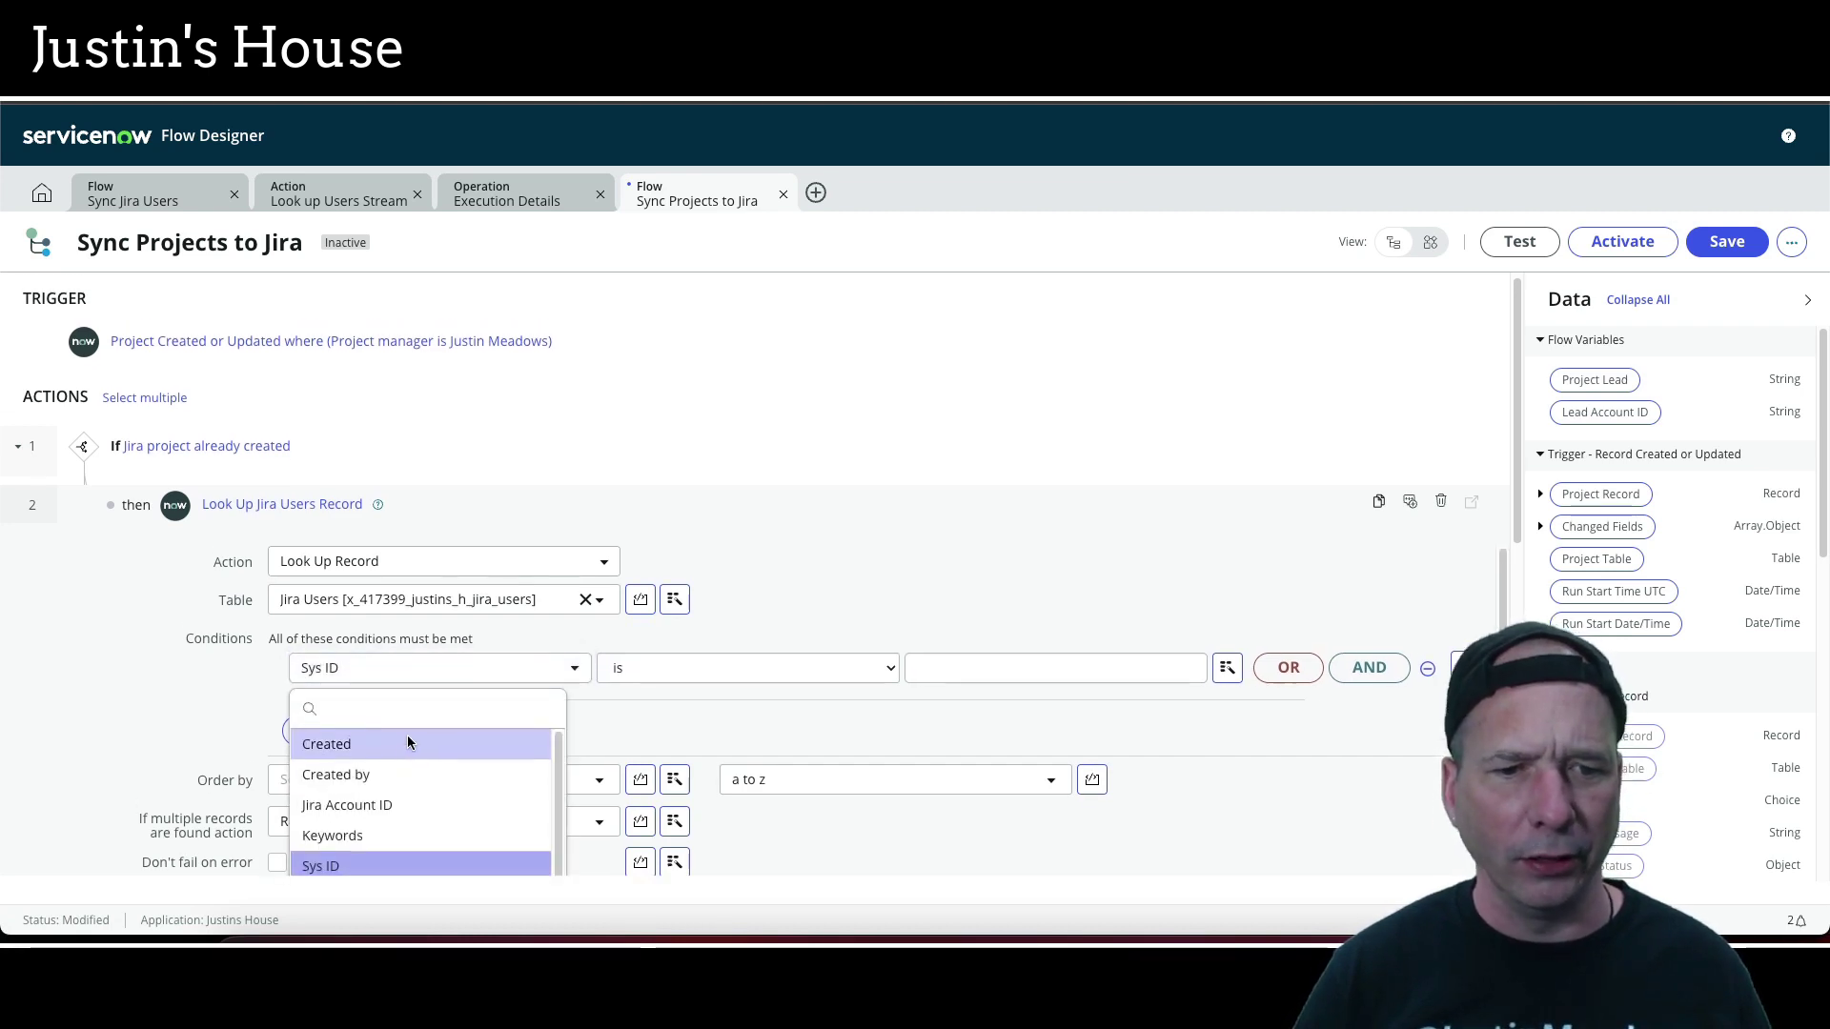
pyautogui.scroll(-5, 408, 735)
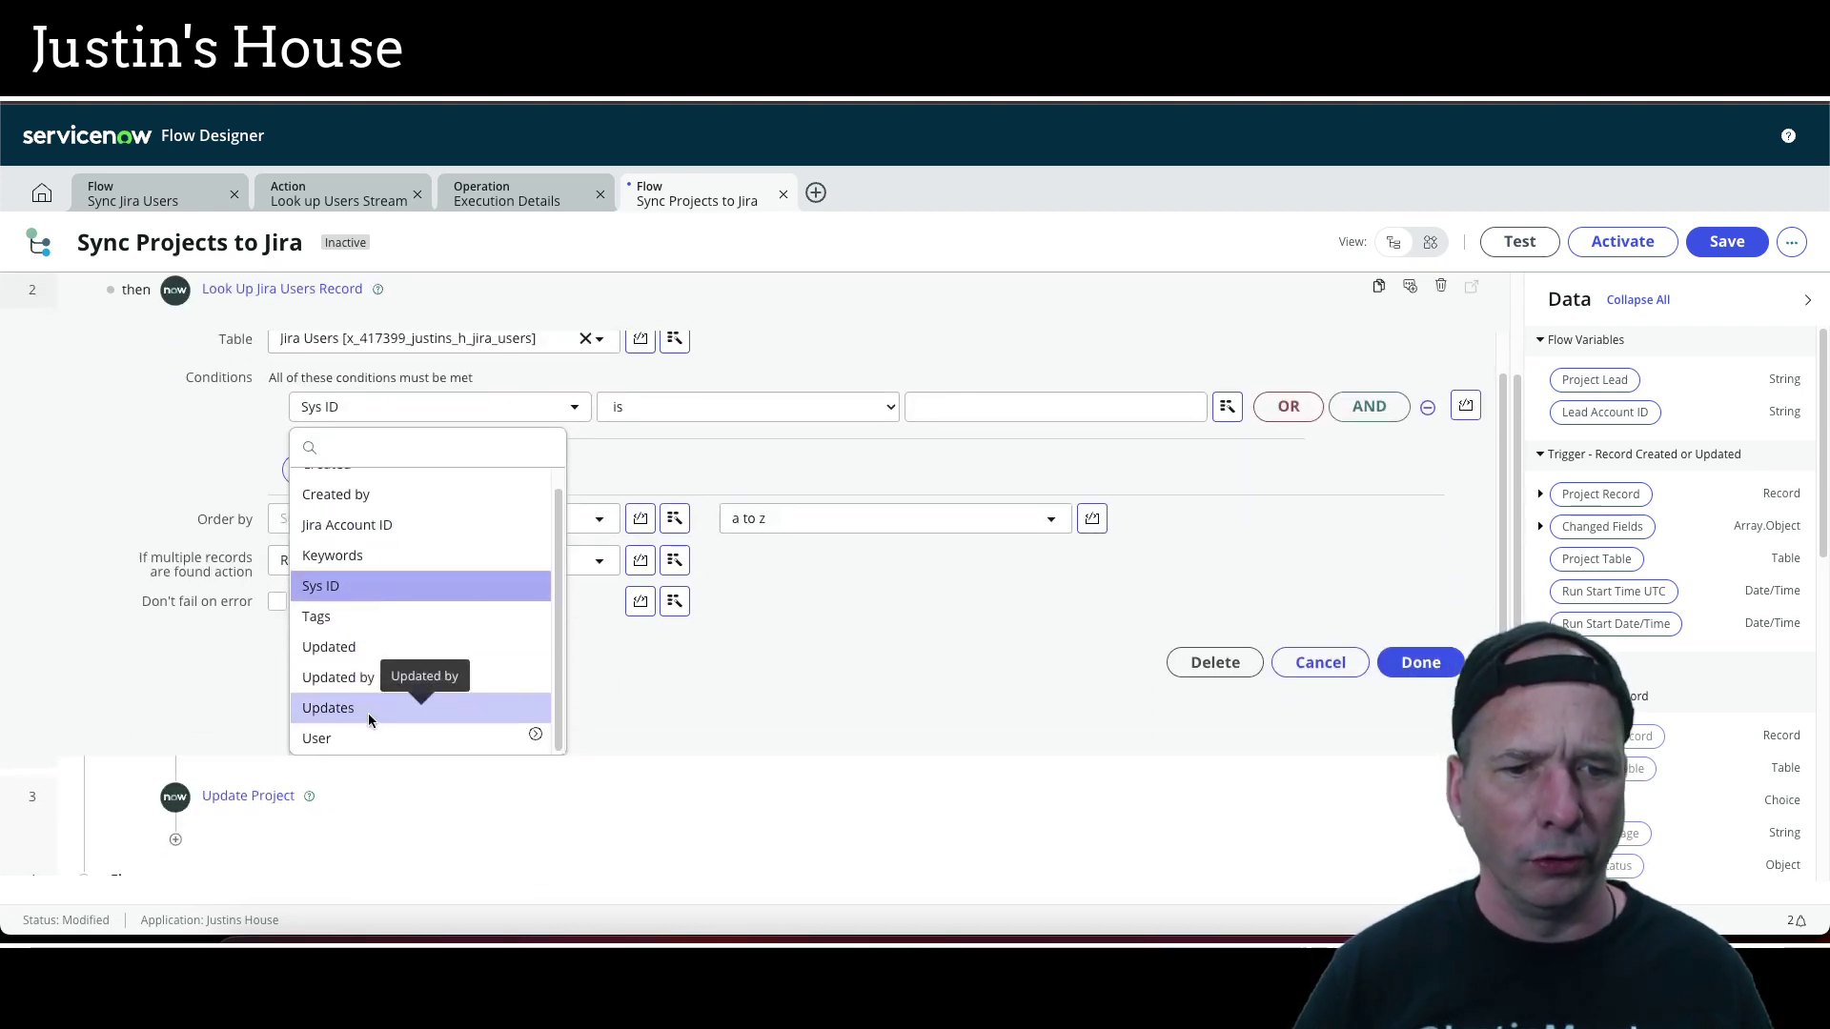
pyautogui.click(536, 734)
pyautogui.scroll(-10, 648, 610)
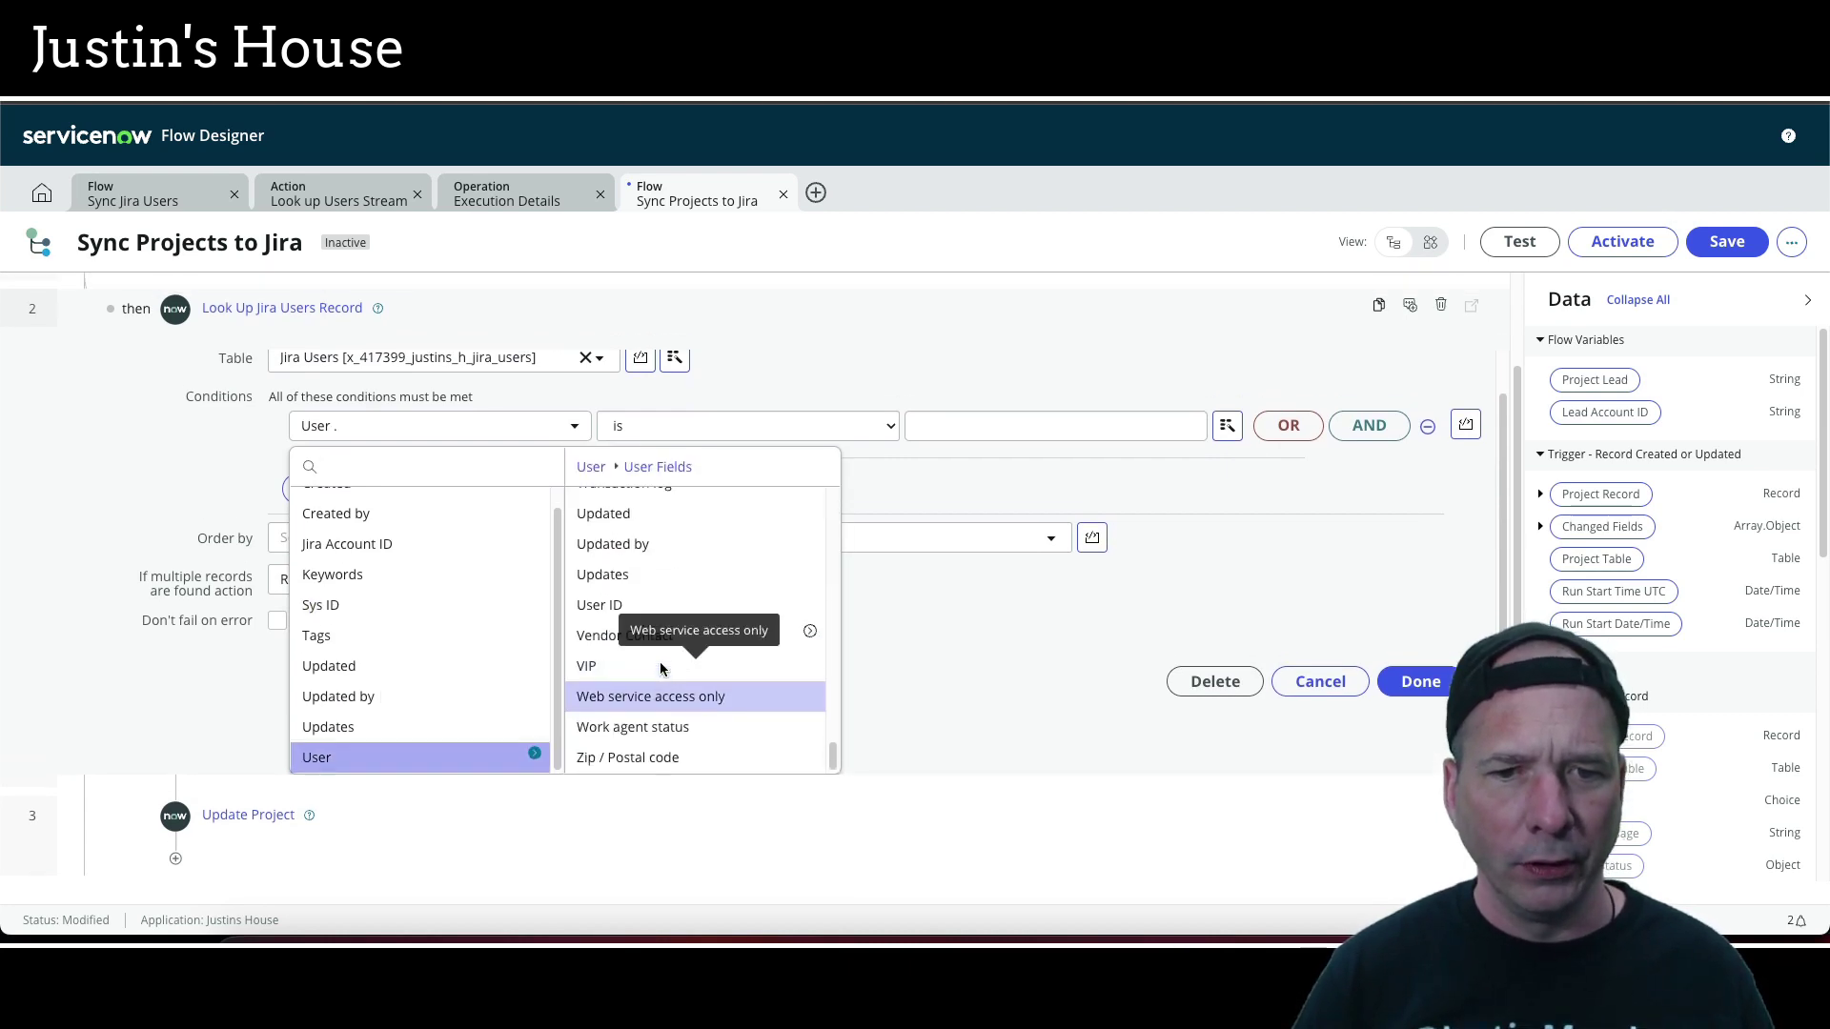
pyautogui.scroll(5, 683, 745)
pyautogui.click(638, 822)
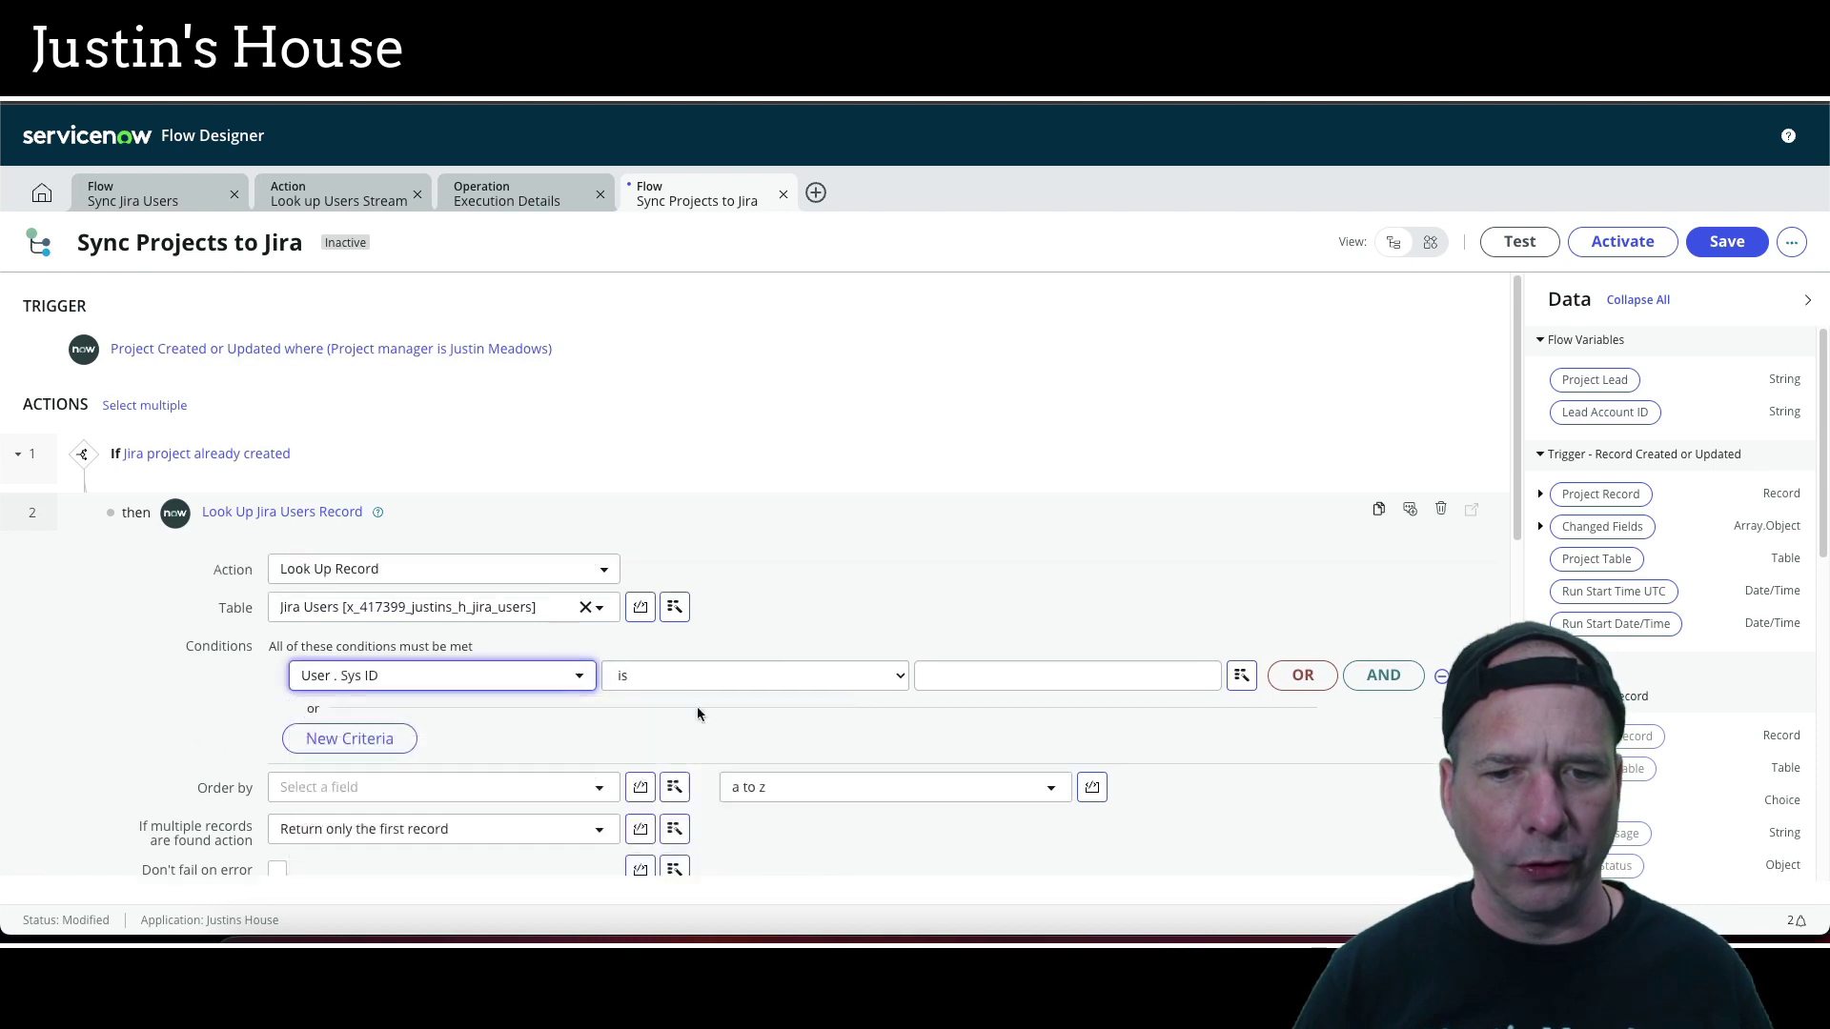
# Set the condition's value to the trigger's Project Record > Project manager > Sys ID and collapse the lookup action
pyautogui.click(1240, 679)
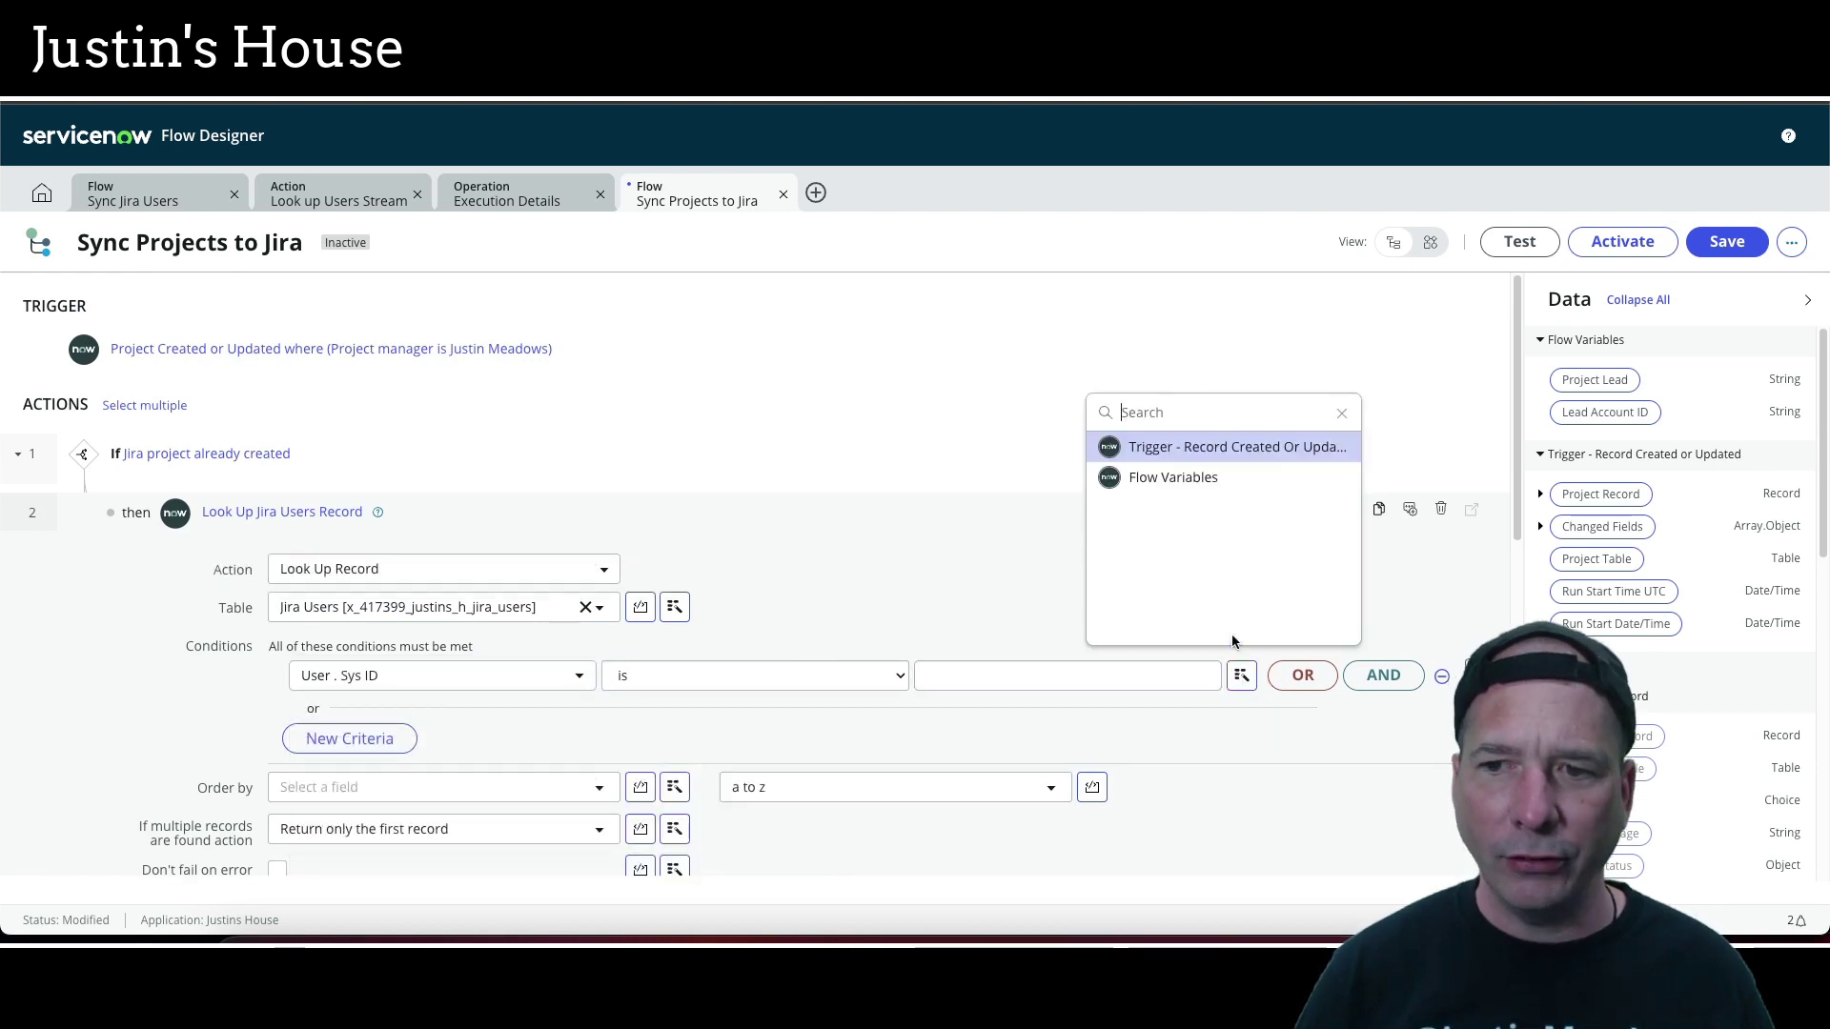
pyautogui.click(1332, 461)
pyautogui.click(1465, 447)
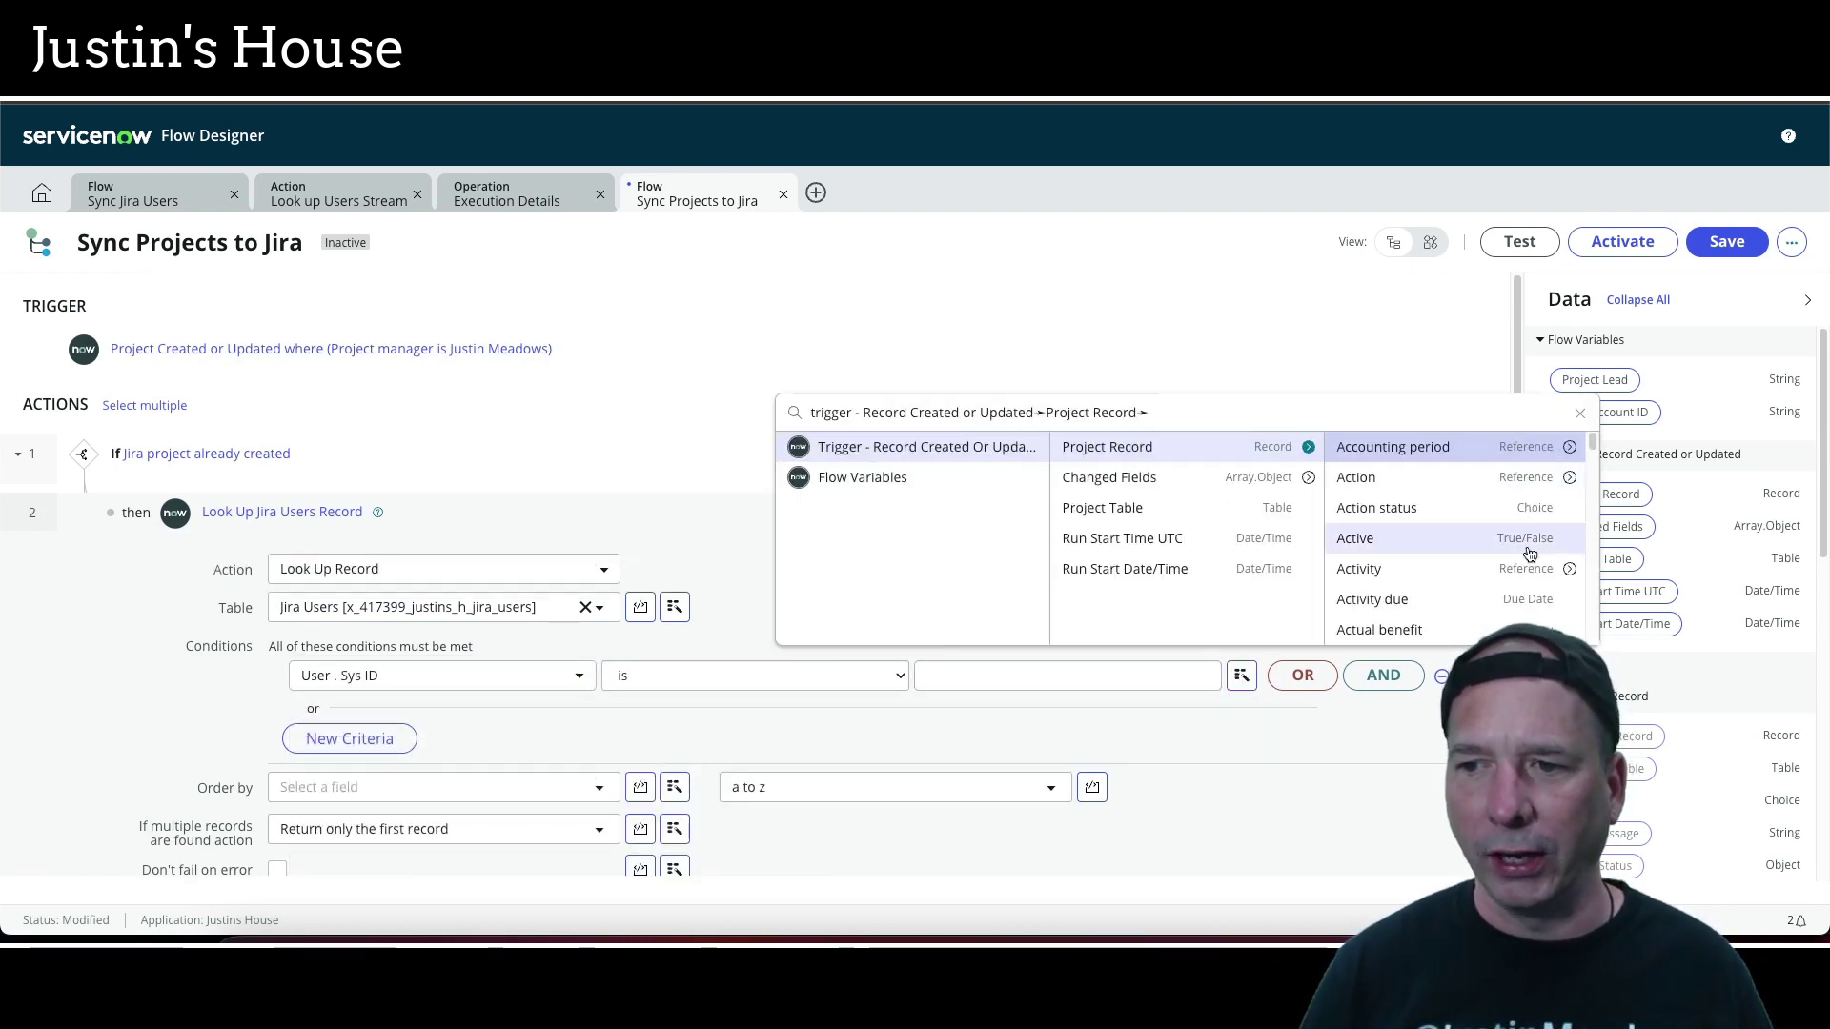
pyautogui.scroll(-10, 1518, 552)
pyautogui.scroll(-4, 1518, 557)
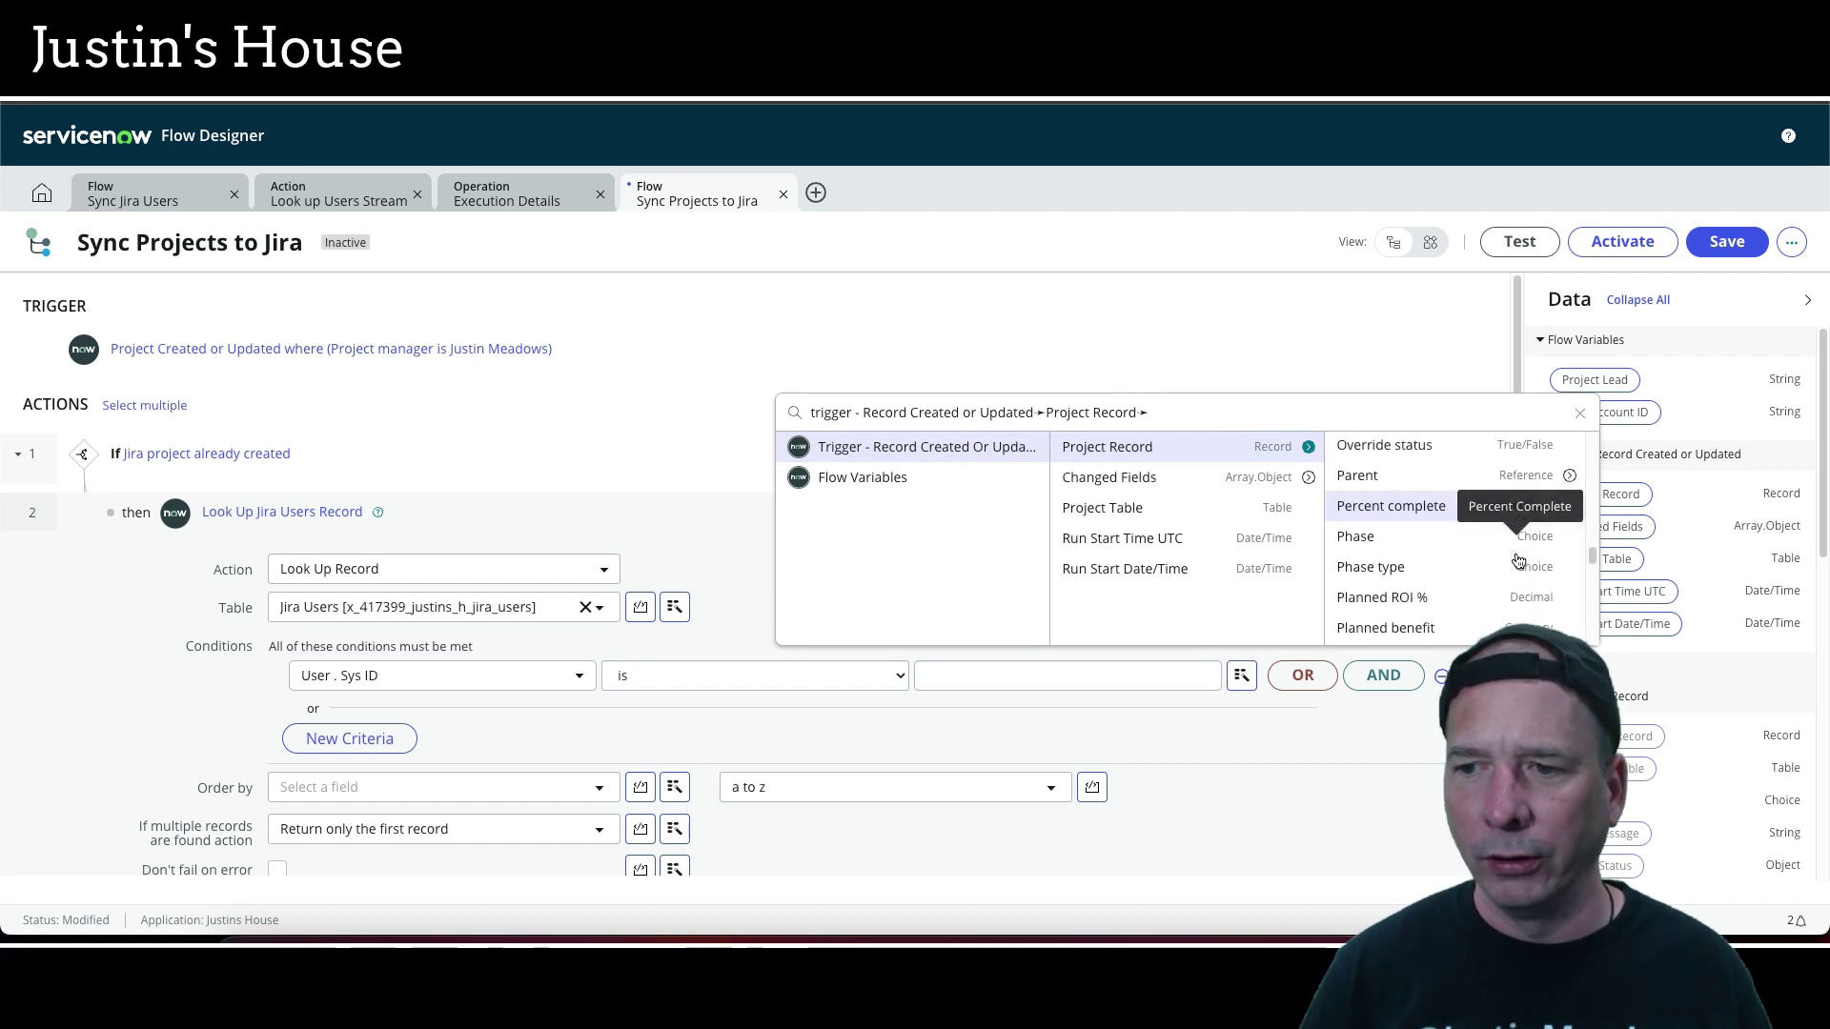
pyautogui.scroll(-3, 1506, 561)
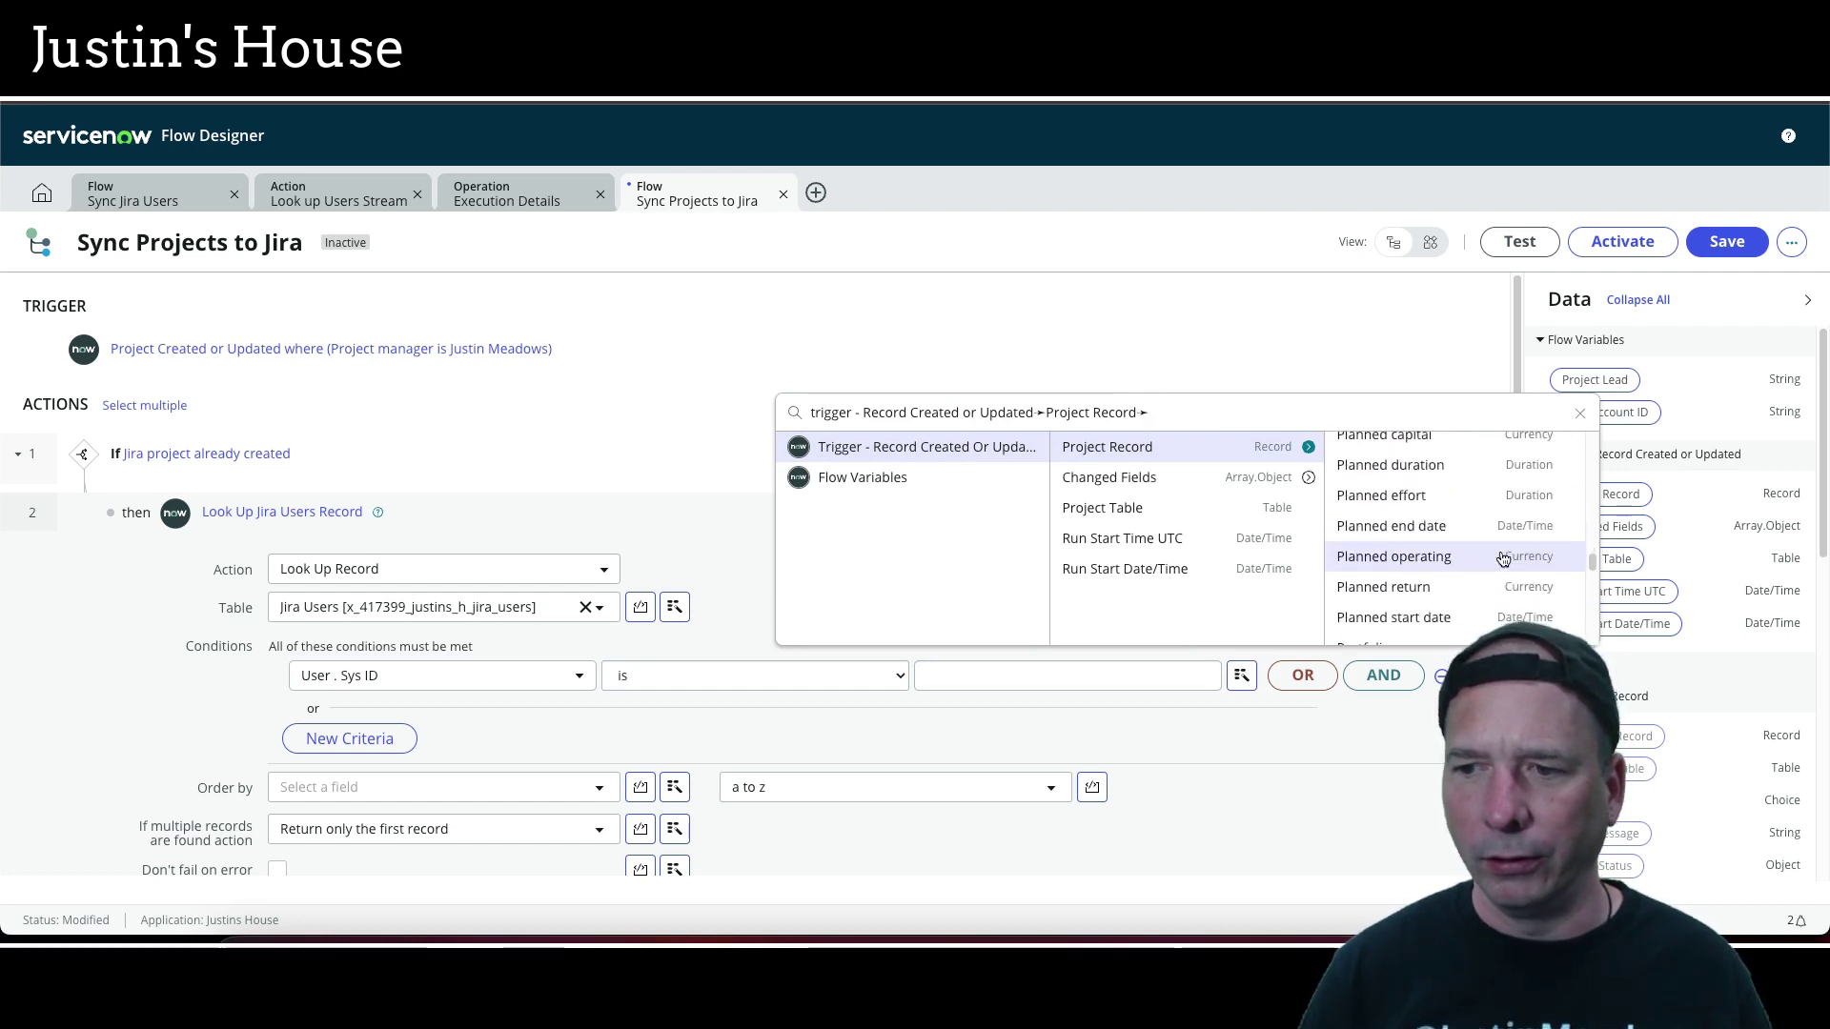
pyautogui.scroll(-4, 1505, 560)
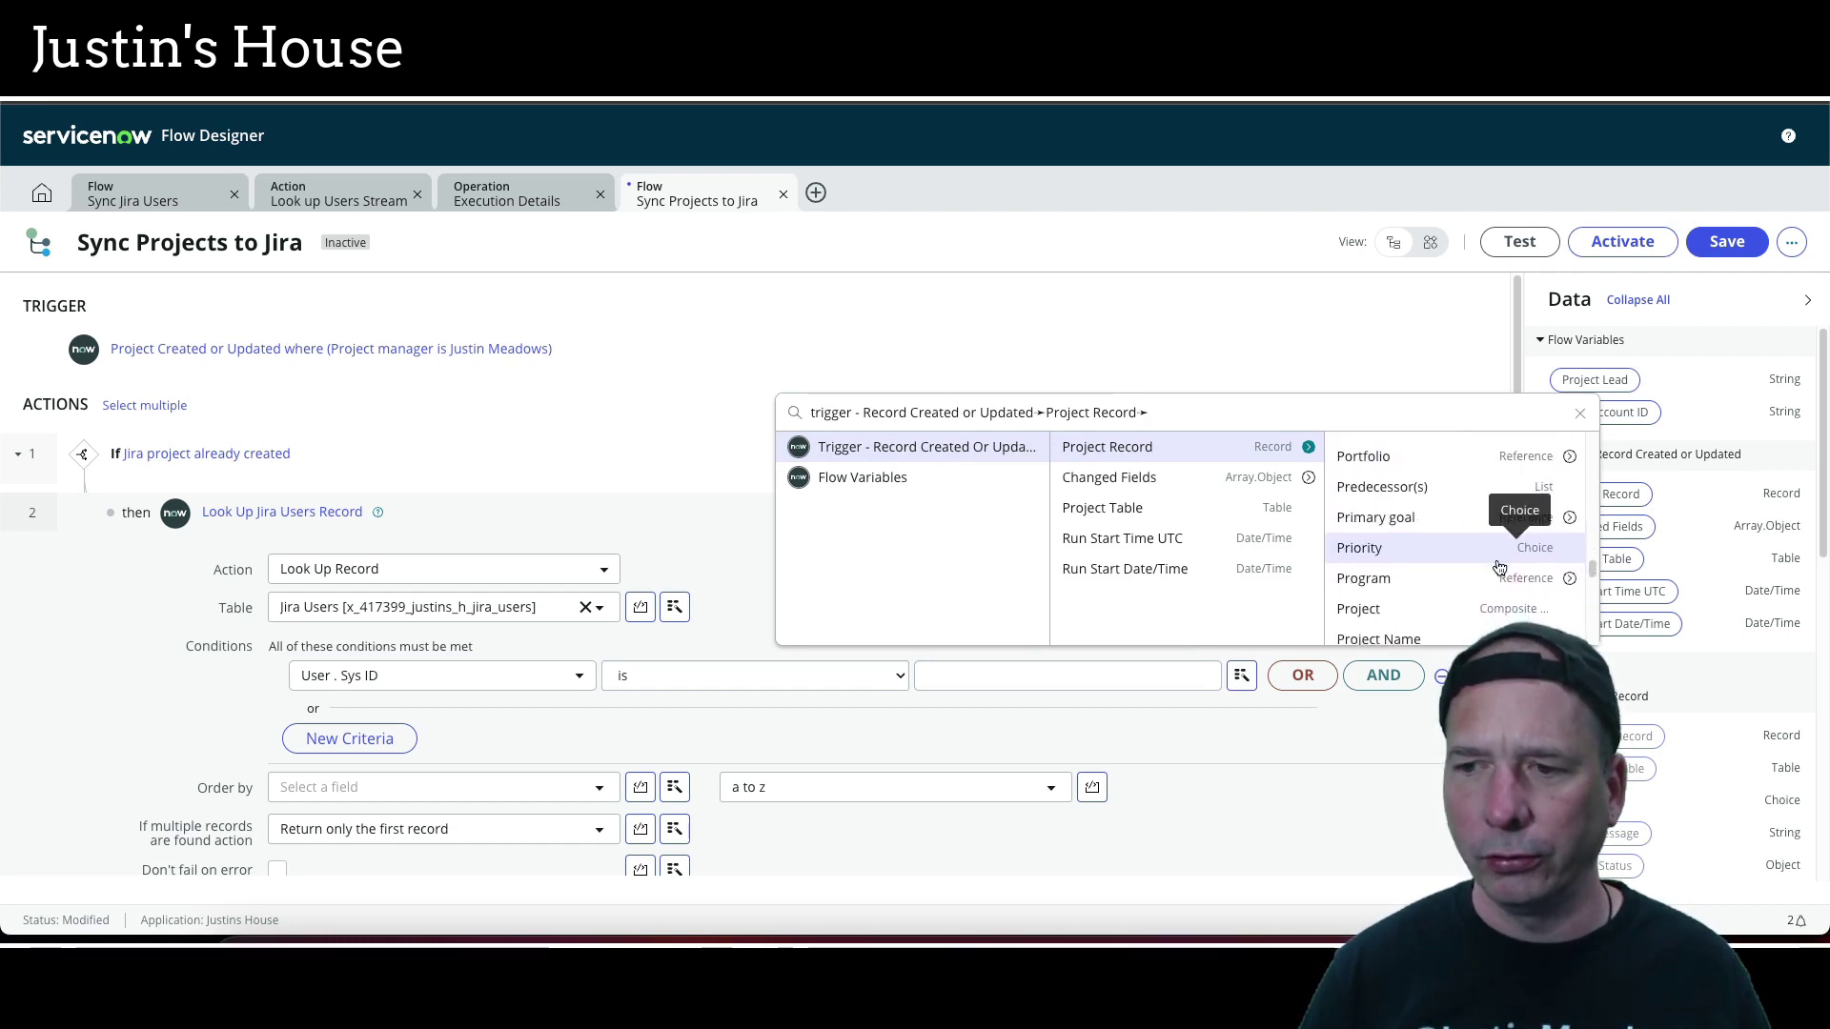
pyautogui.click(1571, 565)
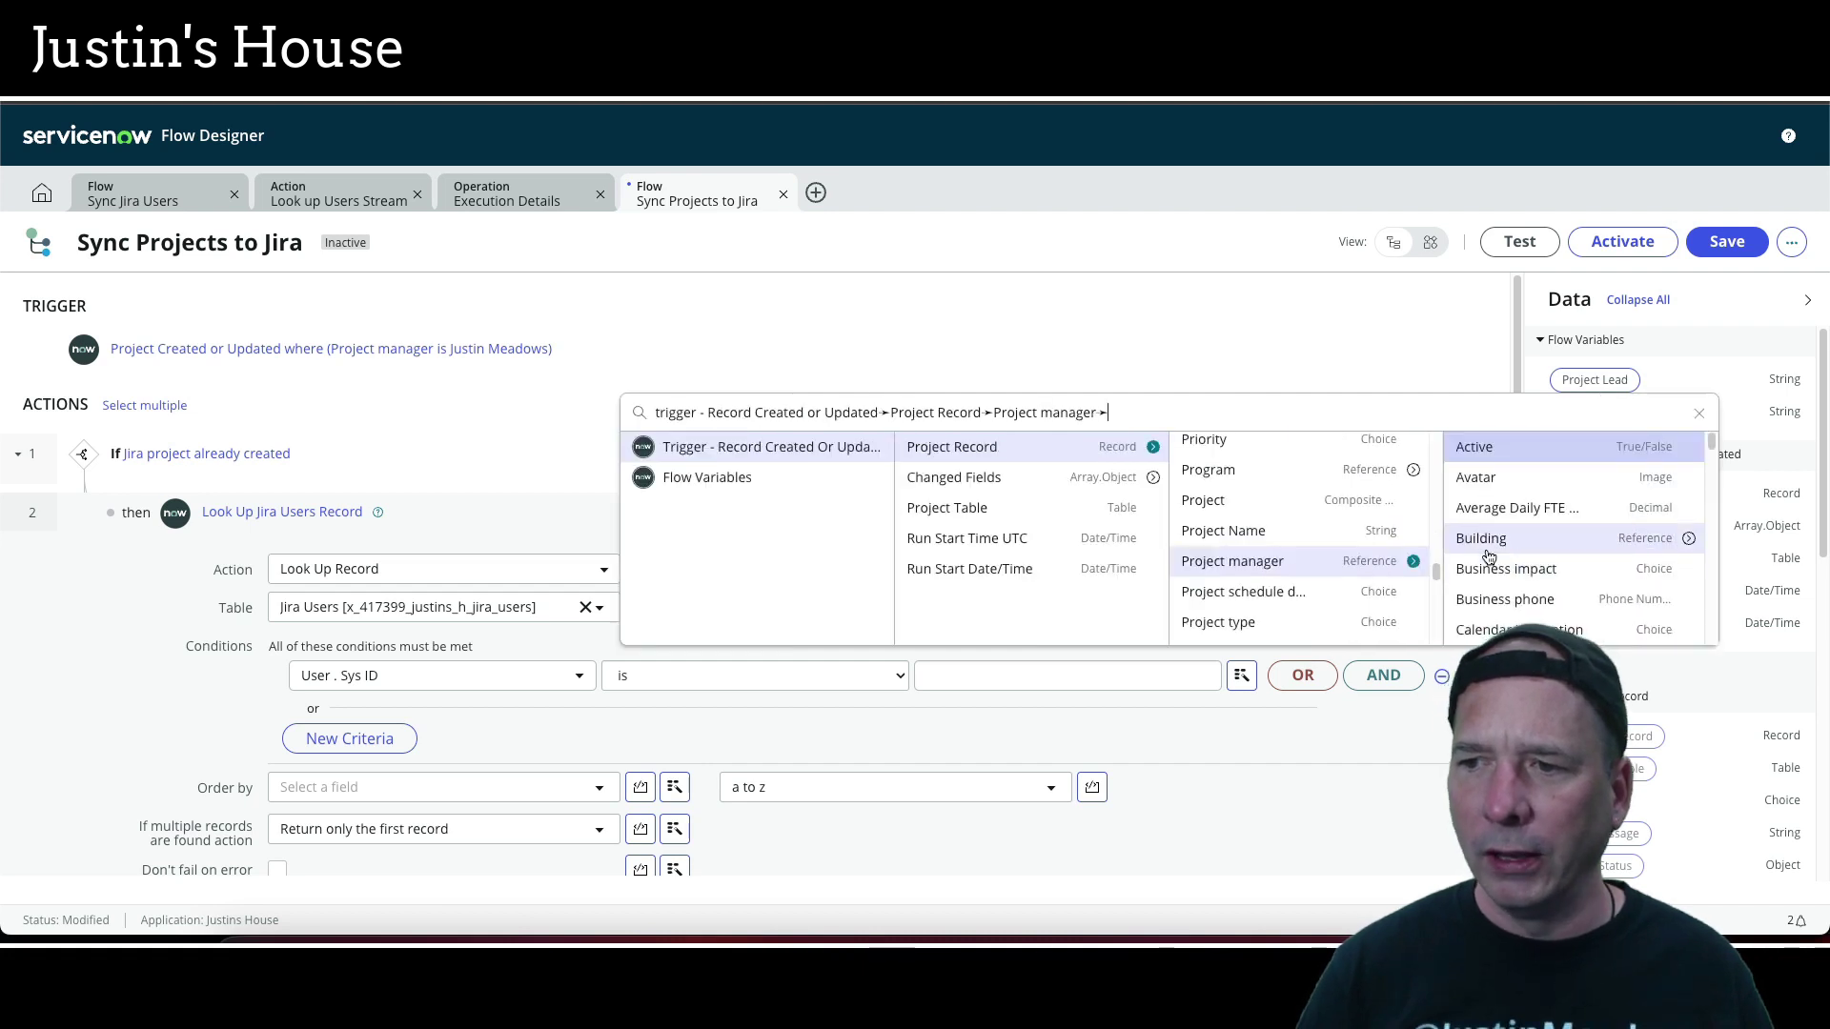
pyautogui.scroll(-2, 1566, 527)
pyautogui.scroll(-15, 1565, 527)
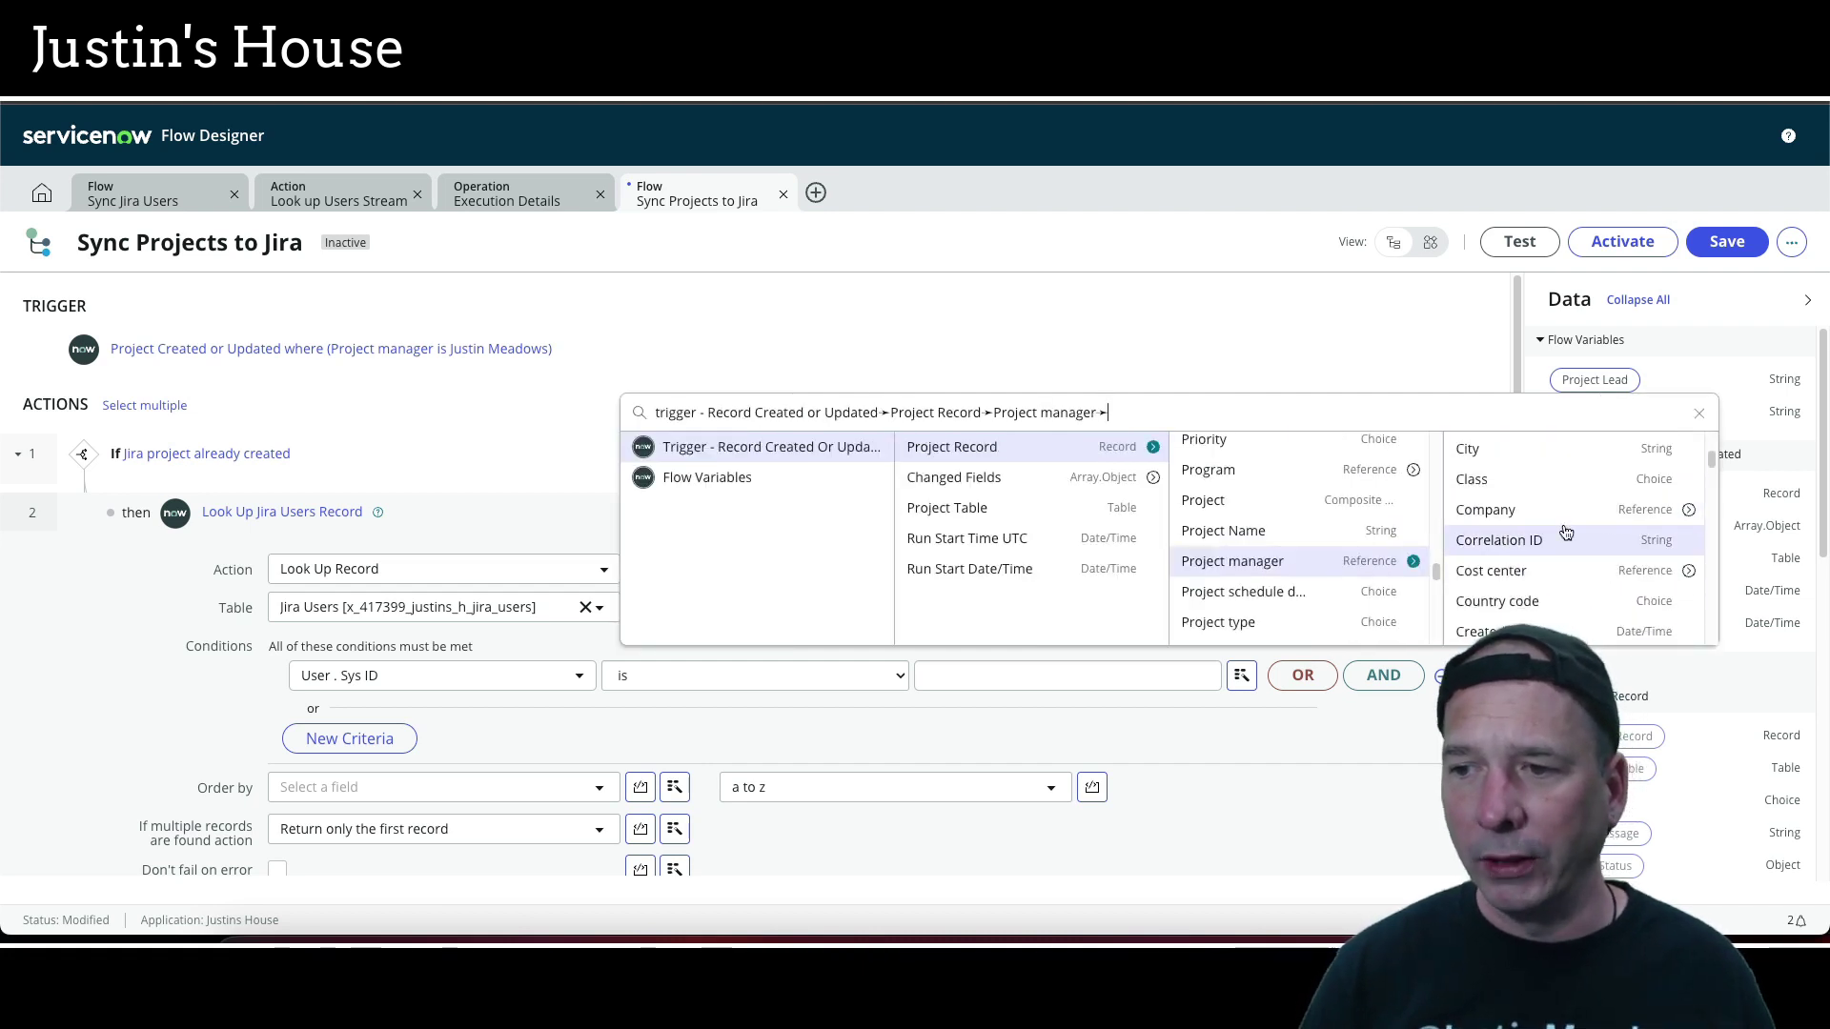
pyautogui.scroll(4, 1541, 583)
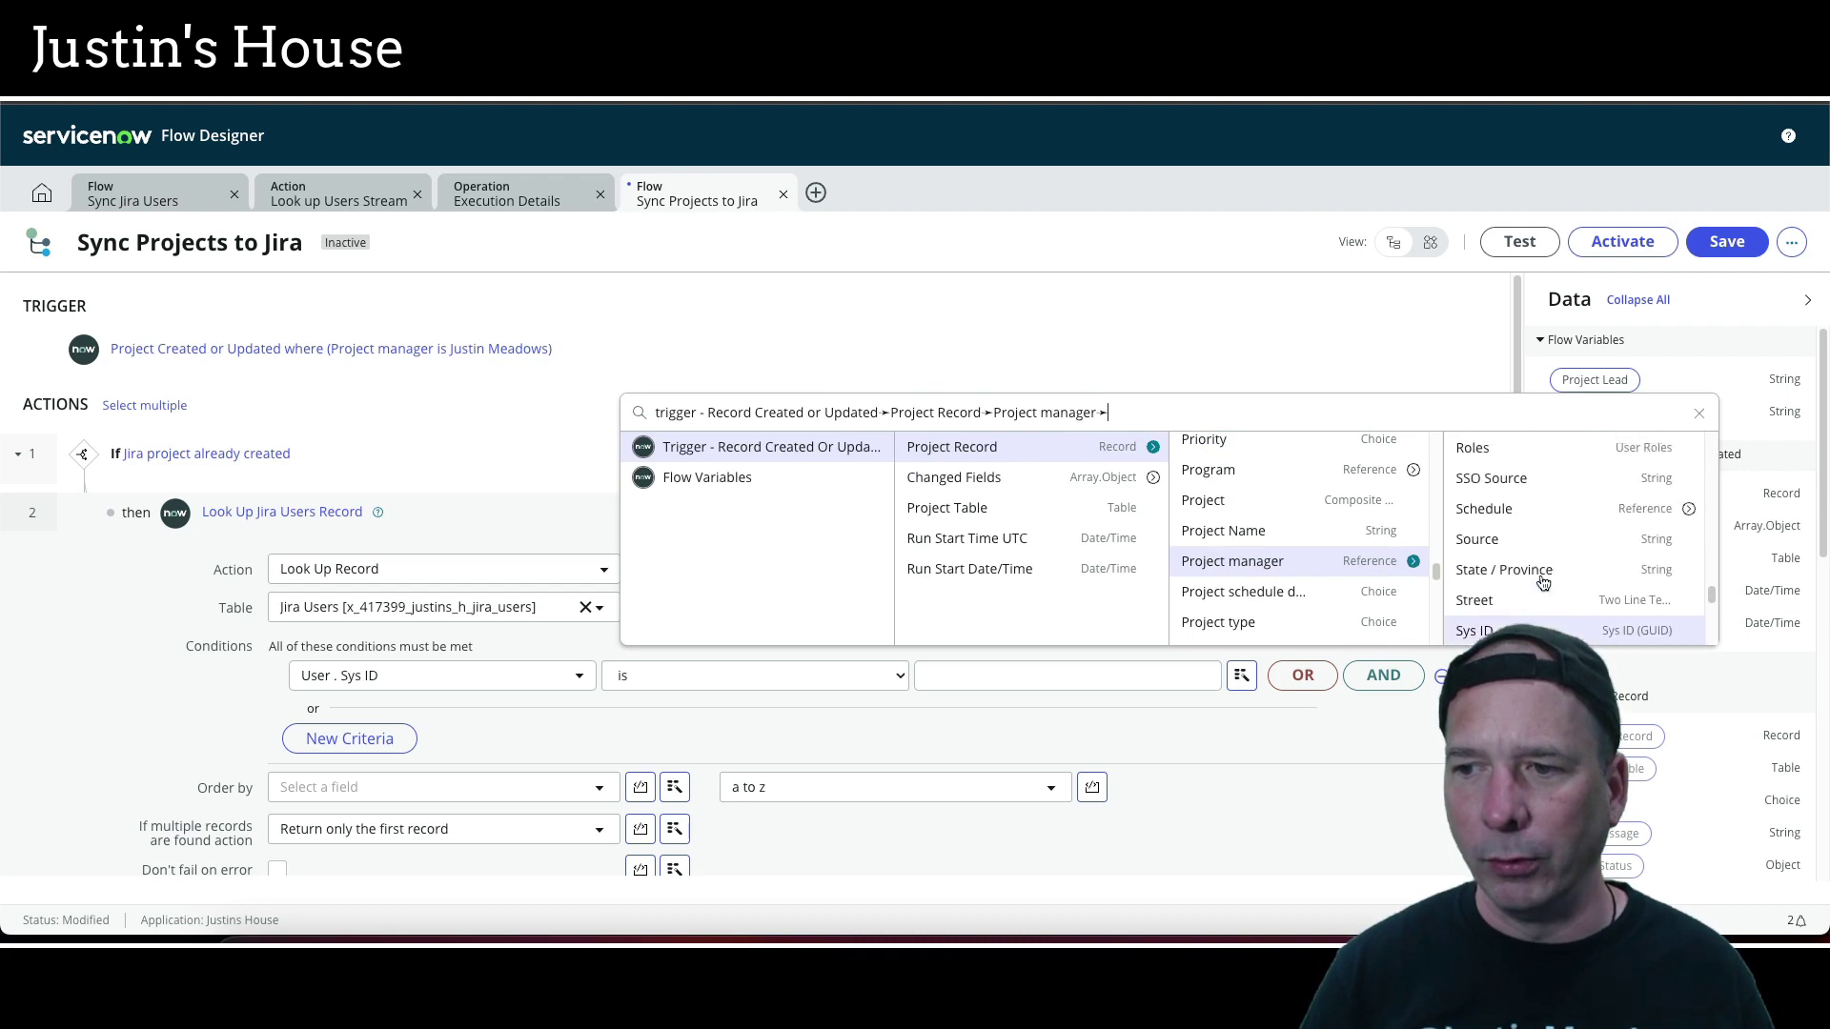
pyautogui.click(1508, 553)
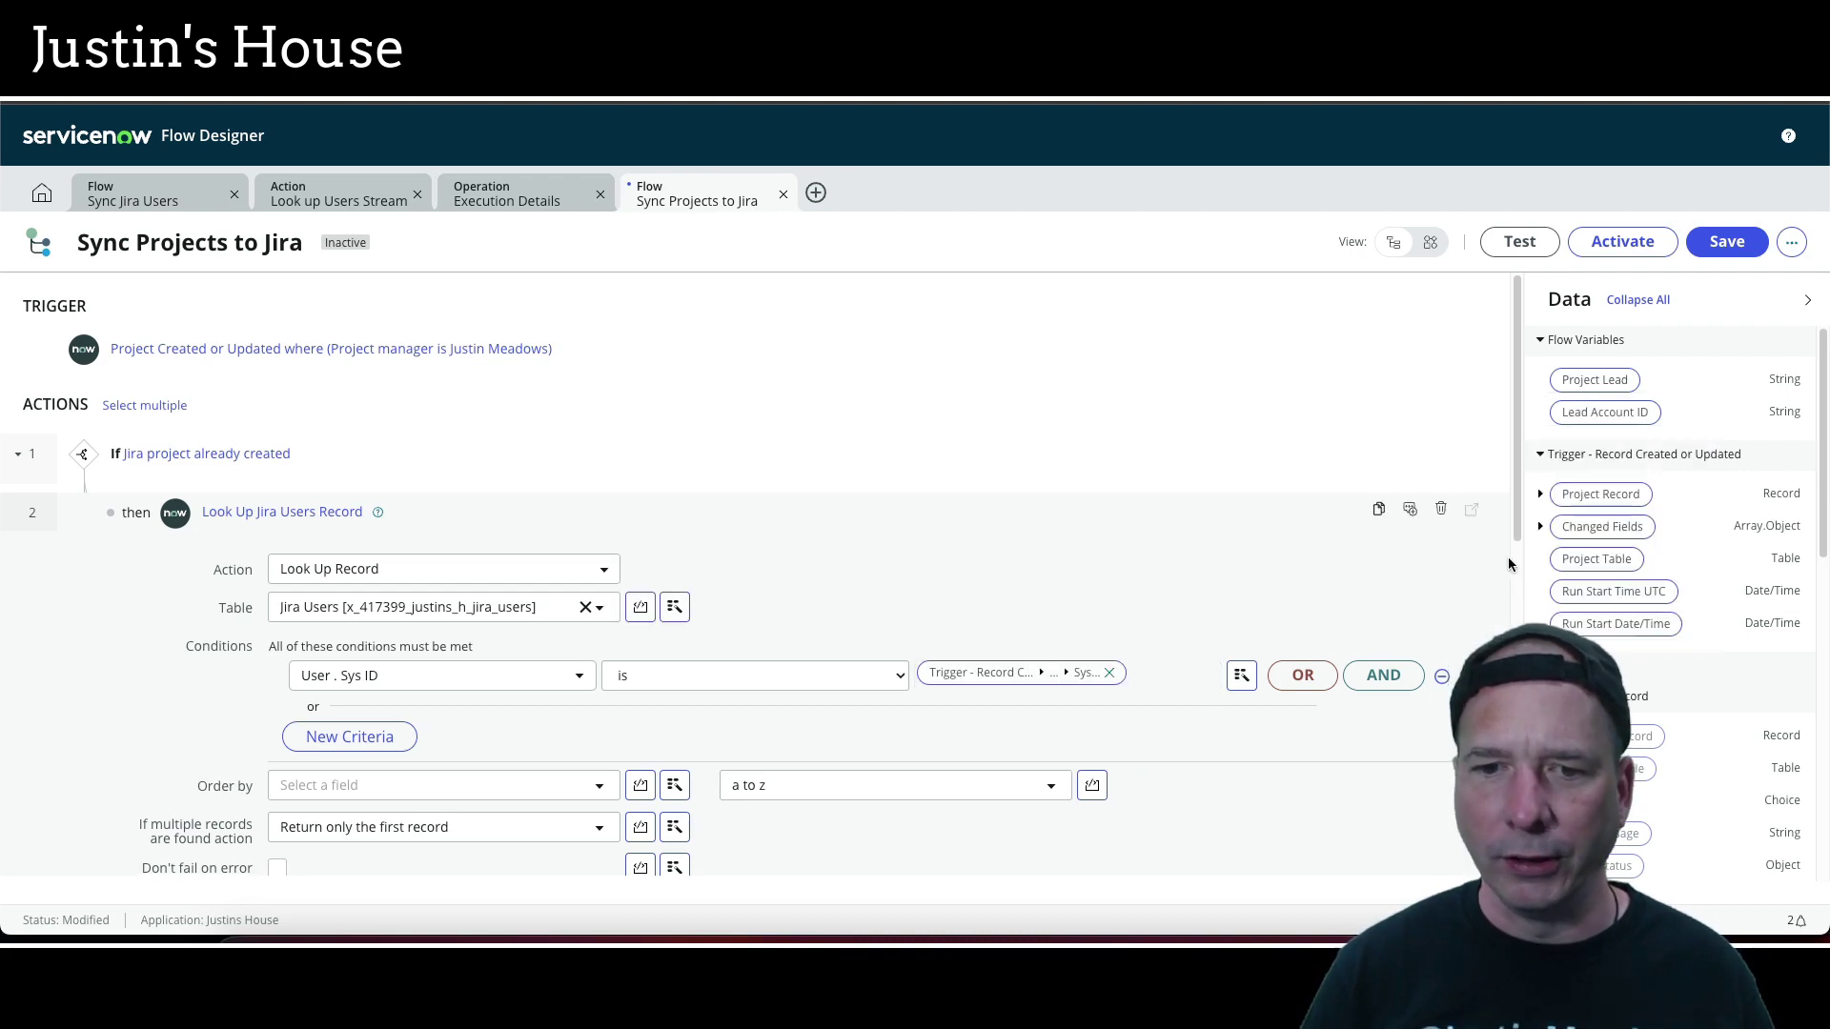
pyautogui.click(1002, 511)
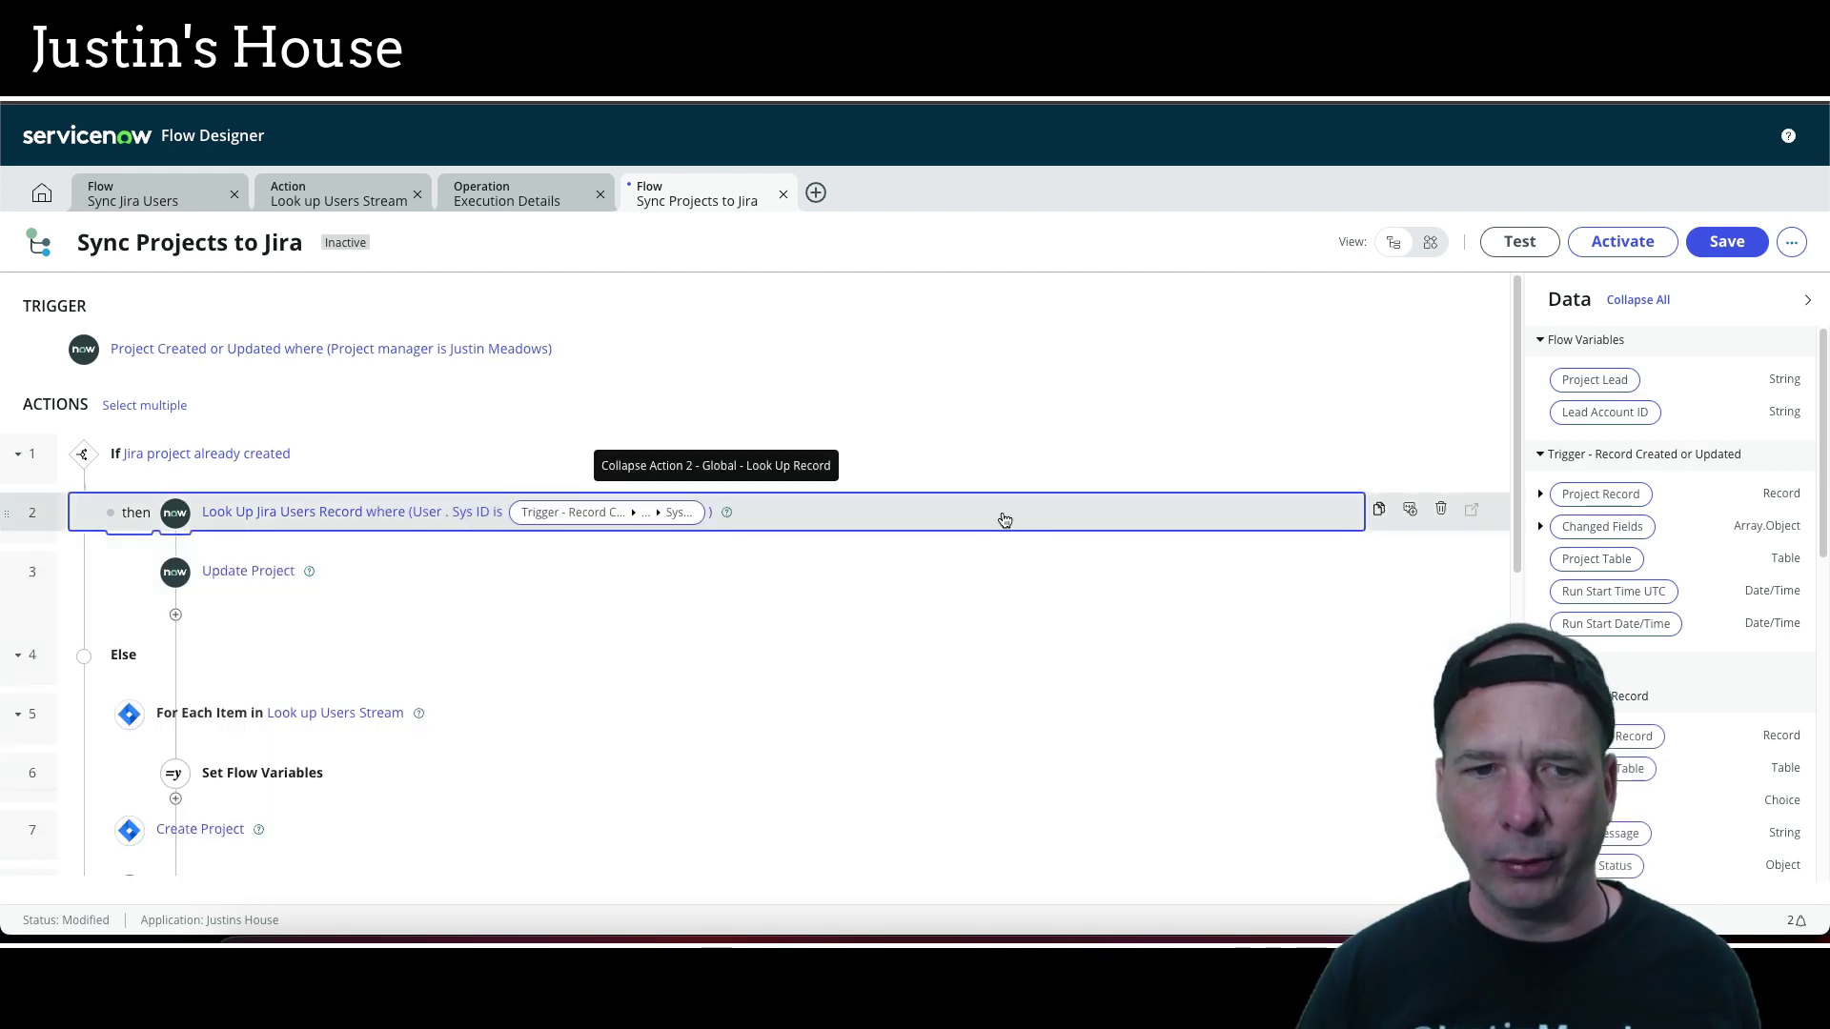
# Map Update Project's Project Lead Account ID to the Jira Account ID of the looked-up Jira Users record, and save the flow
pyautogui.click(600, 564)
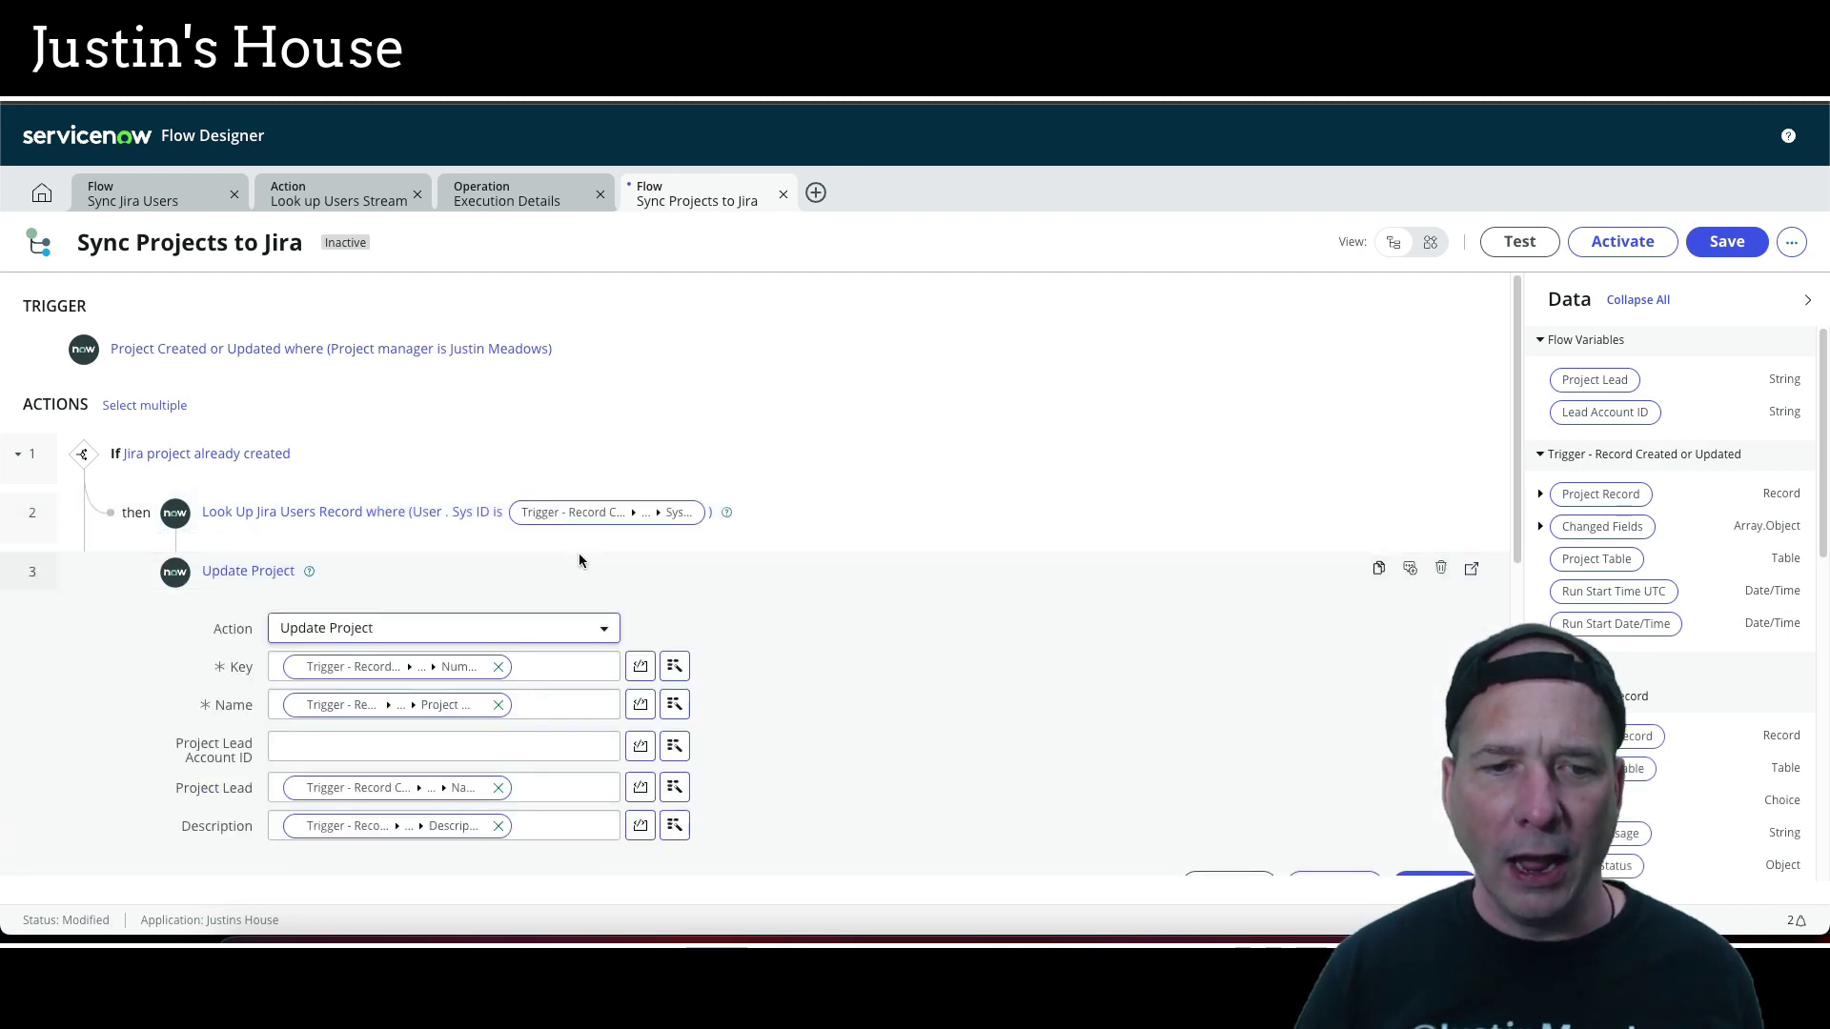
pyautogui.click(674, 746)
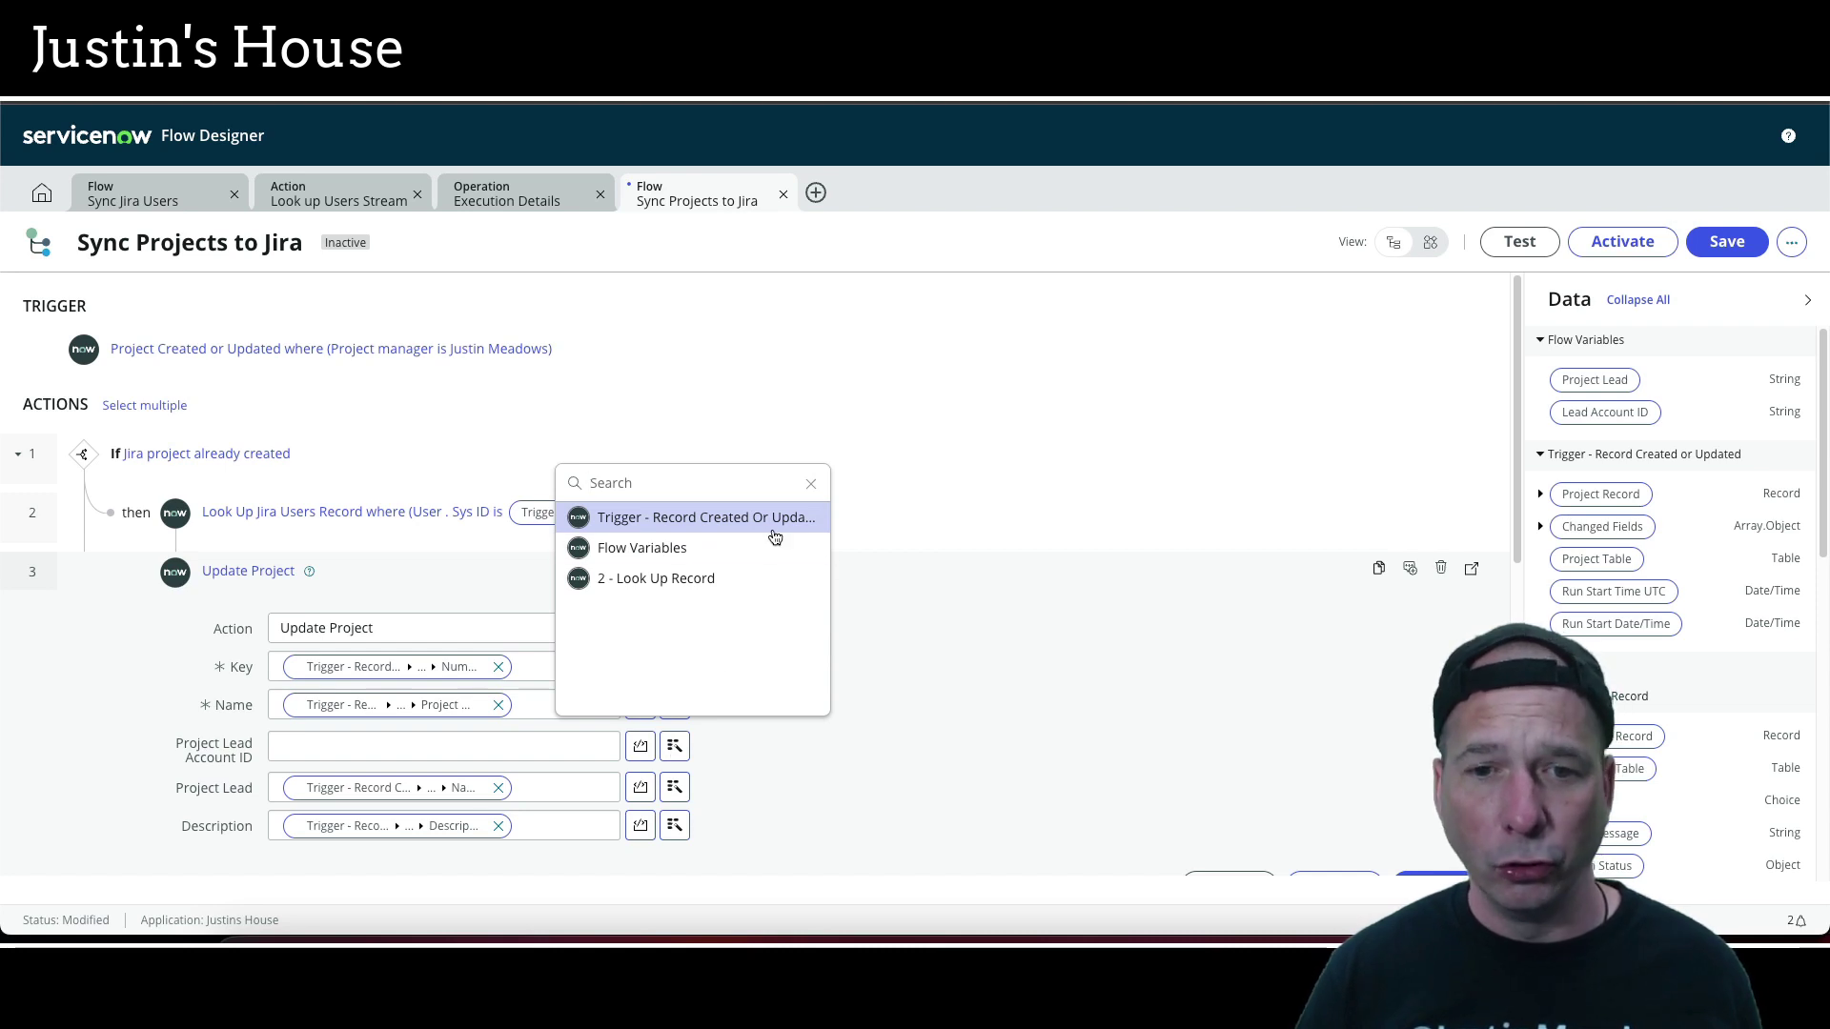
pyautogui.click(656, 577)
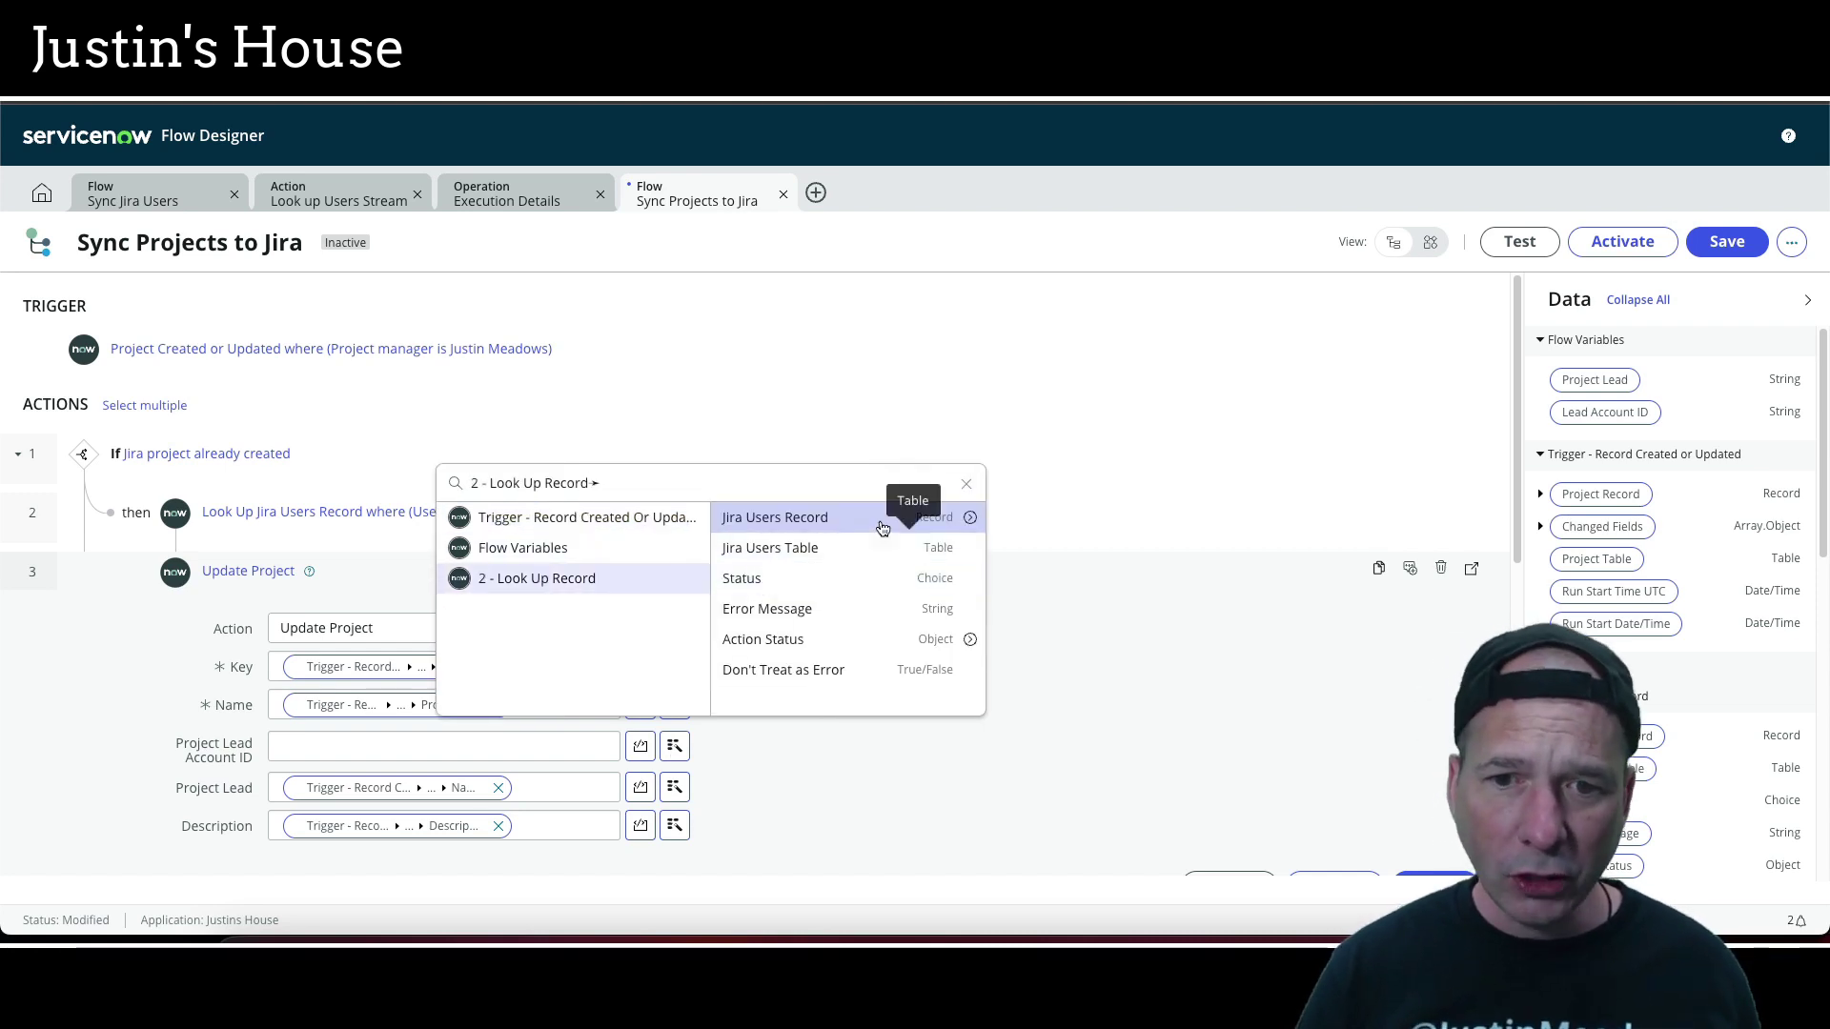
pyautogui.click(970, 518)
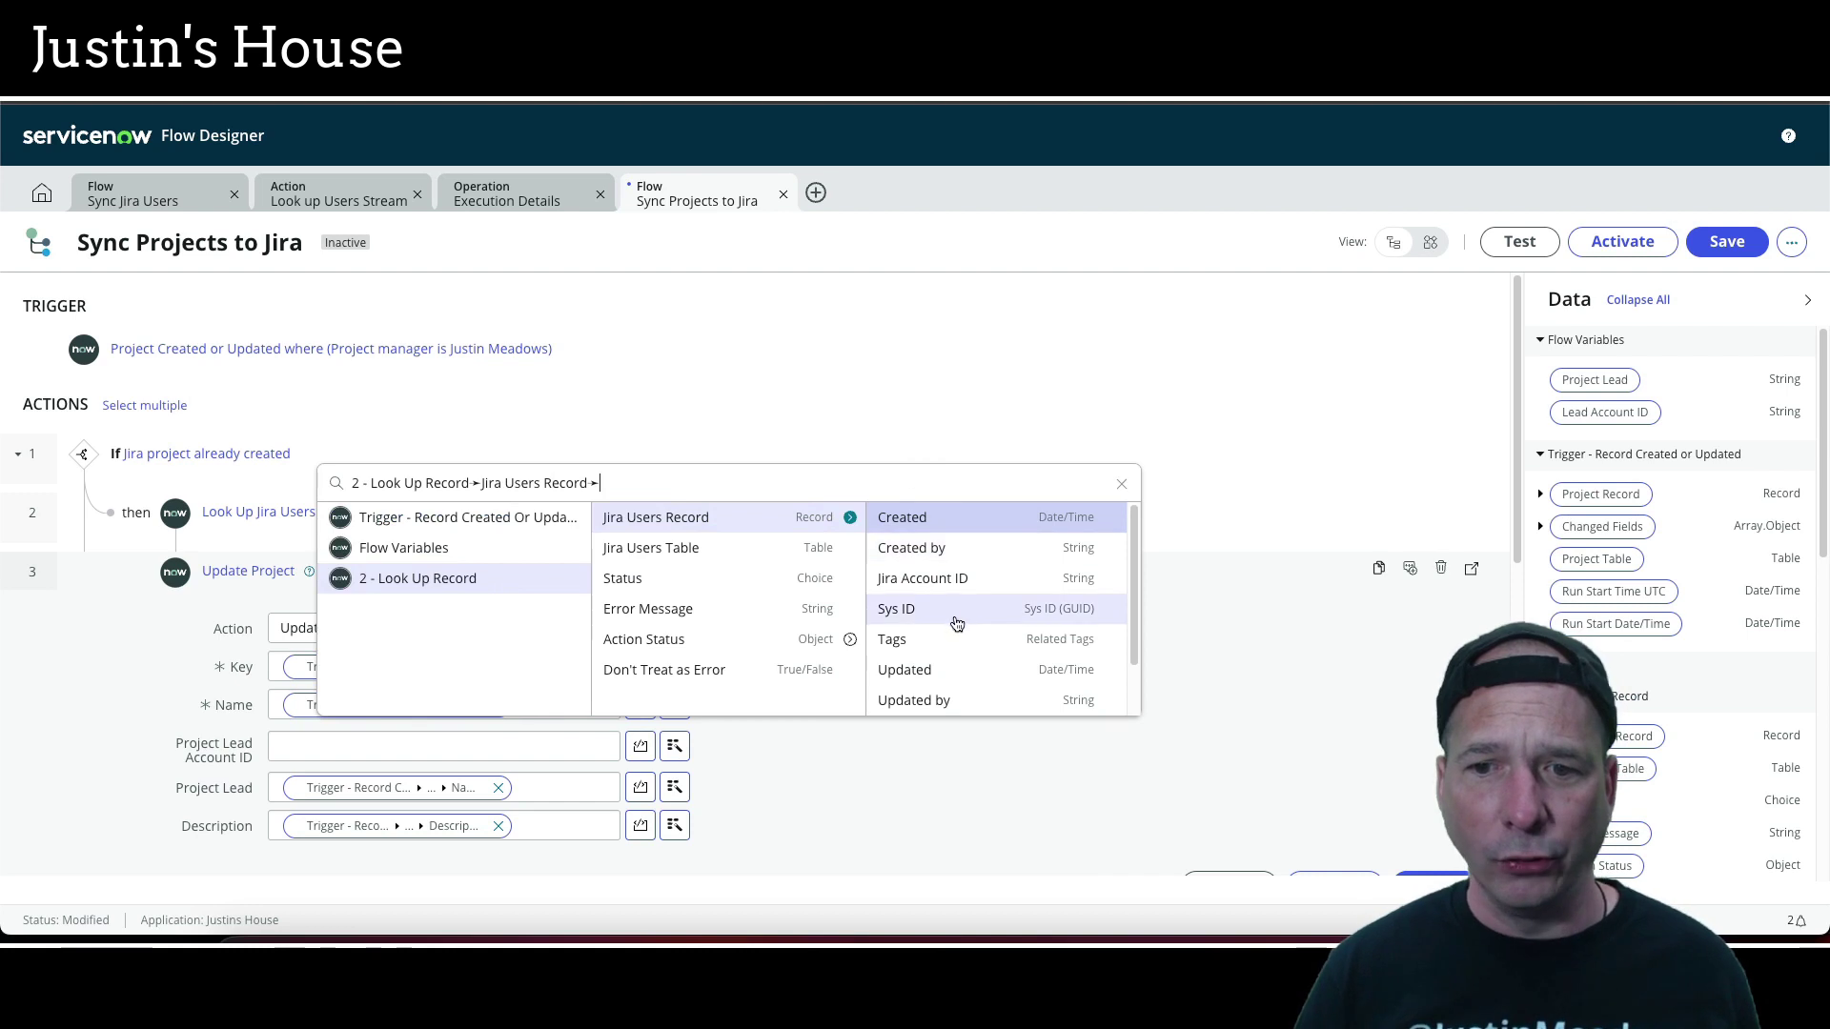
pyautogui.click(951, 578)
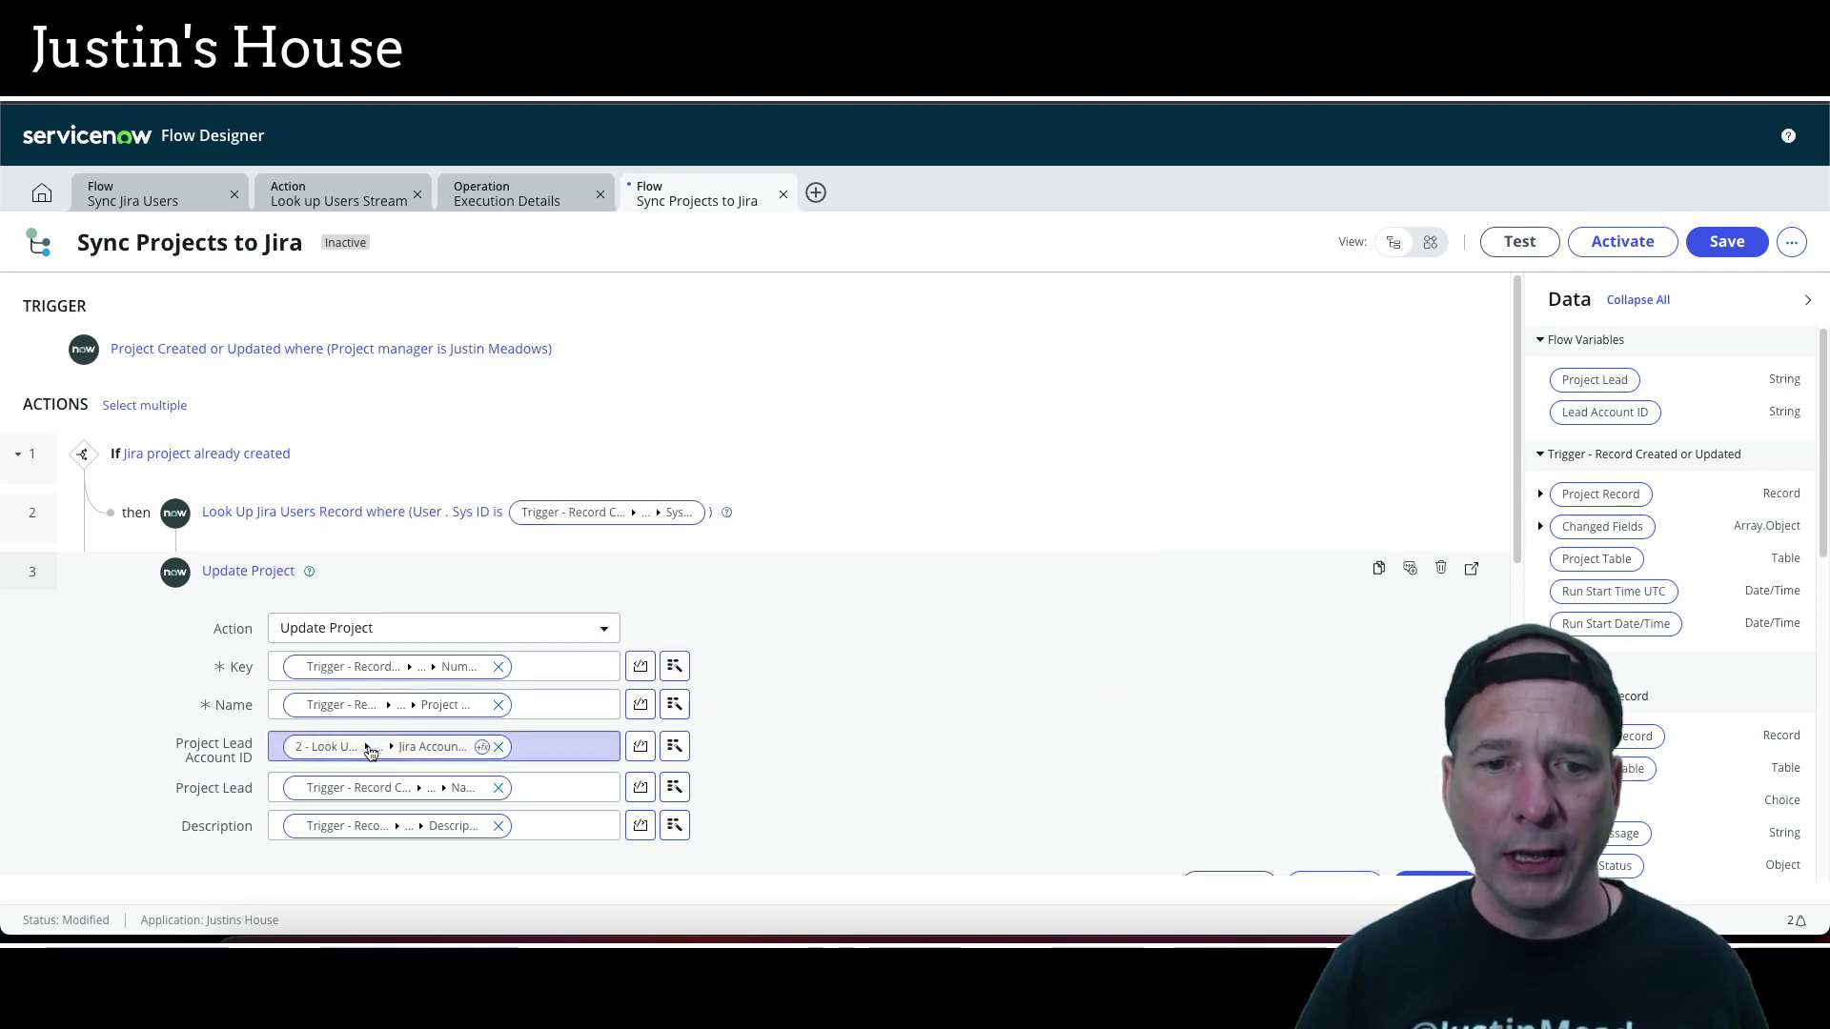
pyautogui.scroll(-1, 1416, 825)
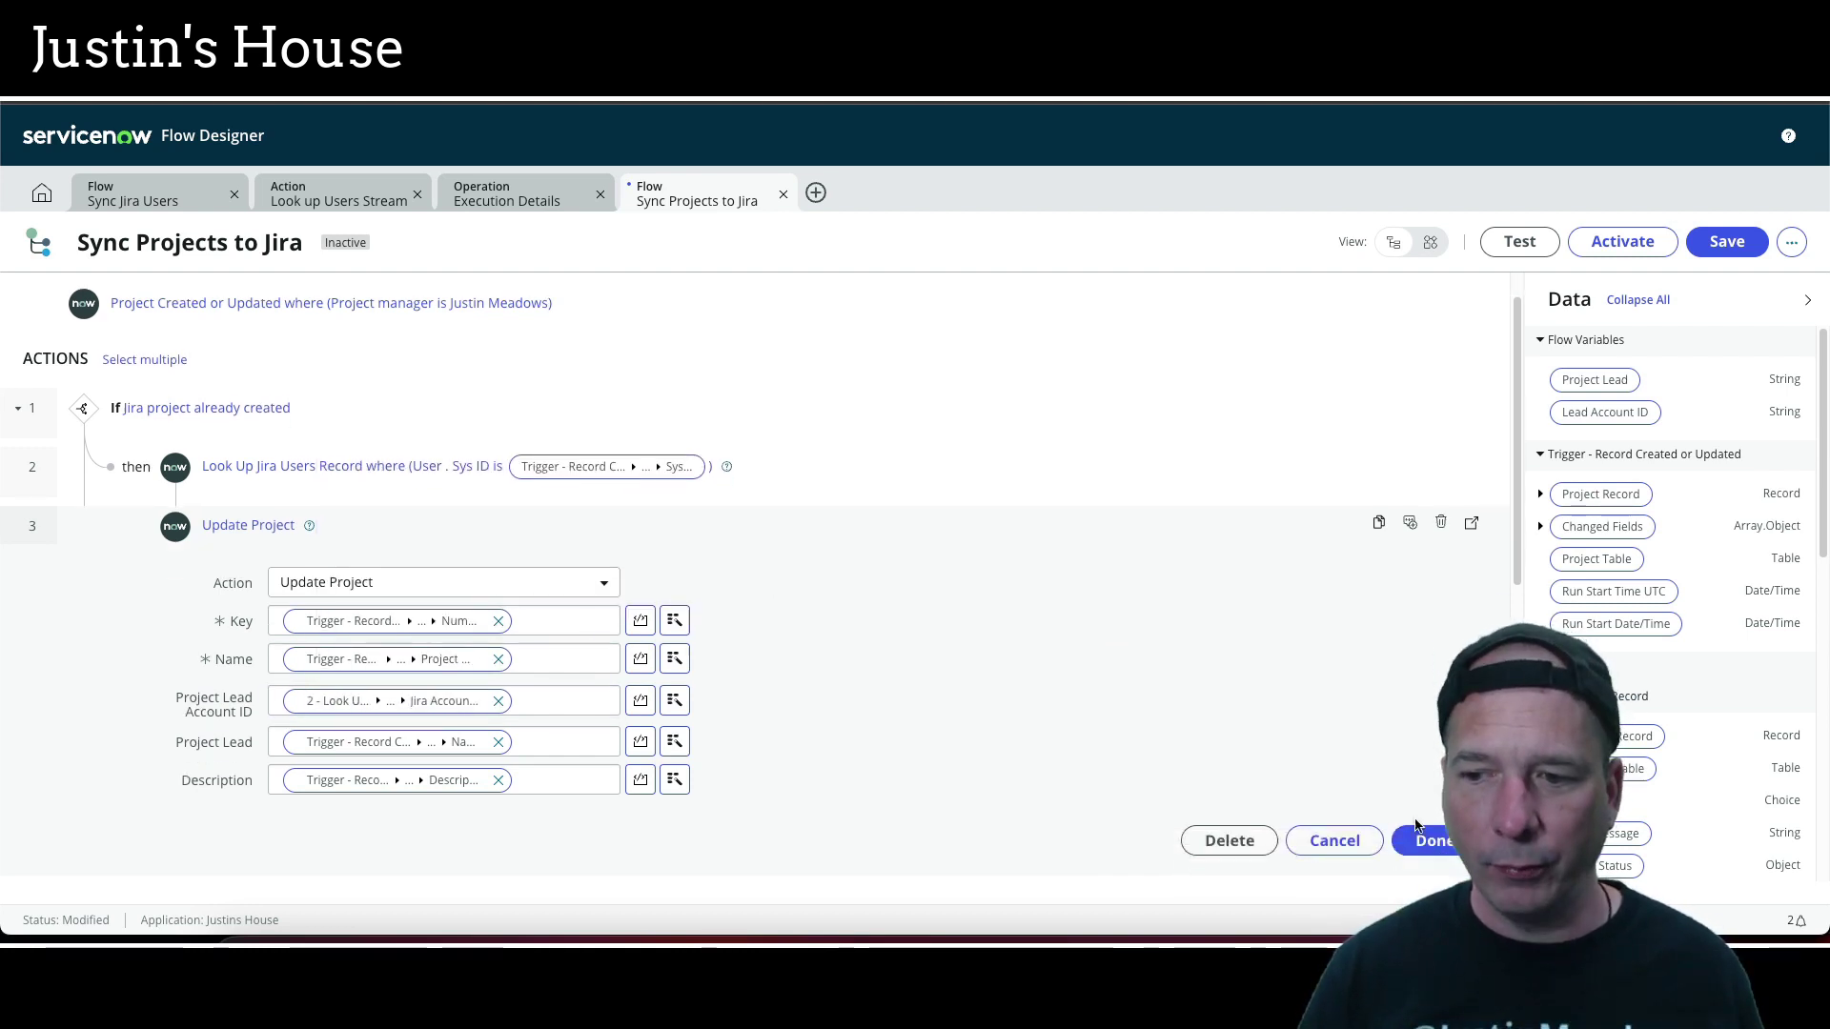
pyautogui.click(1430, 757)
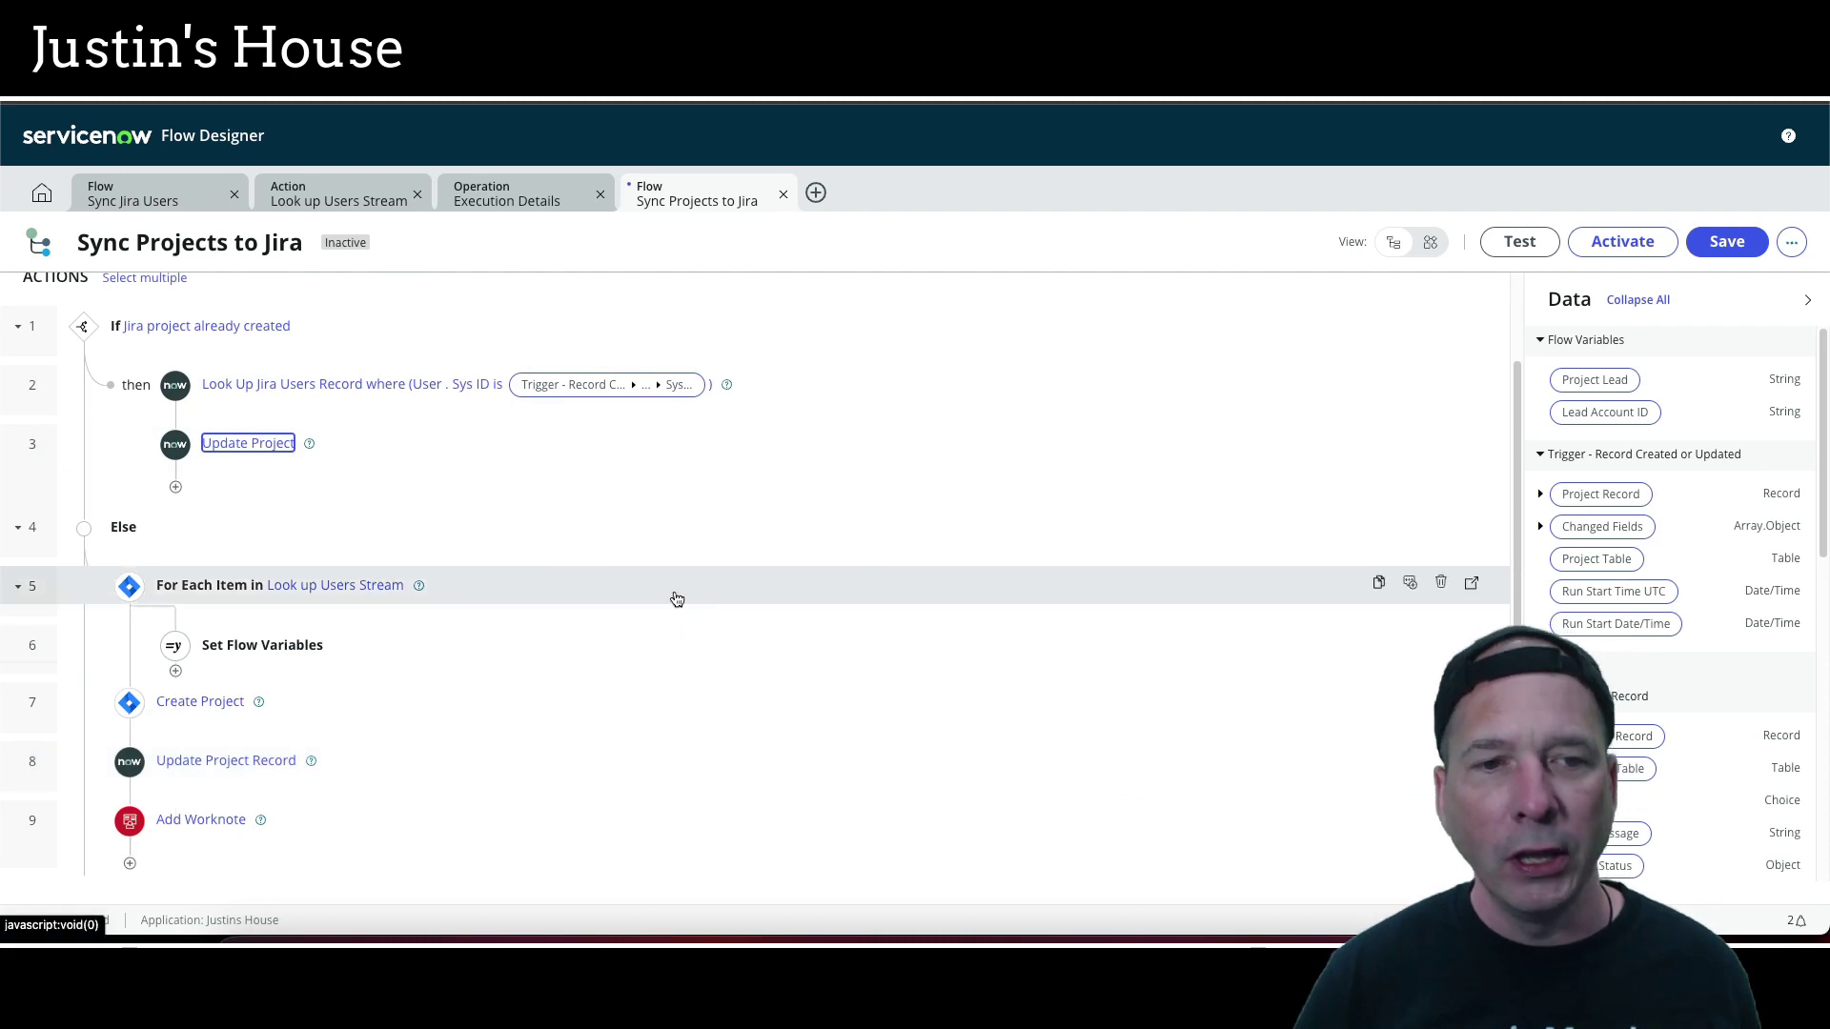
pyautogui.scroll(1, 633, 534)
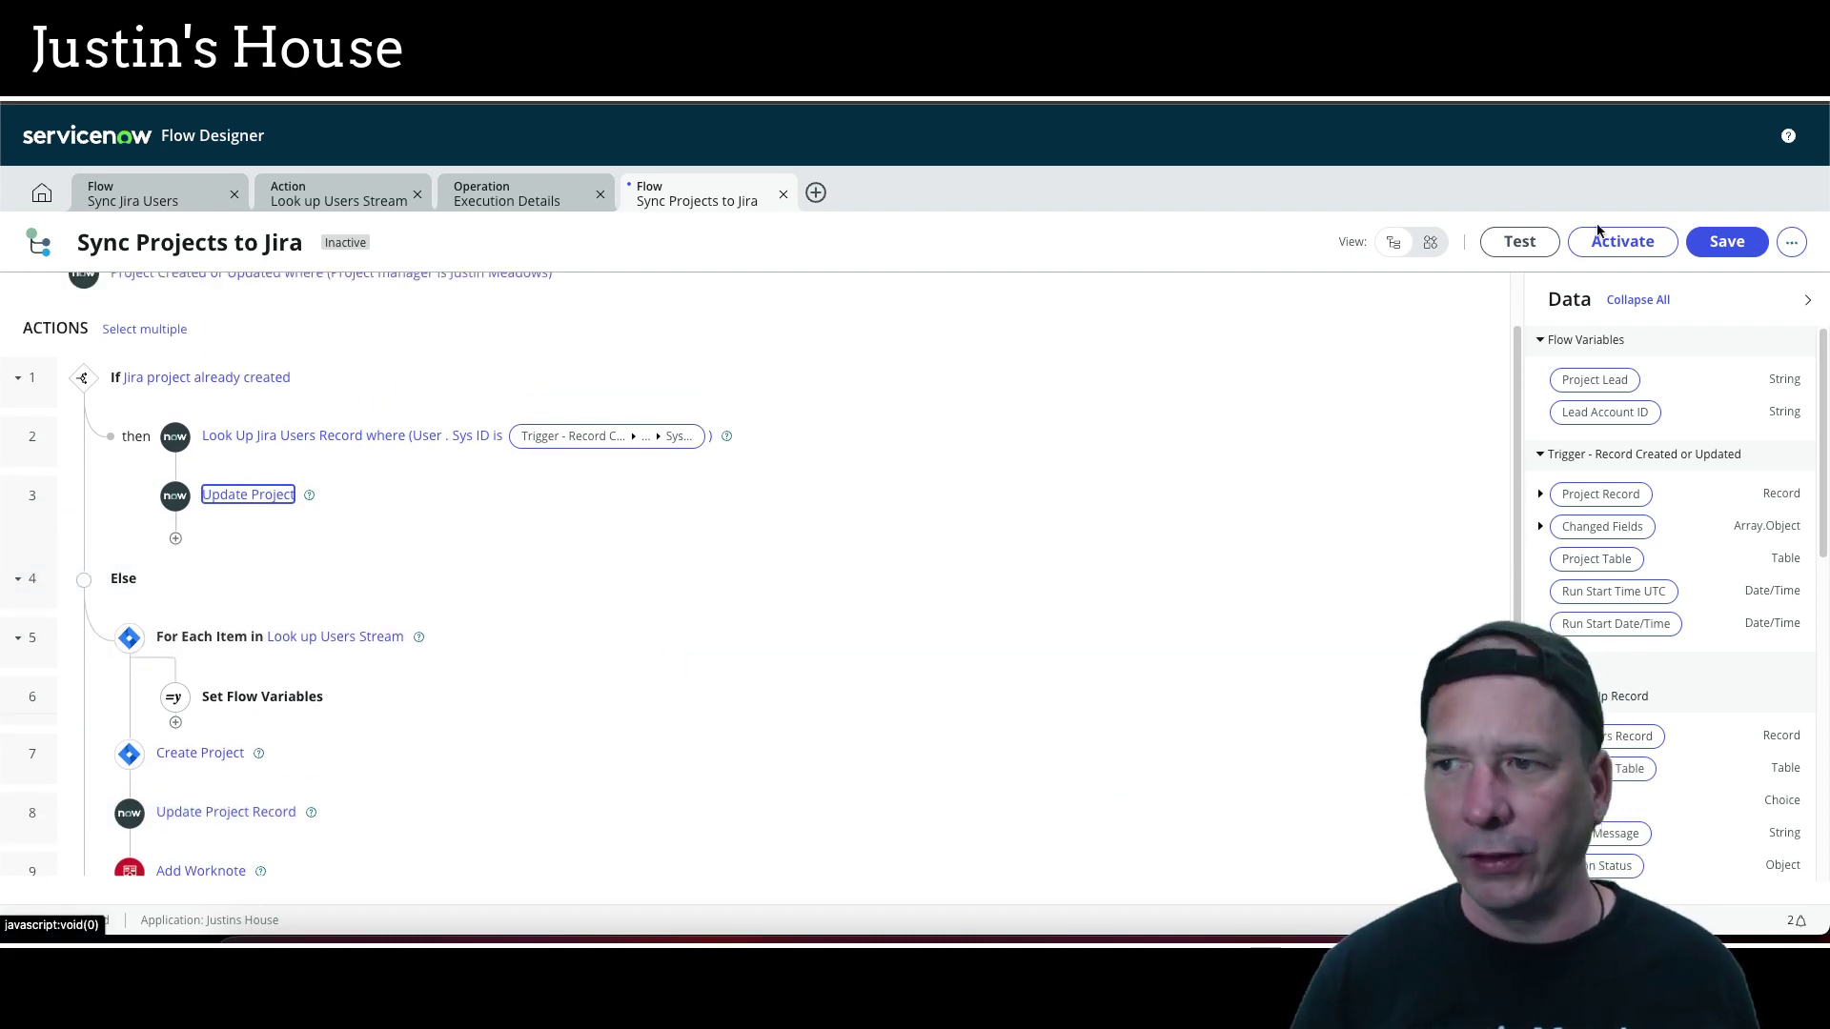
pyautogui.click(1726, 241)
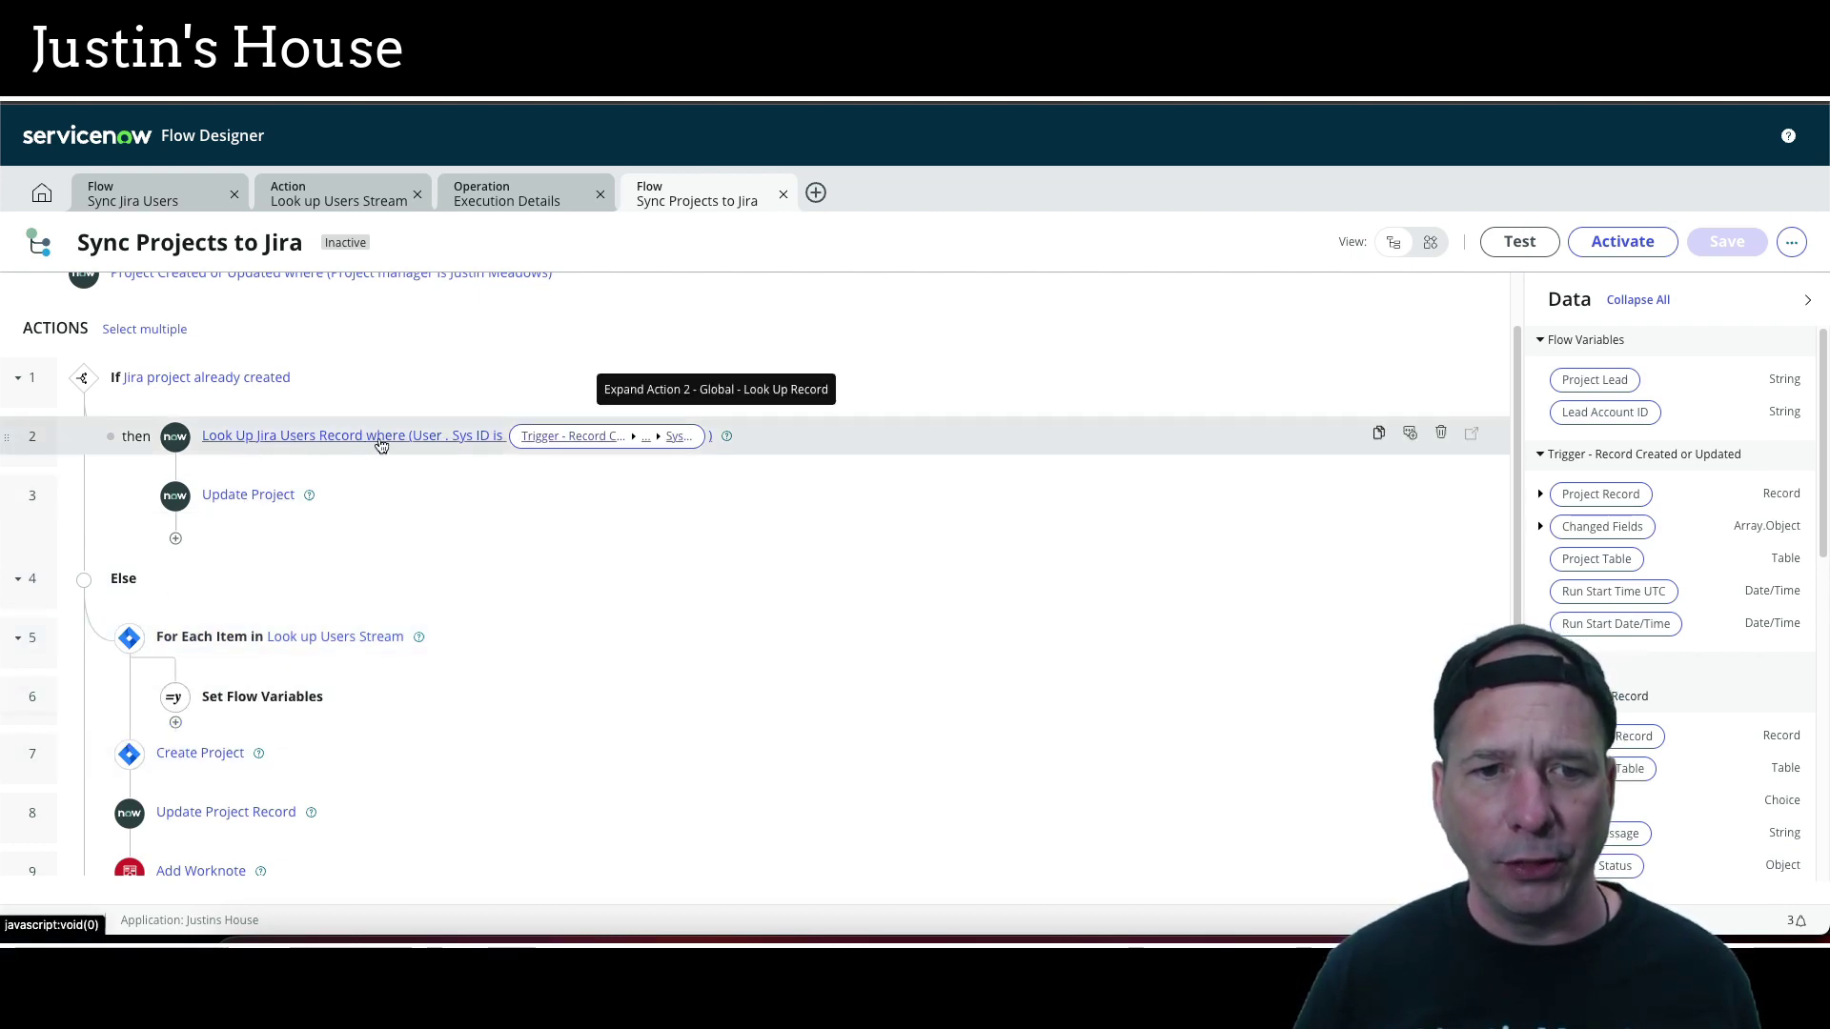
# Duplicate the Jira Users lookup into the Else branch before Create Project, and delete the For Each loop over Look up Users Stream
pyautogui.click(1379, 434)
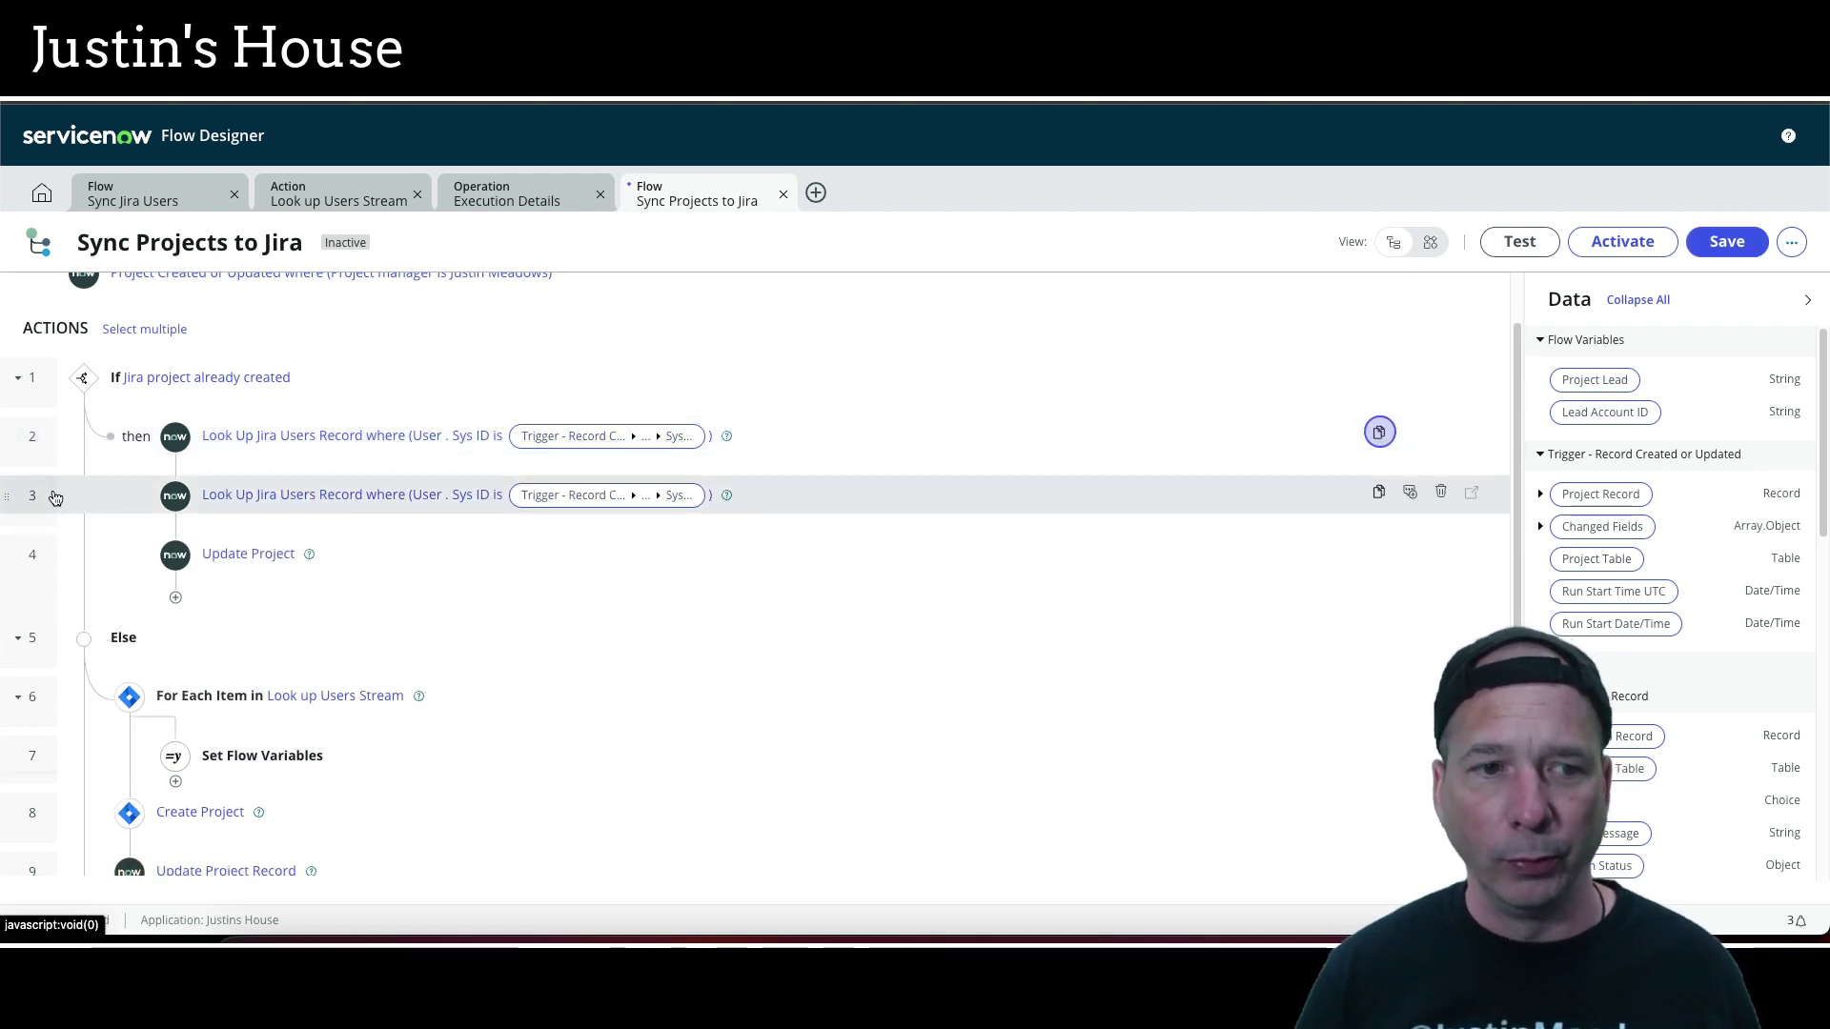
pyautogui.moveTo(9, 497); pyautogui.dragTo(132, 789)
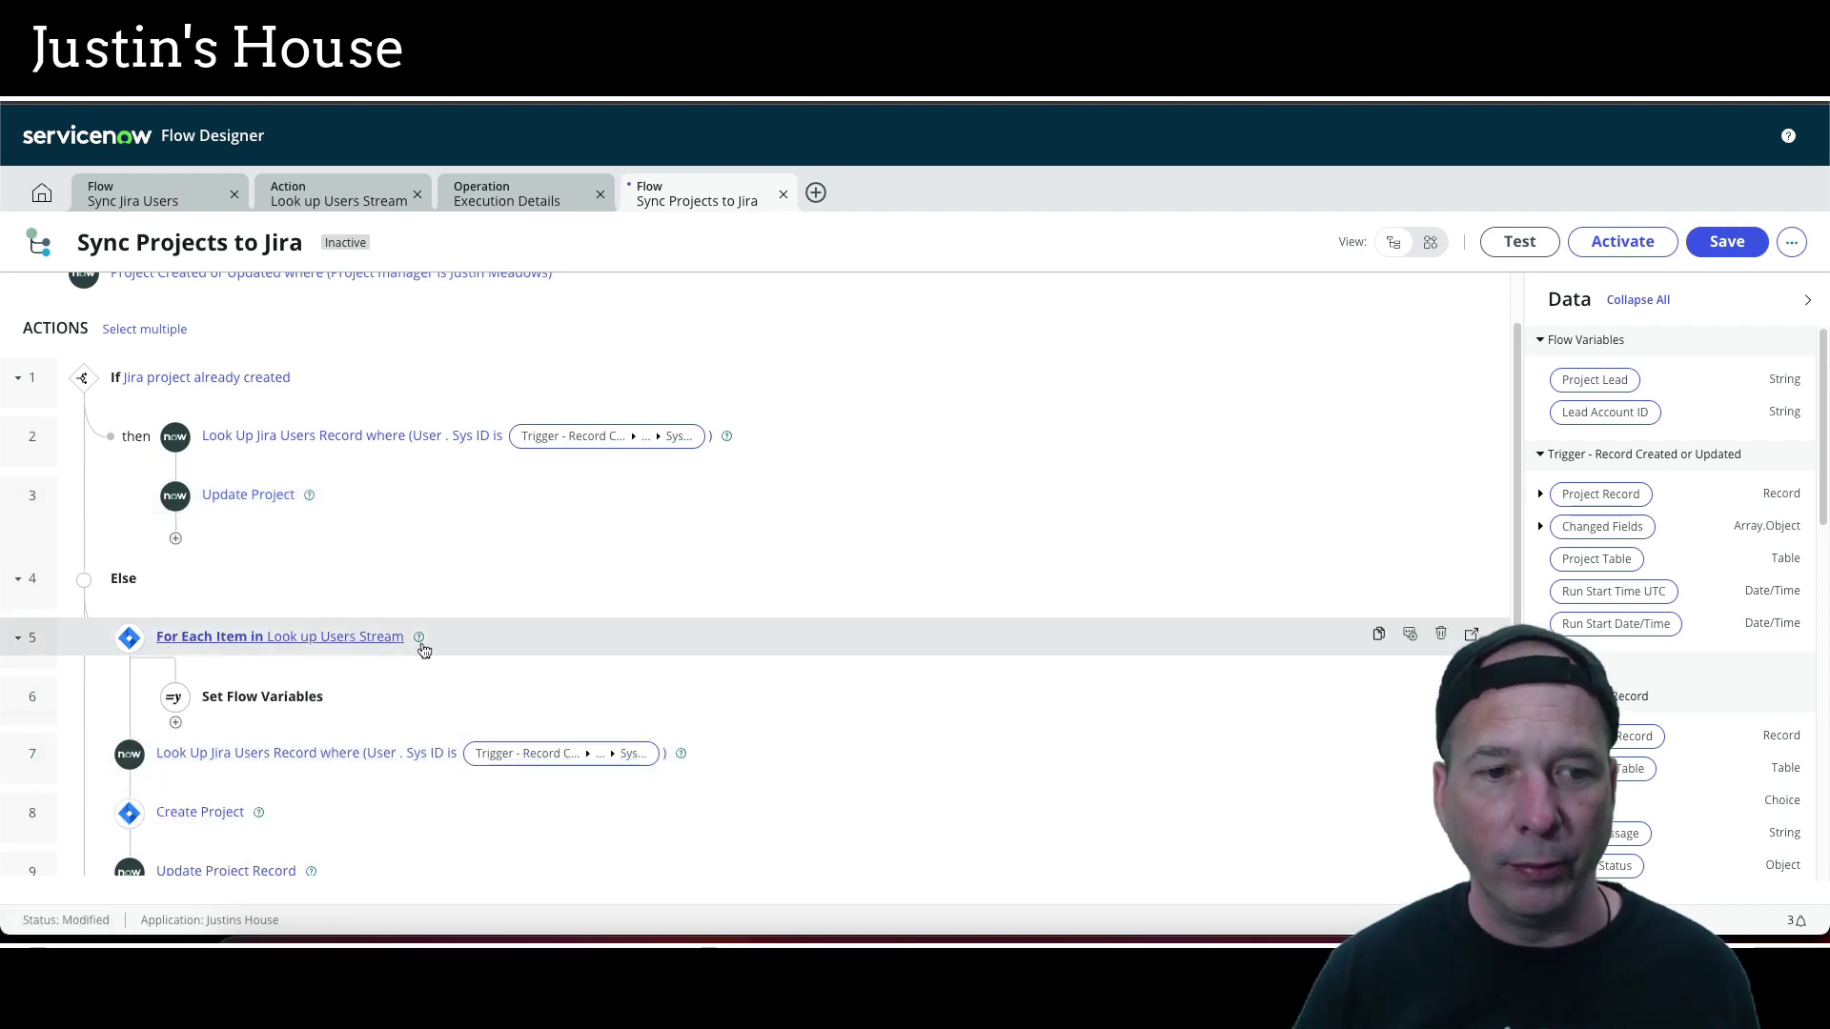
pyautogui.click(1443, 636)
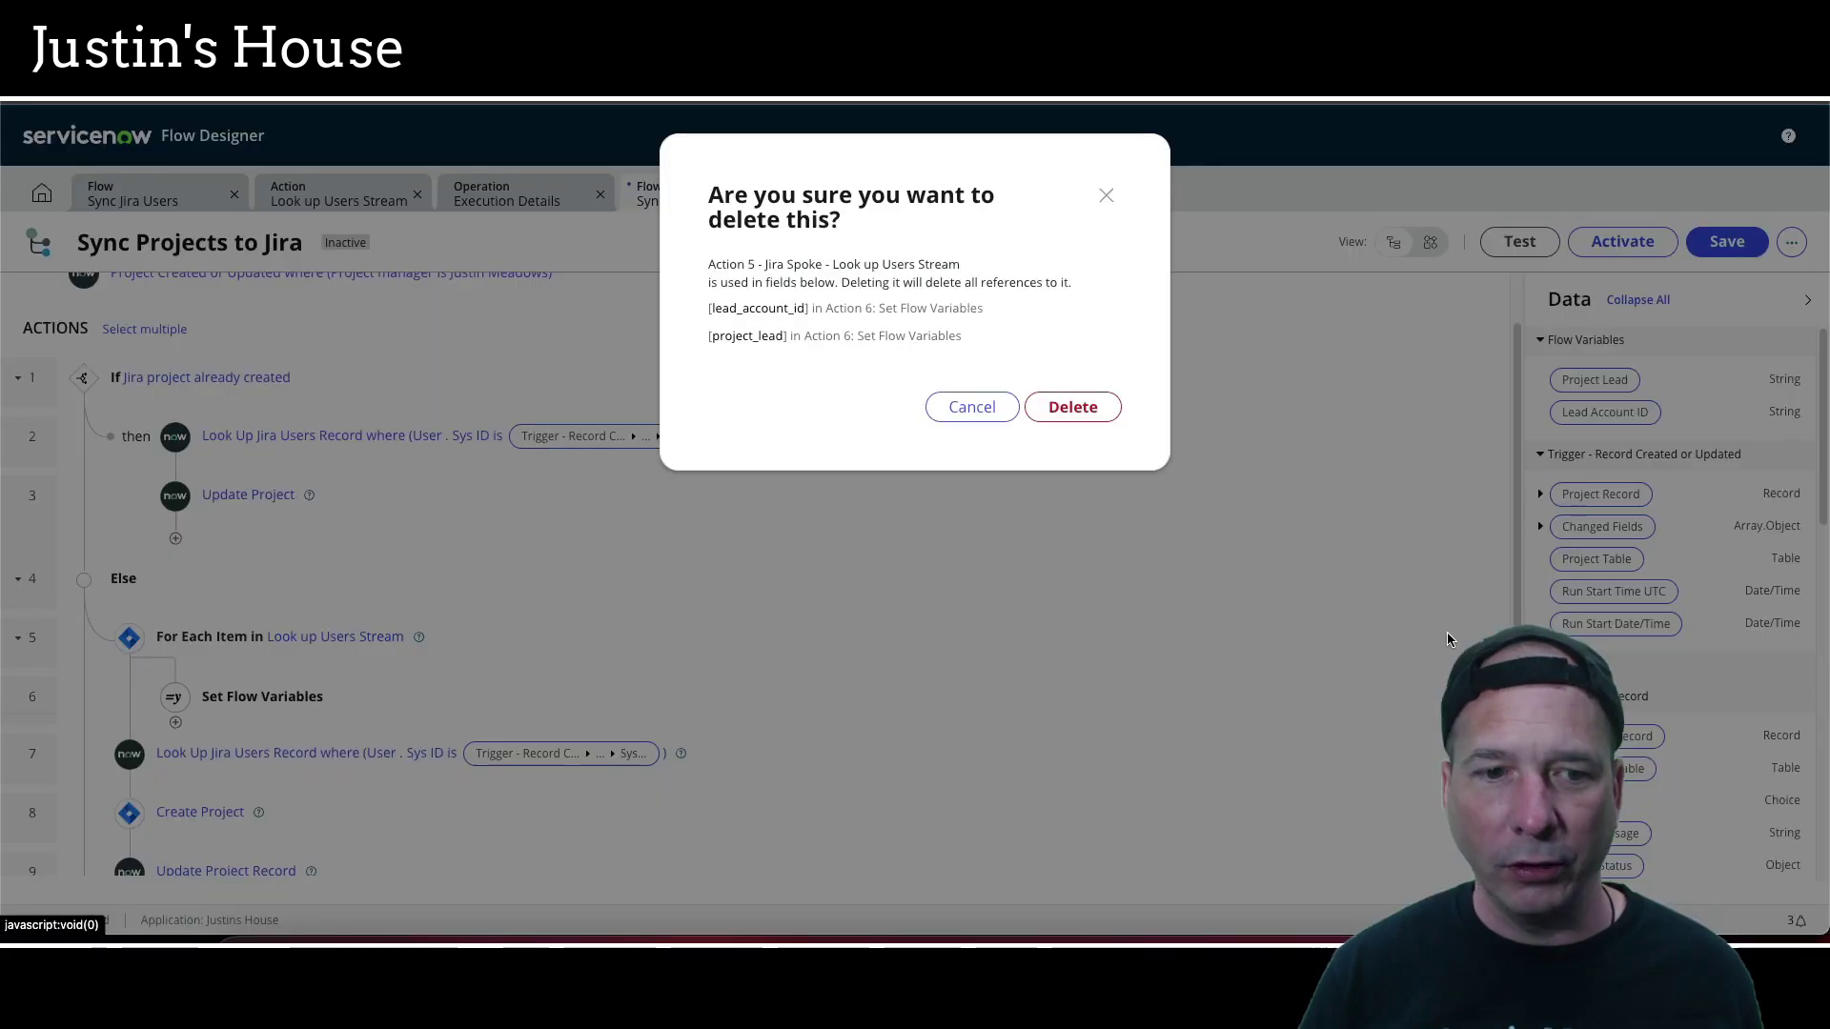
pyautogui.click(1066, 413)
# Map Create Project's Project Lead Account ID to the Jira Account ID of the Jira Users record looked up in step 5
pyautogui.click(406, 688)
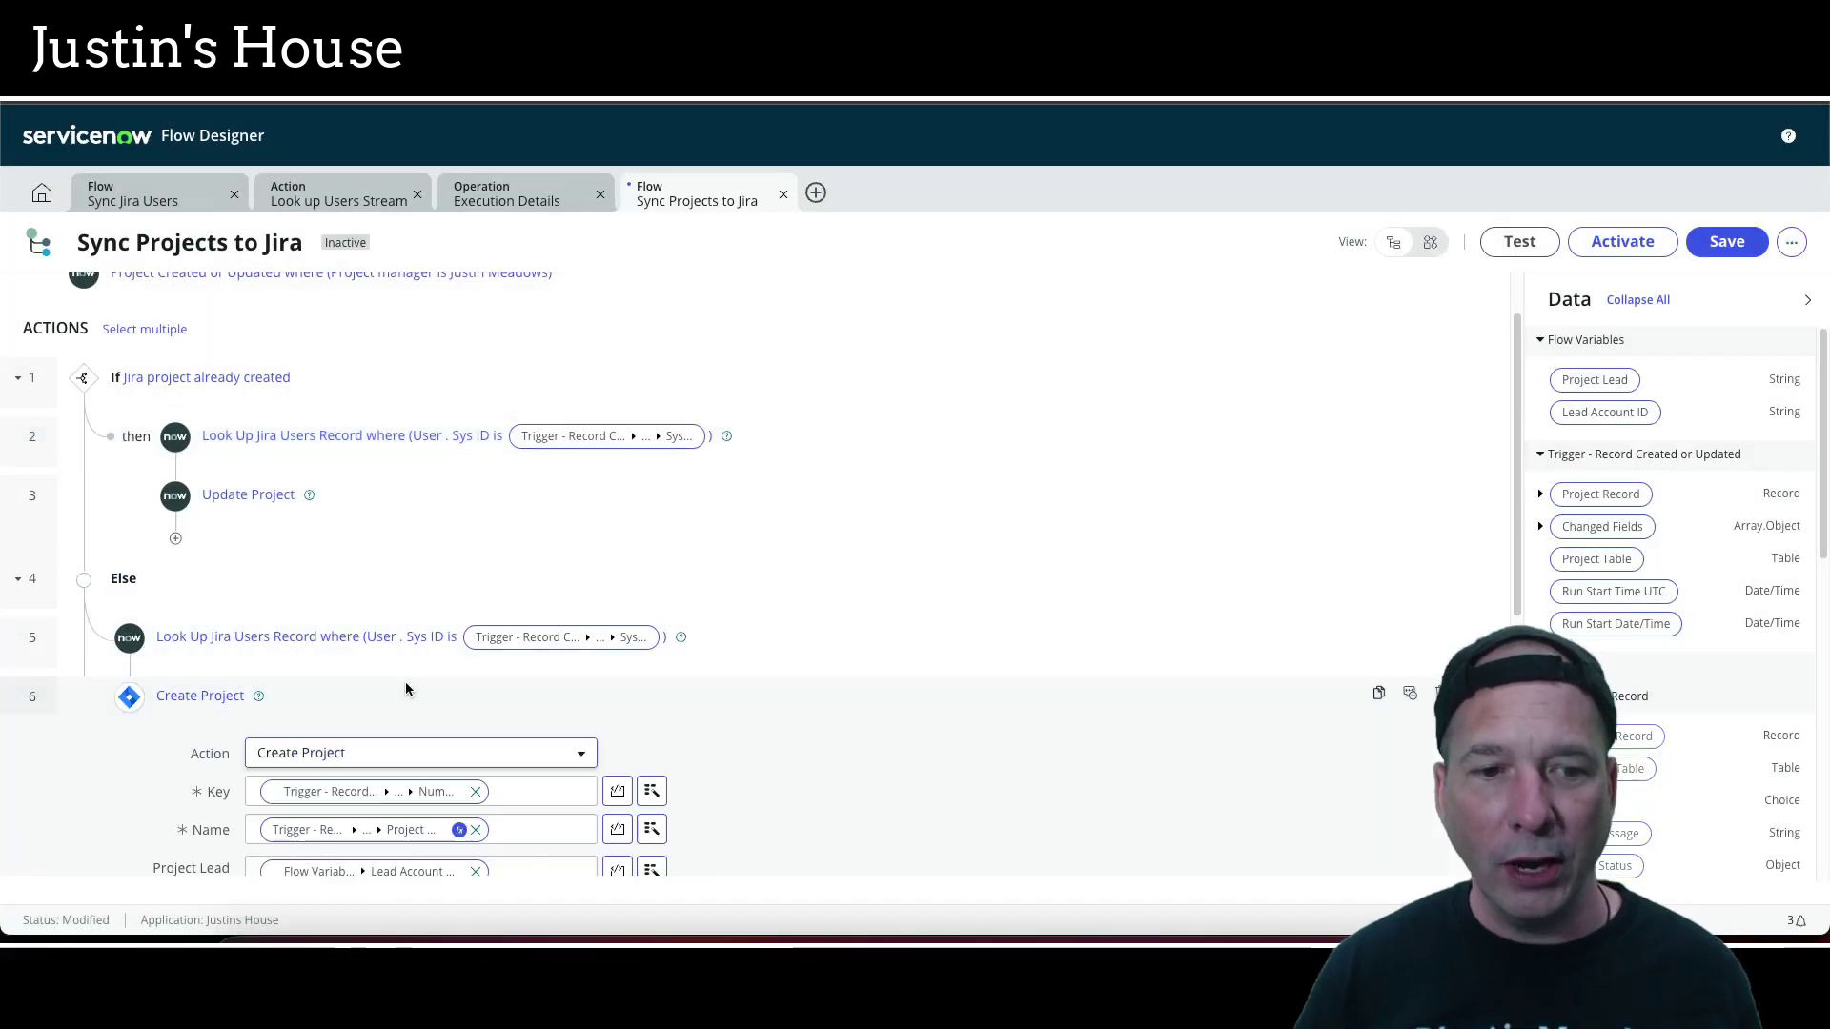
pyautogui.scroll(-3, 728, 682)
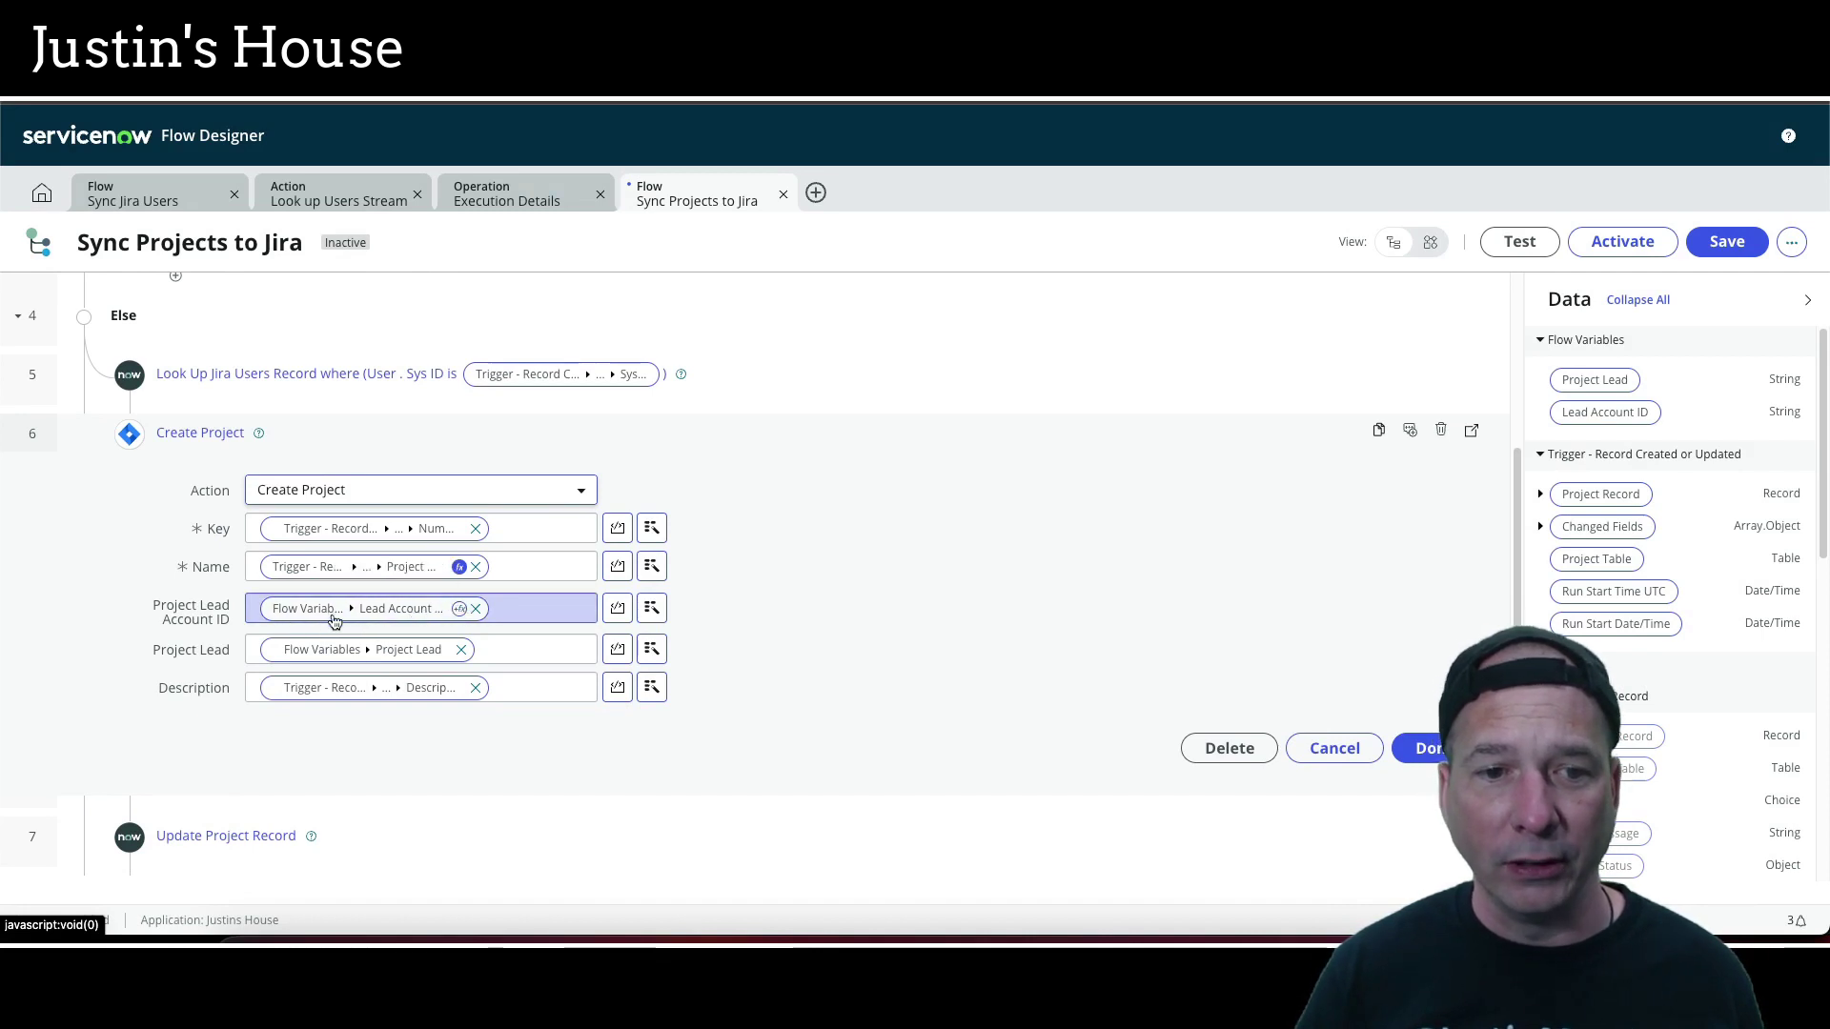
pyautogui.click(476, 610)
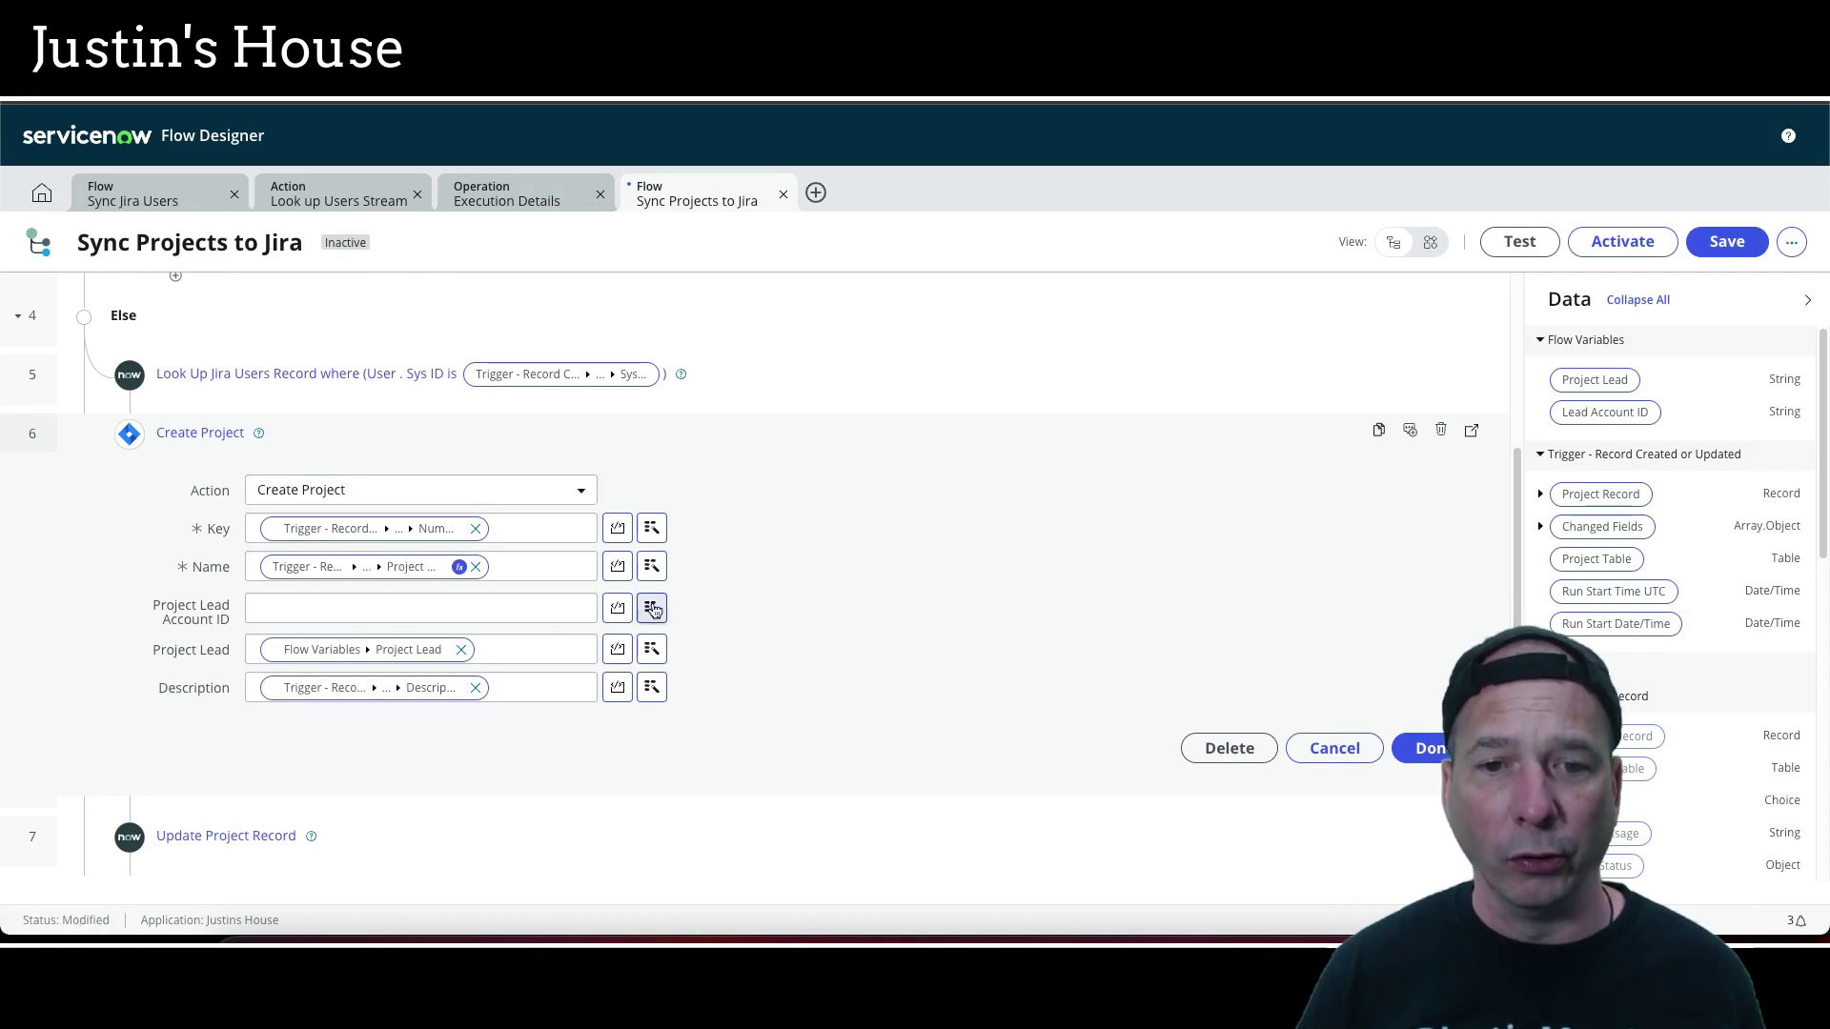
pyautogui.click(652, 608)
pyautogui.click(674, 800)
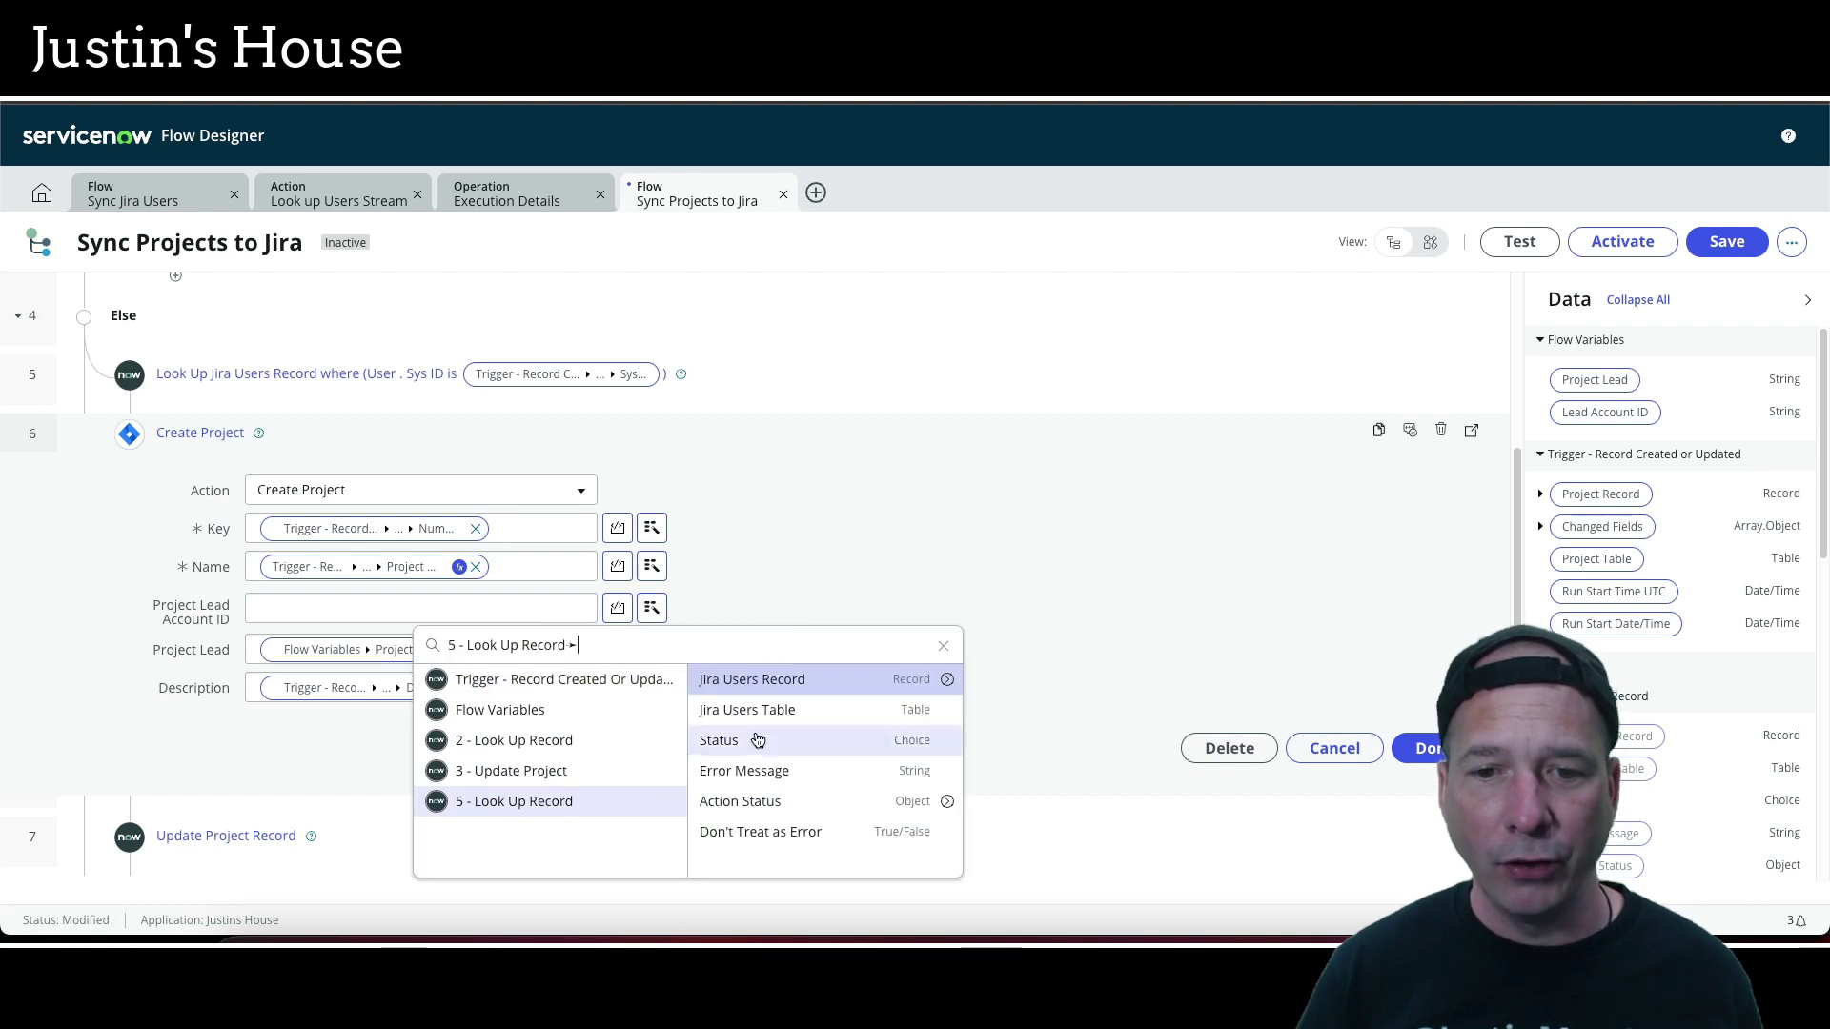
pyautogui.click(946, 679)
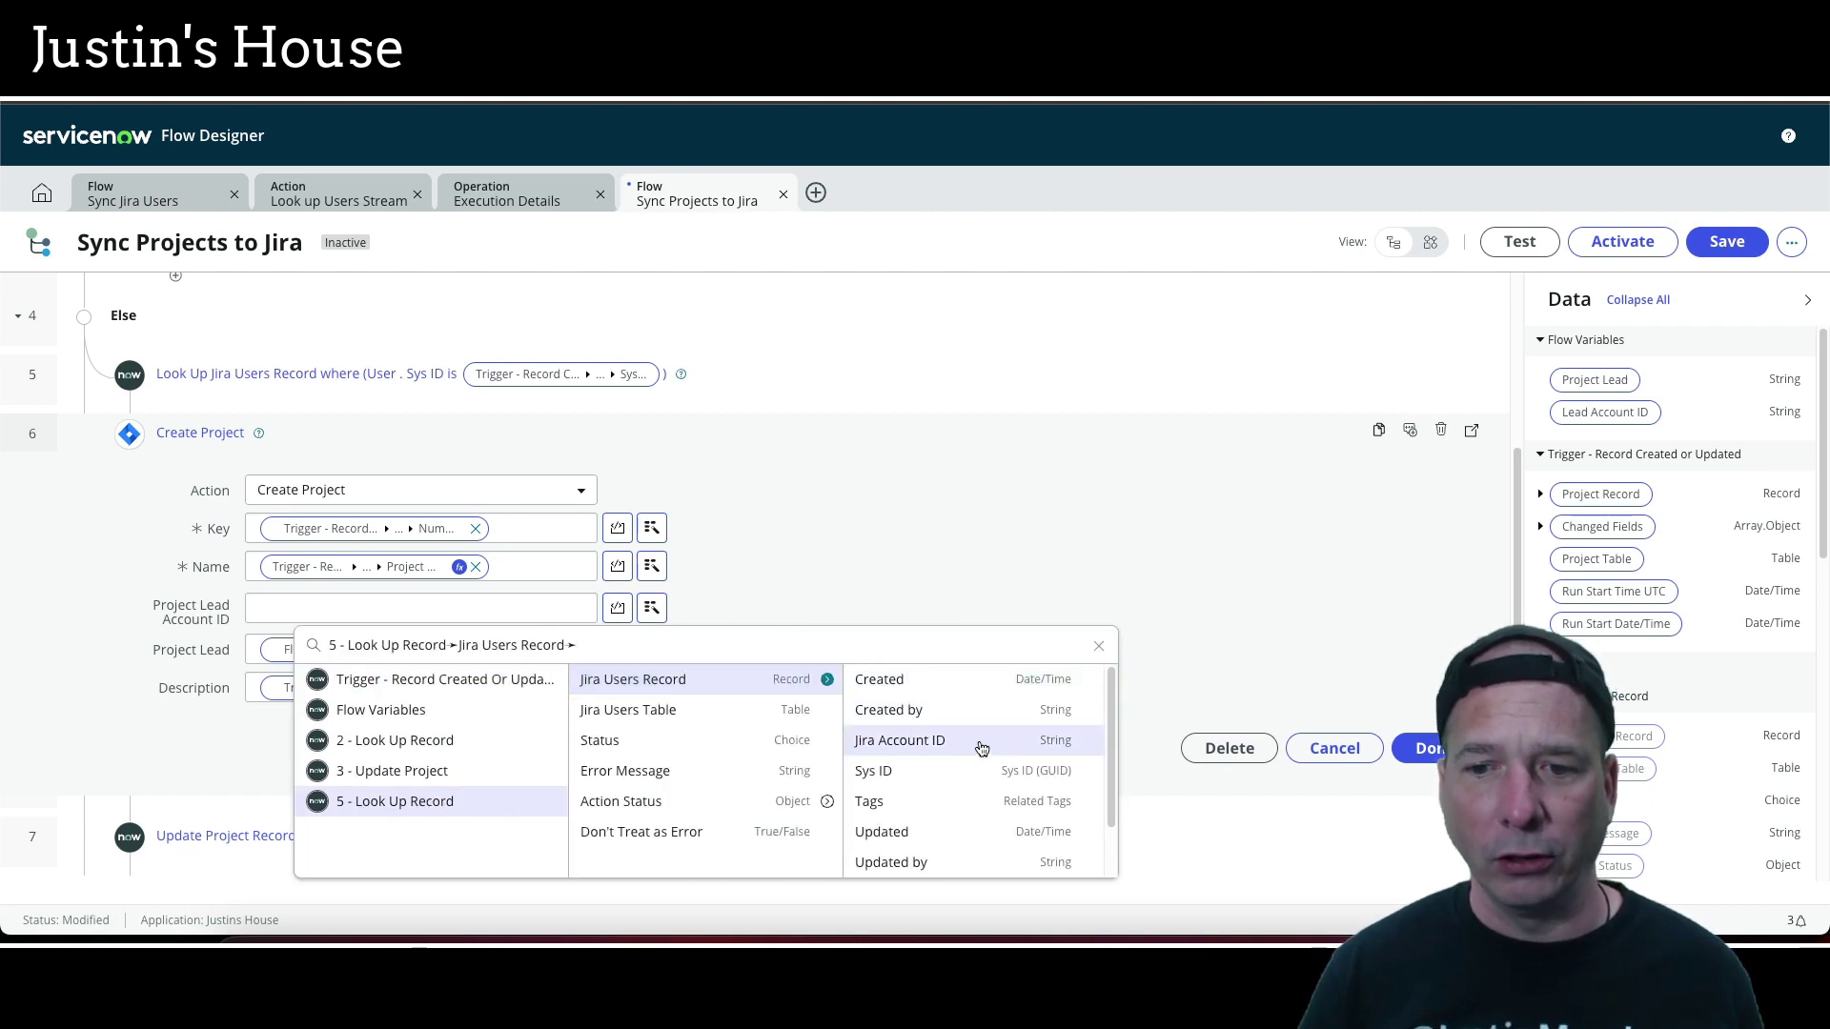
pyautogui.click(980, 739)
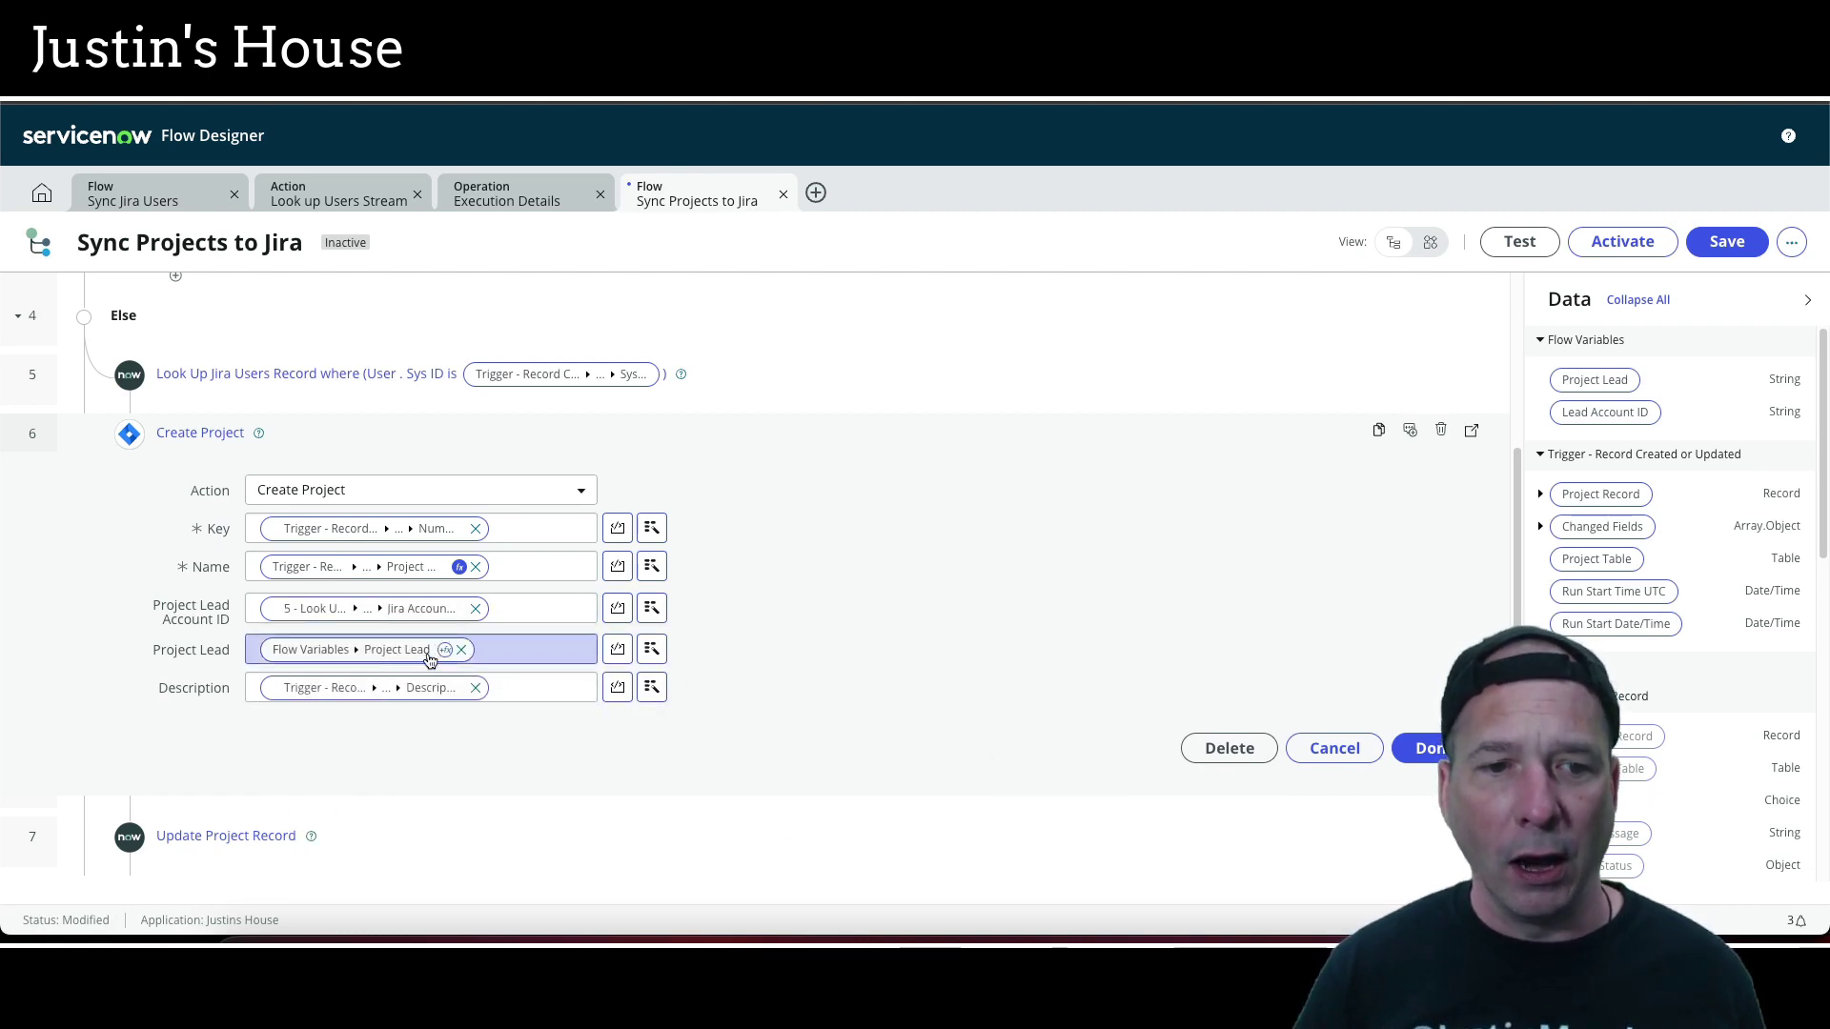
# Replace Create Project's Project Lead with the trigger's Project Record > Project manager > Name, and finish editing the action
pyautogui.click(461, 649)
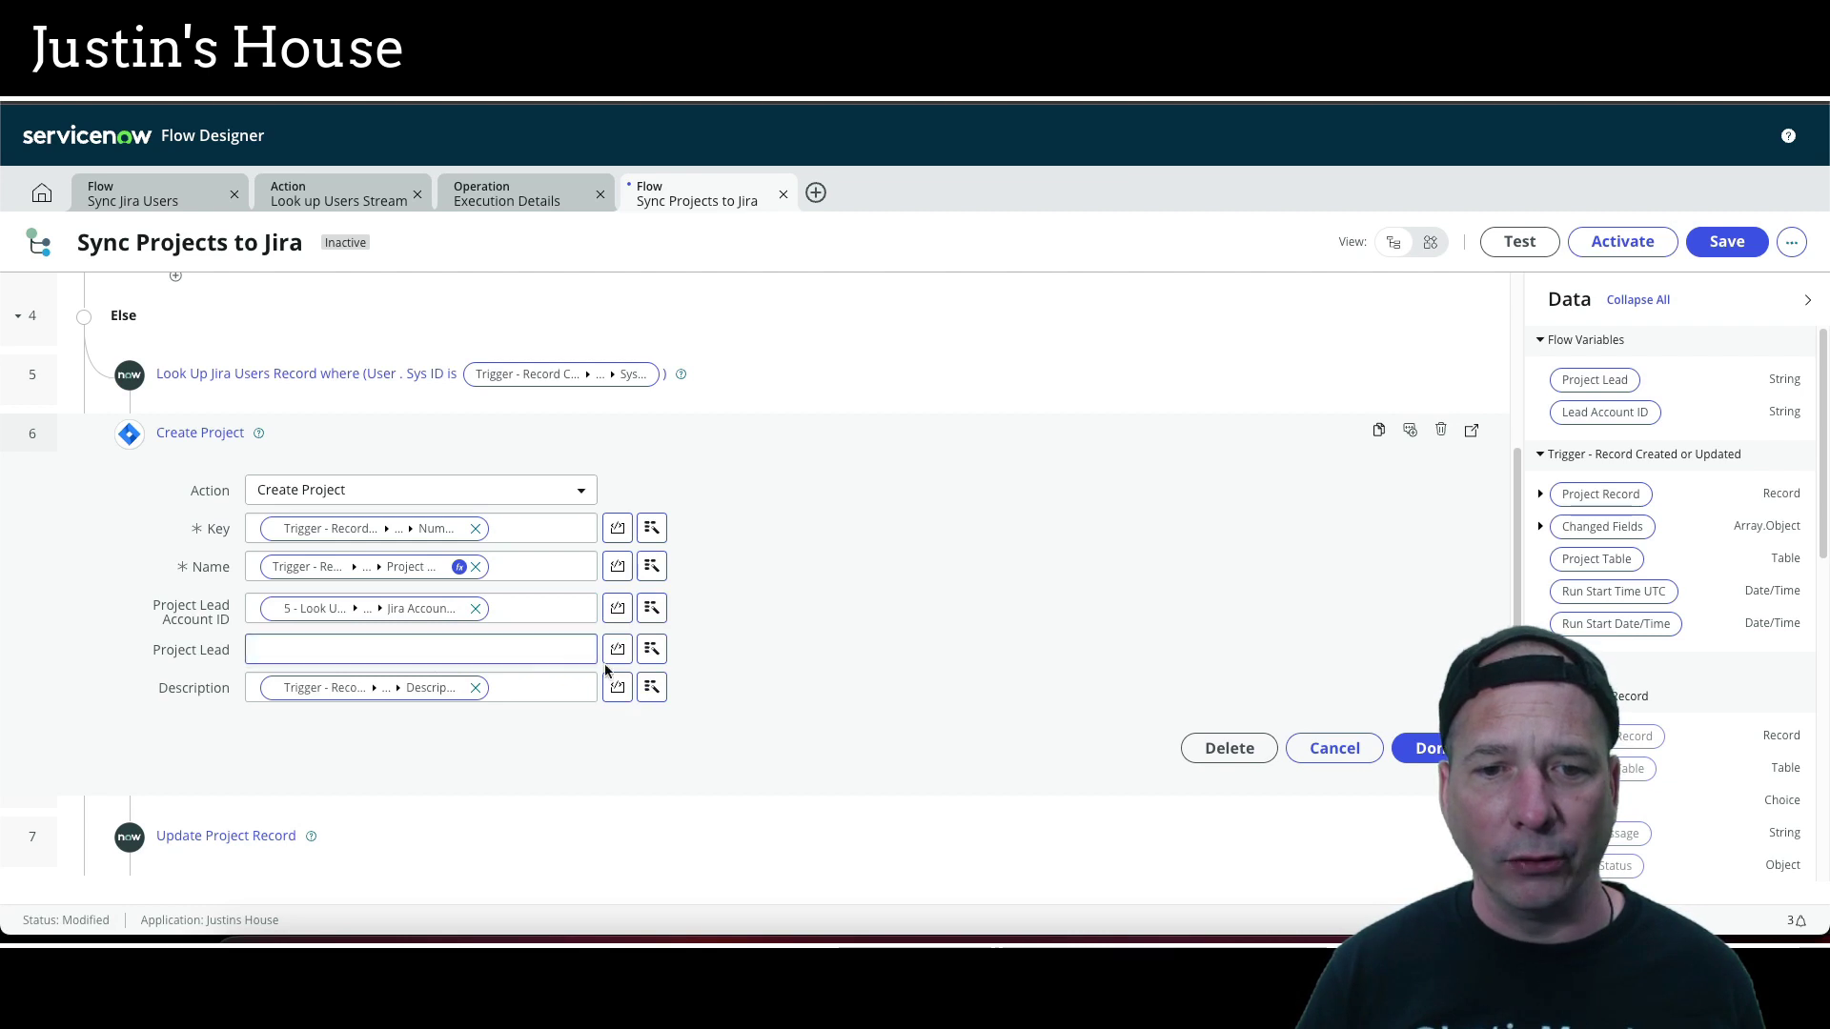
pyautogui.click(652, 649)
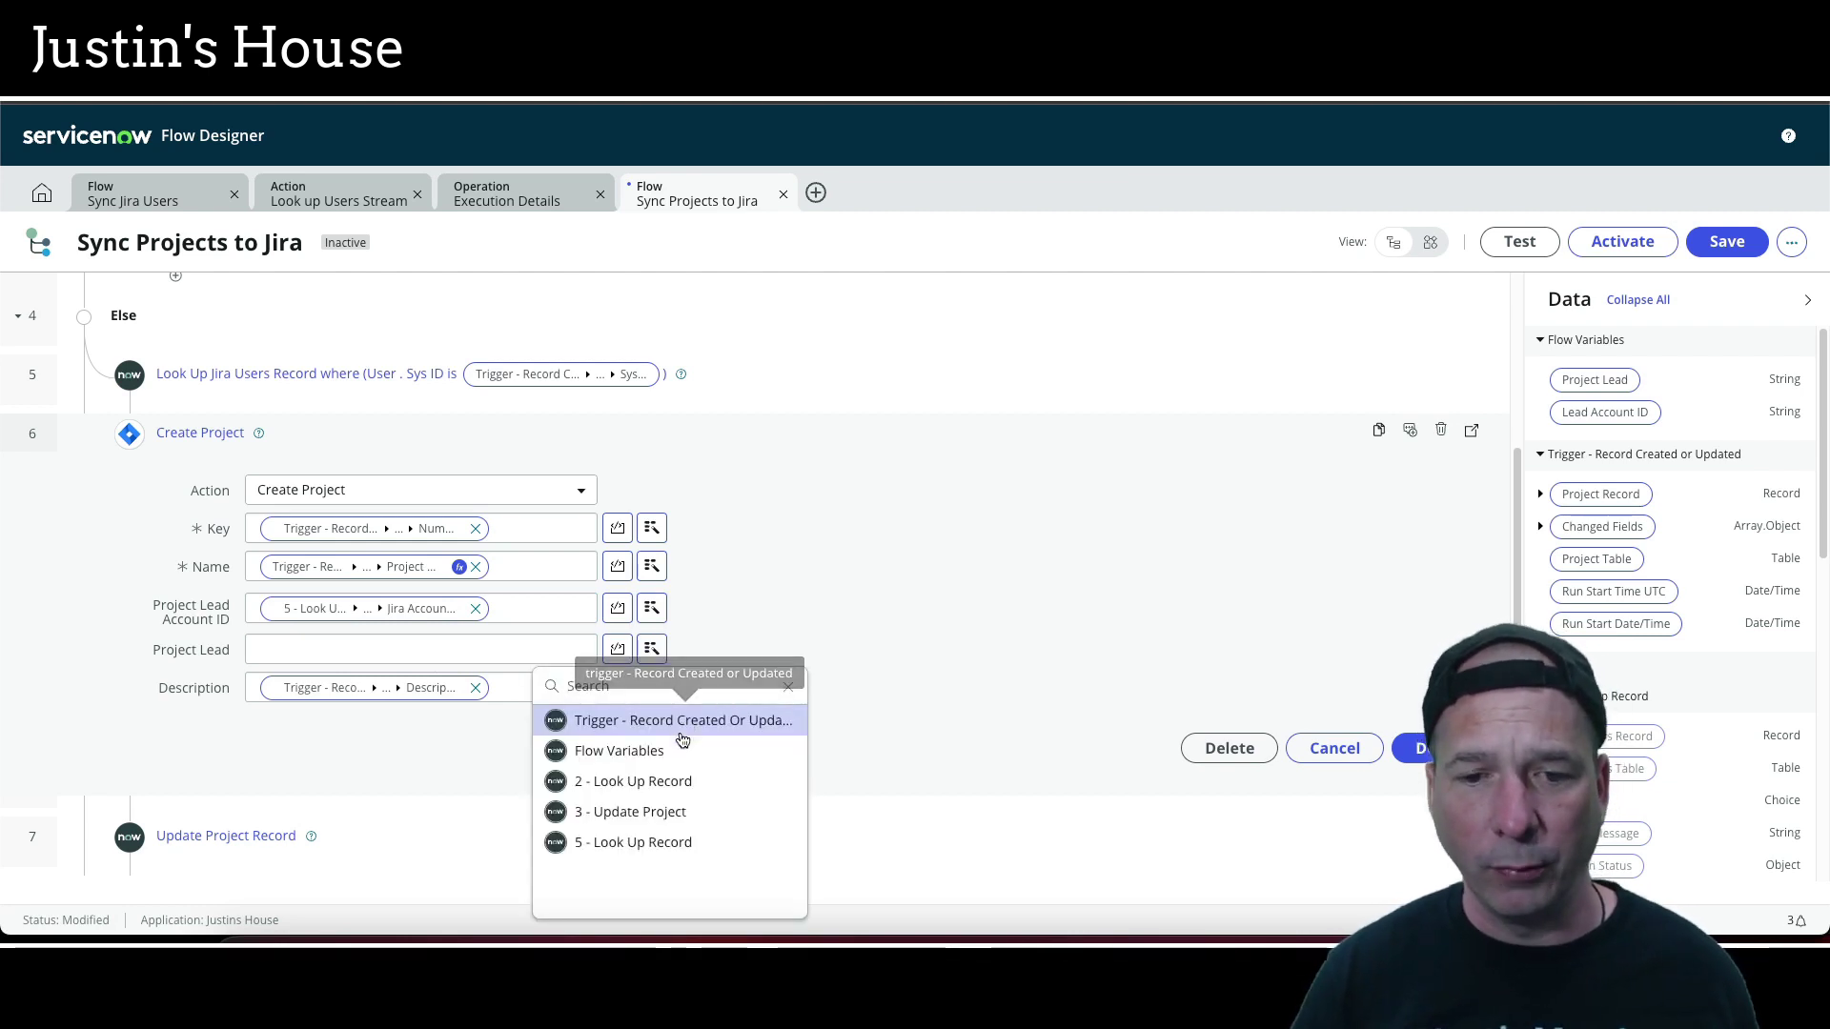
pyautogui.click(670, 844)
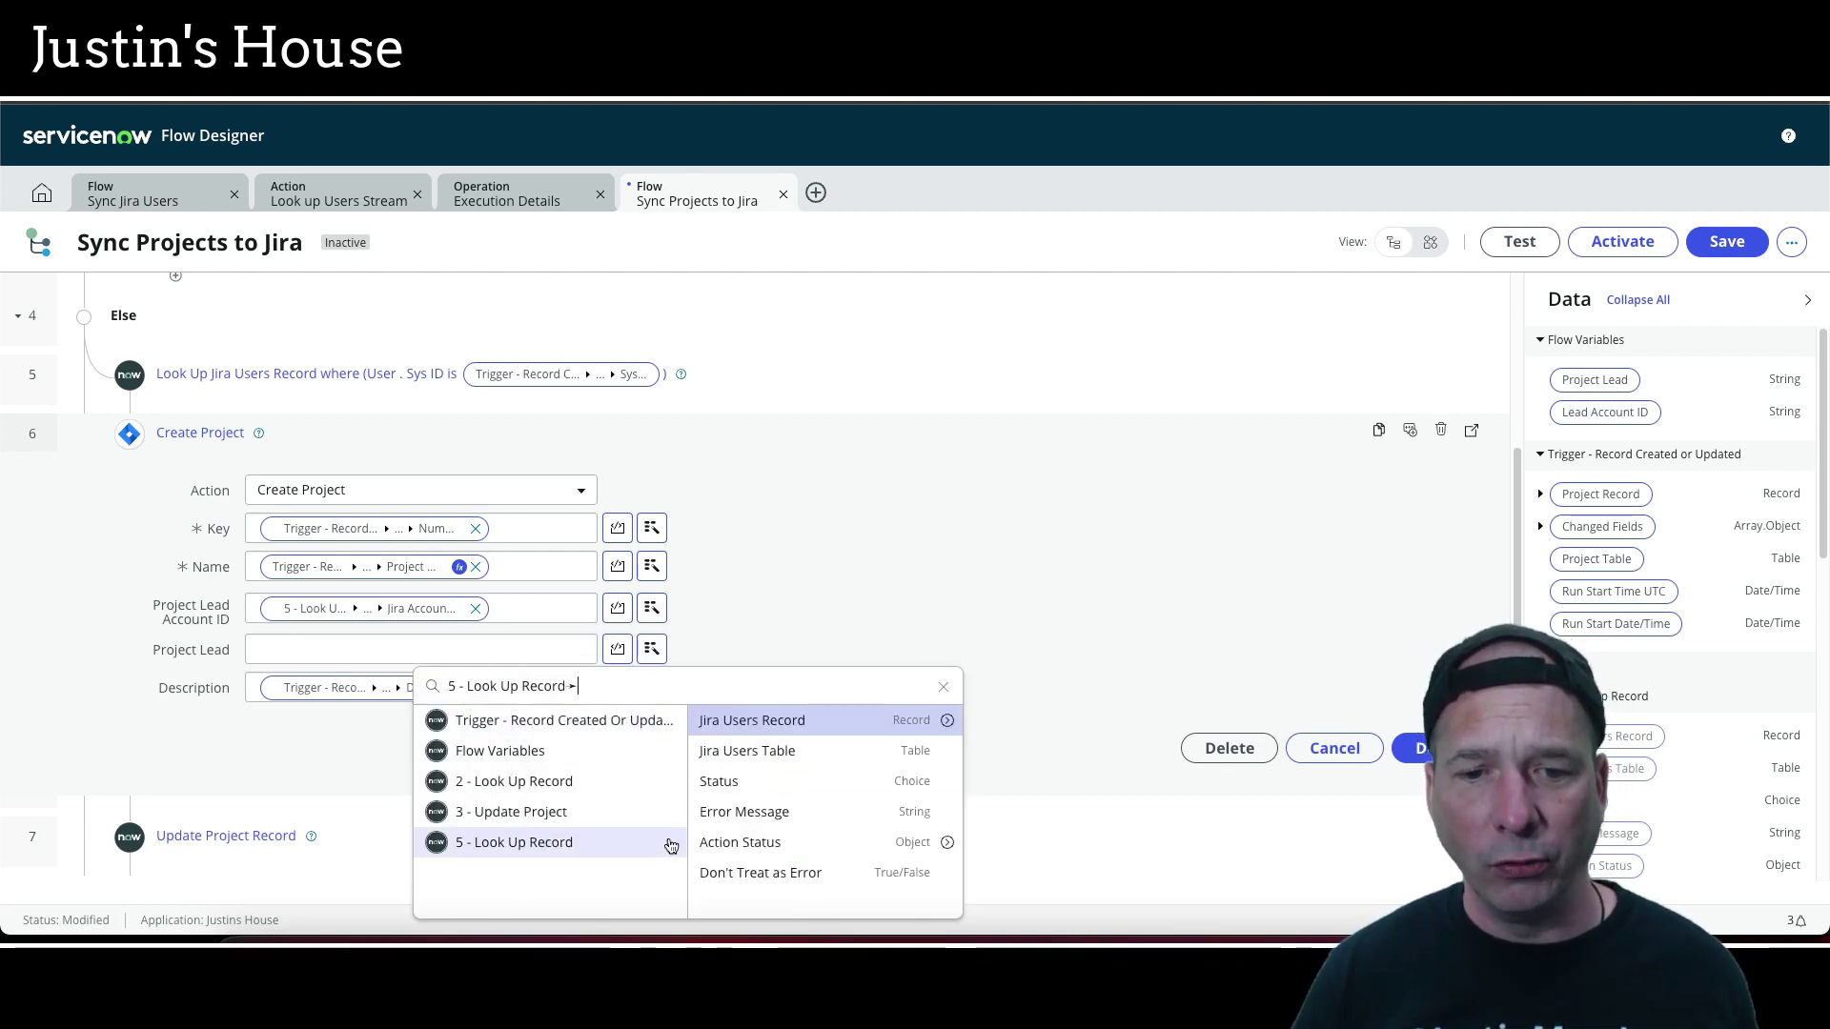
pyautogui.click(590, 724)
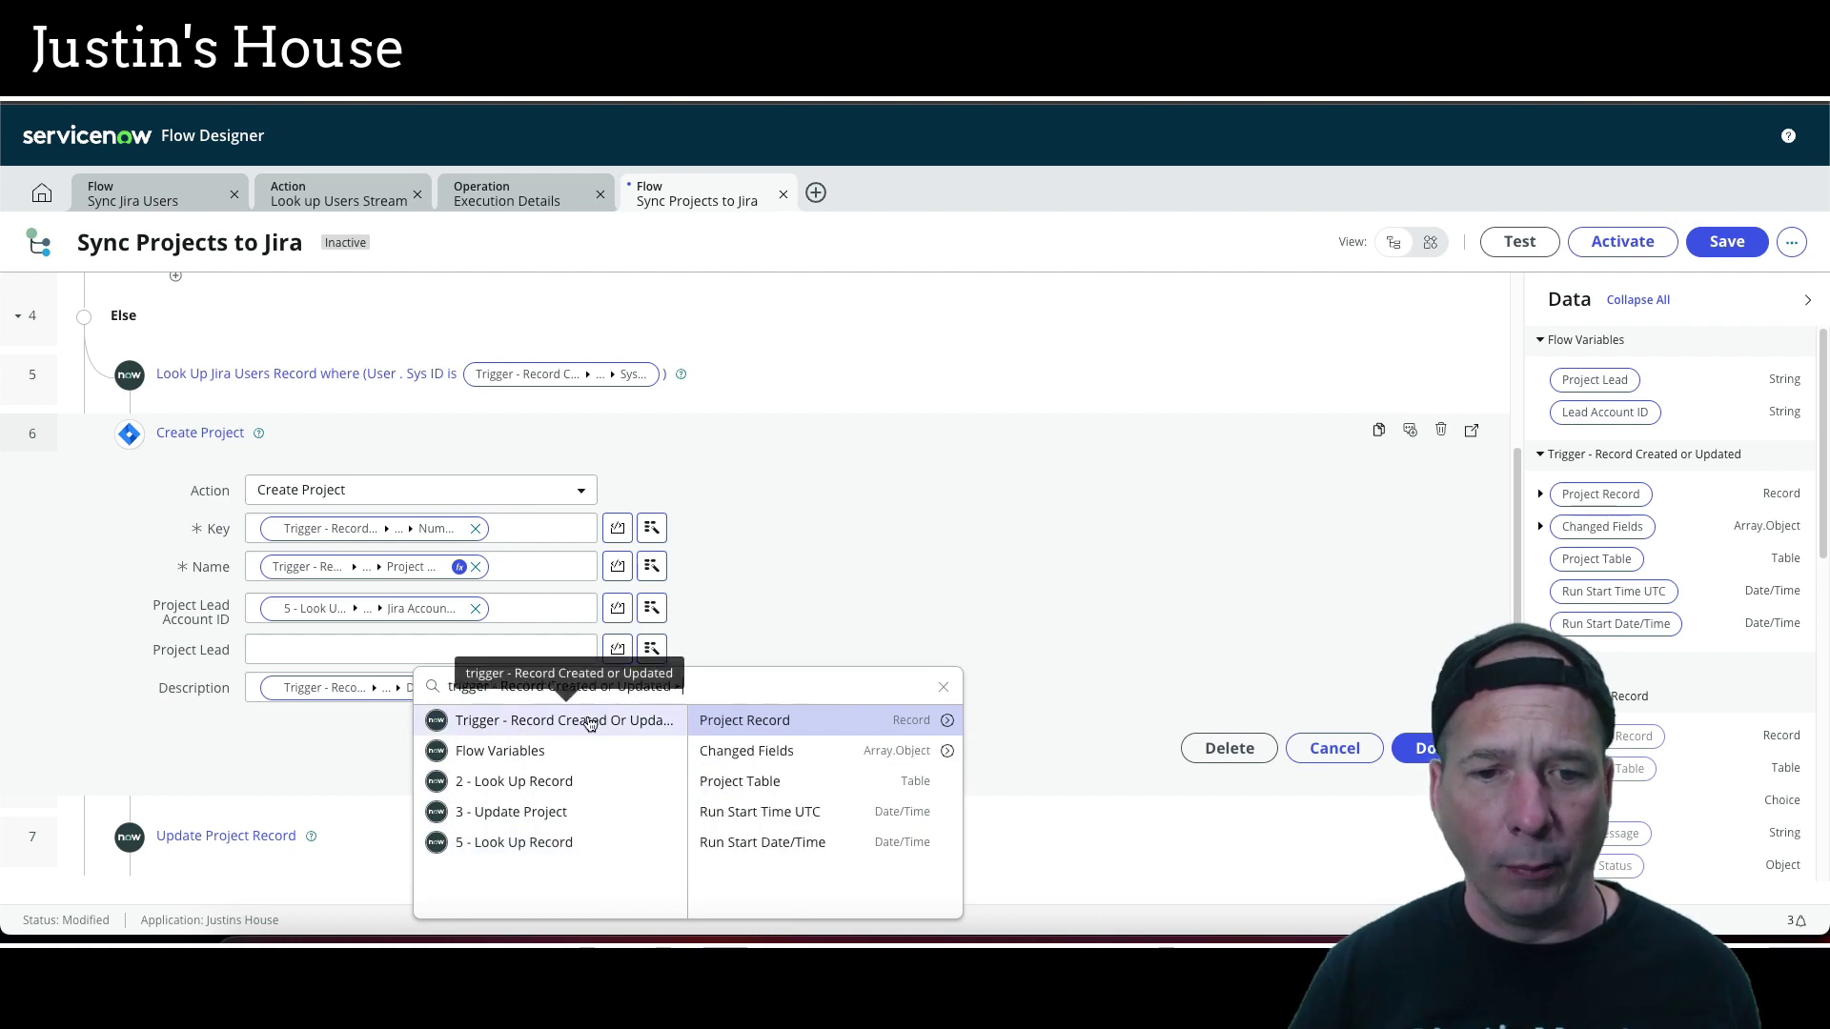
pyautogui.click(921, 723)
pyautogui.scroll(-10, 989, 764)
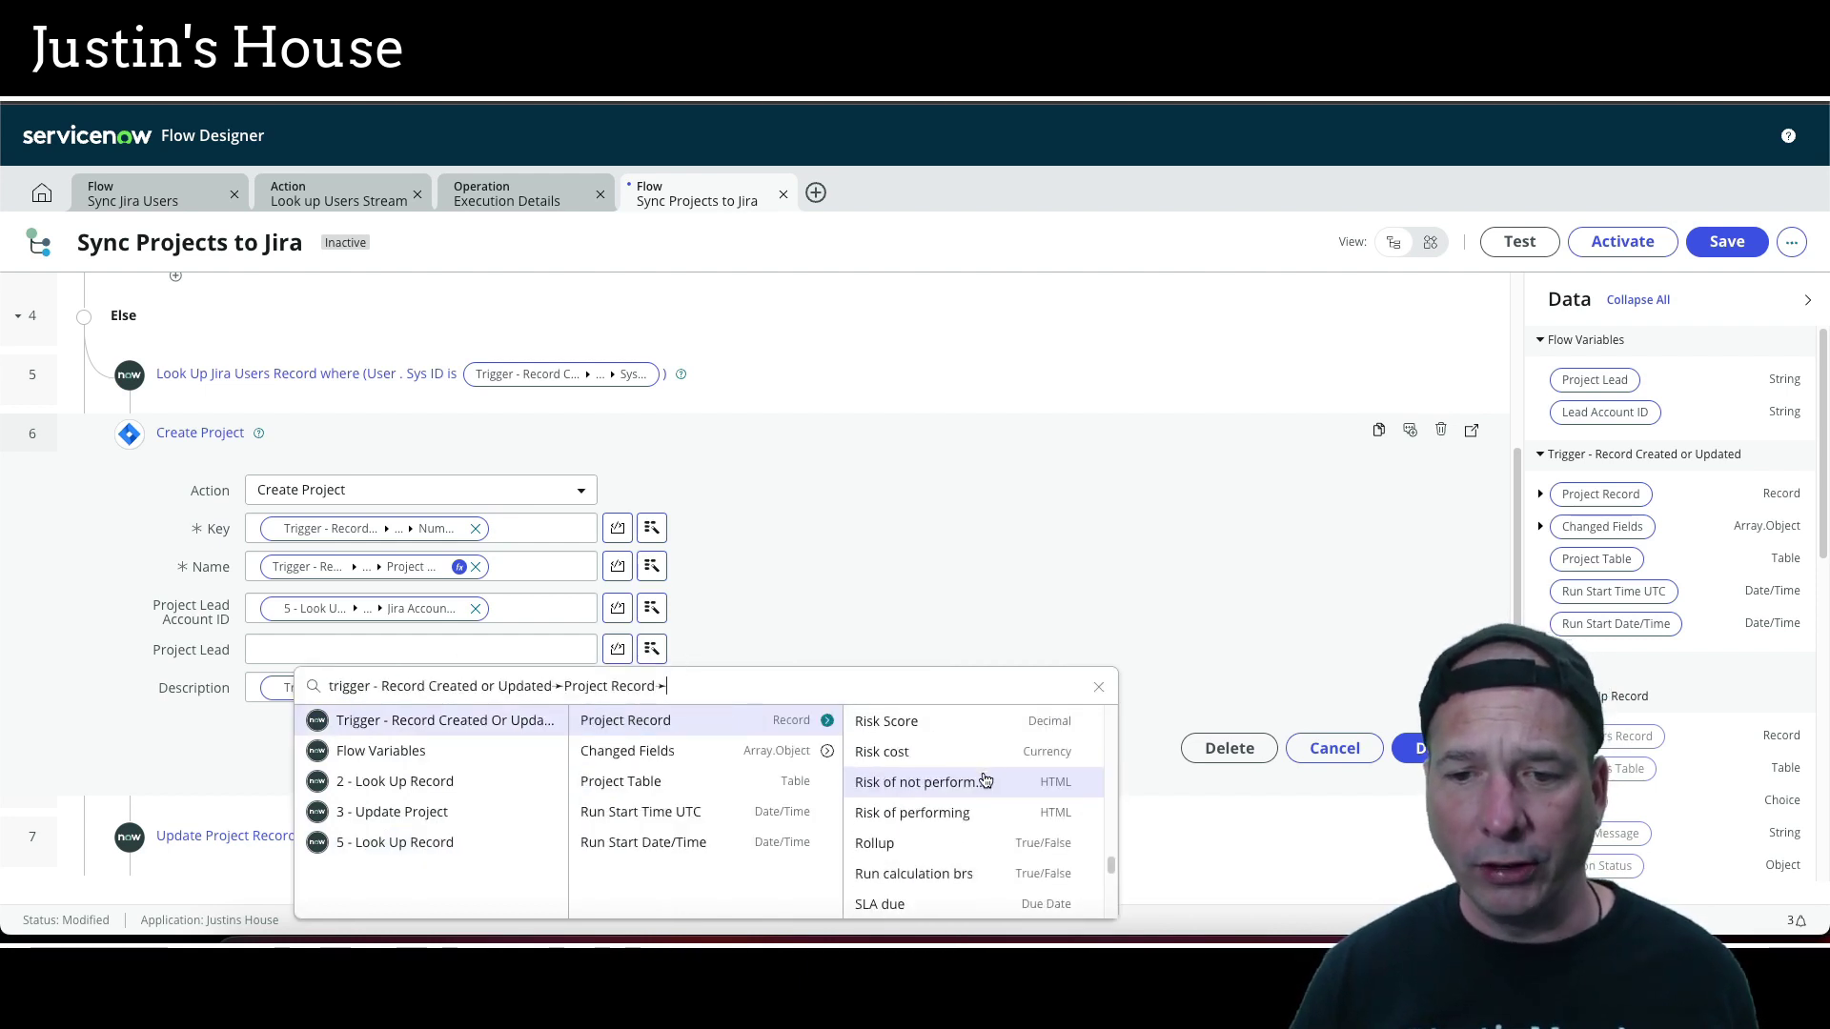
pyautogui.scroll(5, 982, 783)
pyautogui.scroll(-2, 978, 787)
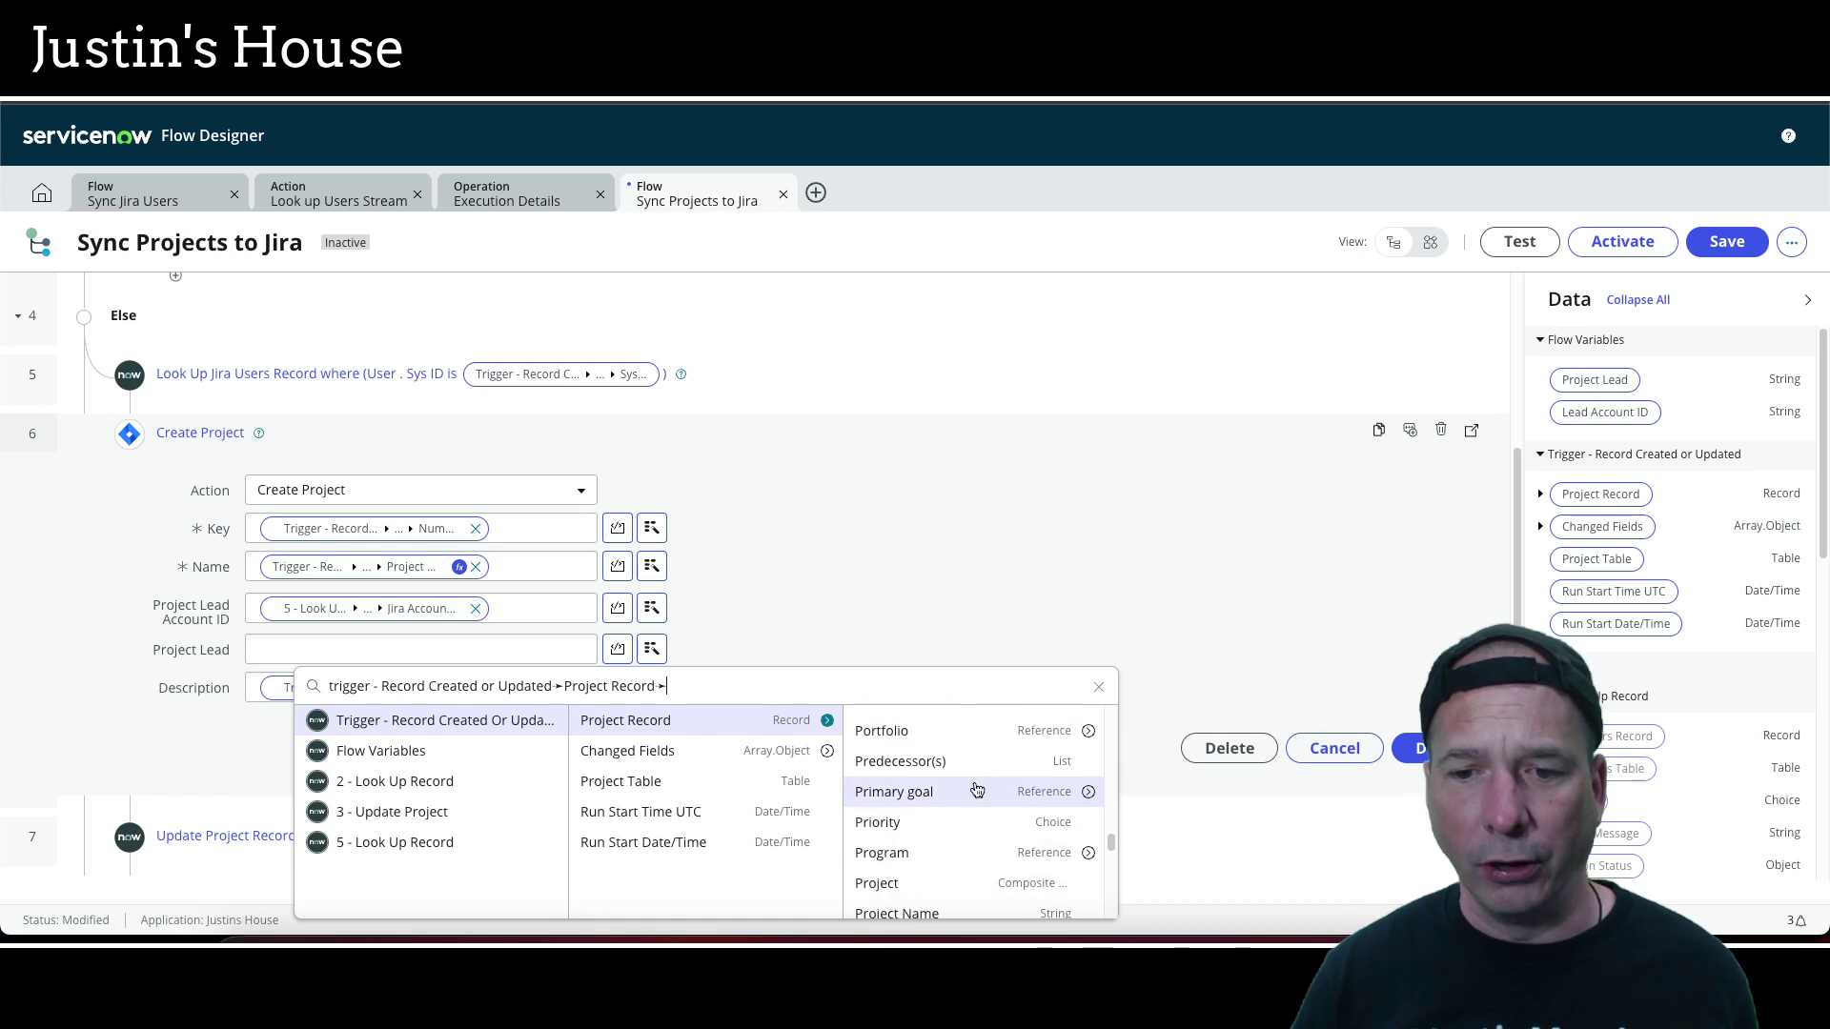
pyautogui.scroll(-1, 970, 812)
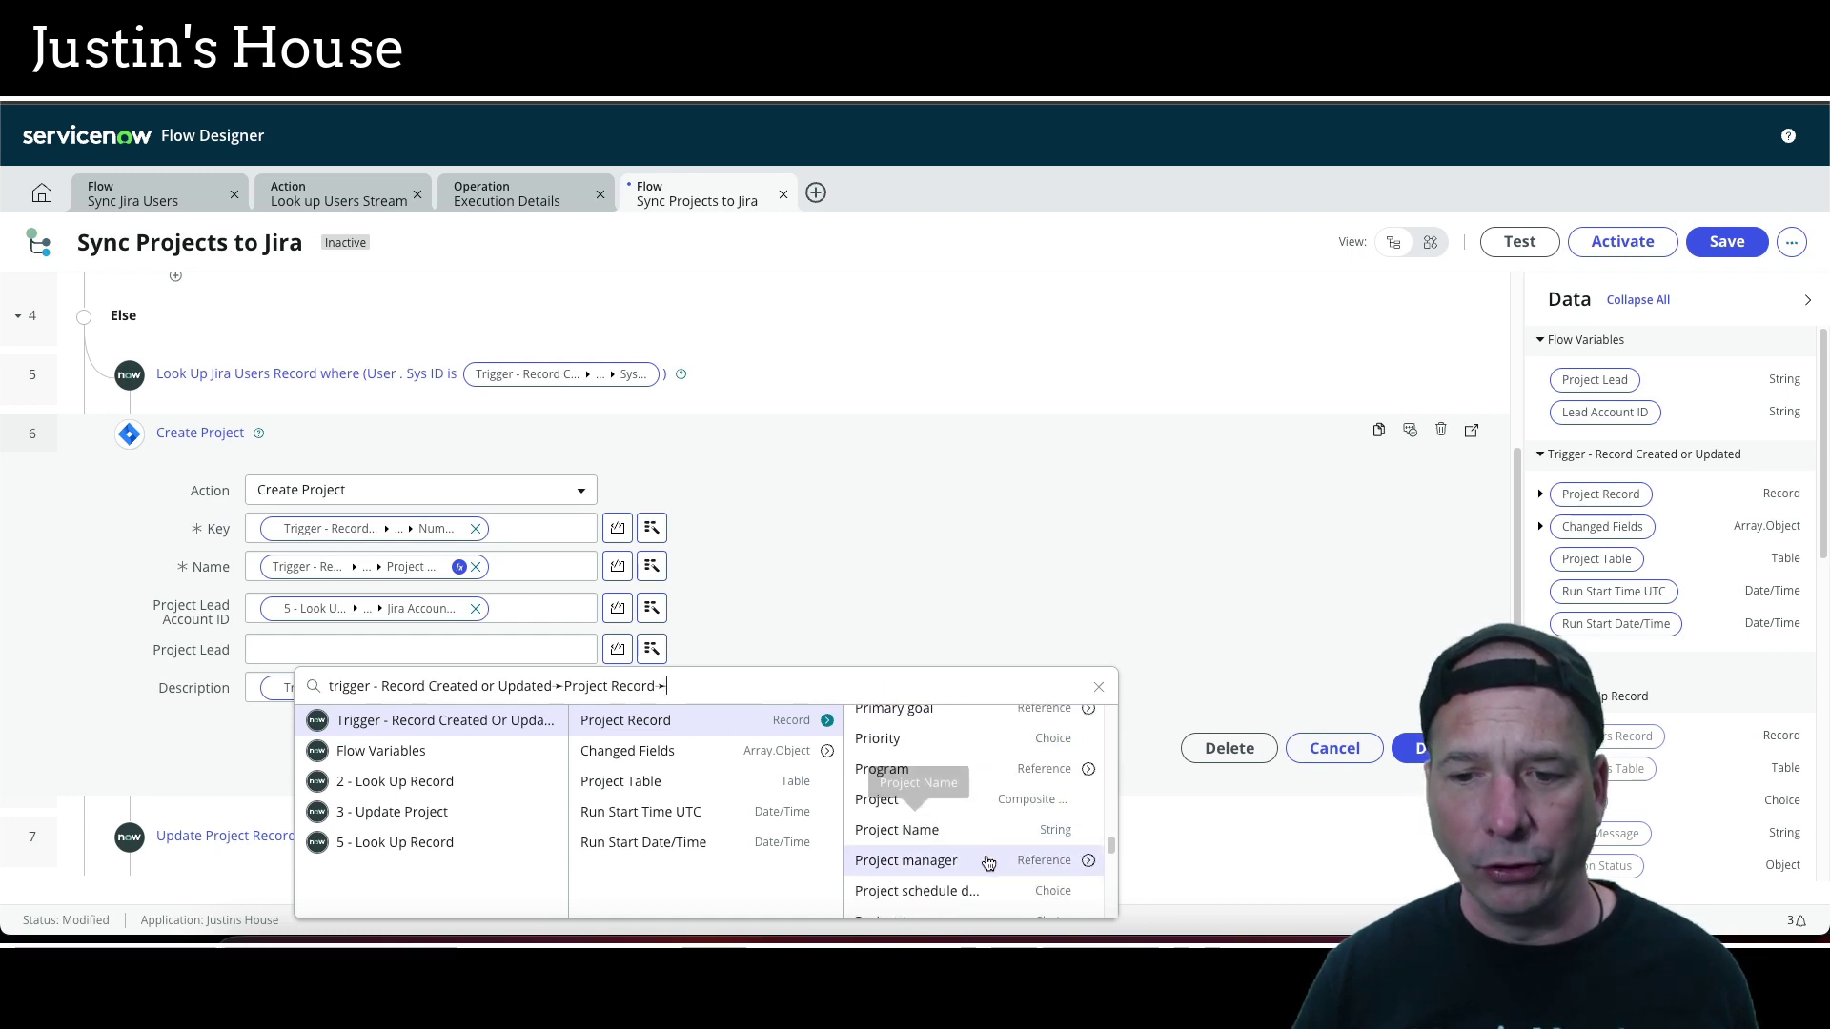
pyautogui.click(1089, 863)
pyautogui.scroll(-10, 1140, 791)
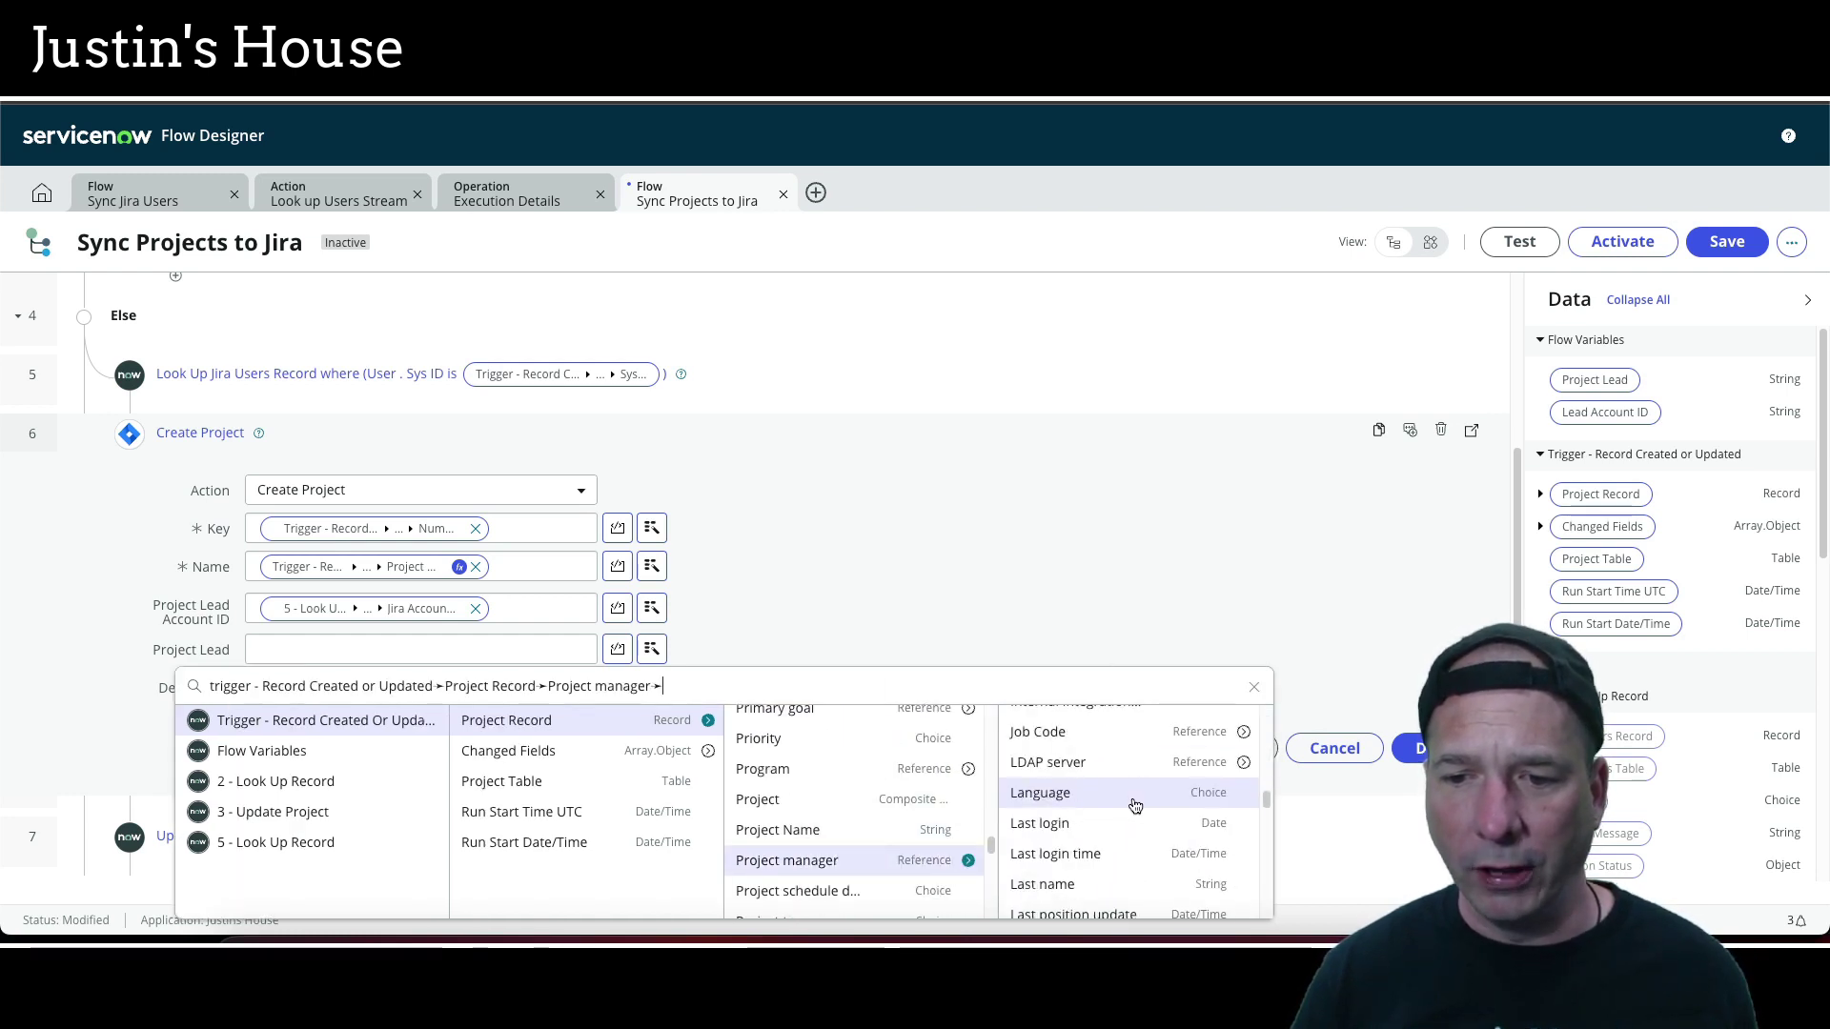
pyautogui.scroll(-3, 1134, 807)
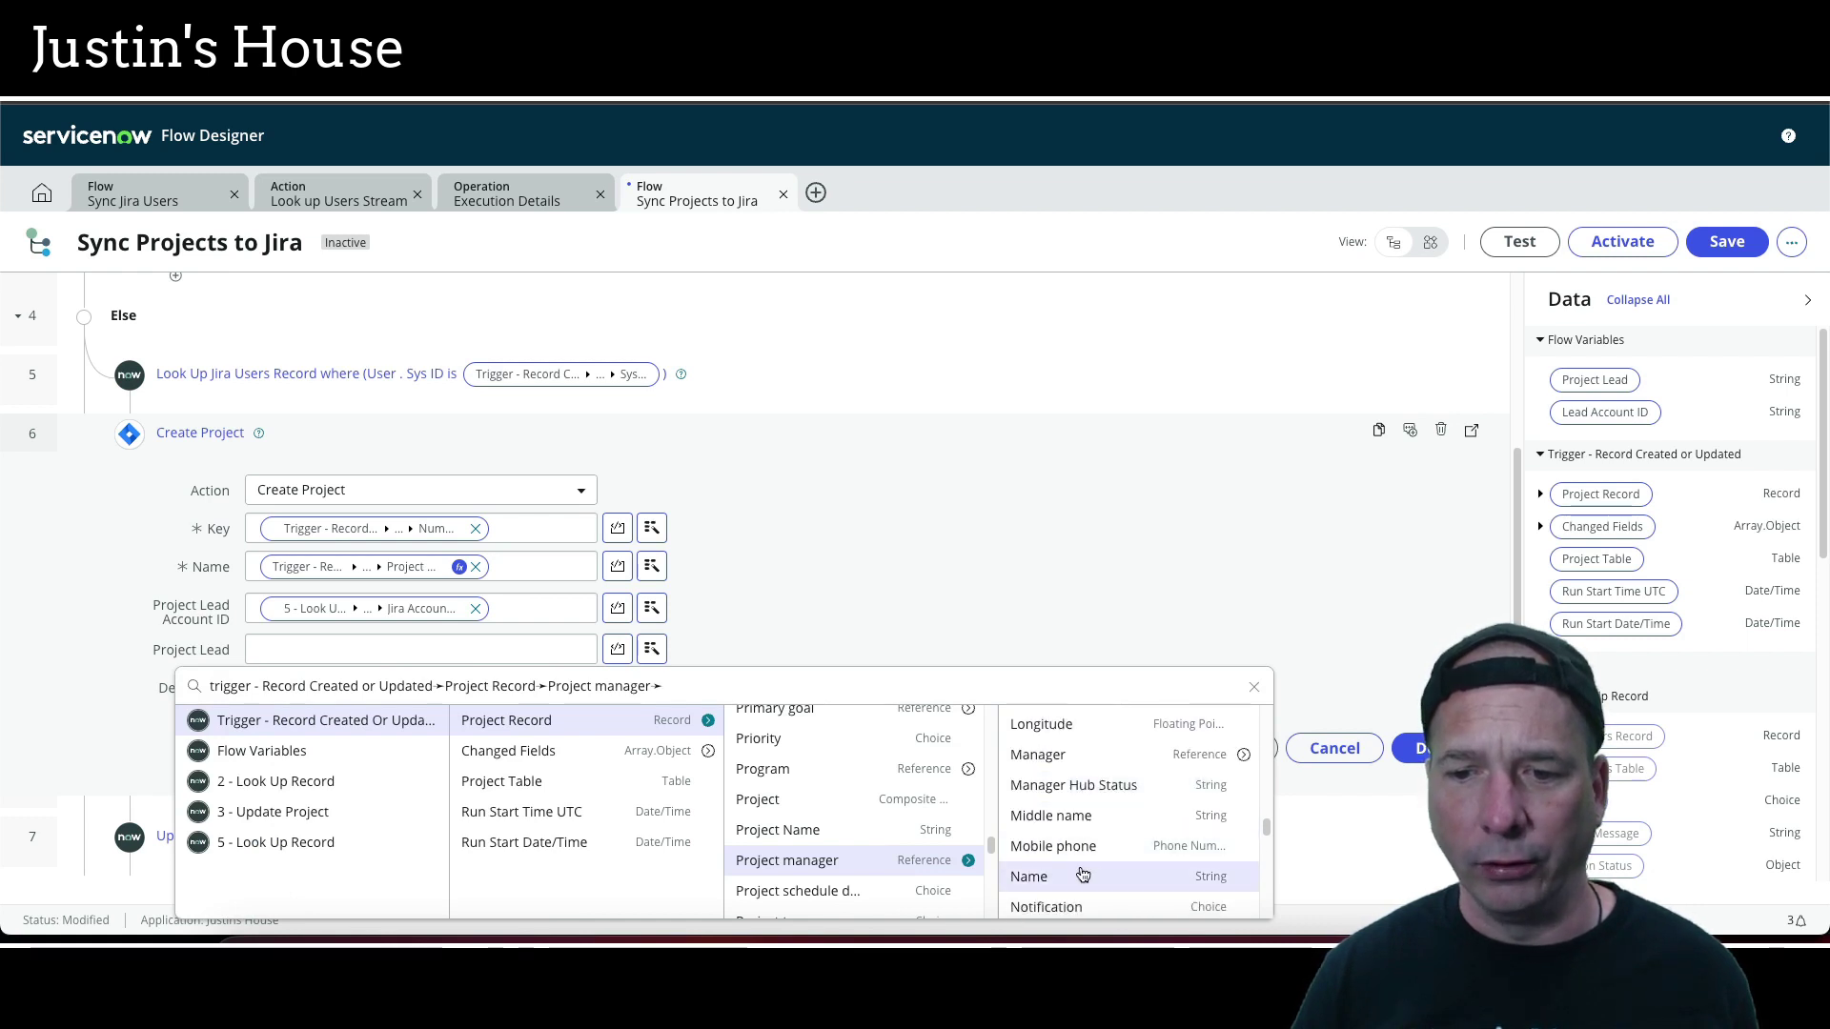
pyautogui.click(1081, 871)
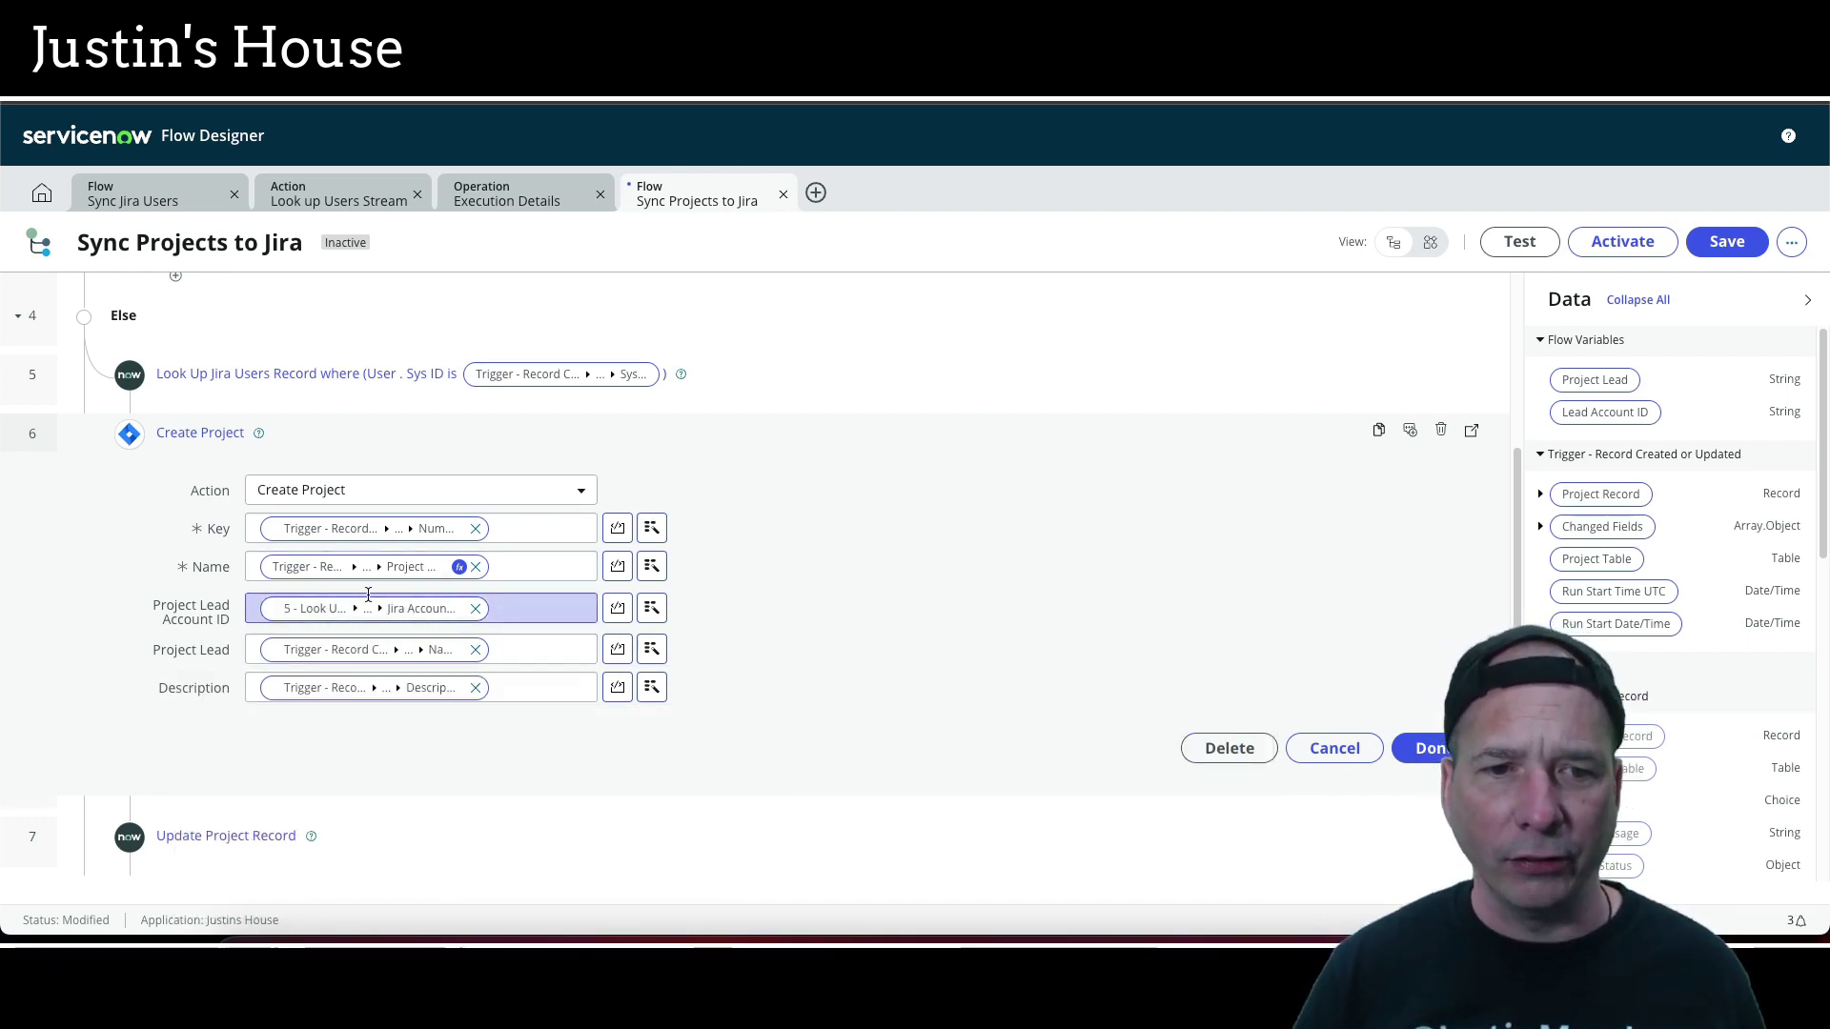
pyautogui.click(1420, 748)
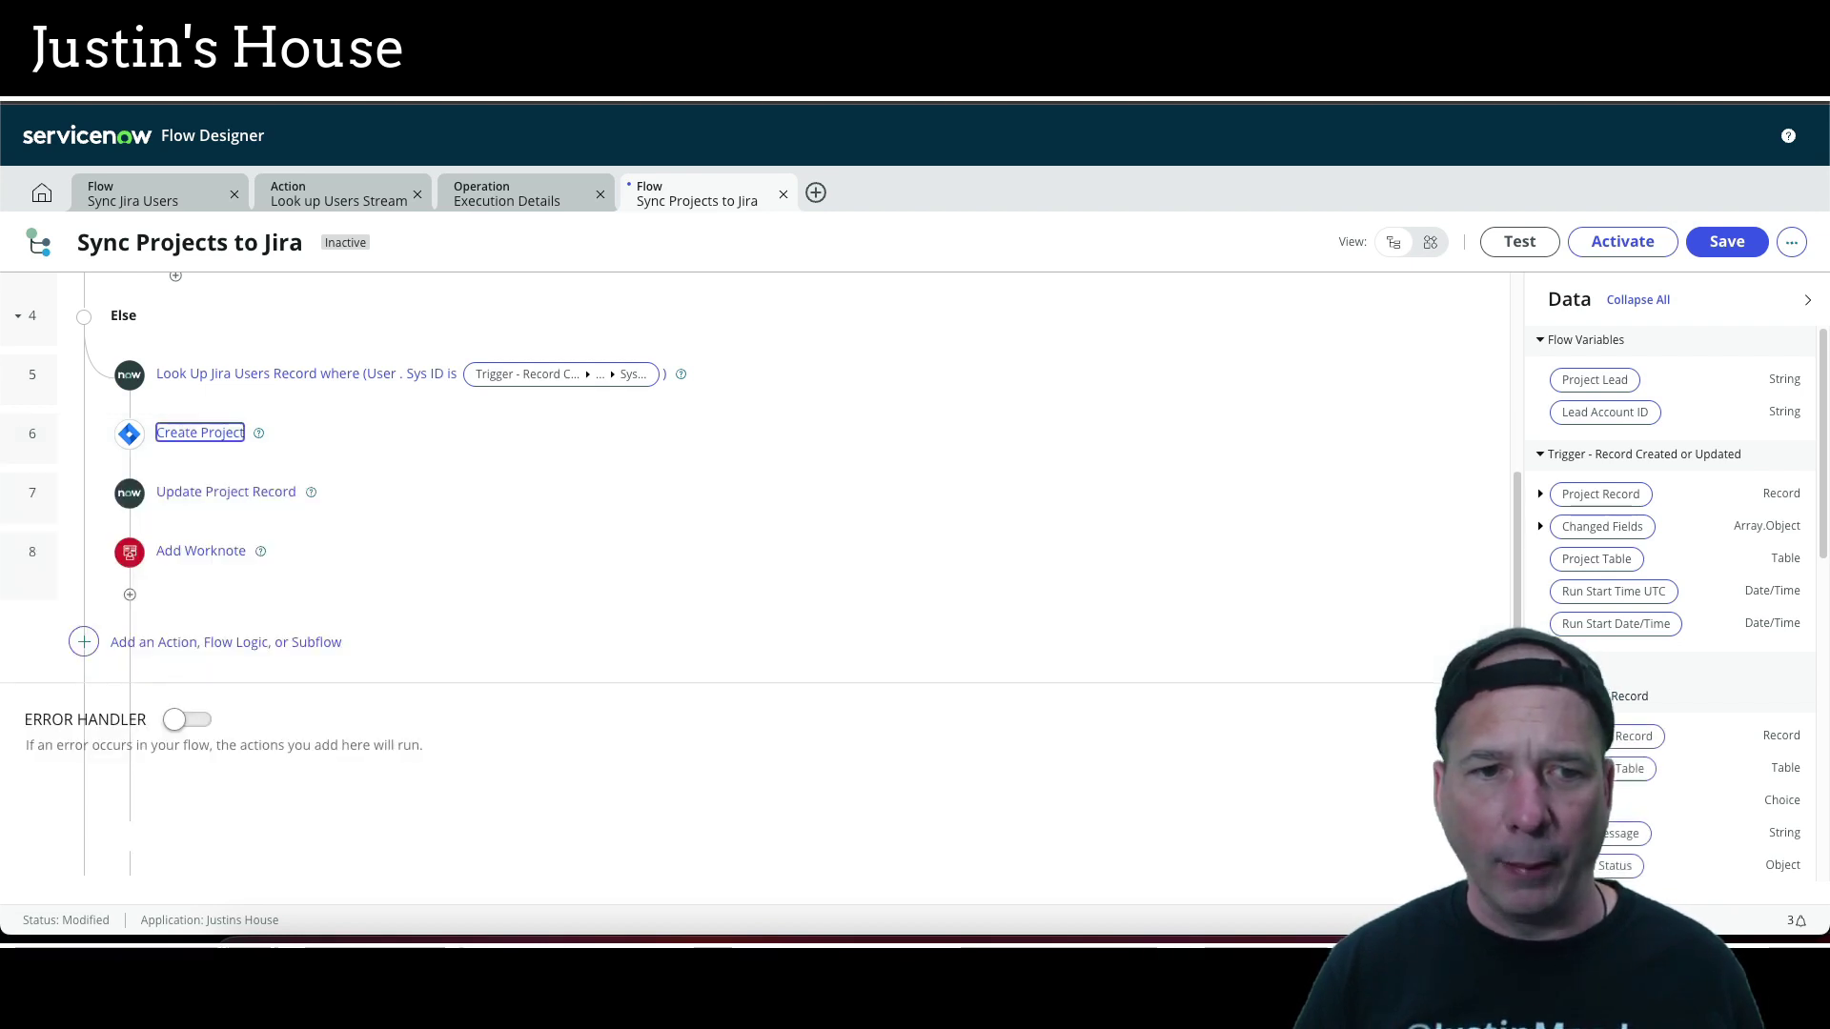
# Delete the flow variables Lead Account ID and Project Lead, accepting removal of their references, and close the variables dialog
pyautogui.scroll(2, 1155, 560)
pyautogui.click(1790, 244)
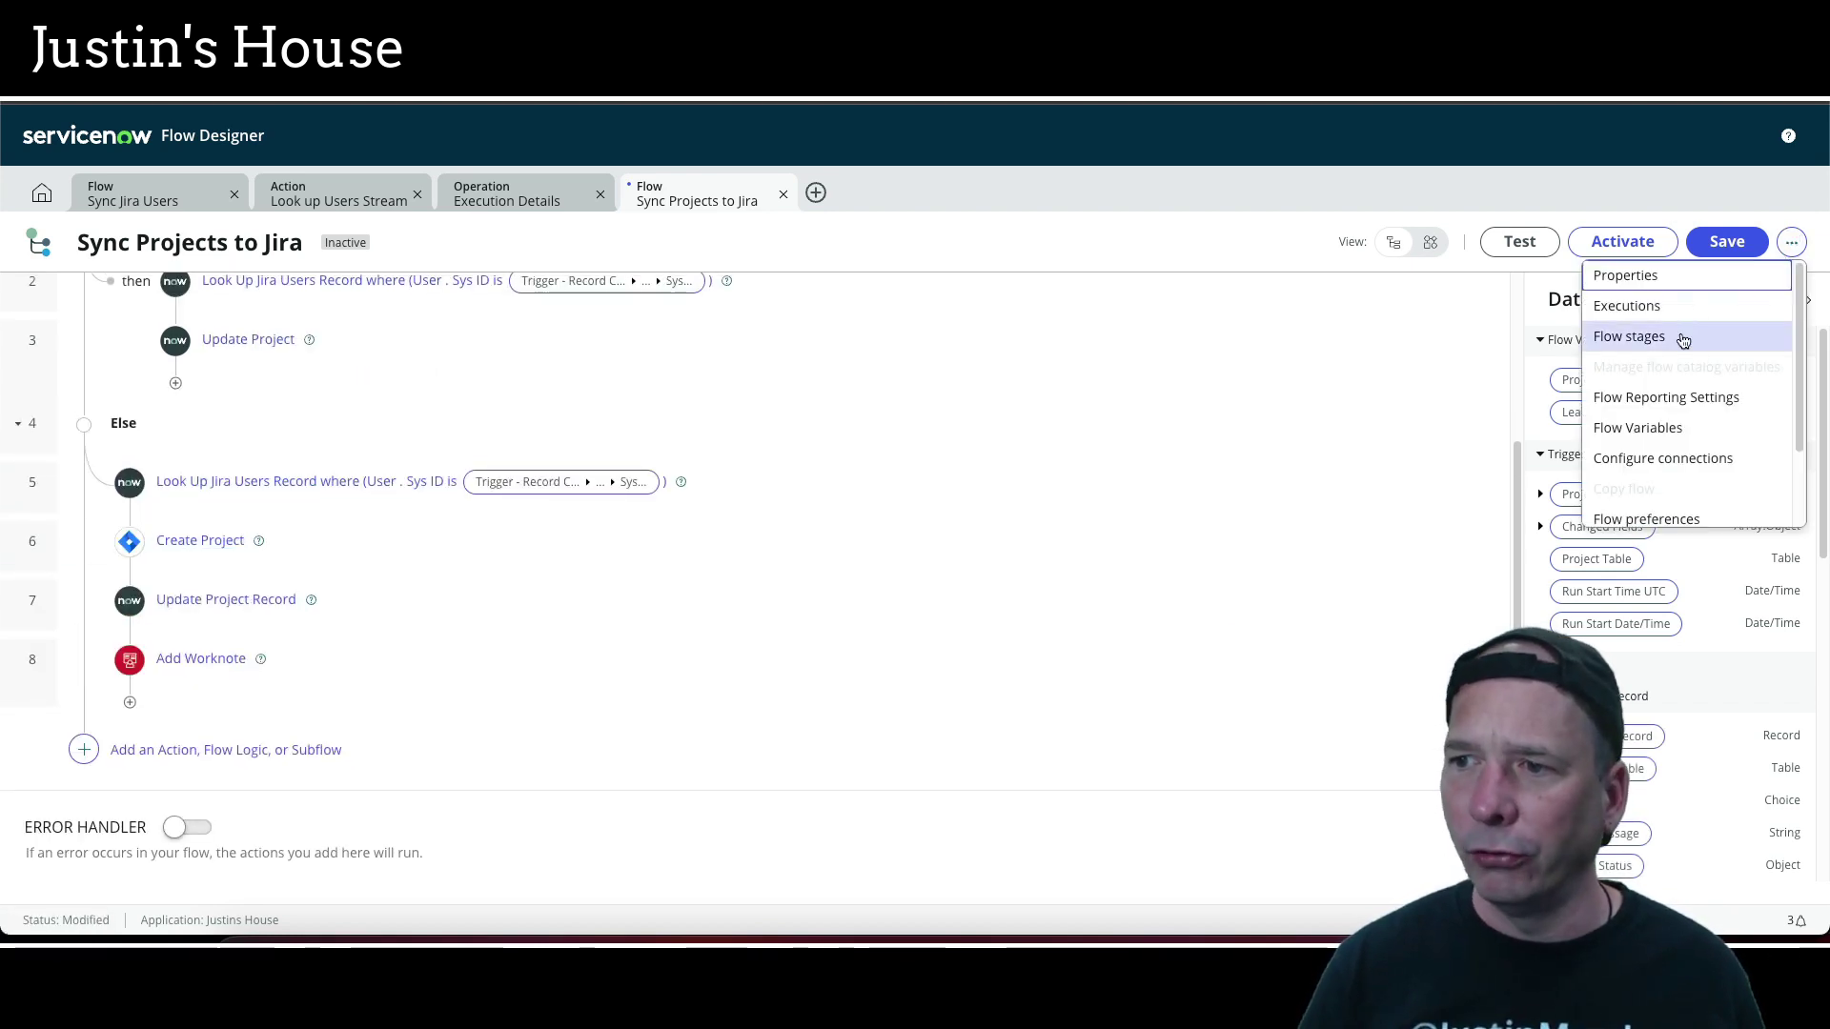
pyautogui.click(1619, 427)
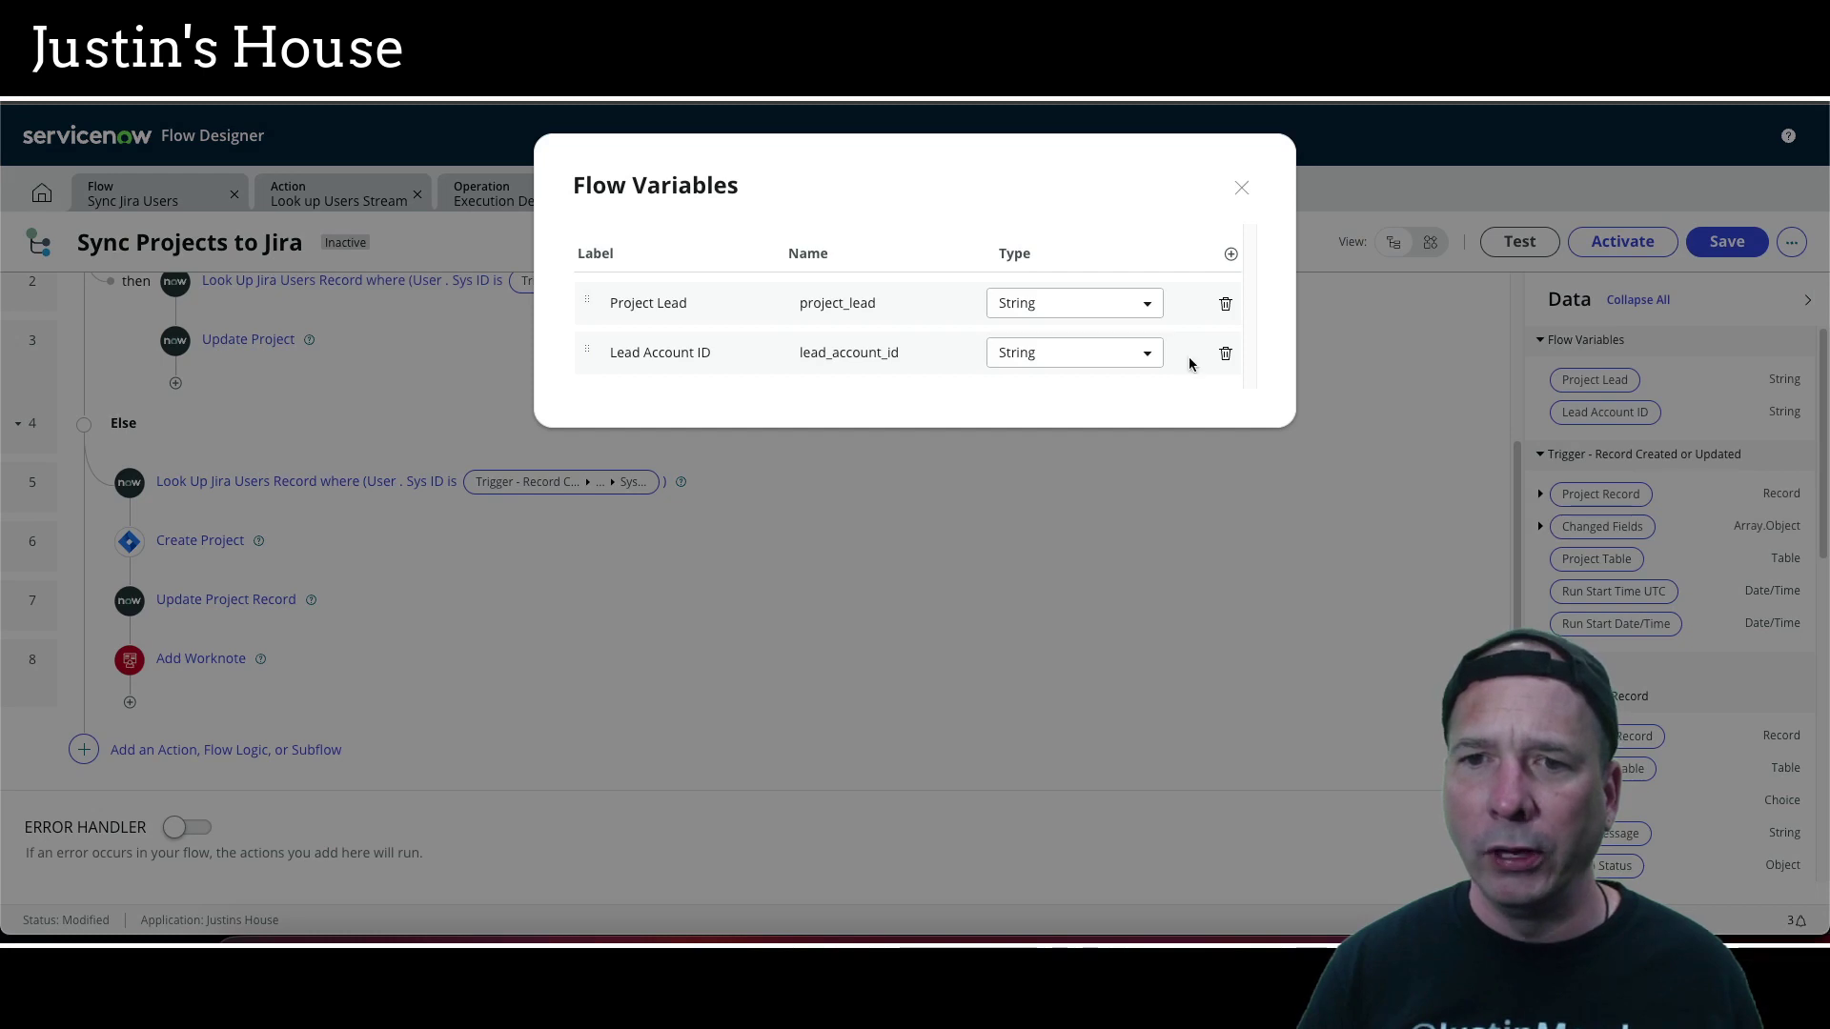
pyautogui.click(1222, 353)
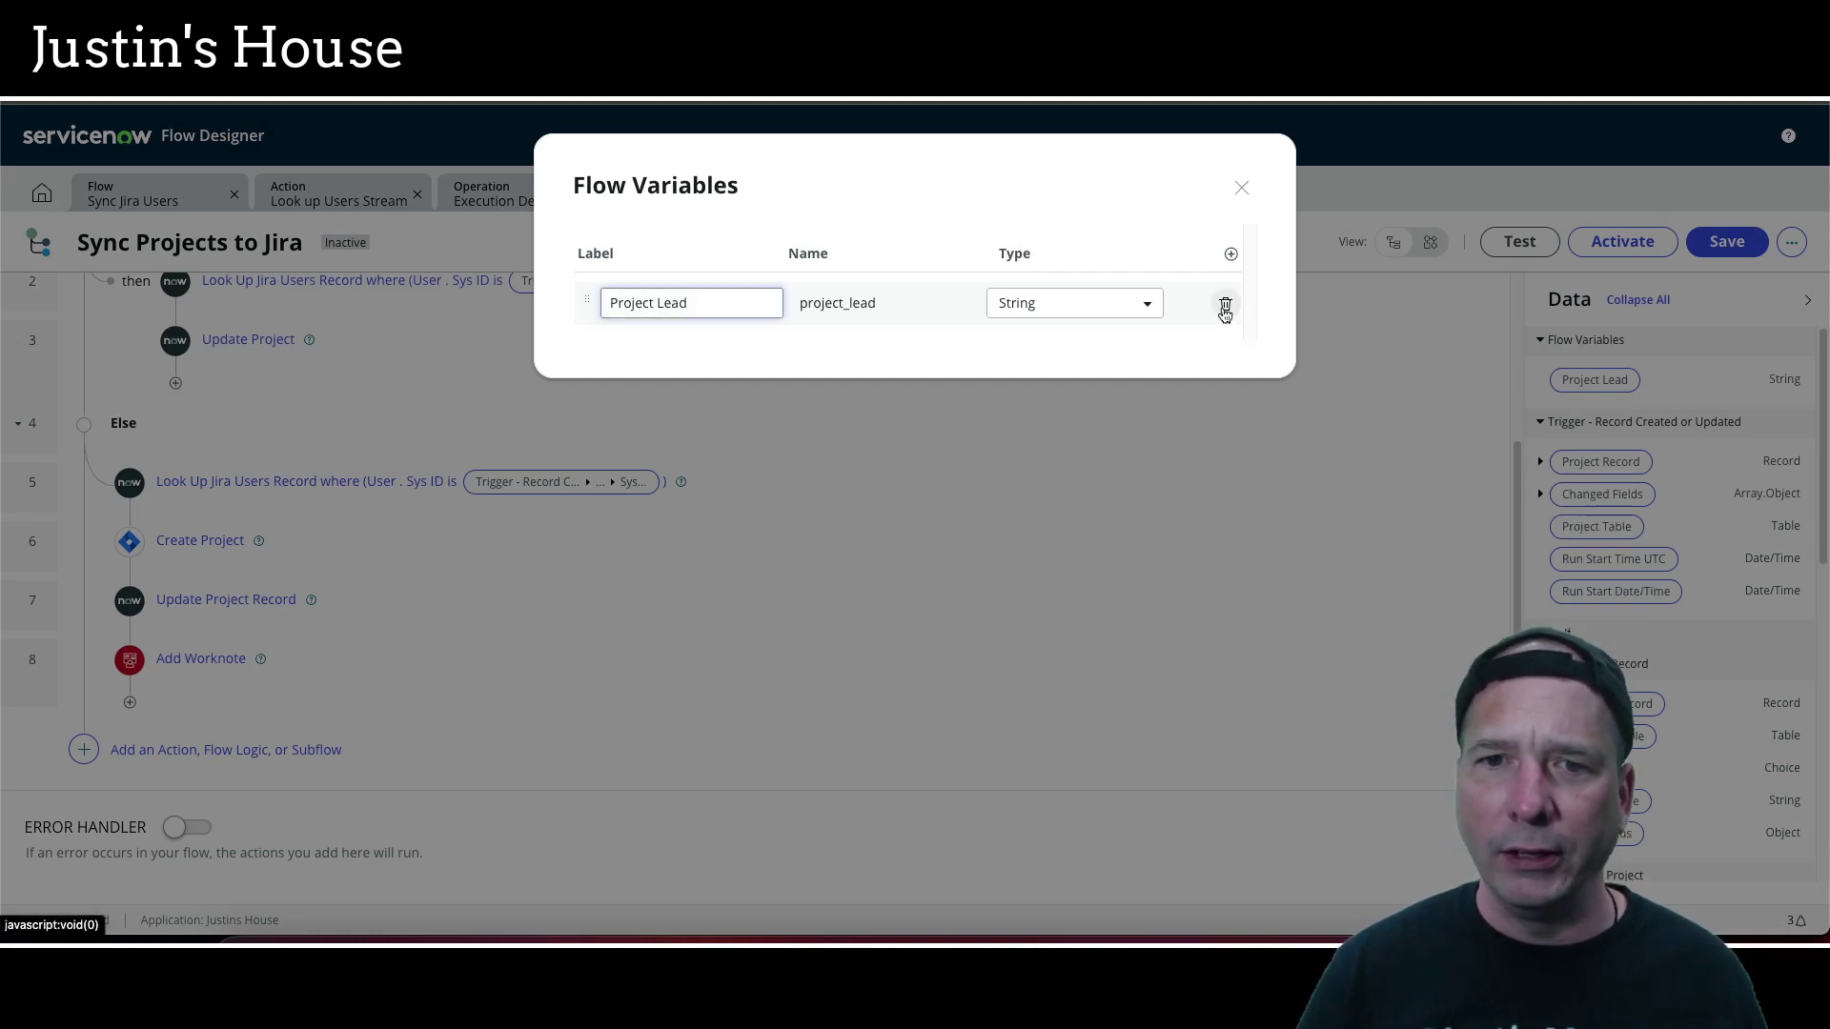
pyautogui.click(1225, 307)
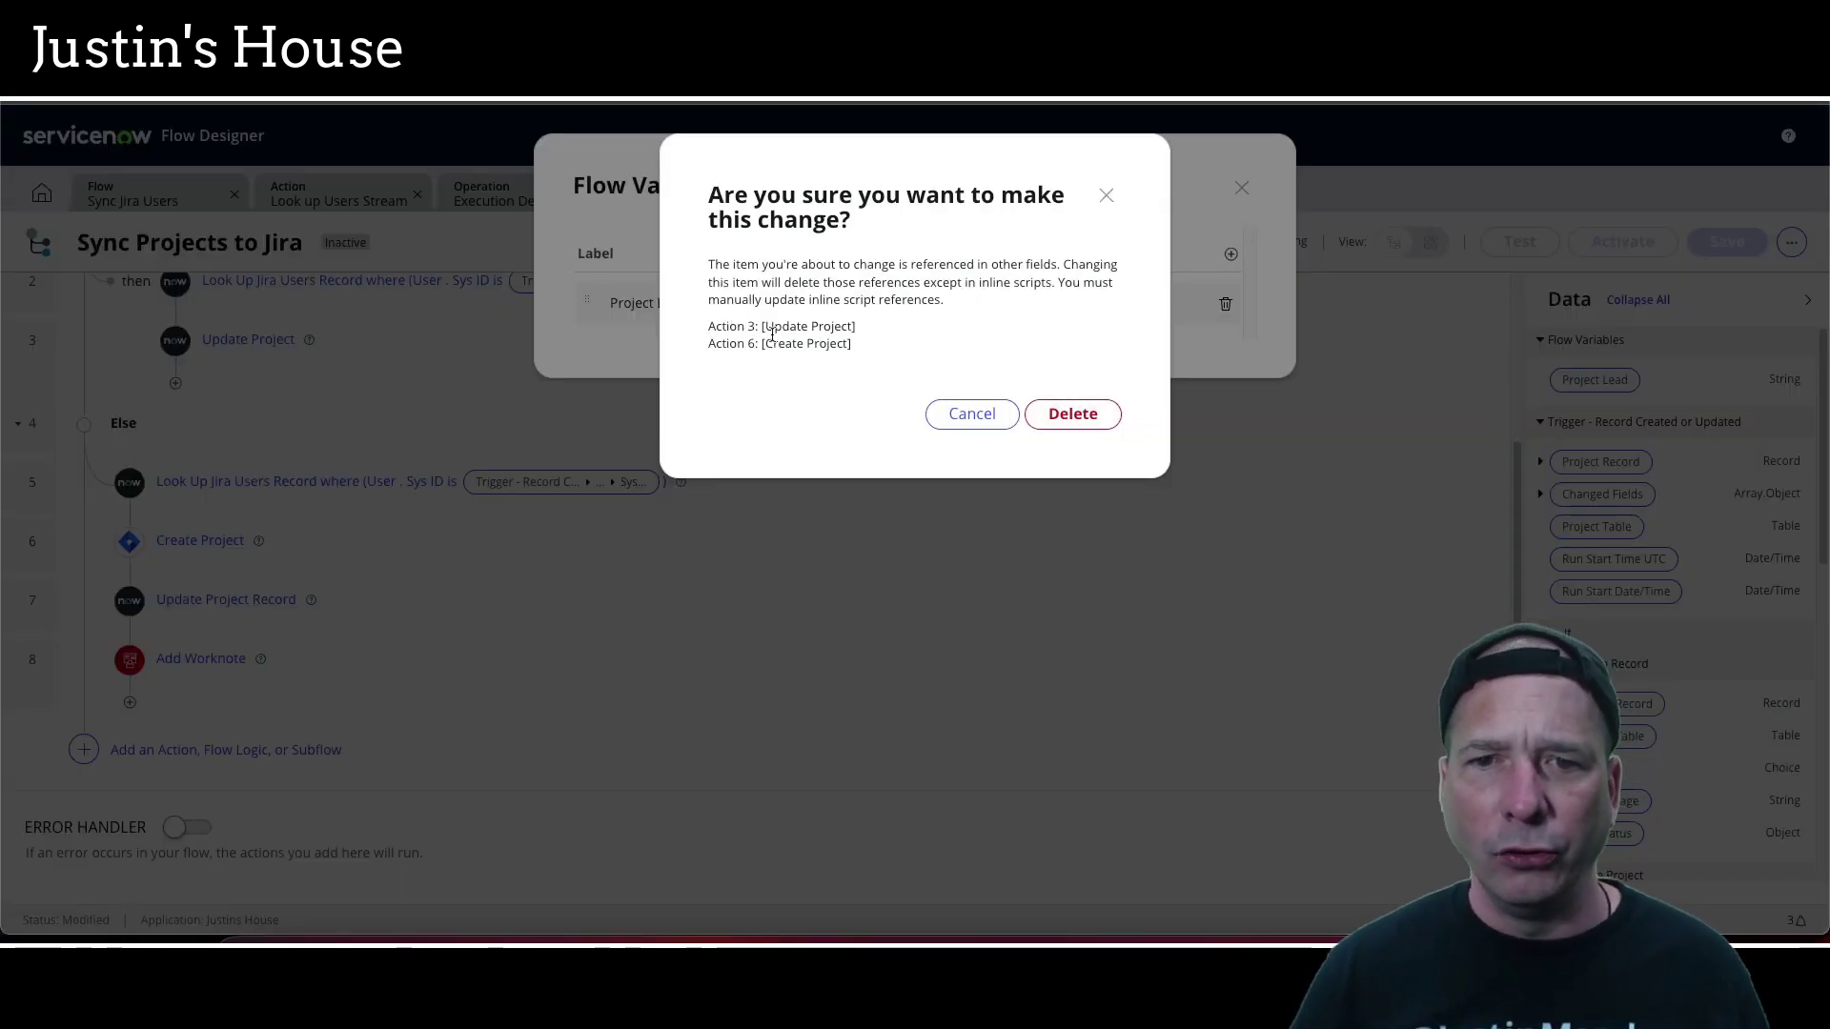
pyautogui.click(1065, 419)
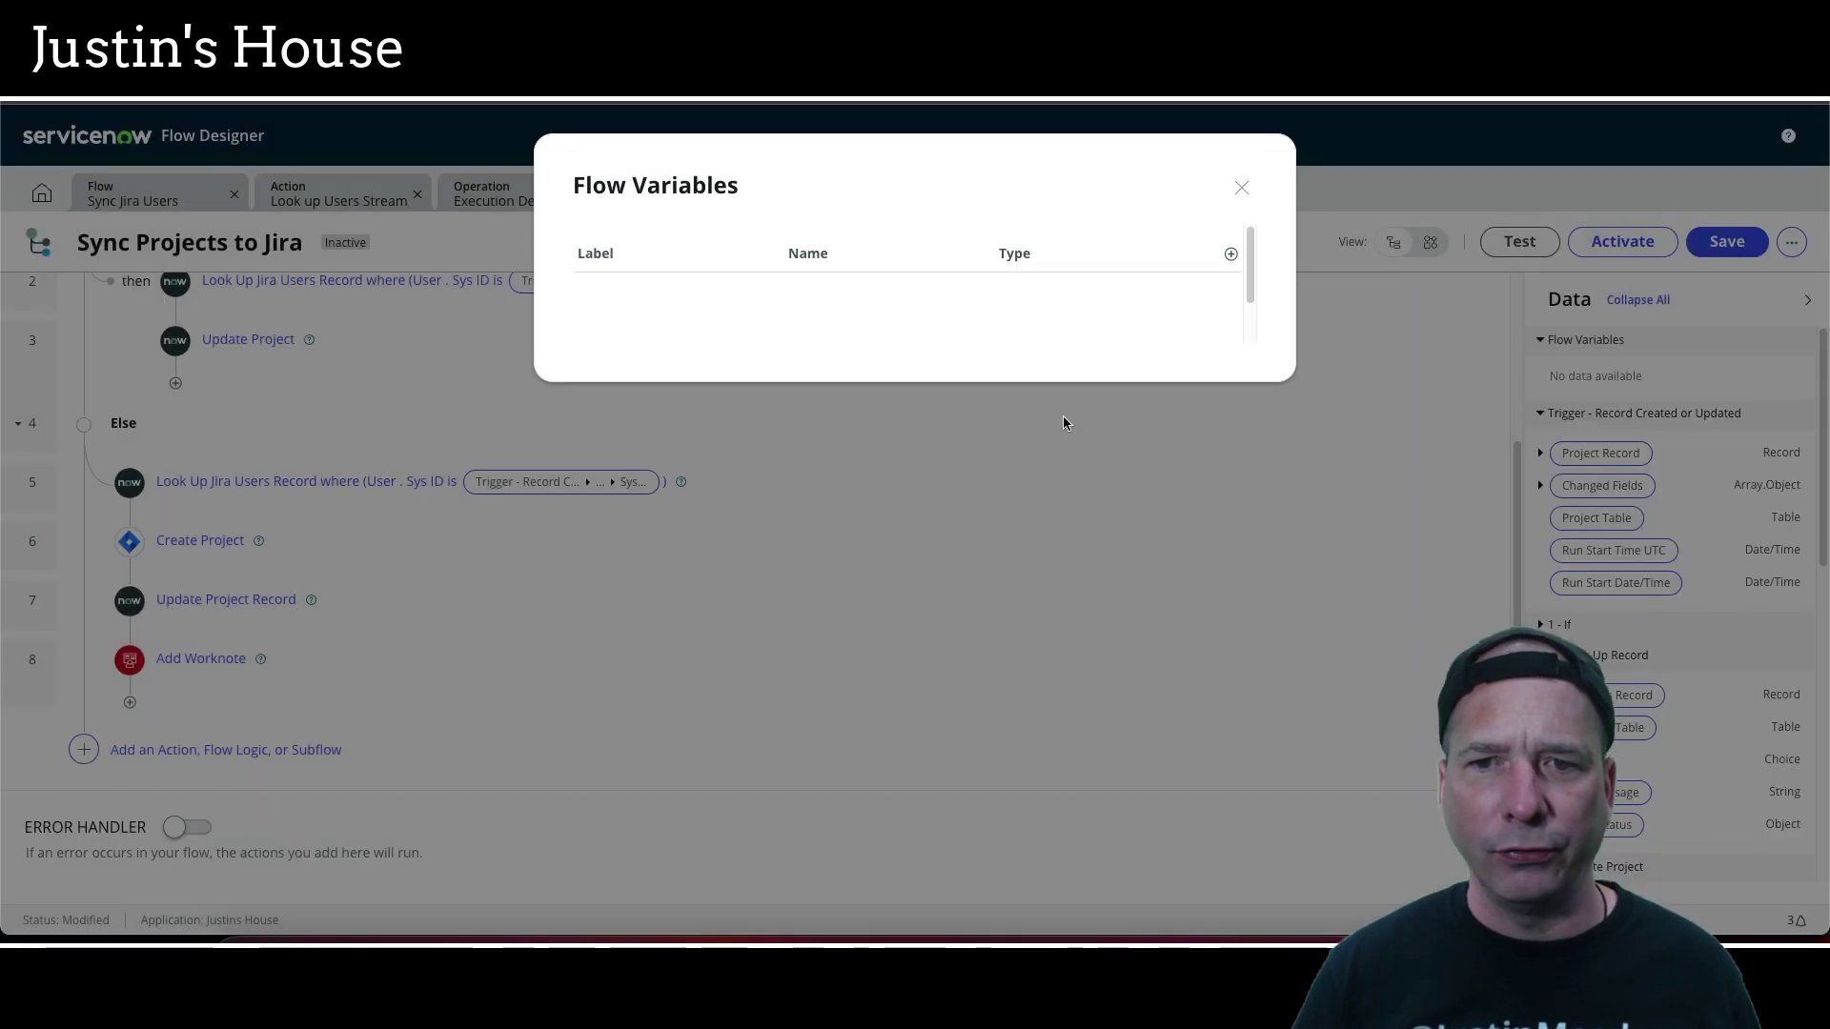
pyautogui.click(1241, 187)
# Map Update Project's Project Lead to the trigger's Project Record > Project manager > Name, and finish editing the action
pyautogui.scroll(2, 488, 523)
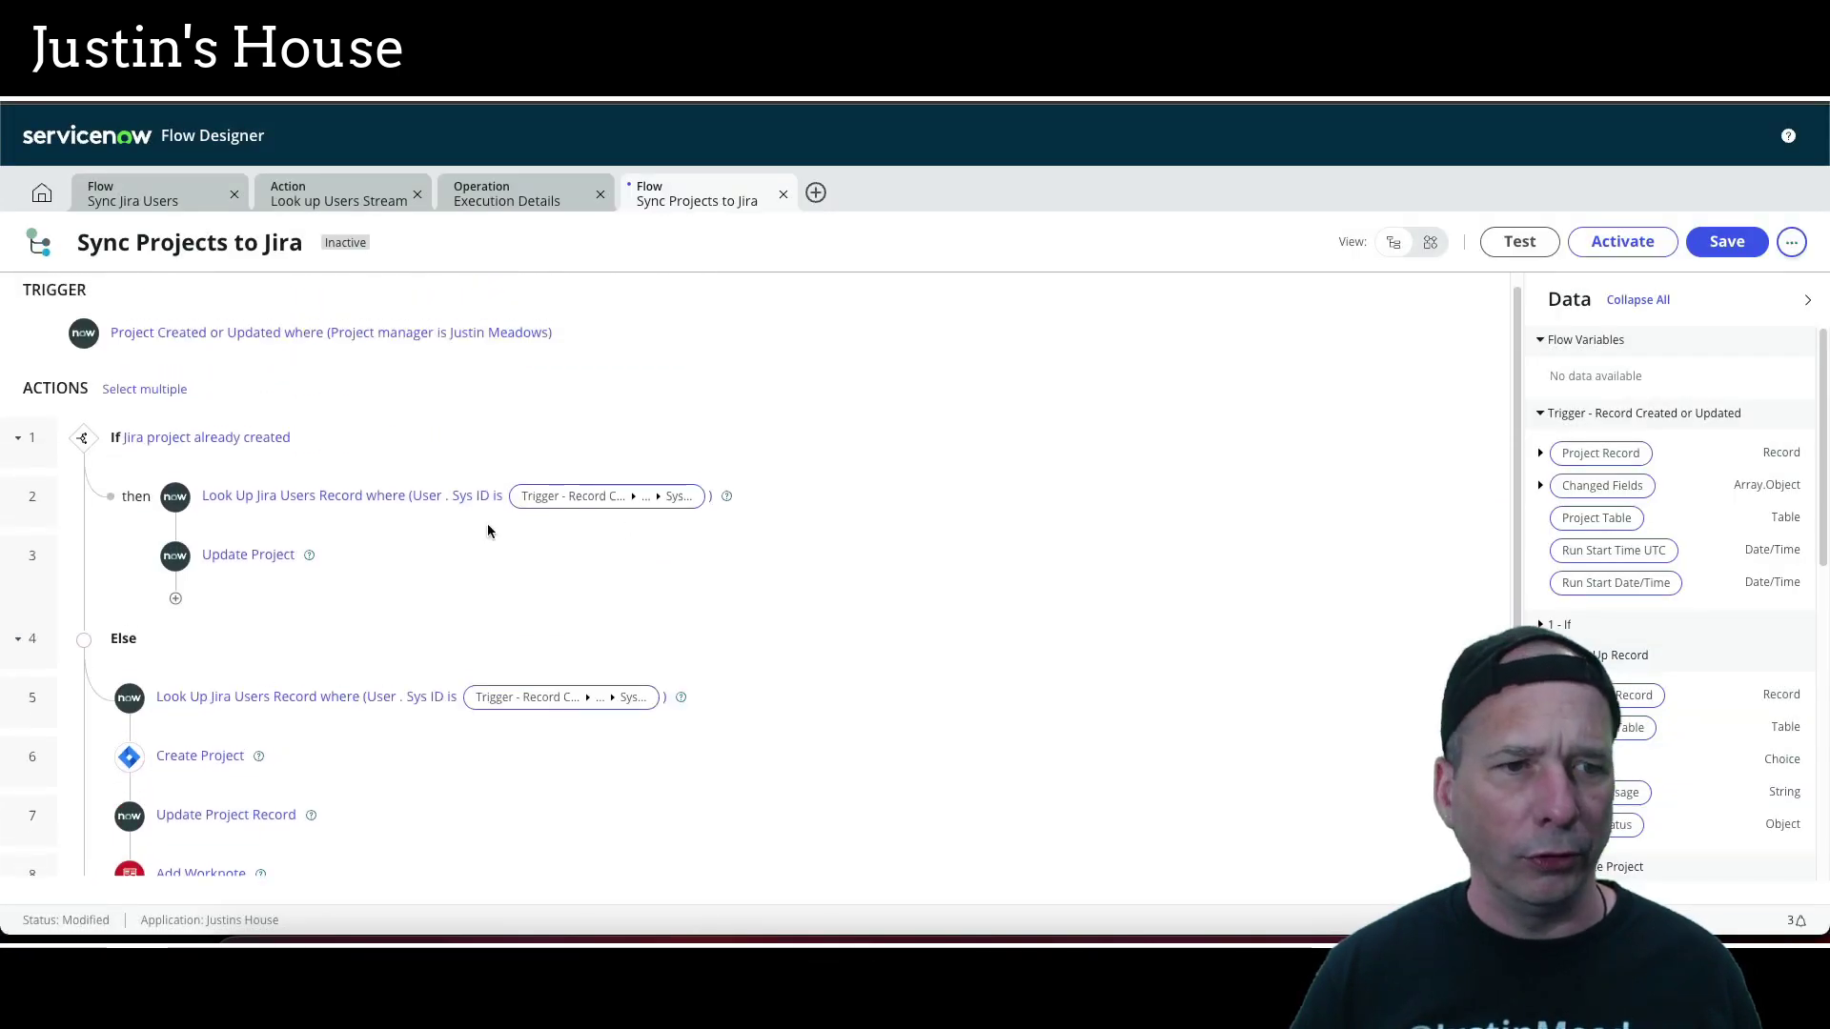
pyautogui.click(421, 550)
pyautogui.scroll(-1, 494, 665)
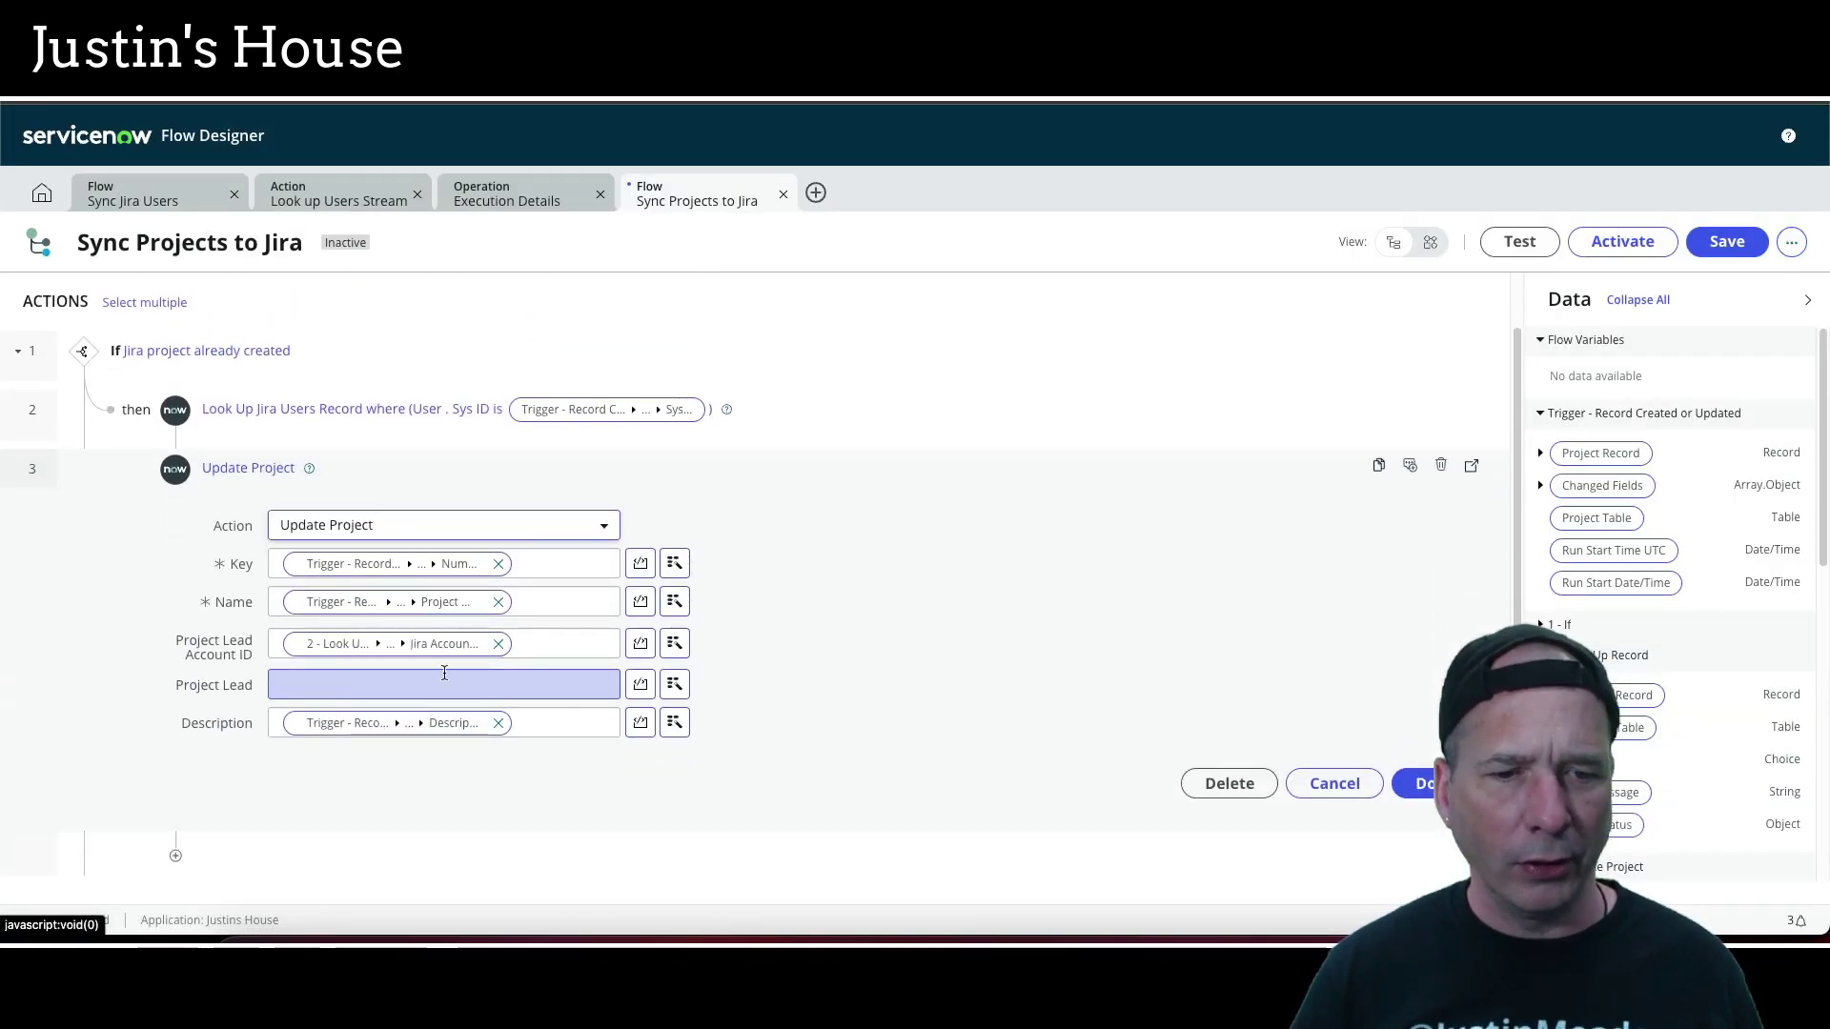
pyautogui.click(677, 683)
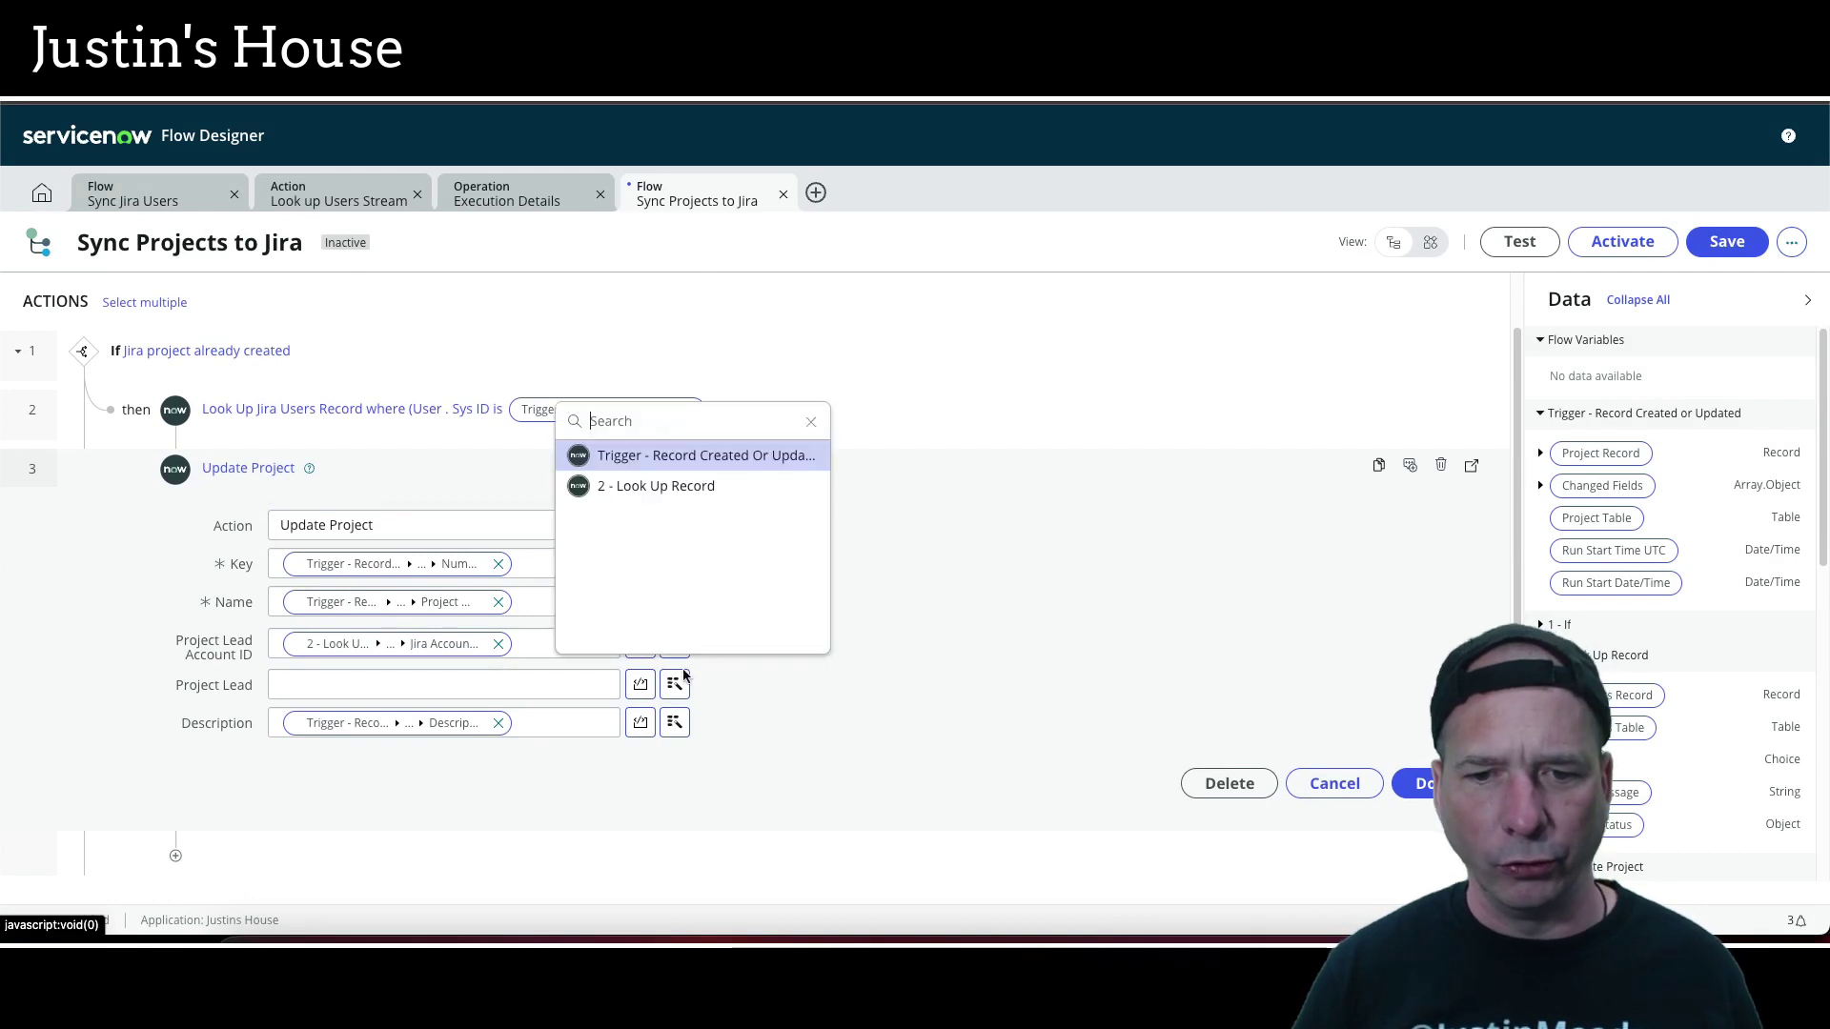
pyautogui.click(732, 456)
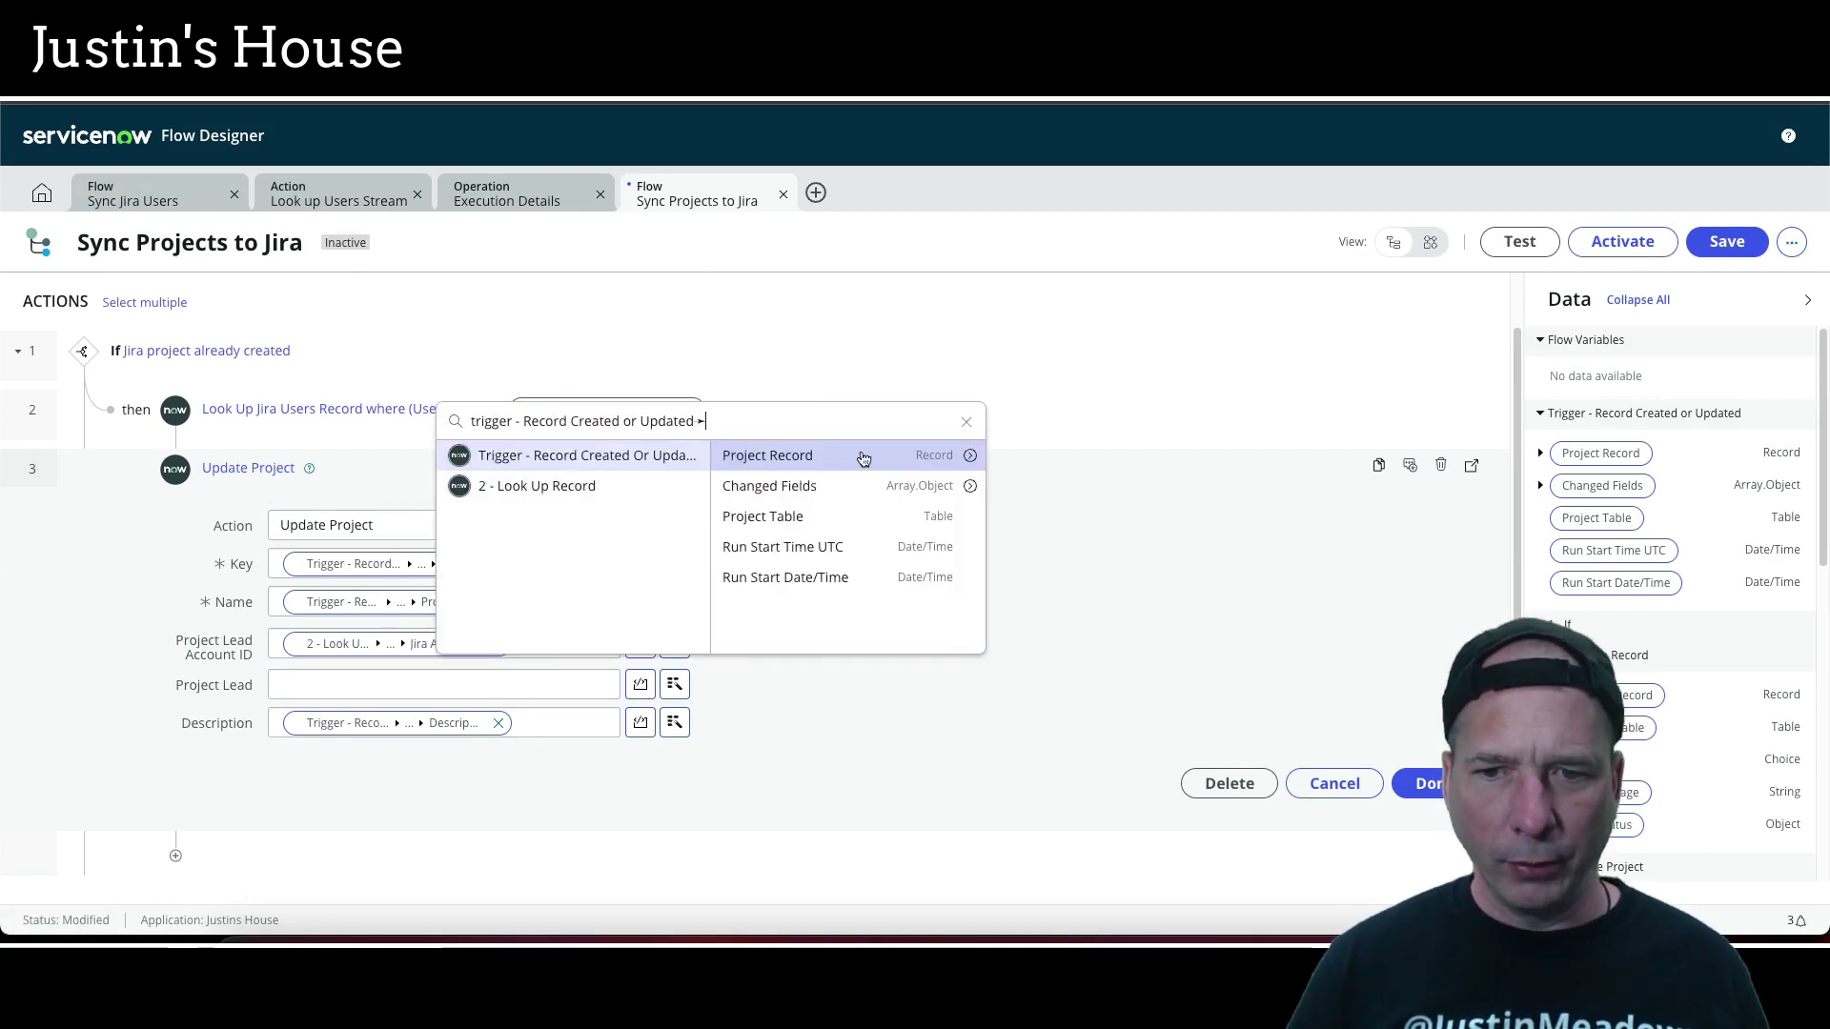
pyautogui.click(965, 456)
pyautogui.scroll(-5, 1048, 525)
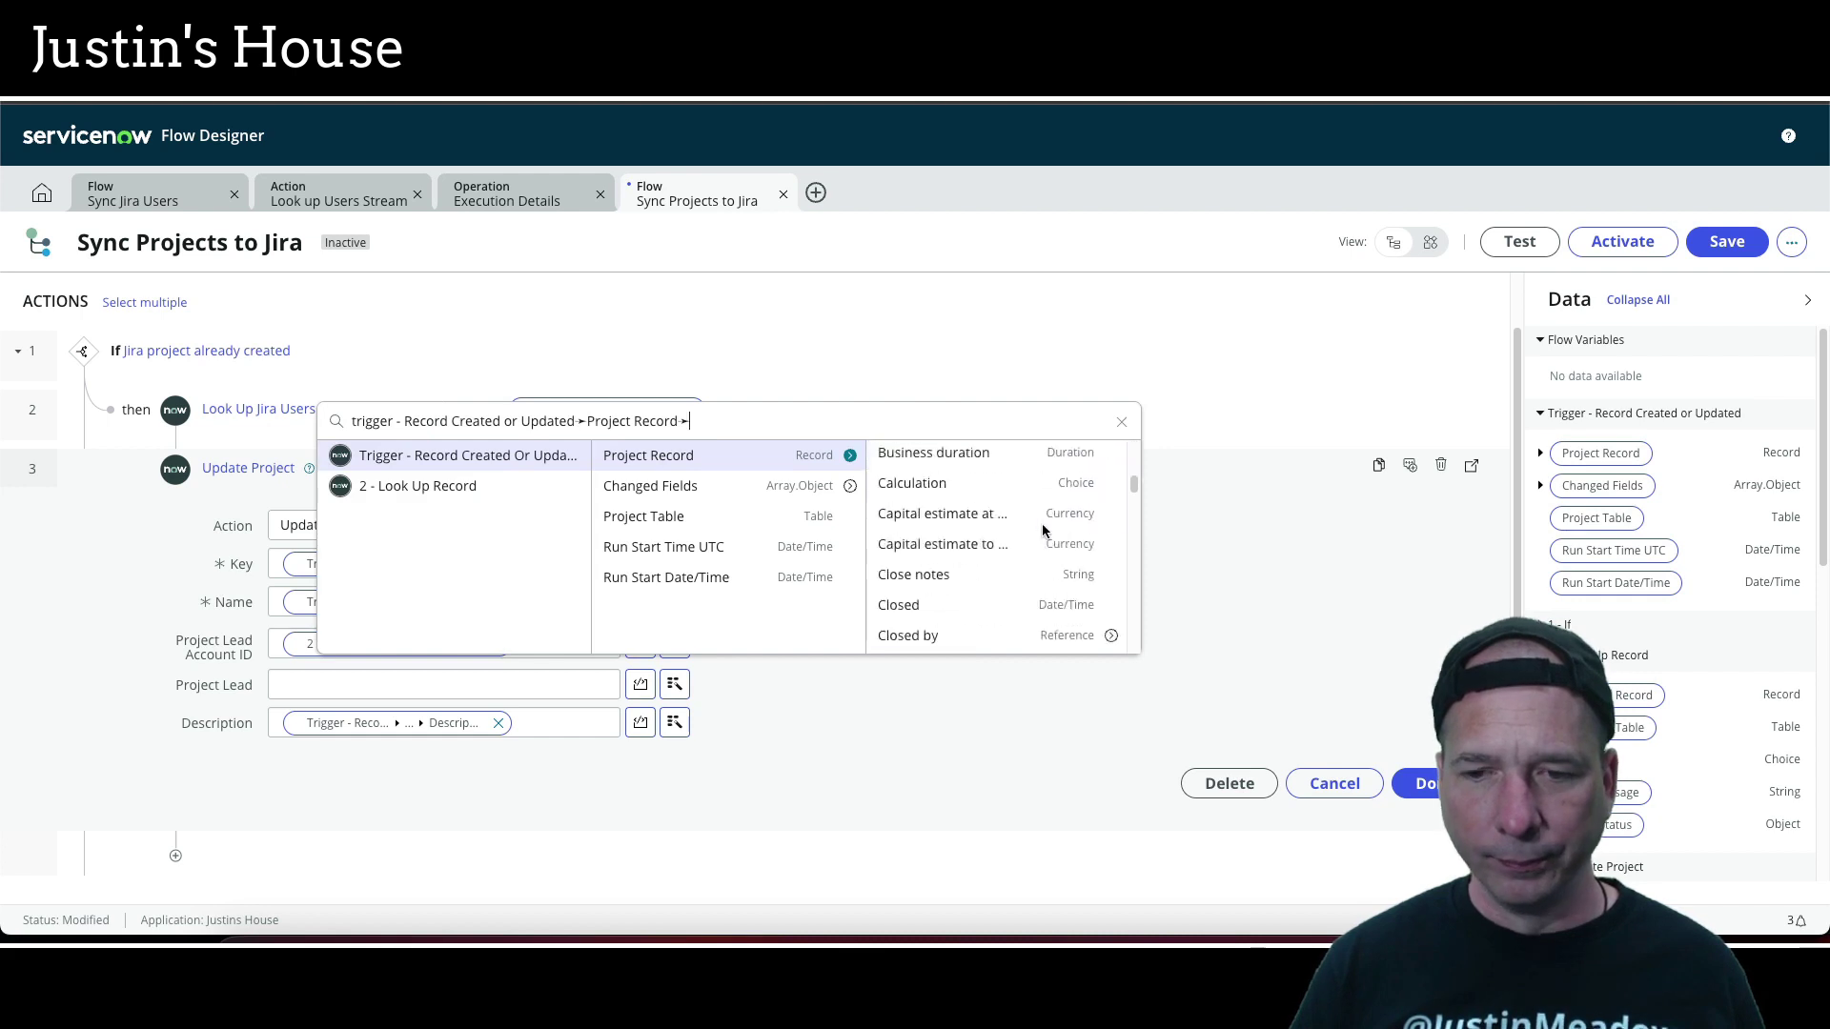
pyautogui.scroll(-10, 1042, 530)
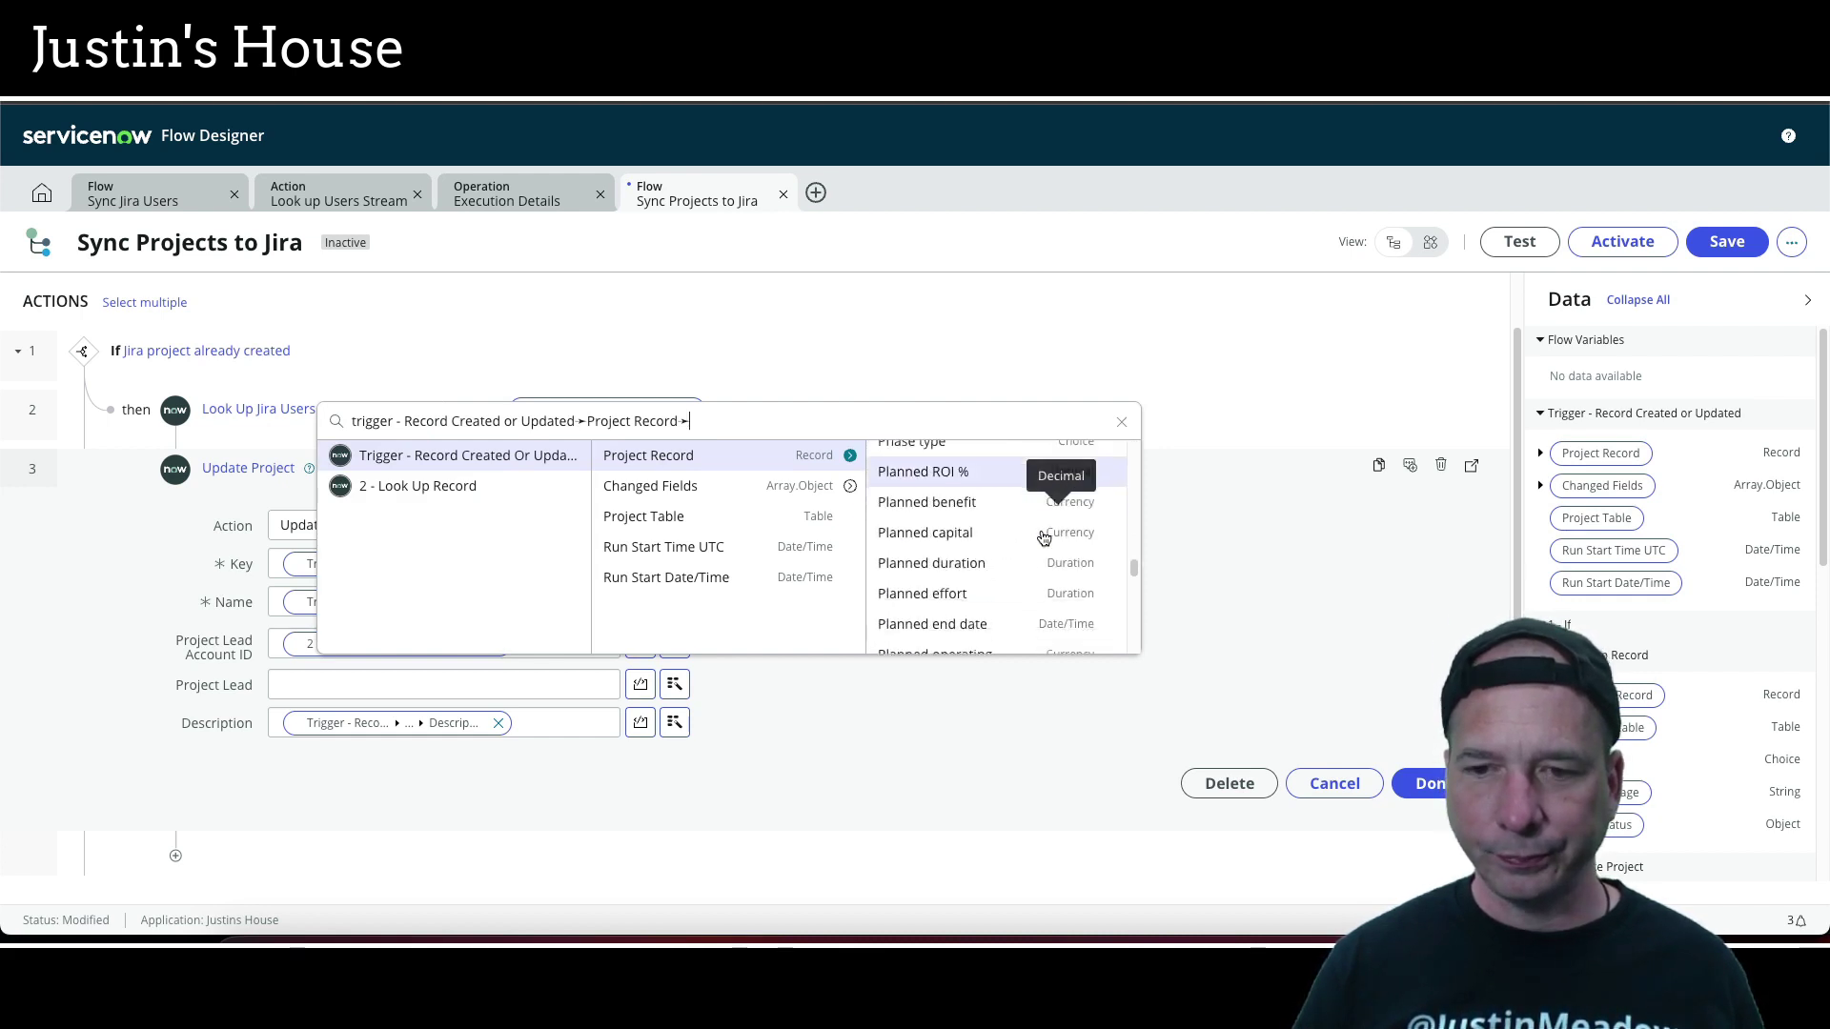
pyautogui.scroll(-5, 1044, 538)
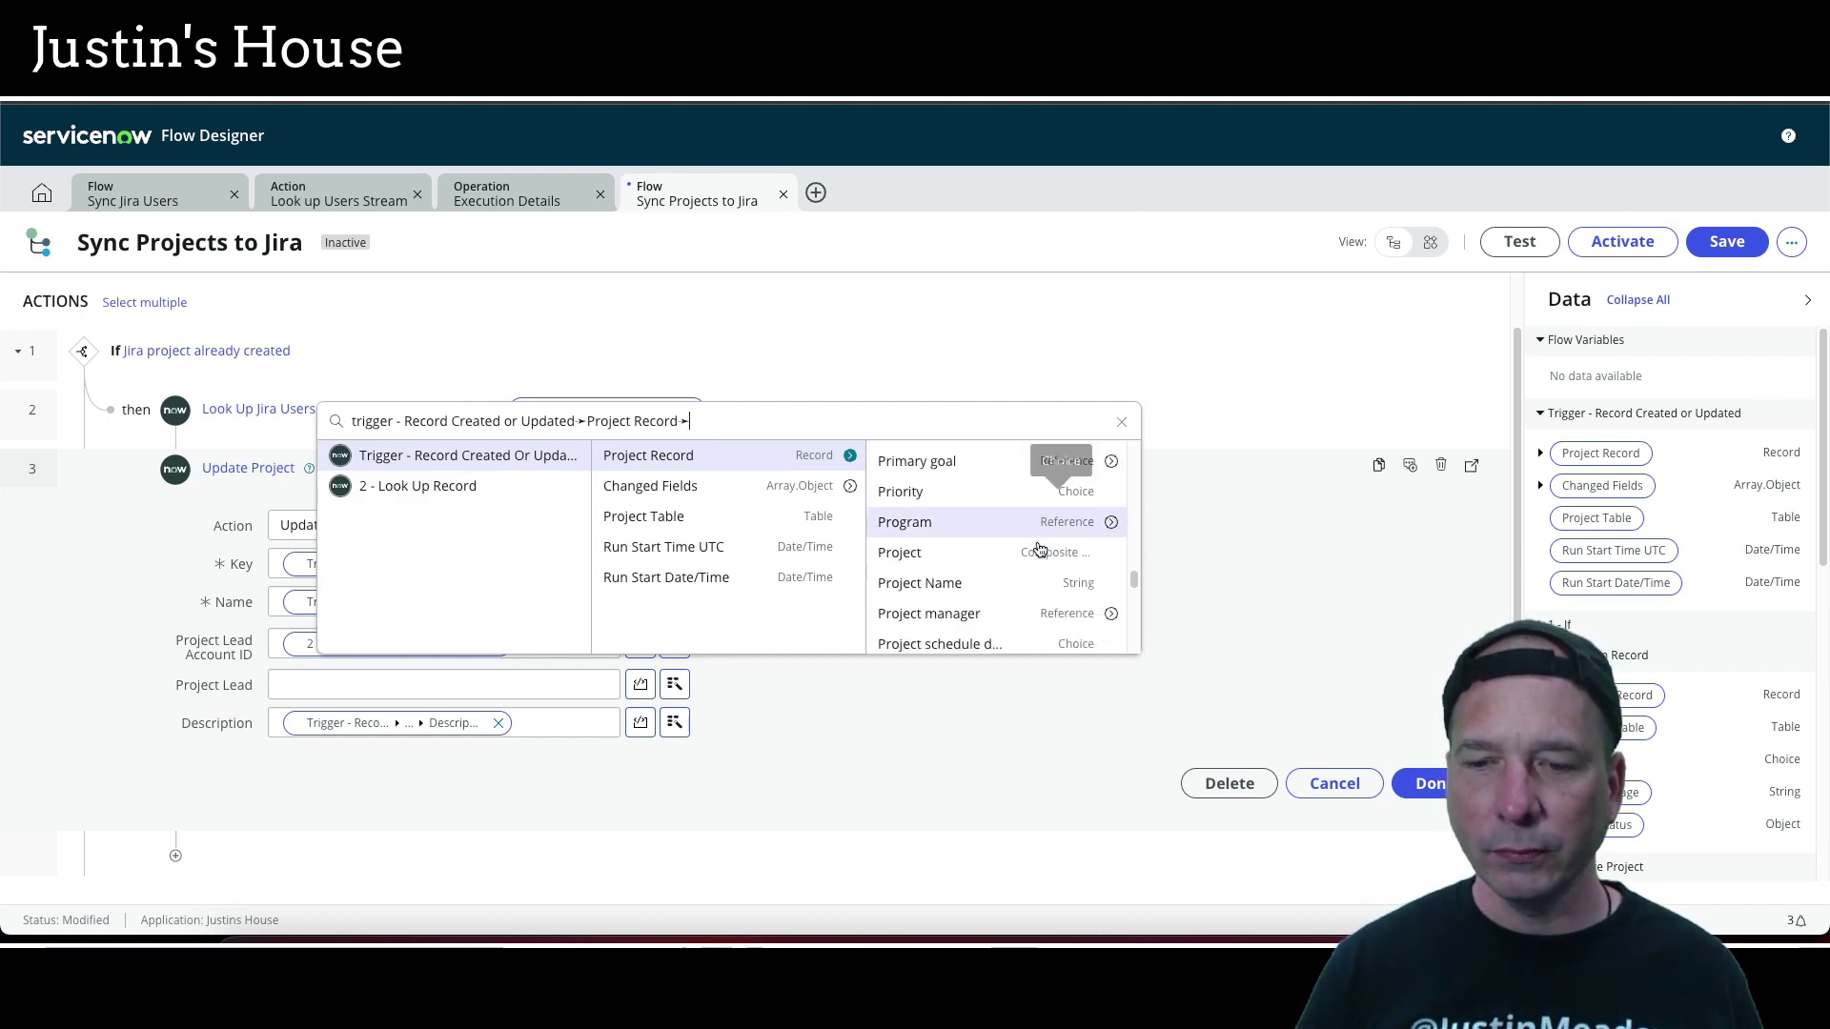
pyautogui.click(1109, 532)
pyautogui.scroll(-10, 1210, 548)
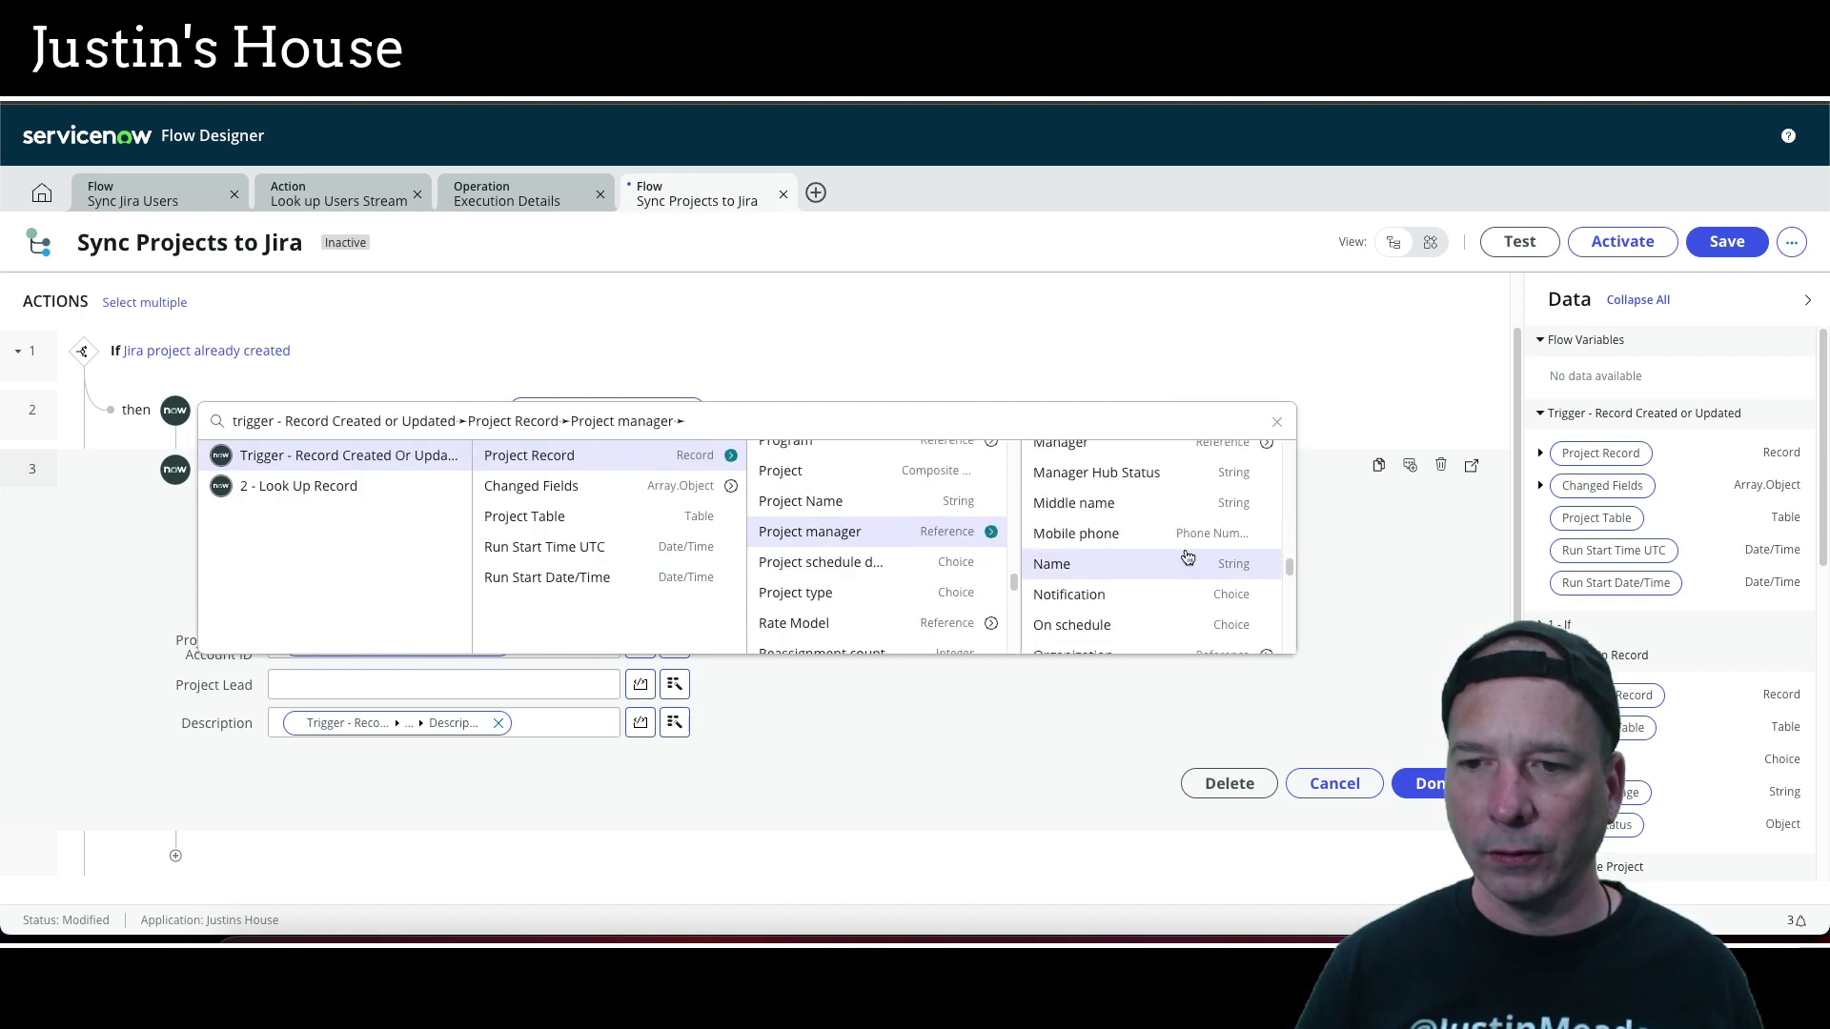
pyautogui.click(1052, 562)
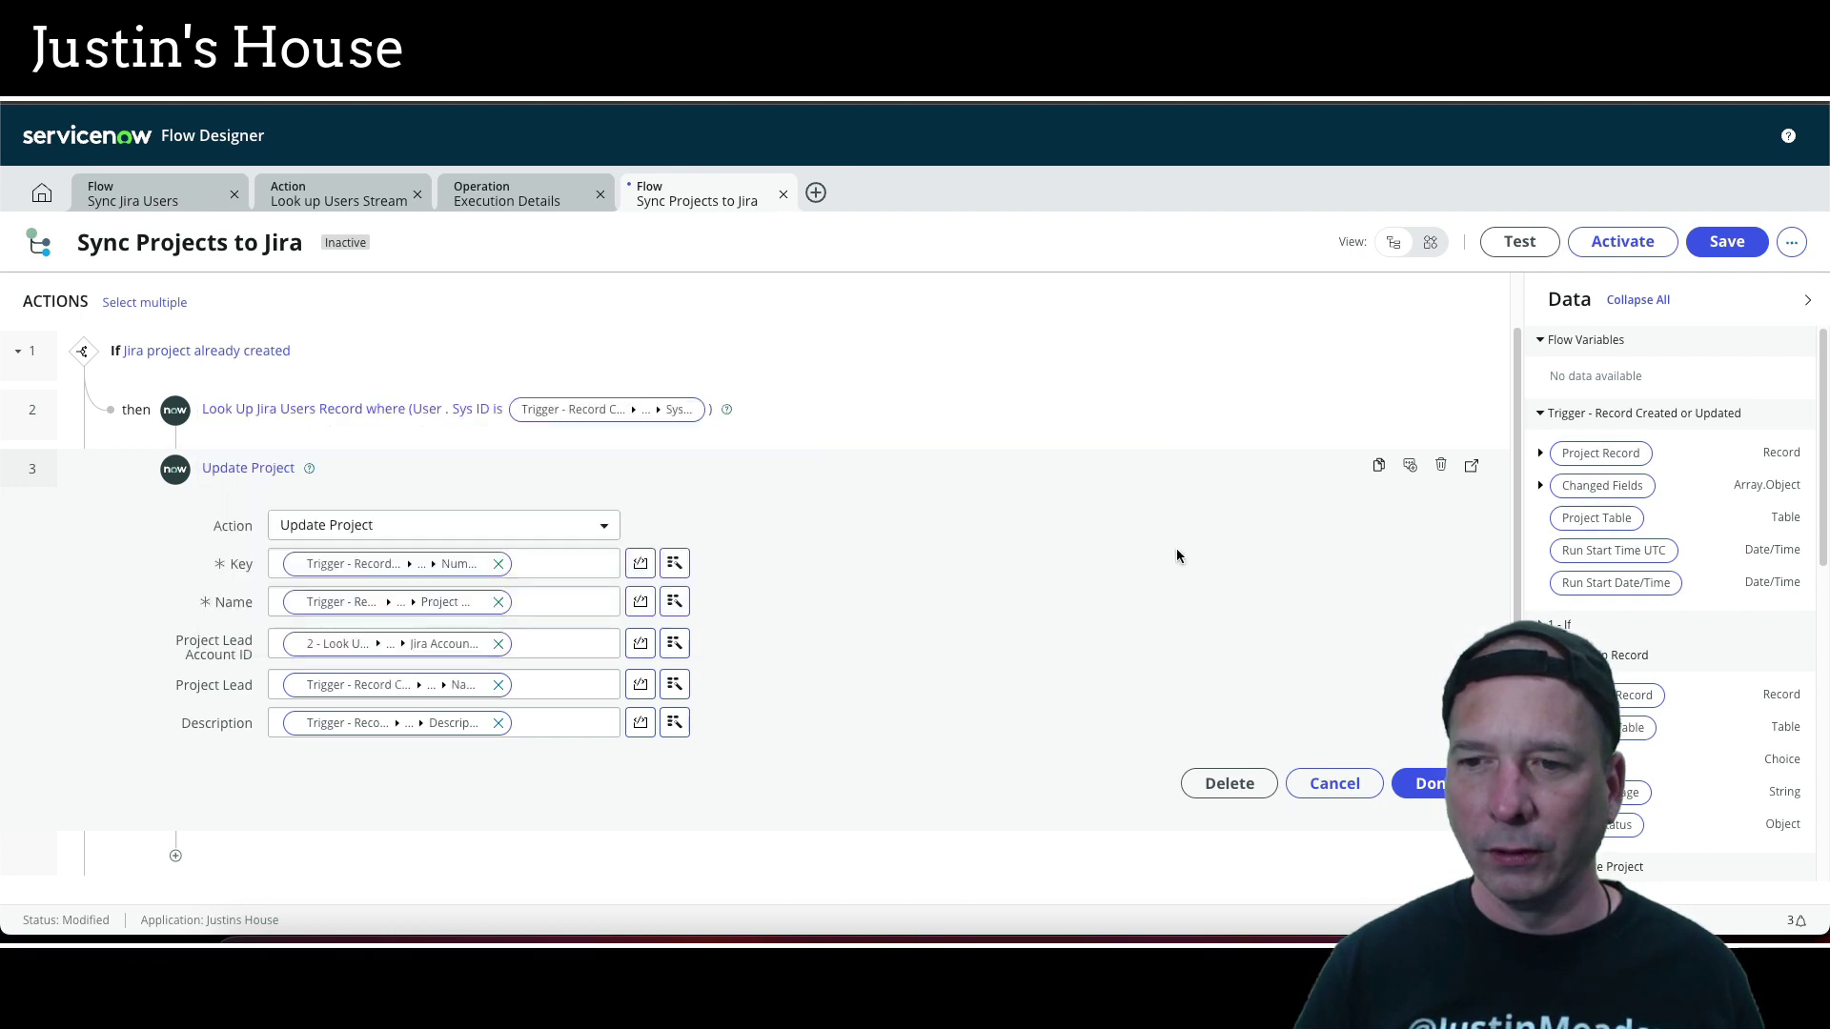
pyautogui.click(1419, 784)
# Map Create Project's empty Project Lead to the trigger's Project Record > Project manager > Name, and finish editing the action
pyautogui.scroll(-1, 417, 560)
pyautogui.click(351, 638)
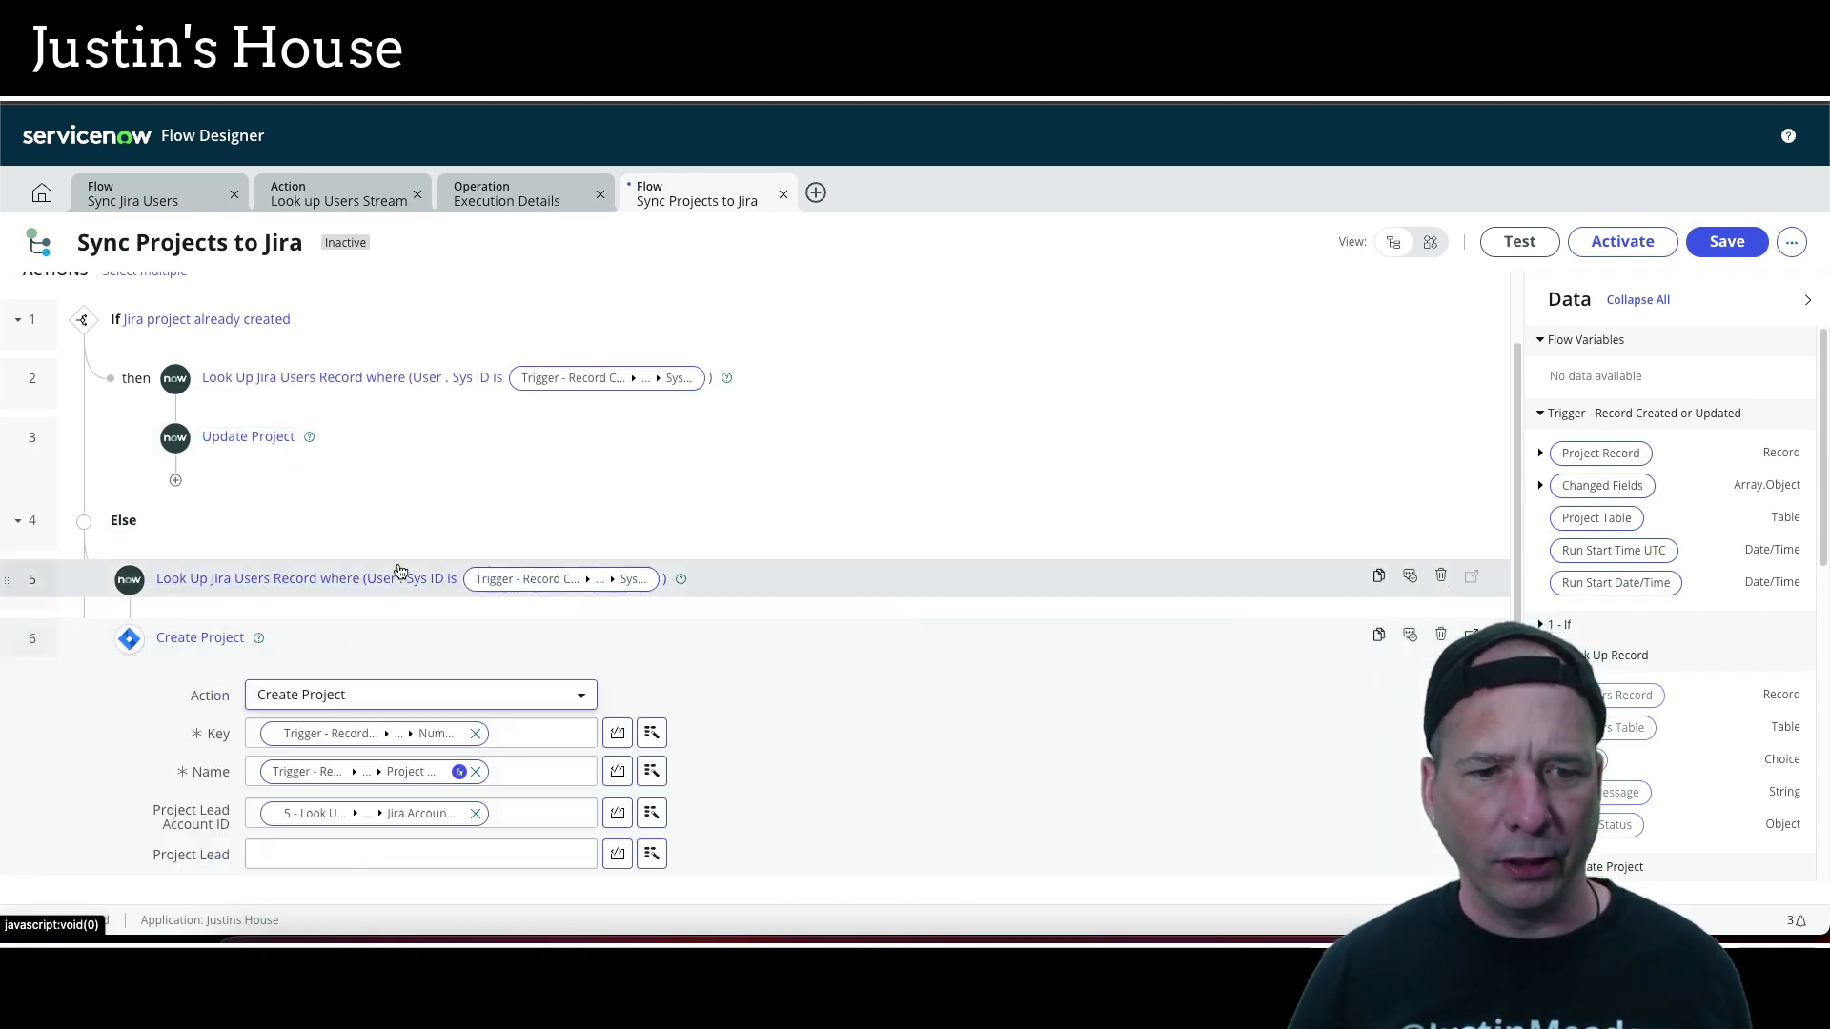
pyautogui.scroll(-5, 400, 570)
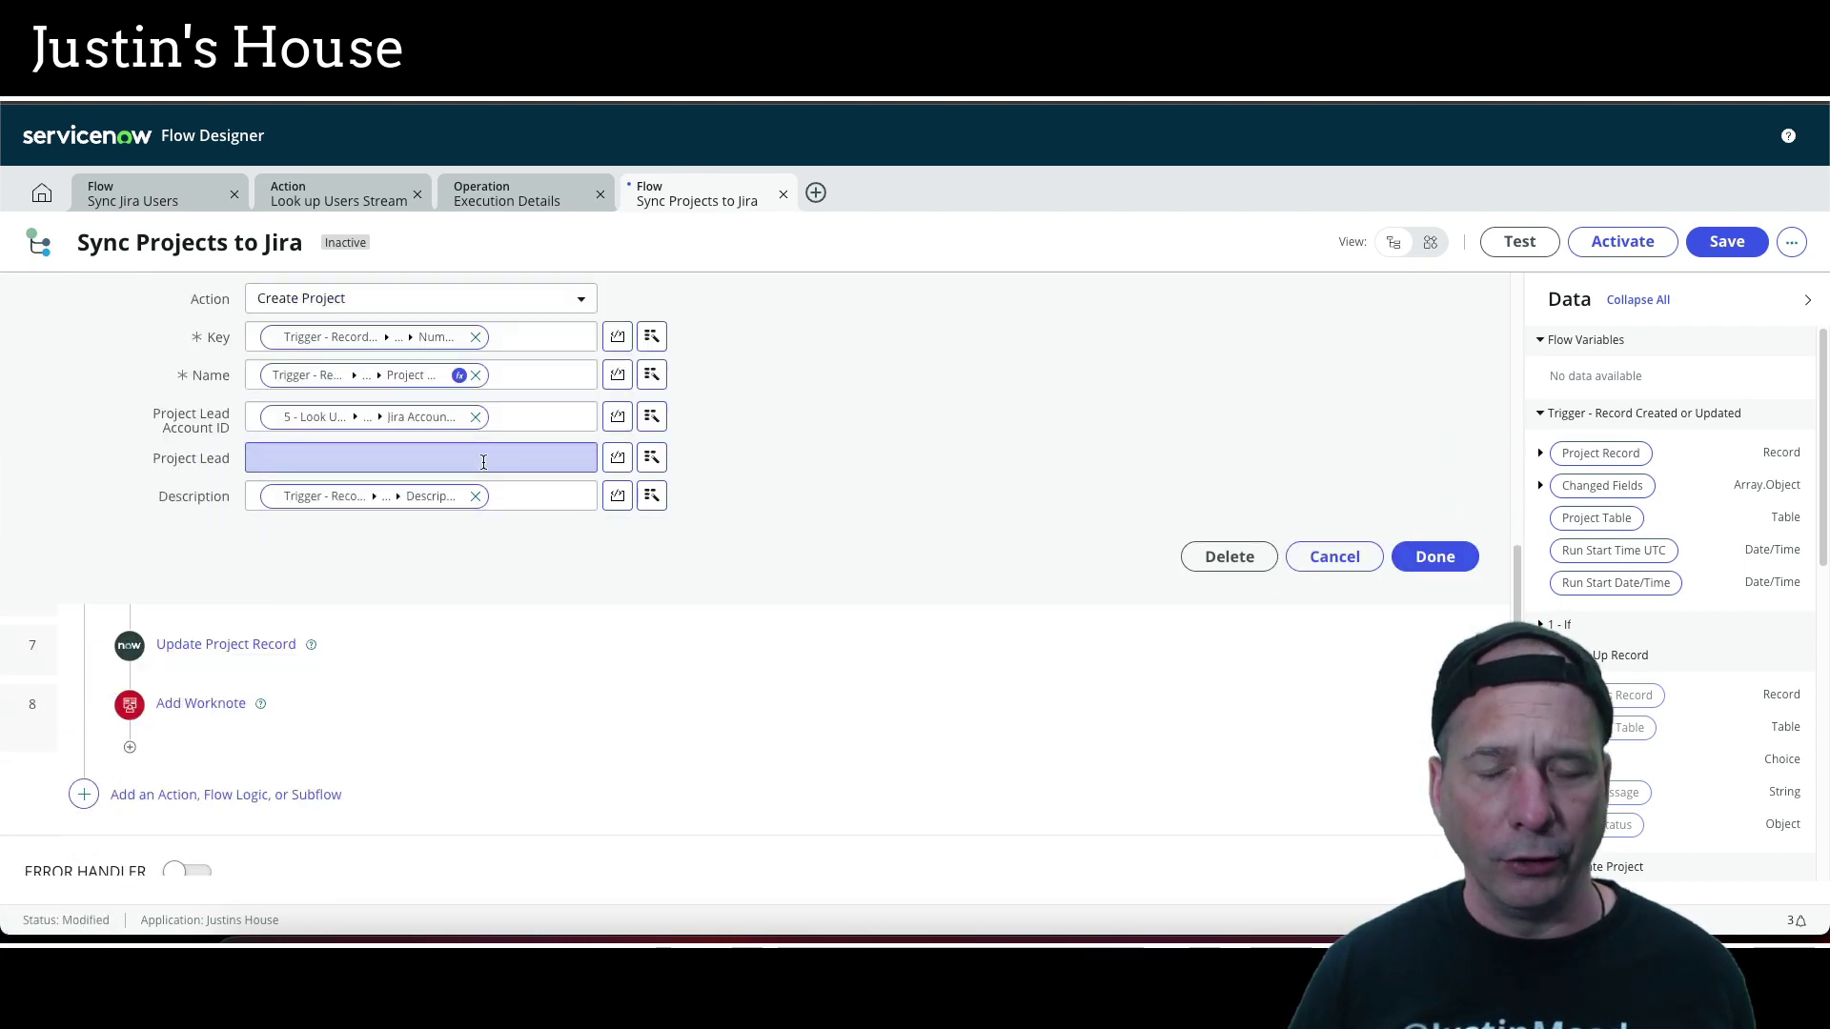
pyautogui.click(651, 458)
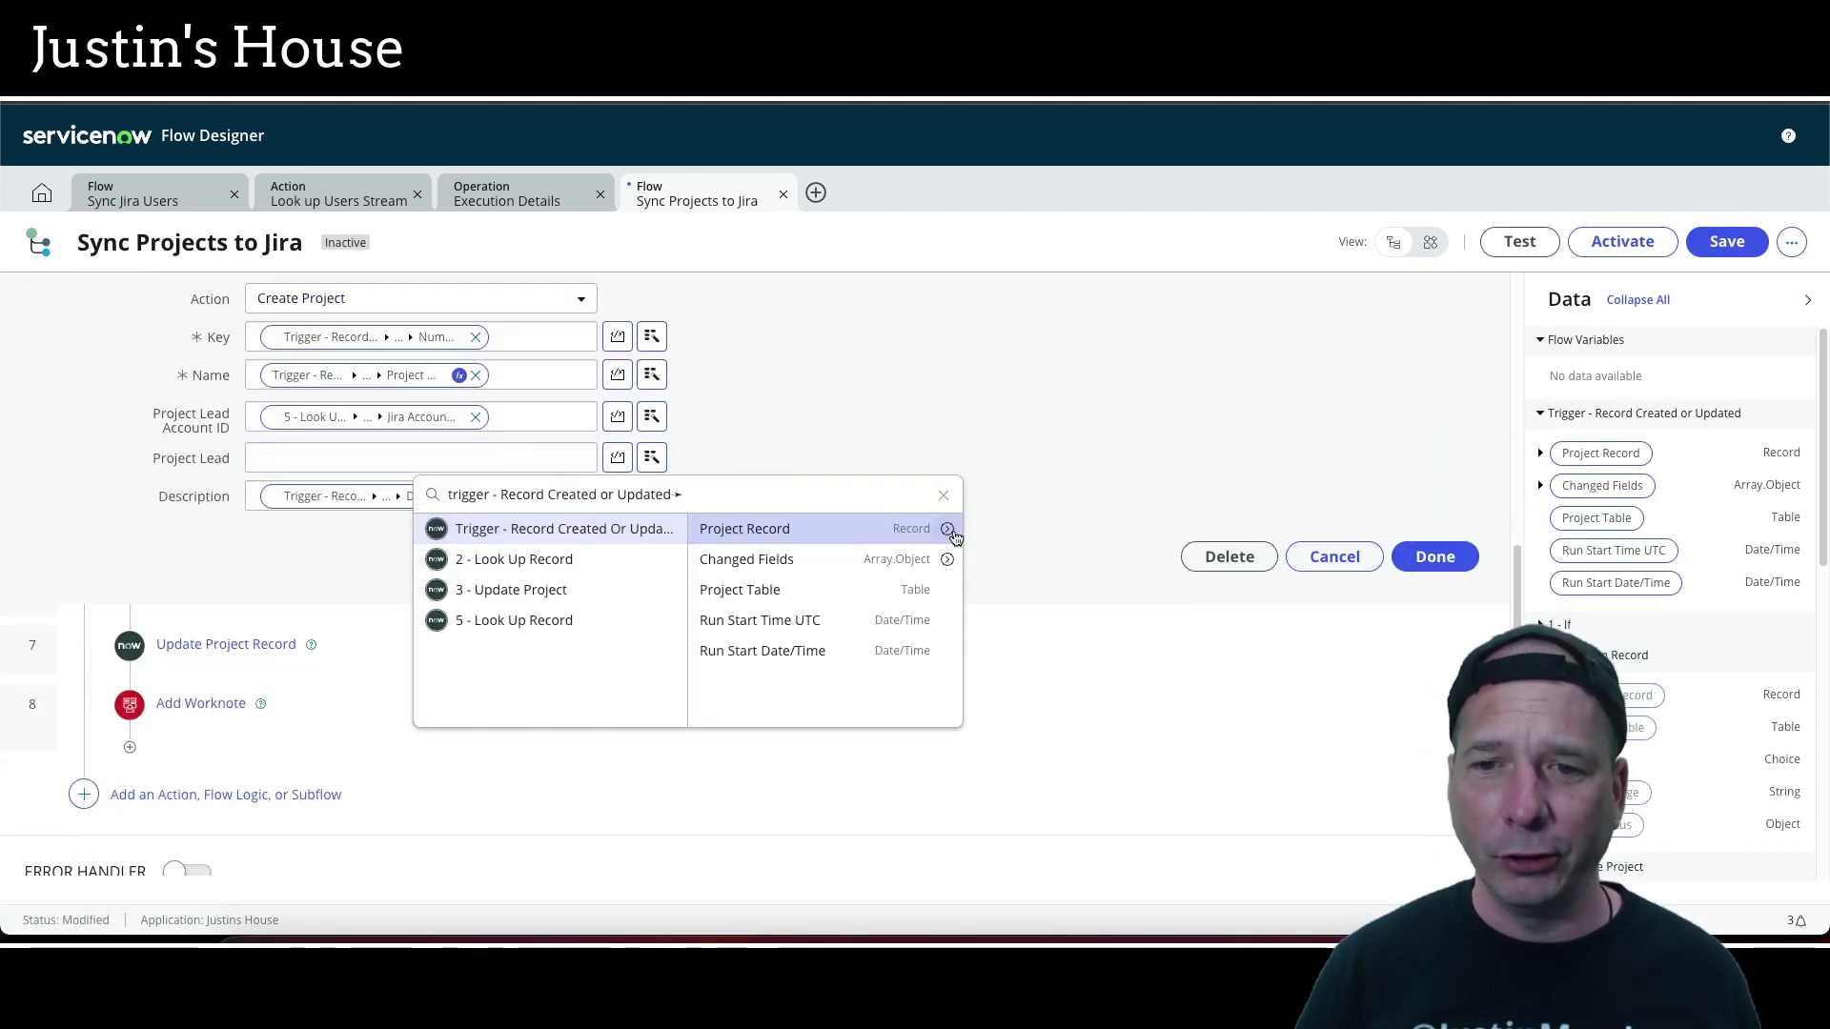
pyautogui.click(948, 529)
pyautogui.scroll(-10, 953, 610)
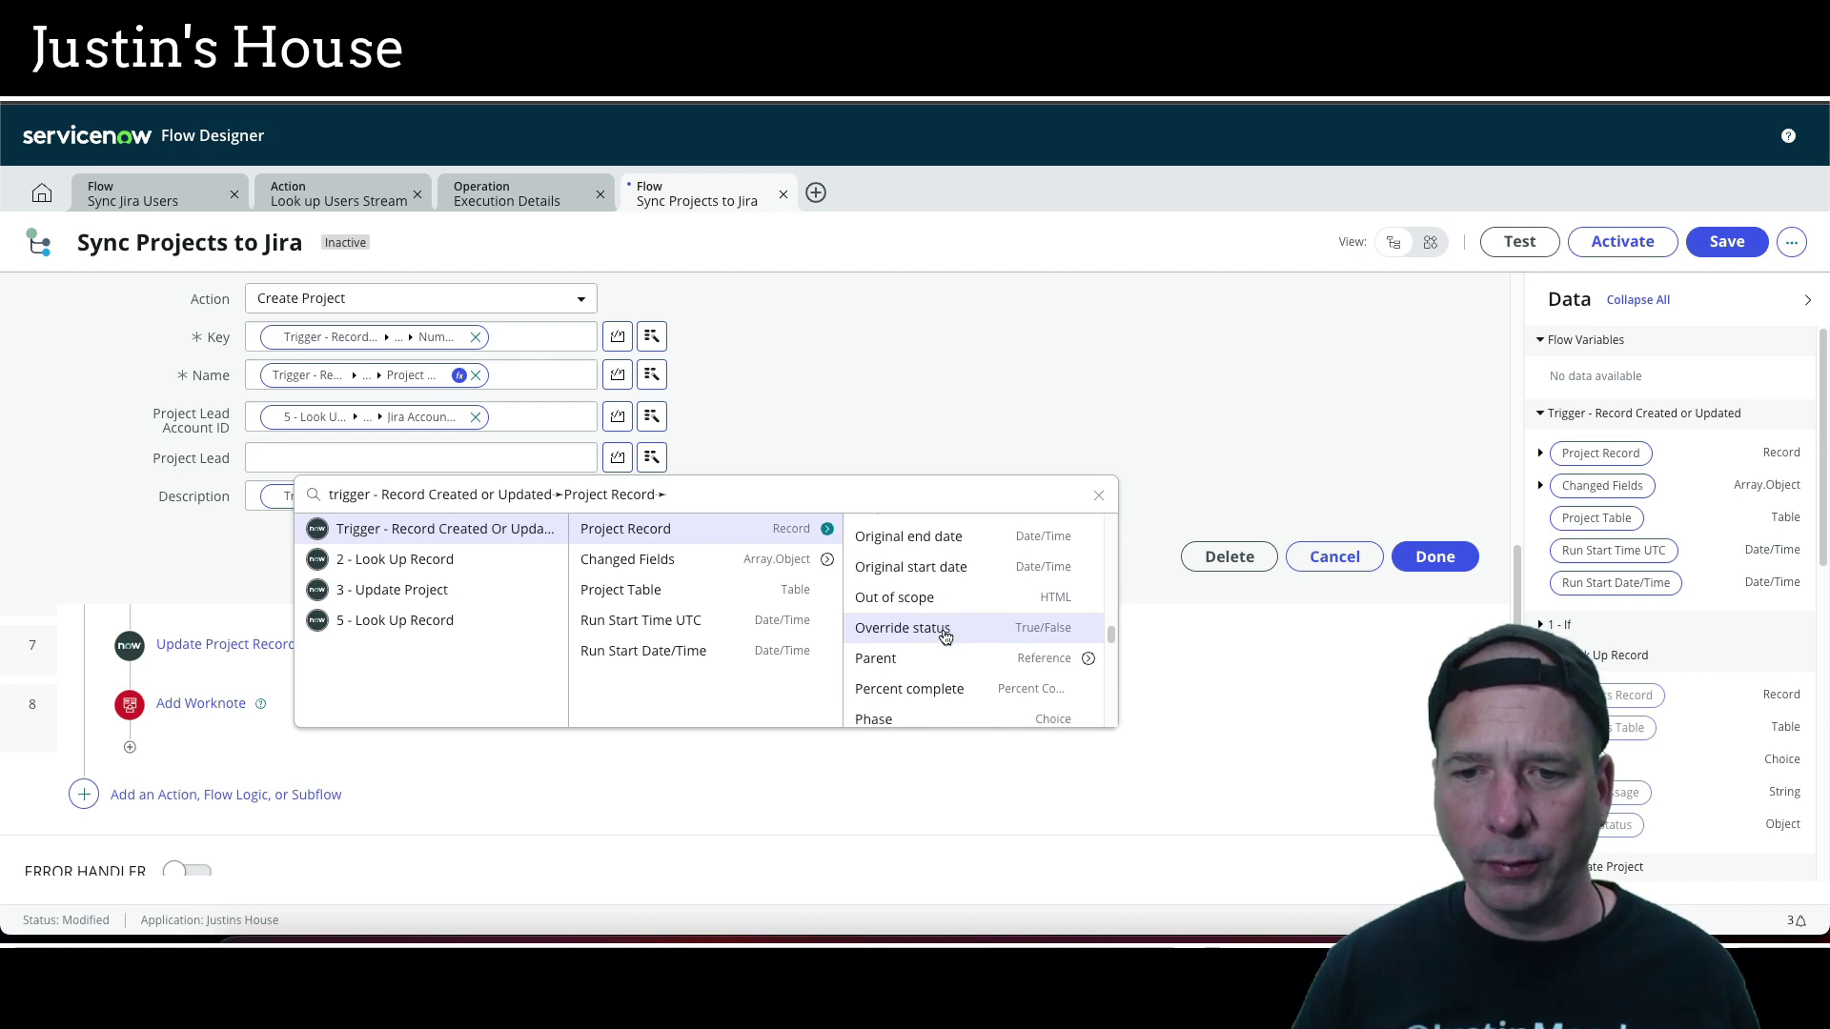
pyautogui.scroll(-5, 944, 633)
pyautogui.scroll(3, 1048, 610)
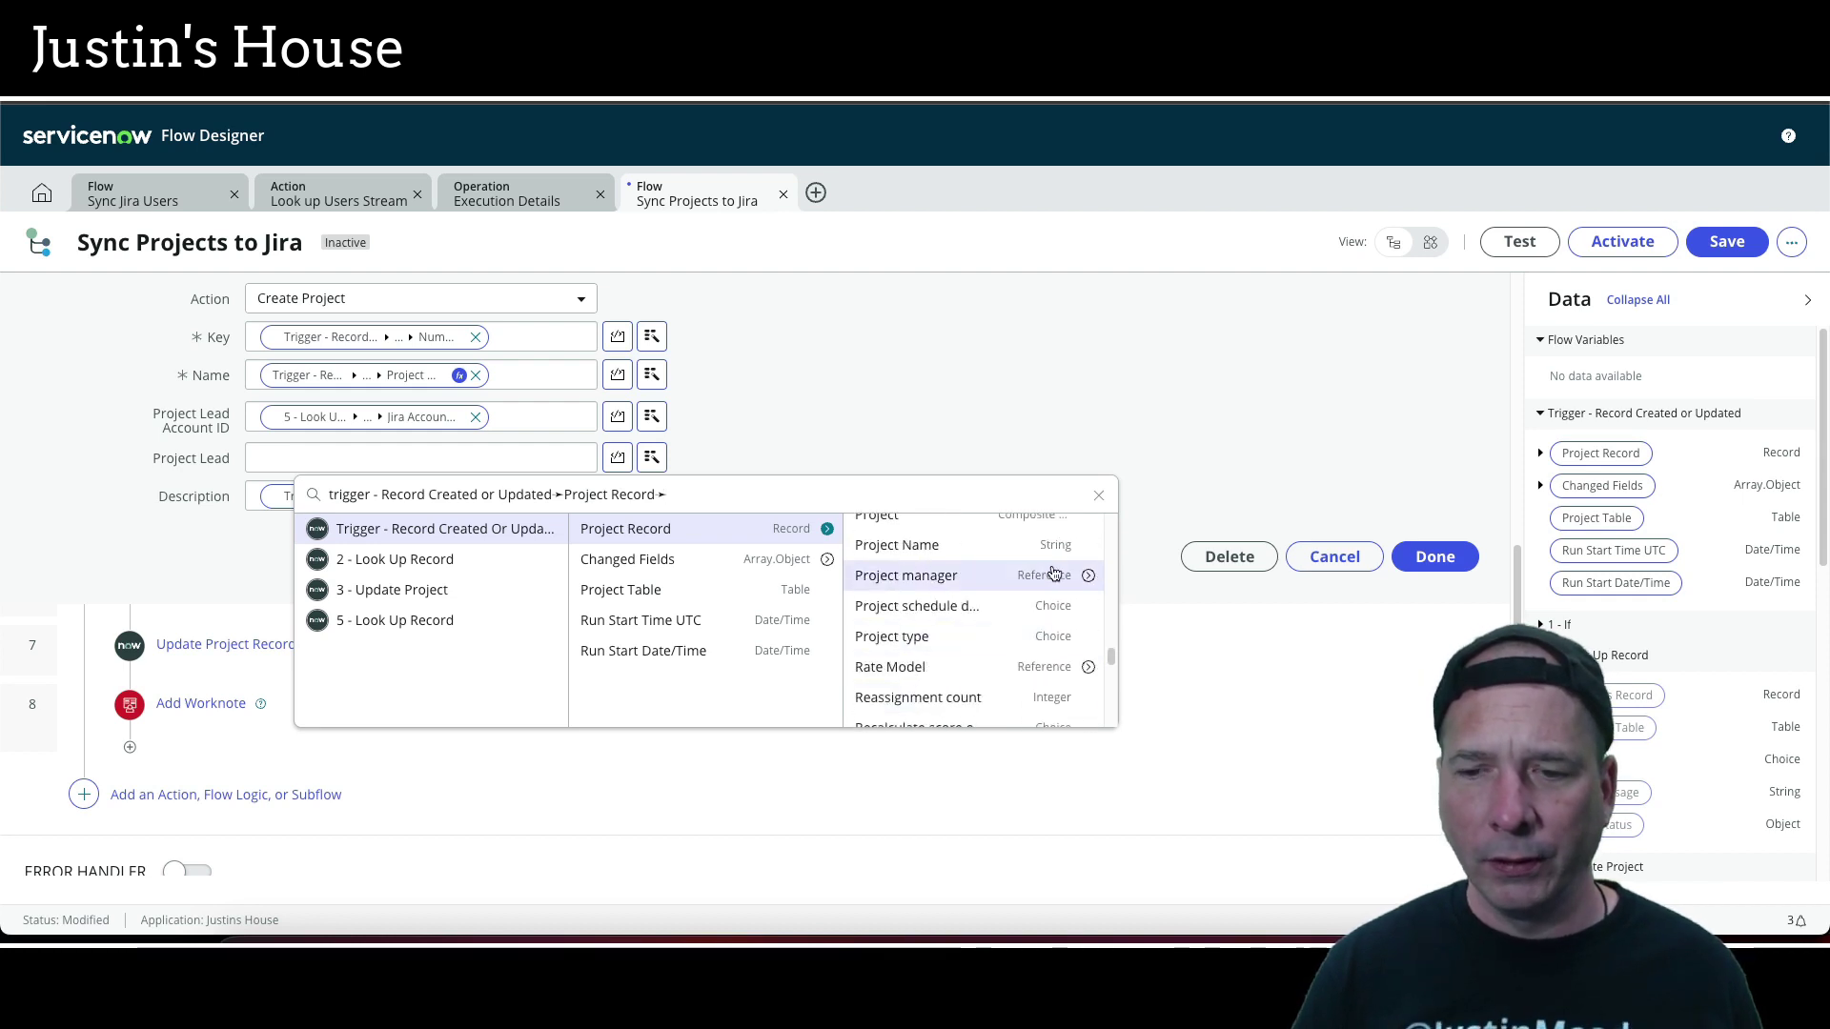
pyautogui.click(1087, 576)
pyautogui.scroll(-10, 1085, 617)
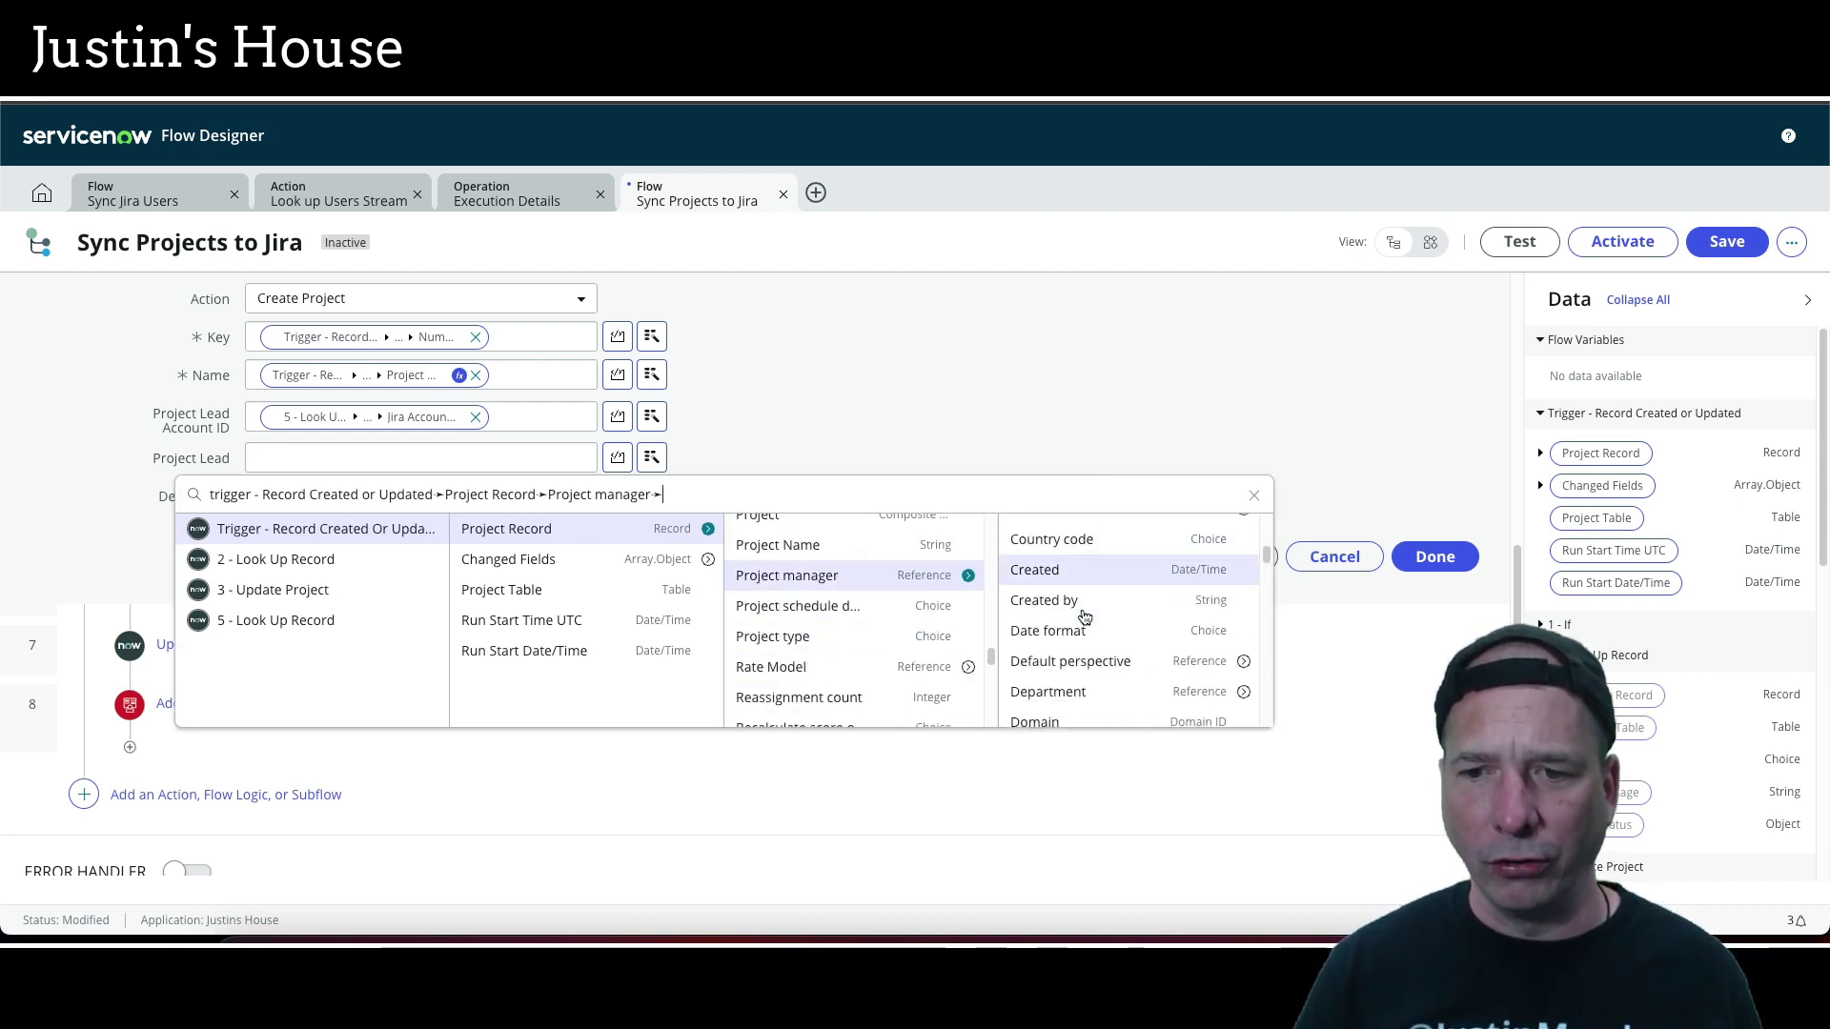
pyautogui.scroll(-5, 1081, 615)
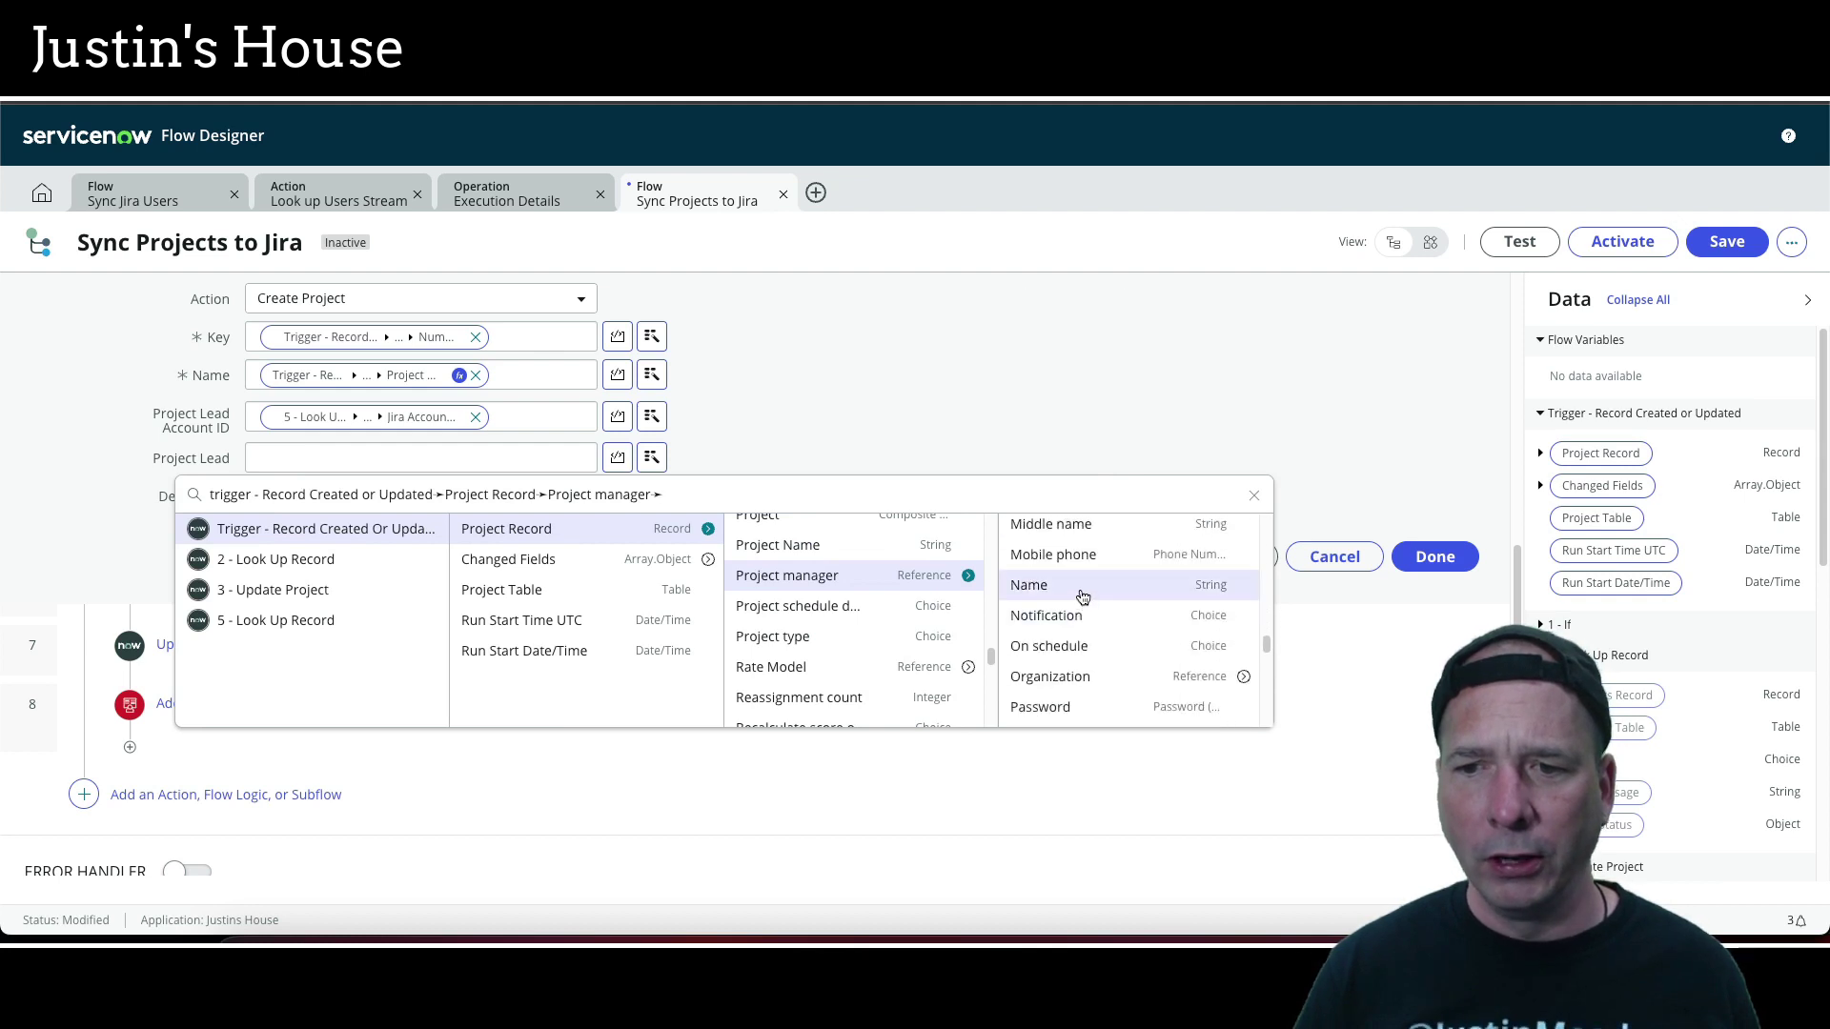
pyautogui.click(1075, 596)
pyautogui.click(1428, 554)
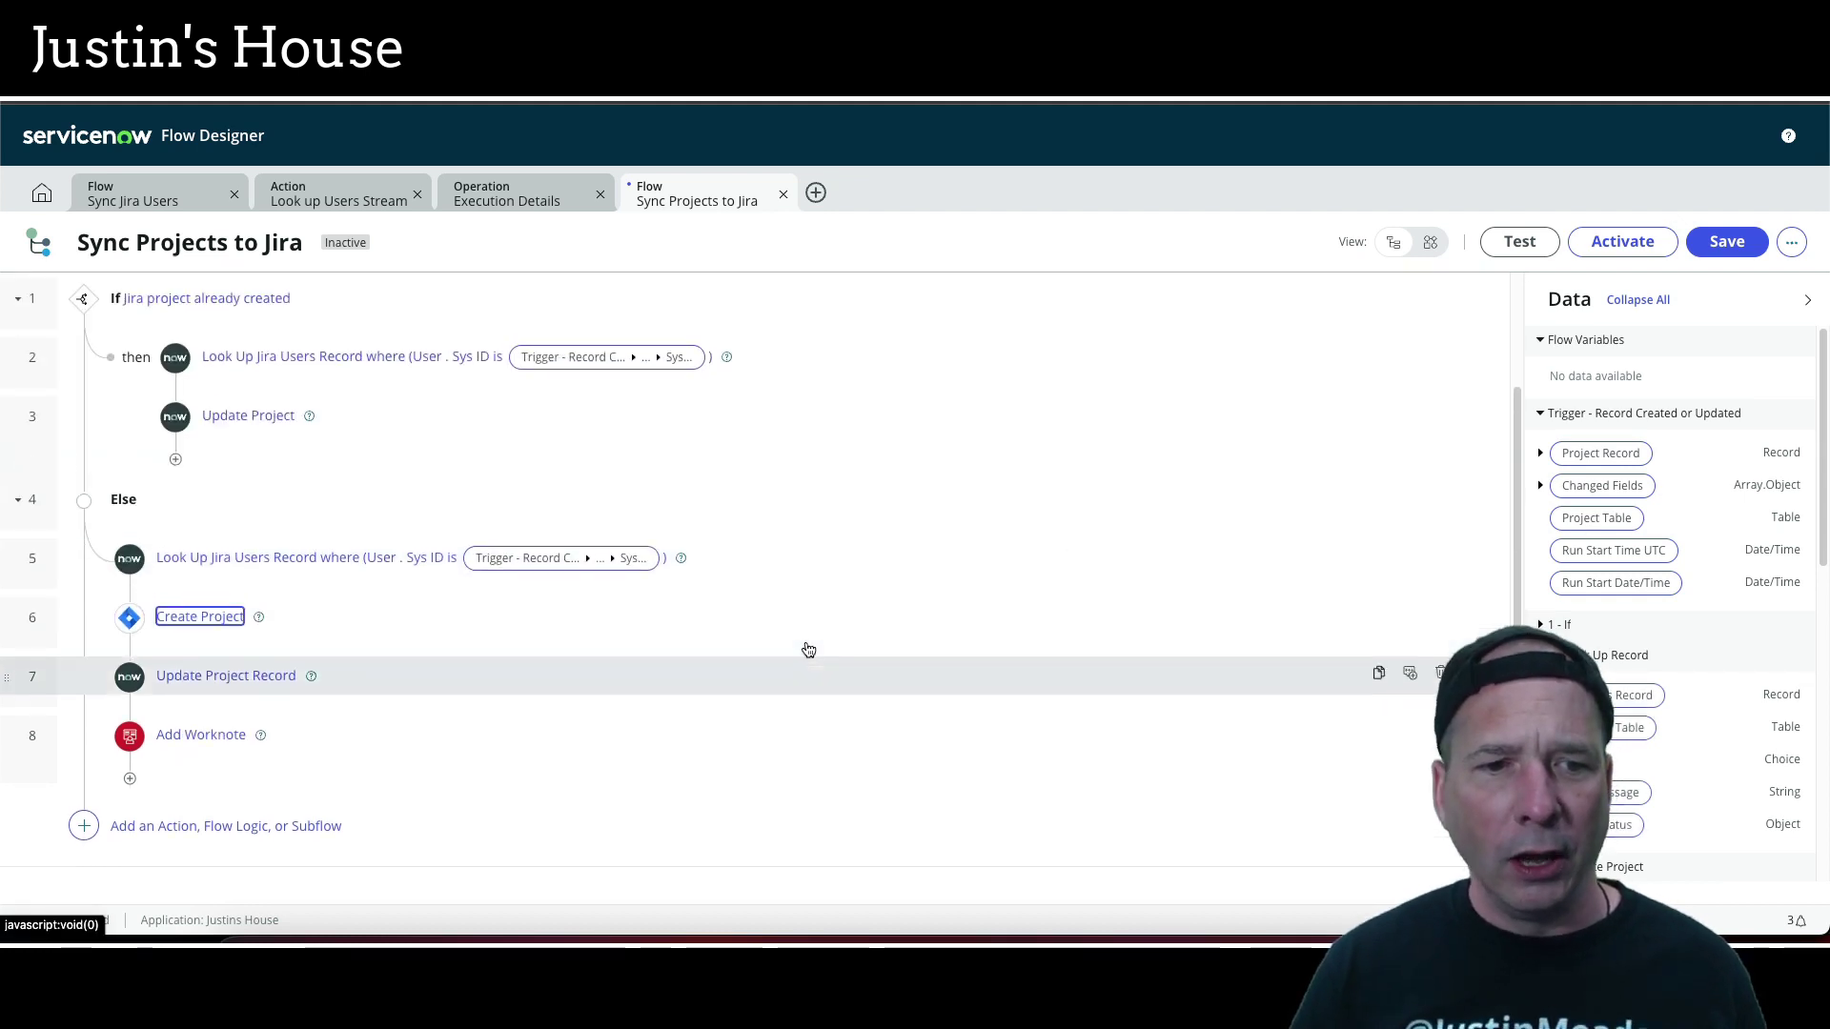
# Review the record, table and correlation field values in the Update Project Record action, and close it without changes
pyautogui.click(686, 700)
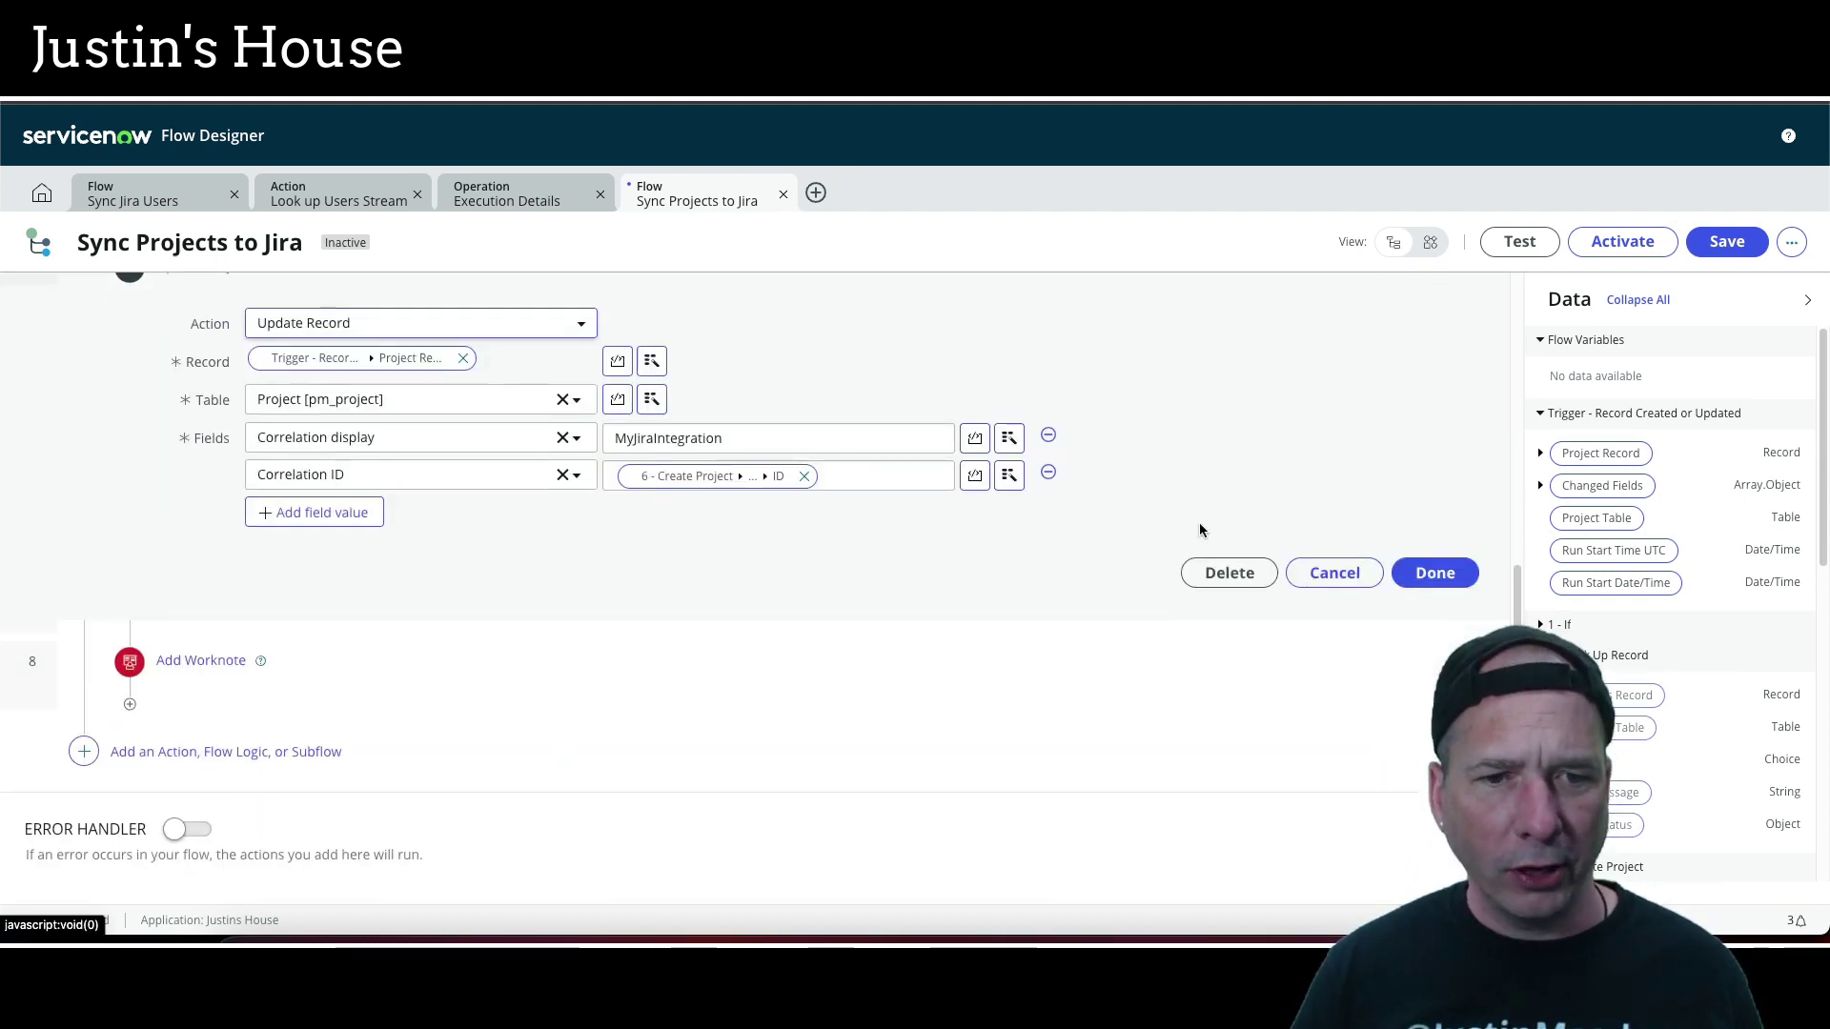
pyautogui.scroll(1, 696, 562)
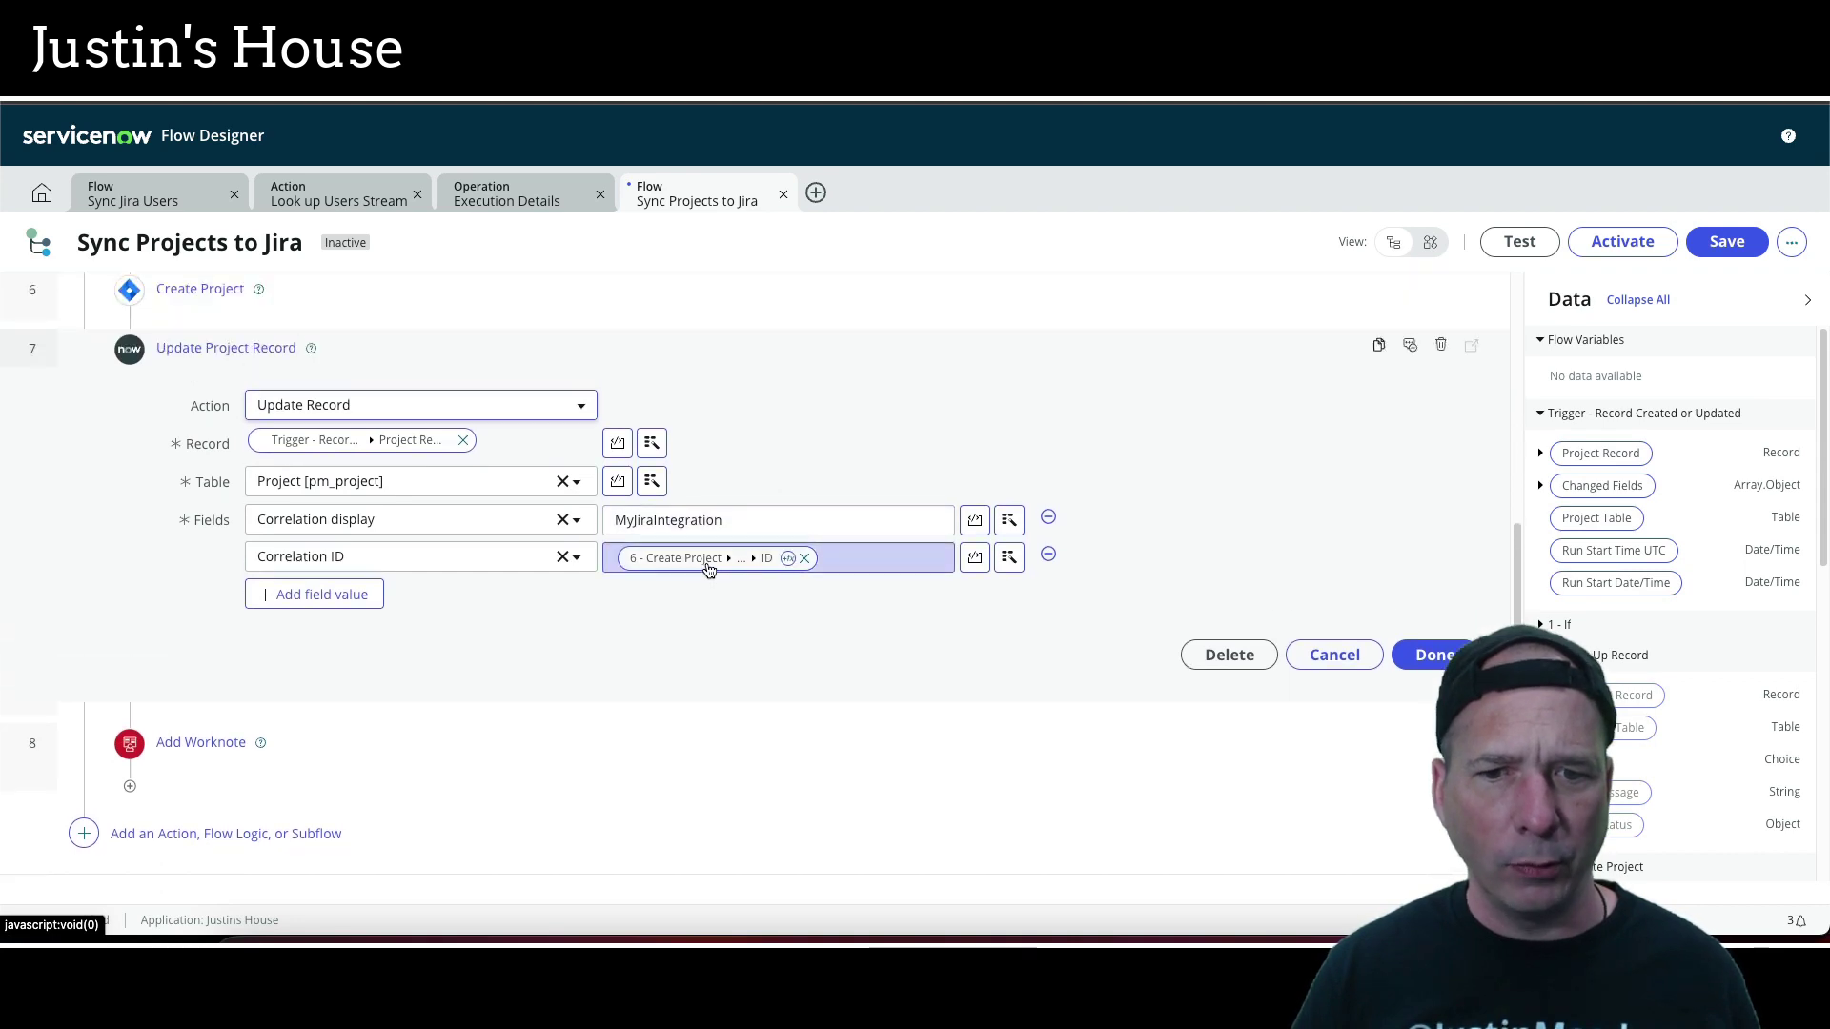
pyautogui.scroll(1, 713, 615)
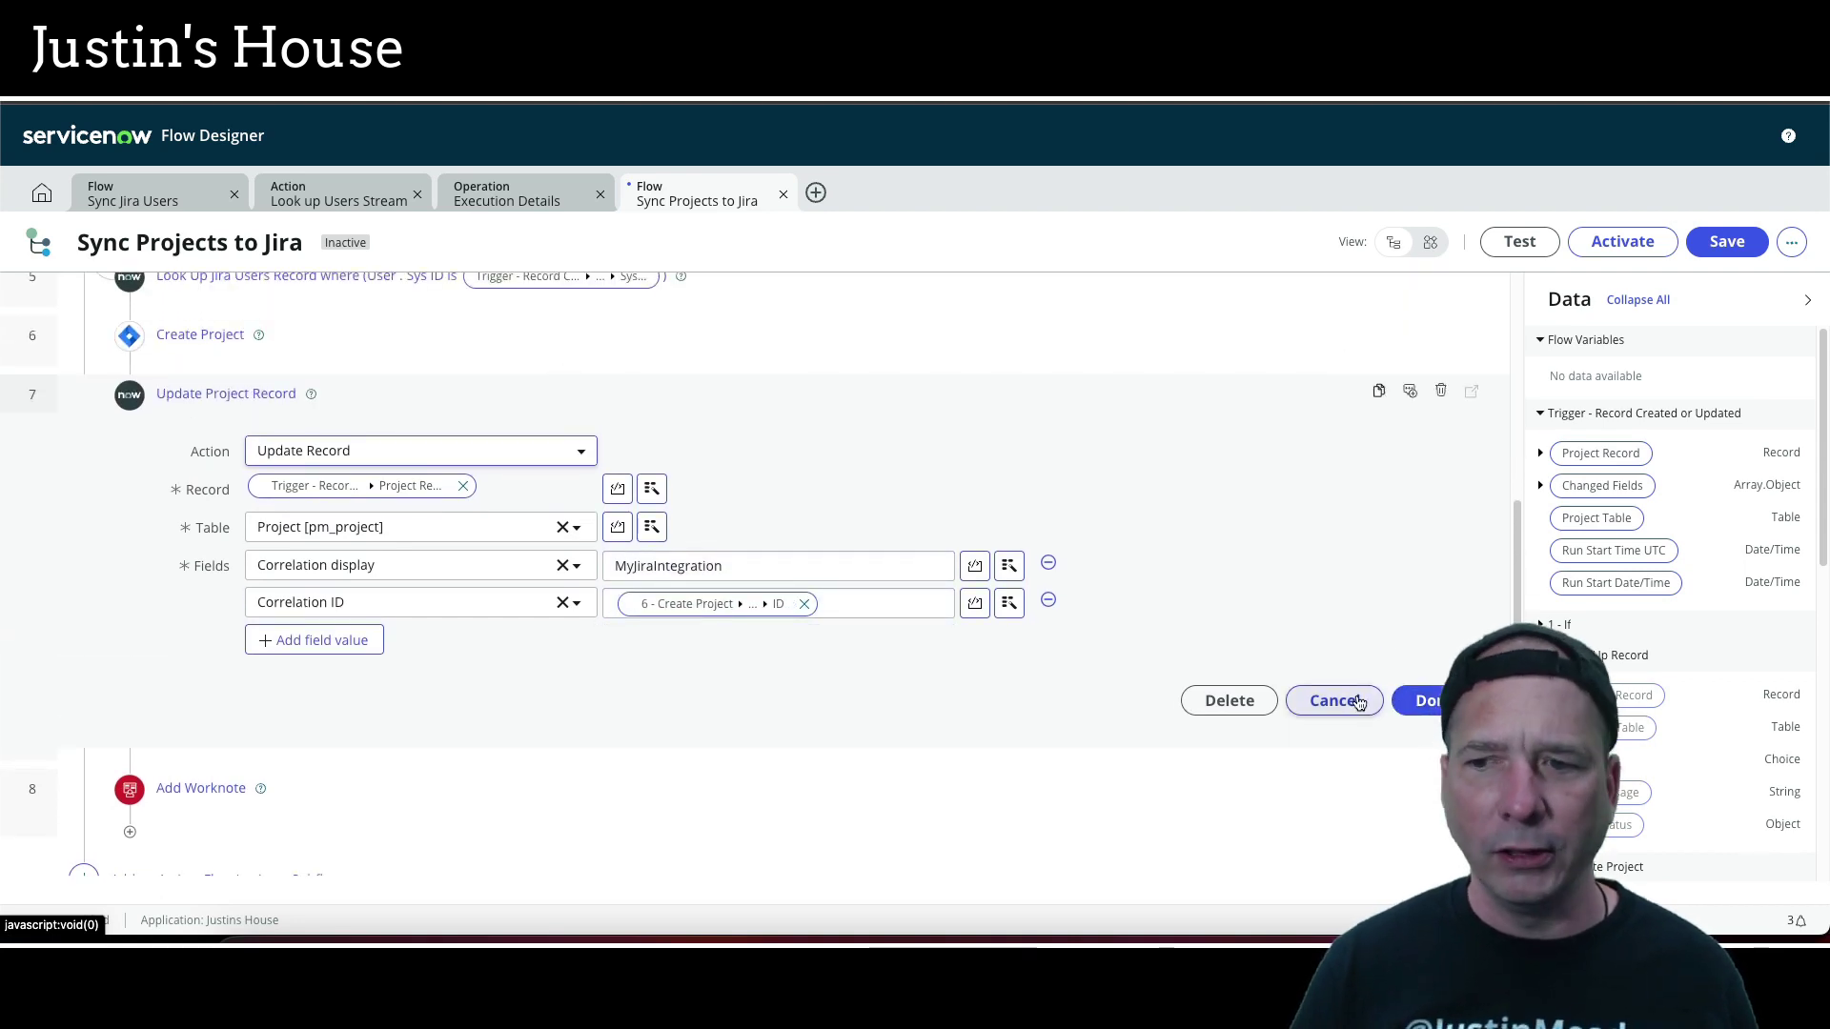
pyautogui.scroll(1, 1124, 552)
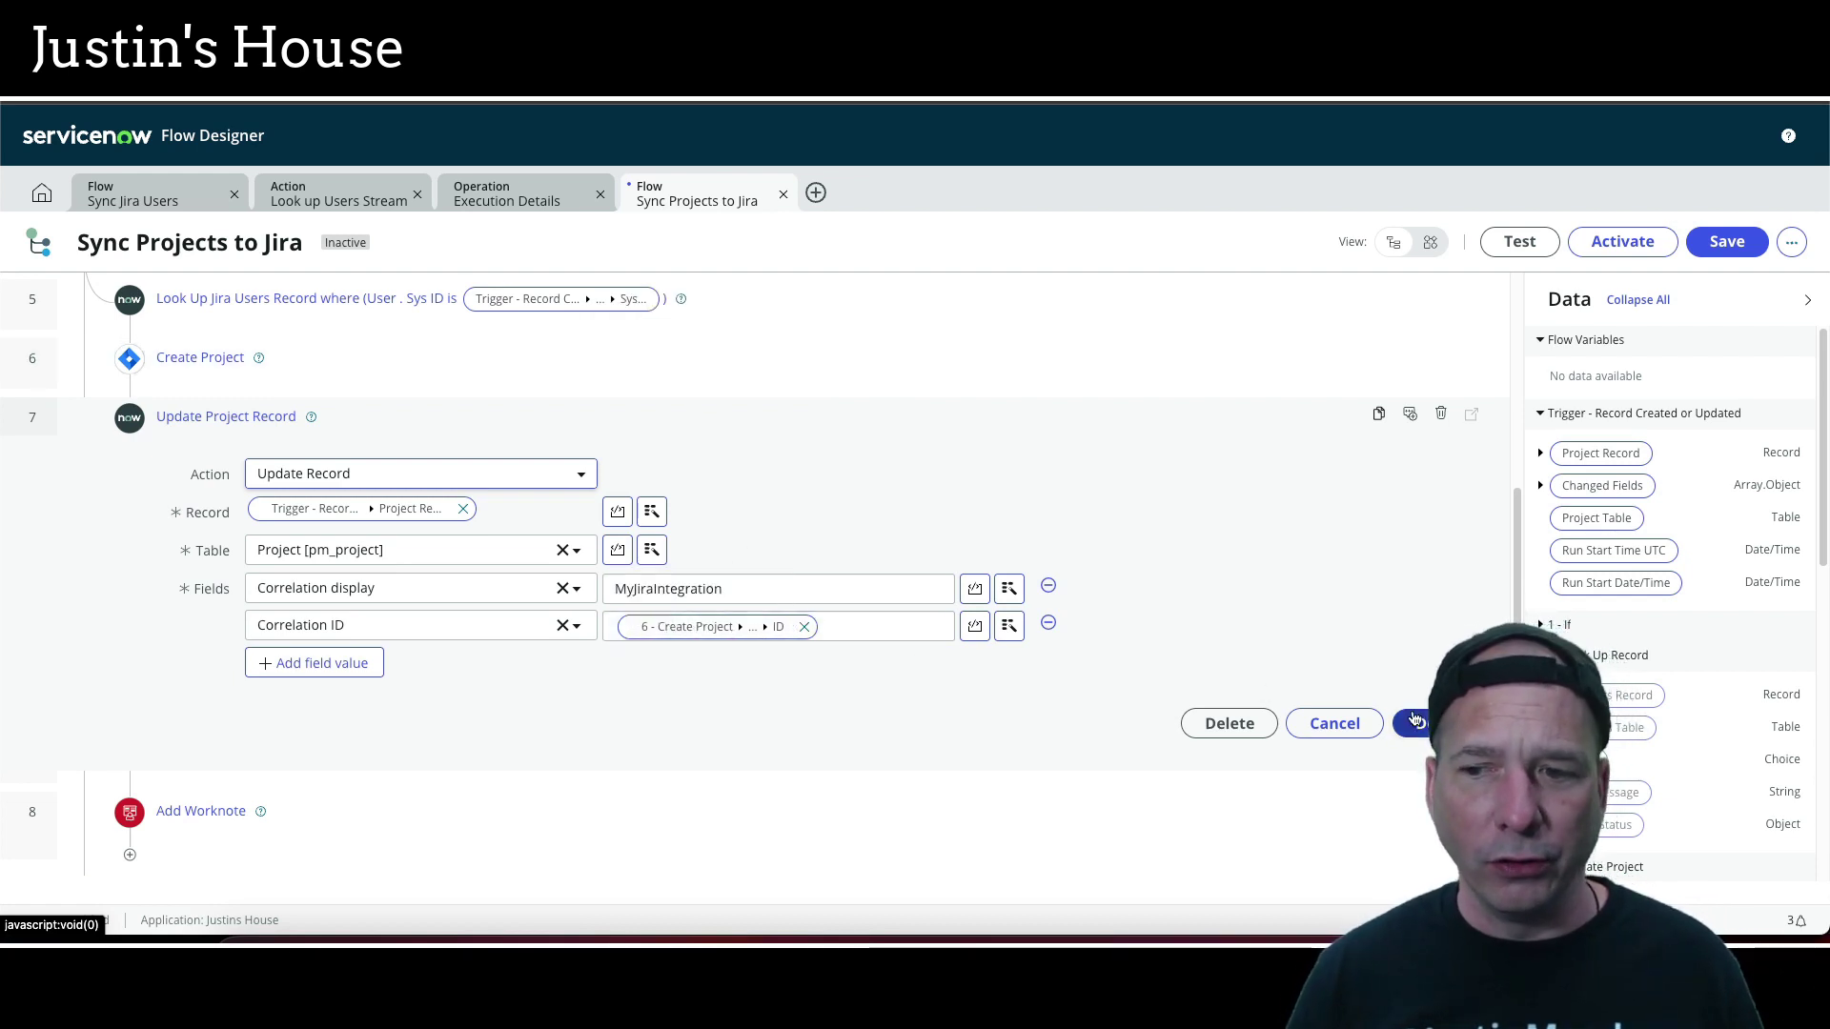
pyautogui.scroll(3, 660, 648)
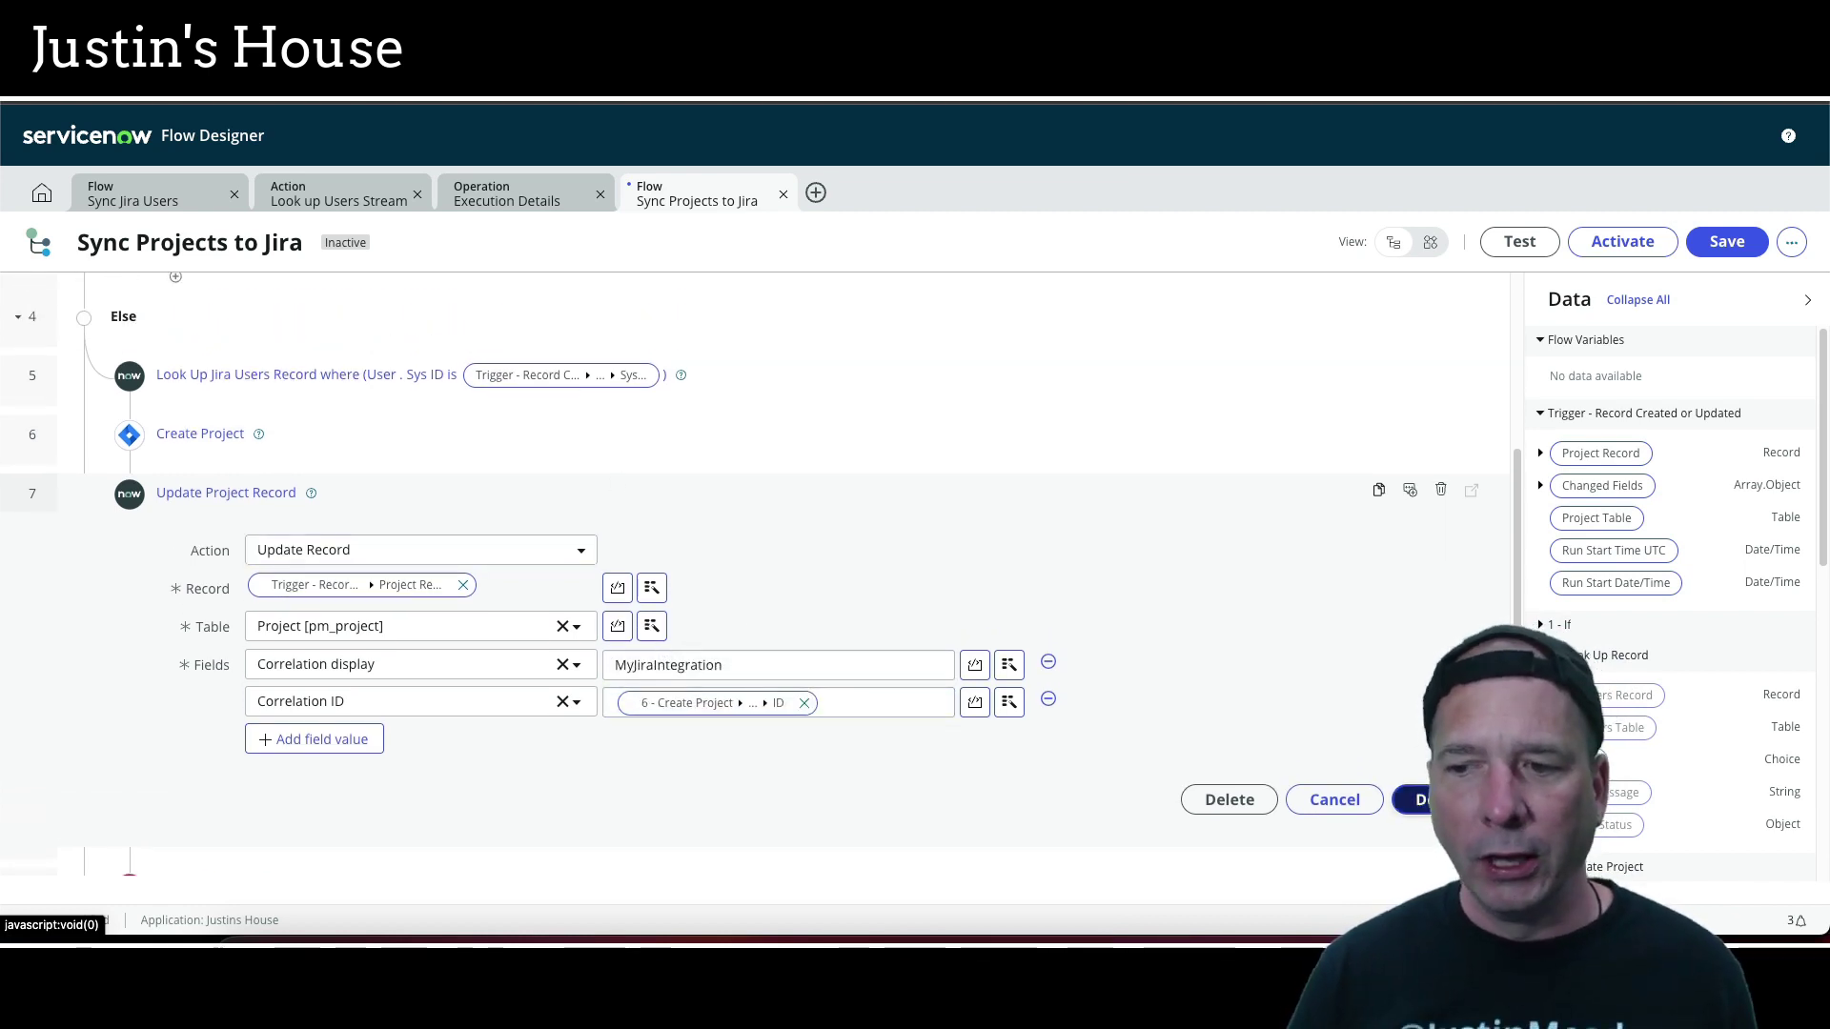
pyautogui.click(226, 492)
pyautogui.scroll(2, 419, 531)
pyautogui.click(444, 542)
pyautogui.click(454, 551)
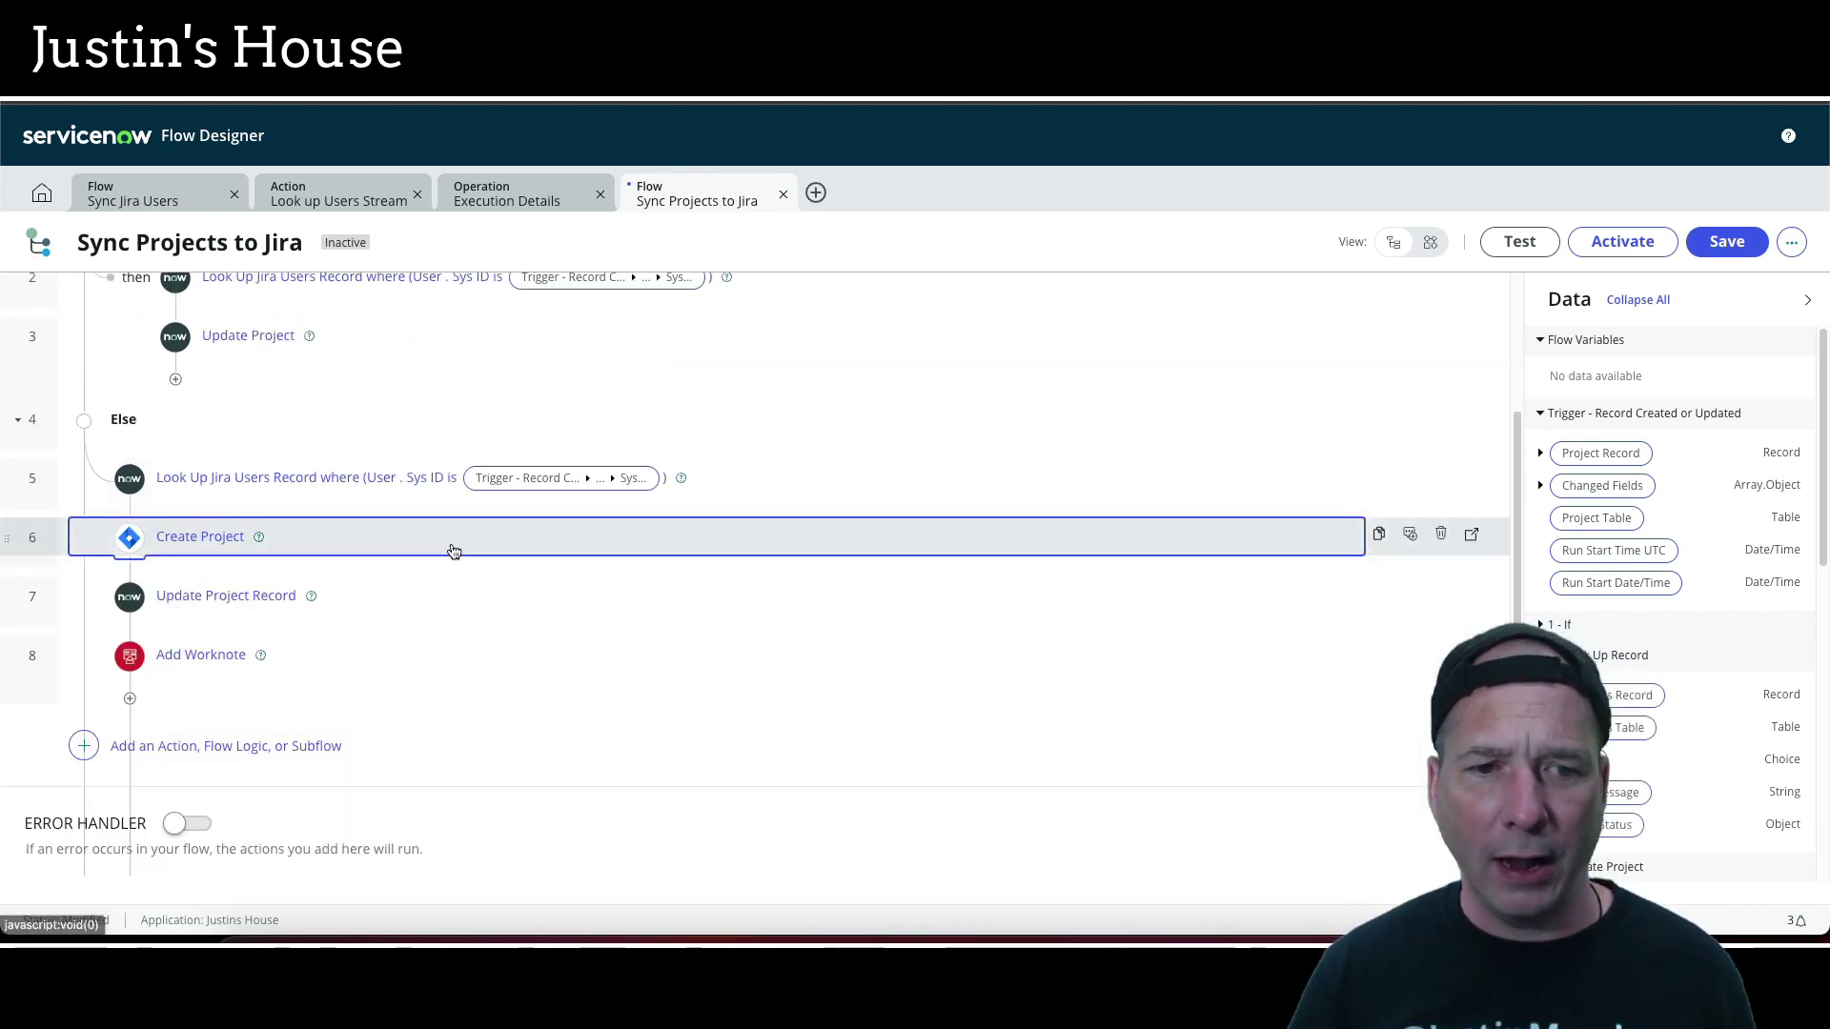
# Review the task and work note in the Add Worknote action, and cancel editing it
pyautogui.click(454, 653)
pyautogui.scroll(-1, 534, 620)
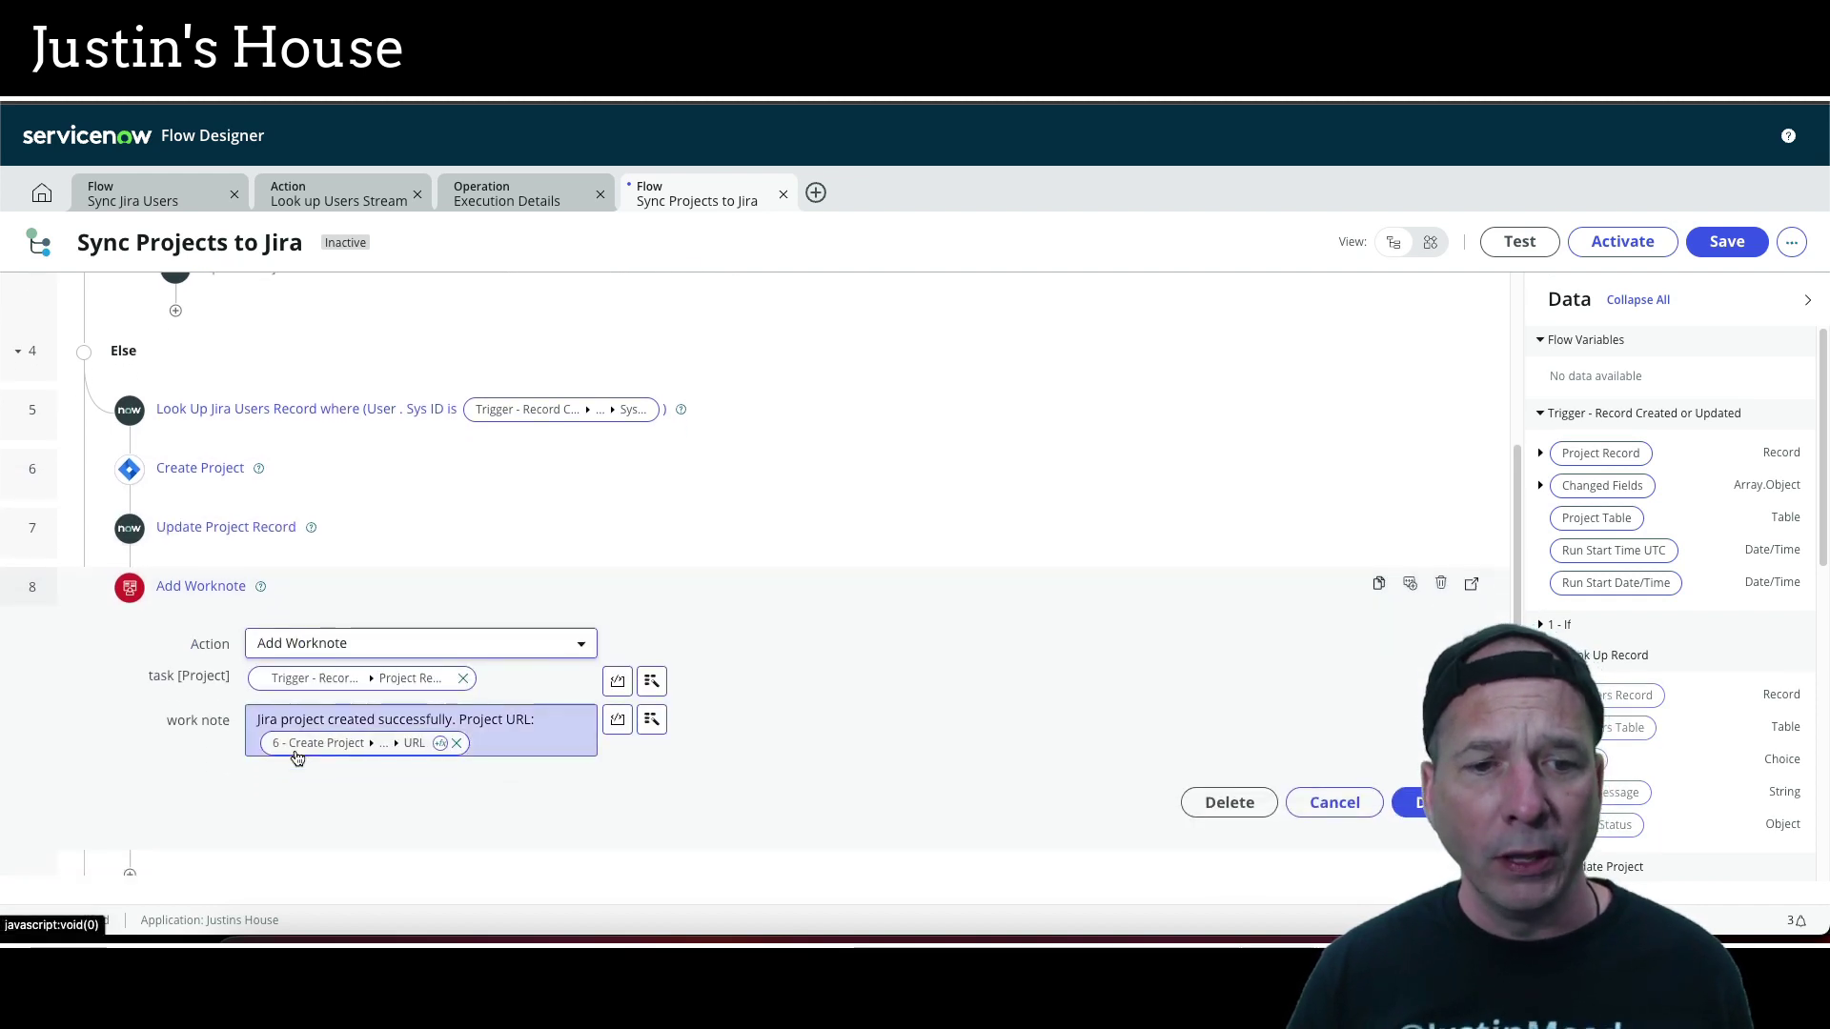
pyautogui.click(1324, 803)
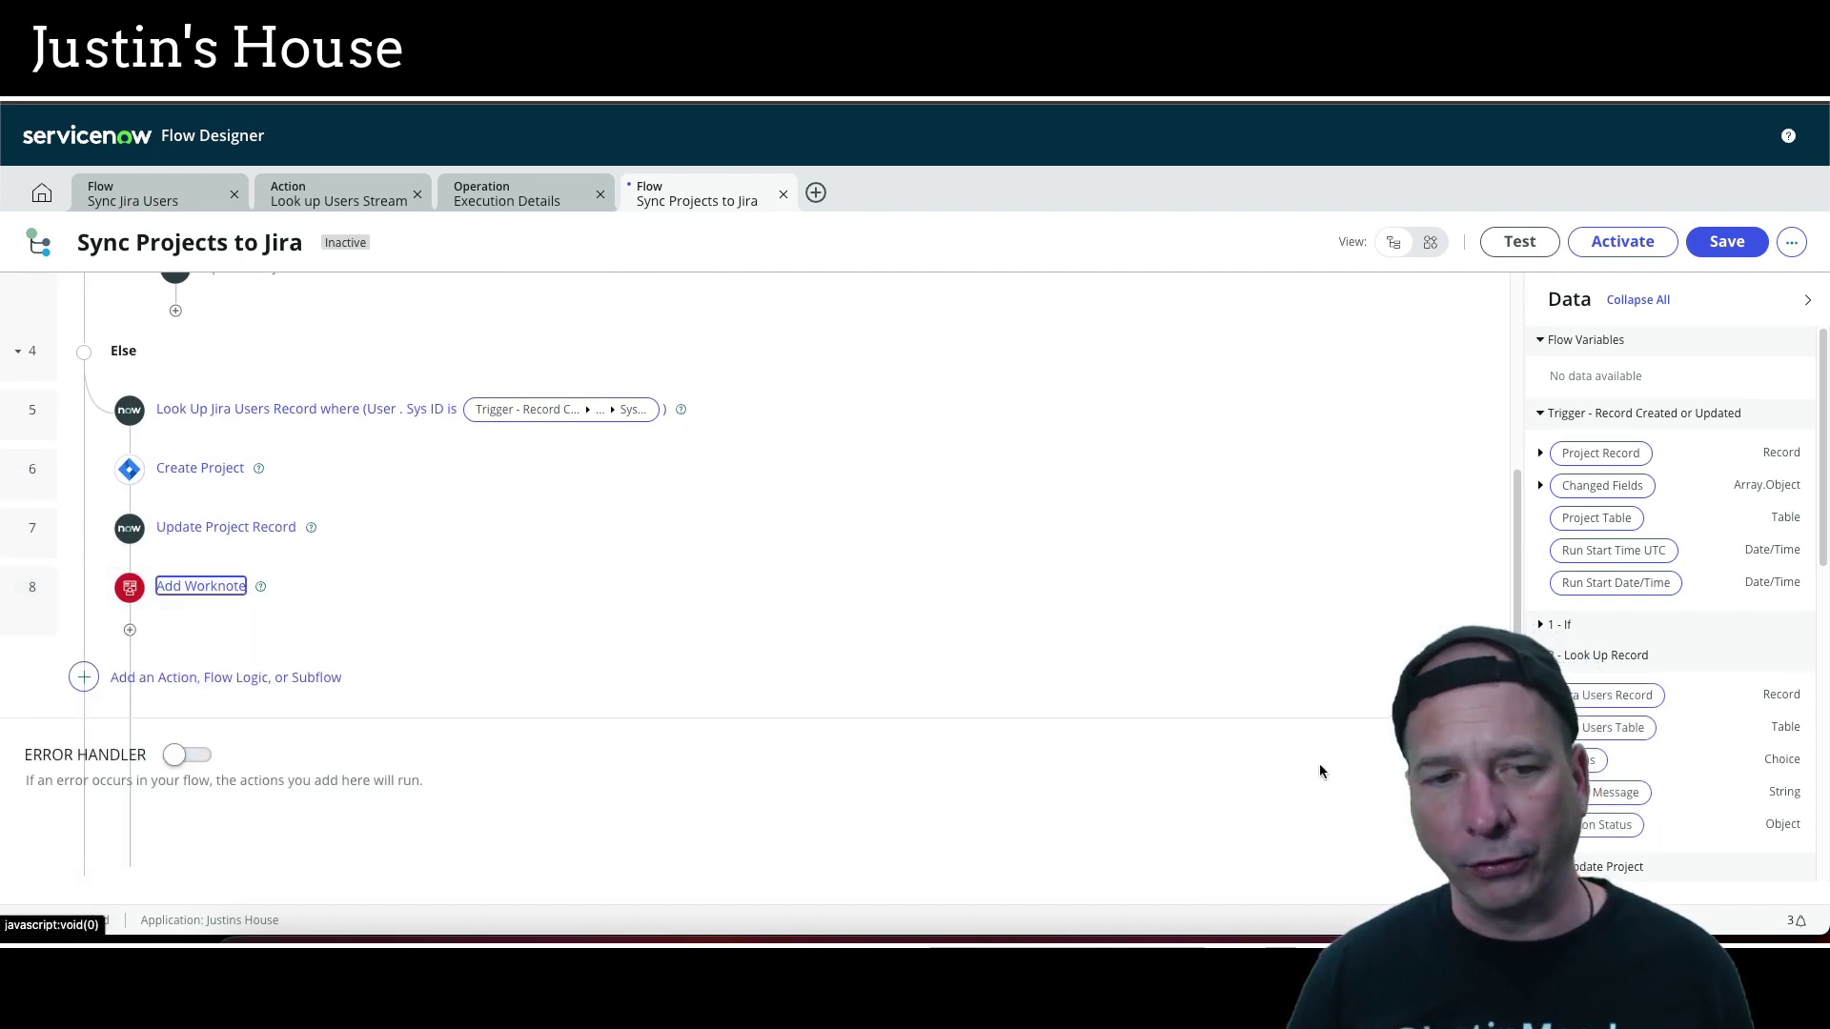
# Save the Sync Projects to Jira flow, and call up its activation but cancel the confirmation
pyautogui.scroll(5, 1106, 667)
pyautogui.click(1737, 243)
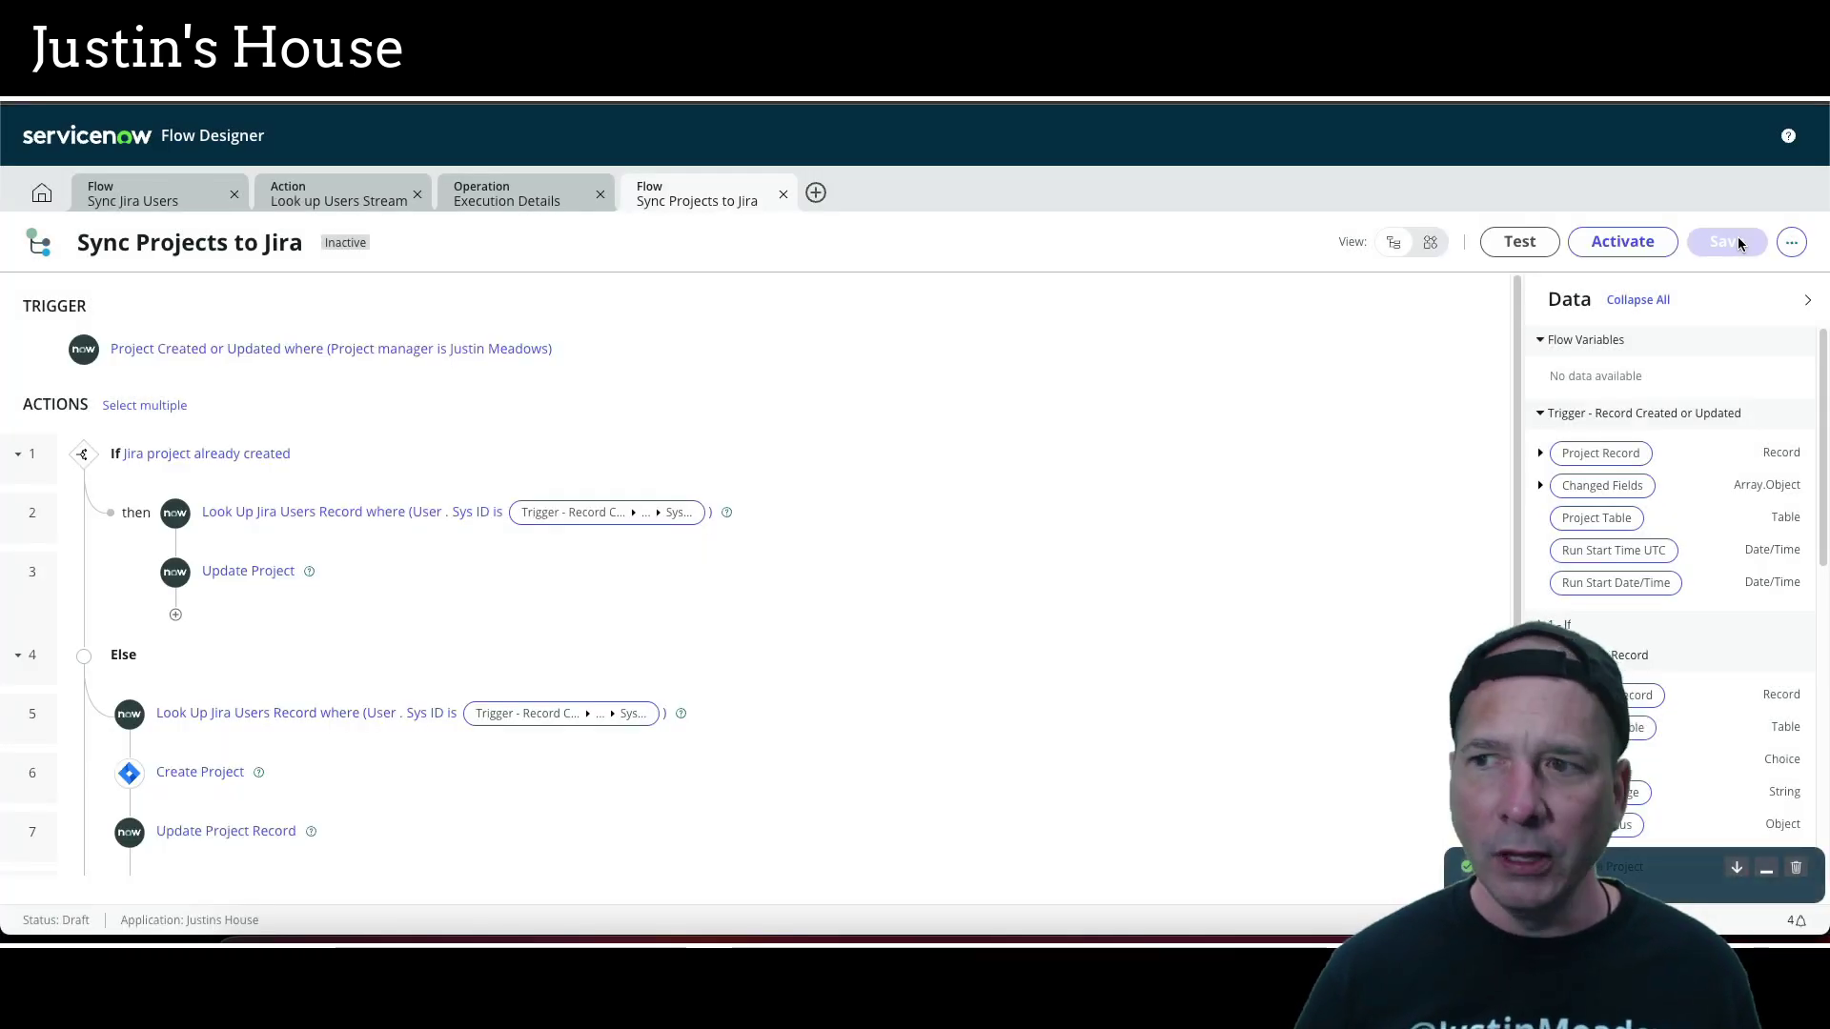
pyautogui.click(1622, 241)
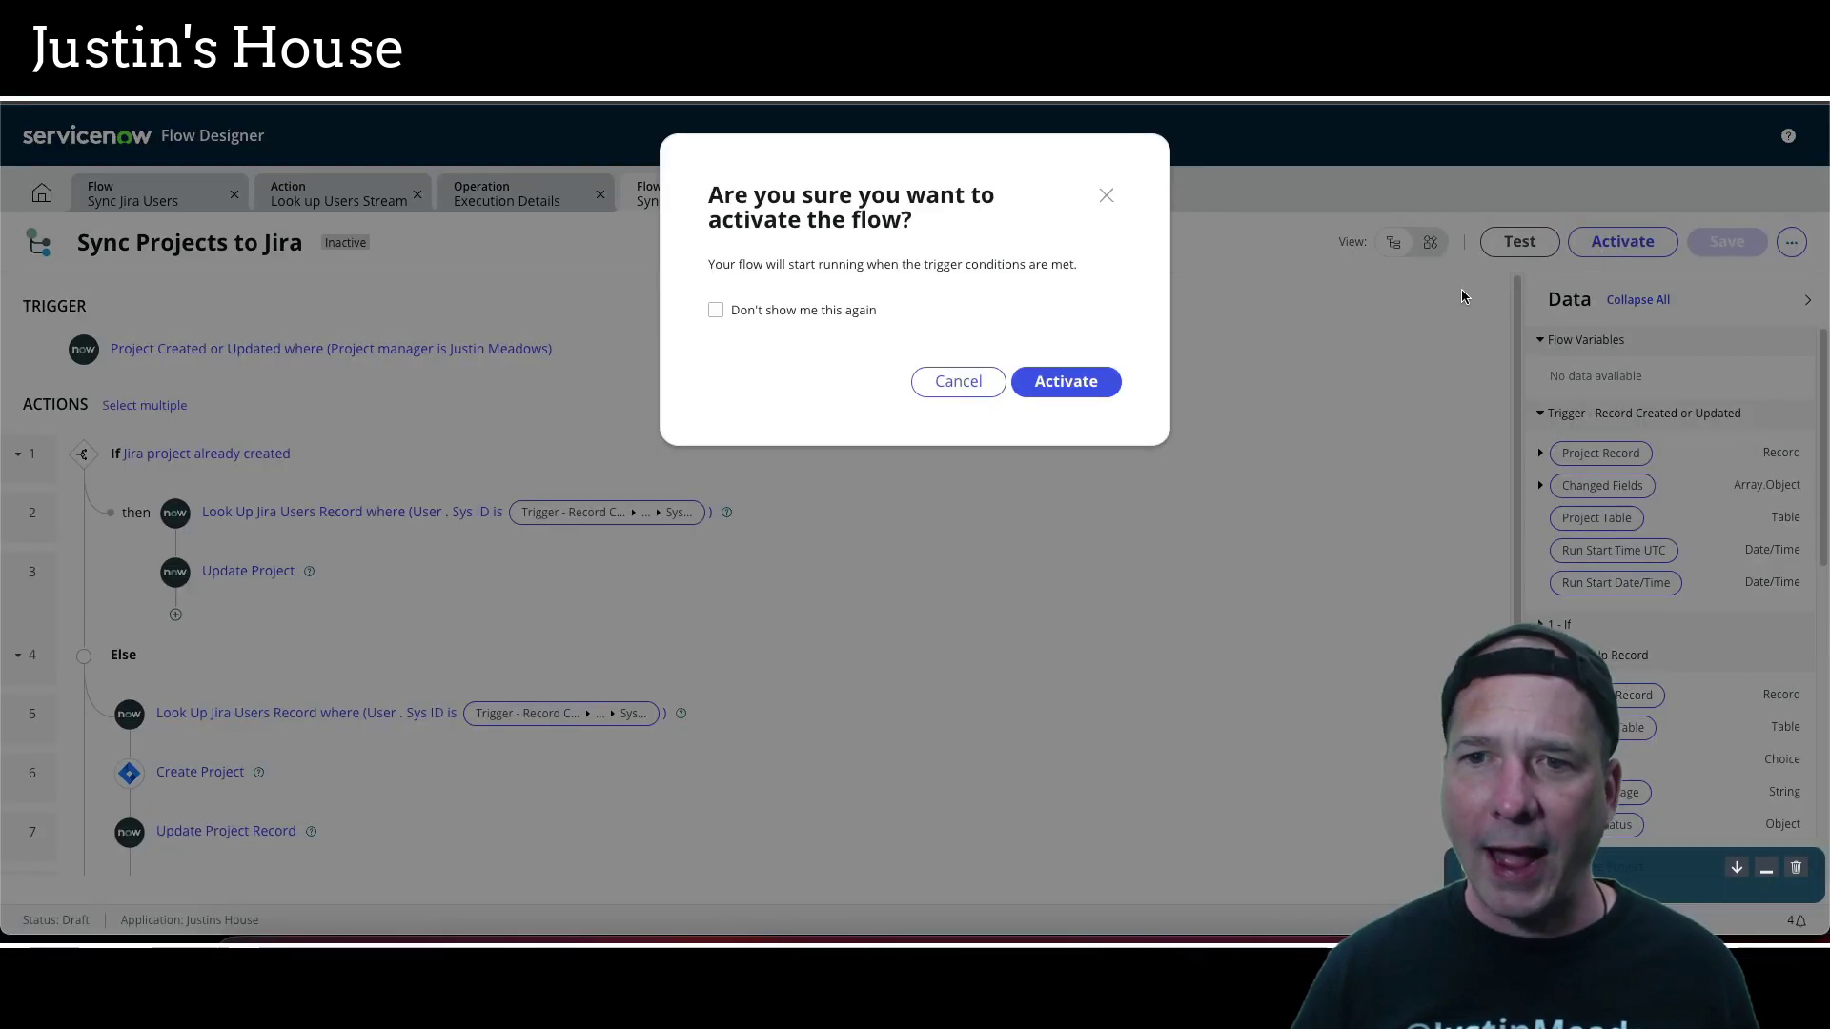
pyautogui.click(969, 380)
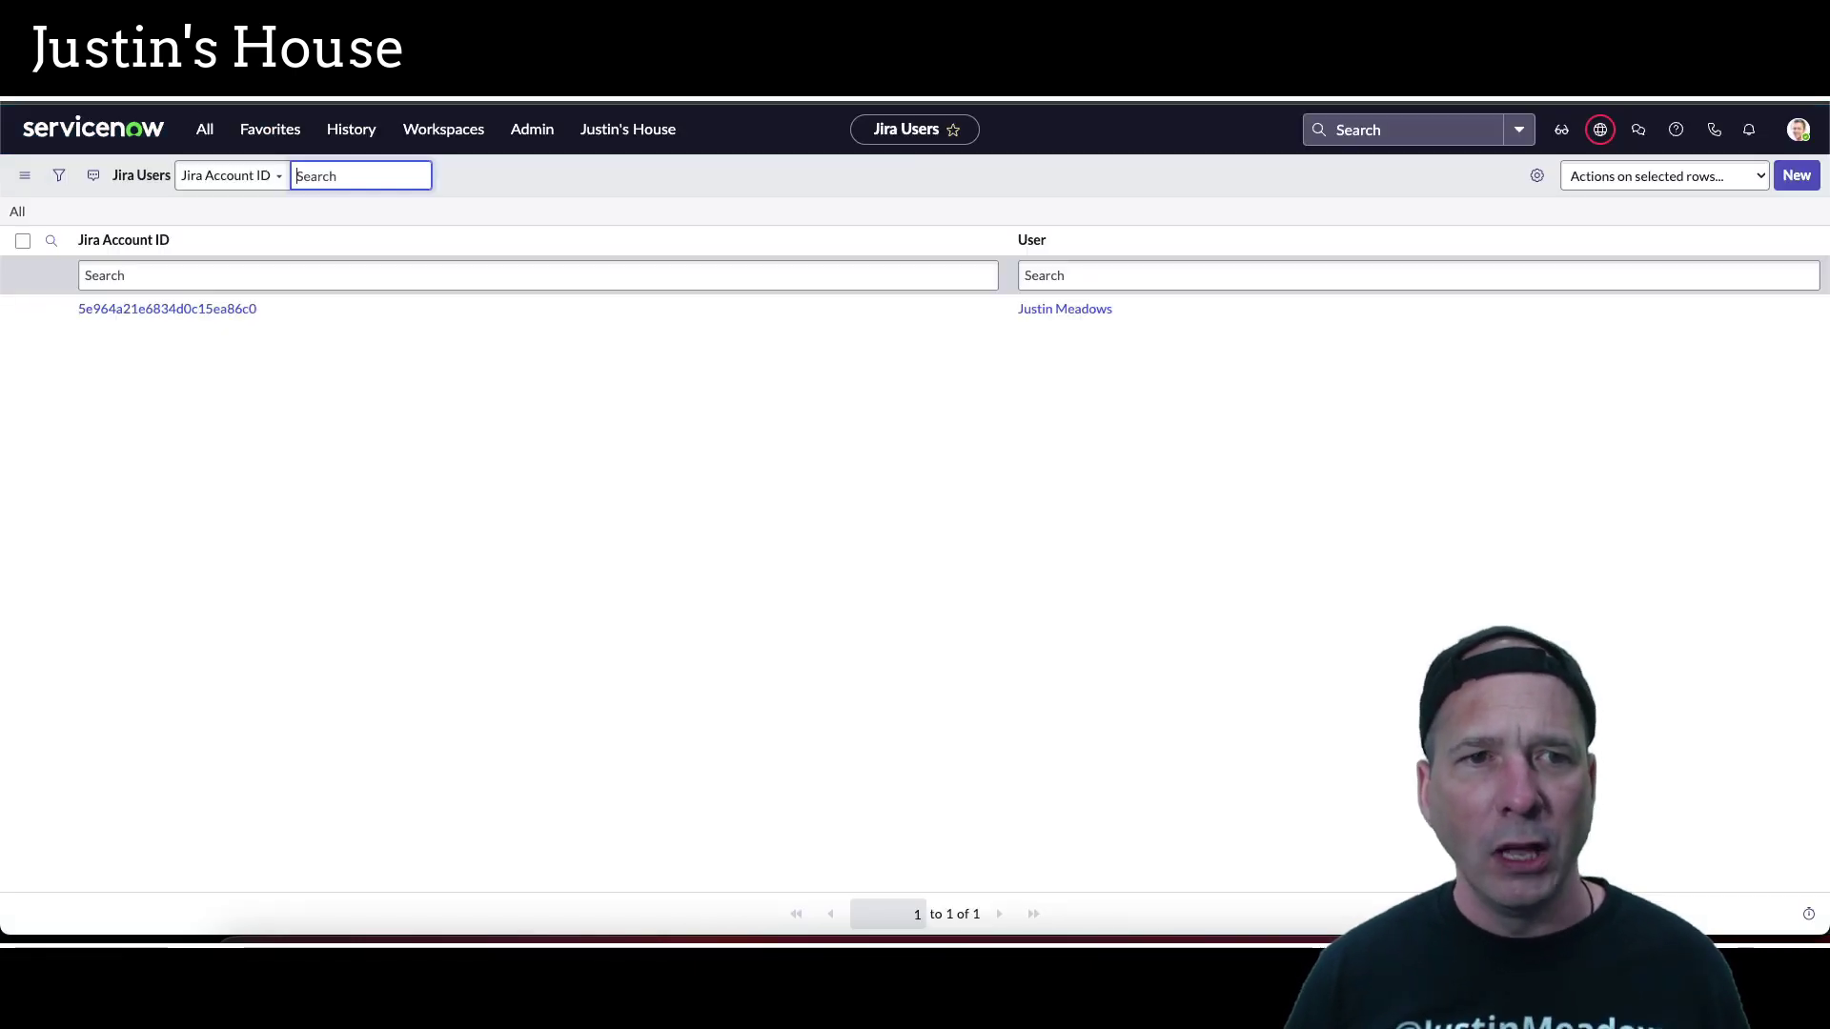
# Open the Projects list from the ServiceNow navigator with pm_project.list
pyautogui.click(206, 133)
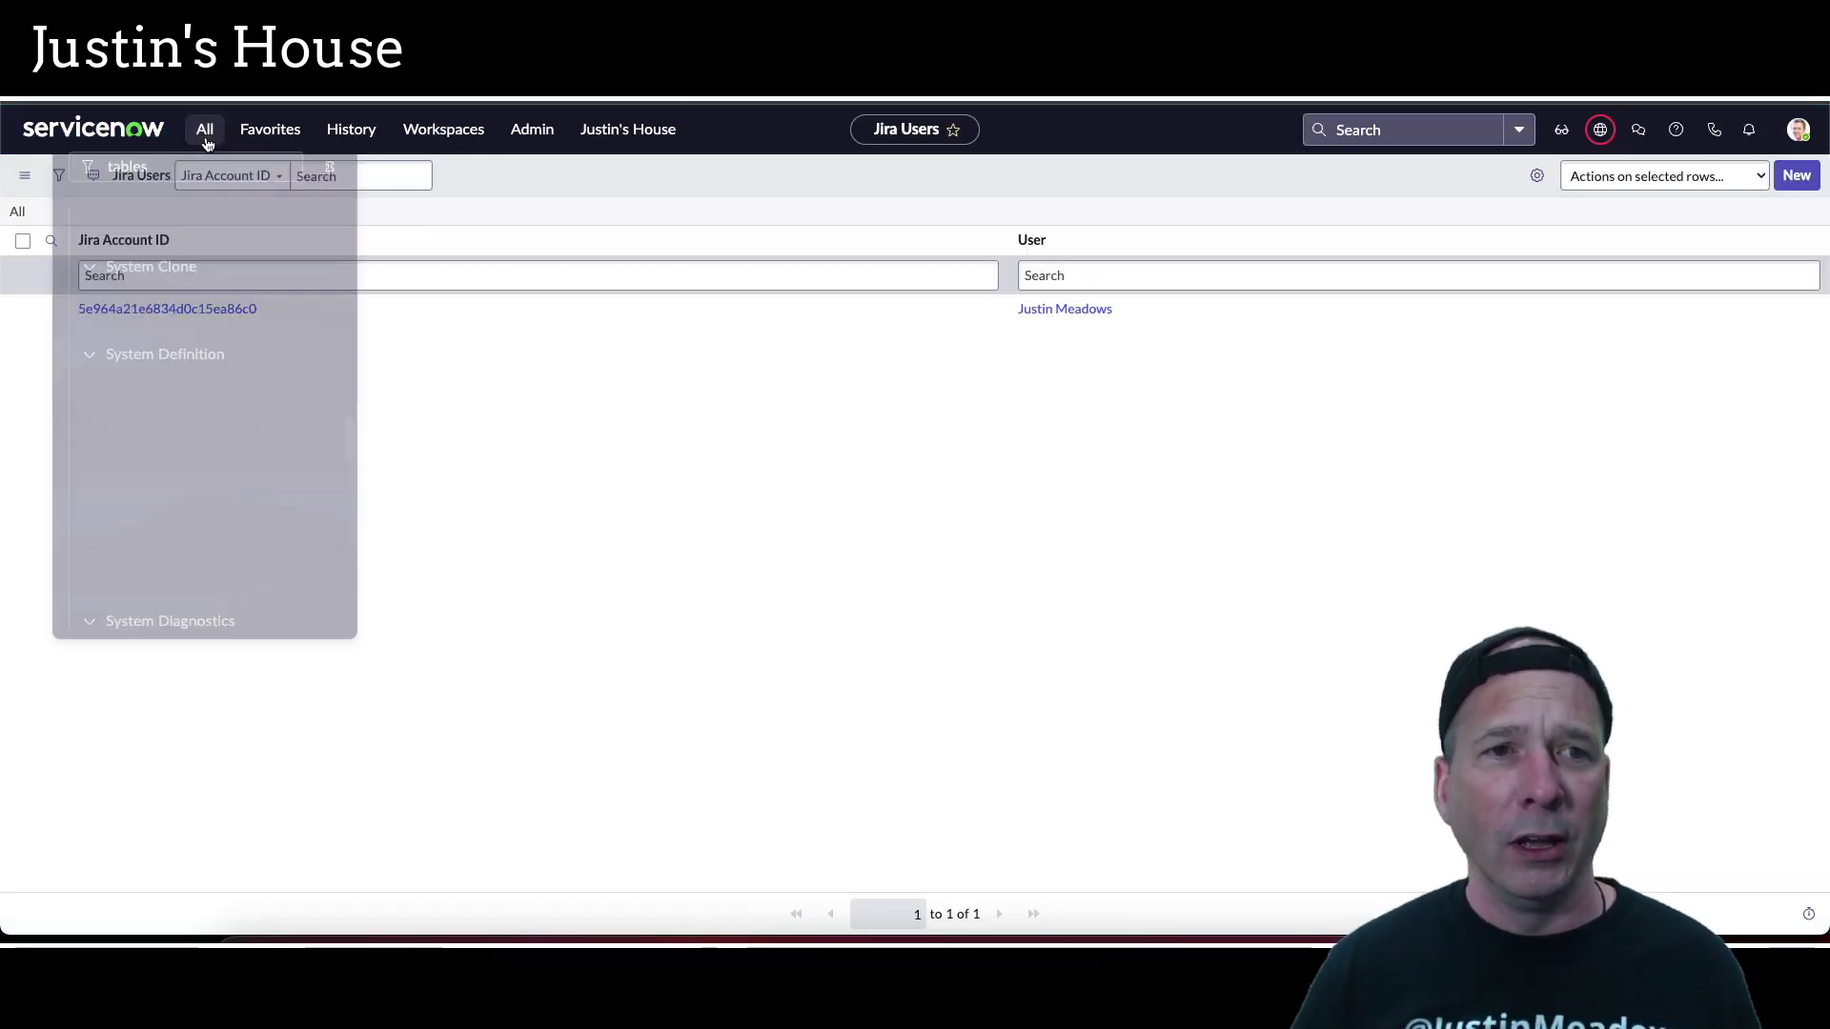
pyautogui.write('pm')
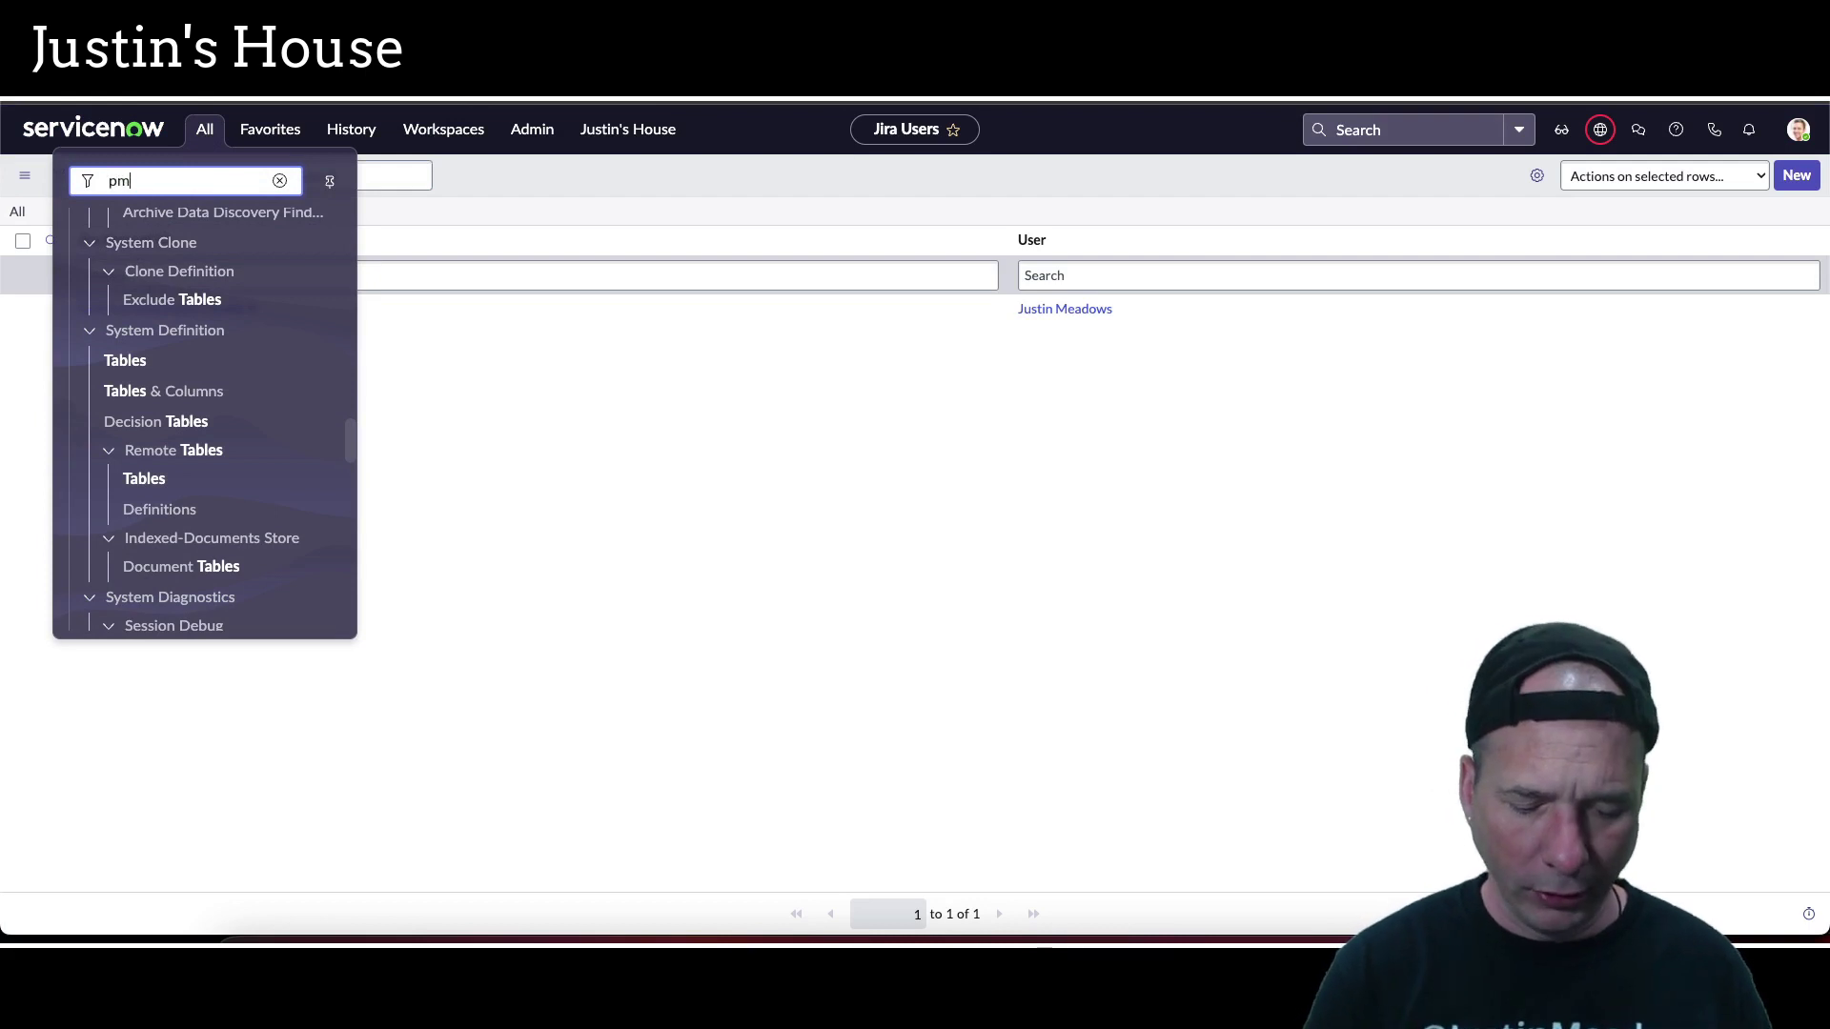
pyautogui.write('_project.list')
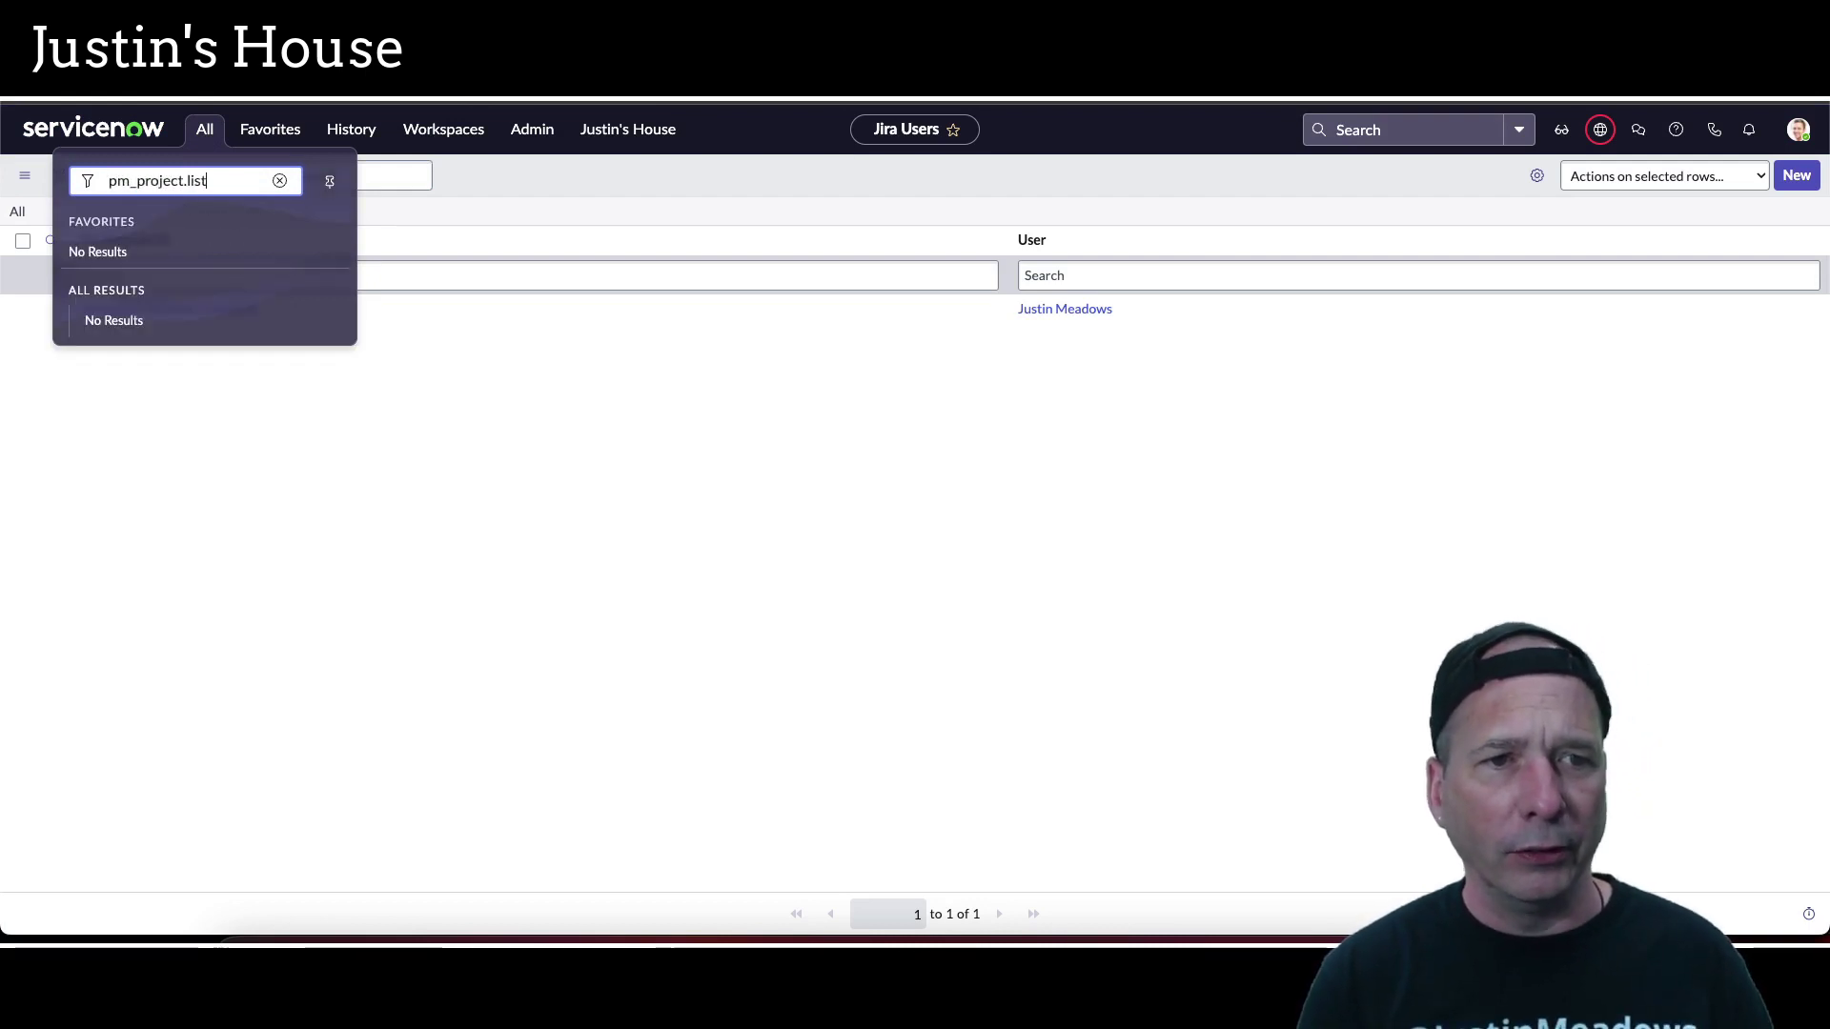
pyautogui.press('Return')
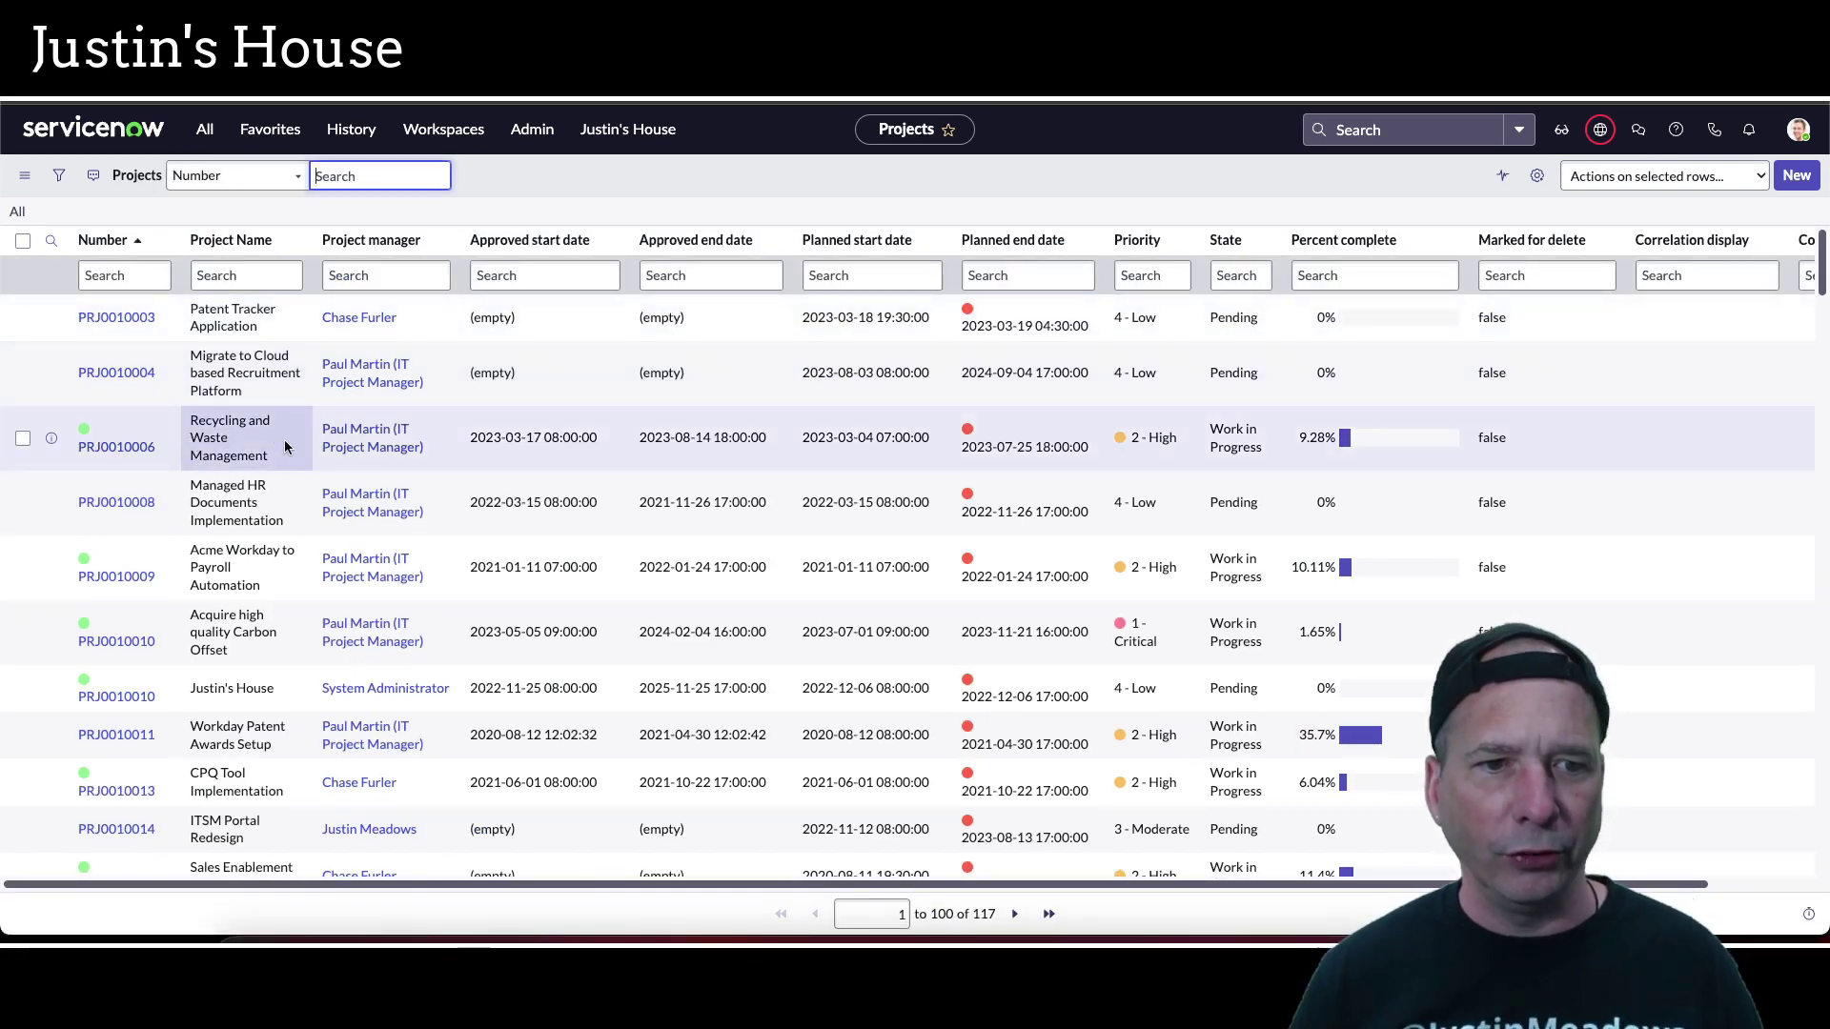
# Set the Recycling and Waste Management project's Project manager to the person named in the flow's trigger, and open project PRJ0010006
pyautogui.doubleClick(425, 438)
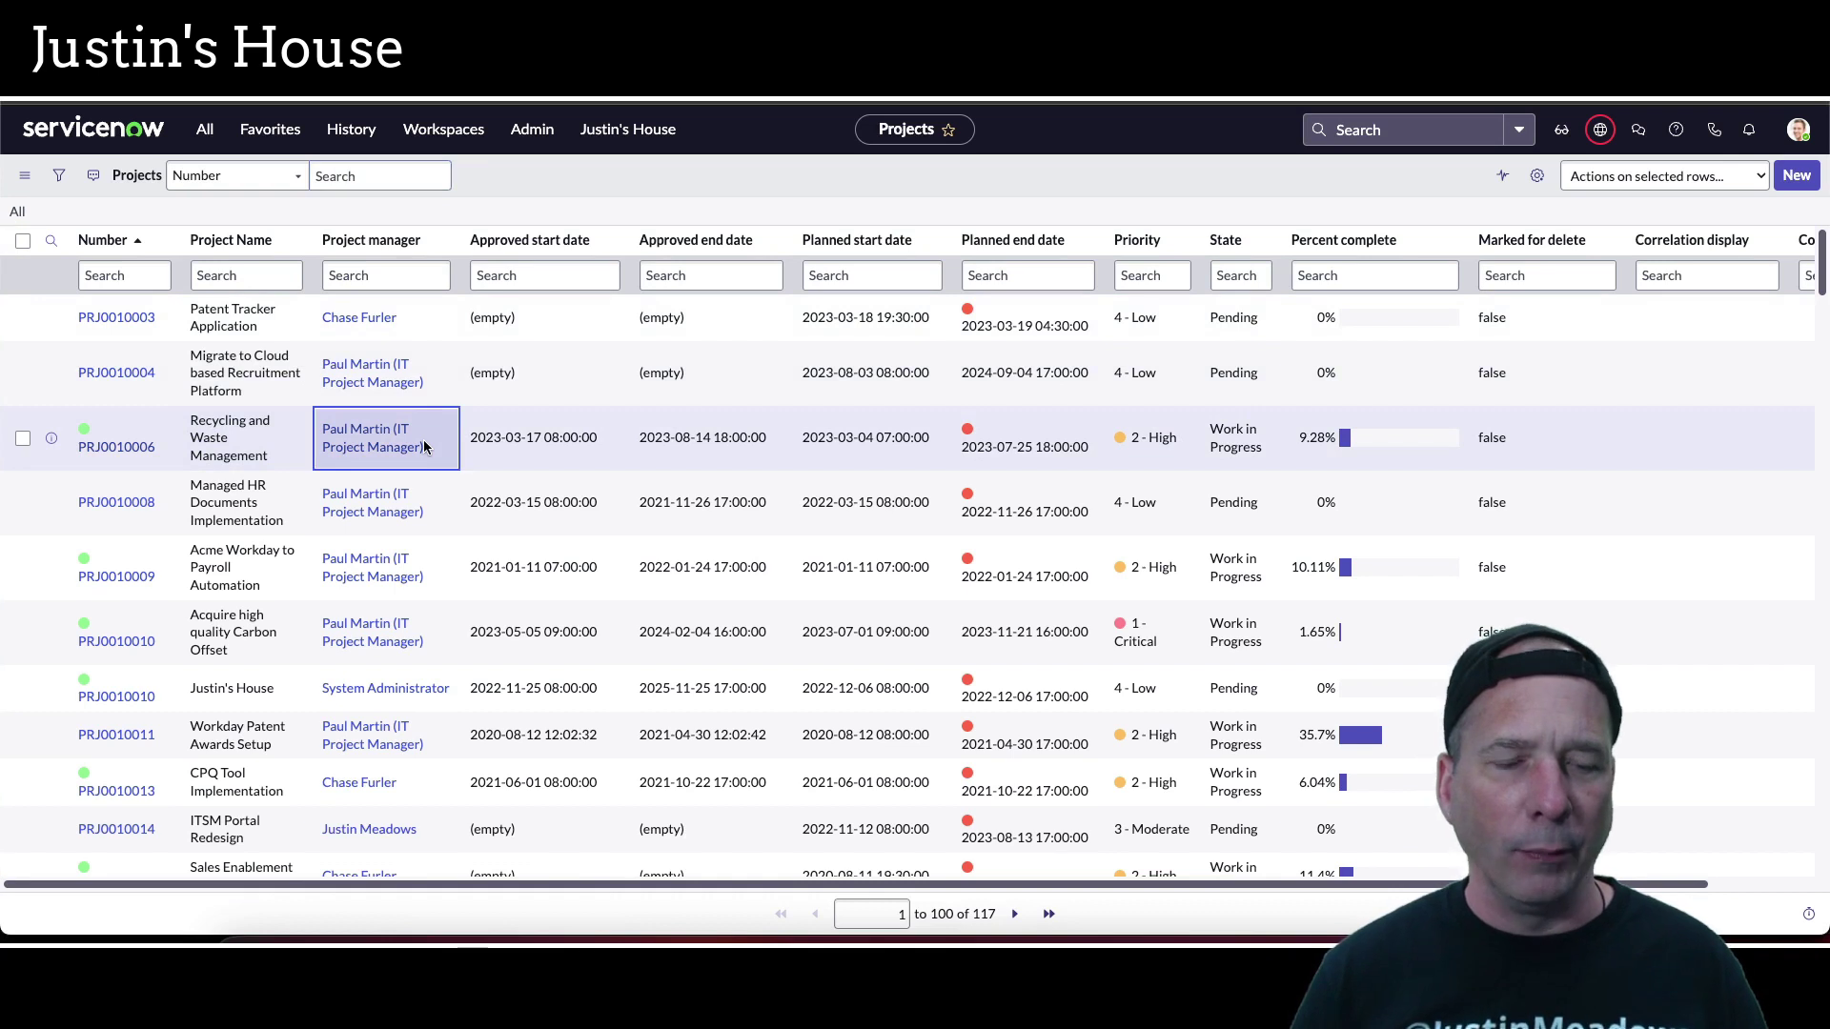
pyautogui.write('justin meadow')
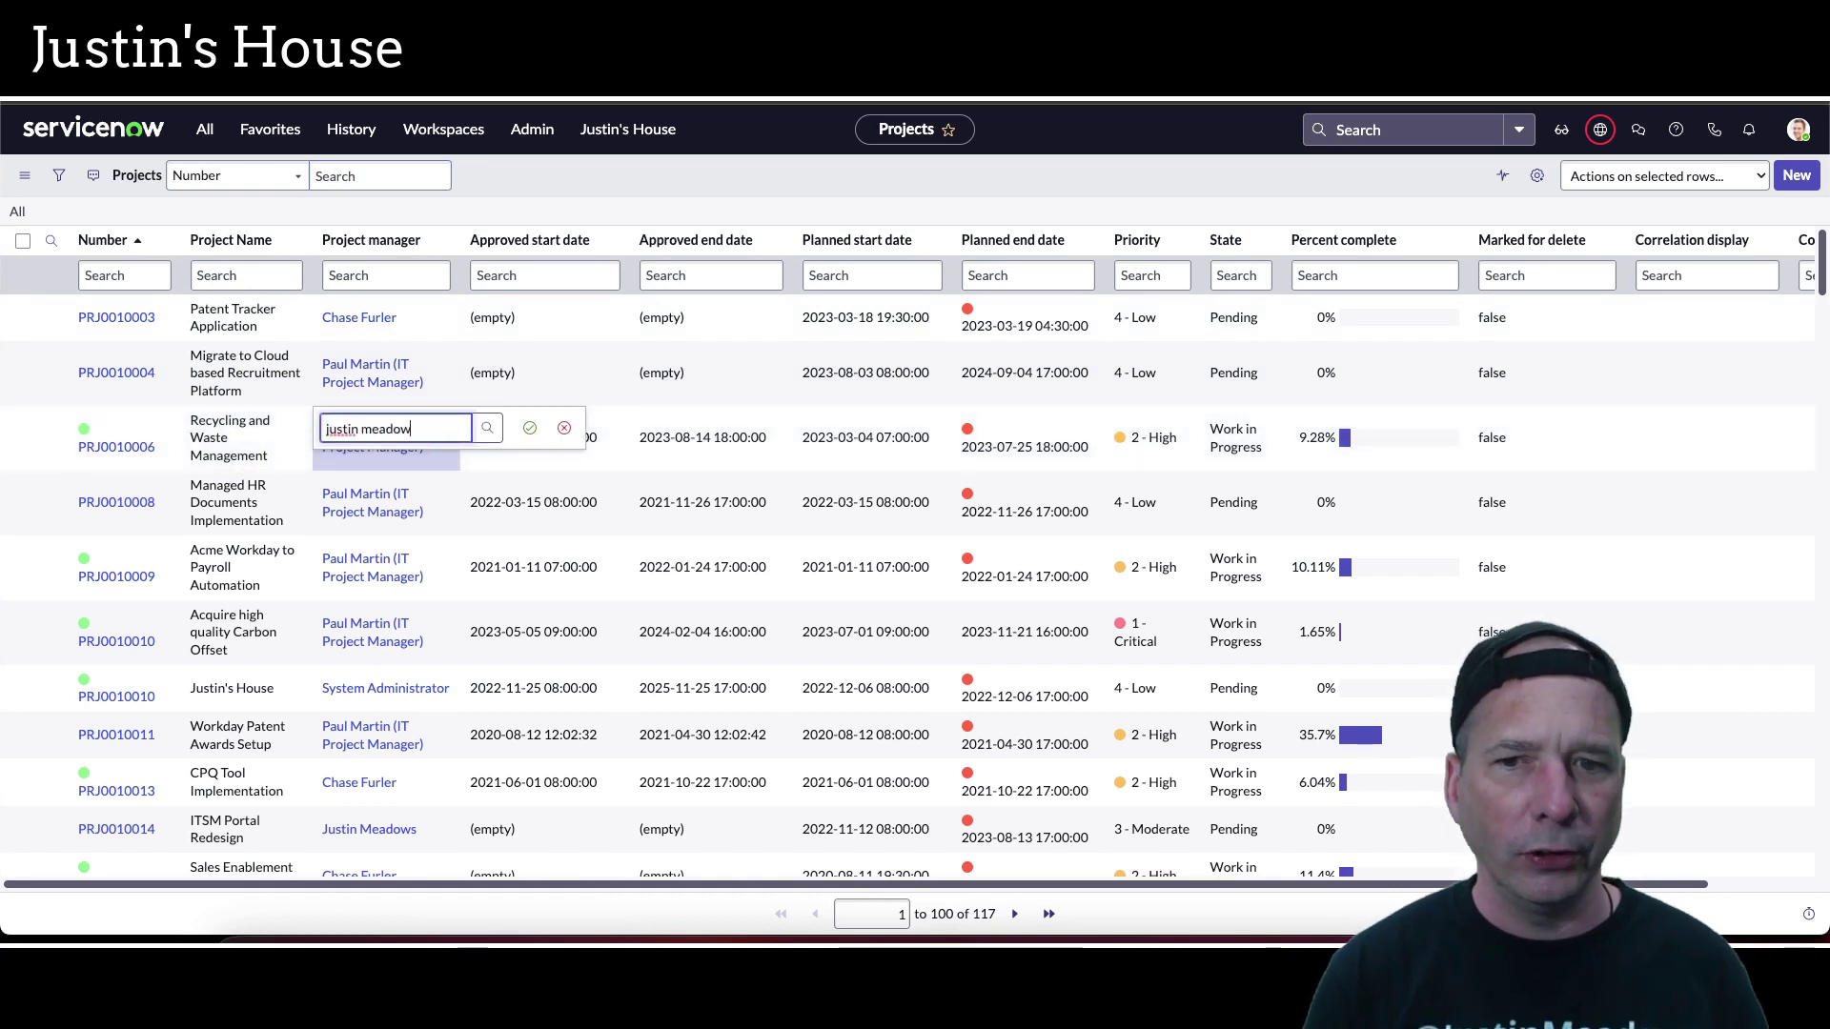
pyautogui.write('s')
pyautogui.click(381, 477)
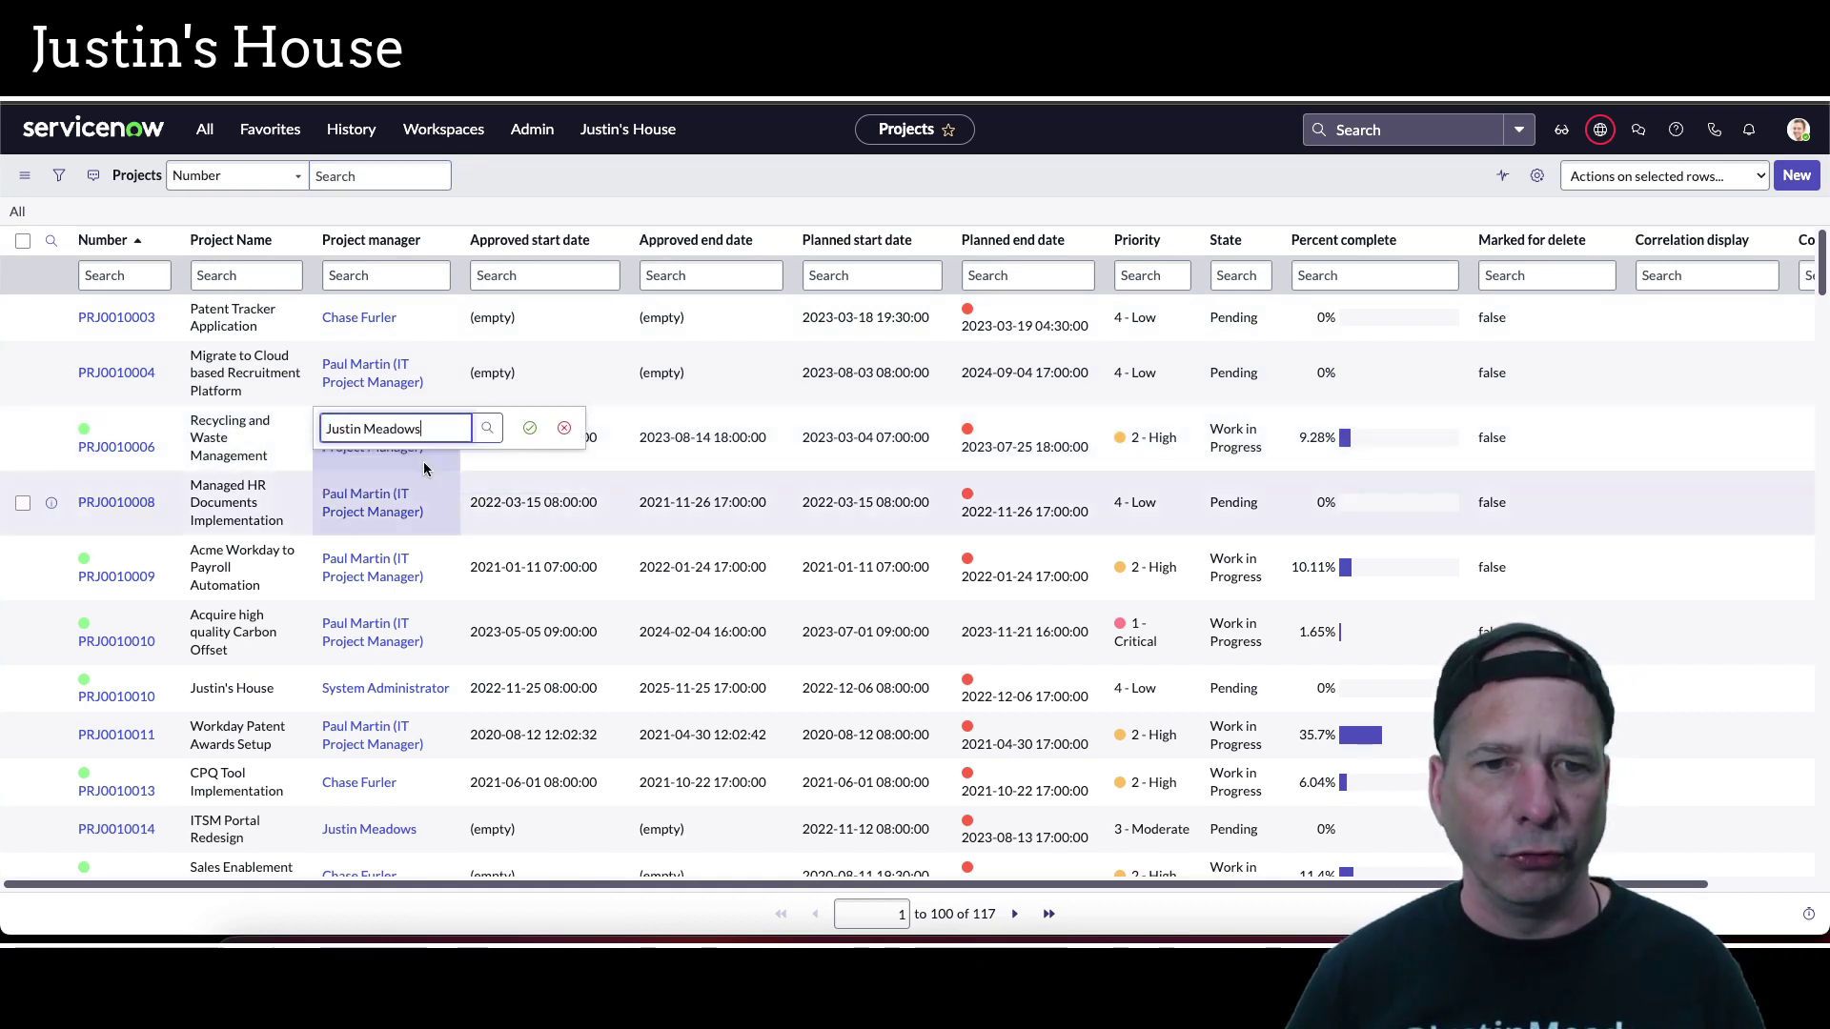
pyautogui.click(530, 427)
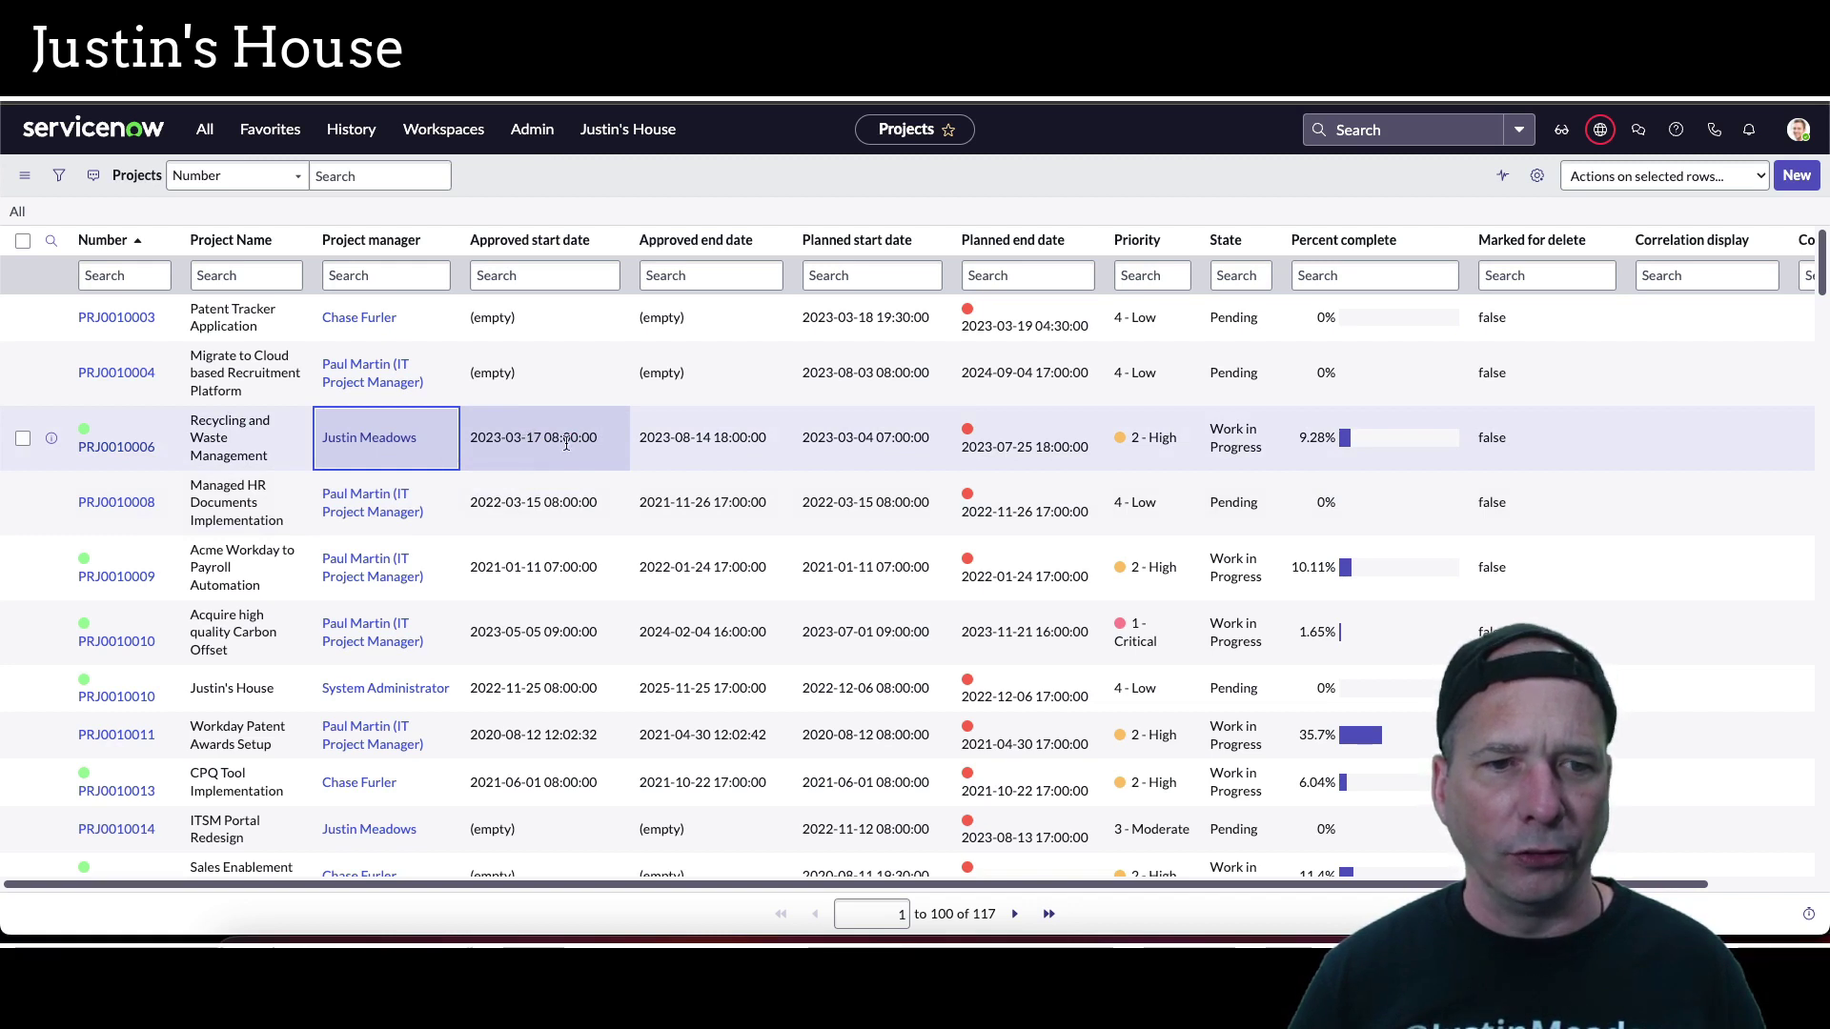
pyautogui.click(110, 448)
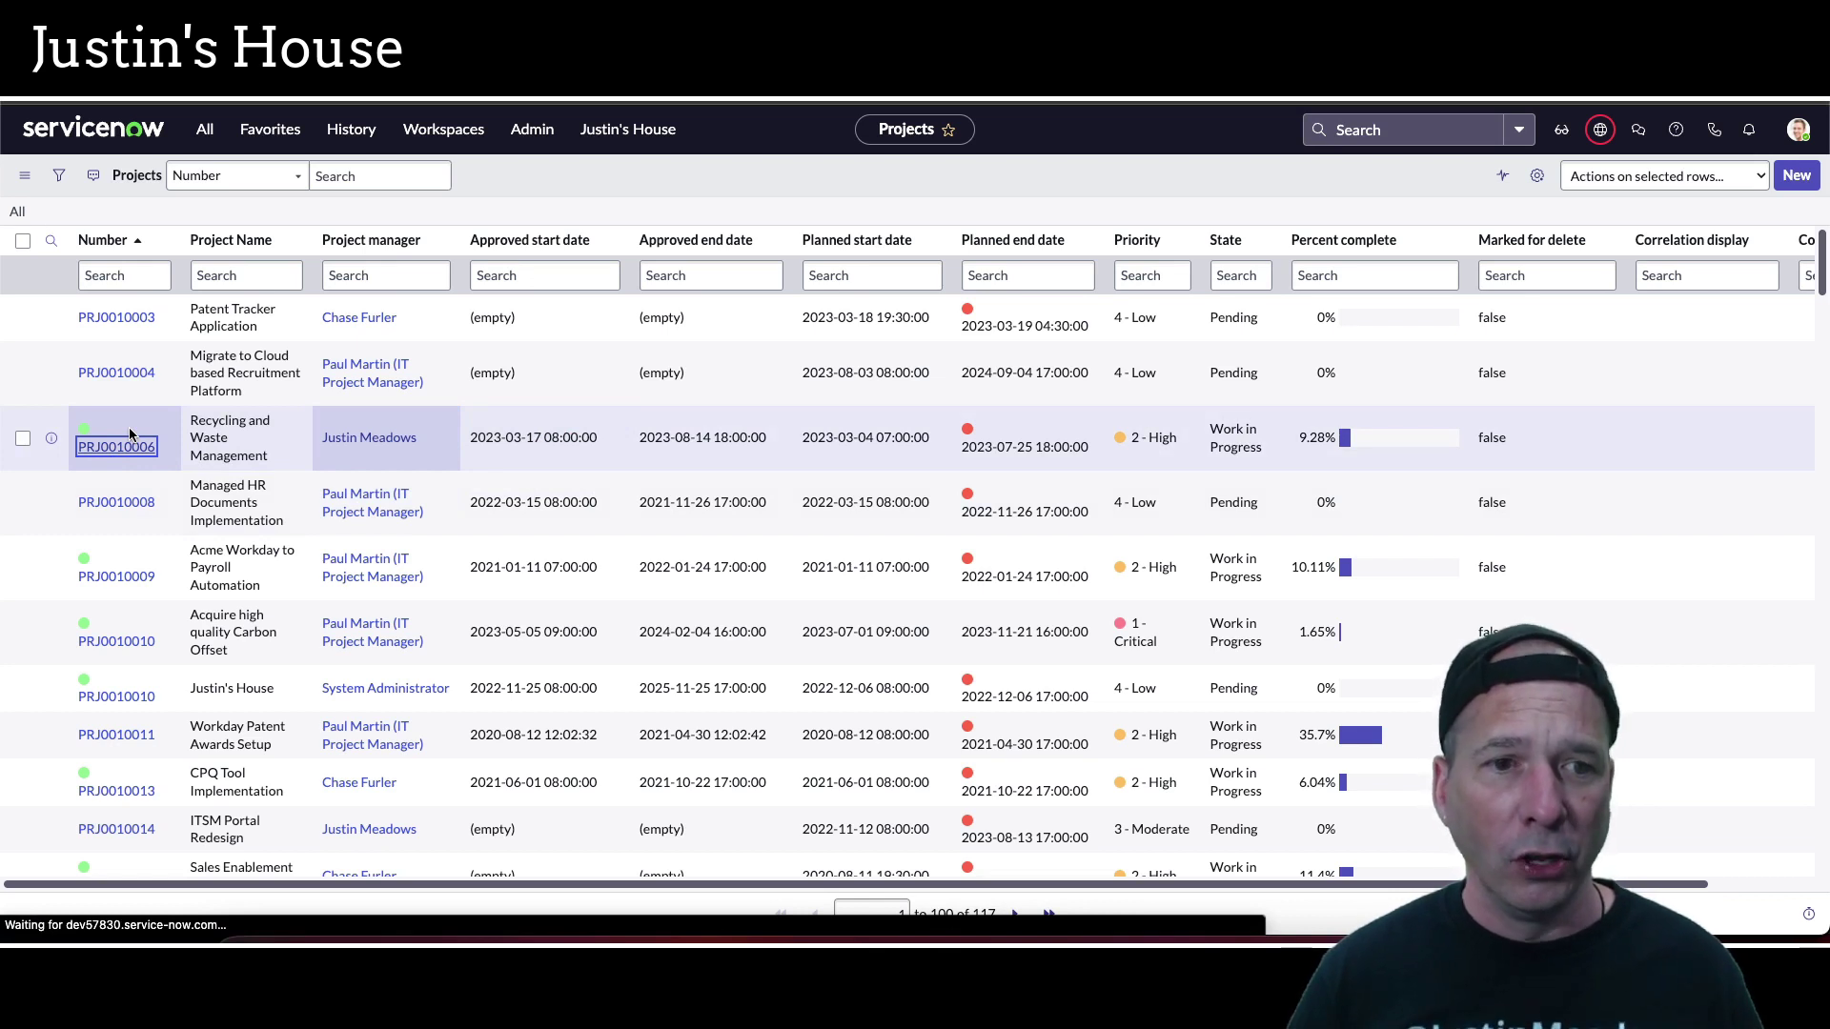
# Switch to the Atlassian browser profile, check all projects in Jira Software, and return to the dev57830 (Utah) ServiceNow profile
pyautogui.click(400, 91)
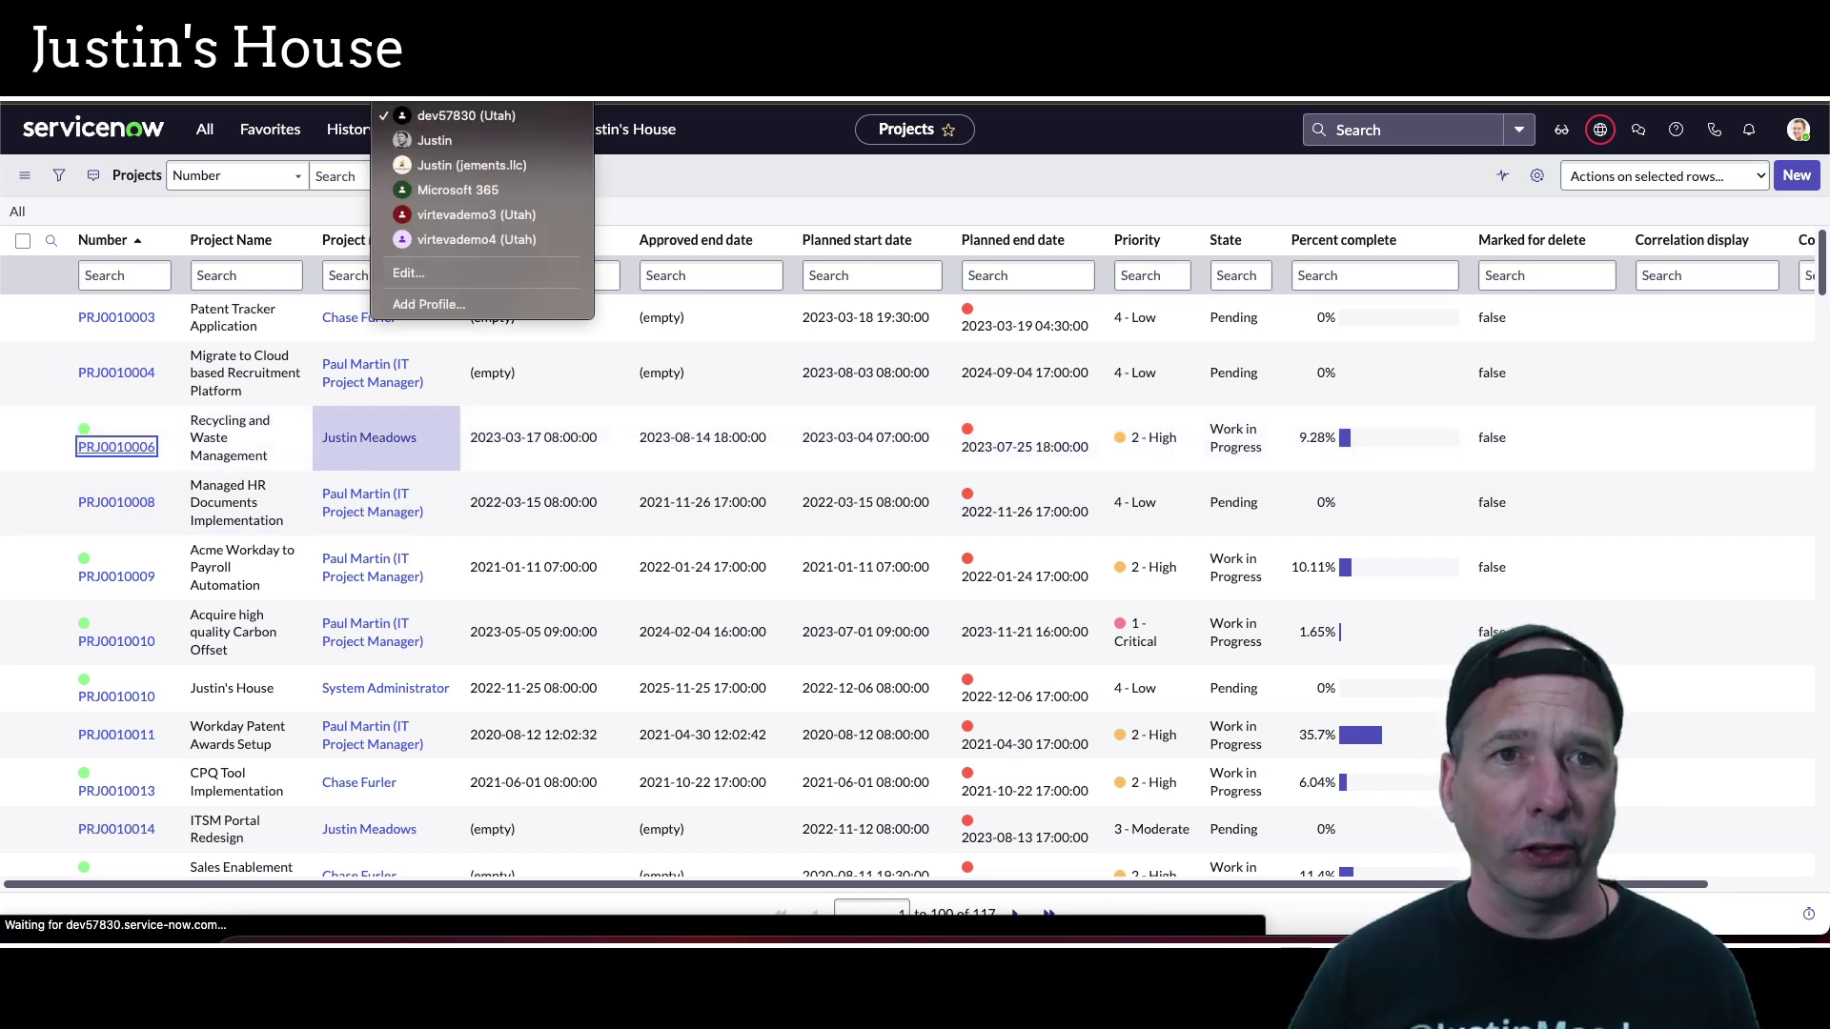
pyautogui.click(436, 143)
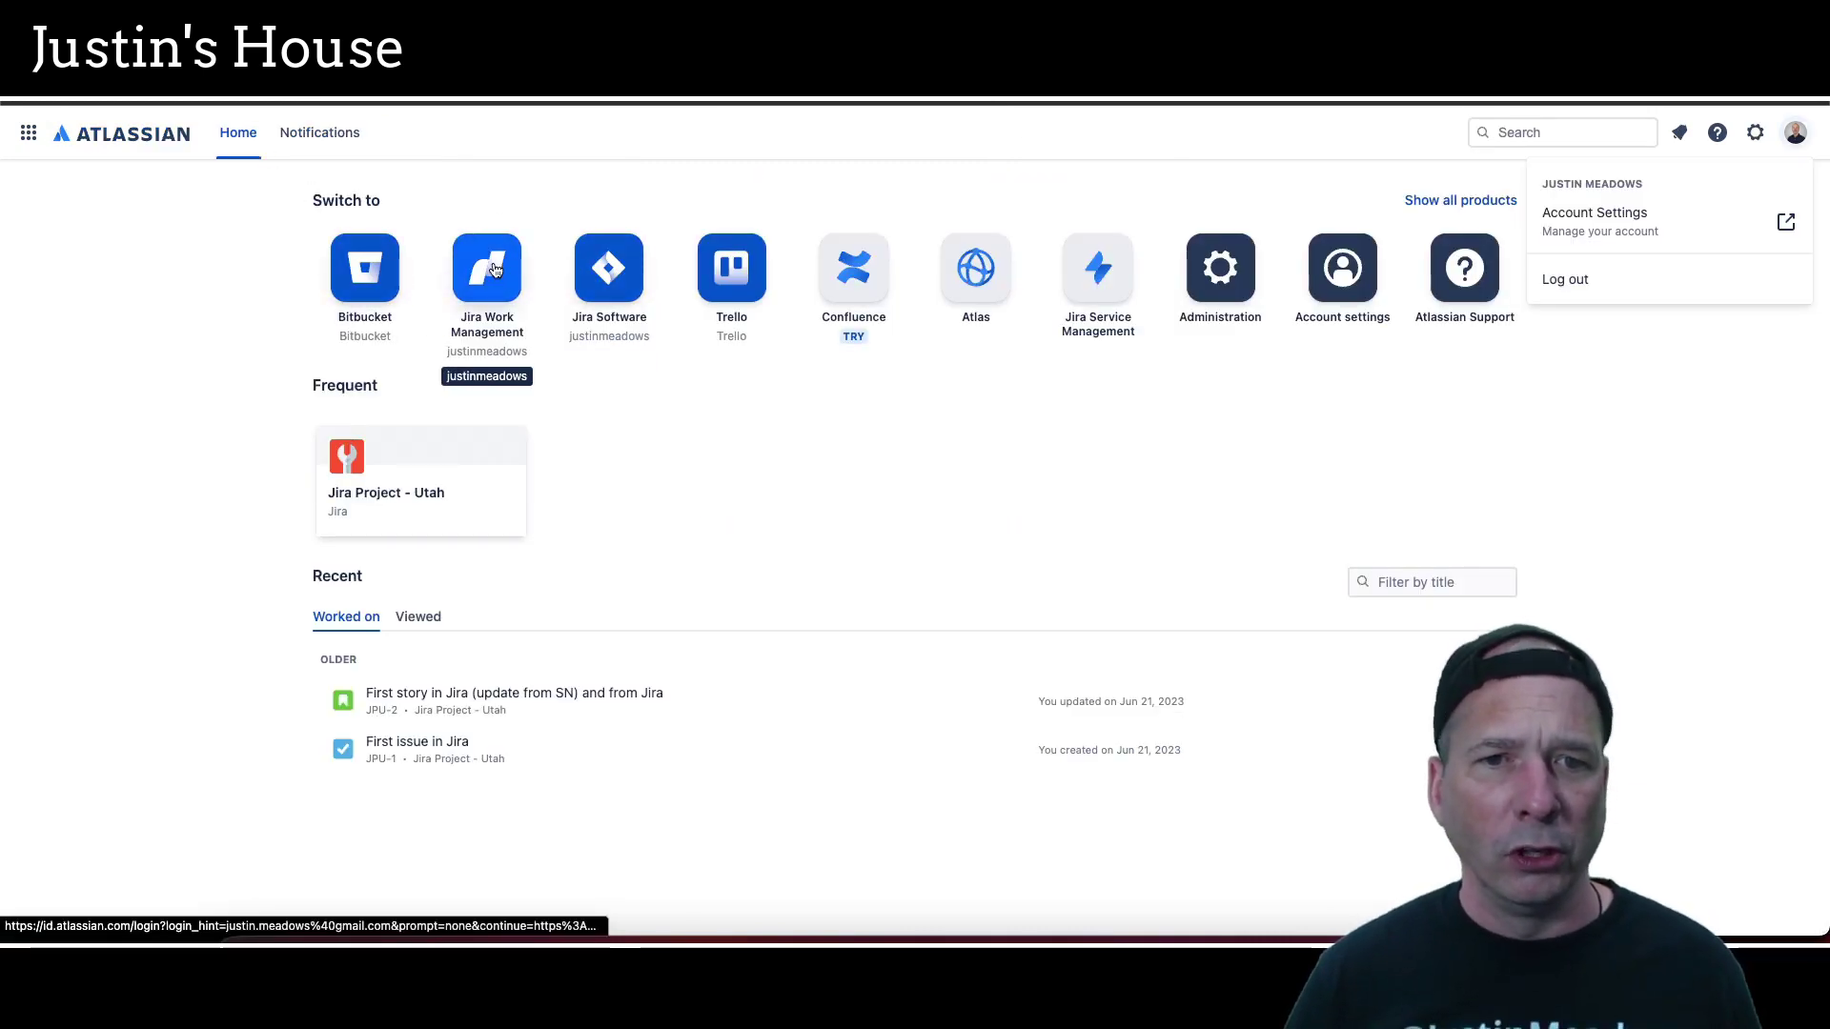
pyautogui.click(637, 268)
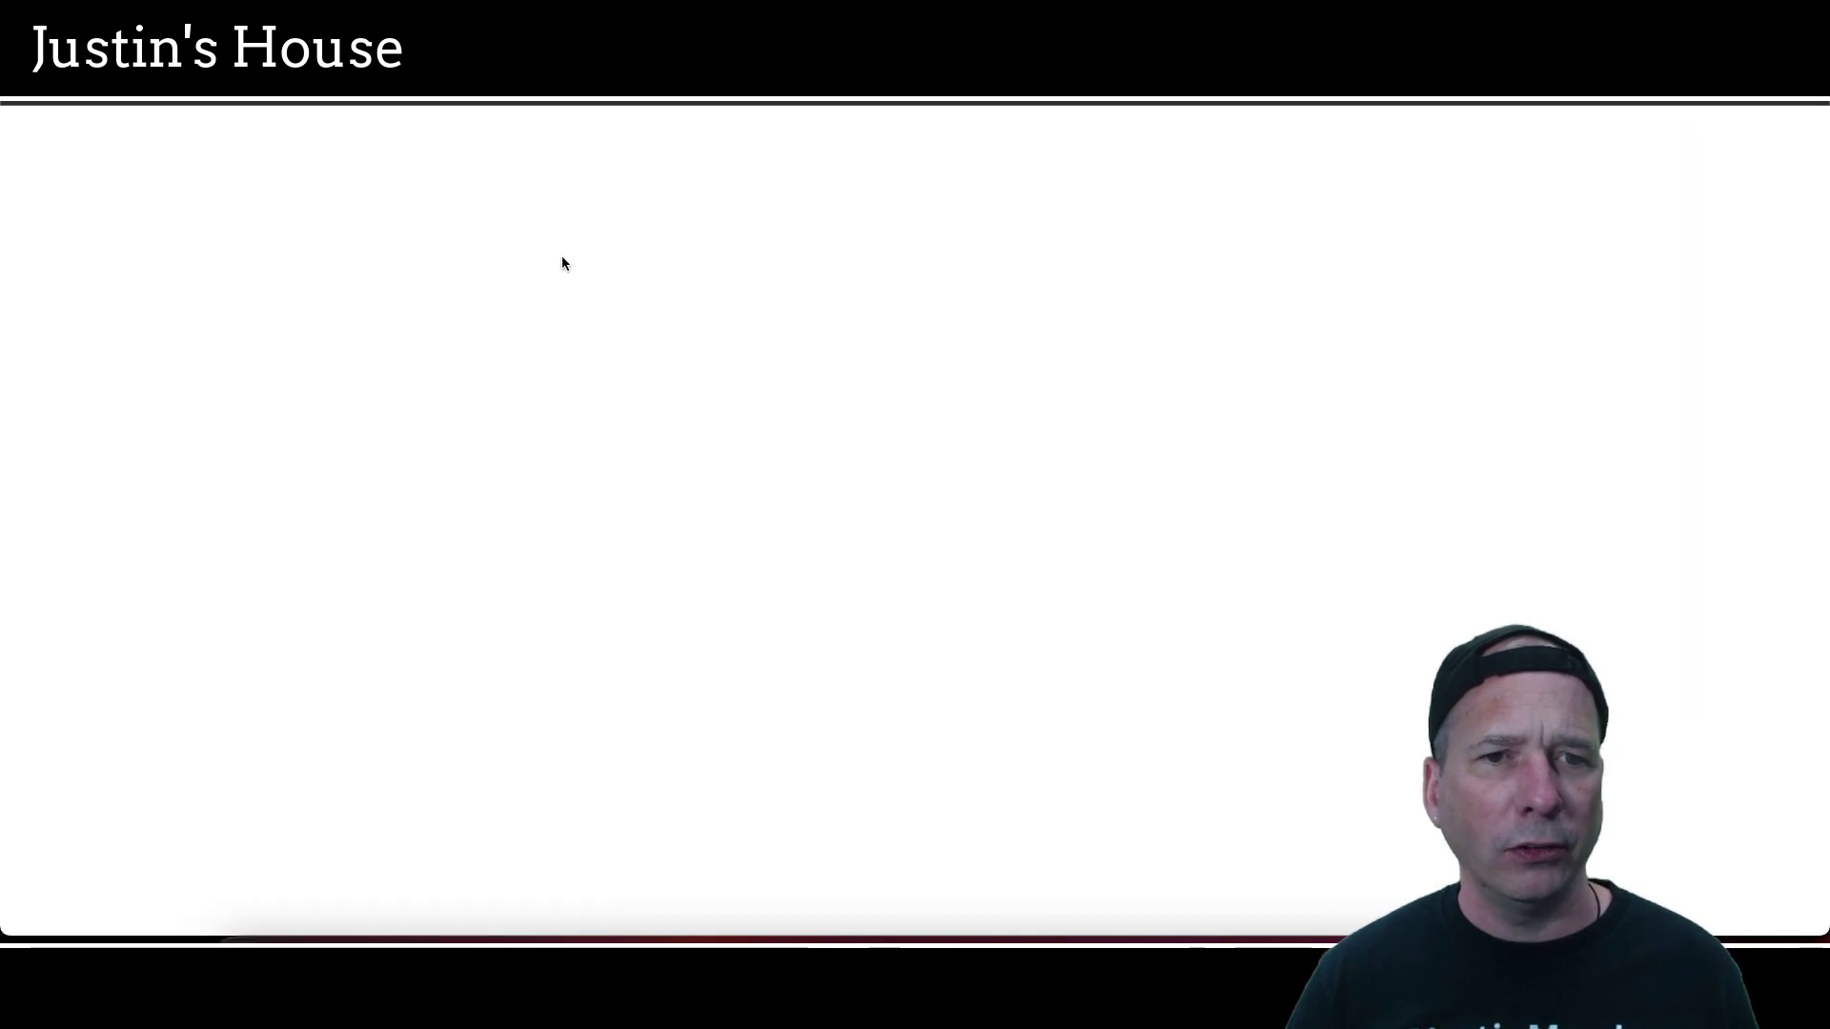
pyautogui.click(325, 132)
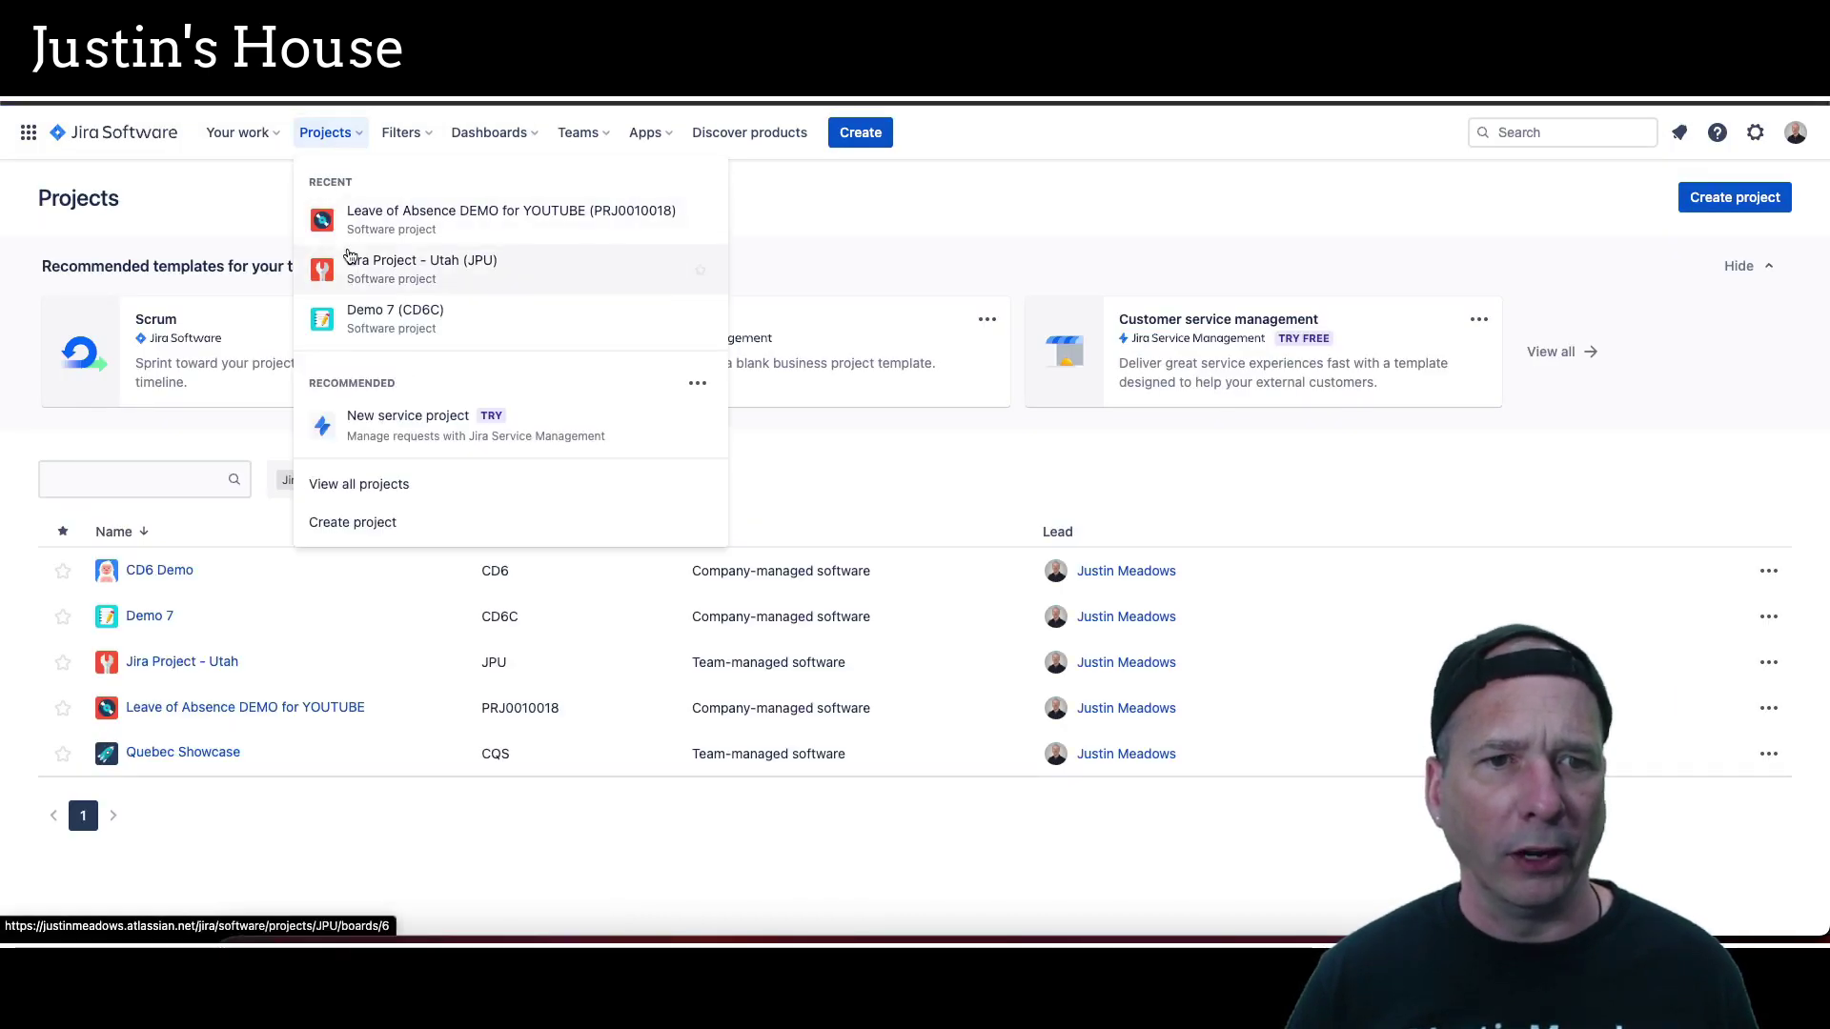
pyautogui.click(354, 483)
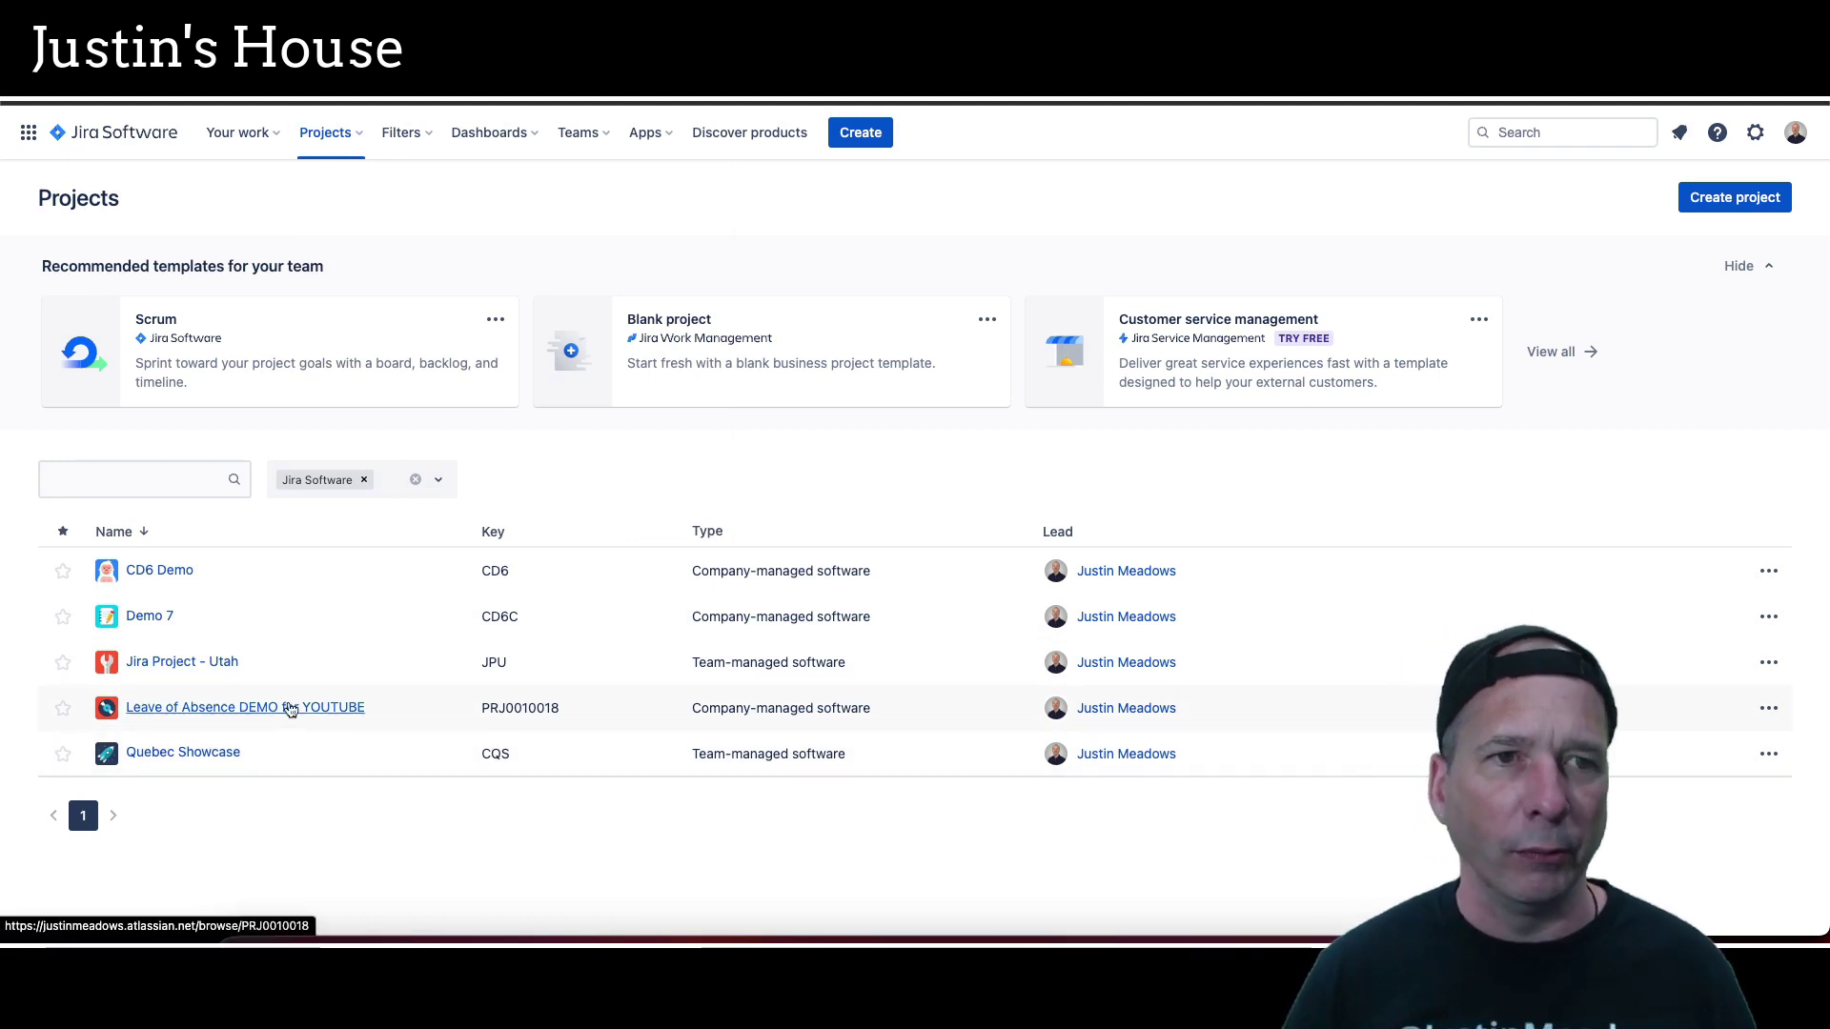
pyautogui.click(405, 92)
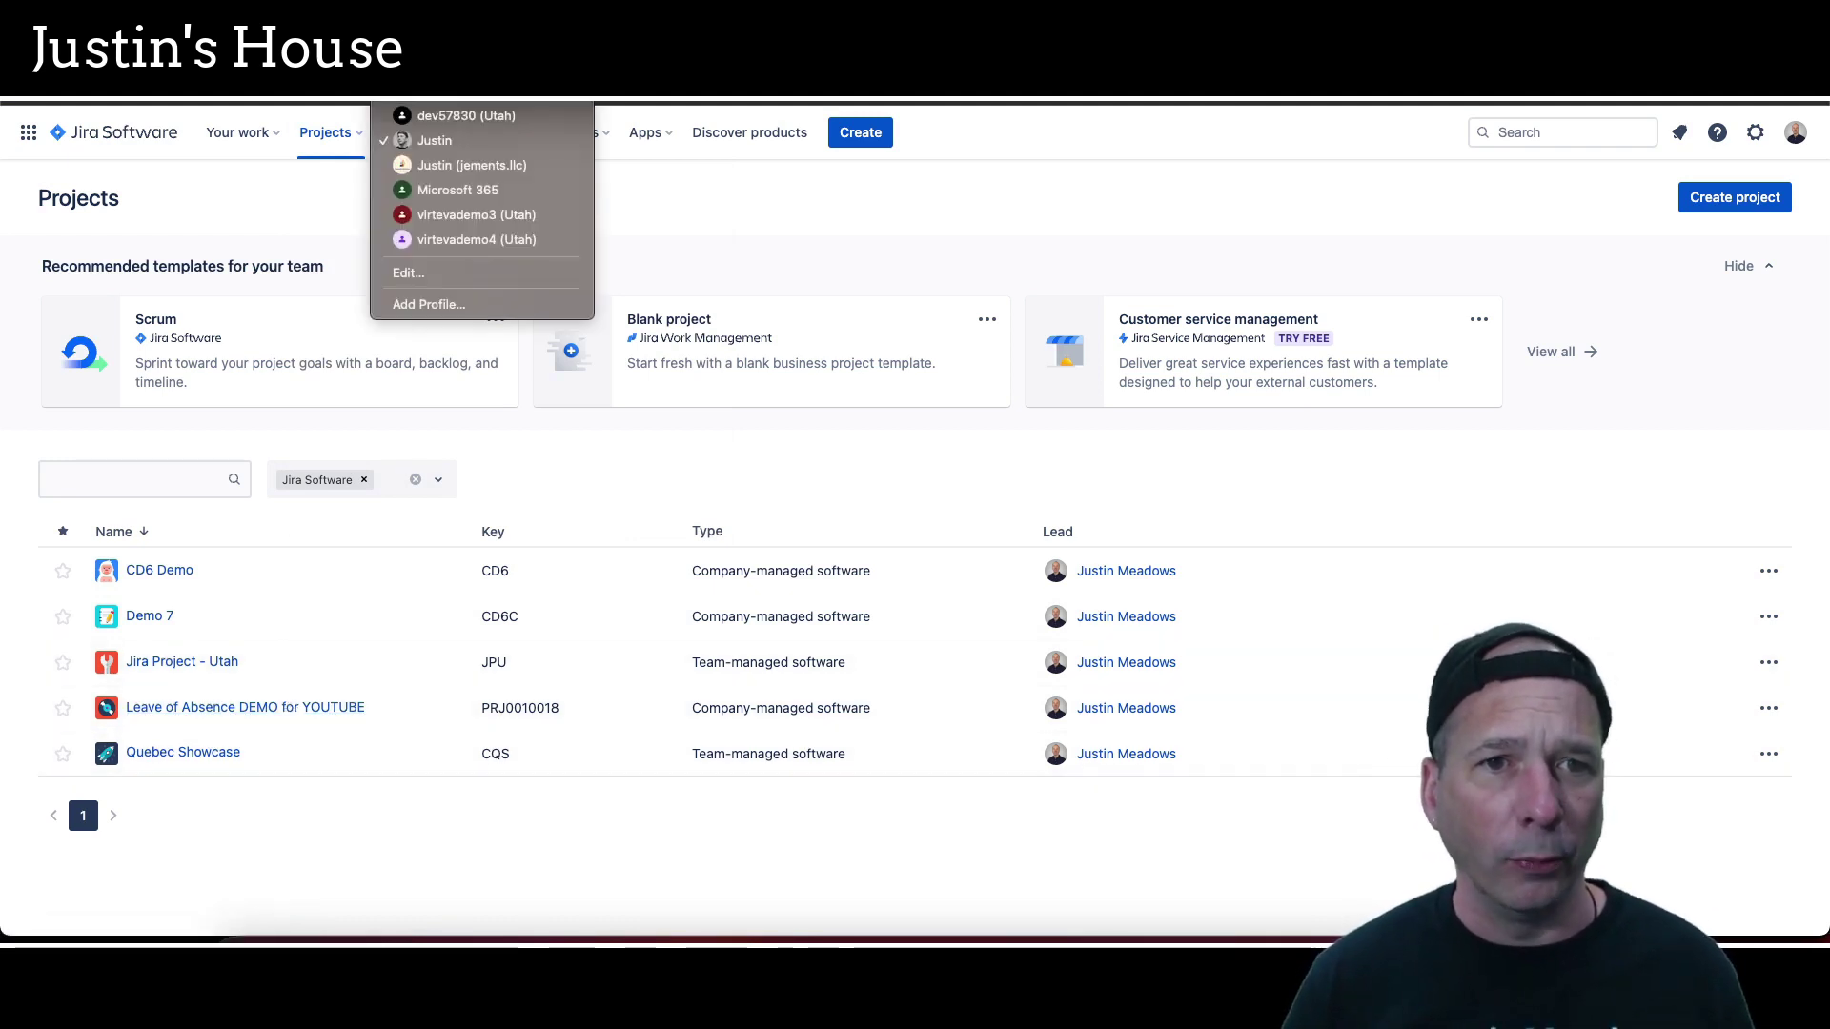
pyautogui.click(439, 116)
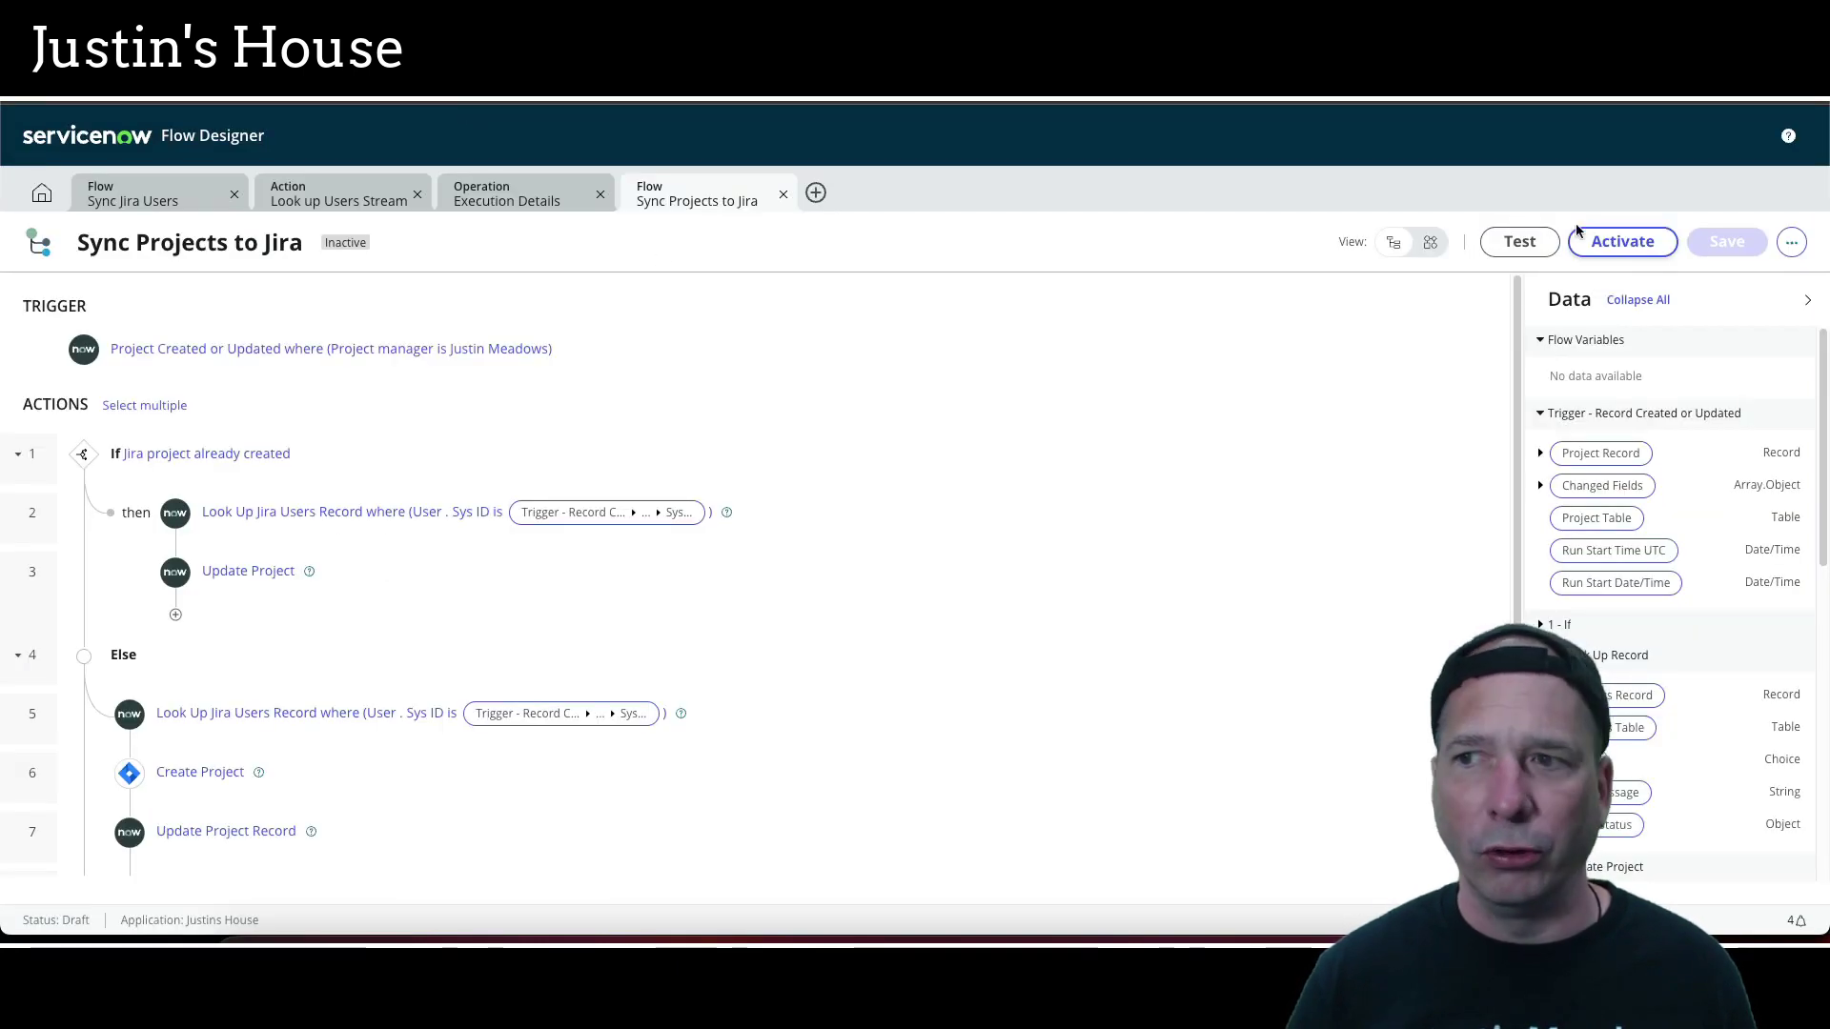
# Run a test of the Sync Projects to Jira flow with Recycling and Waste Management as the Project Record
pyautogui.click(1519, 241)
pyautogui.click(896, 320)
pyautogui.write('recyc')
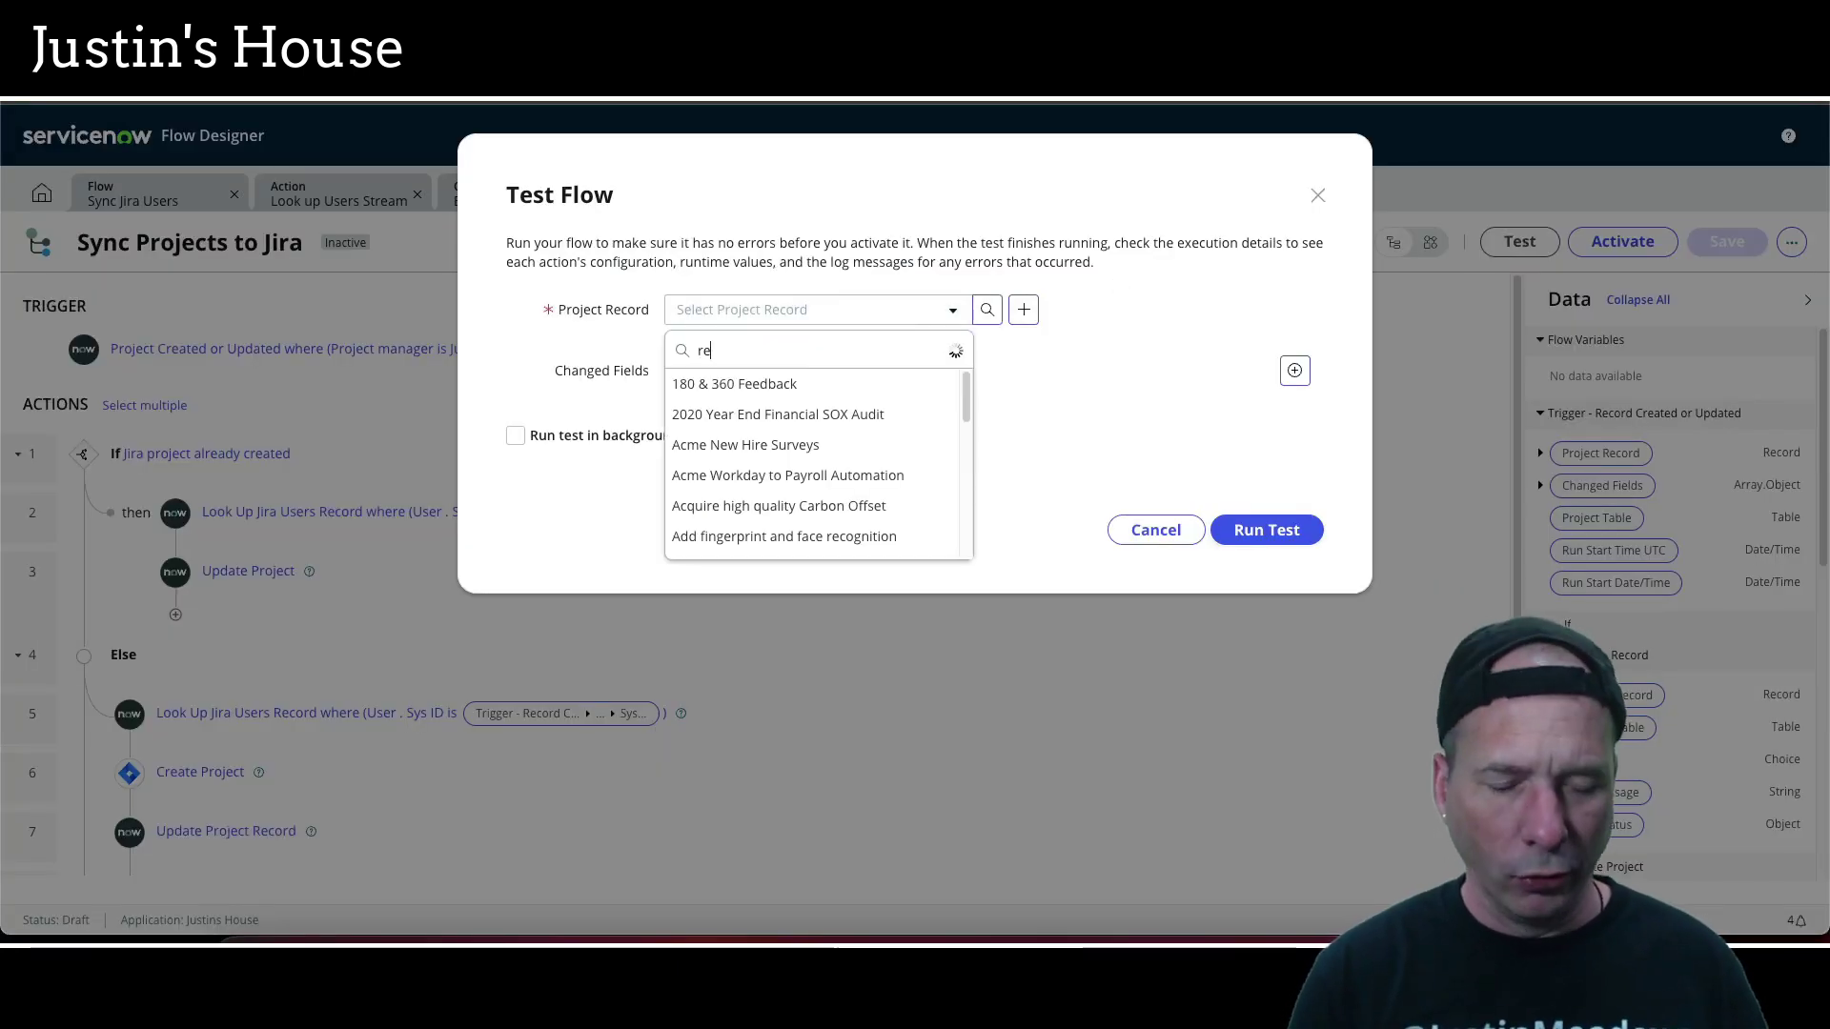
pyautogui.click(861, 382)
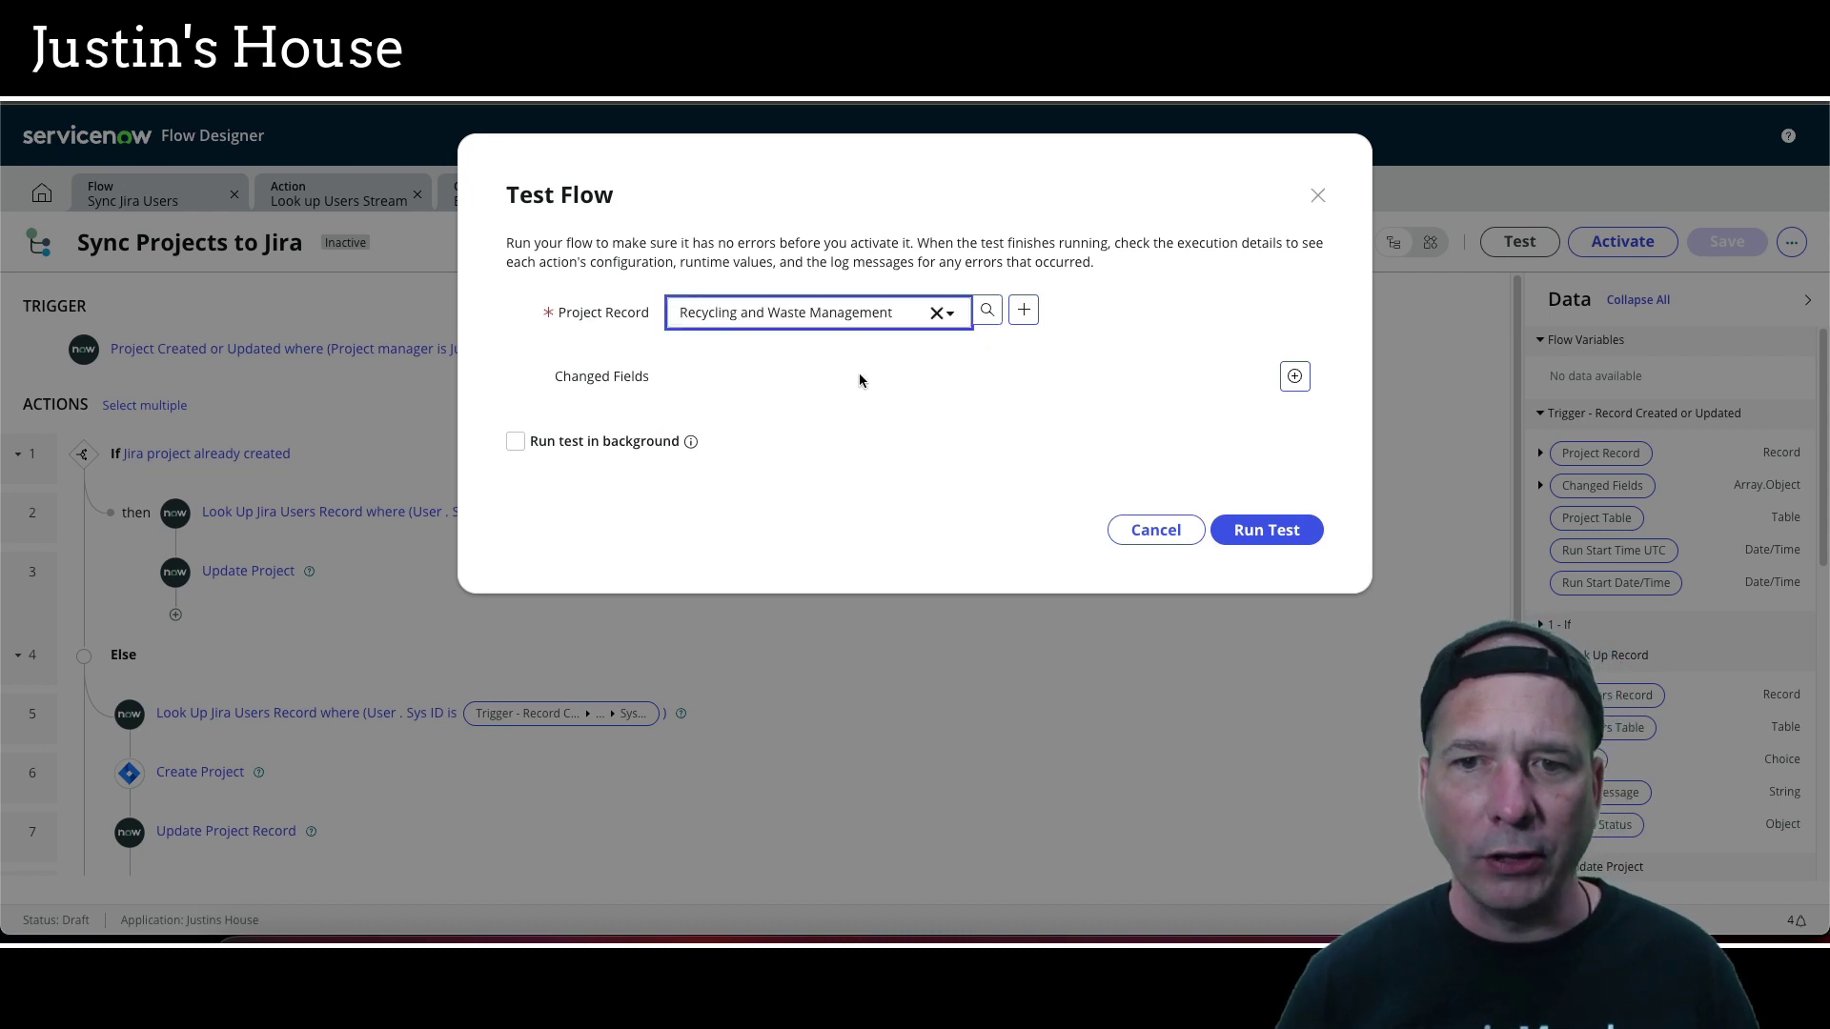
pyautogui.click(1243, 532)
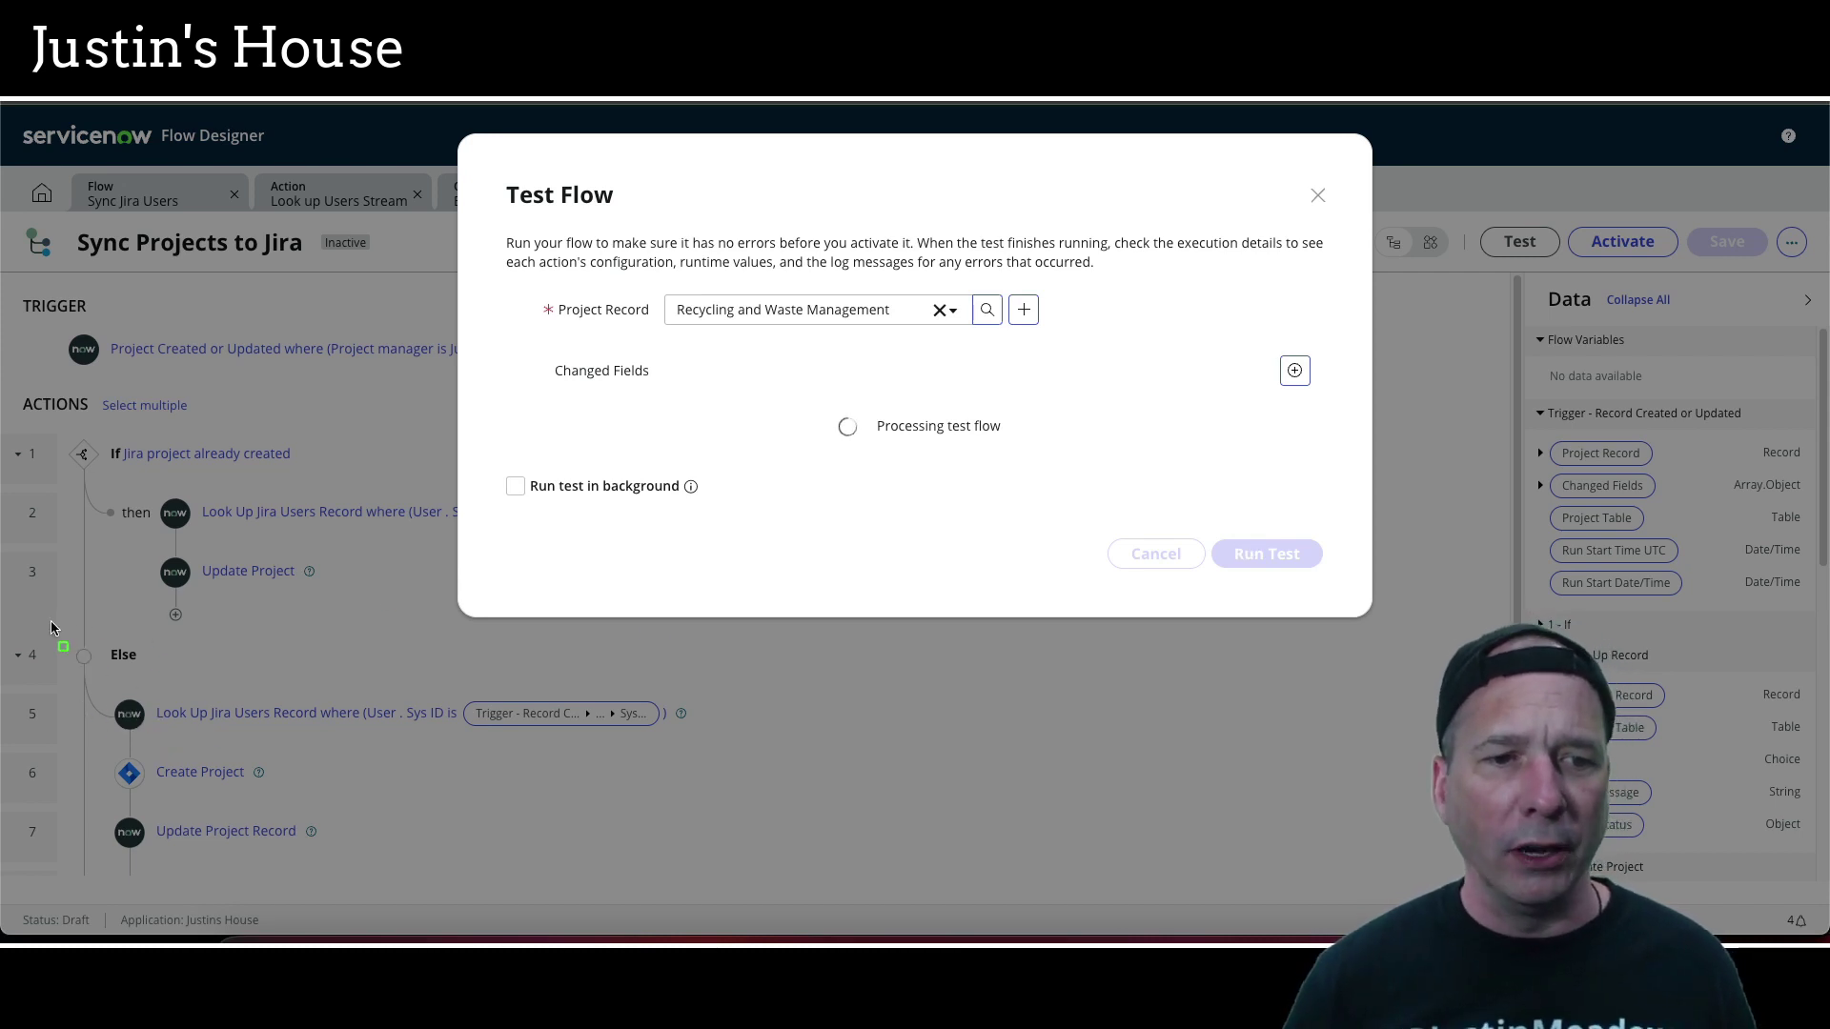
pyautogui.moveTo(49, 620)
pyautogui.mouseDown()
pyautogui.moveTo(551, 866)
pyautogui.moveTo(718, 907)
pyautogui.mouseUp()
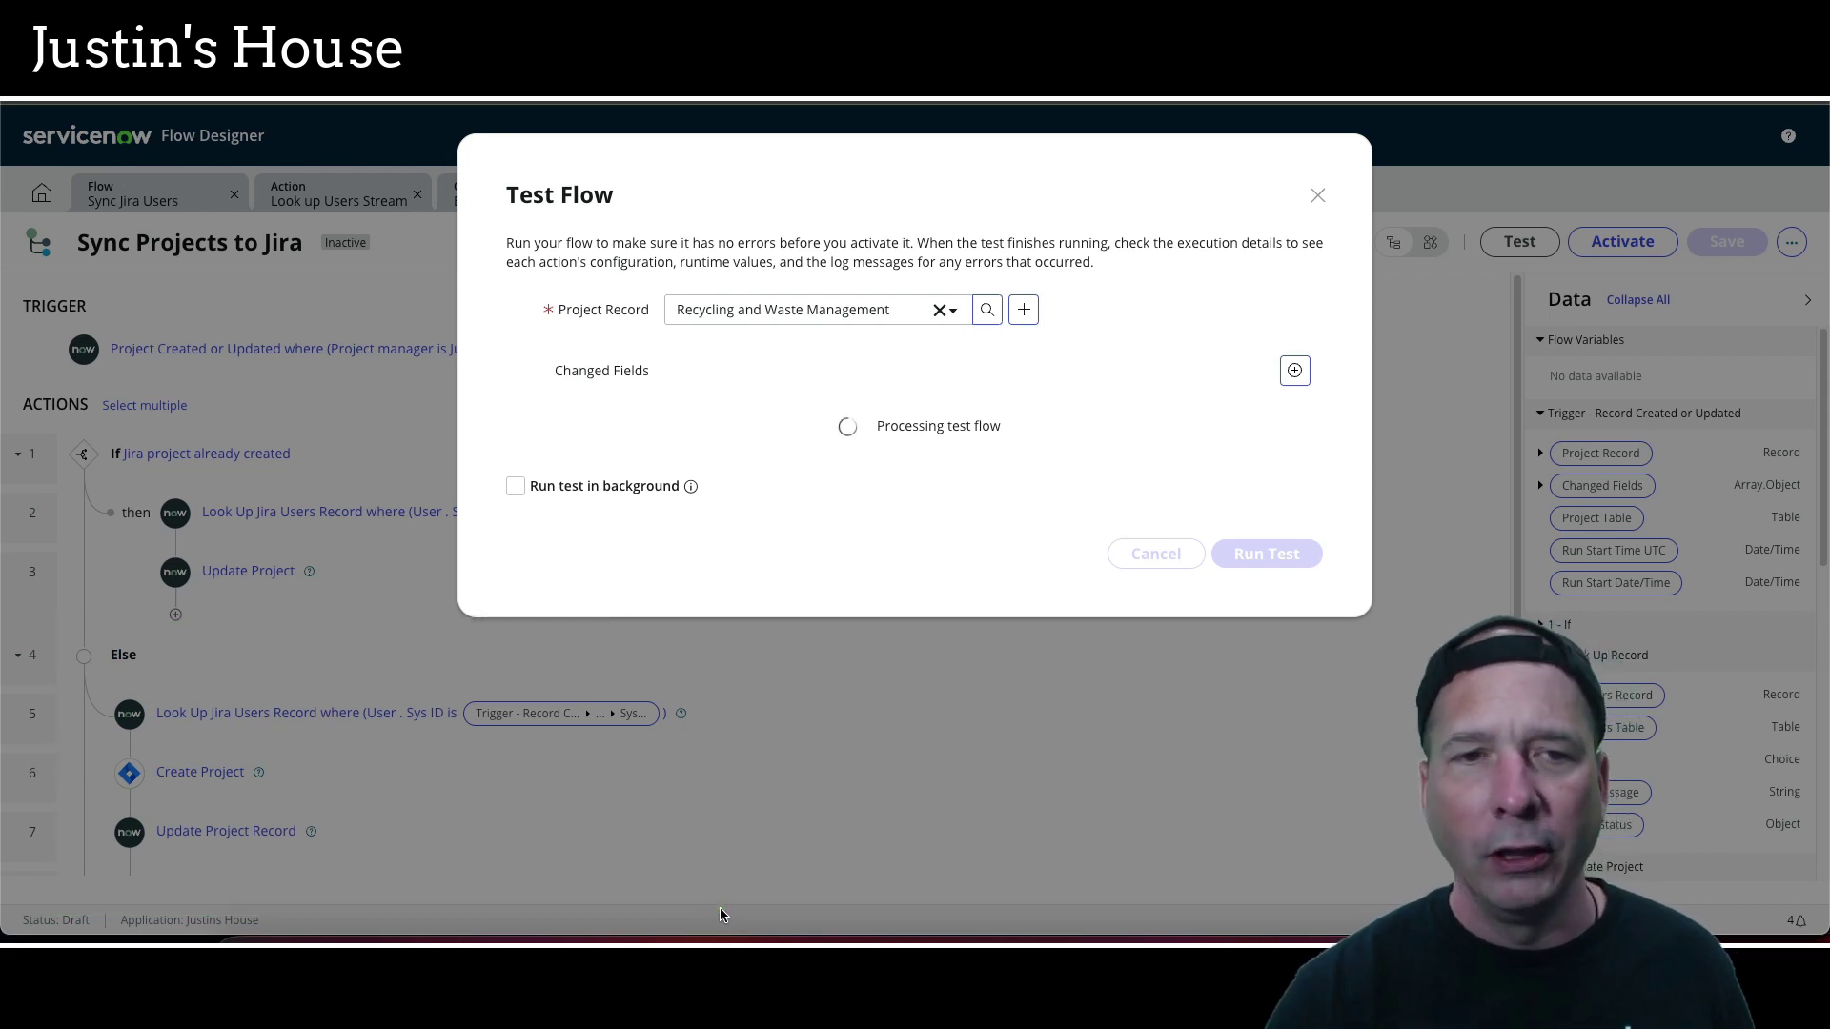
# Switch to the Atlassian browser profile and check the Jira projects list for the Recycling and Waste Management name, key and lead
pyautogui.click(400, 91)
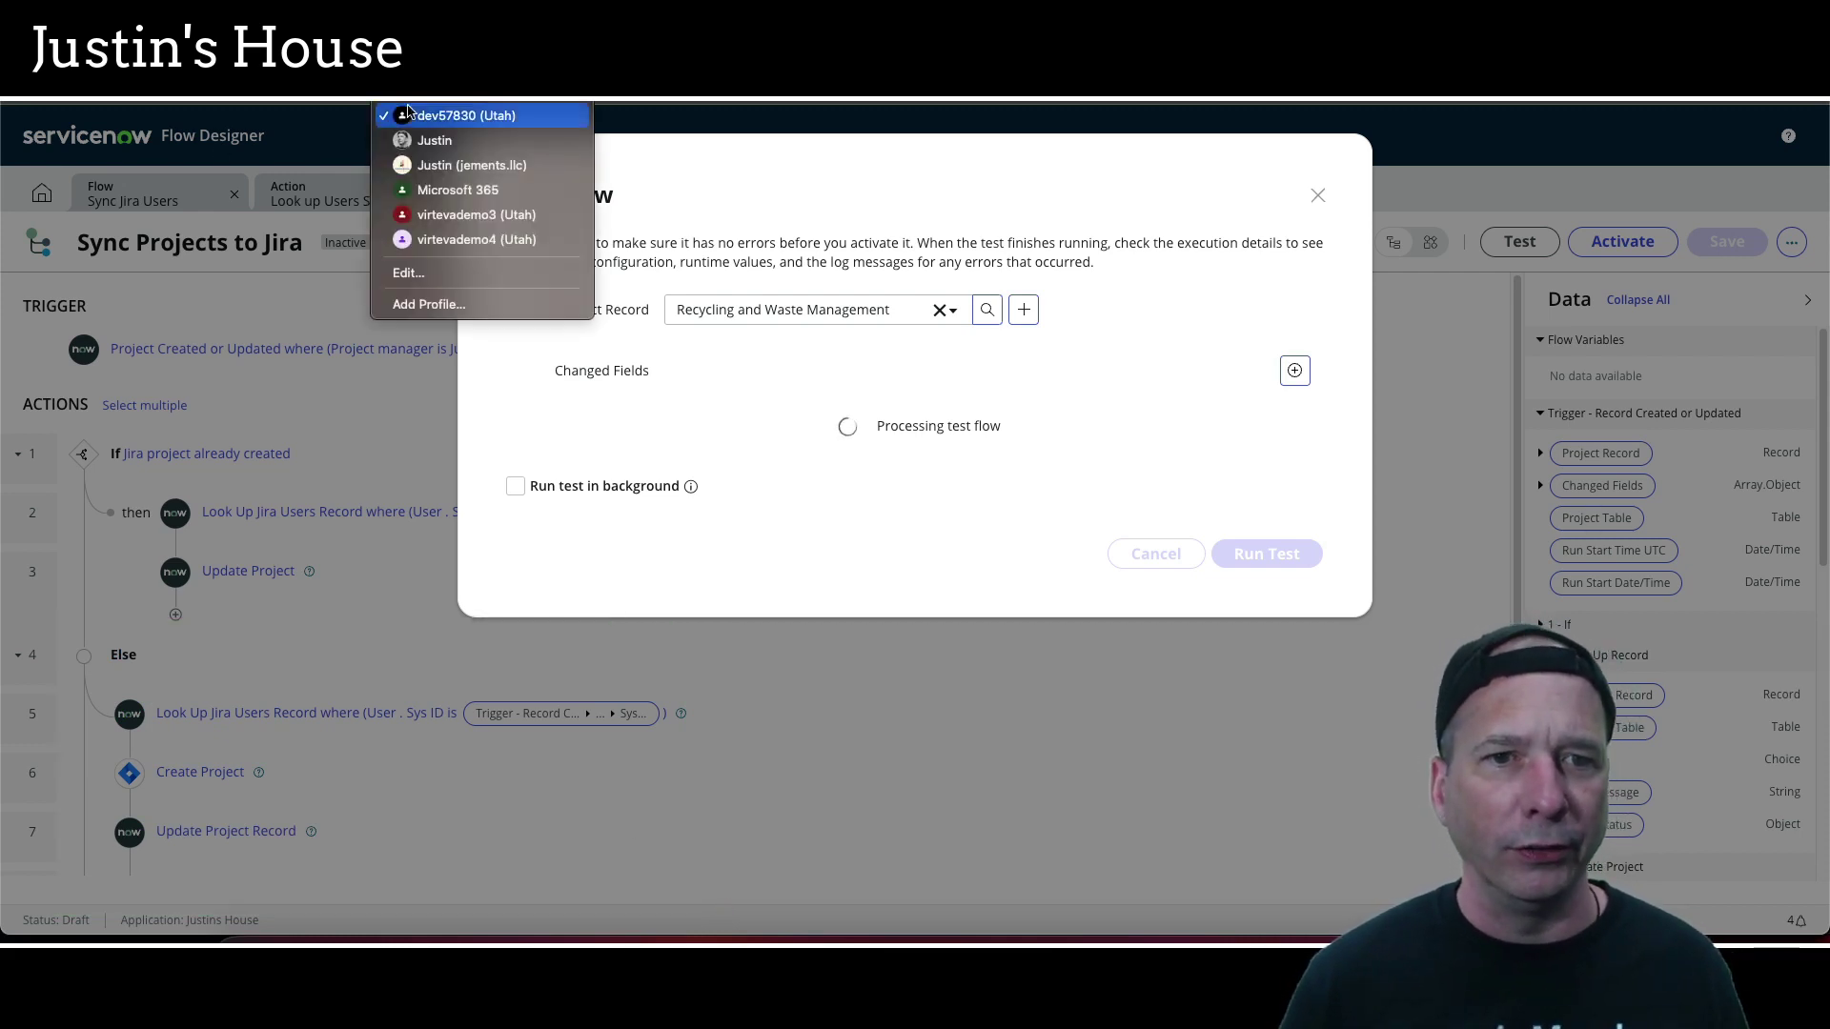
pyautogui.click(448, 141)
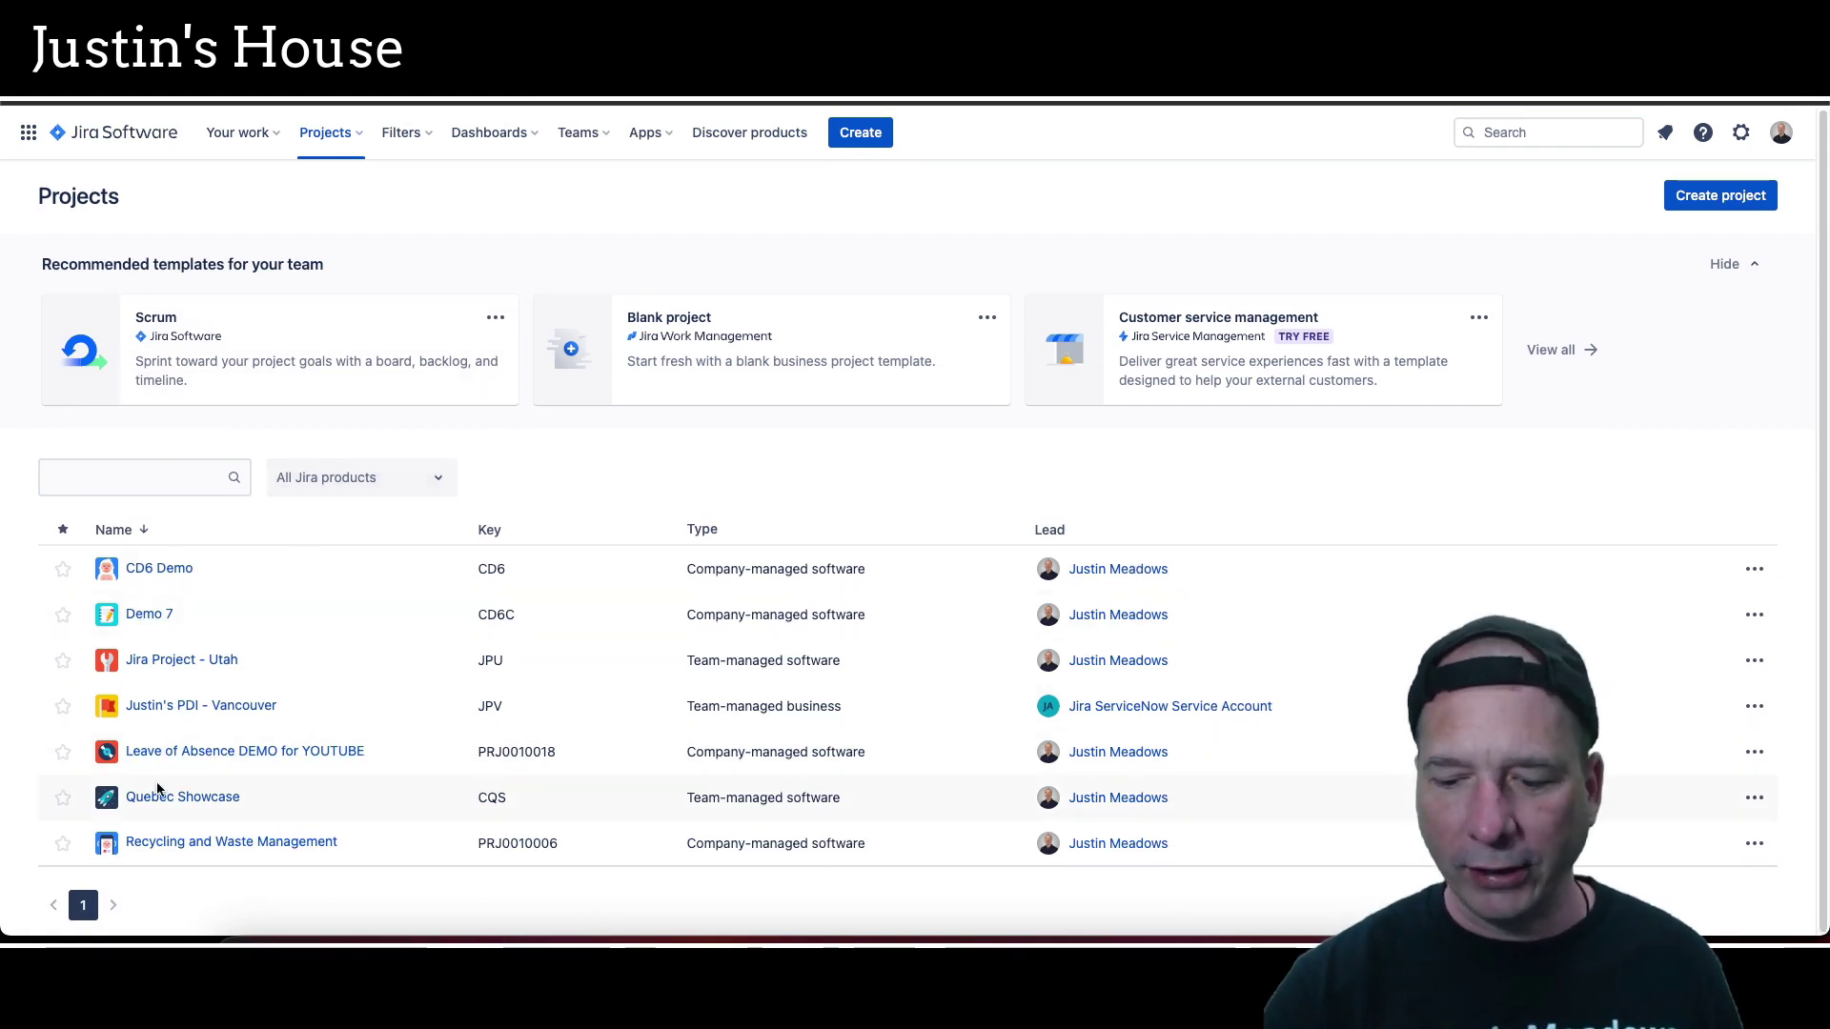
pyautogui.moveTo(73, 804)
pyautogui.mouseDown()
pyautogui.moveTo(459, 877)
pyautogui.moveTo(424, 859)
pyautogui.mouseUp()
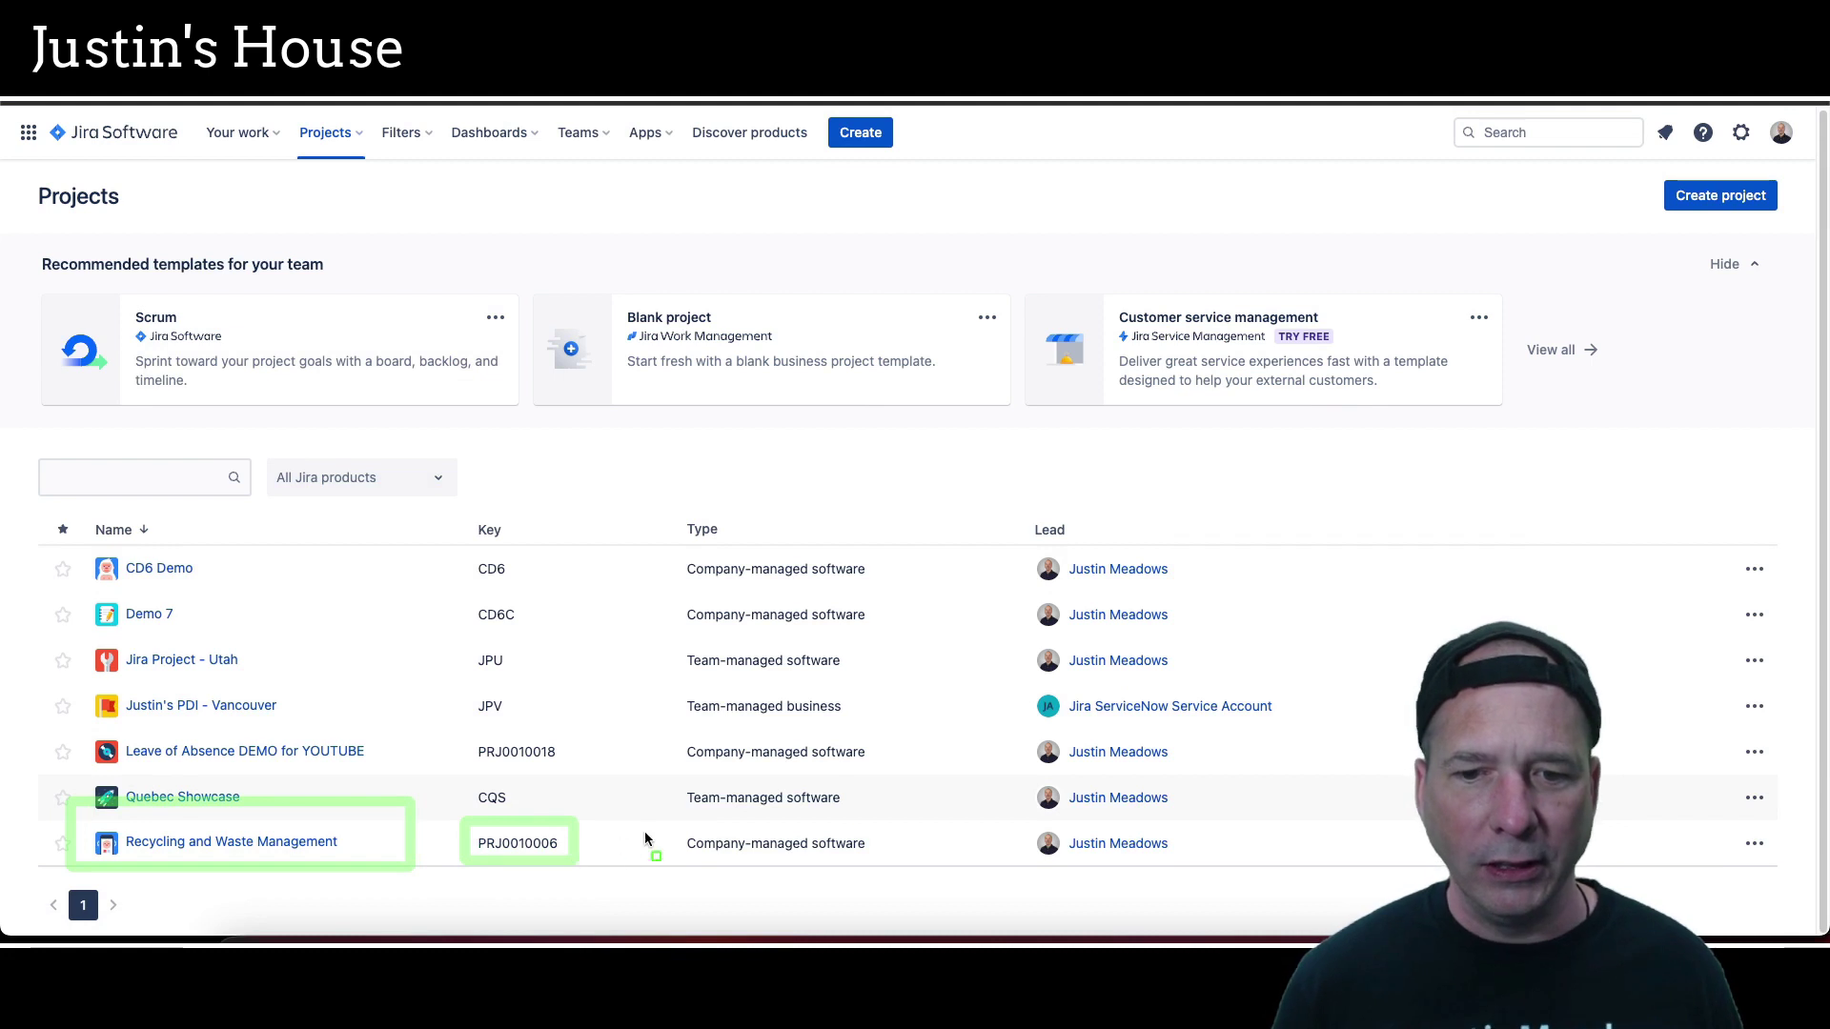
pyautogui.moveTo(1003, 801); pyautogui.dragTo(1210, 861)
pyautogui.press('Escape')
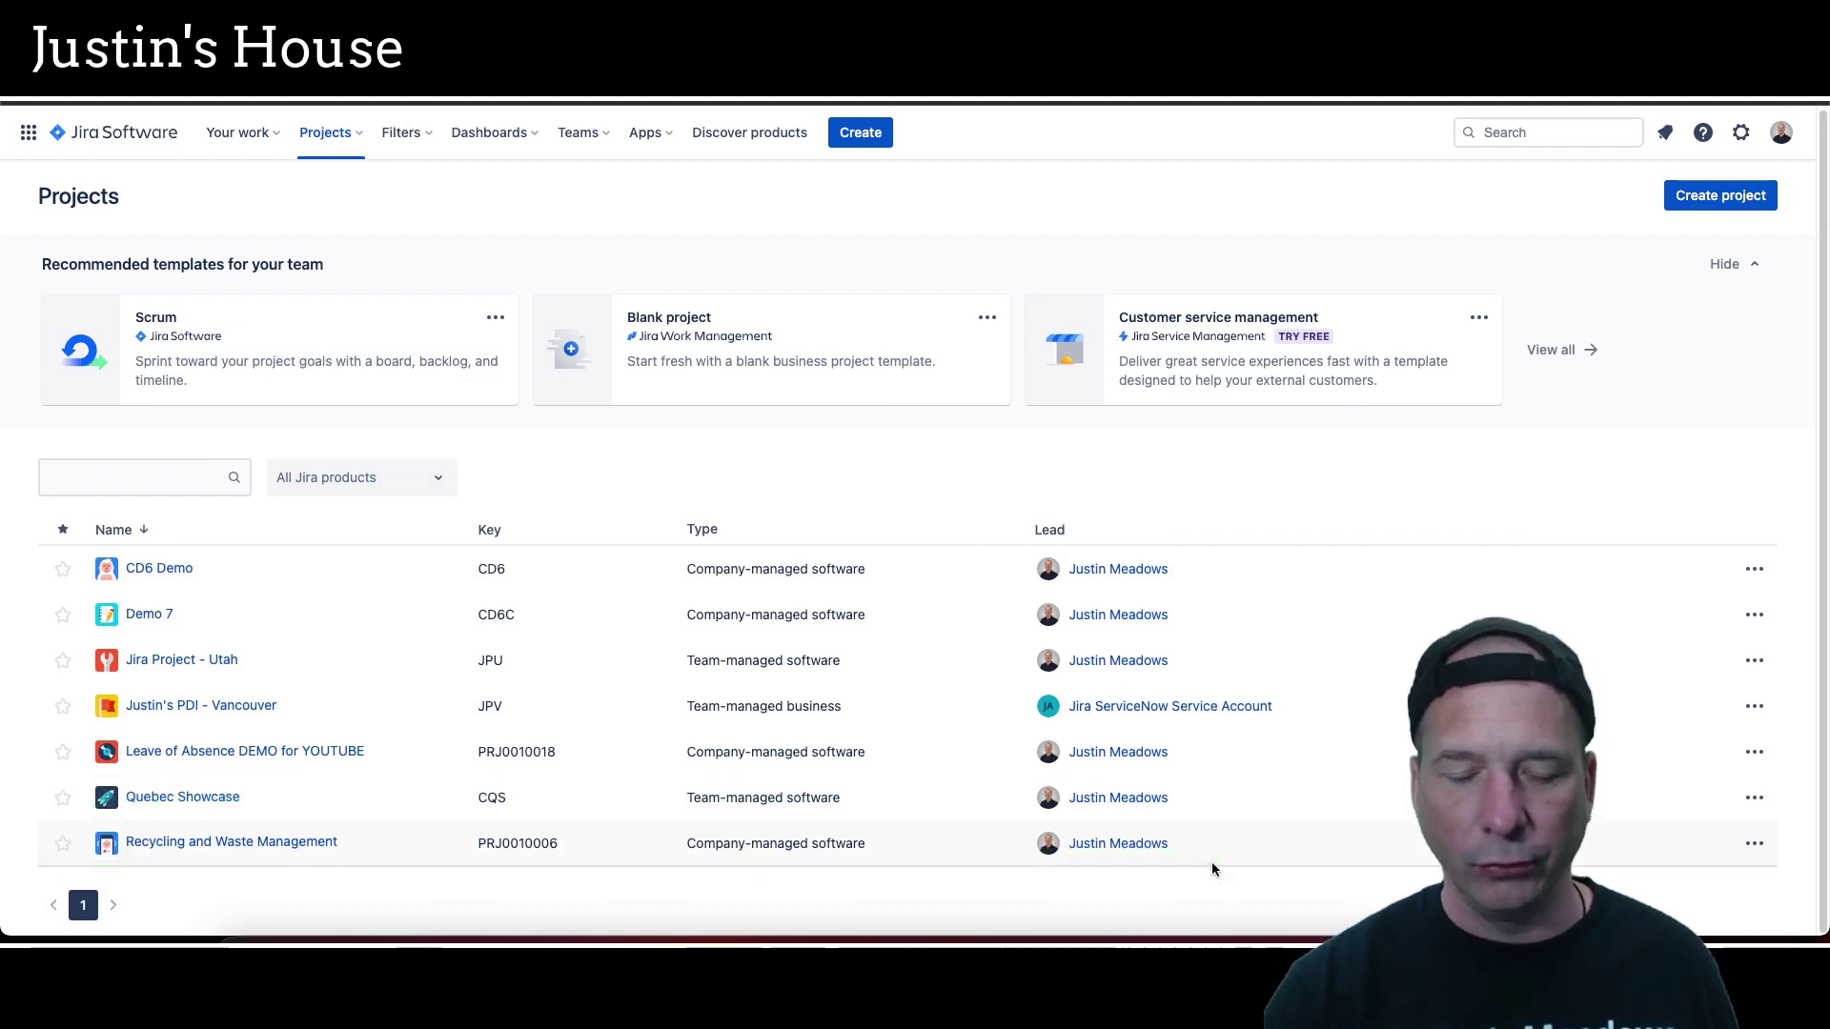
# Open the Recycling and Waste Management project's settings in Jira and check the name and description in its details
pyautogui.click(191, 845)
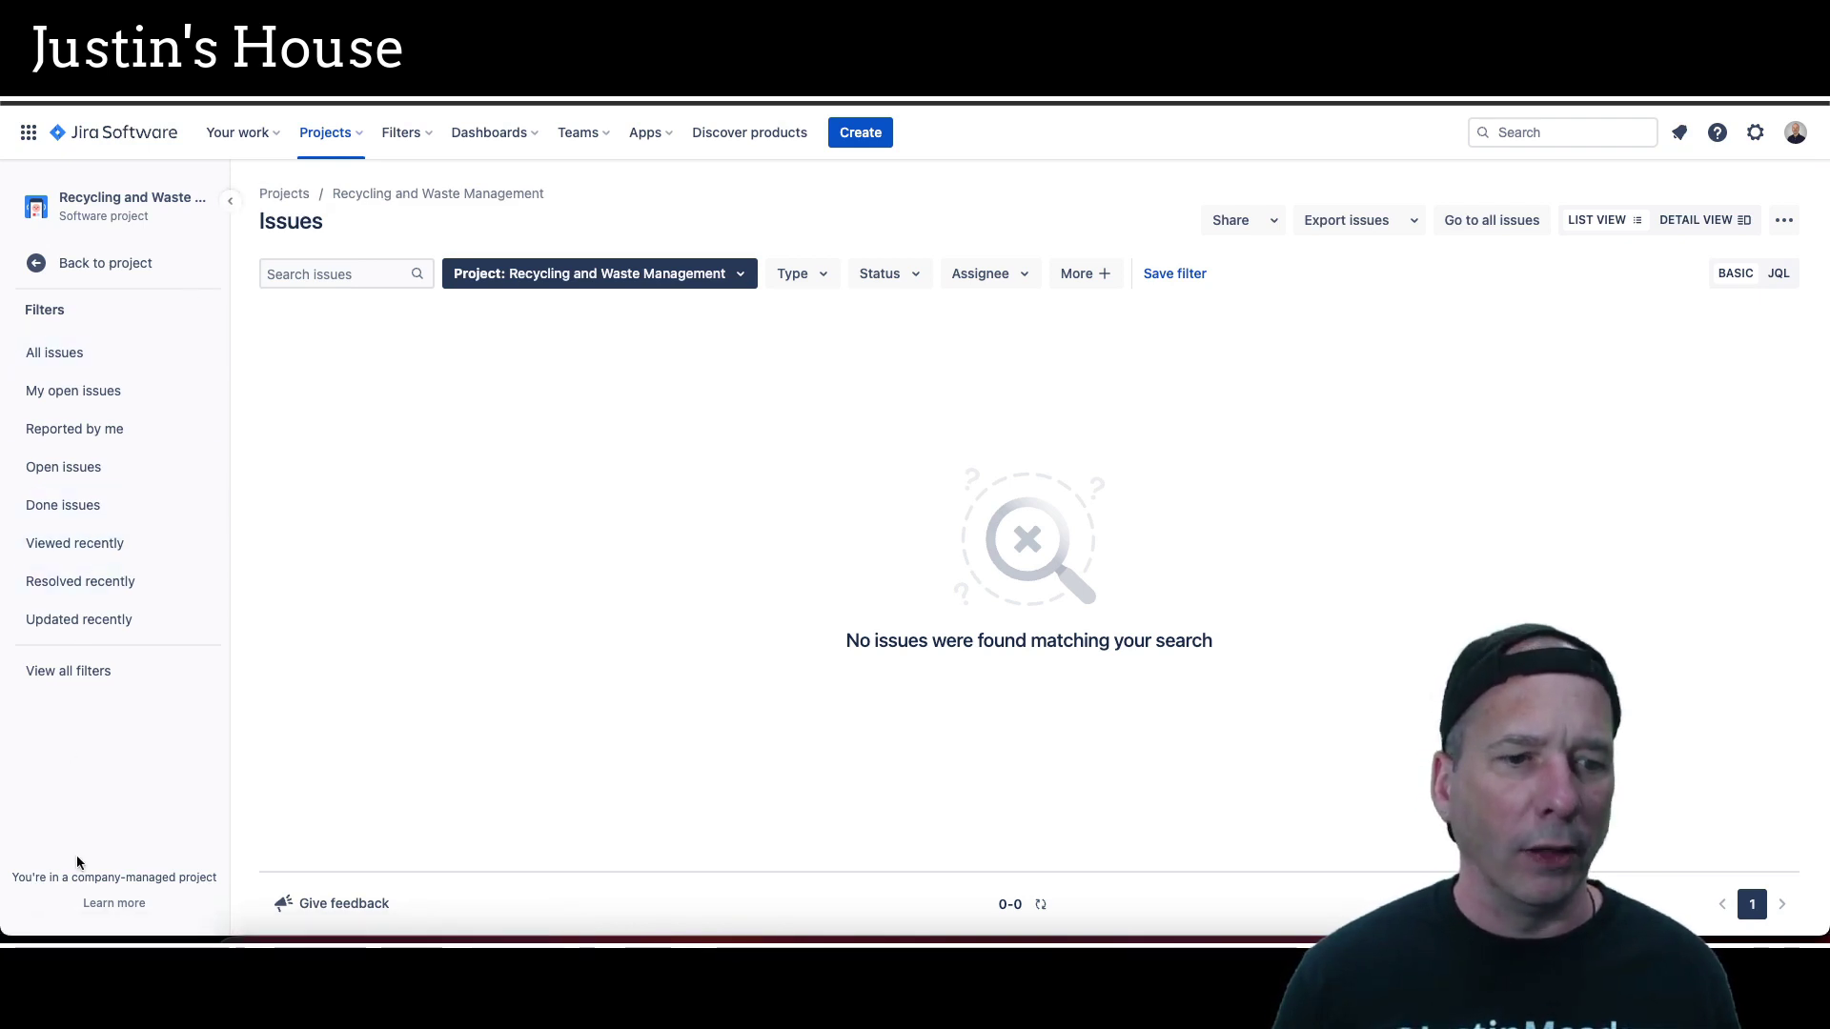
pyautogui.click(91, 276)
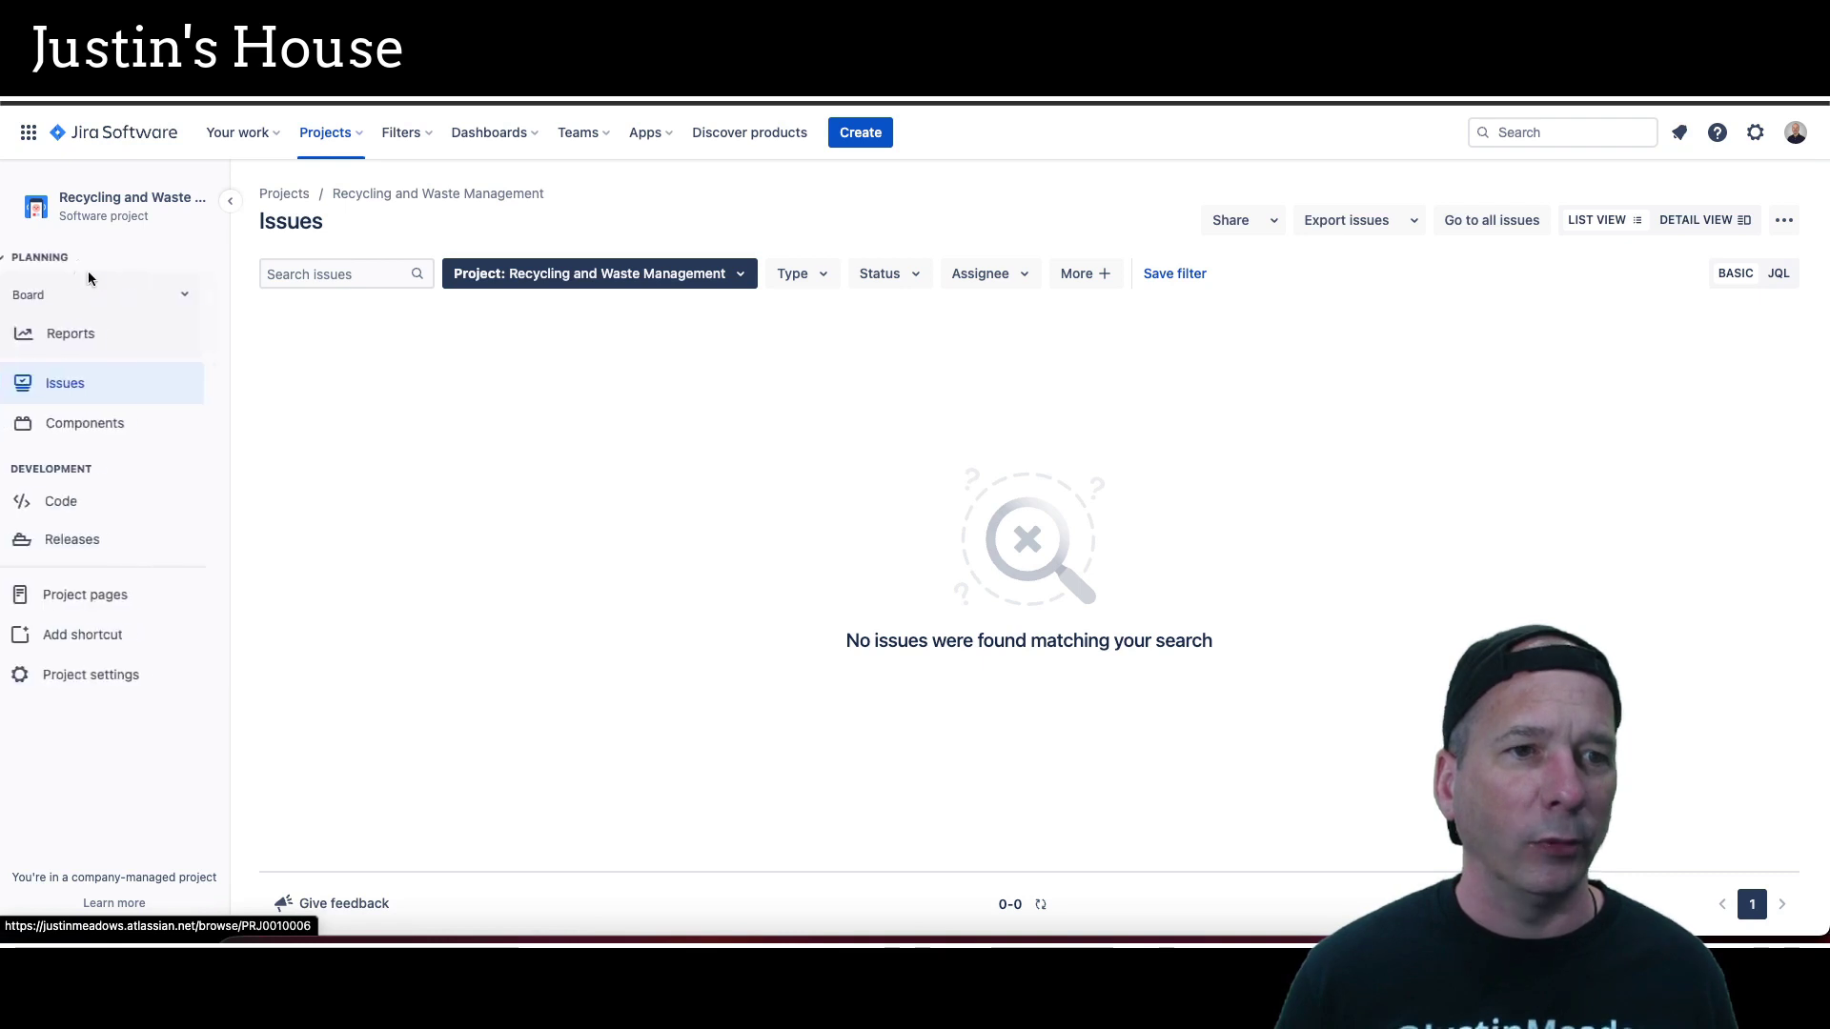
pyautogui.click(82, 681)
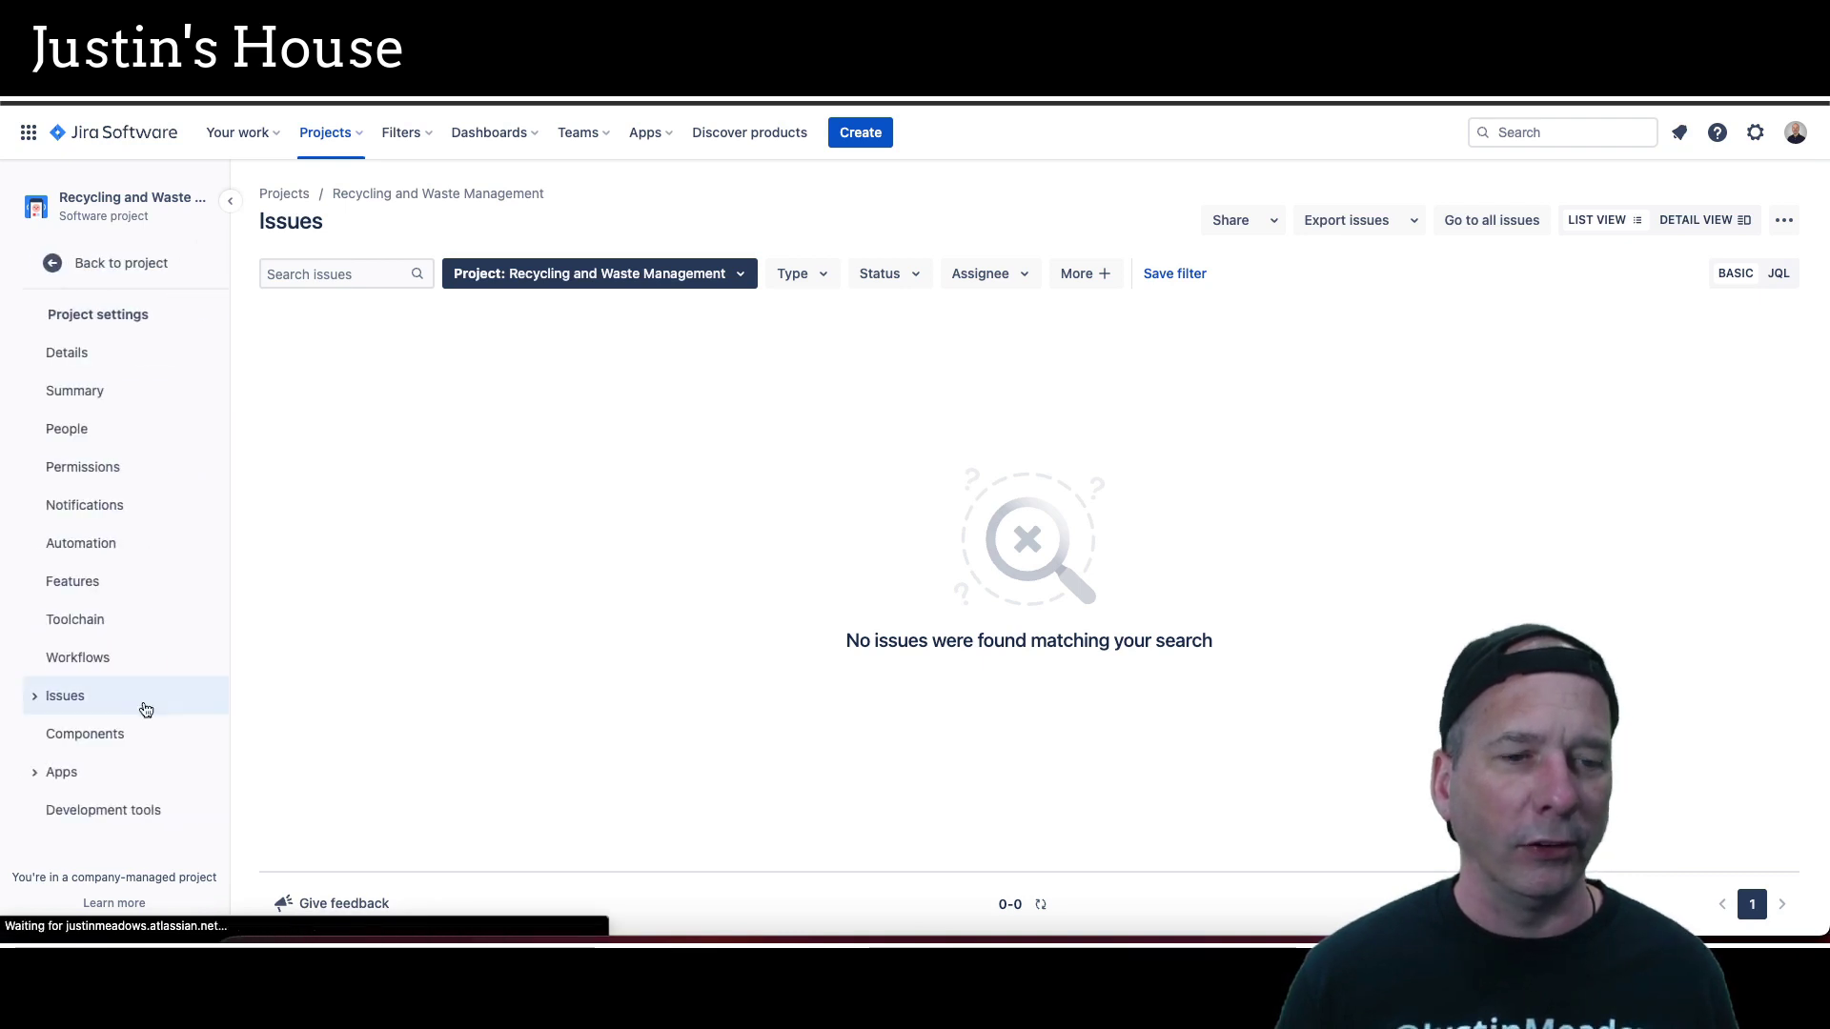
pyautogui.click(90, 341)
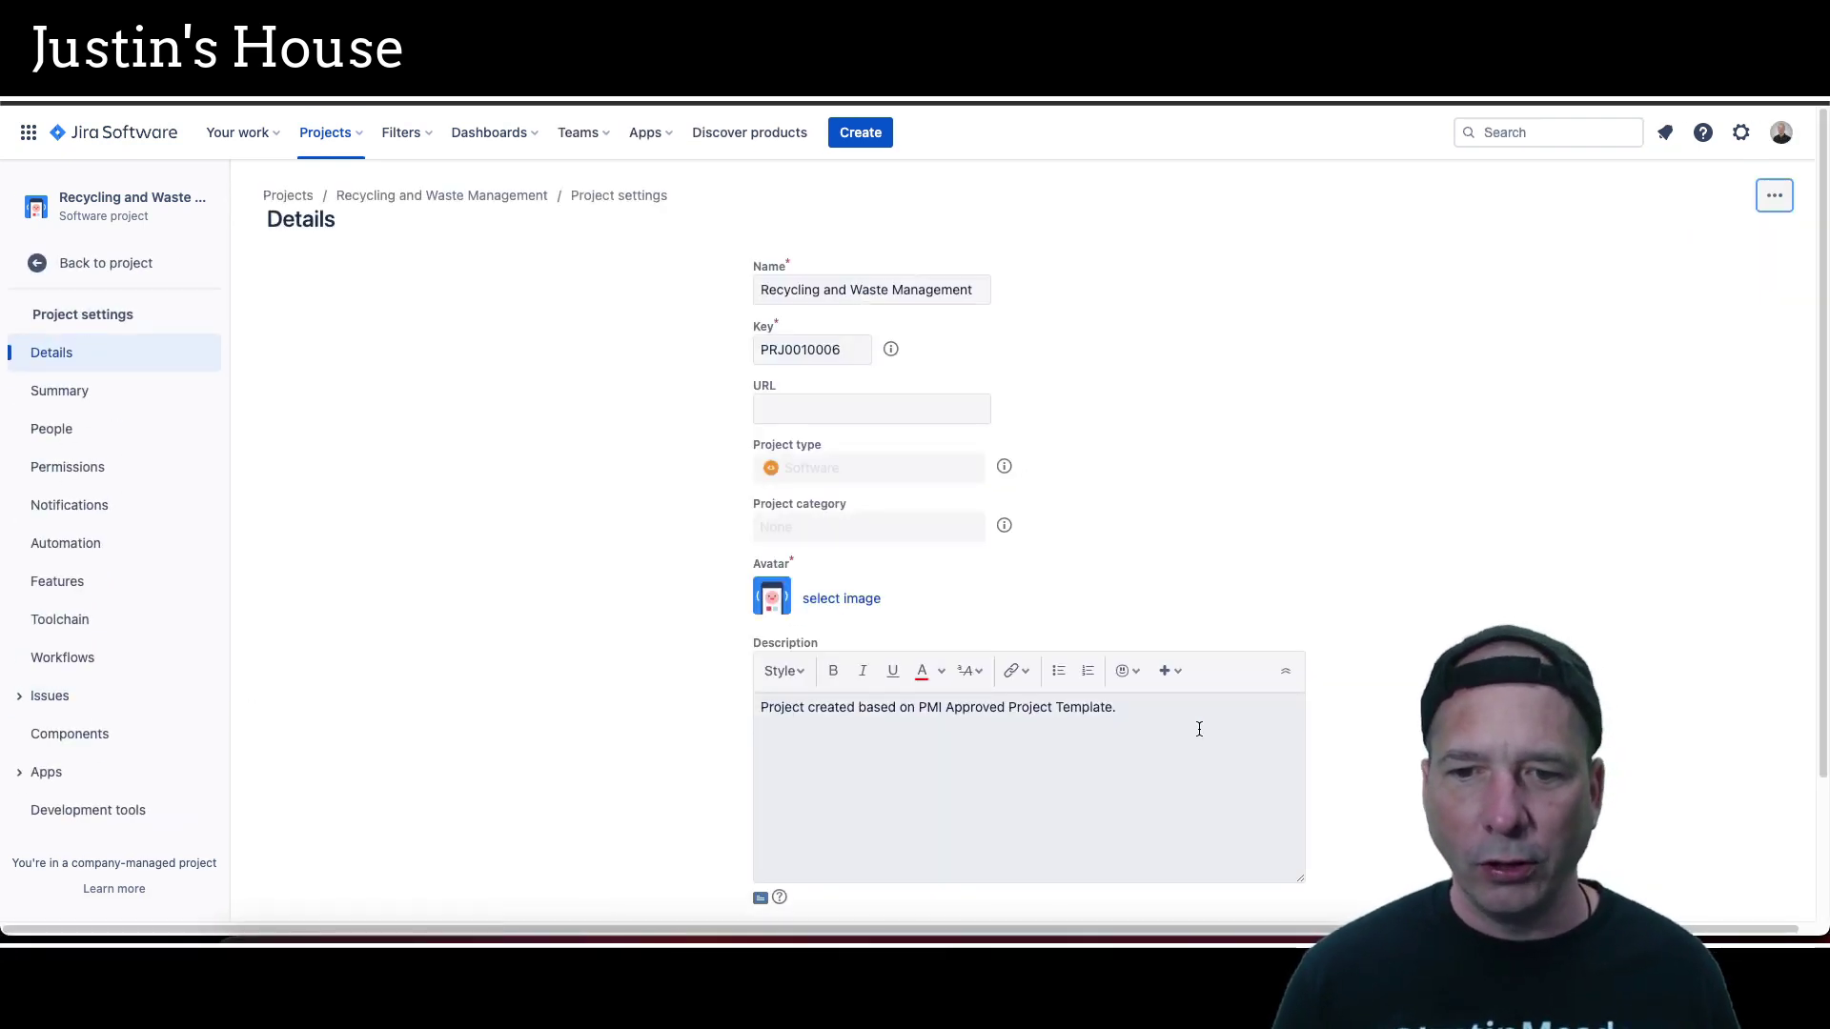
pyautogui.moveTo(1199, 729); pyautogui.dragTo(790, 706)
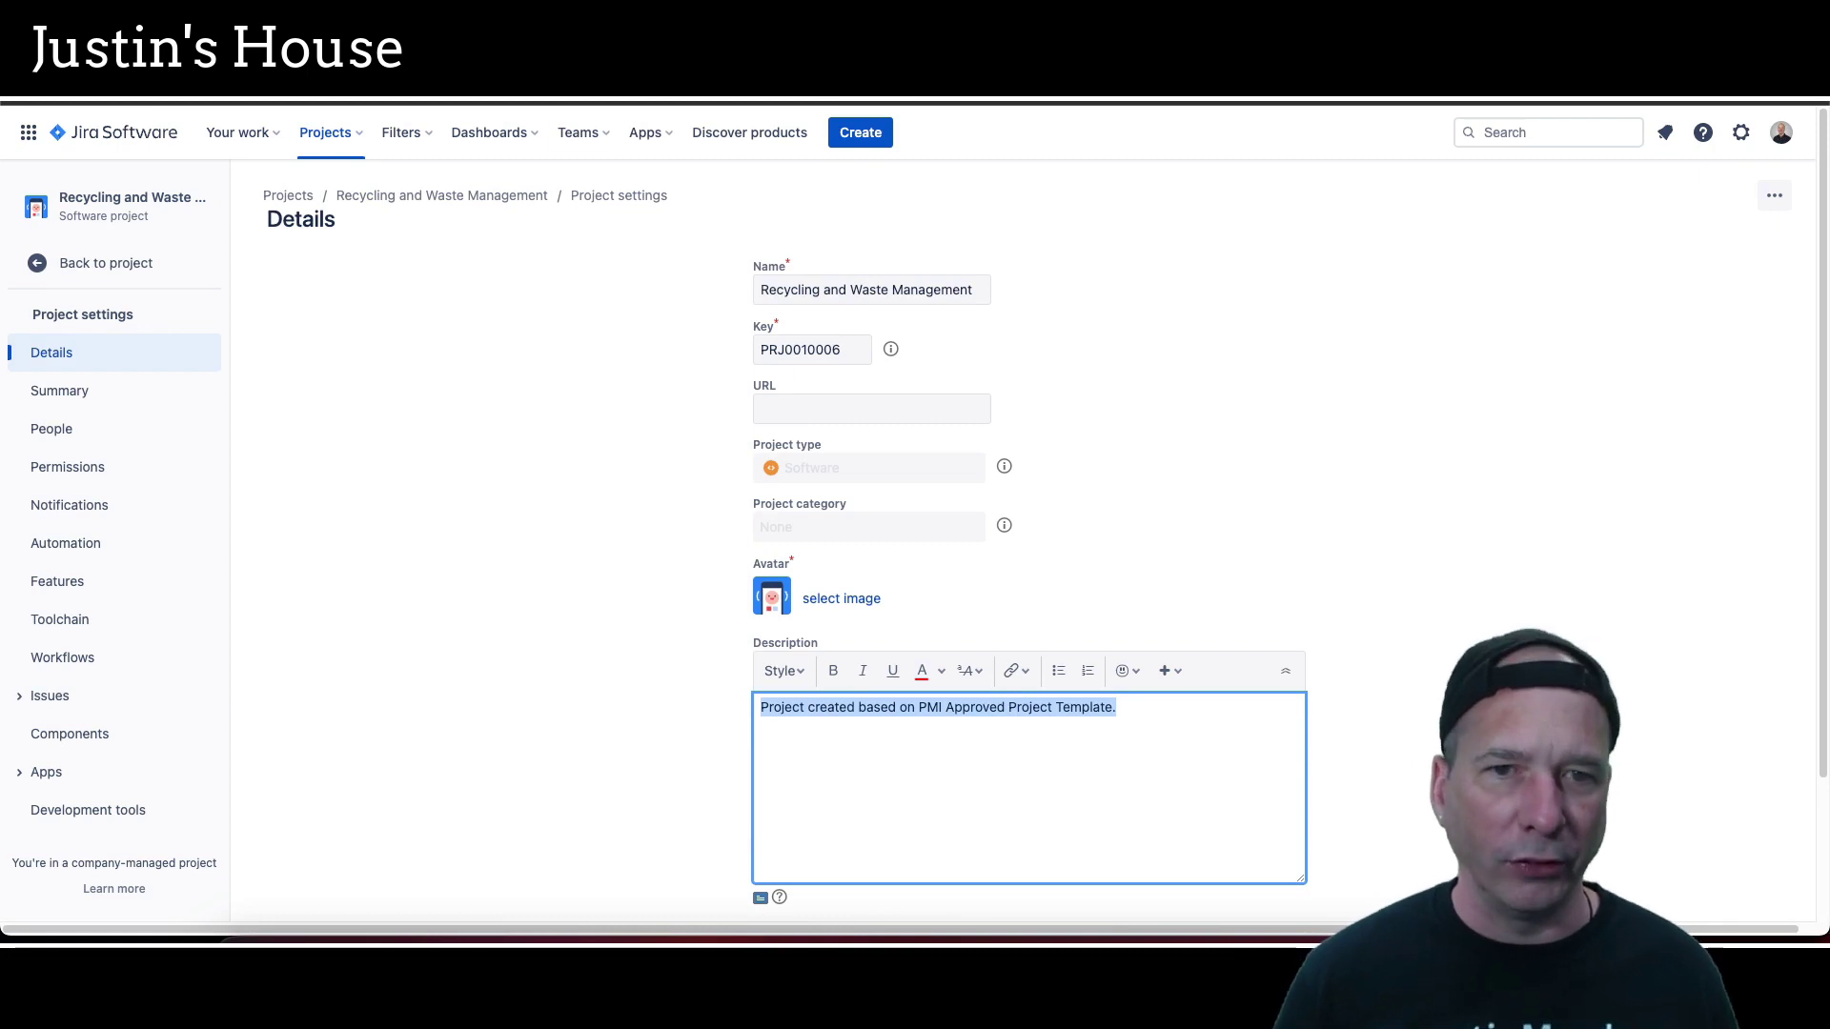
# Return to the dev57830 (Utah) ServiceNow profile and change project PRJ0010006's name to "Recycling and Waste Management YouTube Demo"
pyautogui.click(325, 132)
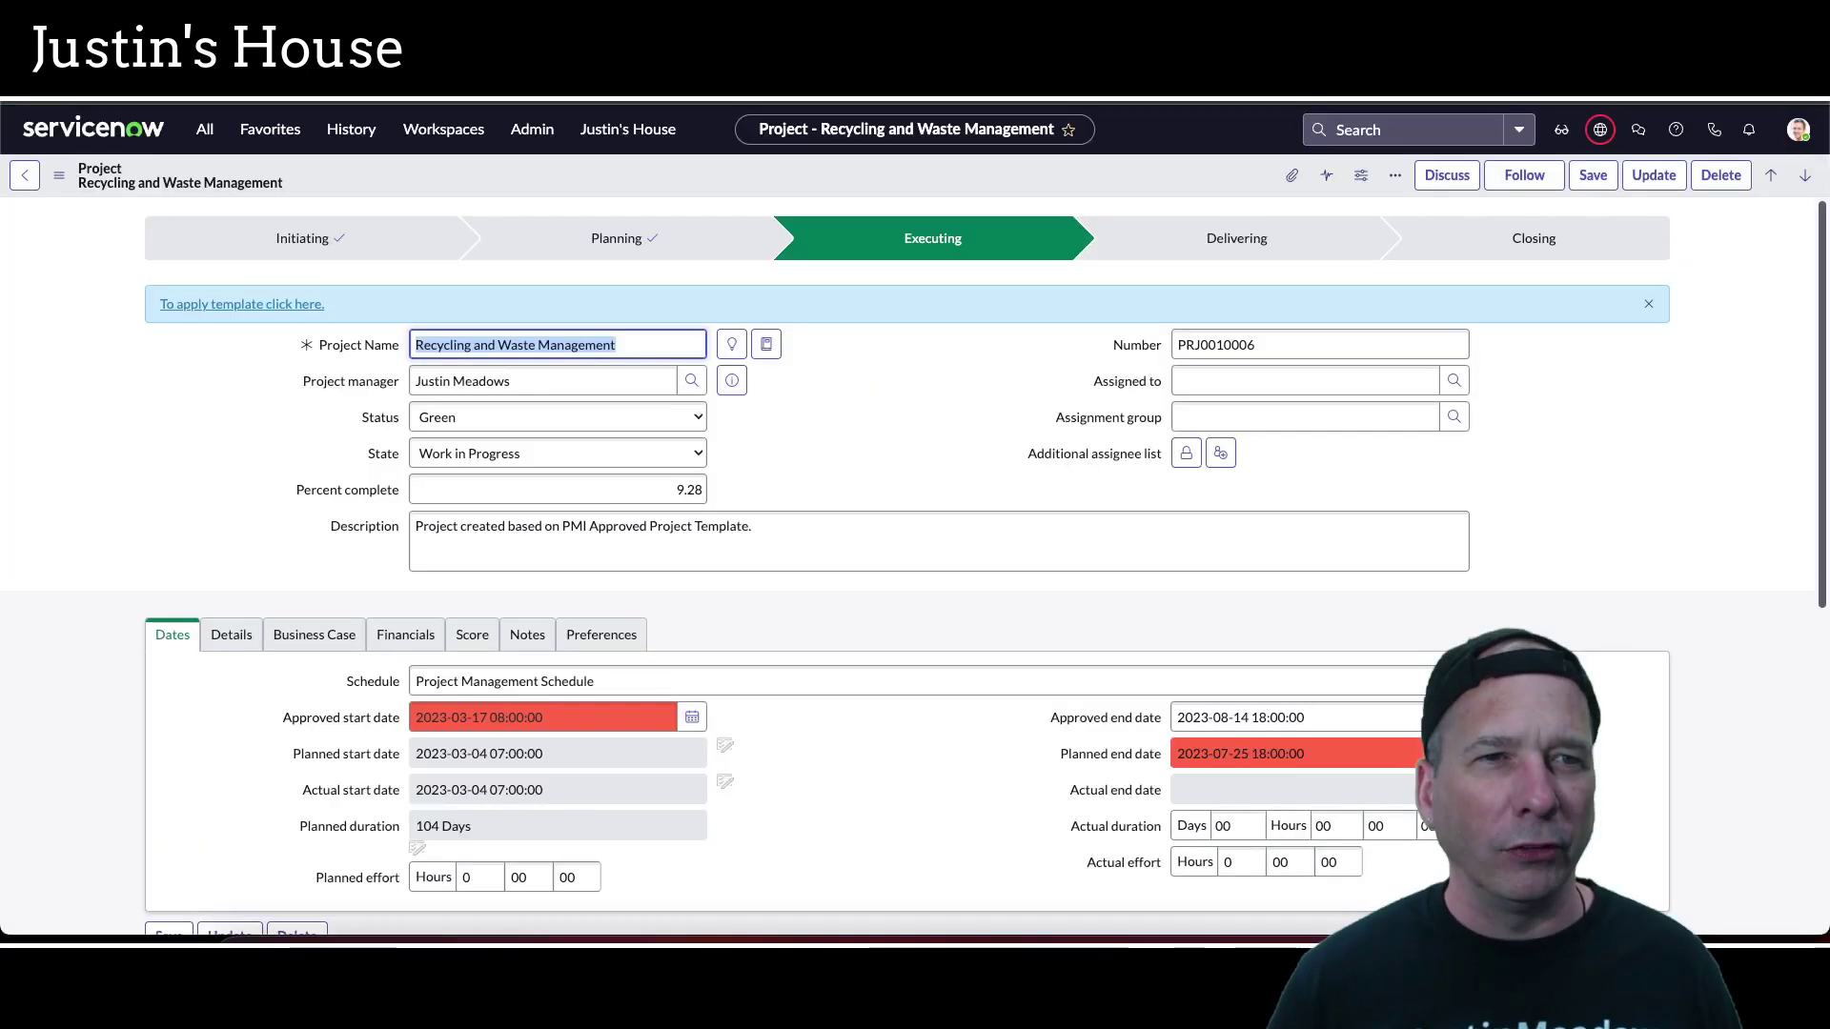
pyautogui.click(636, 344)
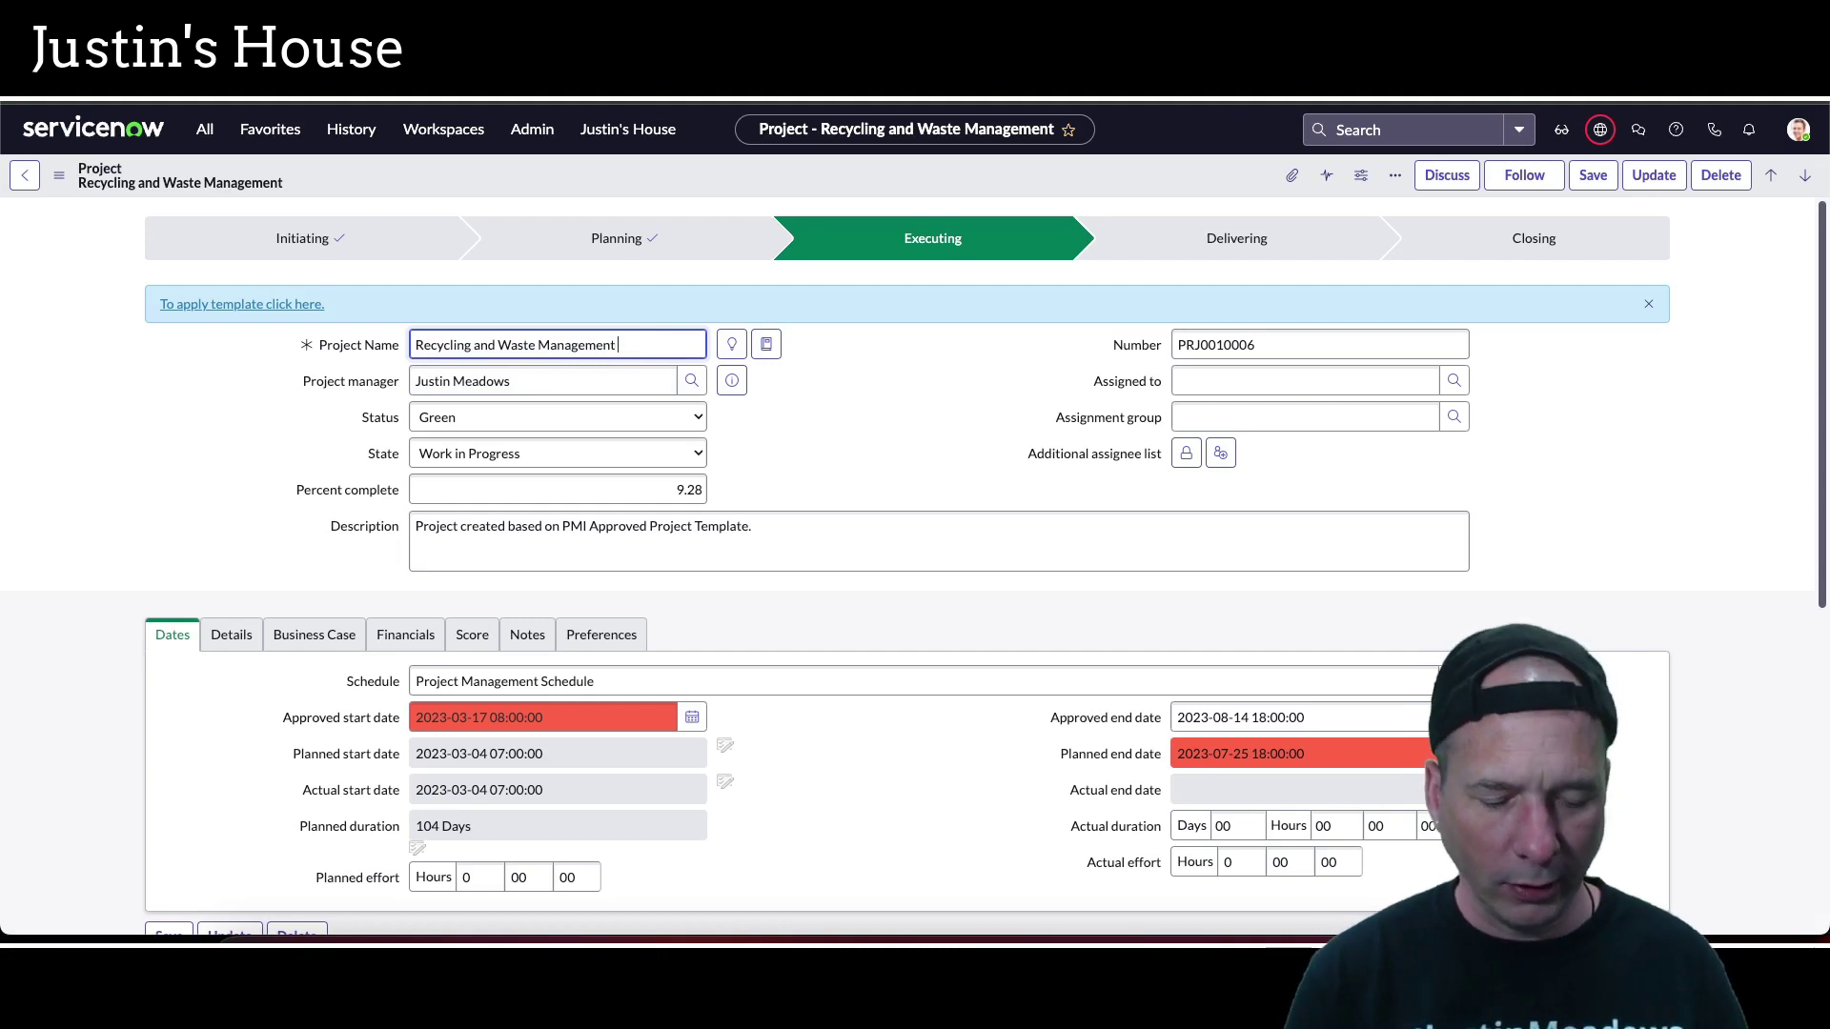
pyautogui.write('YouTube')
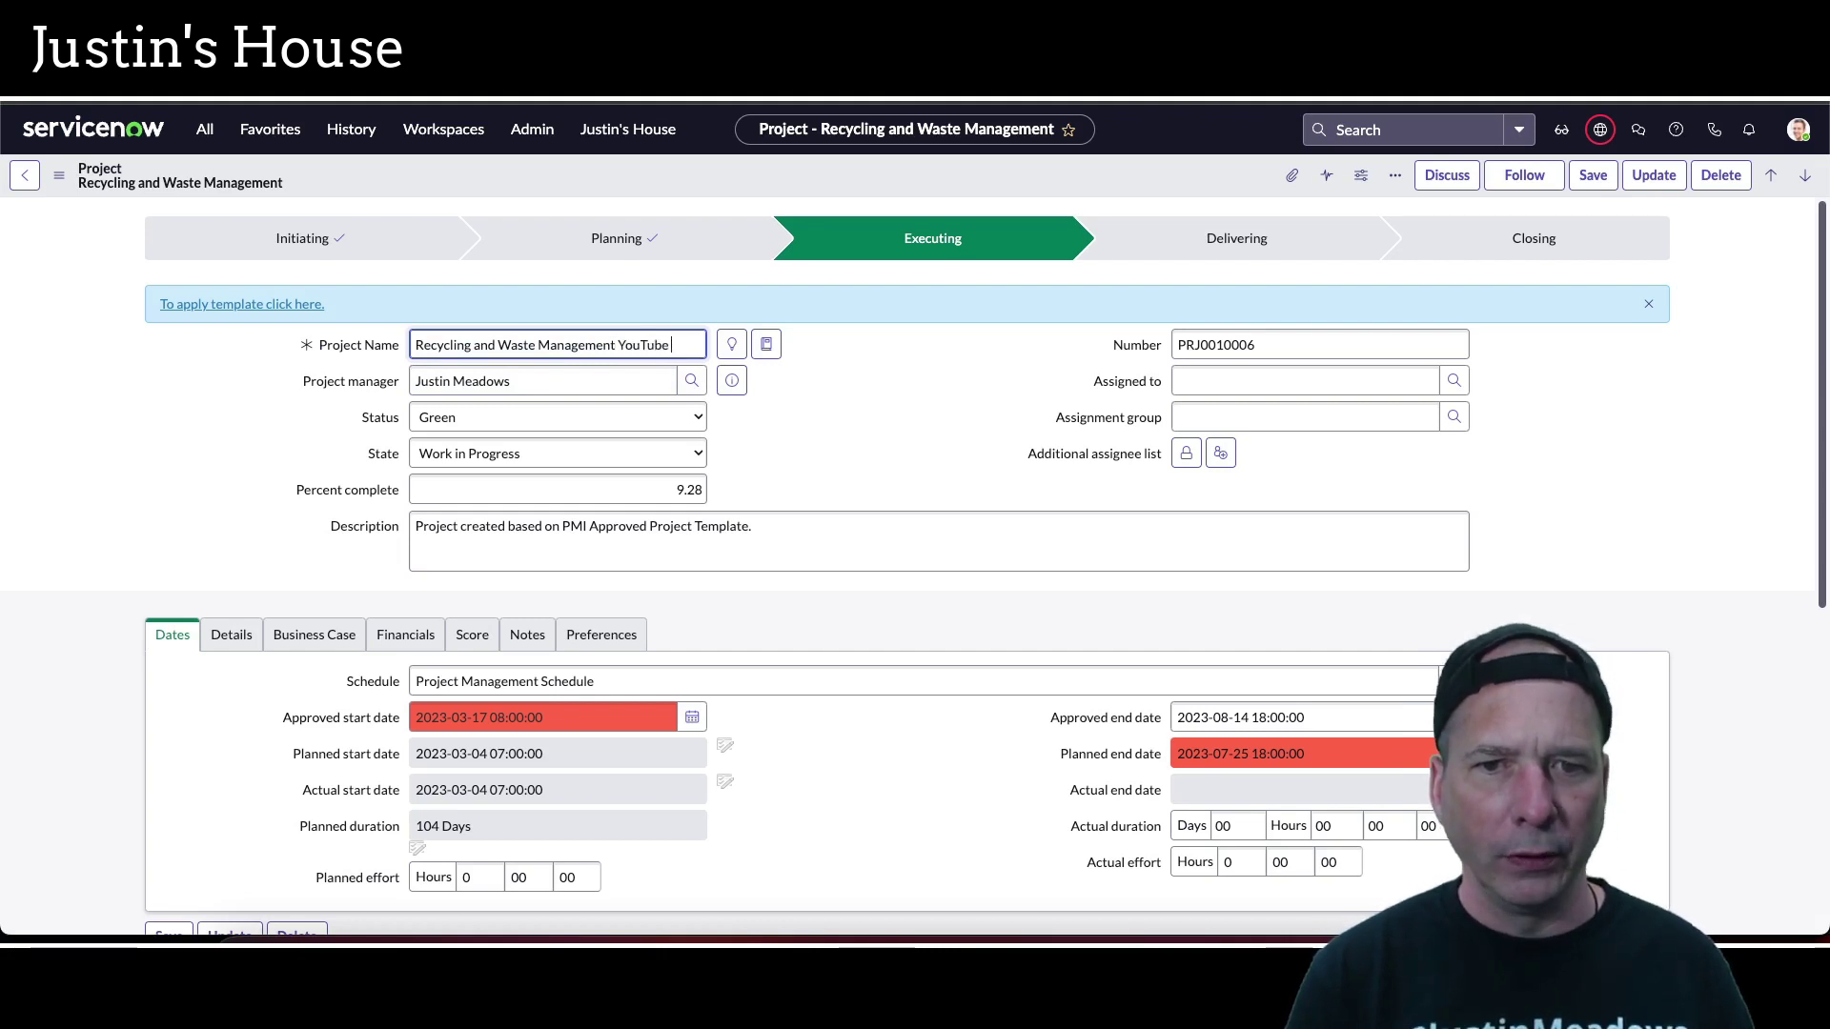
pyautogui.write(' Demo')
# Replace the project's Description with "We finally have a fully functional workflow!" and save the record
pyautogui.press('Tab')
pyautogui.press('Tab')
pyautogui.press('Tab')
pyautogui.press('Tab')
pyautogui.press('Tab')
pyautogui.press('Tab')
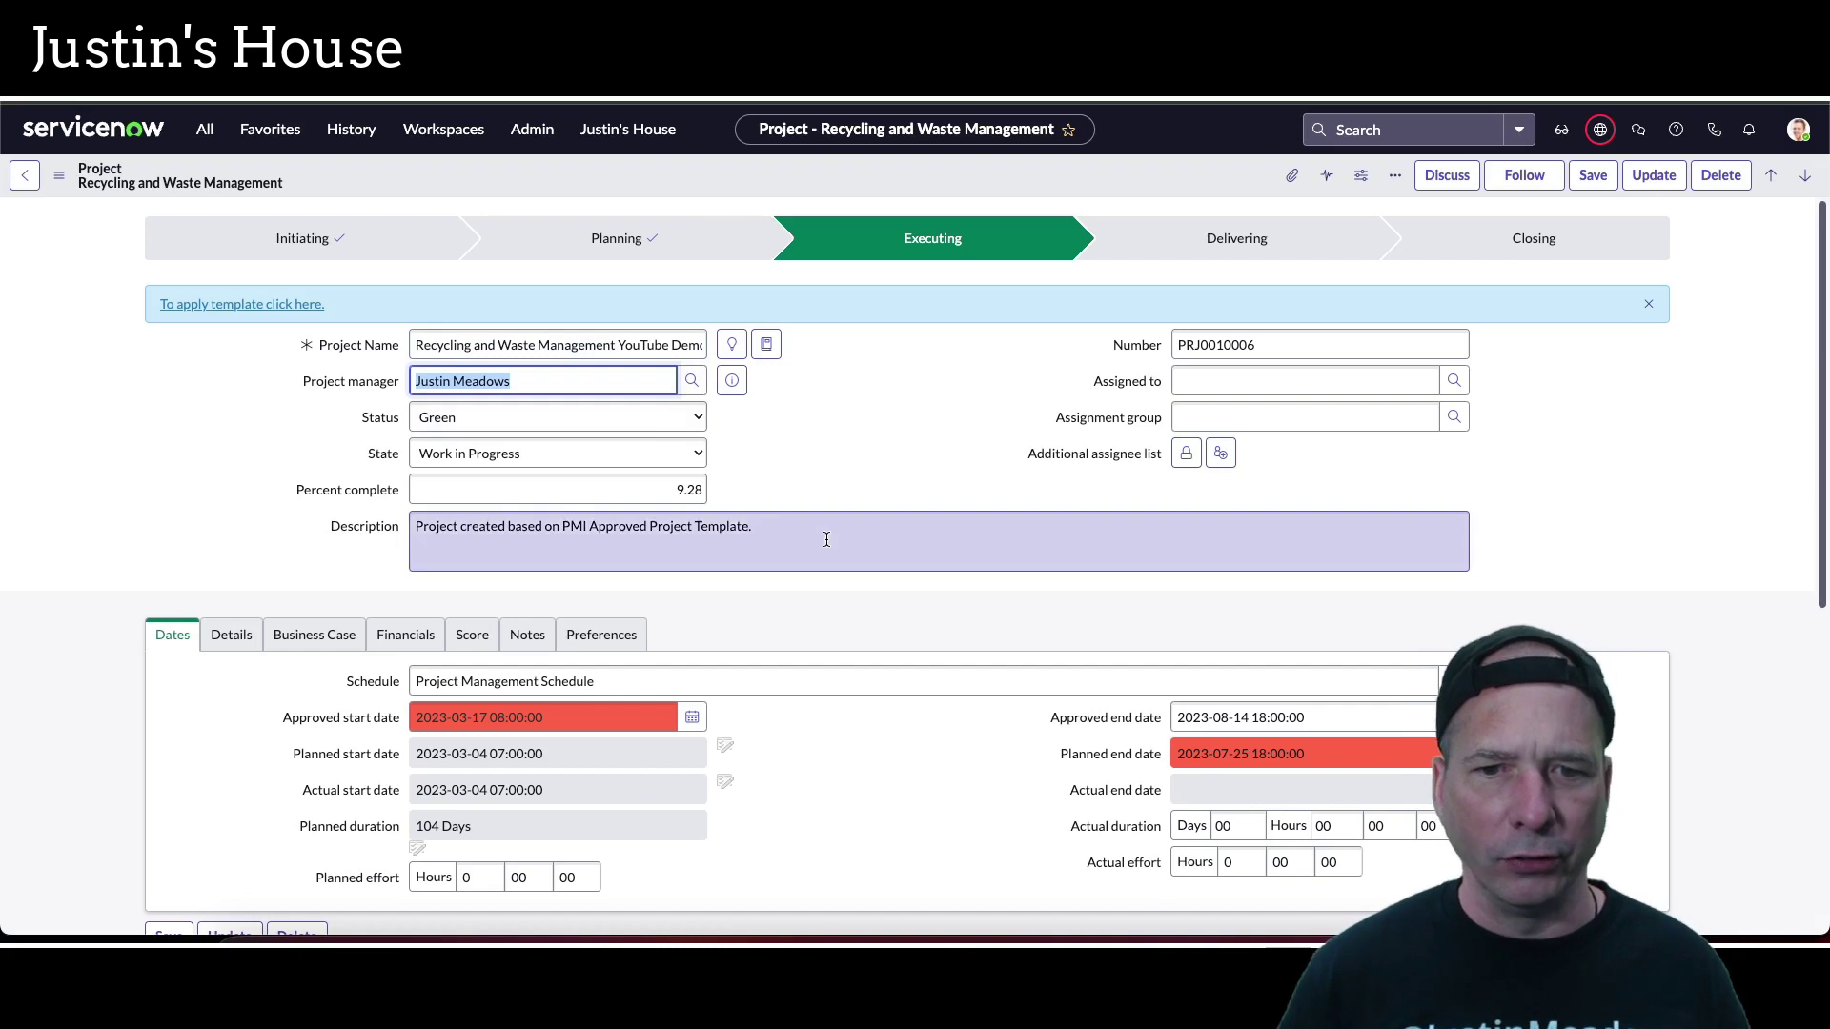
pyautogui.write('we')
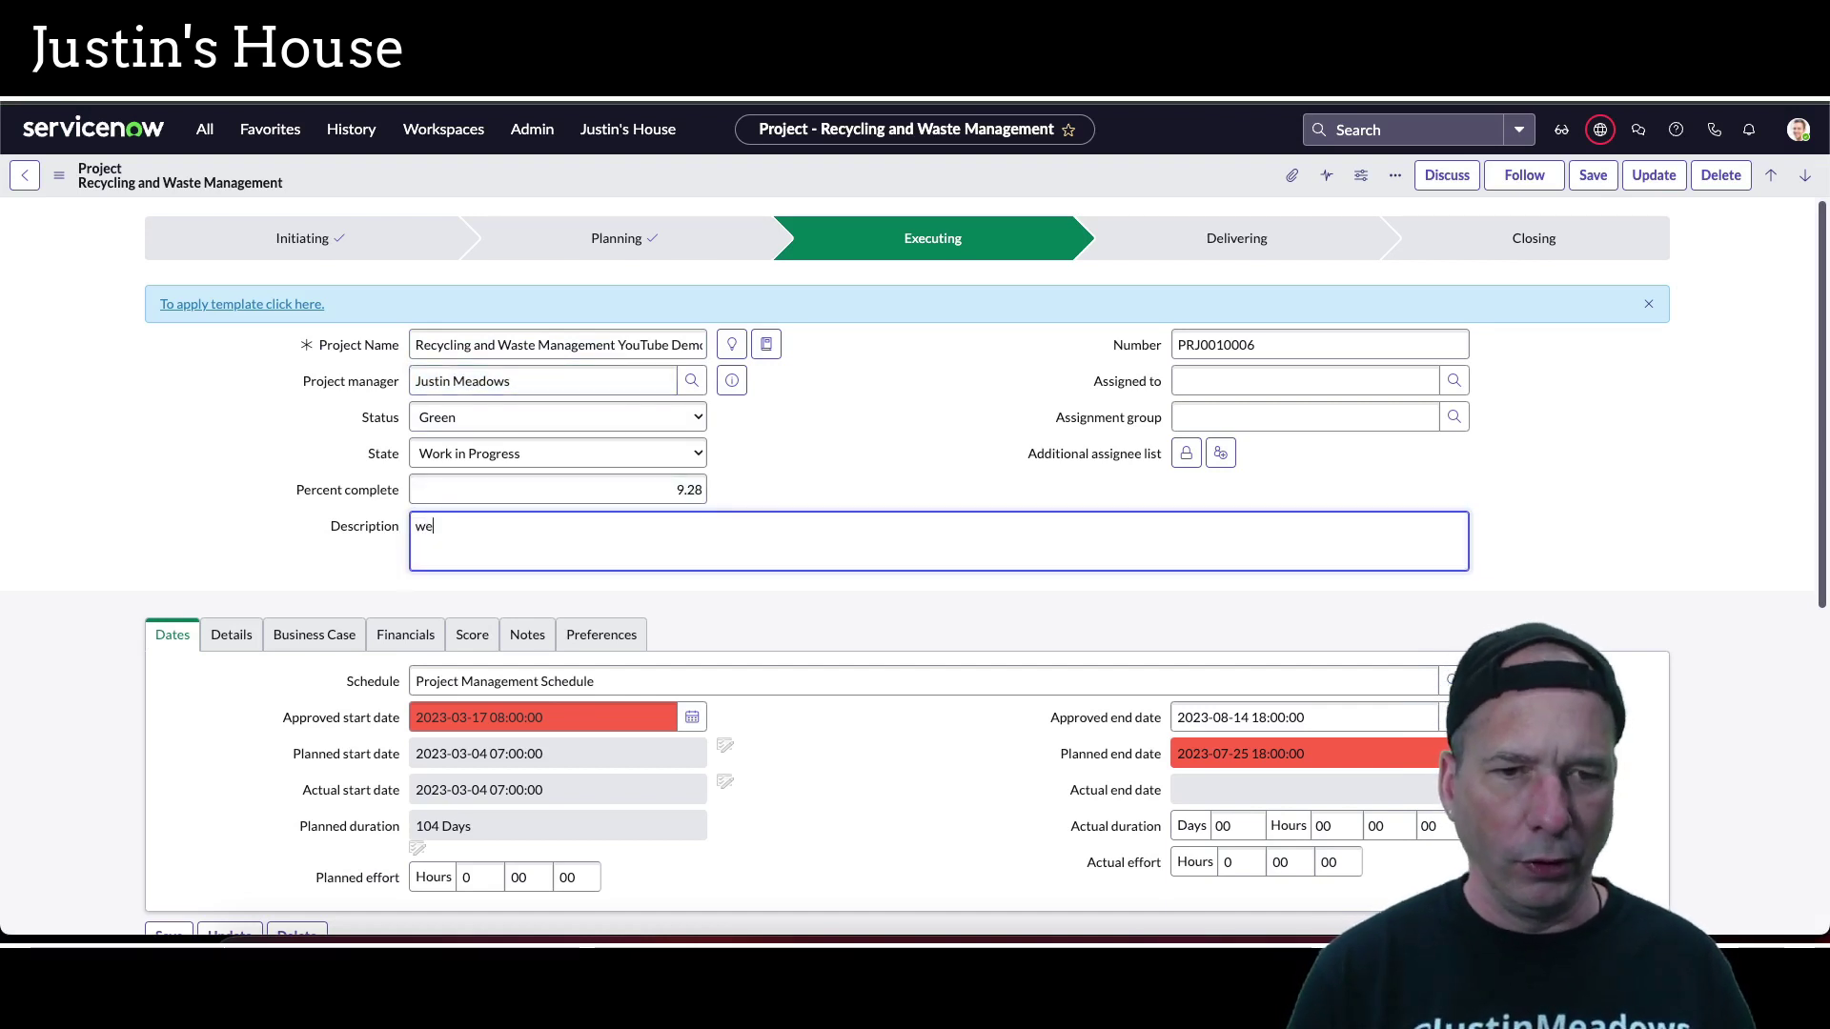
pyautogui.write(' finally have a fully functional workflow!')
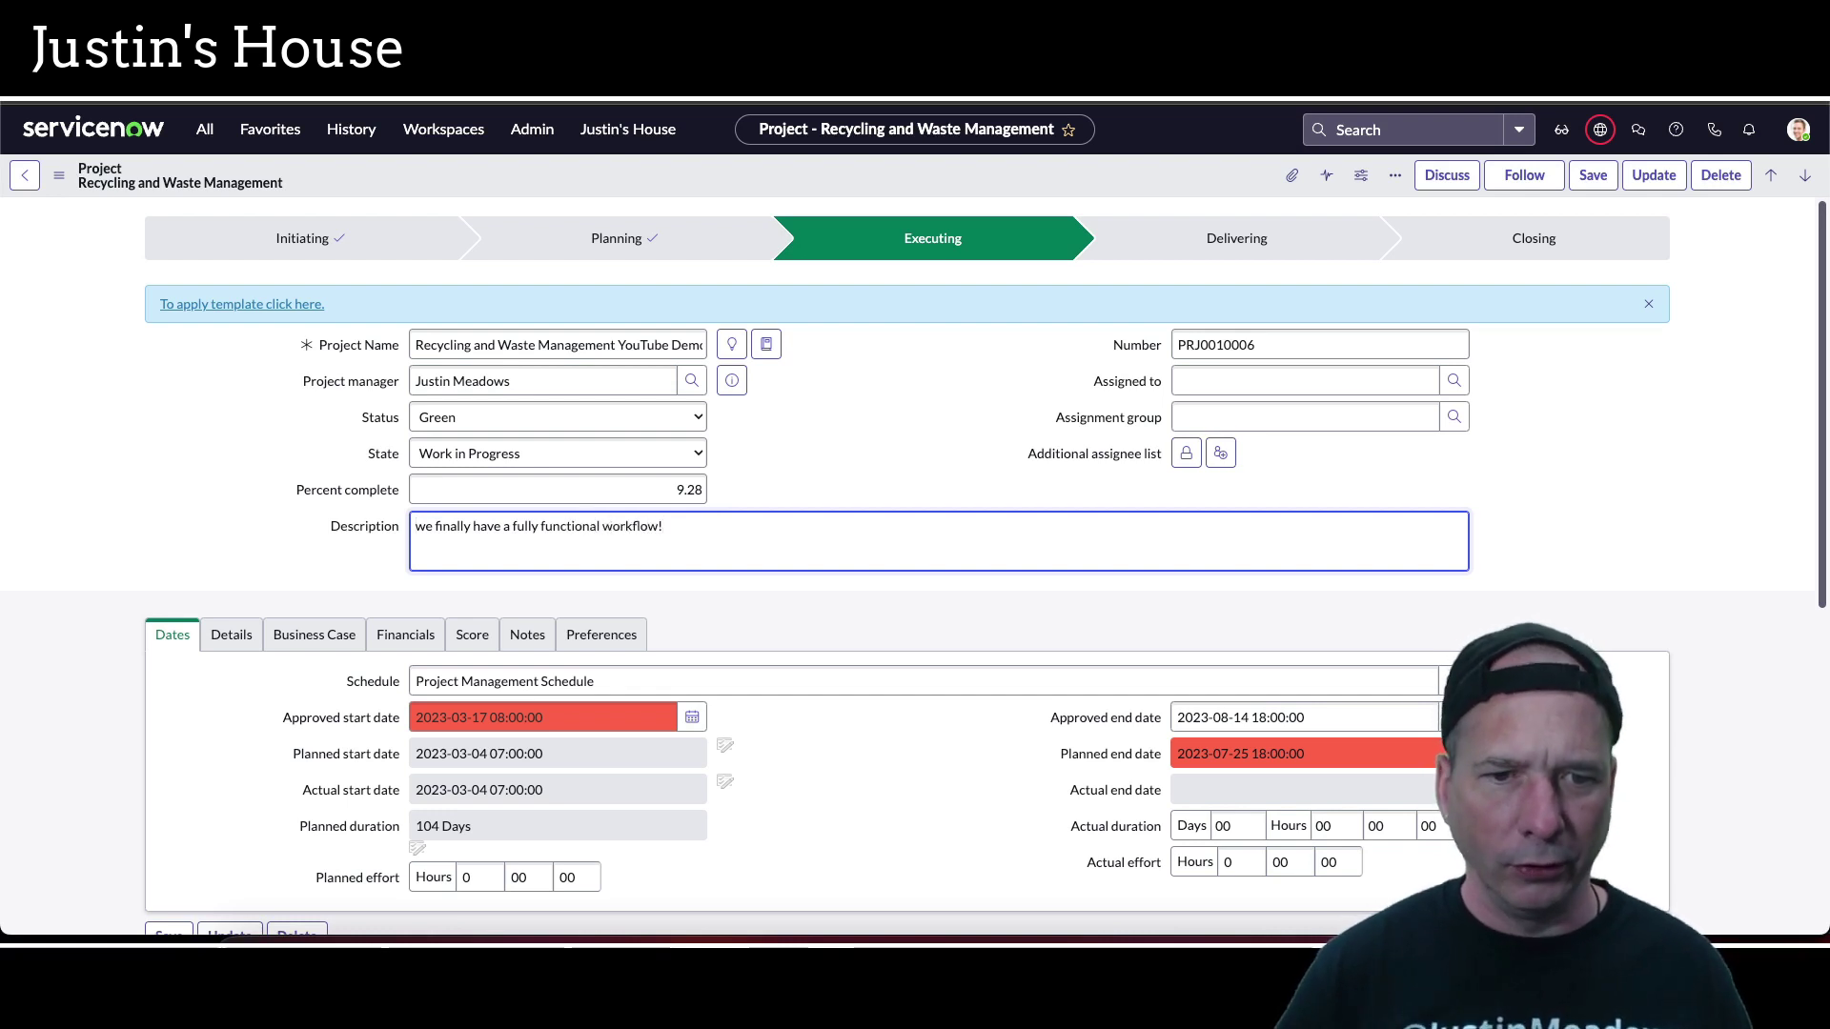
pyautogui.press('Home')
pyautogui.press('Delete')
pyautogui.write('W')
pyautogui.rightClick(869, 166)
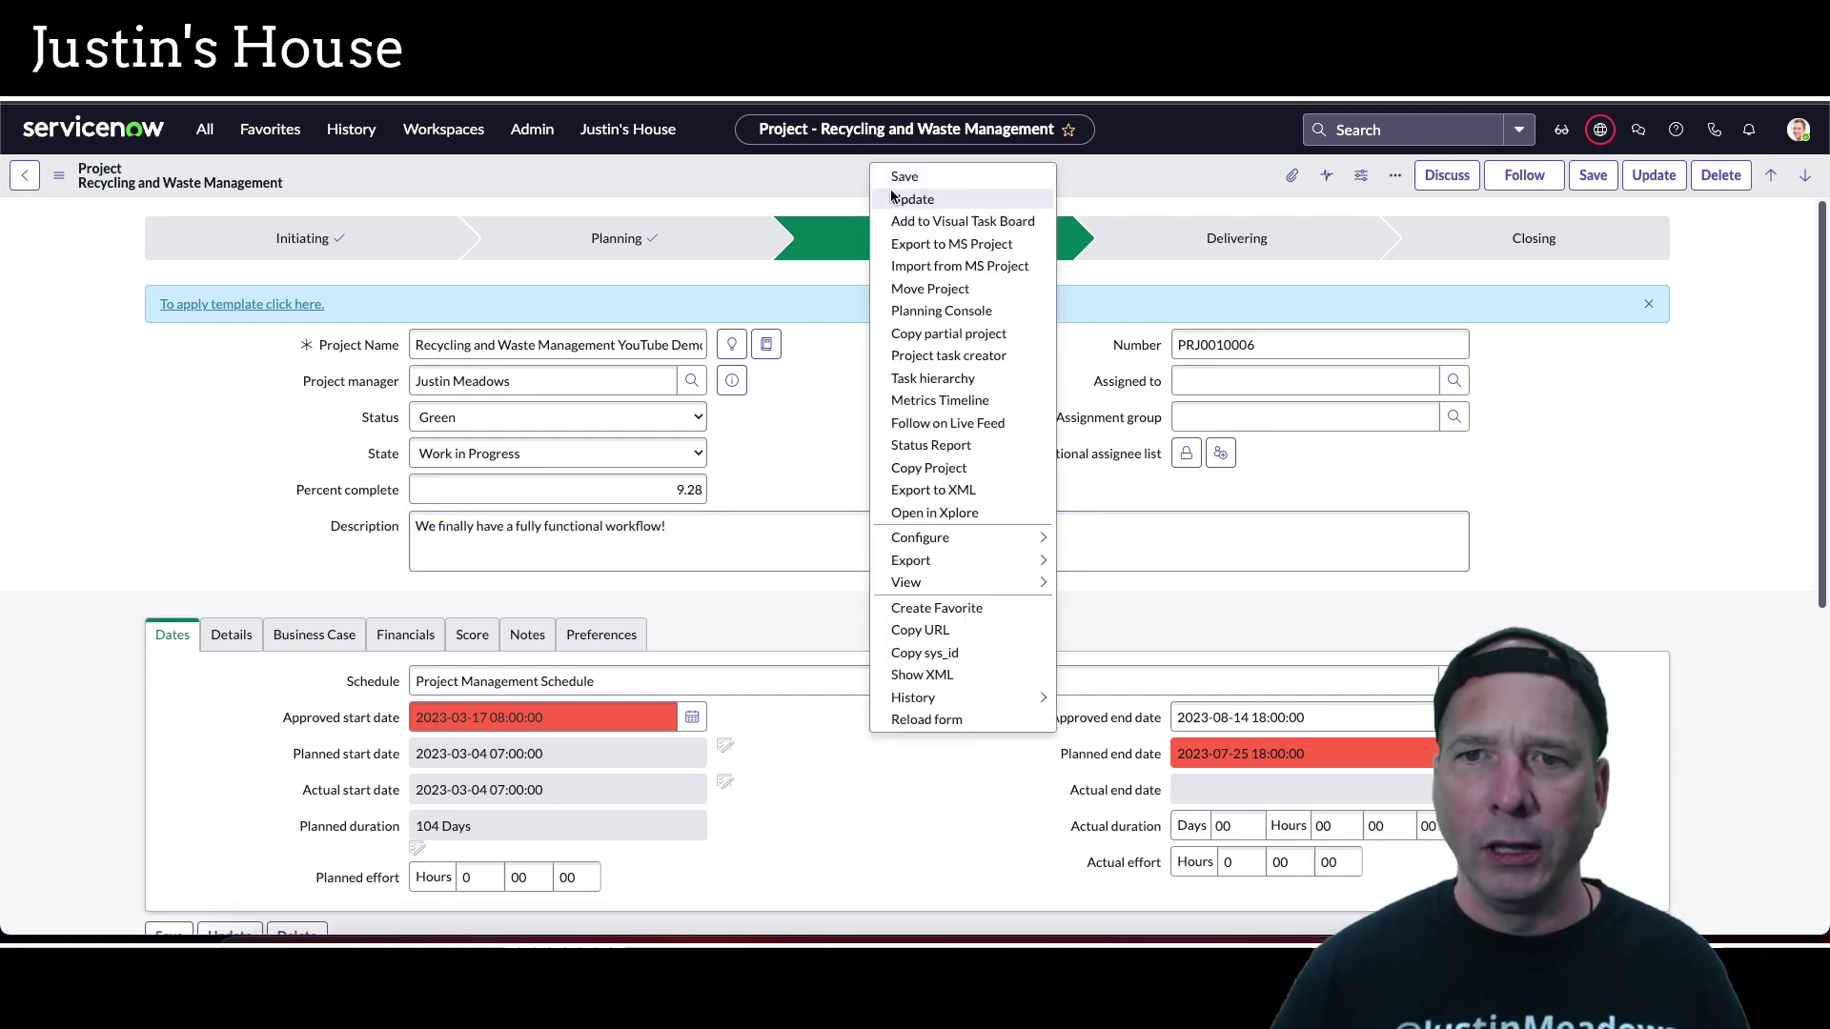
pyautogui.click(894, 174)
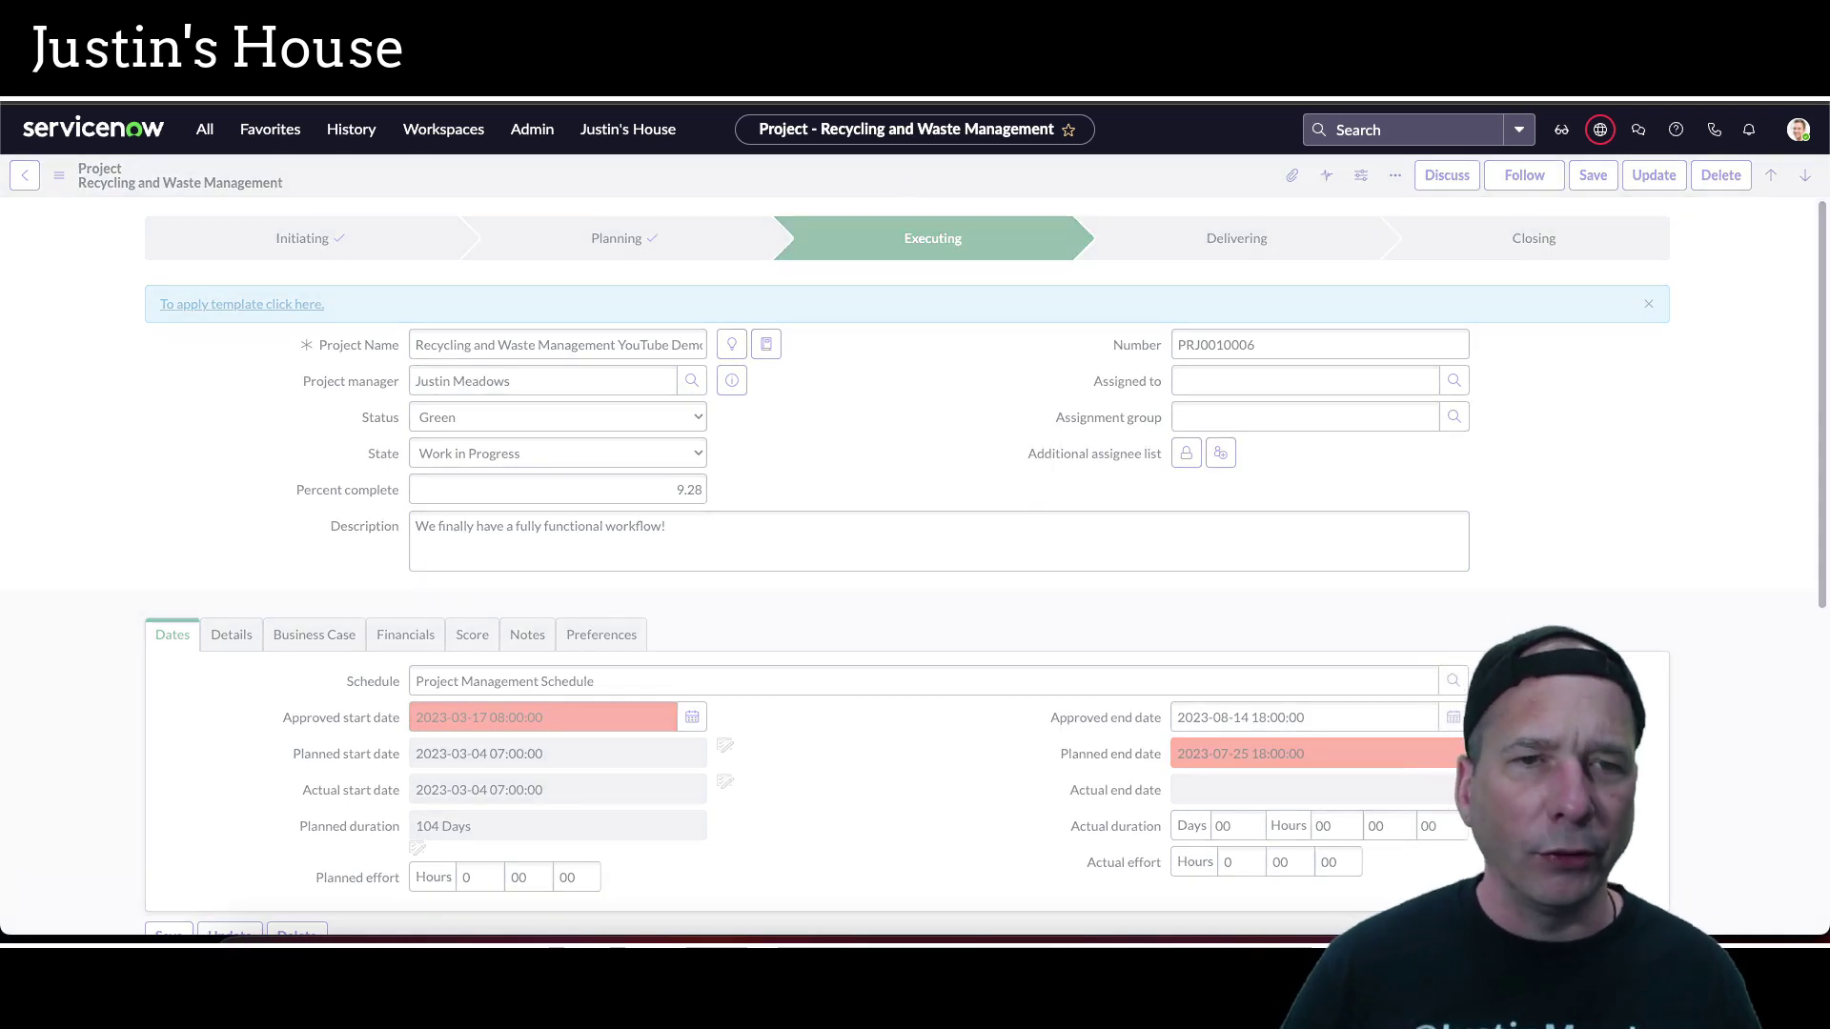
# Go back to Flow Designer and rerun the Sync Projects to Jira test on the same project record
pyautogui.hotkey('ctrl', 'Tab')
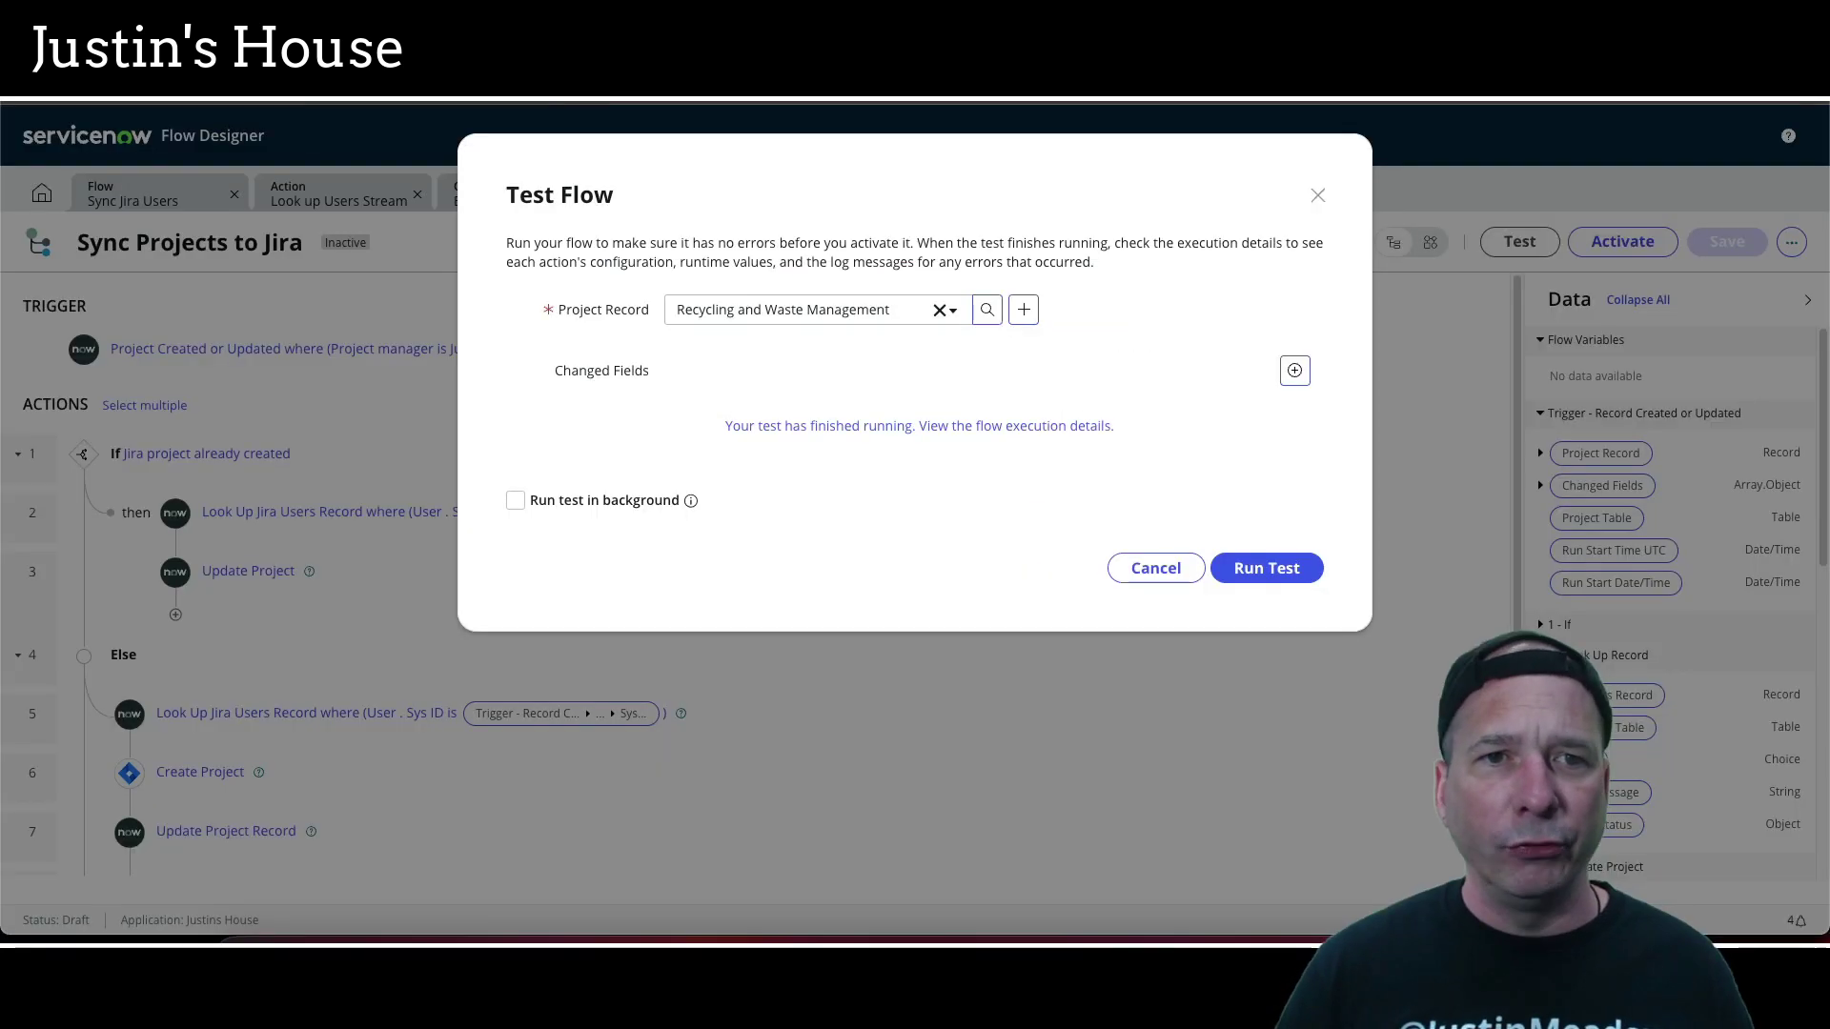
pyautogui.click(1229, 567)
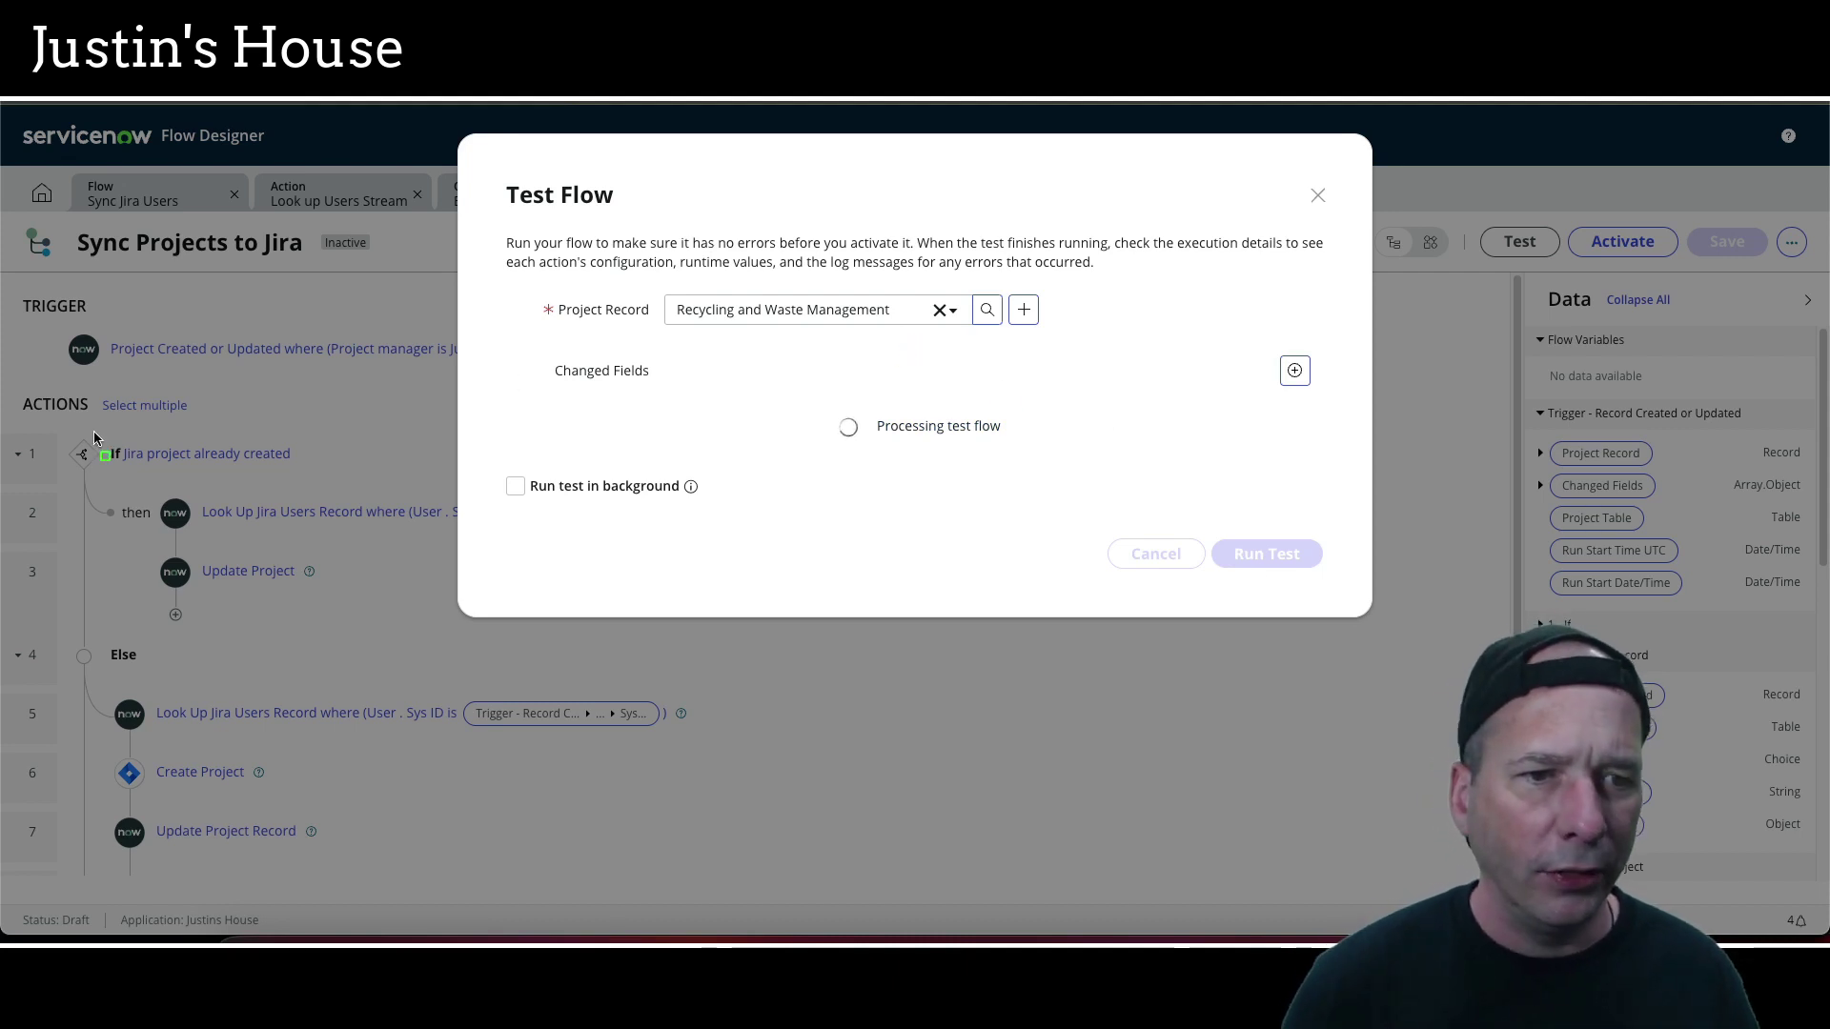
pyautogui.moveTo(49, 419)
pyautogui.mouseDown()
pyautogui.moveTo(352, 574)
pyautogui.moveTo(427, 637)
pyautogui.mouseUp()
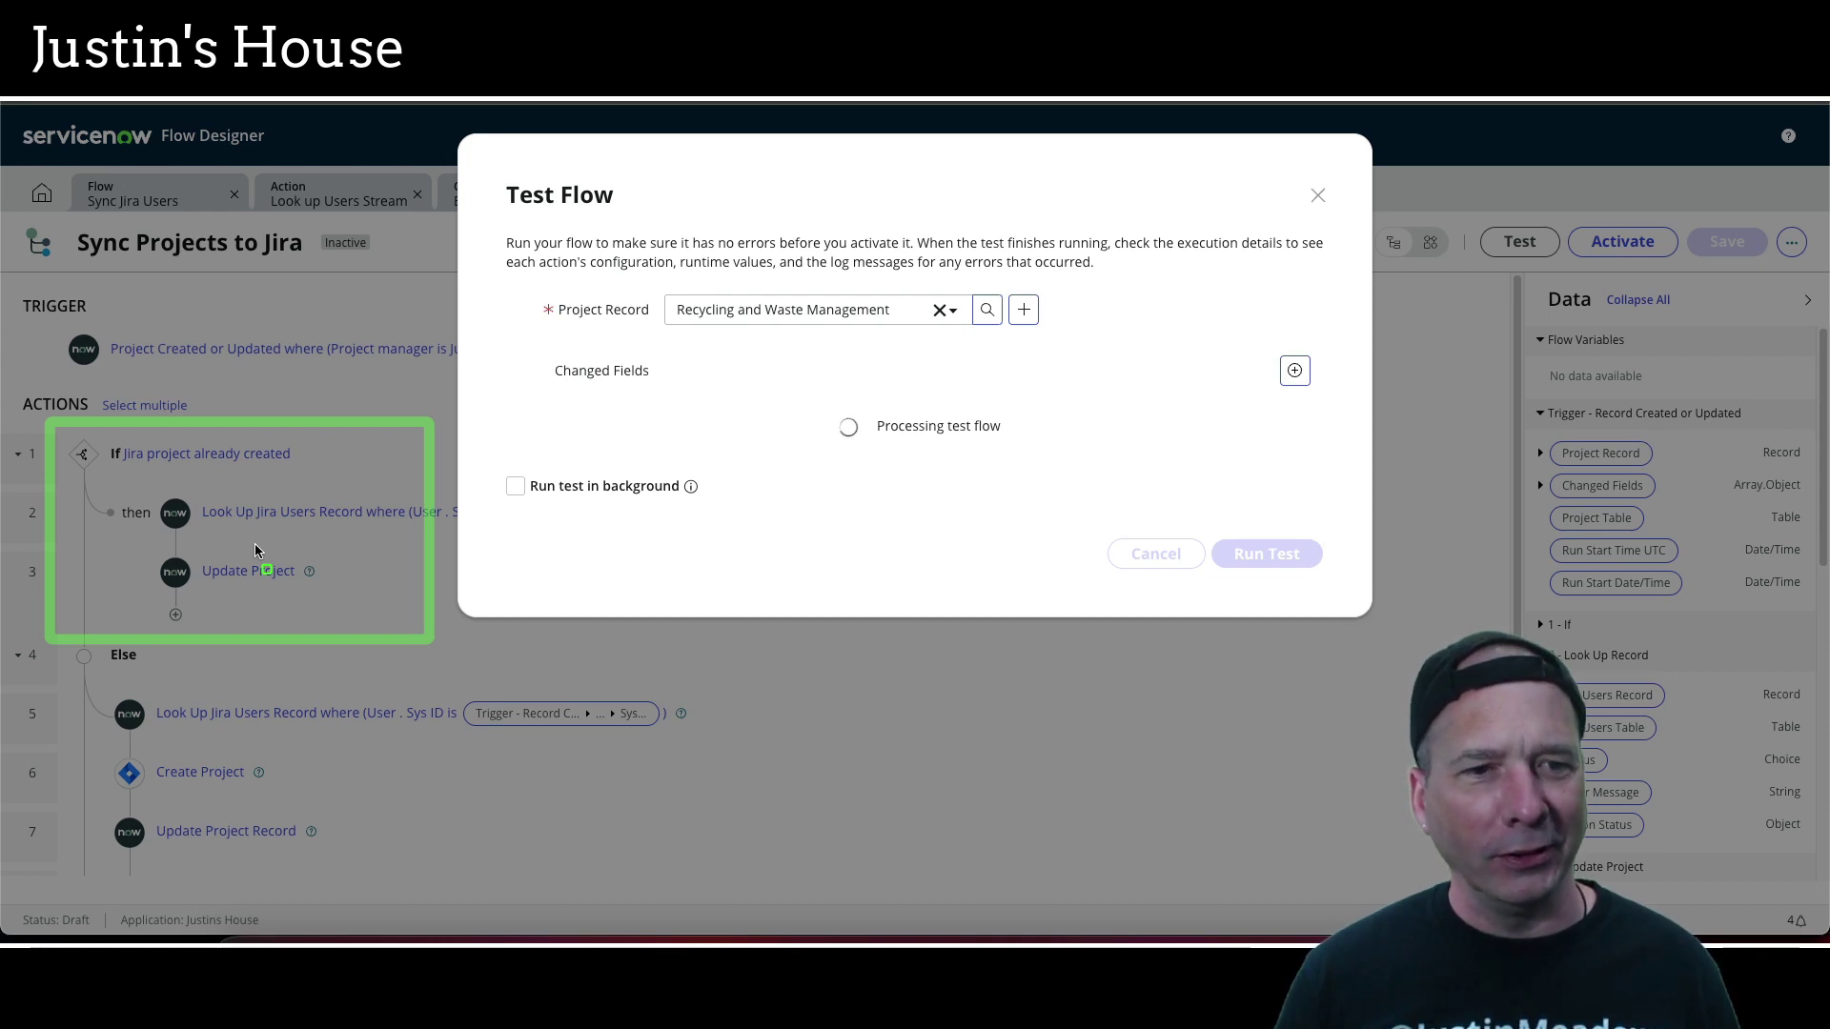
pyautogui.moveTo(138, 527); pyautogui.dragTo(366, 610)
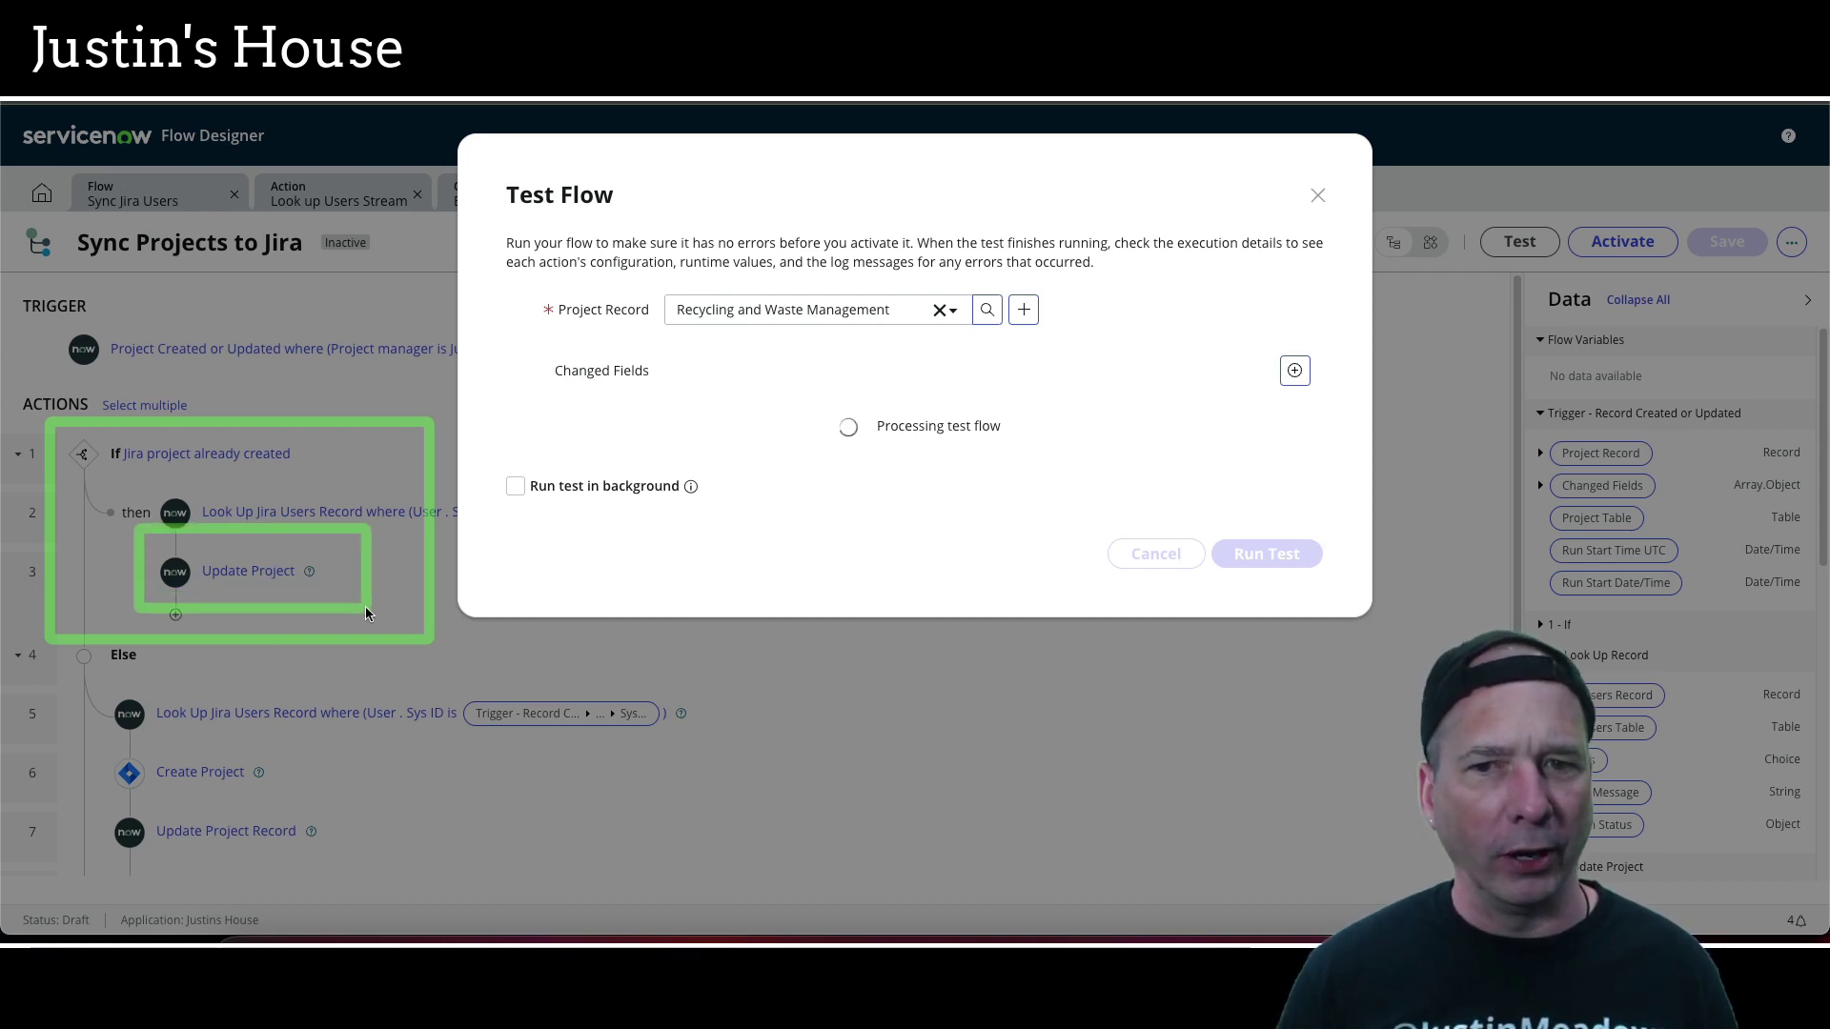
pyautogui.click(274, 592)
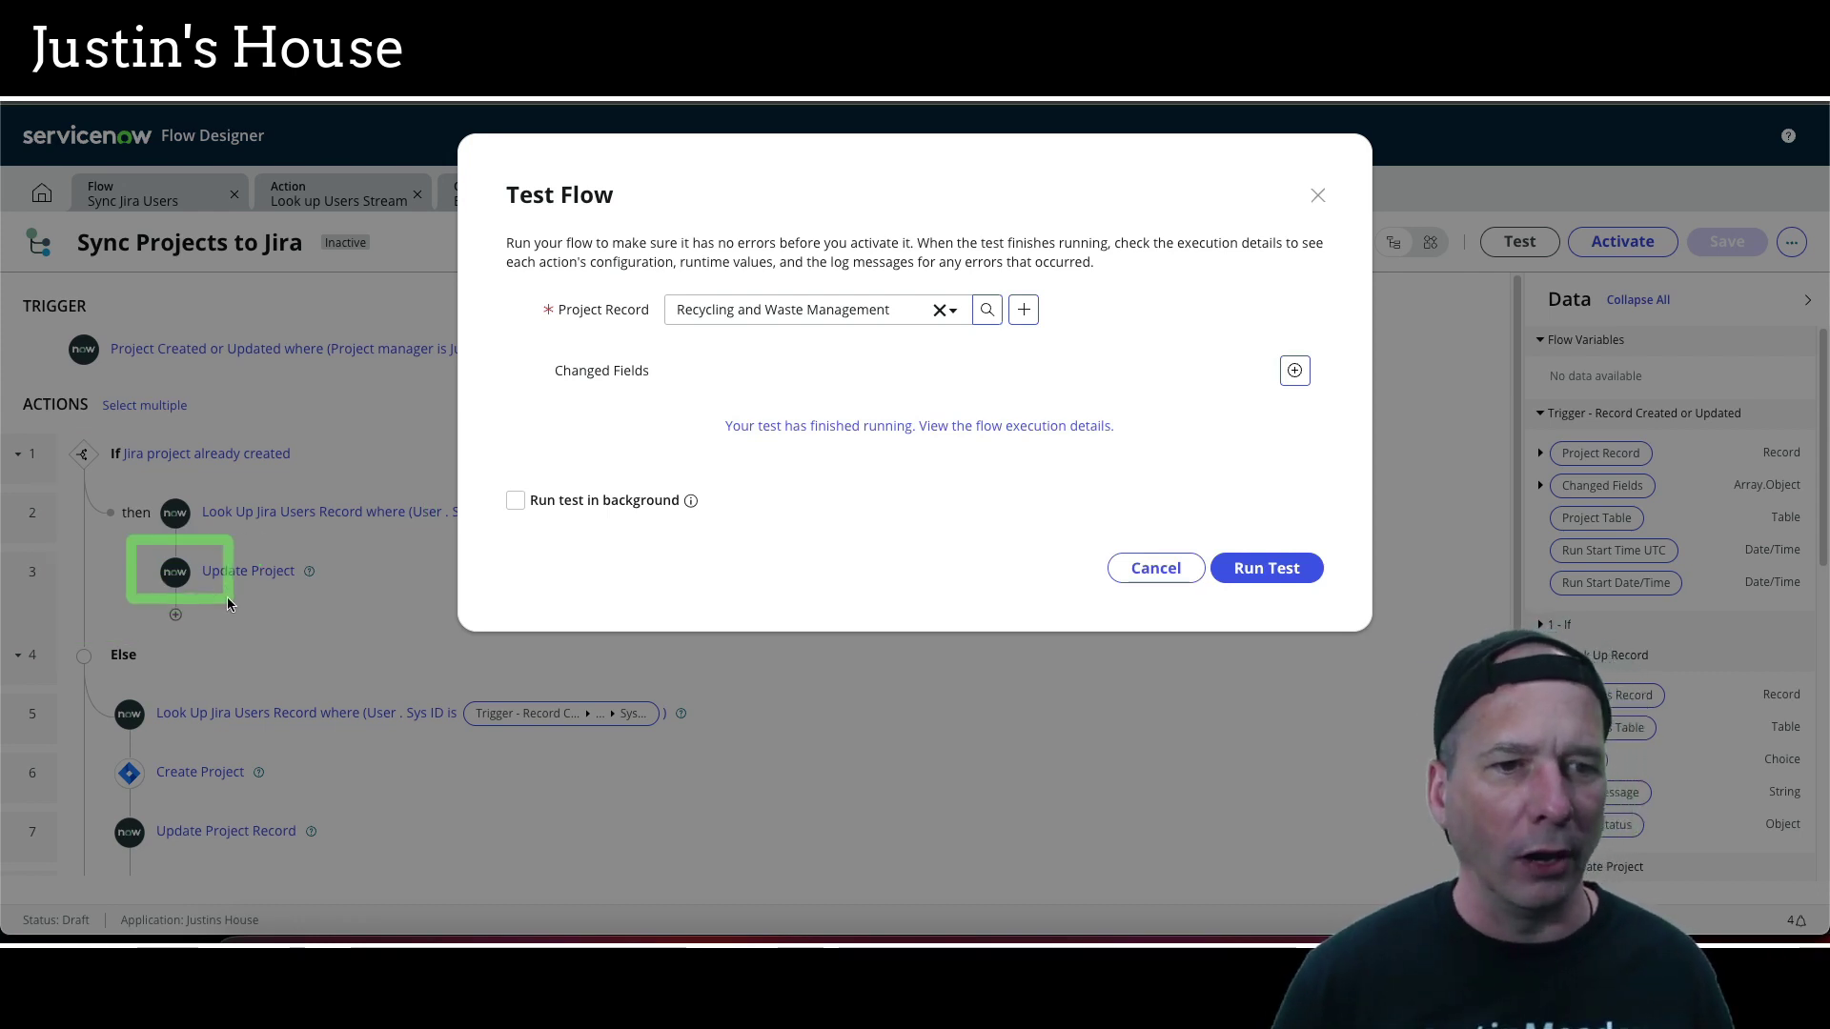
pyautogui.moveTo(228, 597); pyautogui.dragTo(224, 597)
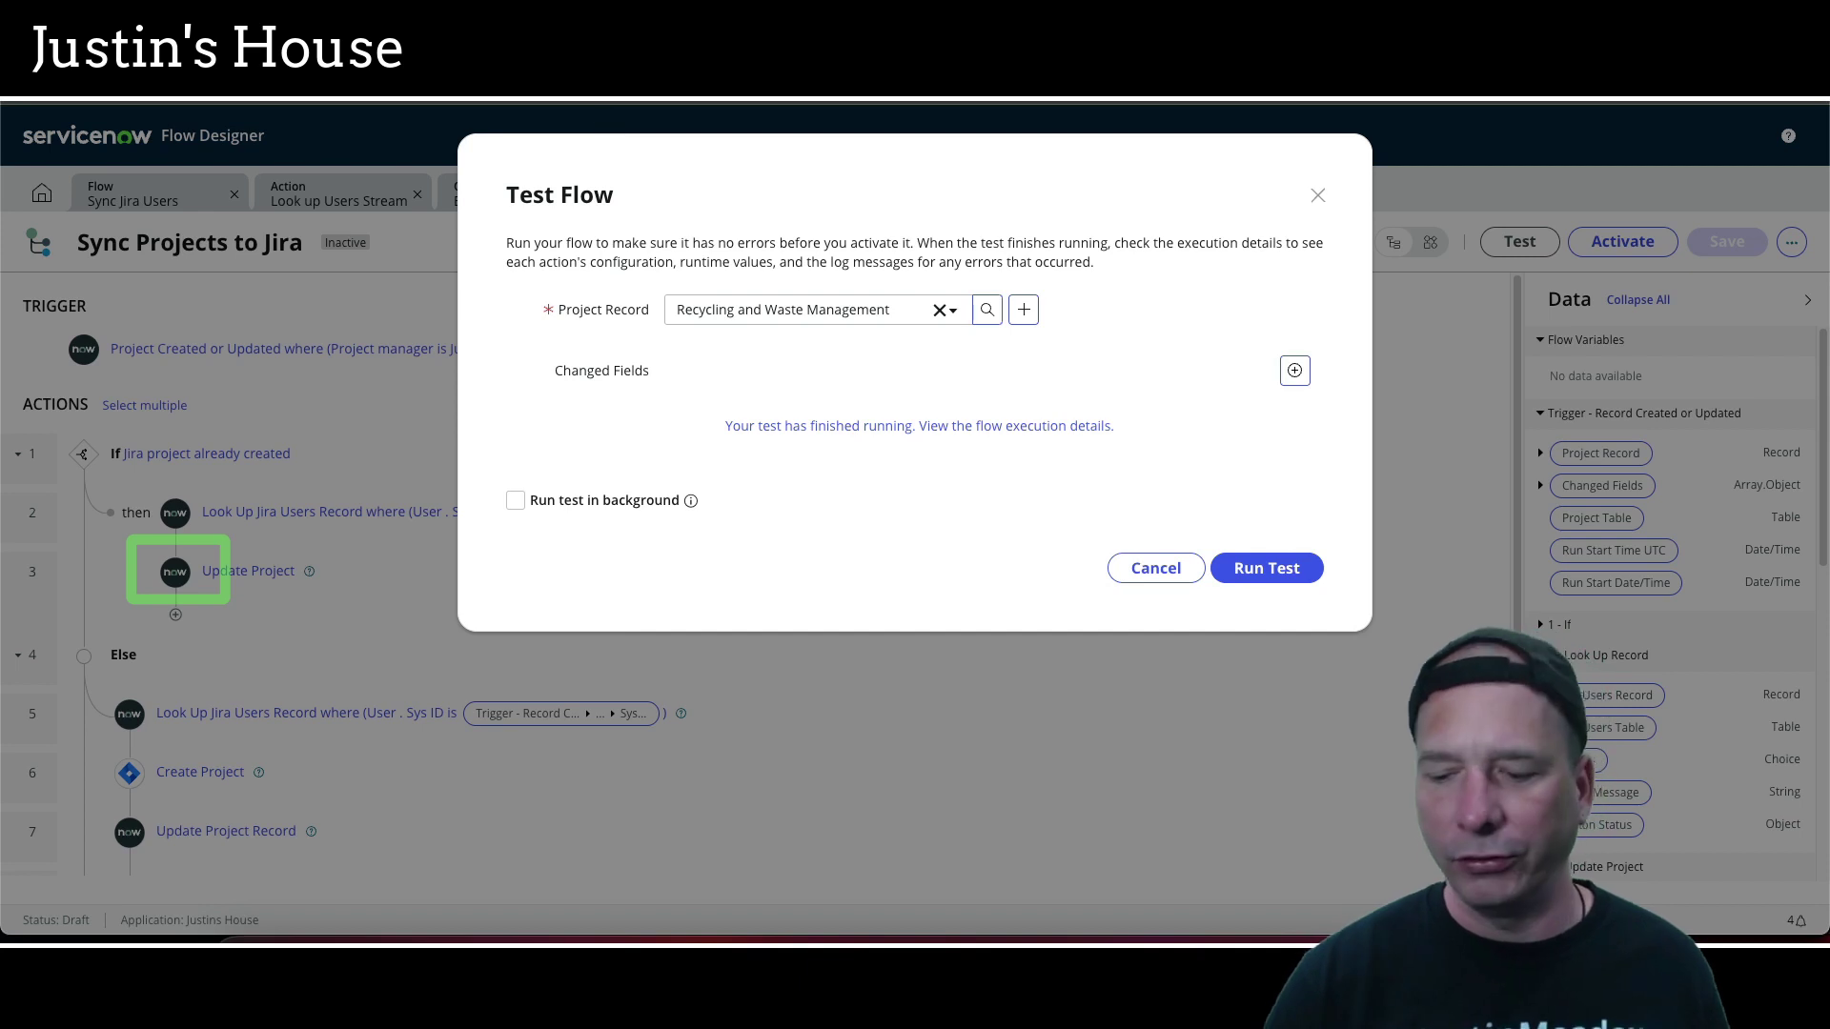
pyautogui.press('Escape')
# Switch to the Atlassian browser profile, reload the project's details in Jira, and check the name, description and project lead
pyautogui.click(409, 105)
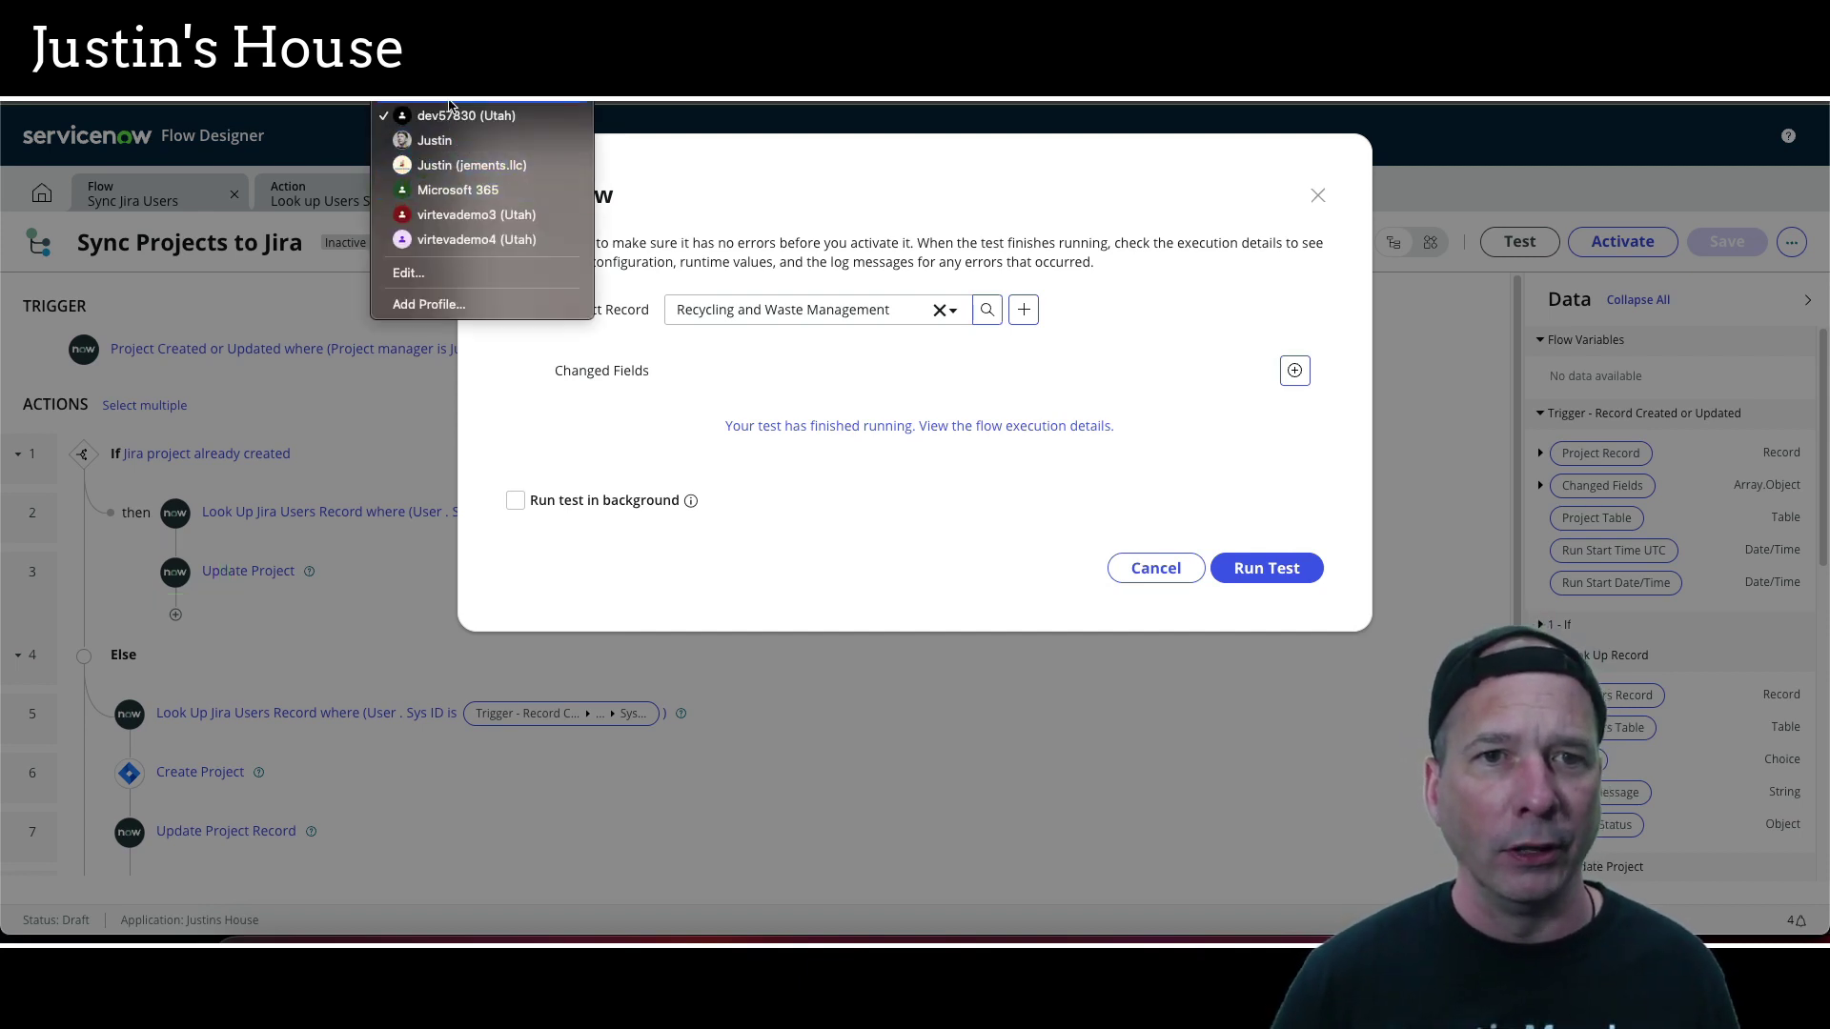
pyautogui.click(455, 165)
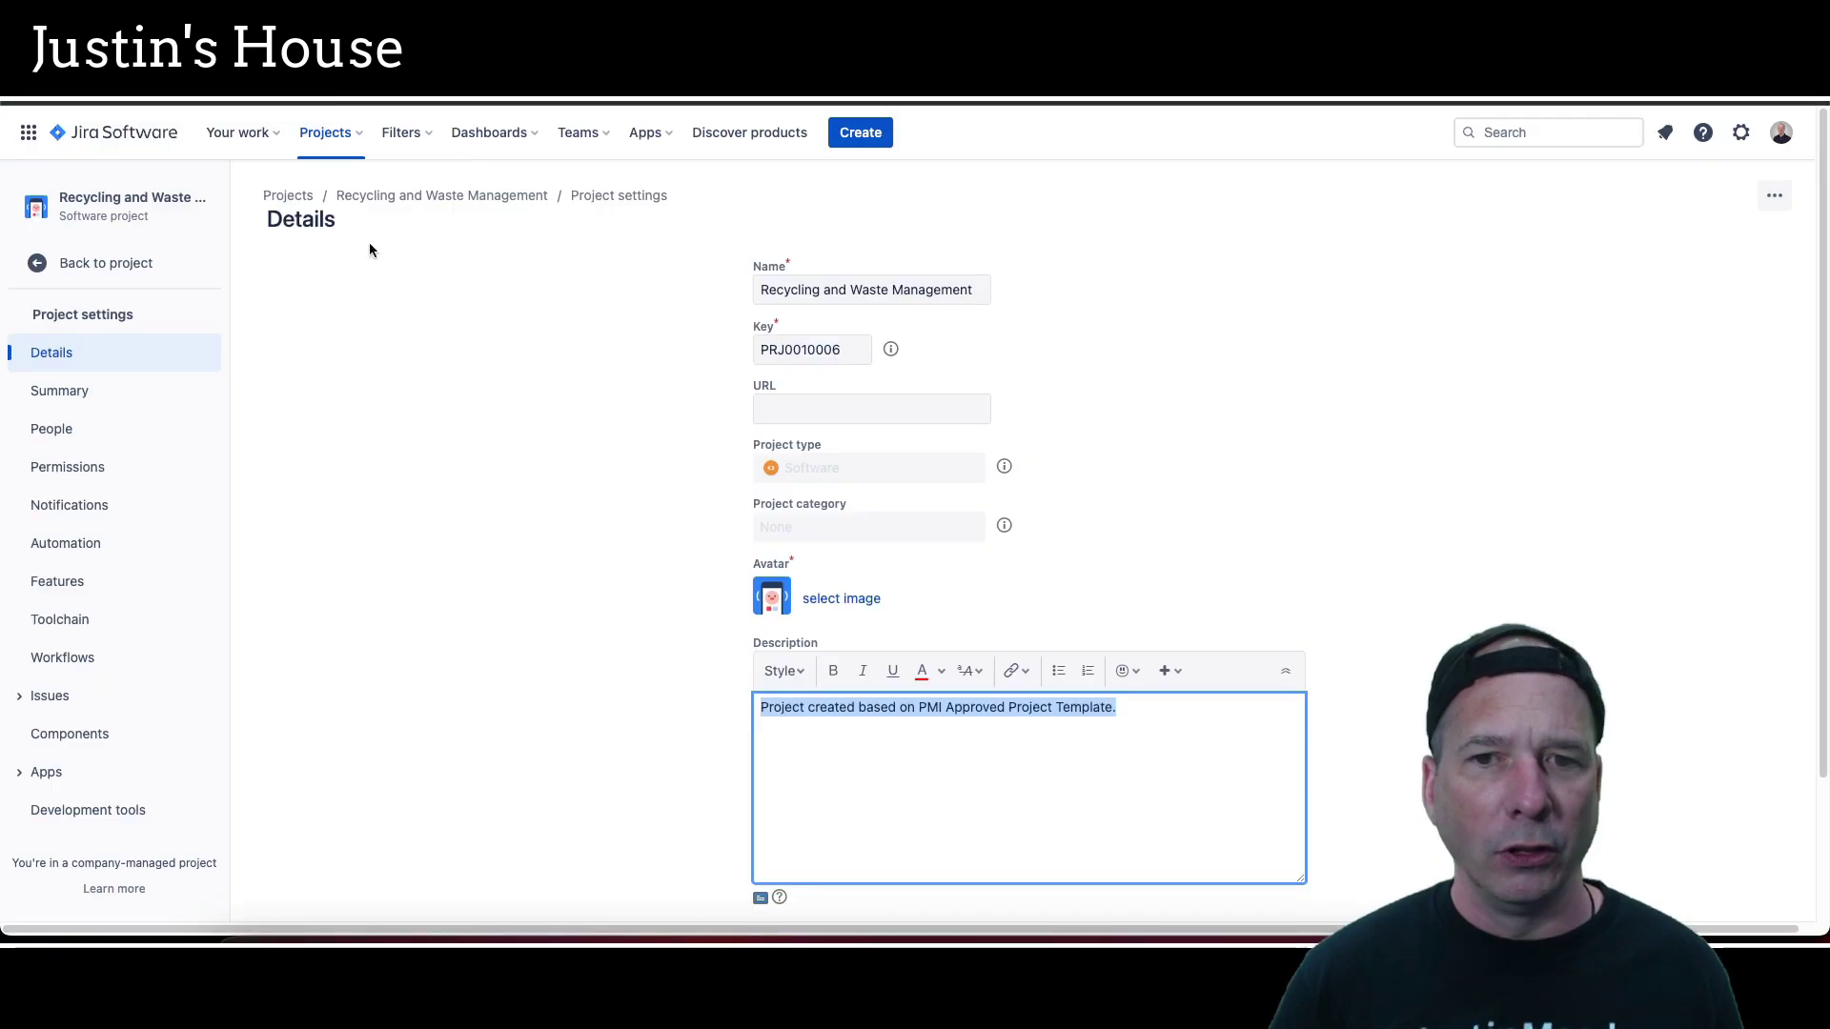
pyautogui.click(68, 389)
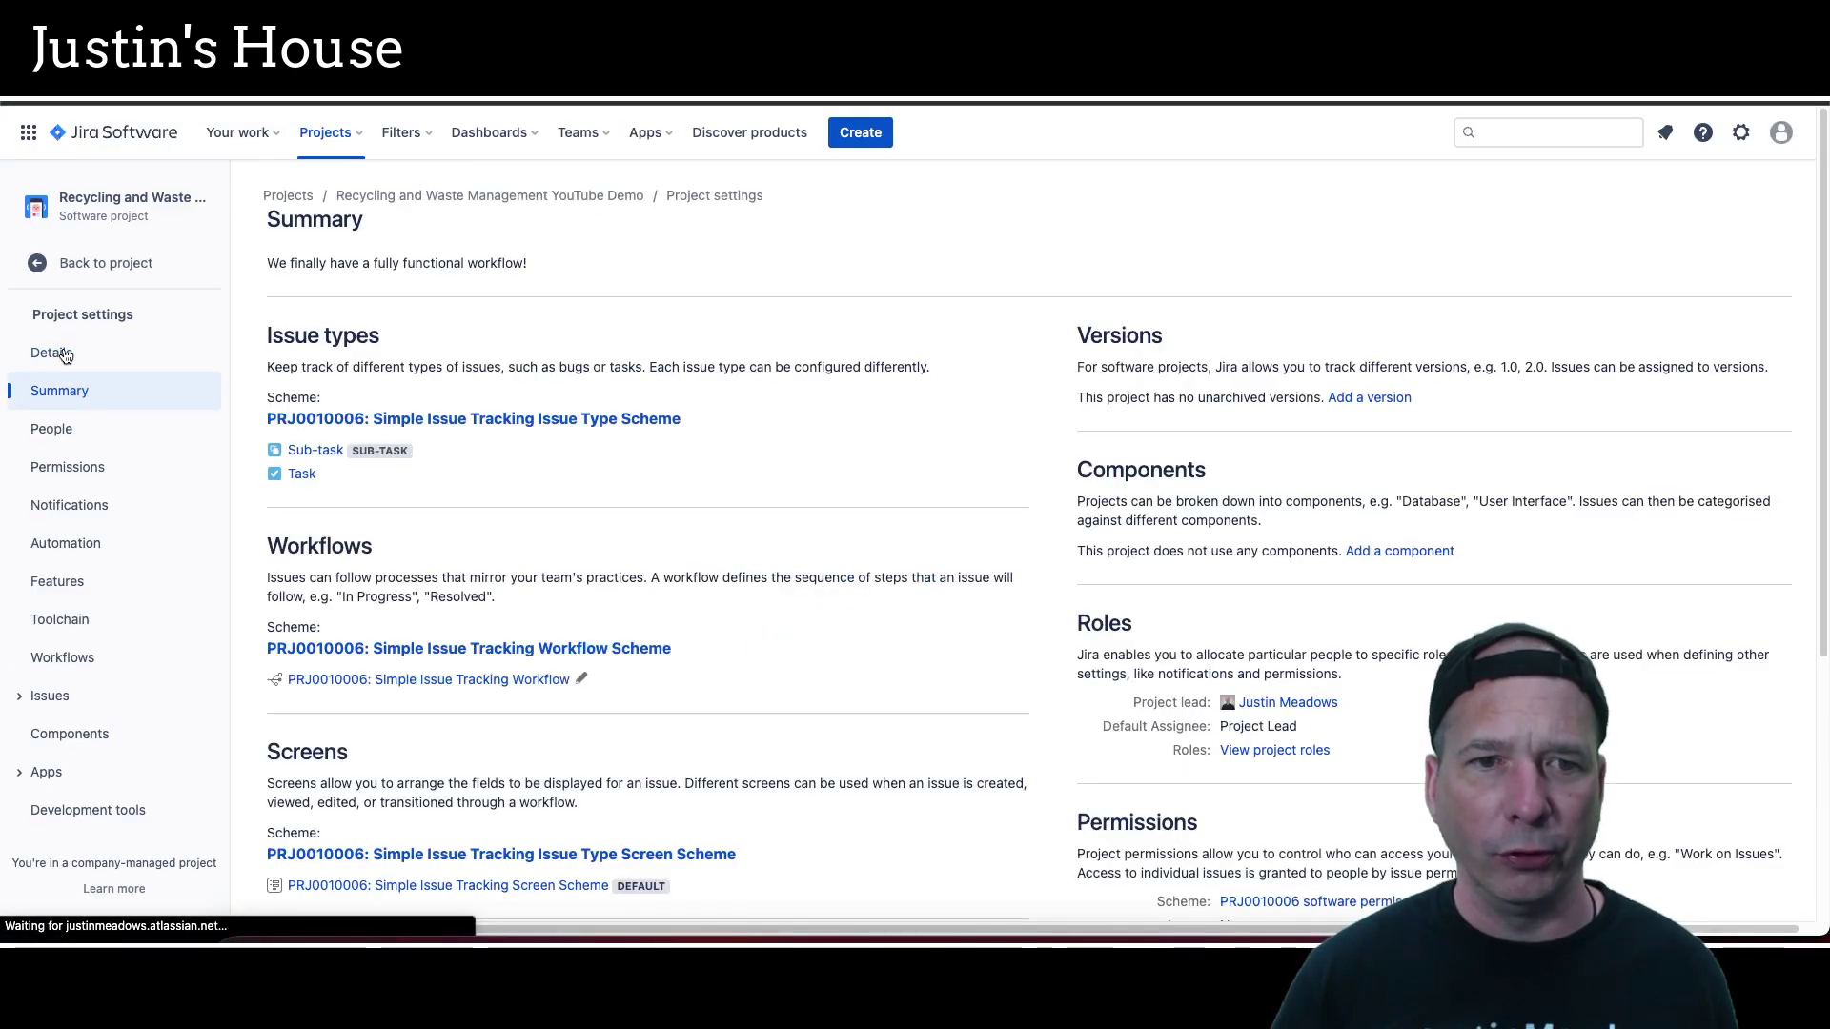
pyautogui.click(65, 355)
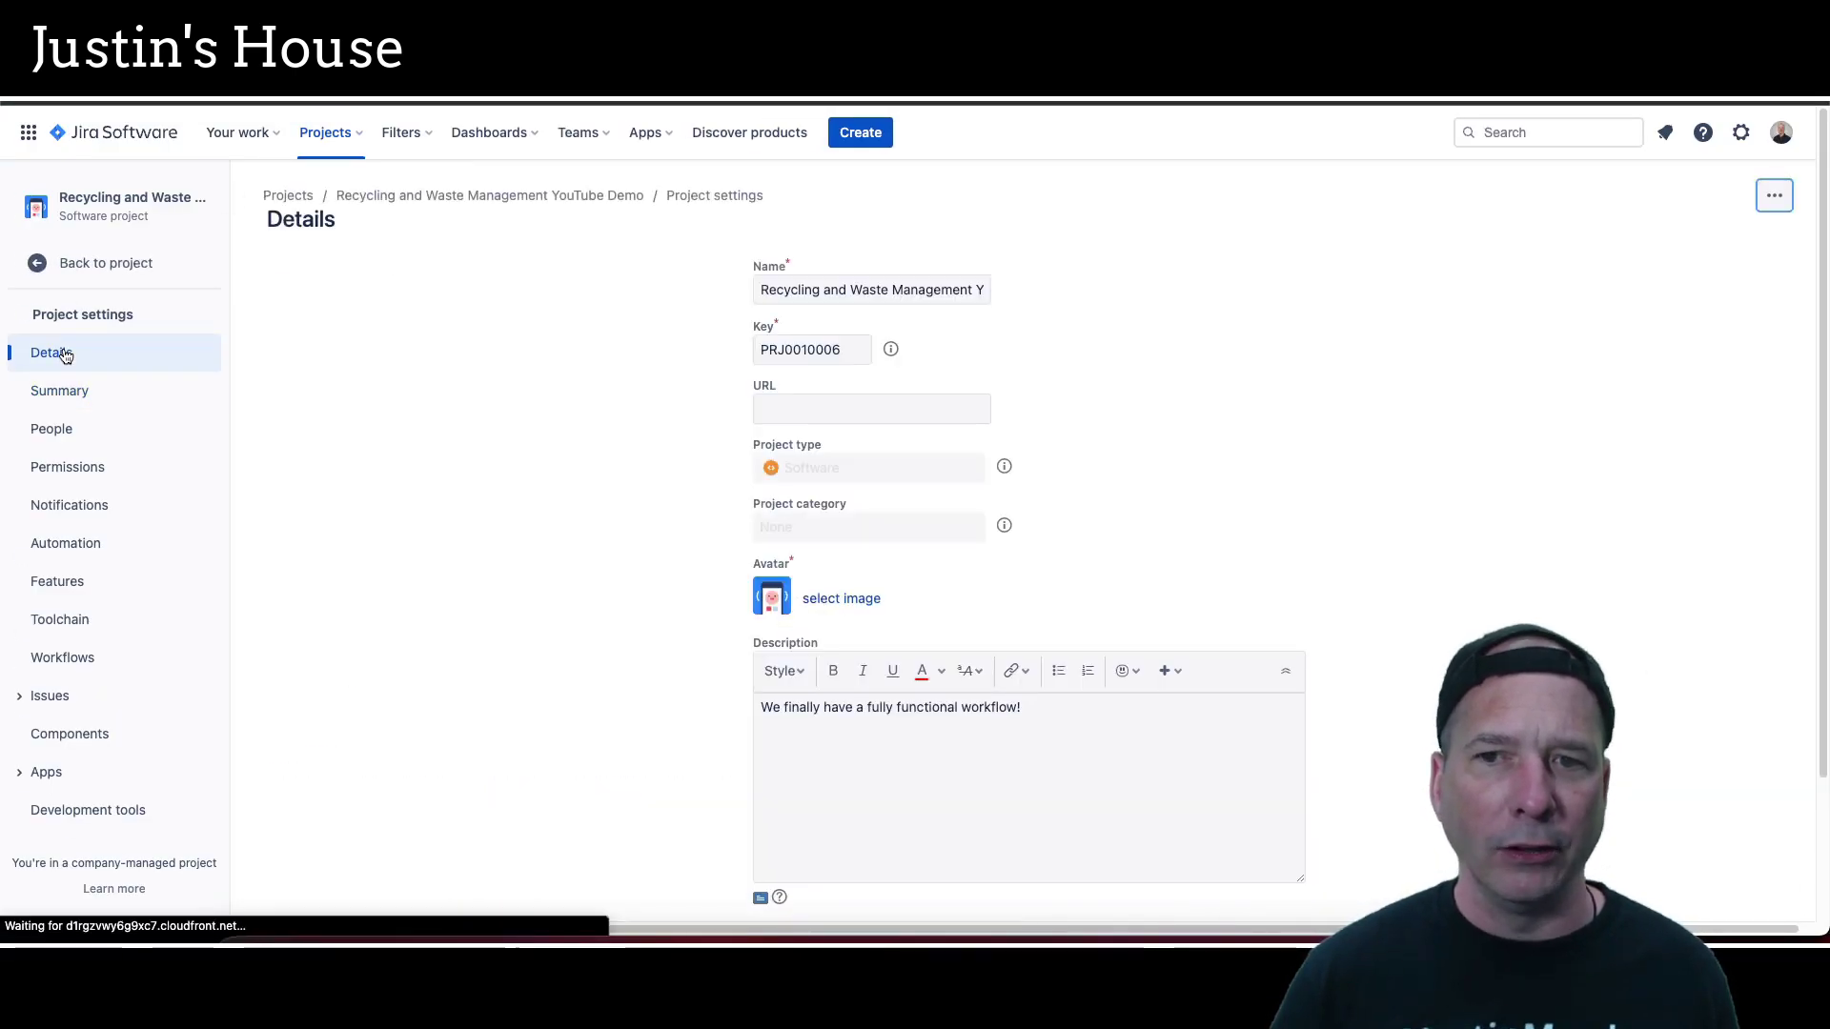
pyautogui.moveTo(817, 296); pyautogui.dragTo(988, 290)
pyautogui.press('Right')
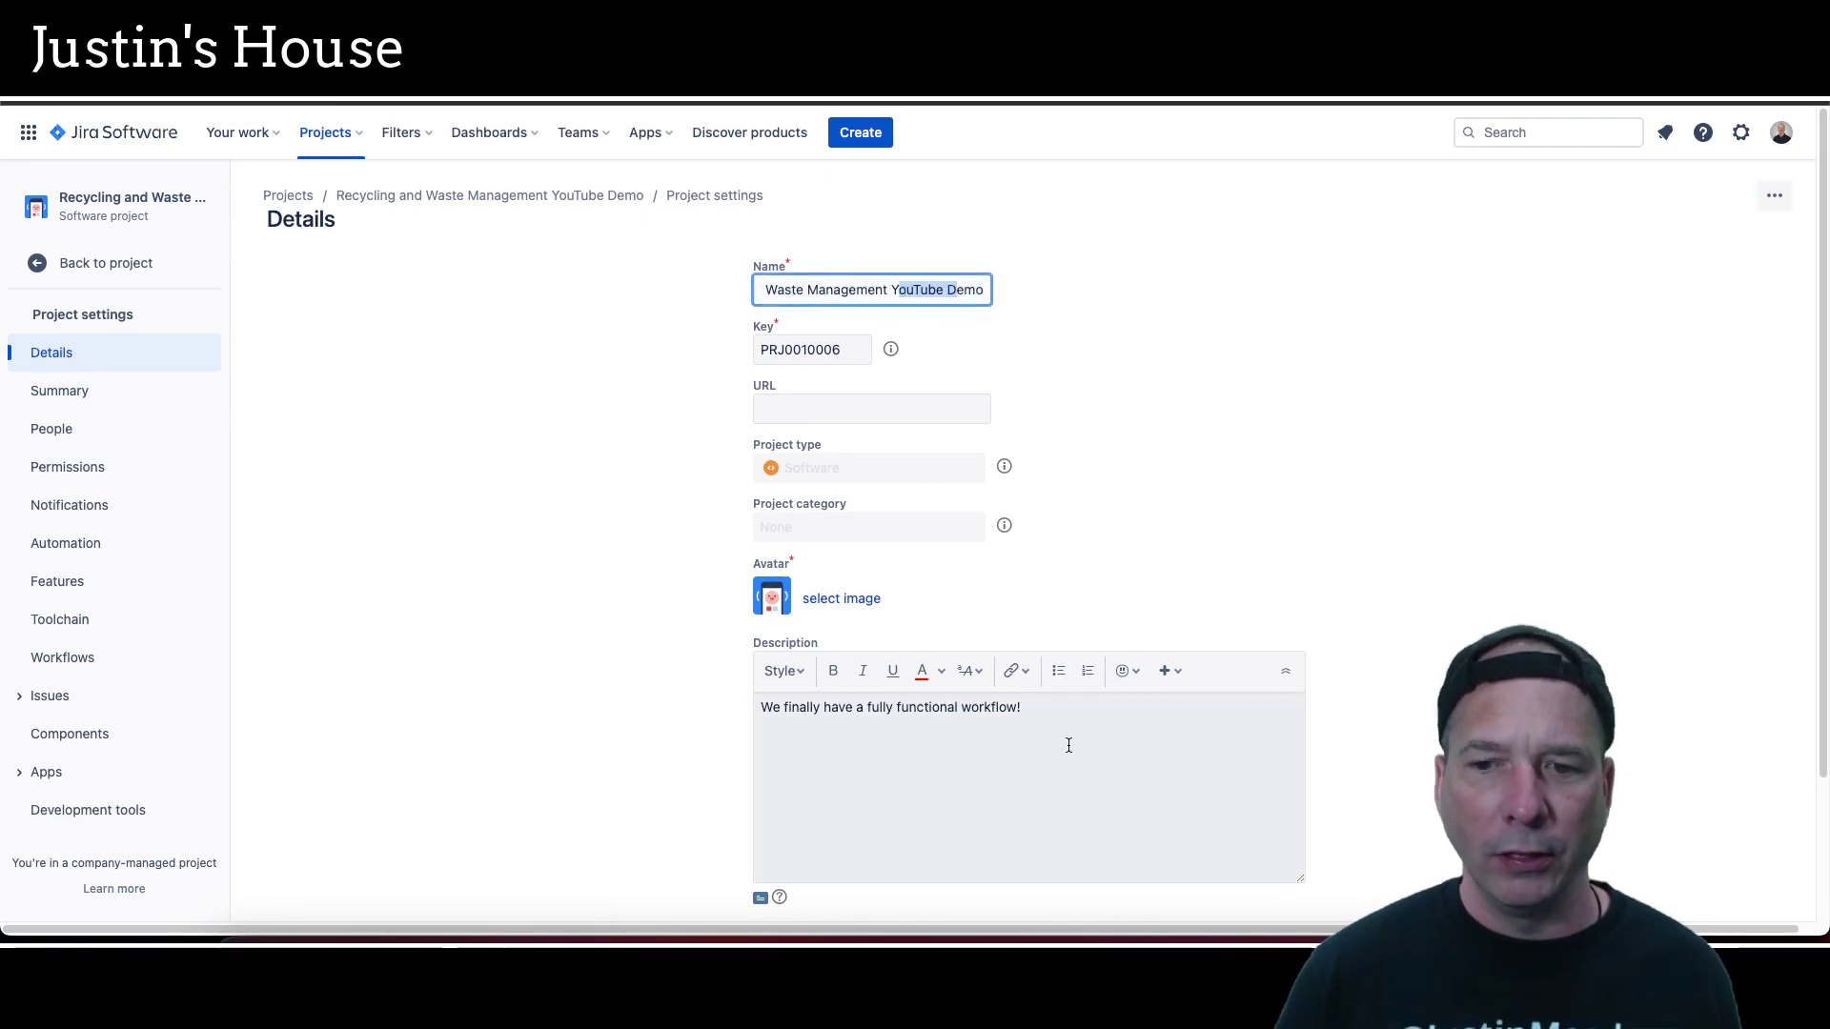
pyautogui.moveTo(1067, 744); pyautogui.dragTo(744, 715)
pyautogui.scroll(-2, 670, 638)
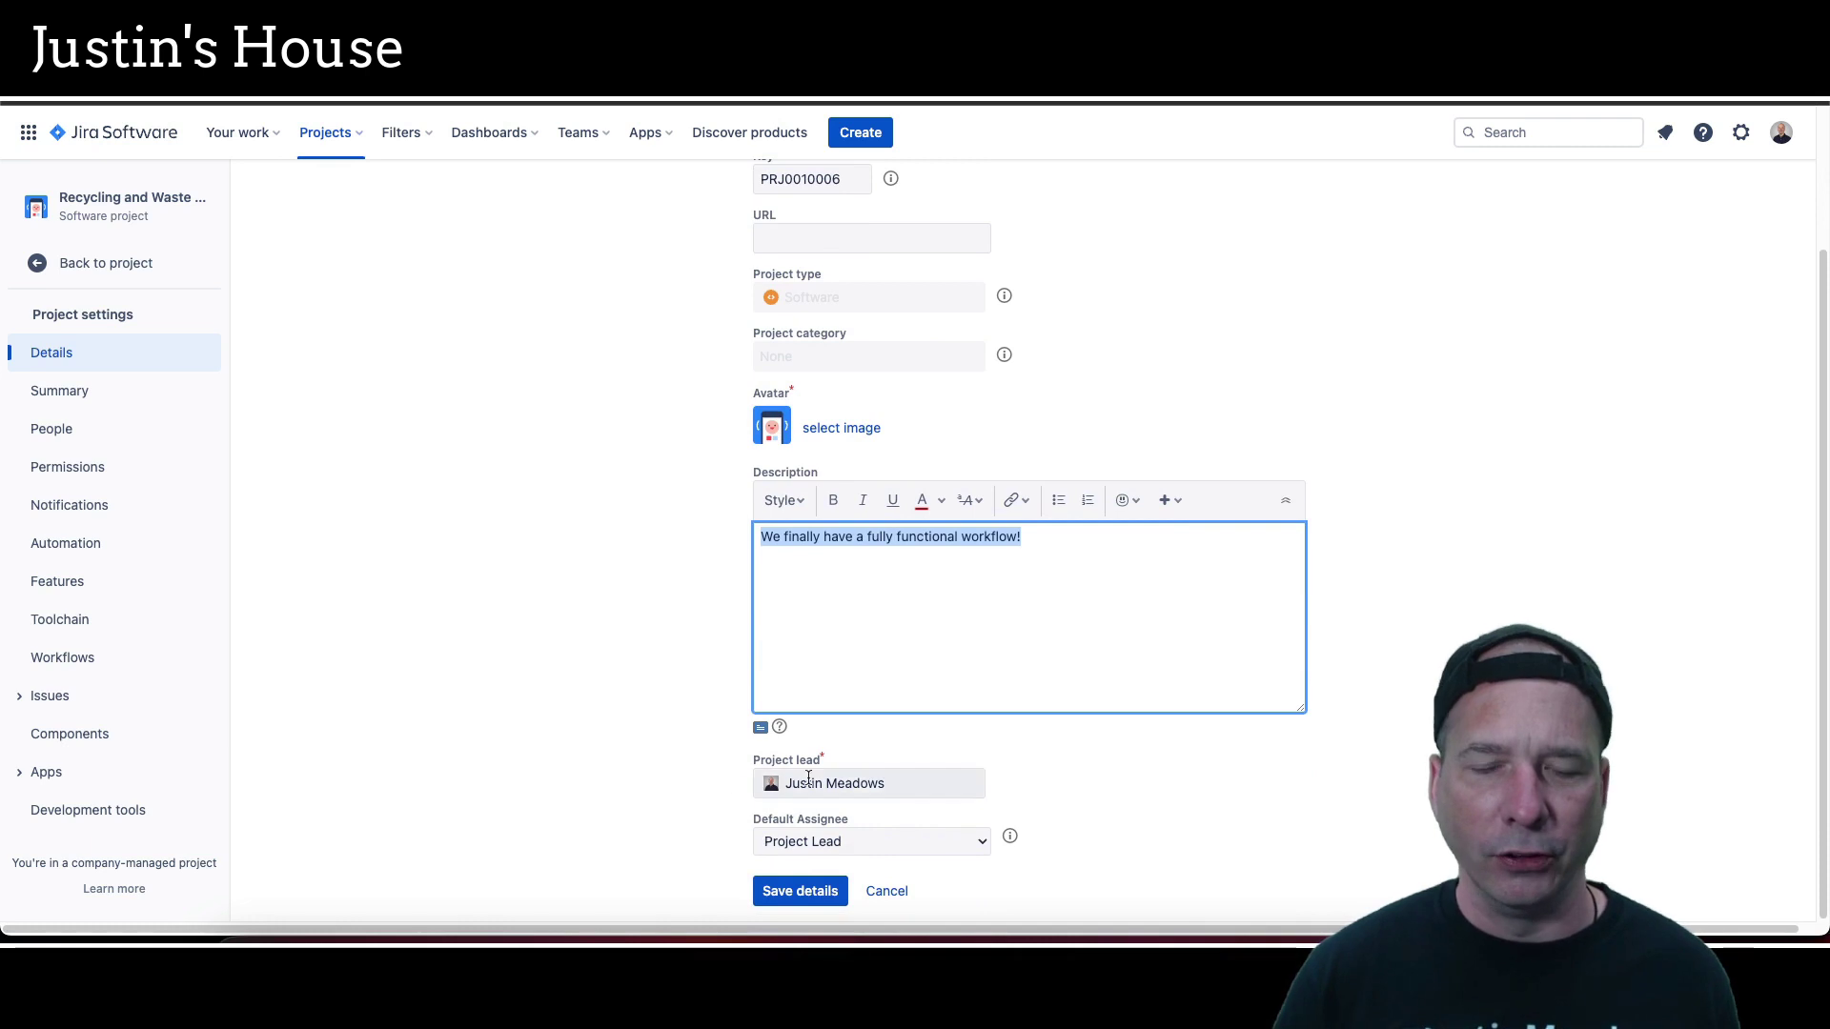
pyautogui.scroll(2, 538, 621)
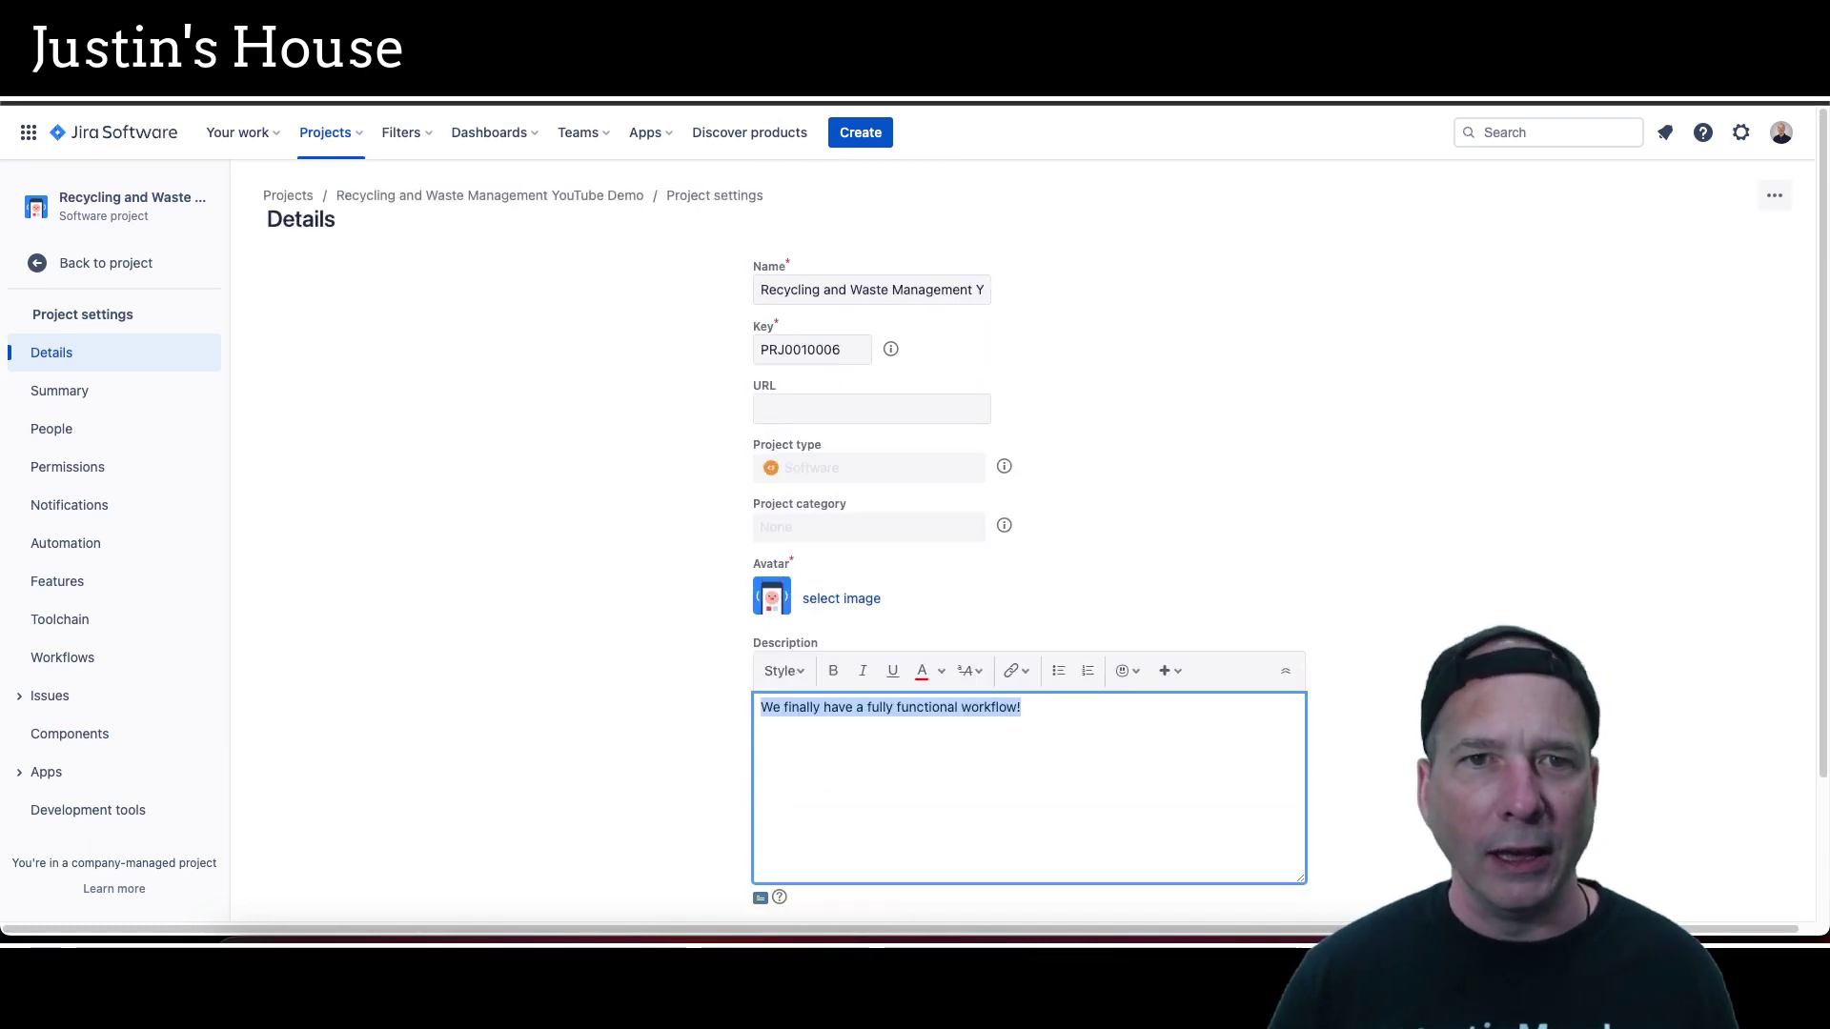
# Return to the dev57830 (Utah) ServiceNow profile and close the flow test dialog
pyautogui.click(325, 132)
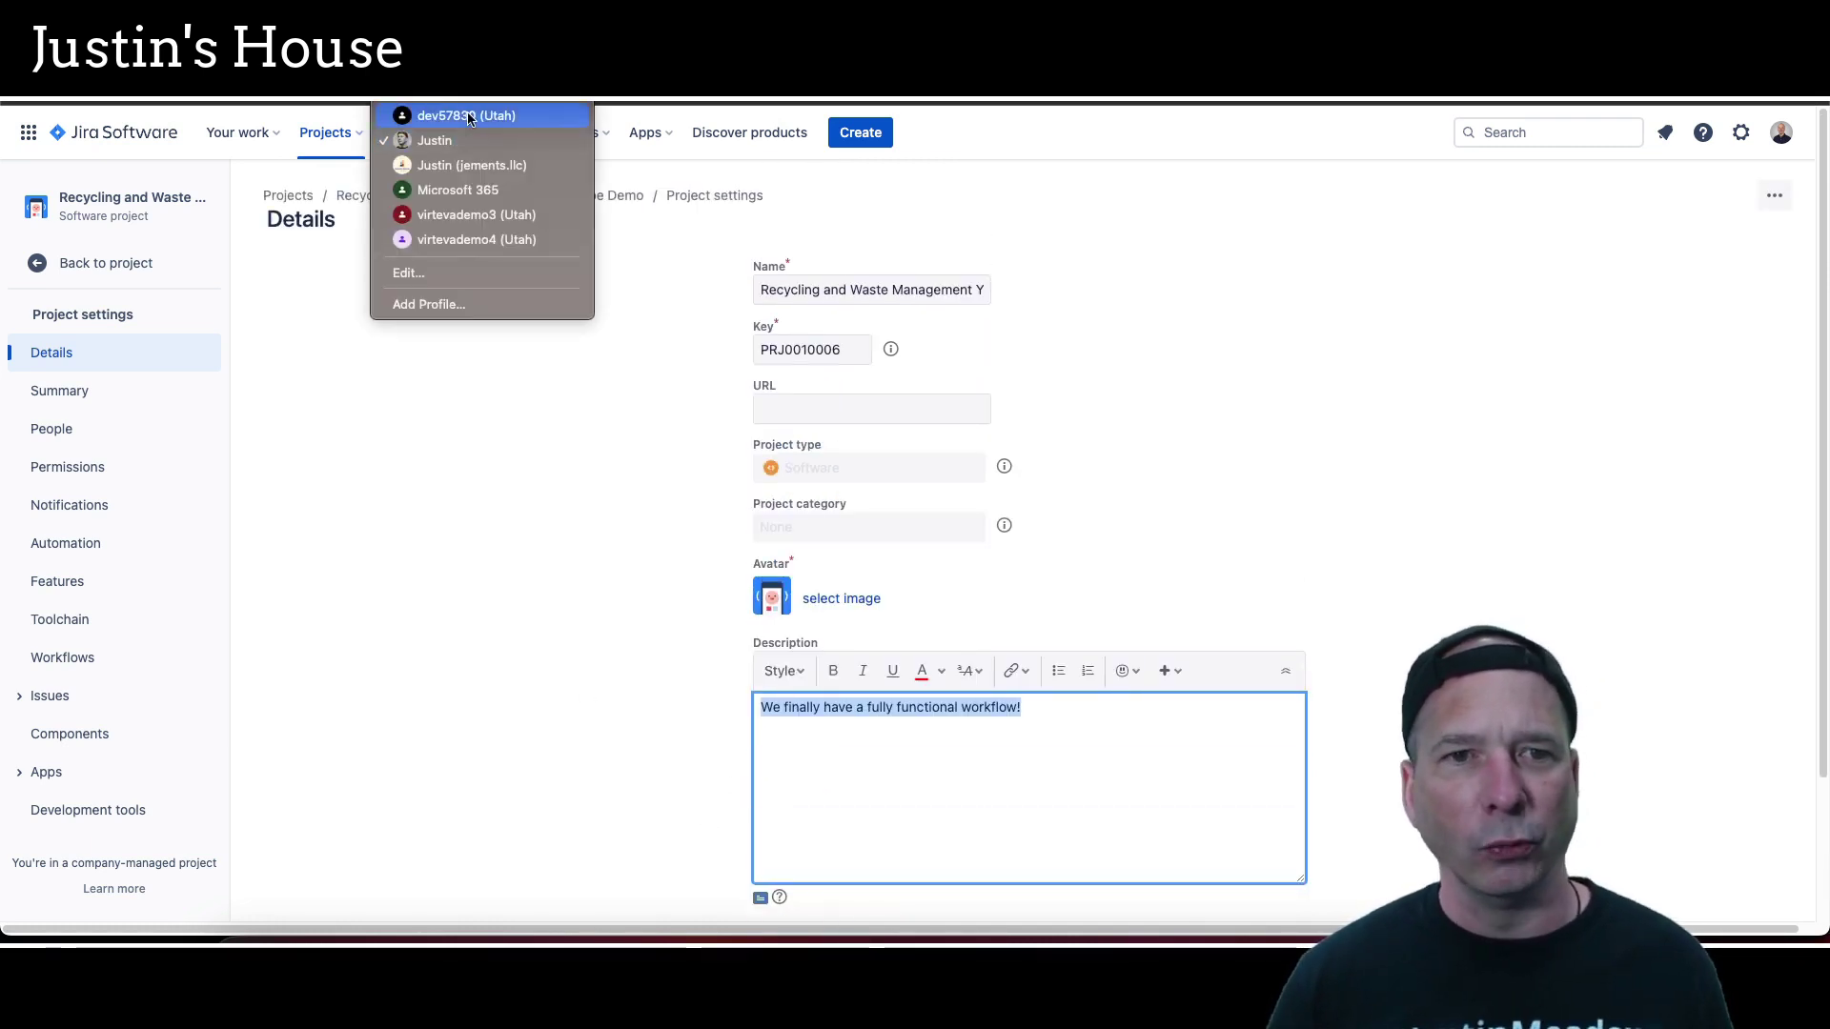
pyautogui.press('Escape')
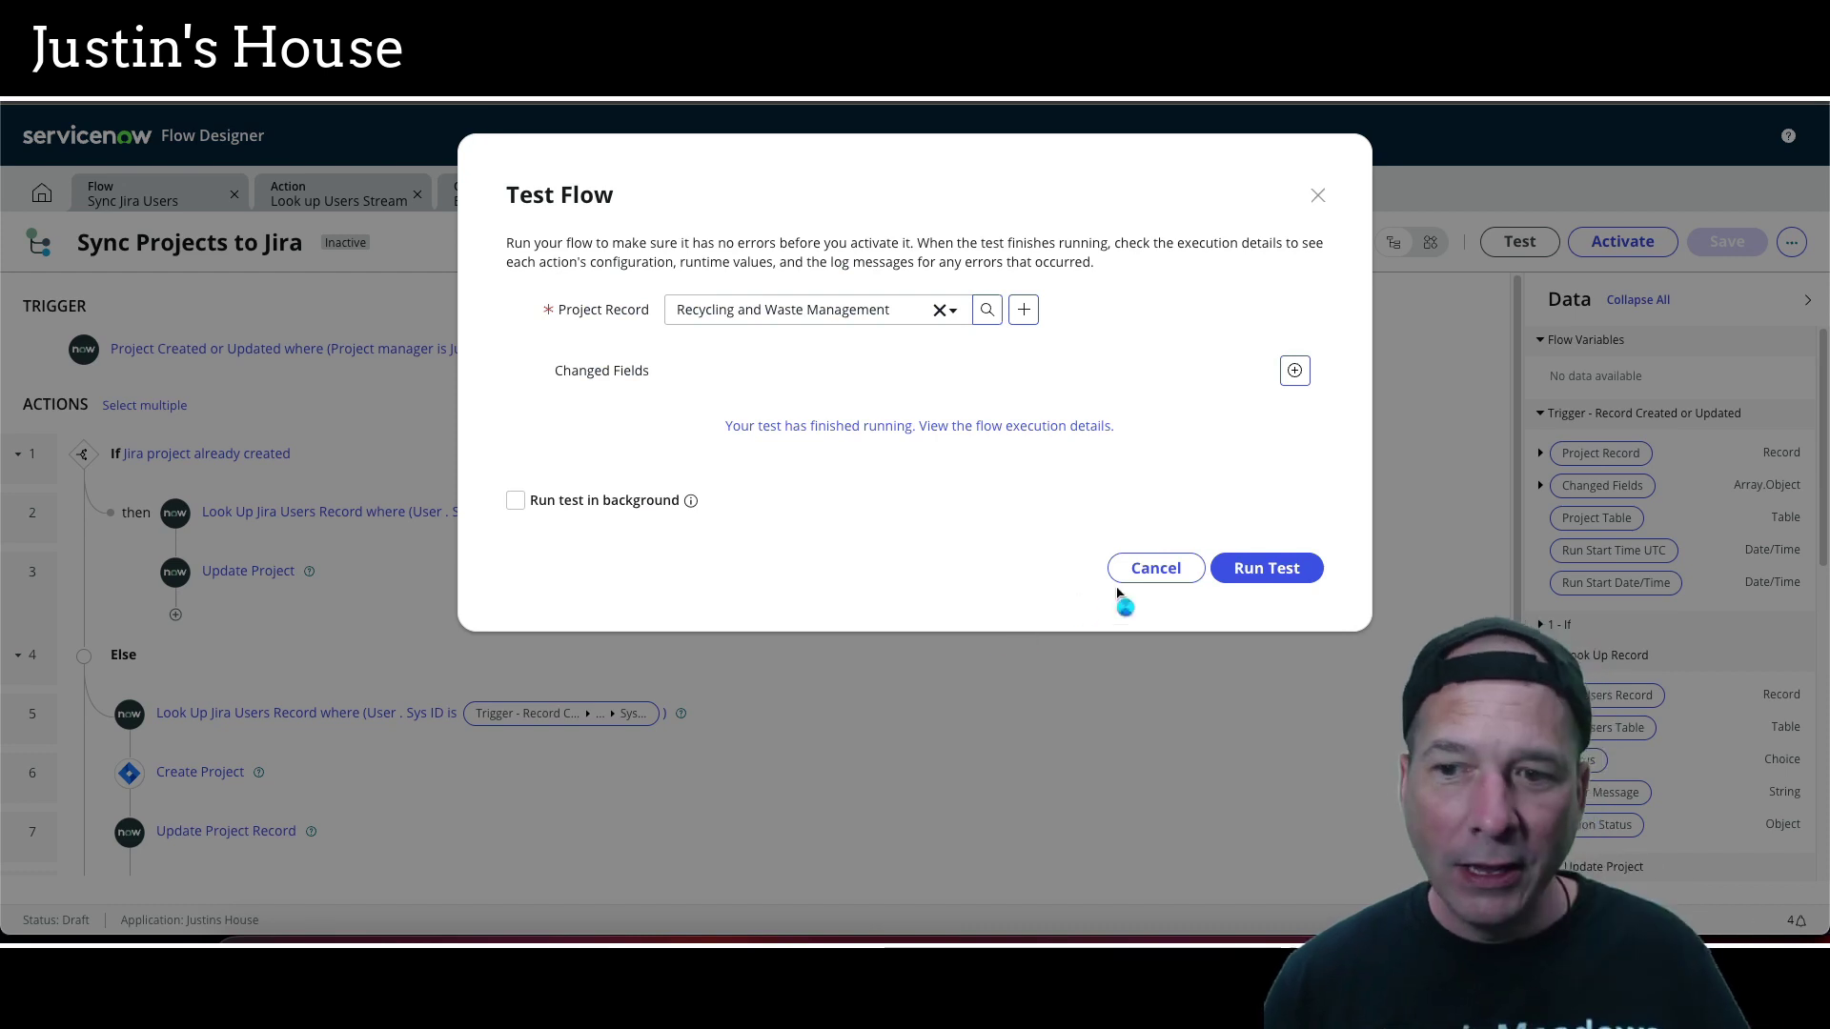
pyautogui.click(1156, 568)
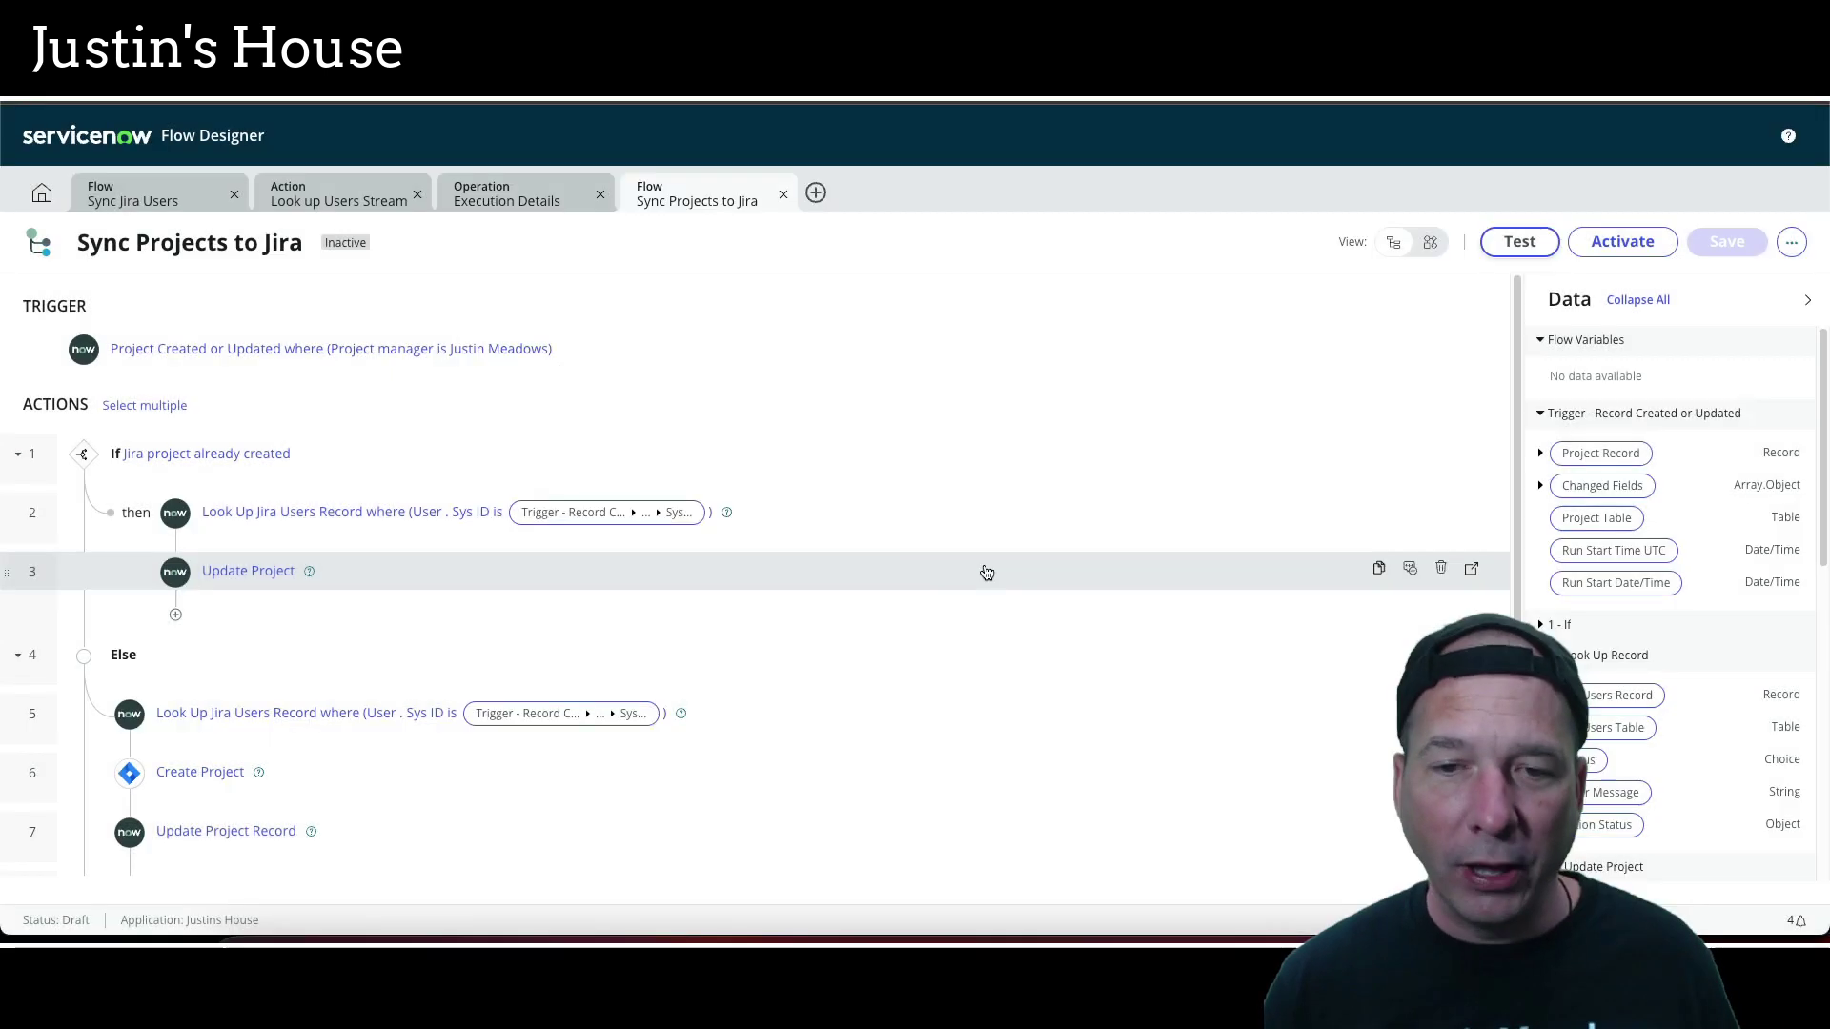